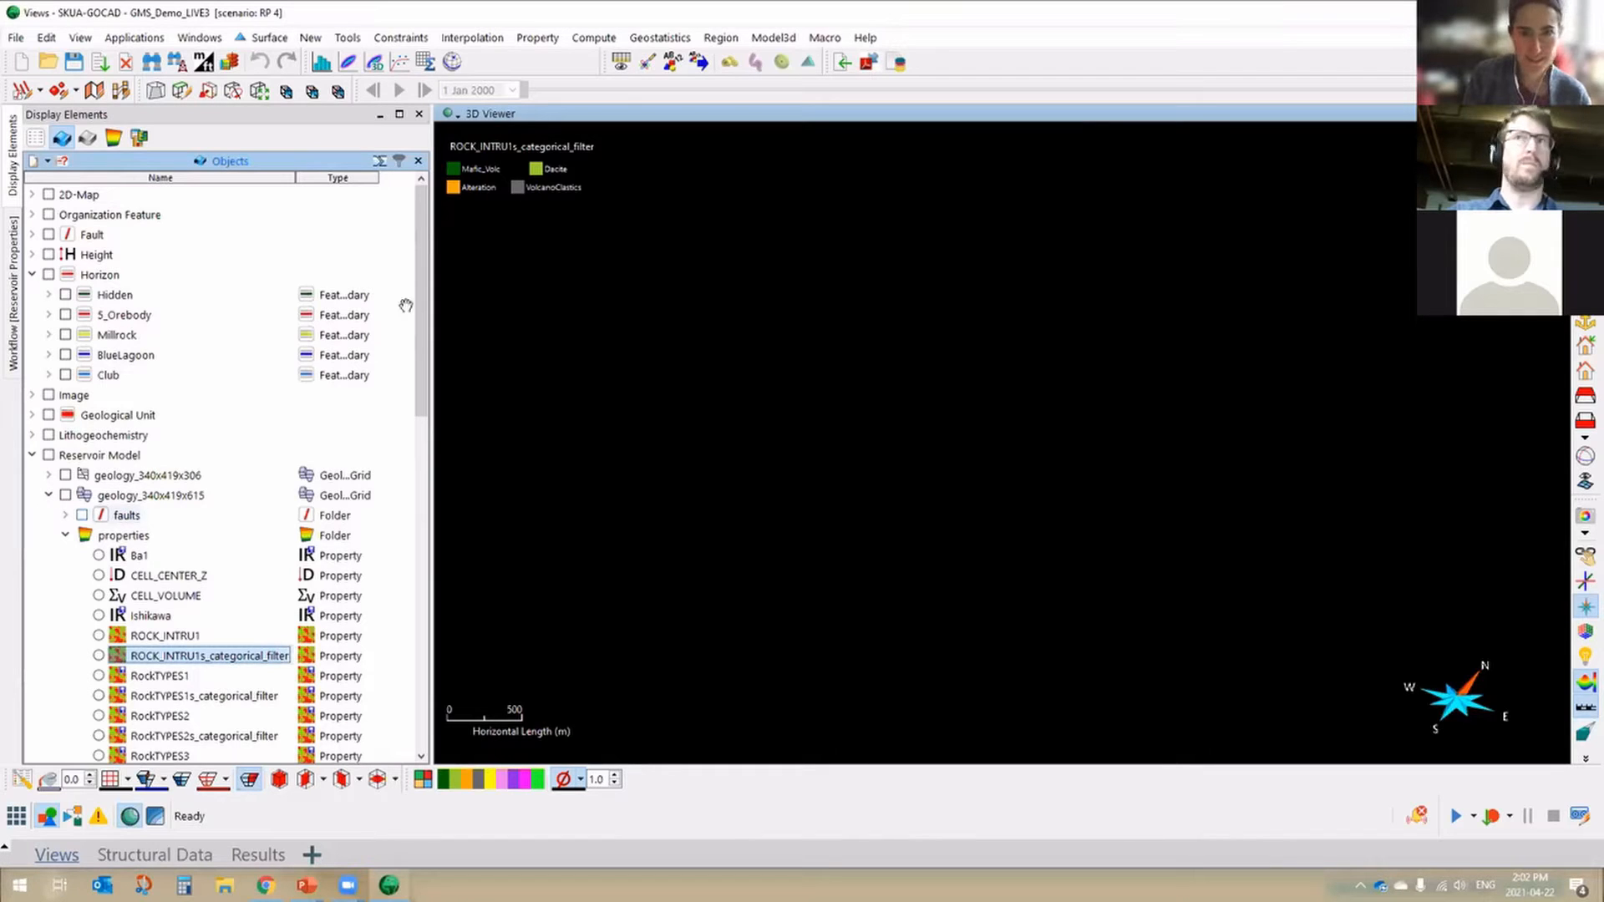
- Collapse all categories of the object tree and slightly narrow the display elements panel
left_click(380, 161)
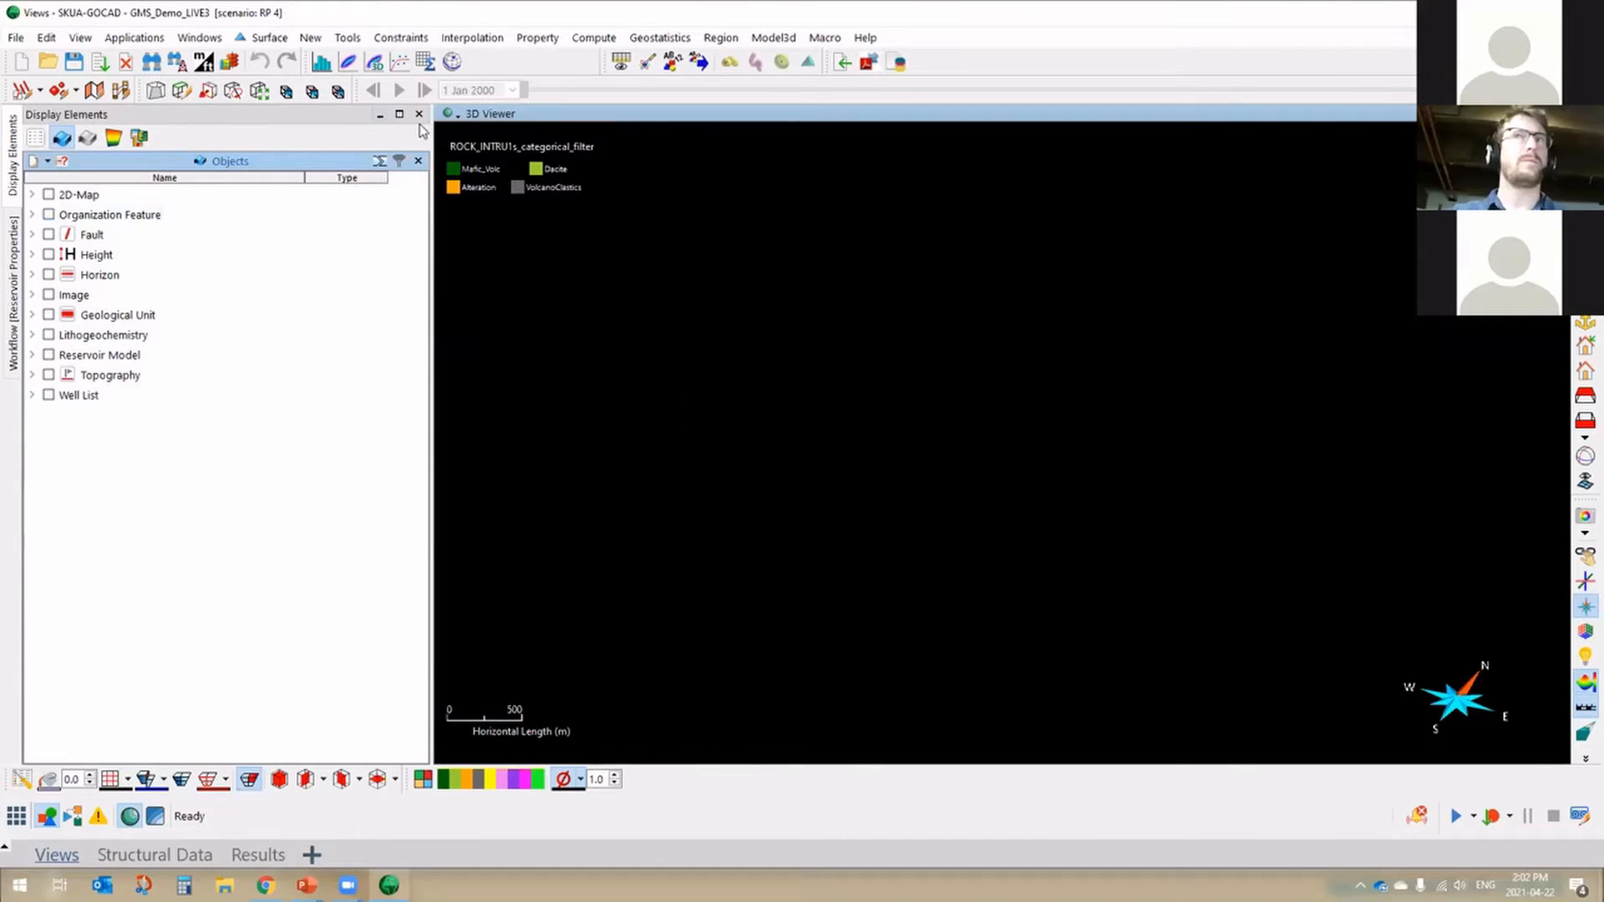
left_click_drag(431, 154, 414, 161)
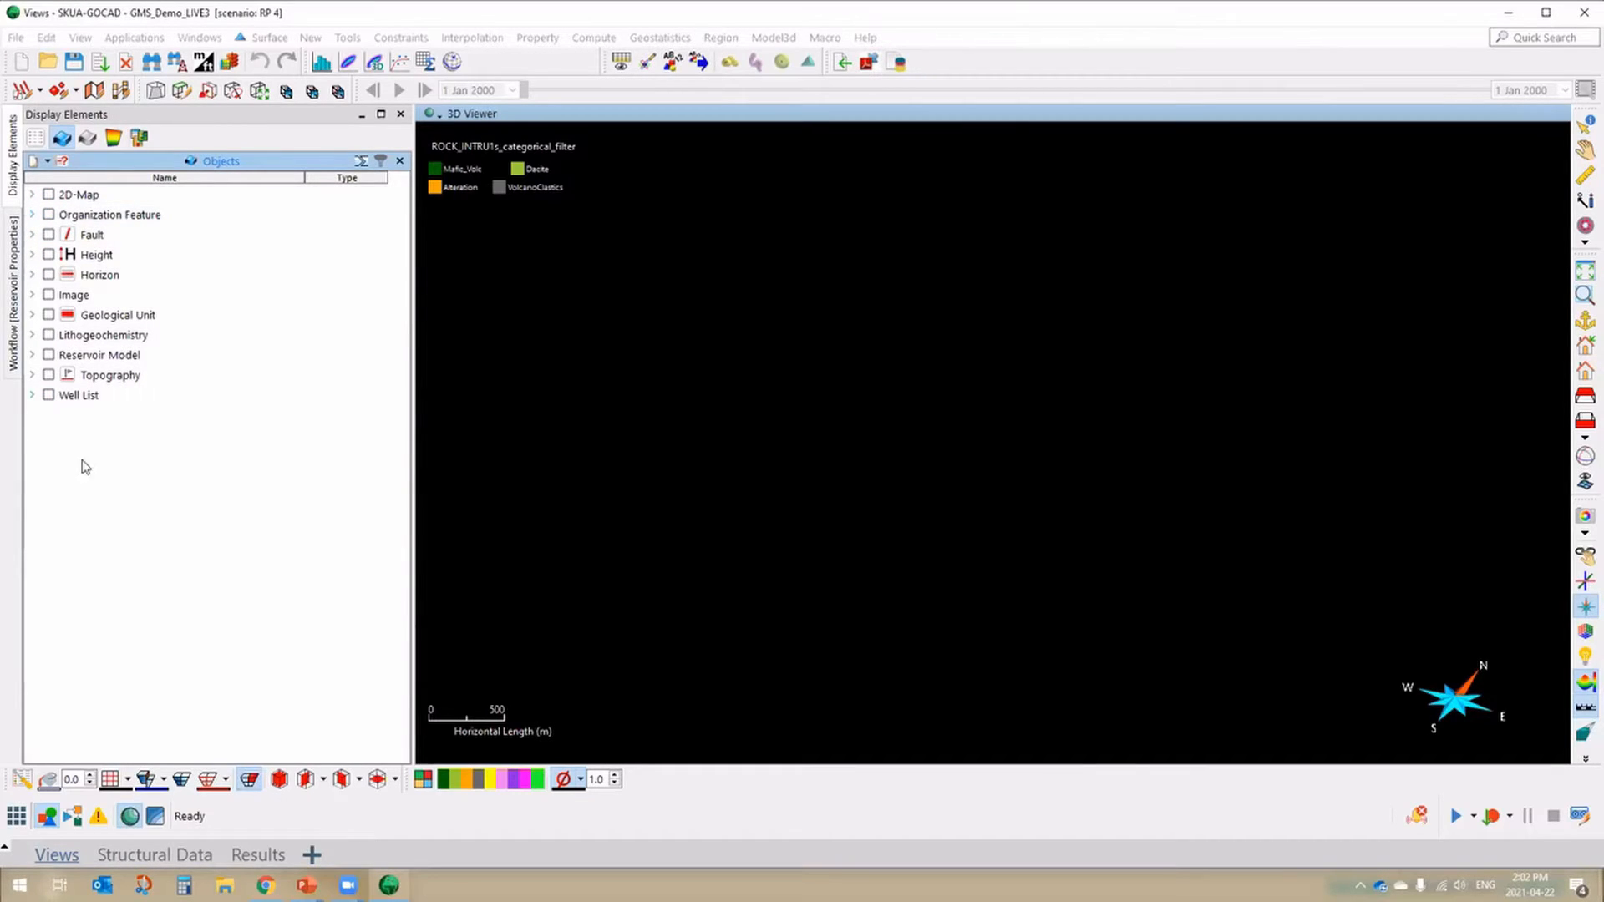
- Look through the well lists, image, faults and horizons in the object tree, then collapse those categories again
left_click(32, 394)
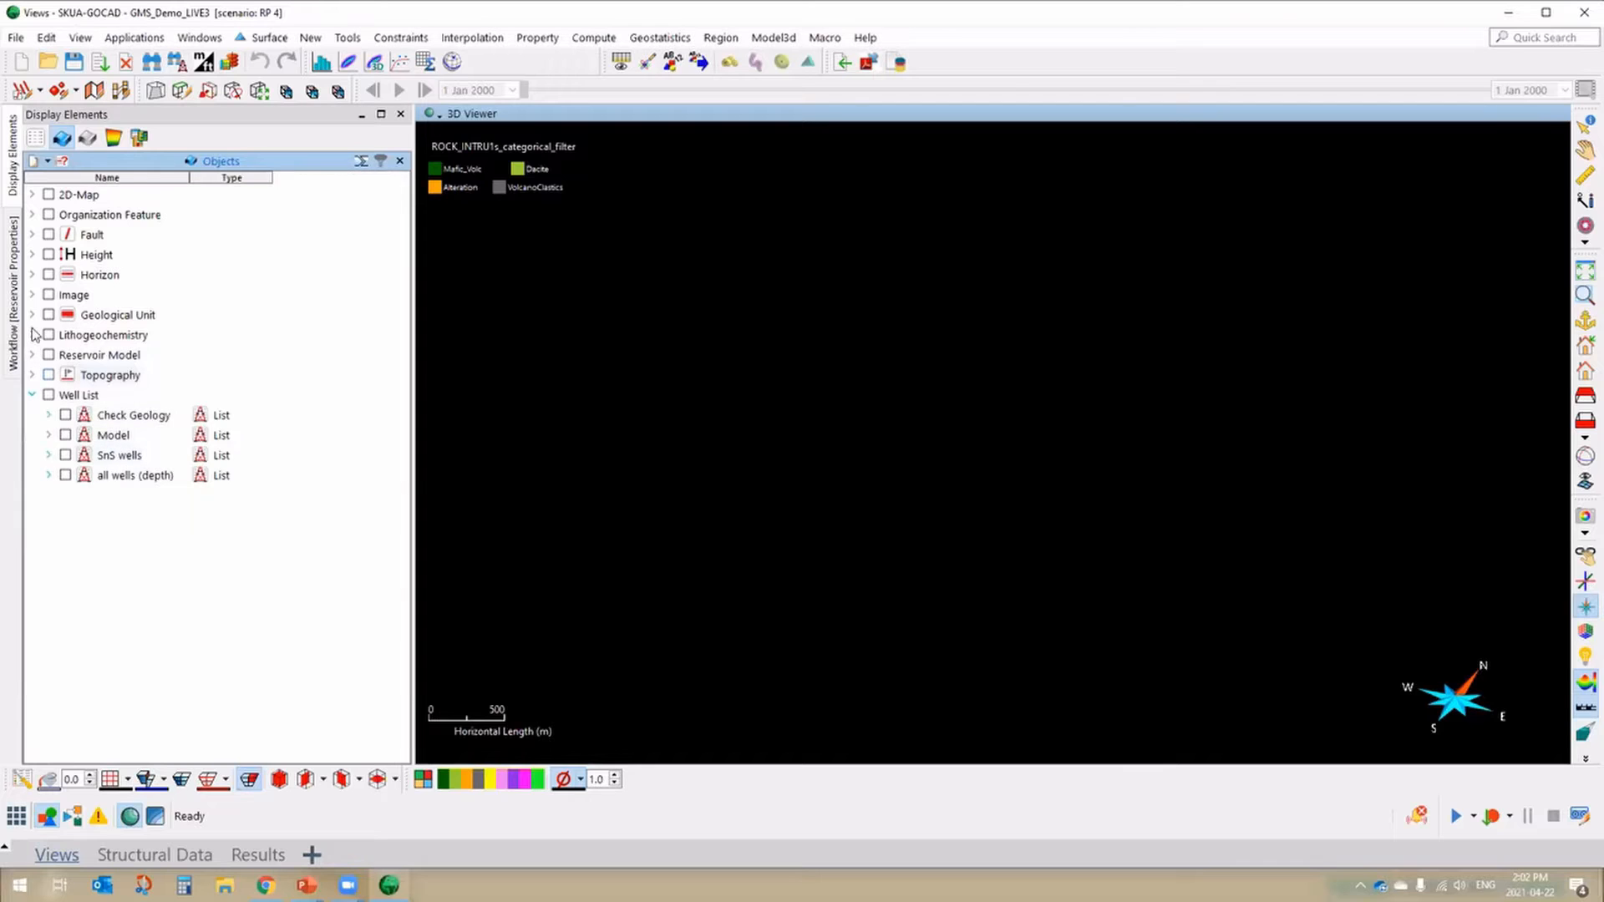
left_click(33, 295)
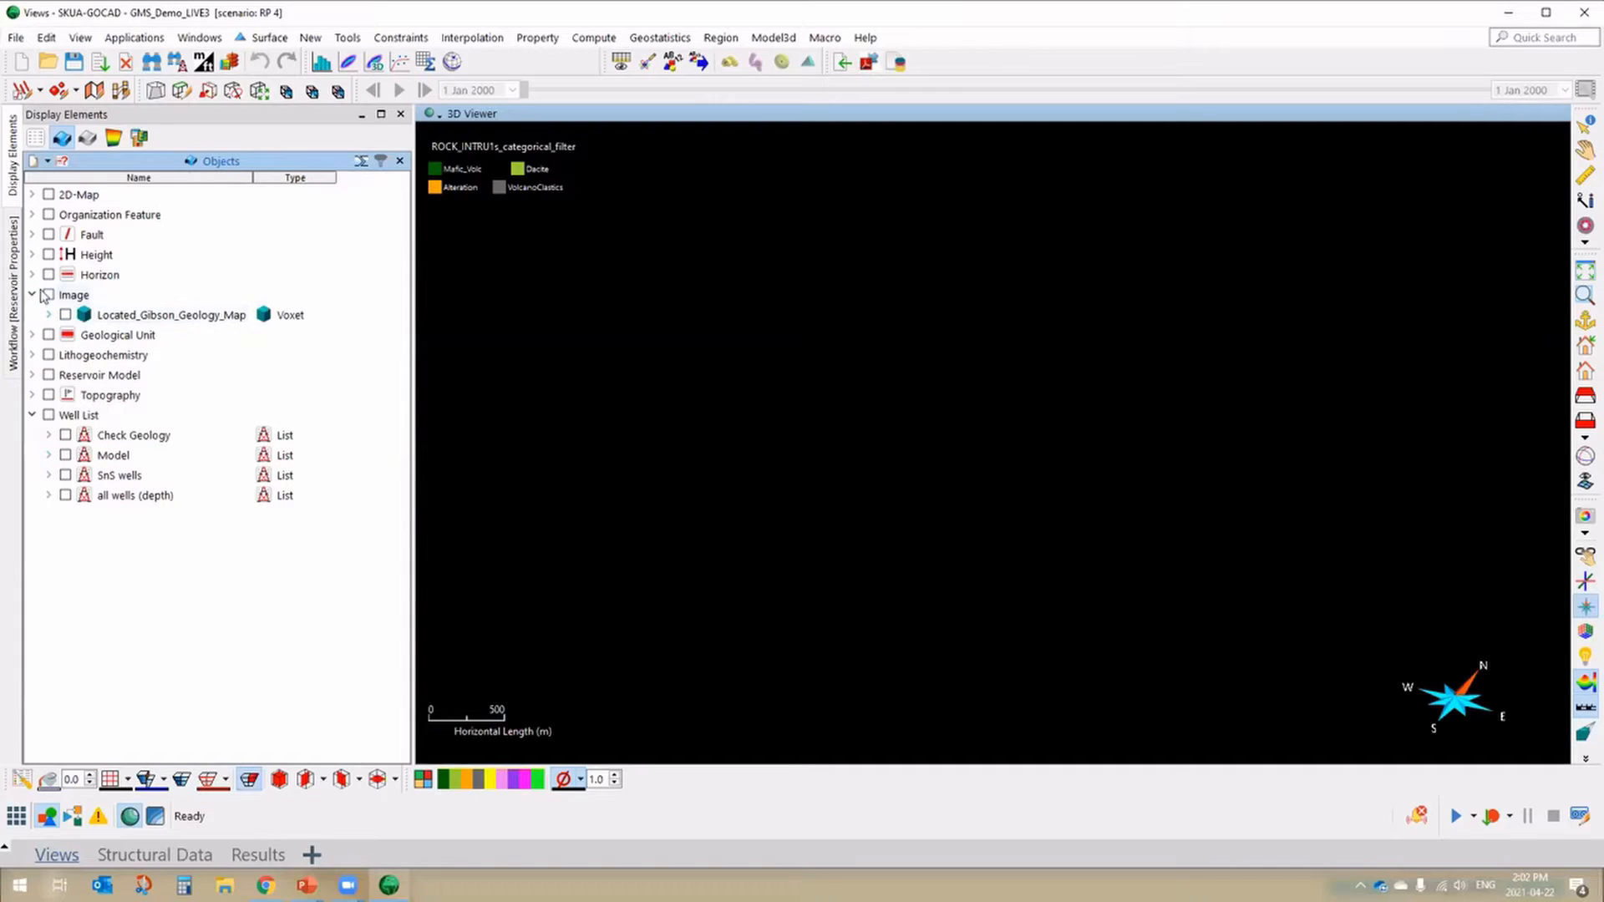
left_click(32, 234)
left_click(31, 274)
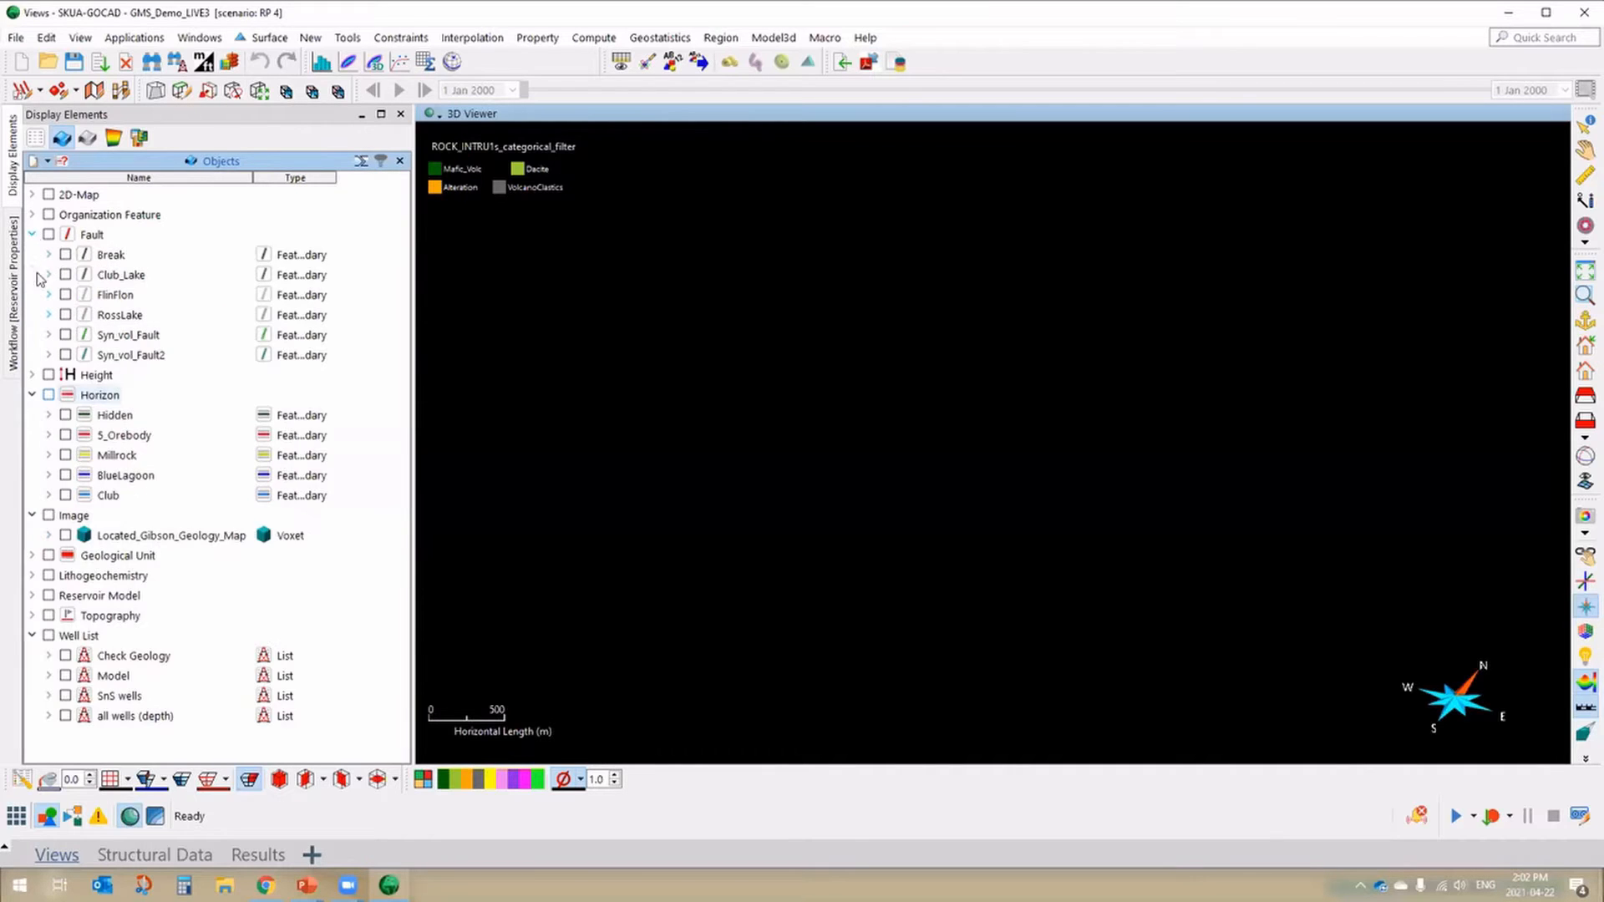
left_click(32, 394)
left_click(32, 235)
left_click(32, 295)
left_click(32, 395)
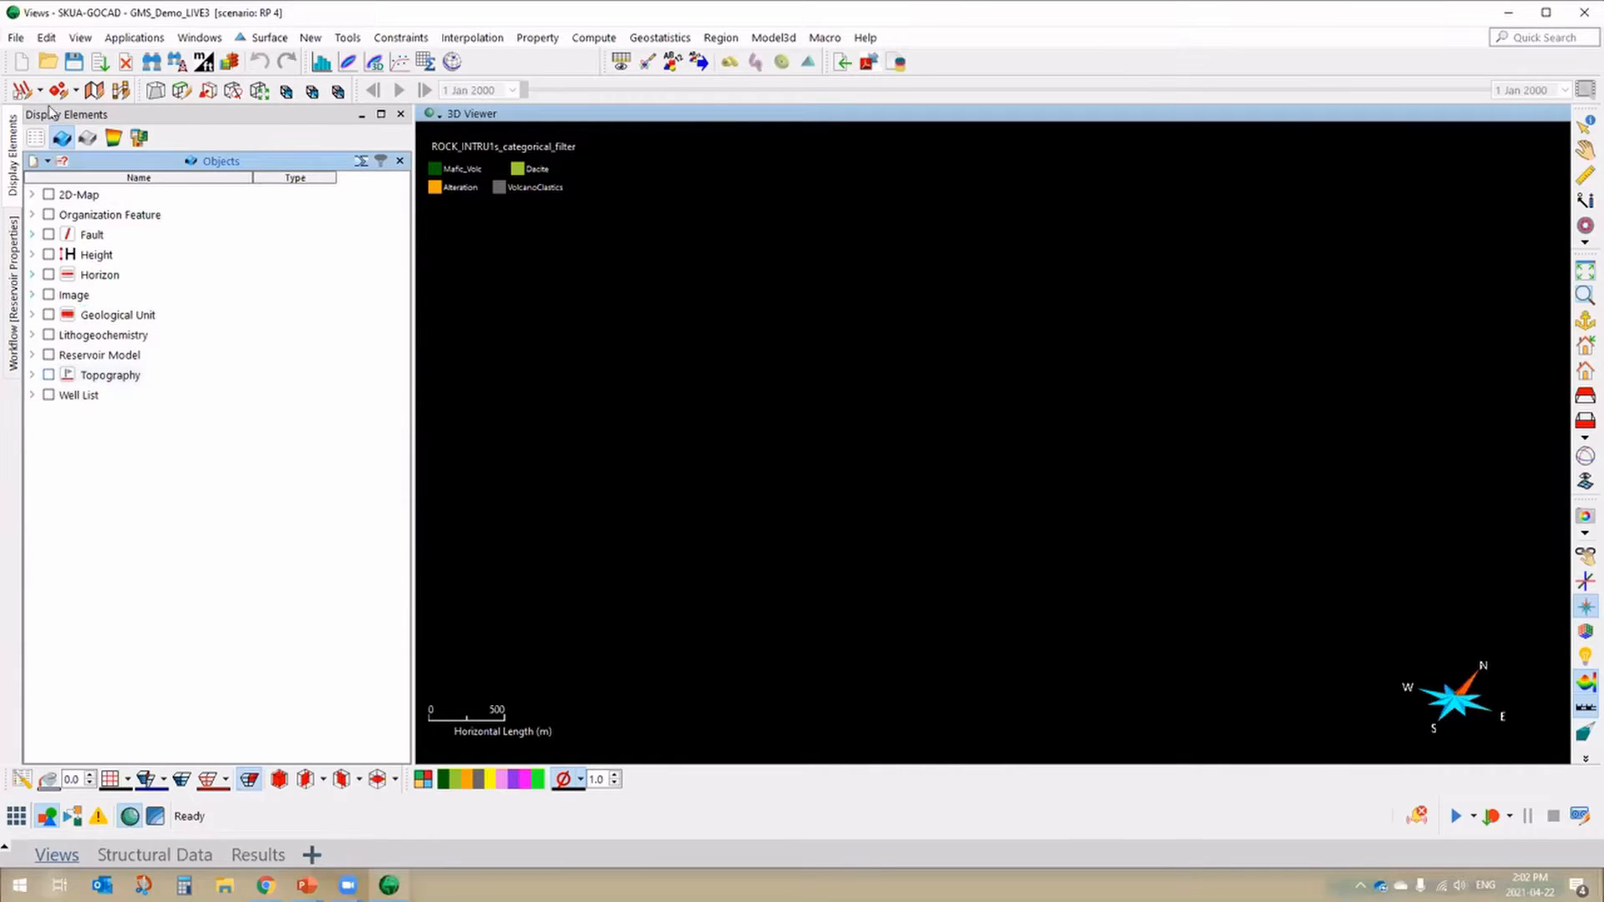
left_click(16, 37)
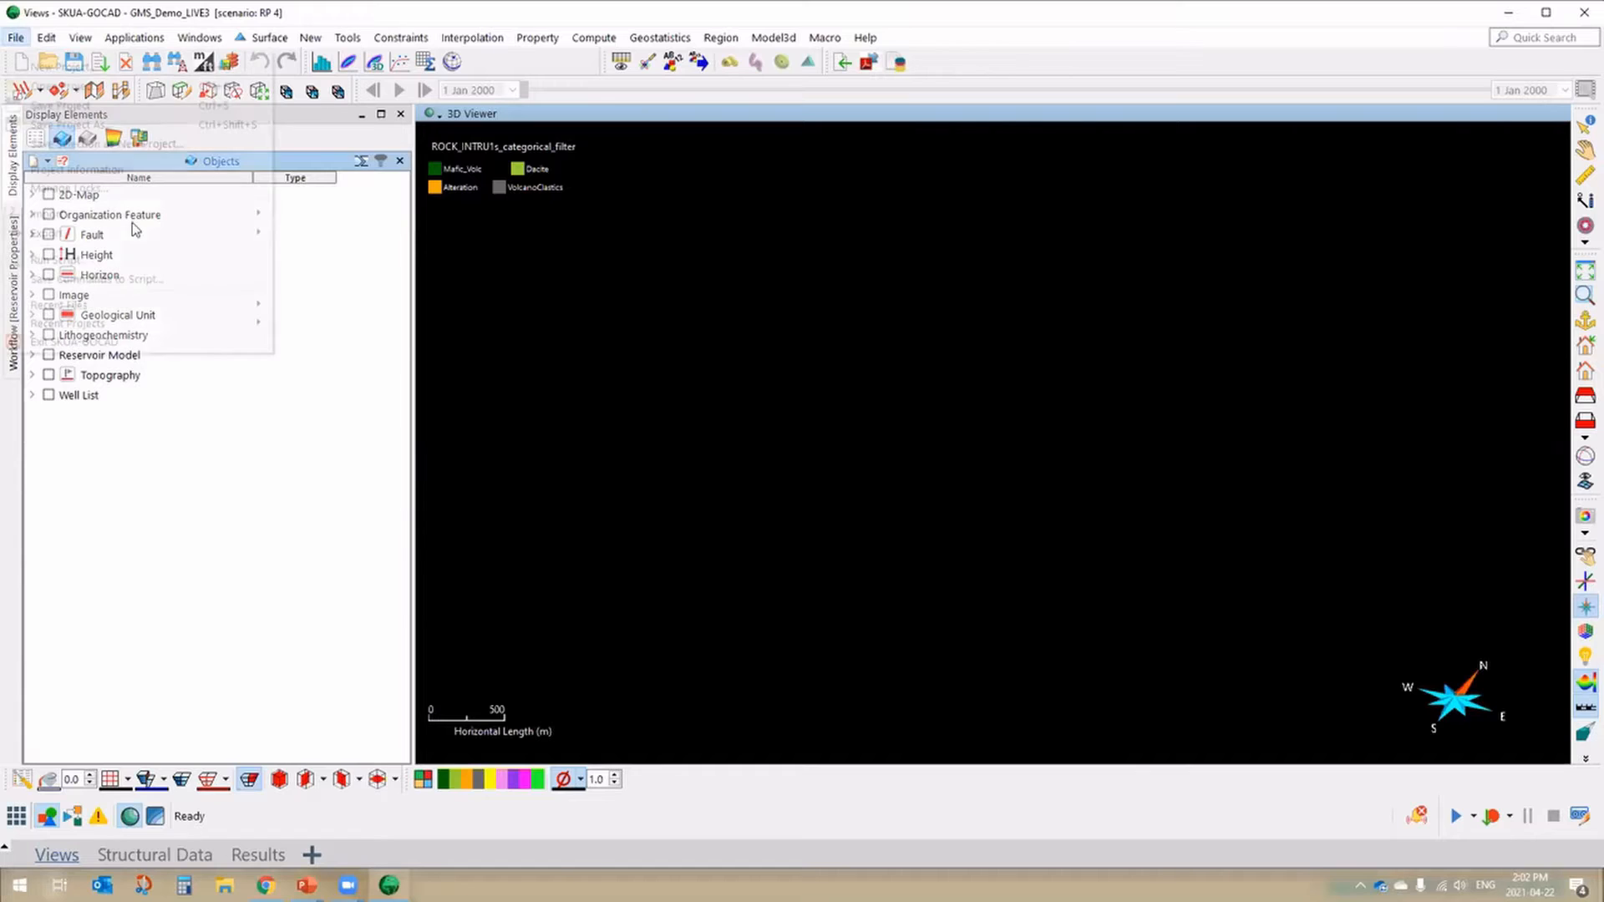
mouse_move(194, 234)
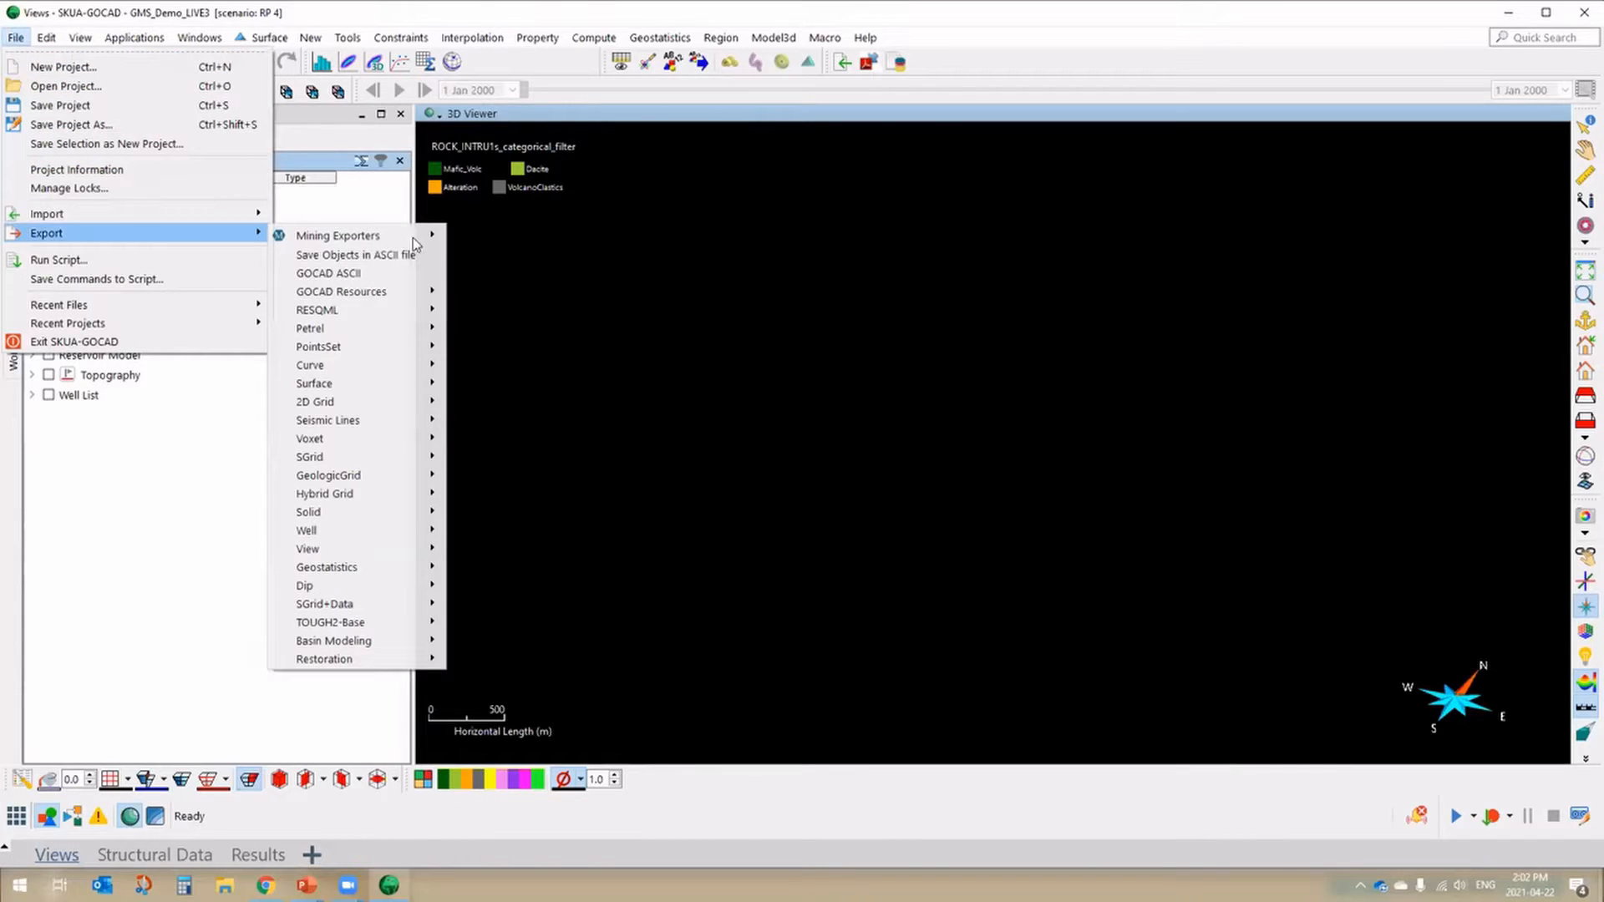
mouse_move(368, 235)
mouse_move(545, 247)
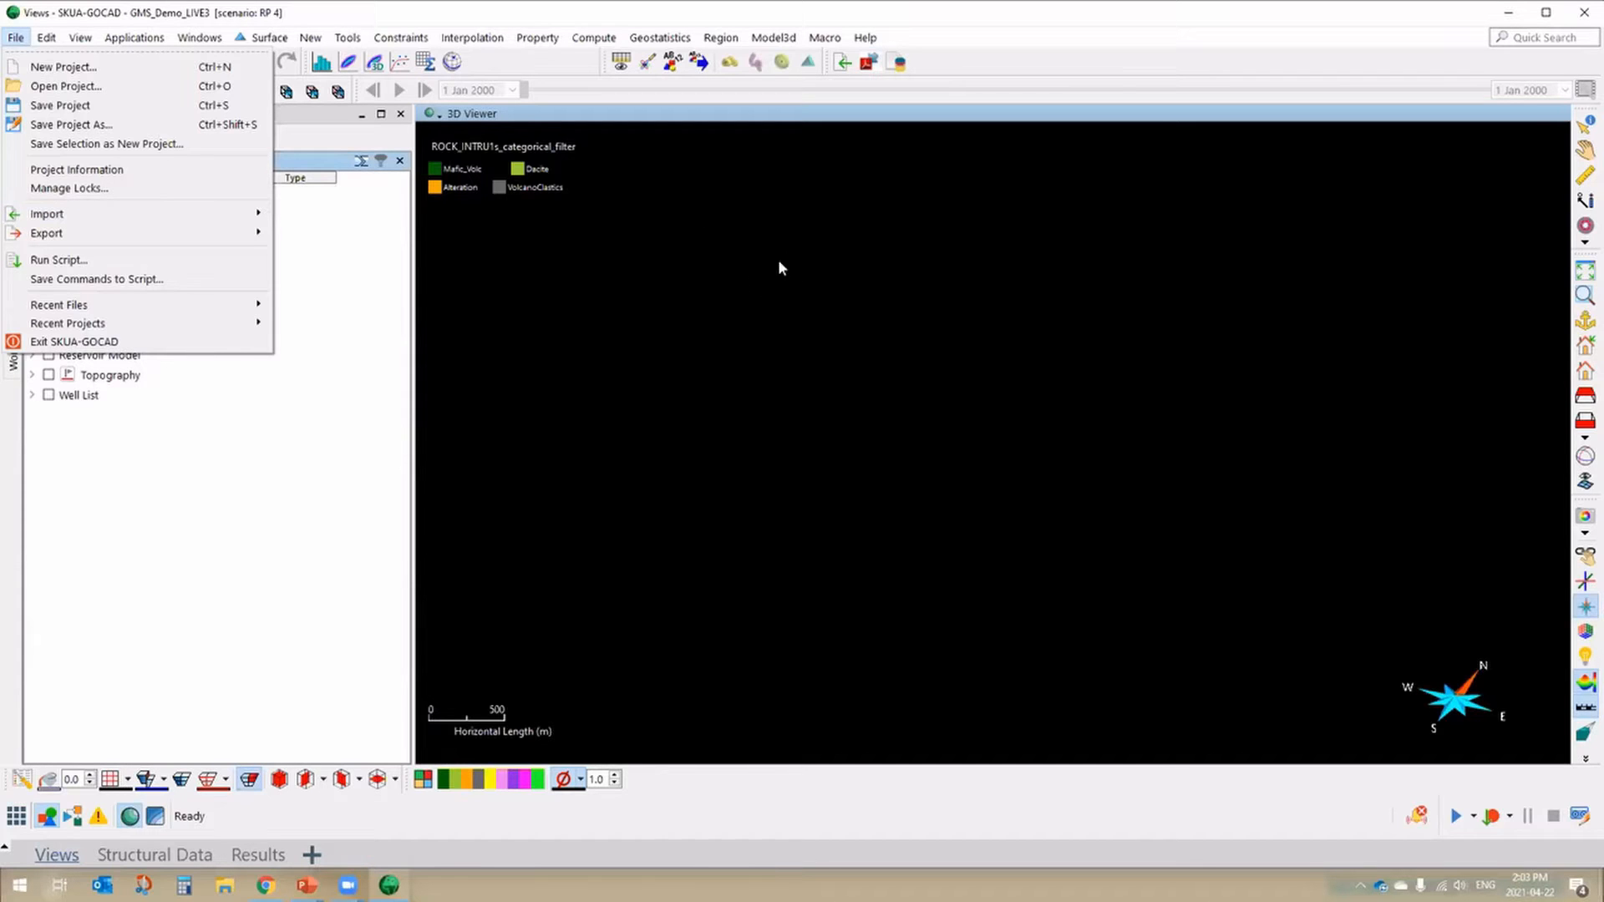
mouse_move(134, 36)
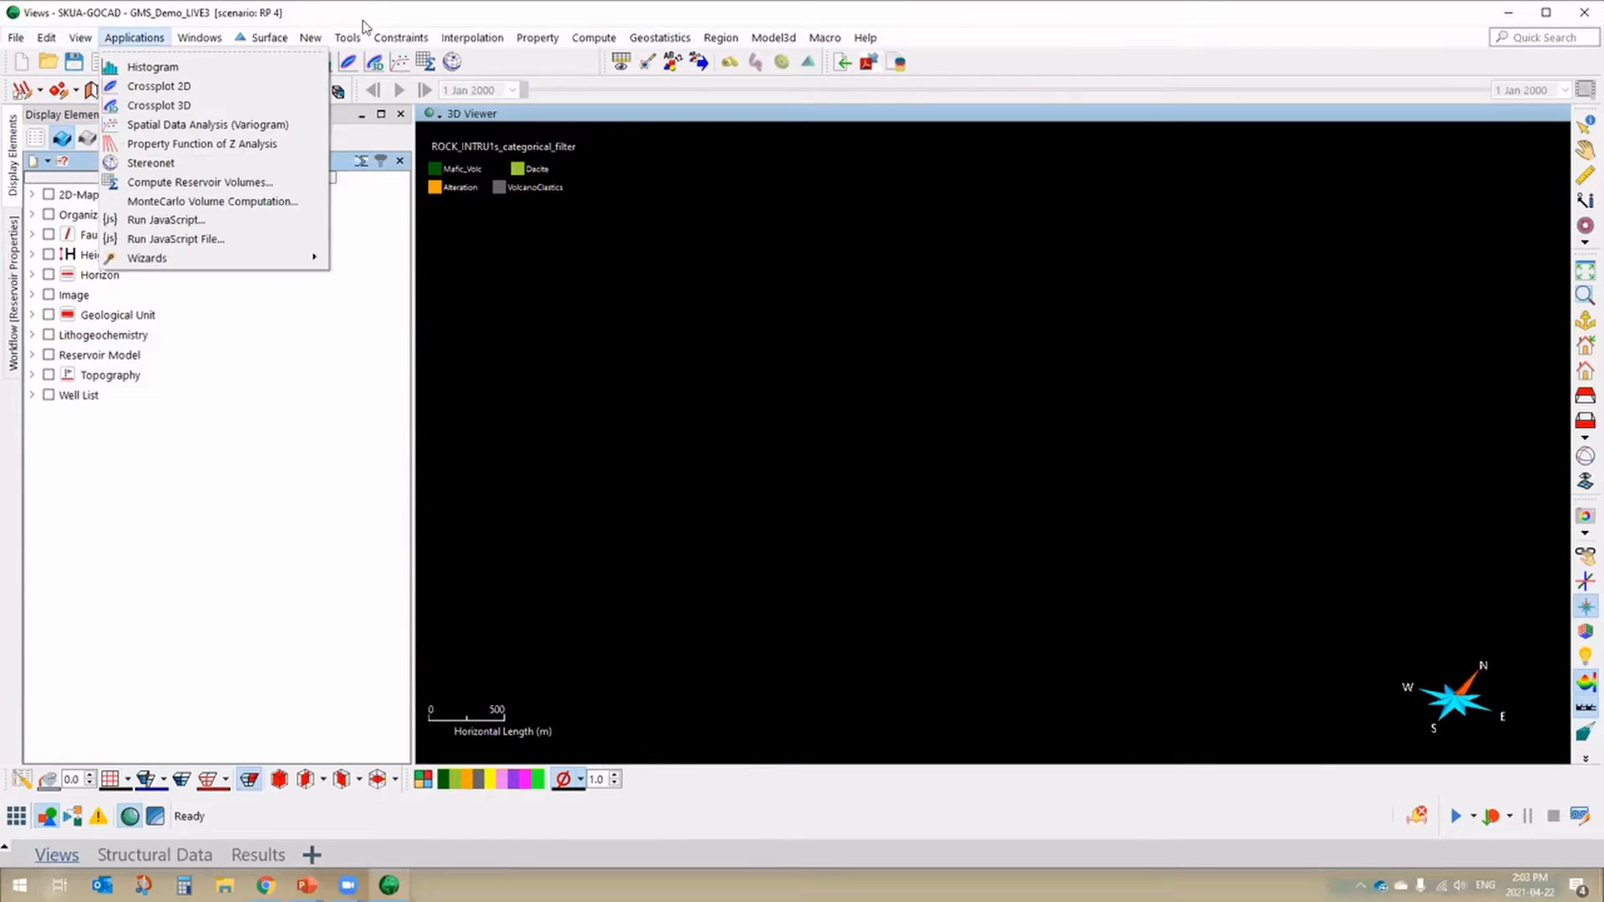
left_click(534, 349)
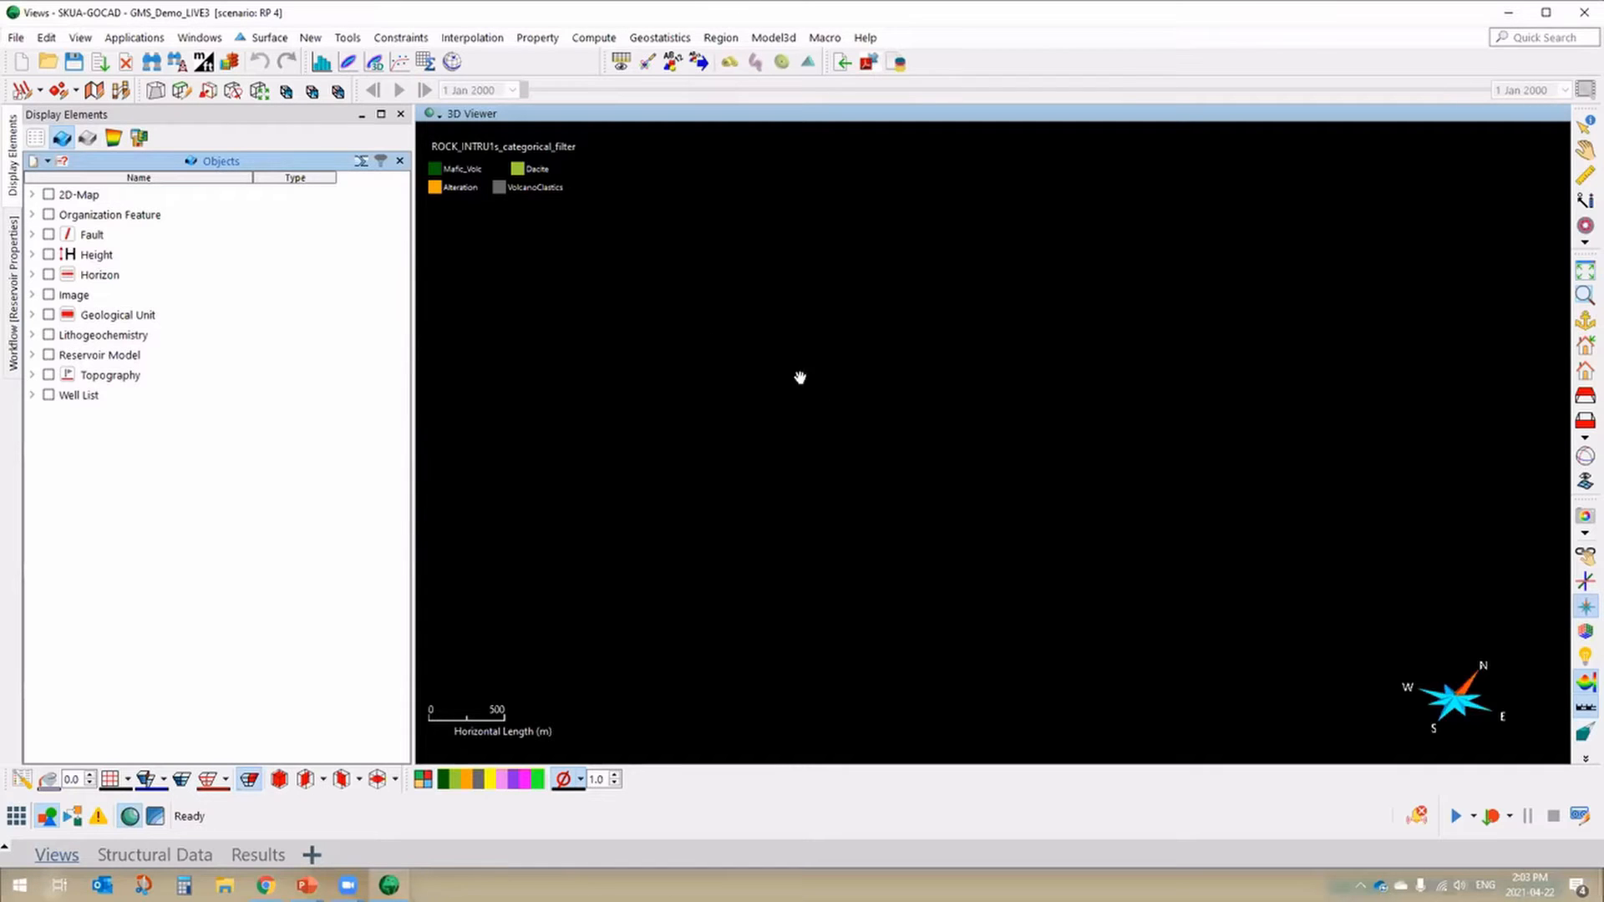
- Expand the Model well list and display its wells in the 3D viewer without their active markers
left_click(32, 396)
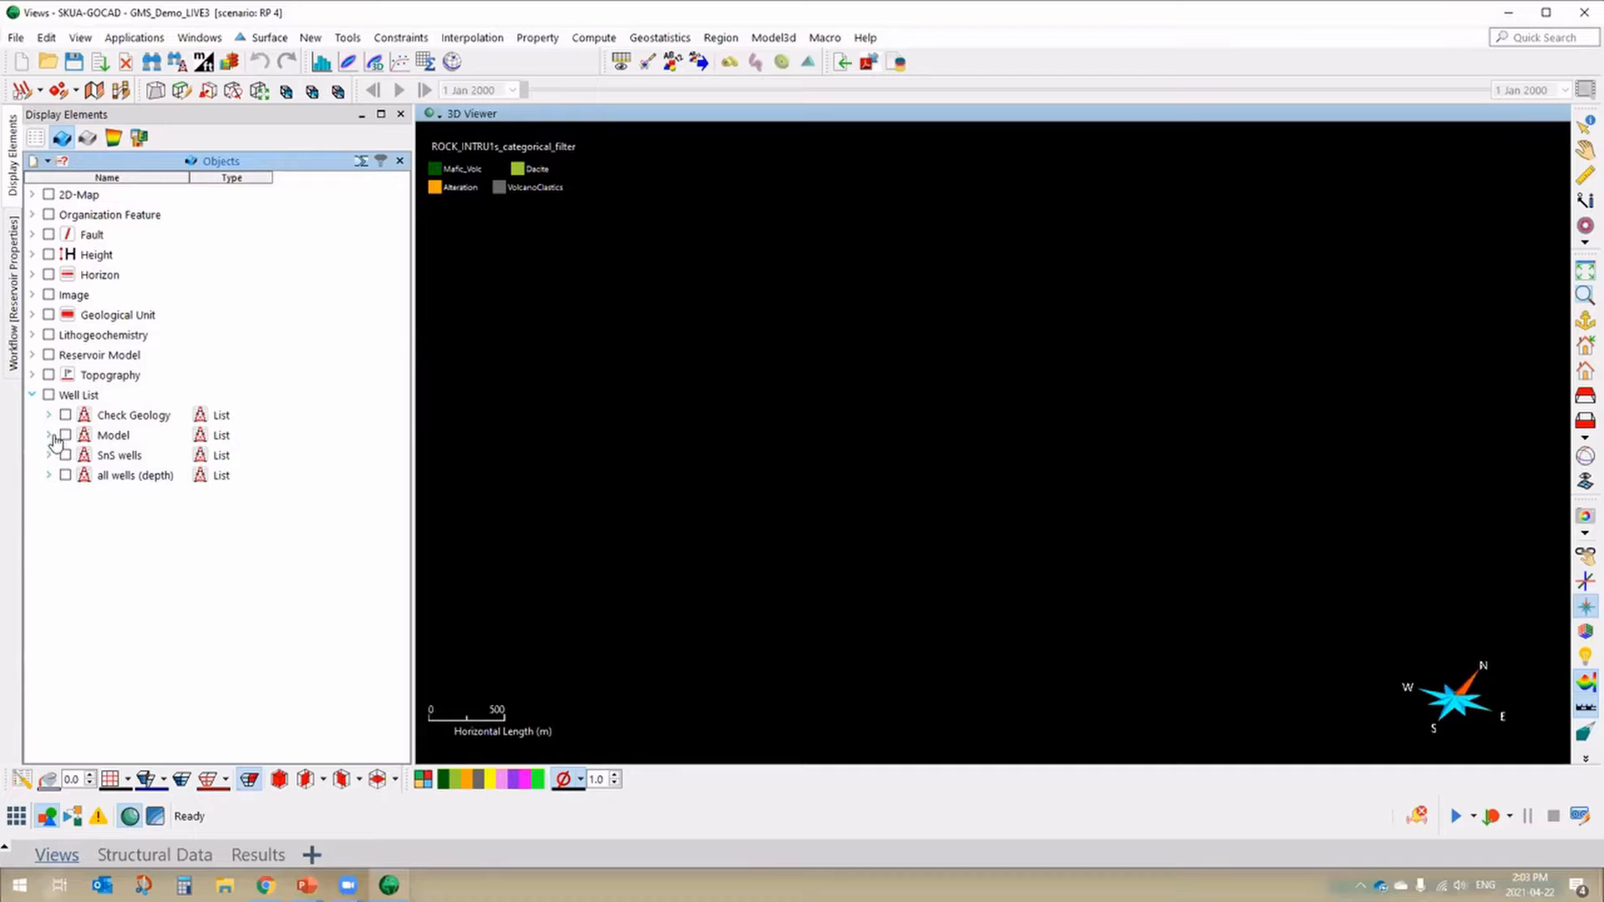
left_click(49, 435)
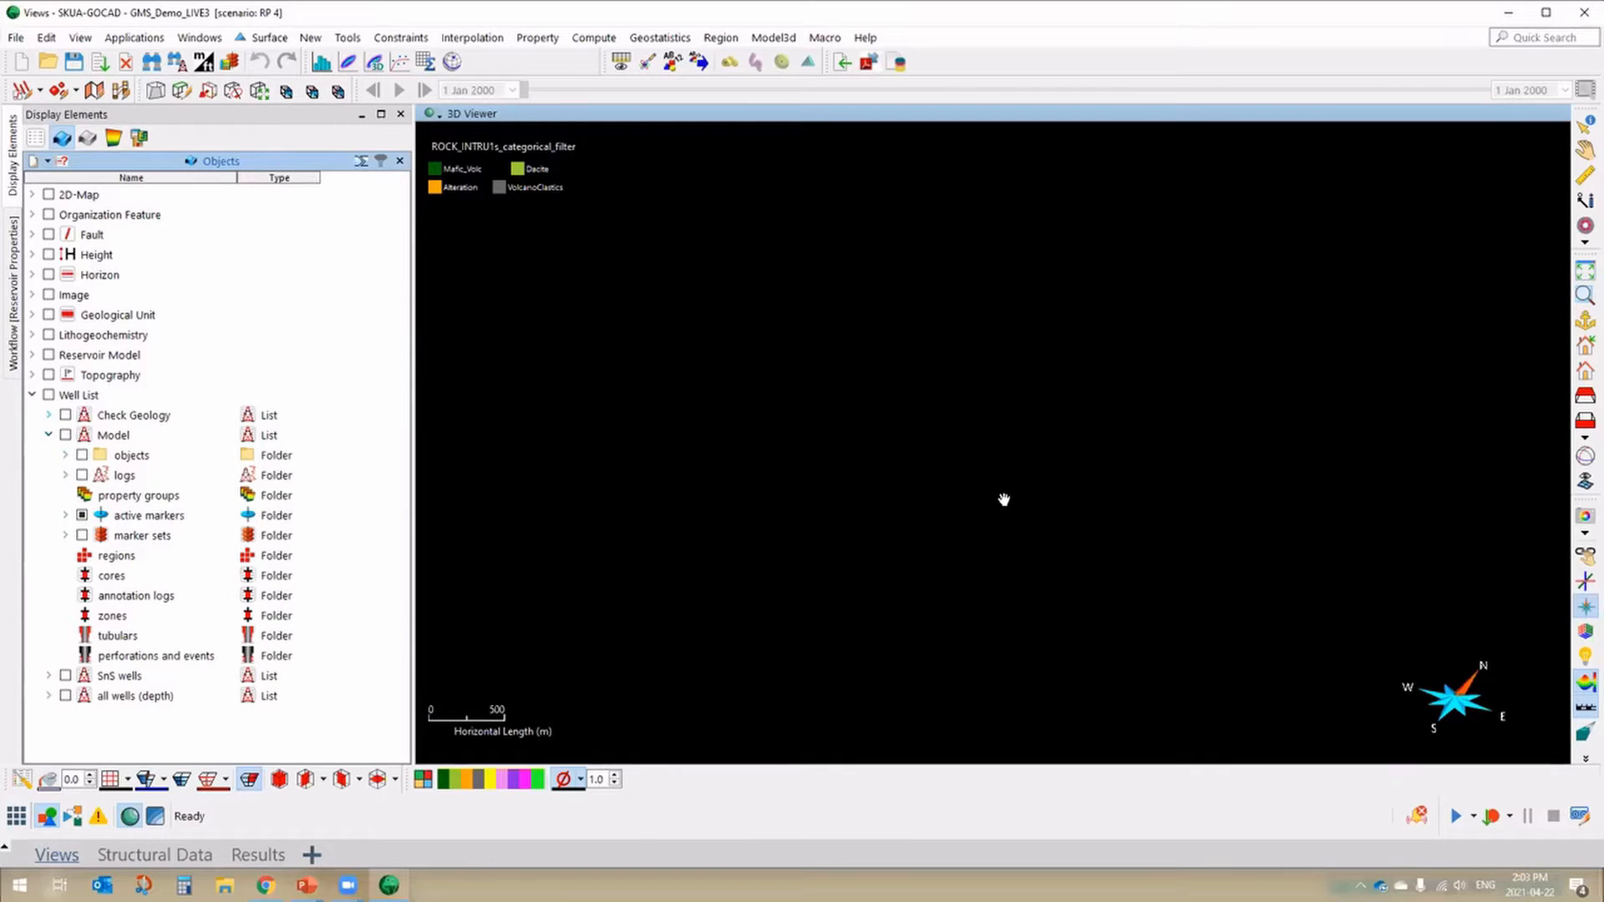
left_click(65, 436)
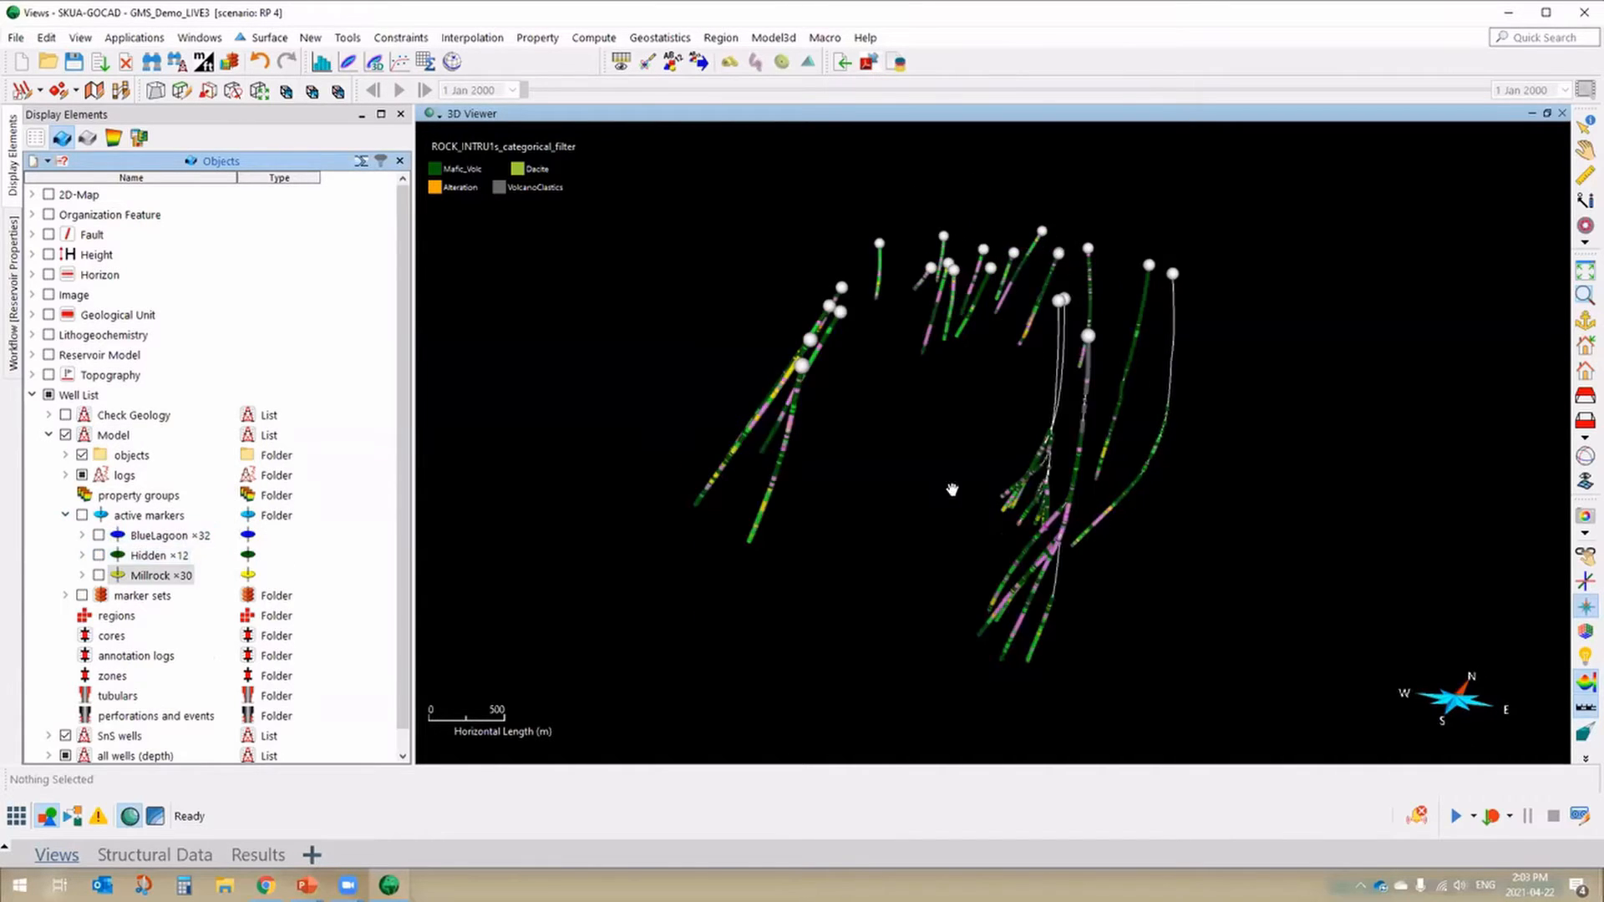
- Inspect the displayed wells from several angles and enlarge the colour legend to list all of its rock classes
scroll(967, 461, "up", 2)
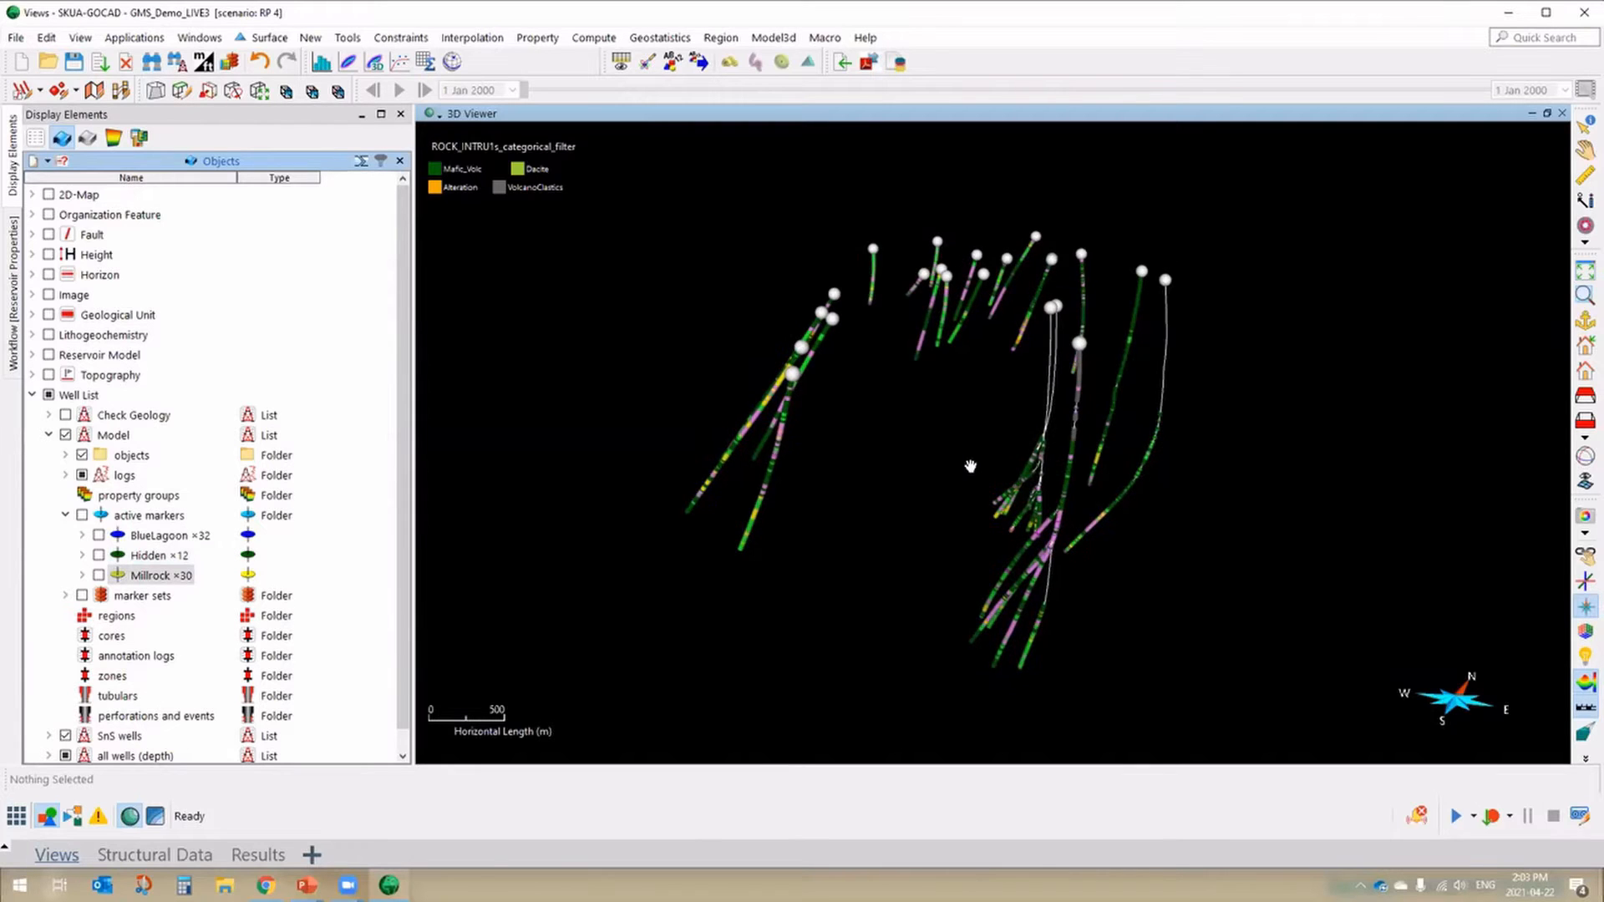
left_click_drag(832, 416, 939, 446)
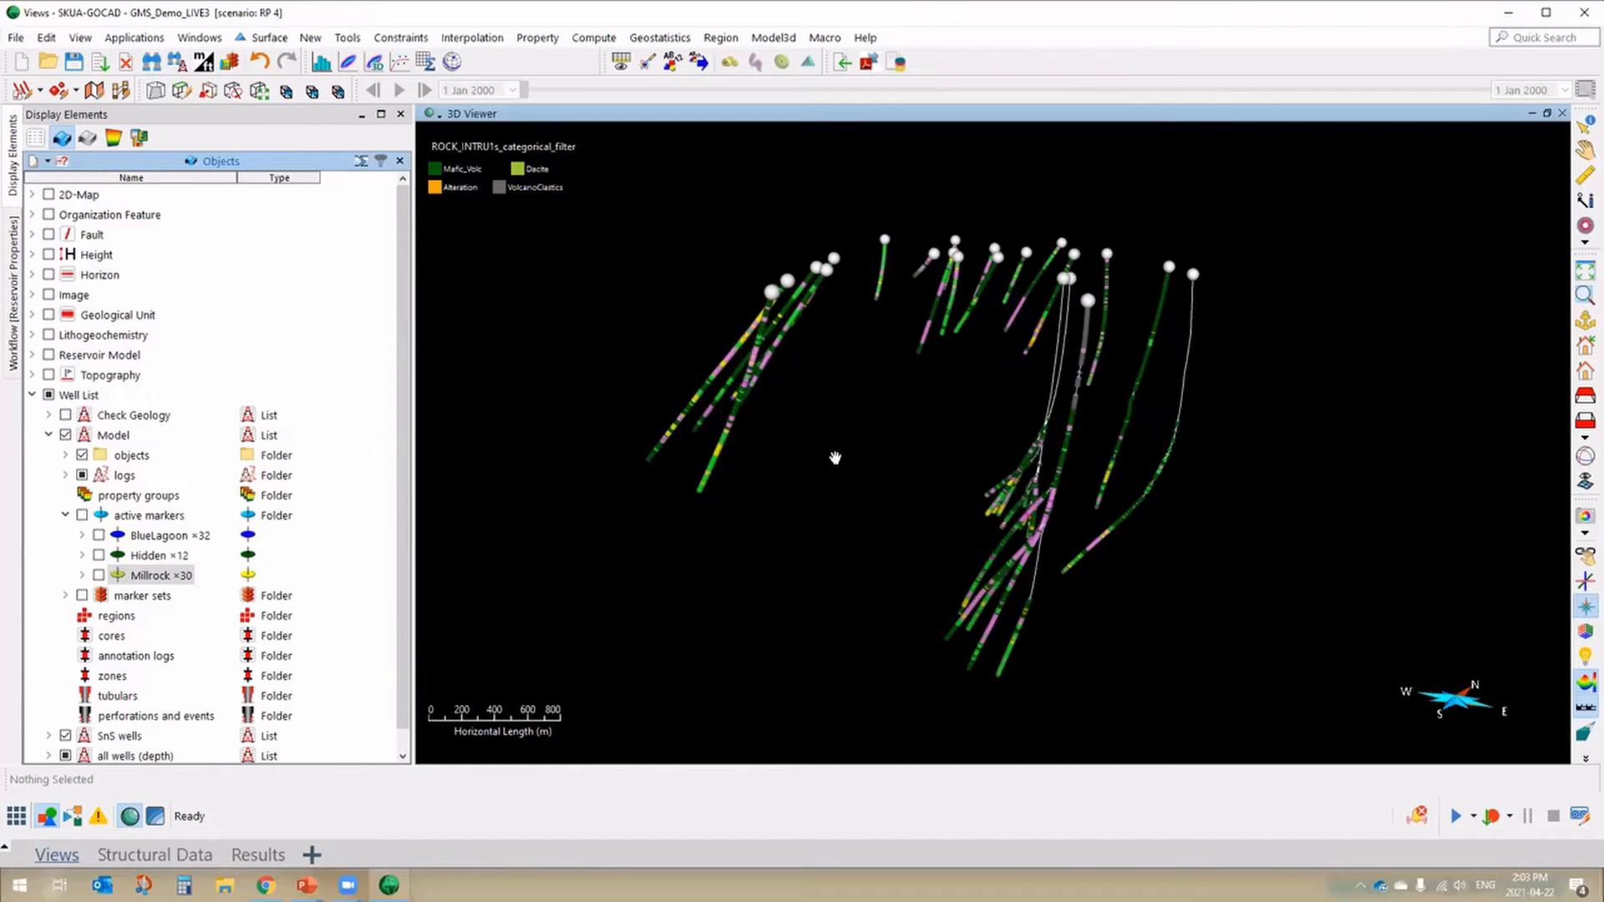
left_click_drag(834, 458, 1013, 353)
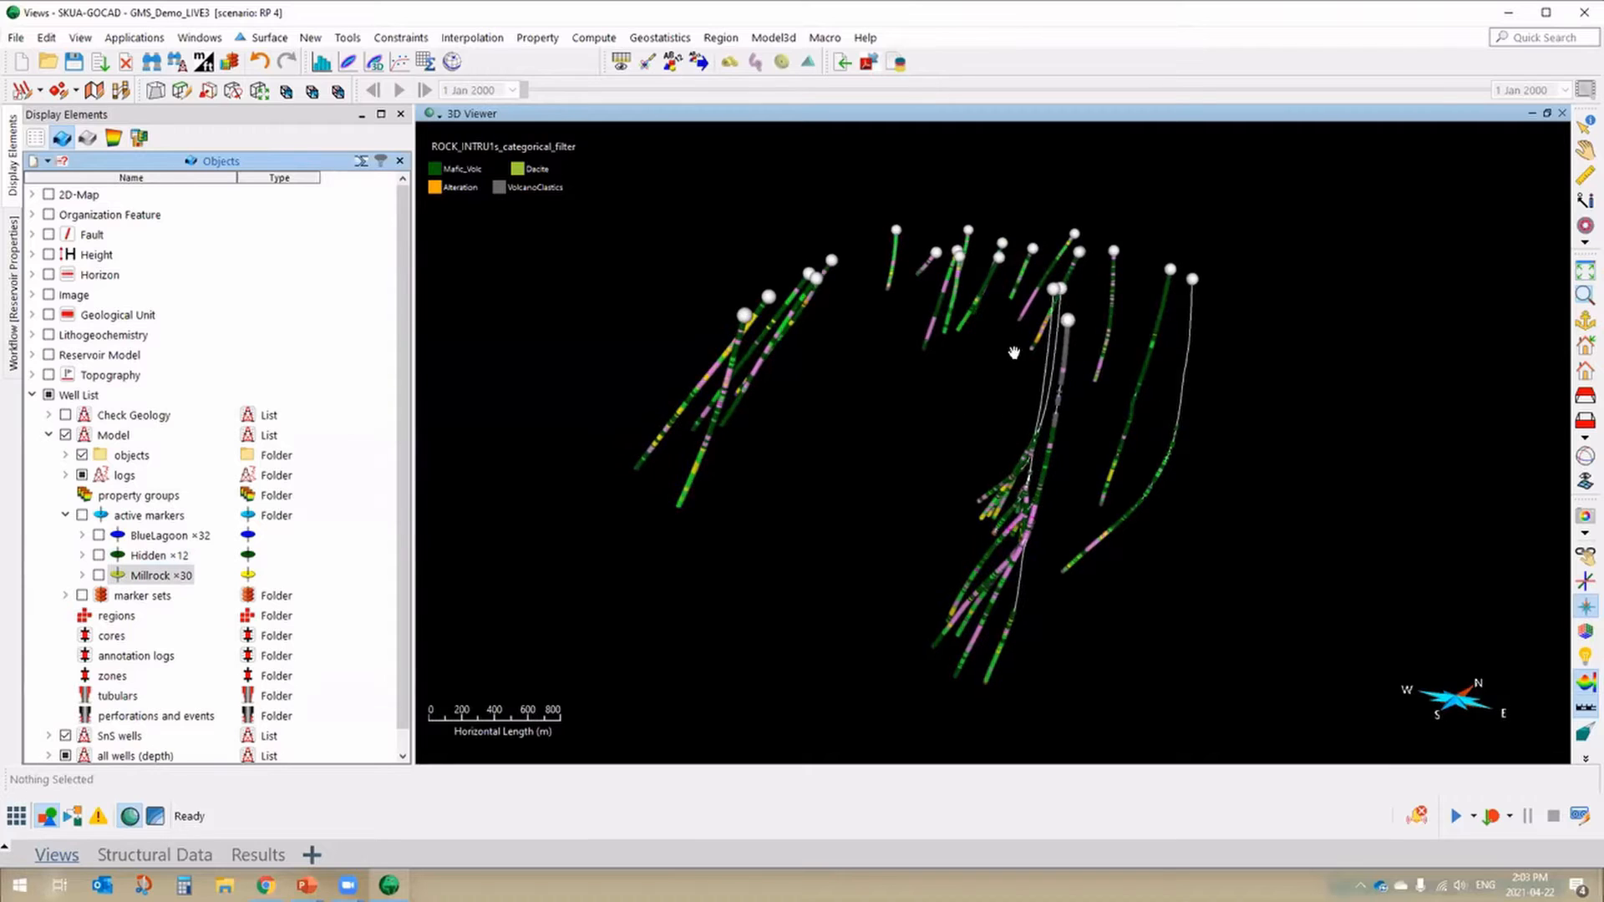
left_click_drag(1116, 384, 632, 442)
left_click_drag(907, 446, 961, 458)
left_click_drag(735, 300, 1023, 532)
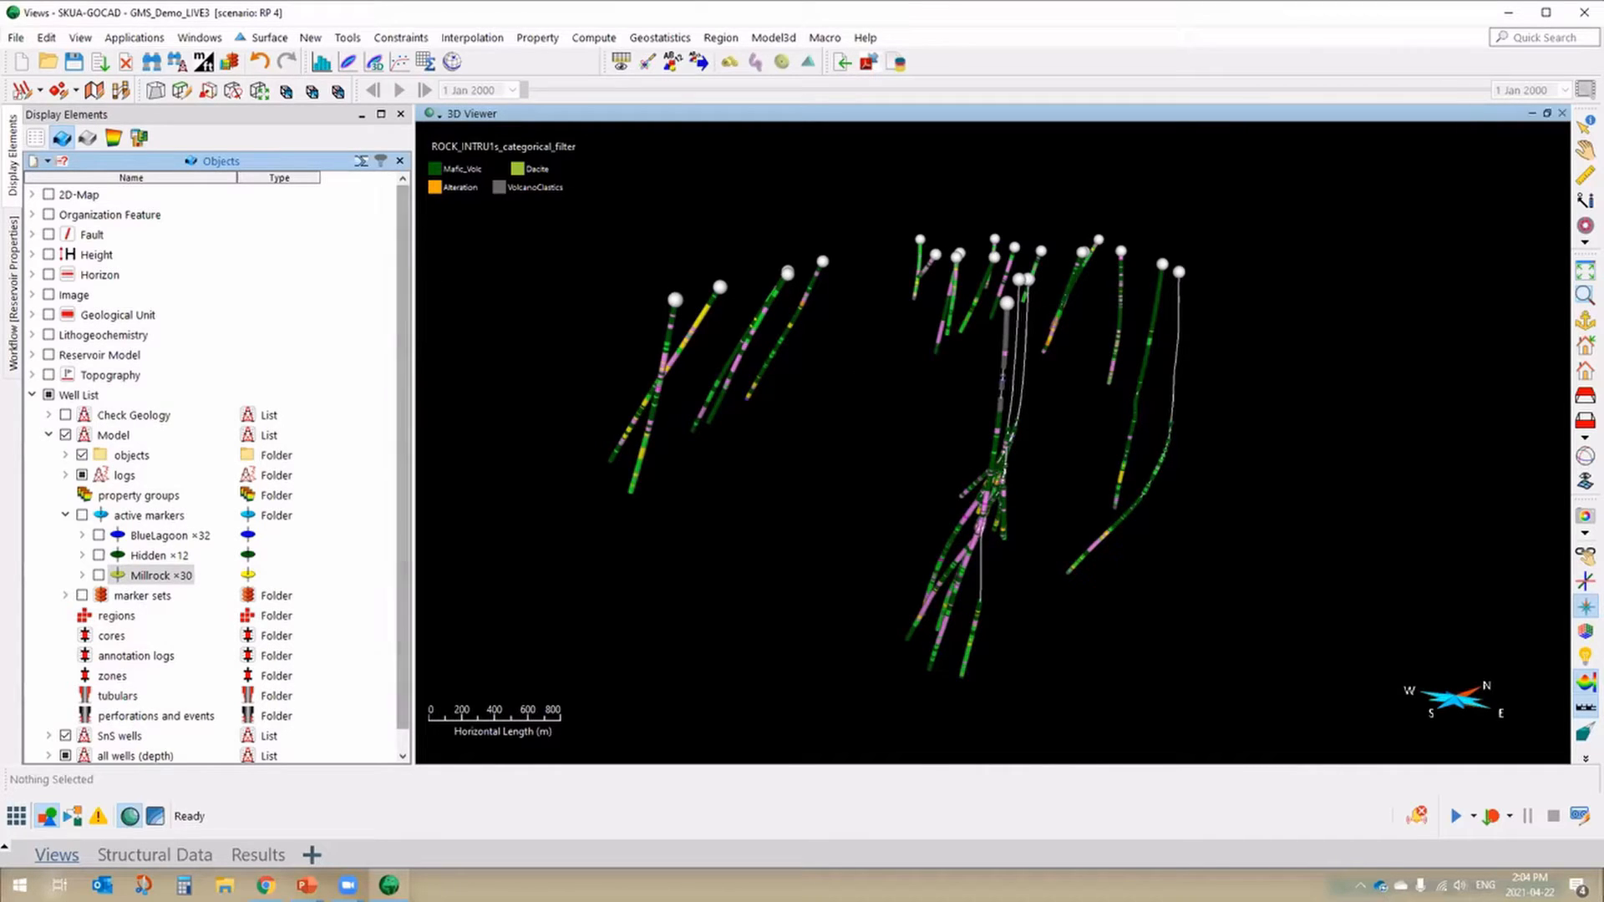
left_click_drag(910, 419, 925, 411)
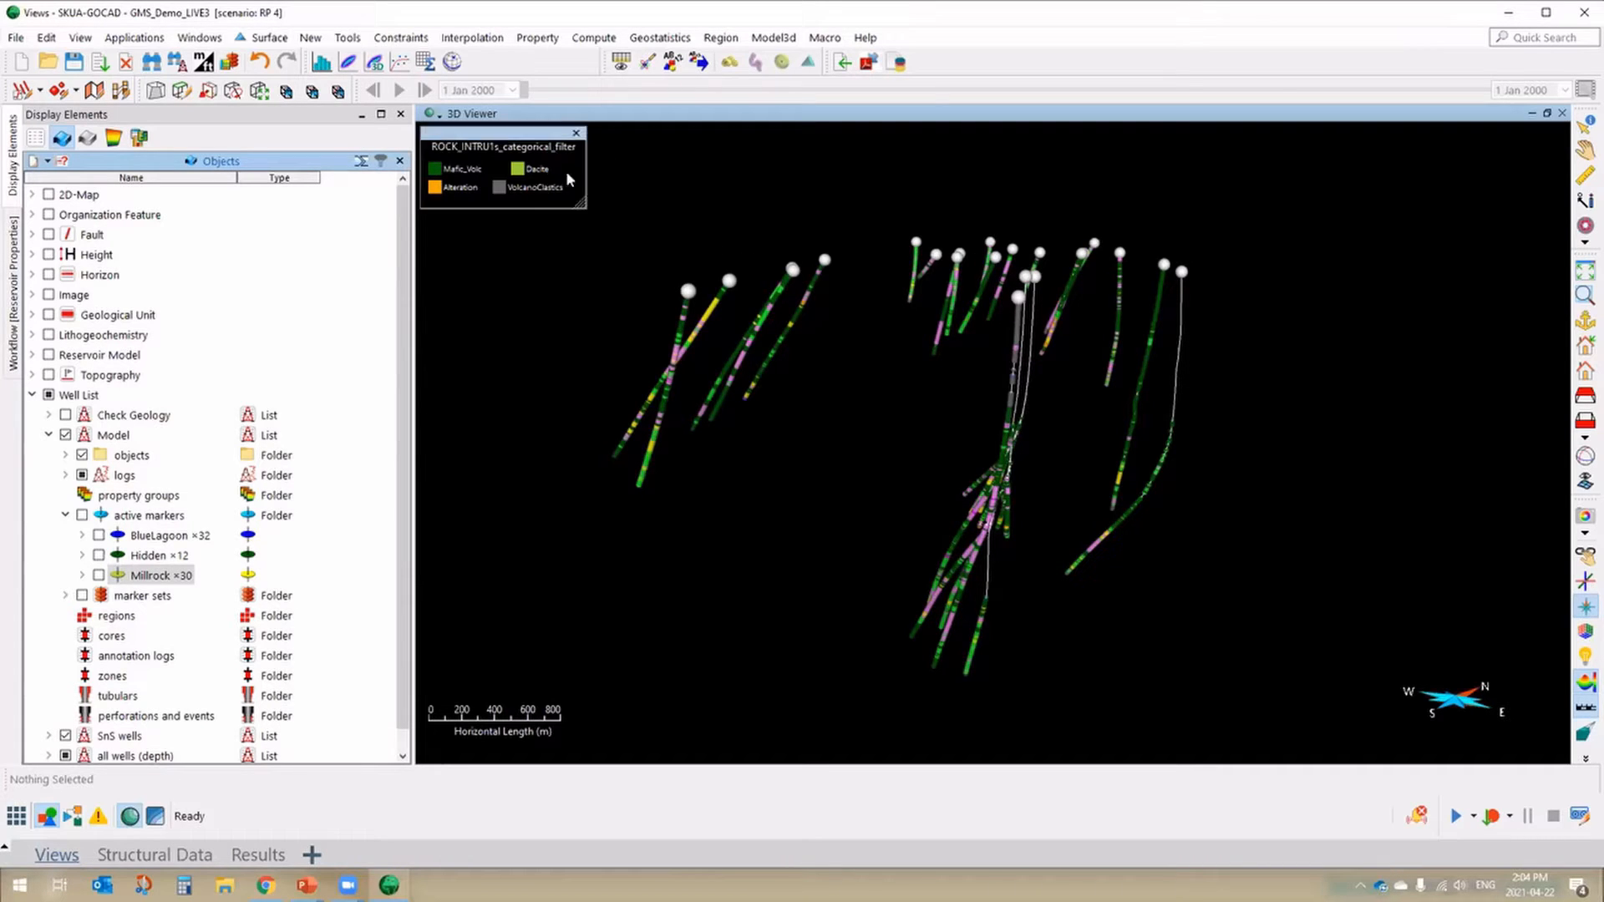
left_click_drag(581, 203, 599, 255)
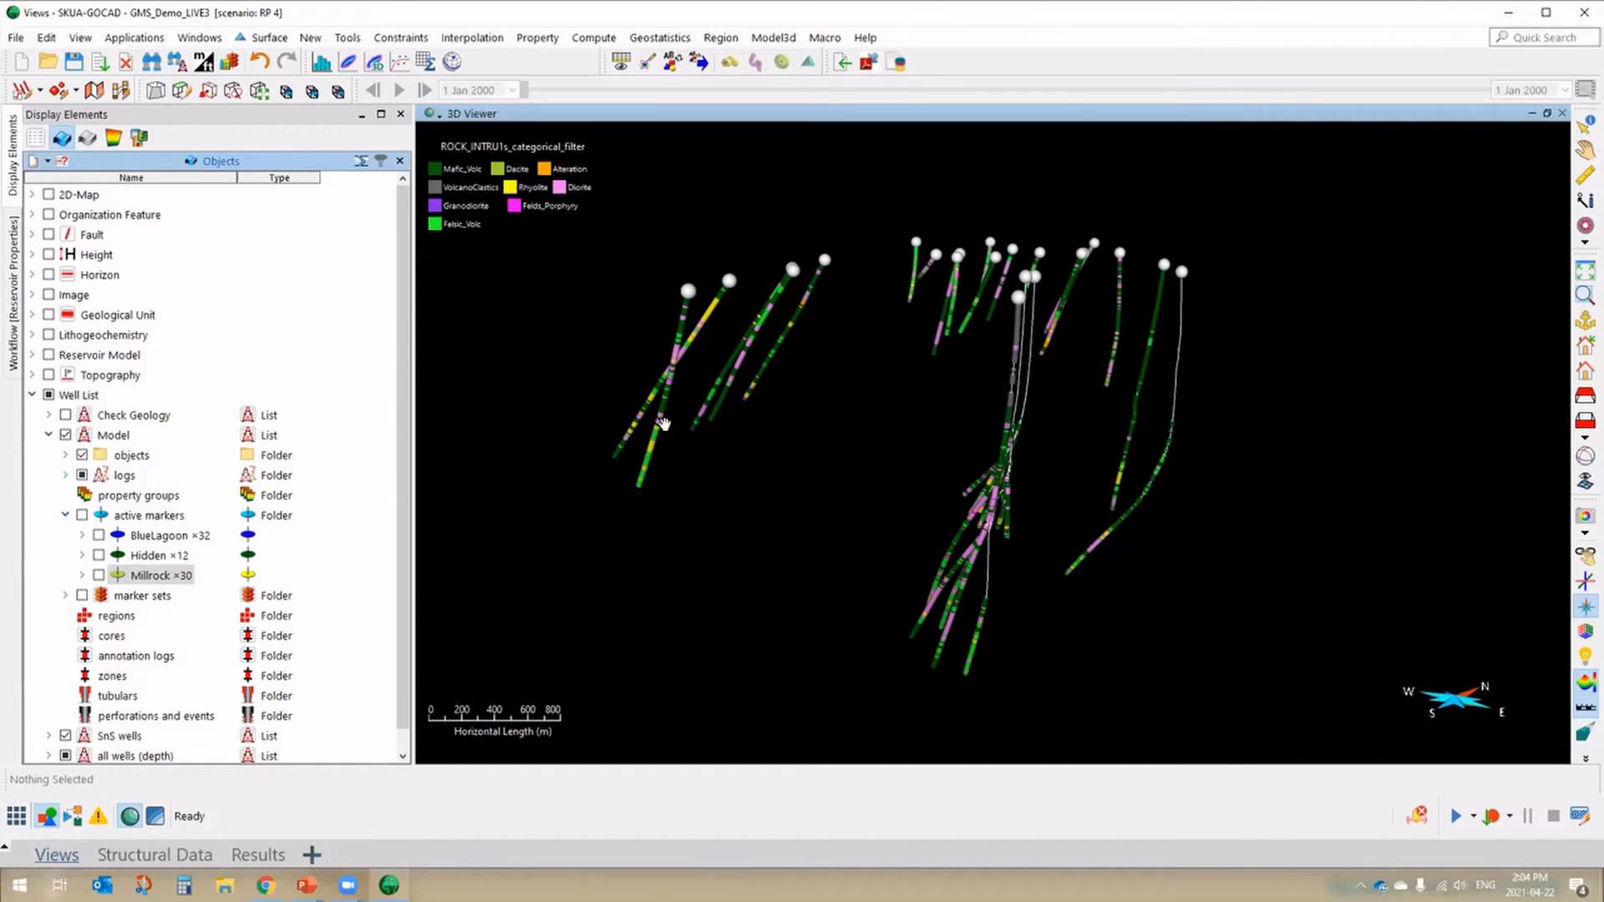
left_click_drag(665, 424, 678, 424)
- Expand the logs of the Model wells and switch the strat_interpreted log on and off again
left_click(65, 475)
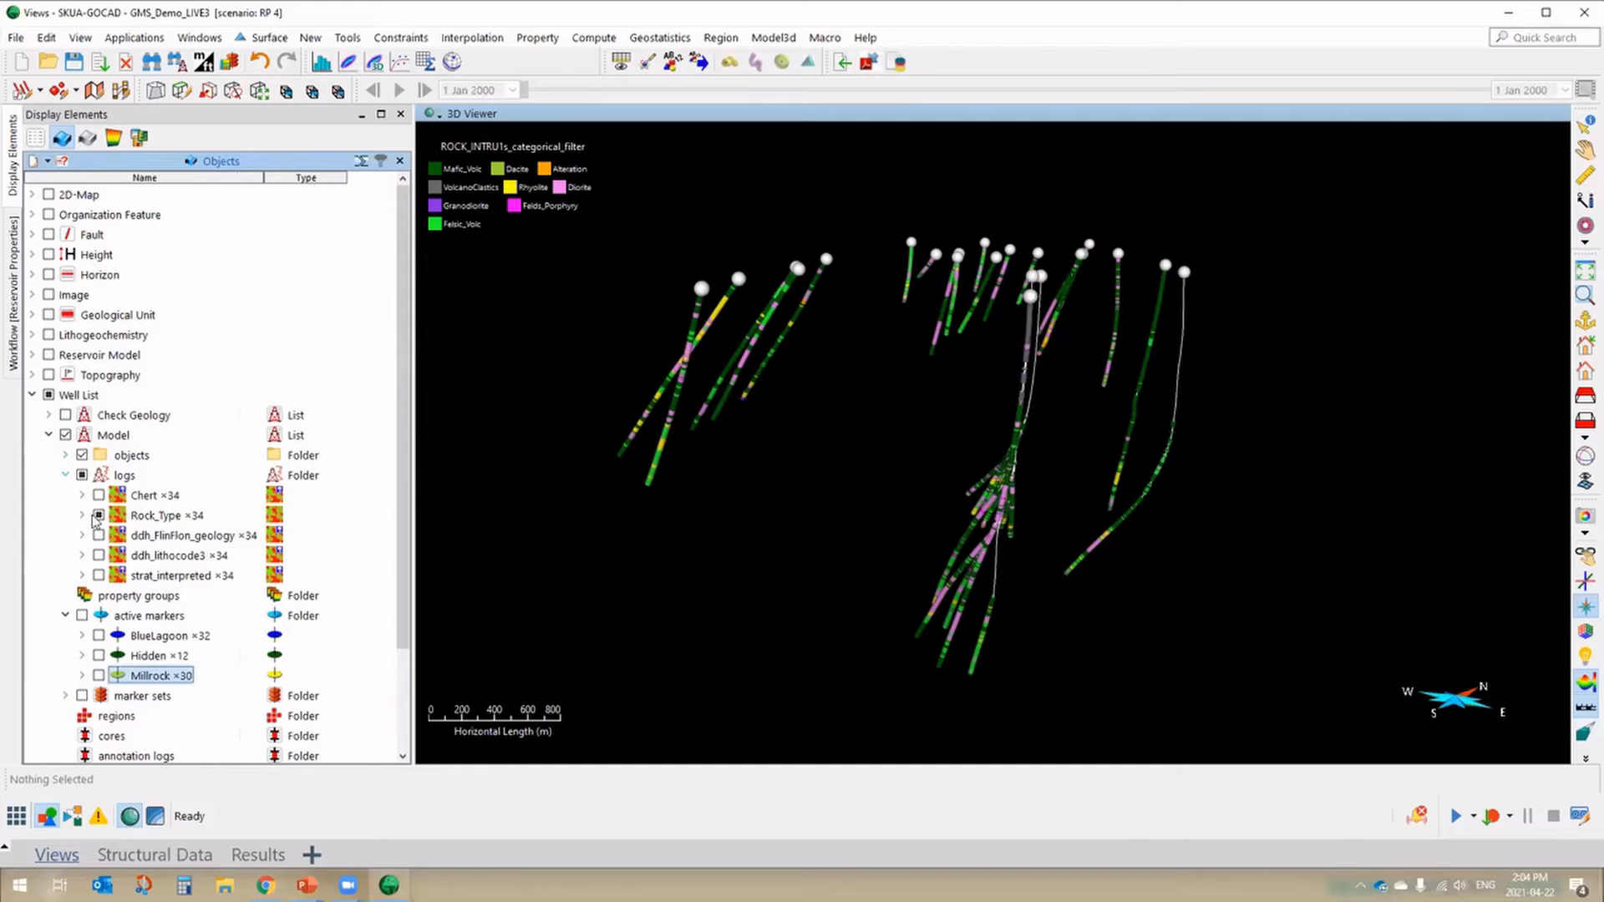
left_click(99, 576)
left_click(99, 576)
- Display the BlueLagoon, Hidden and Millrock markers on the Model wells and inspect them from several angles
left_click(99, 636)
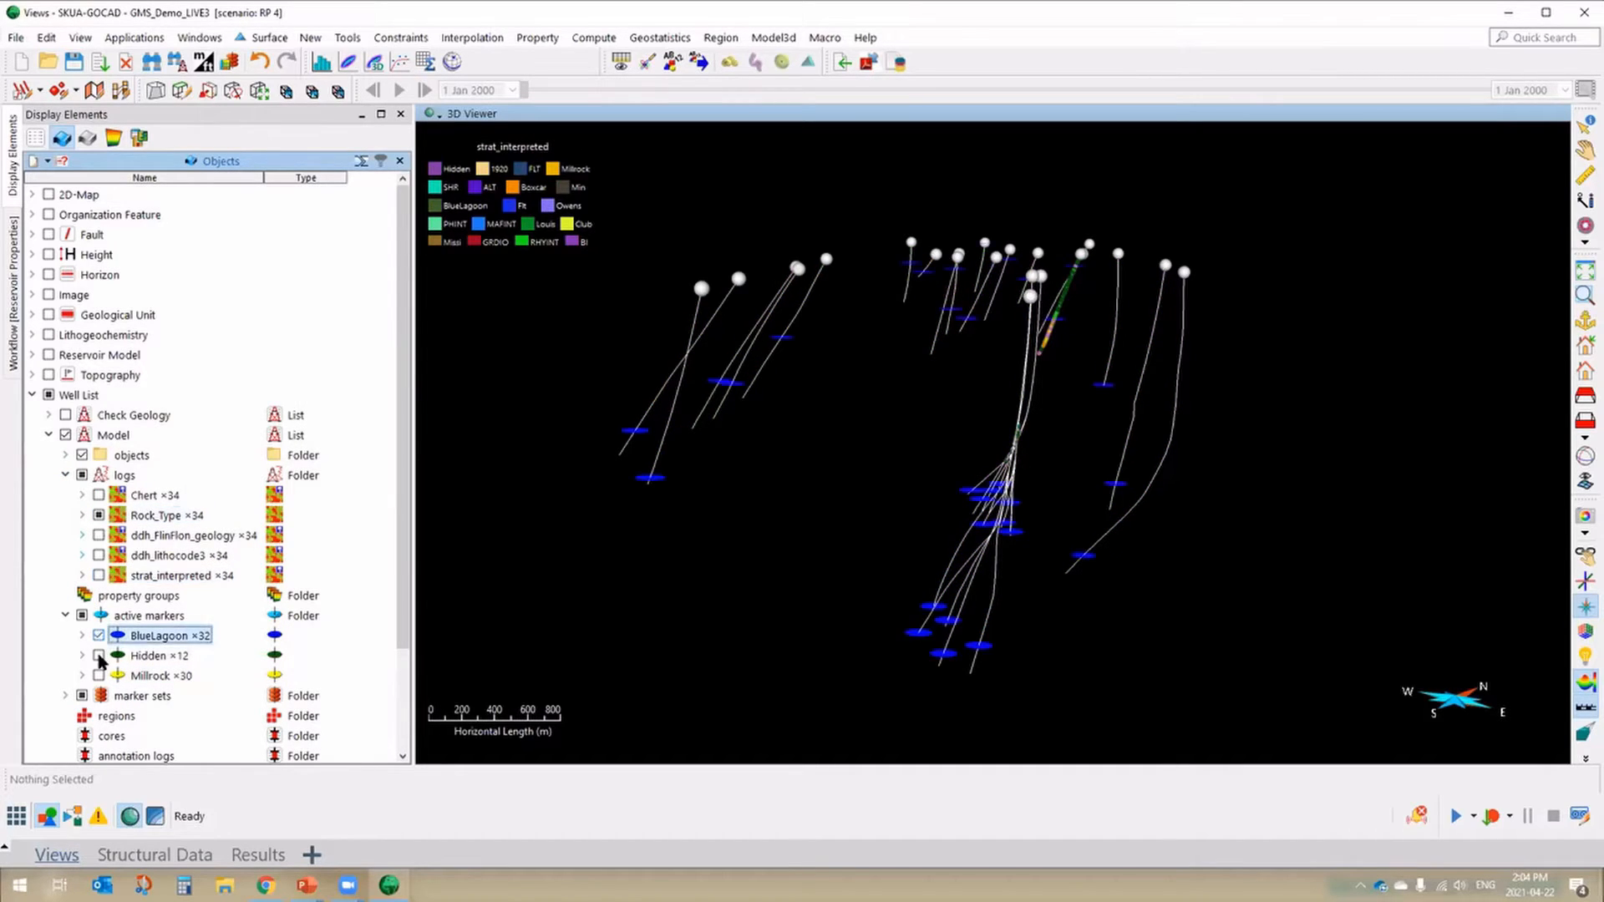
left_click(98, 656)
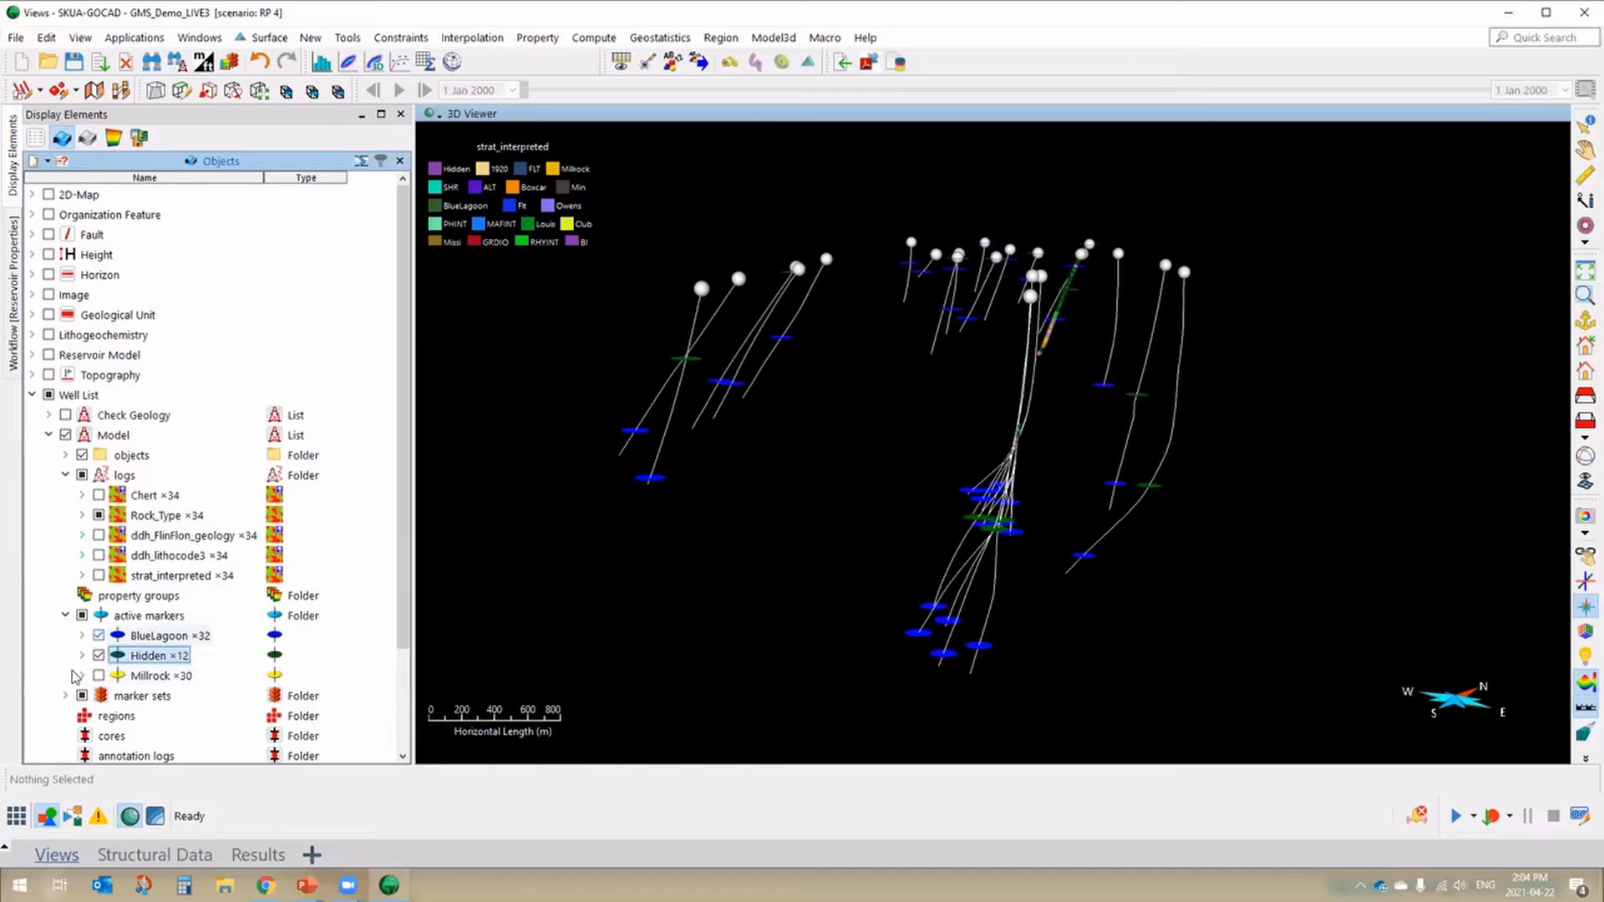
left_click(99, 675)
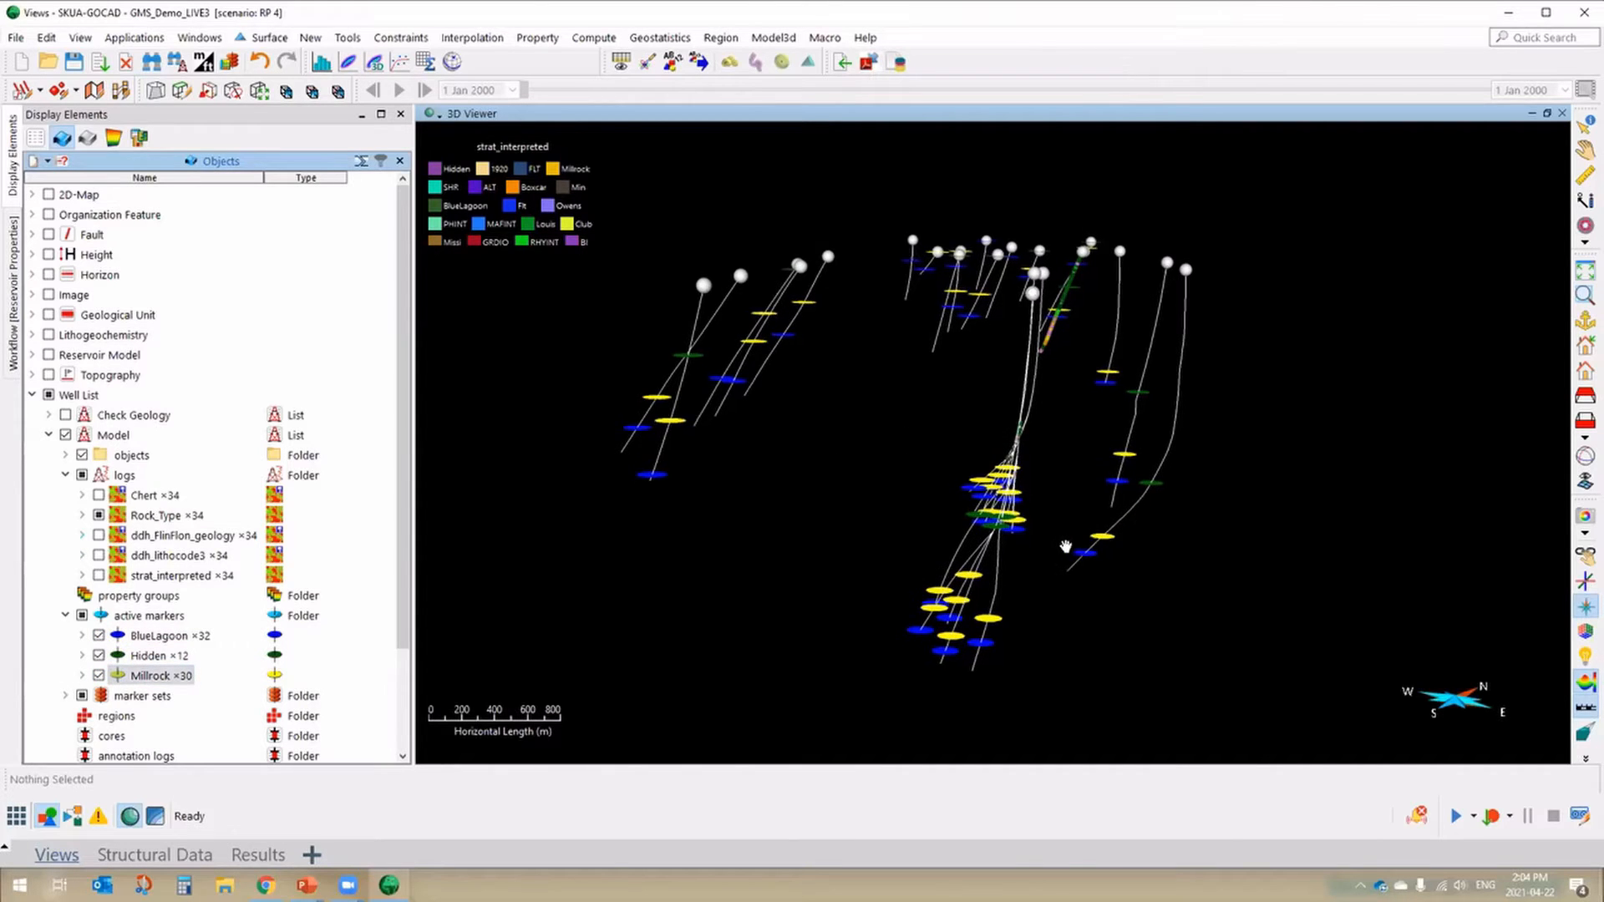
left_click_drag(1060, 548, 892, 502)
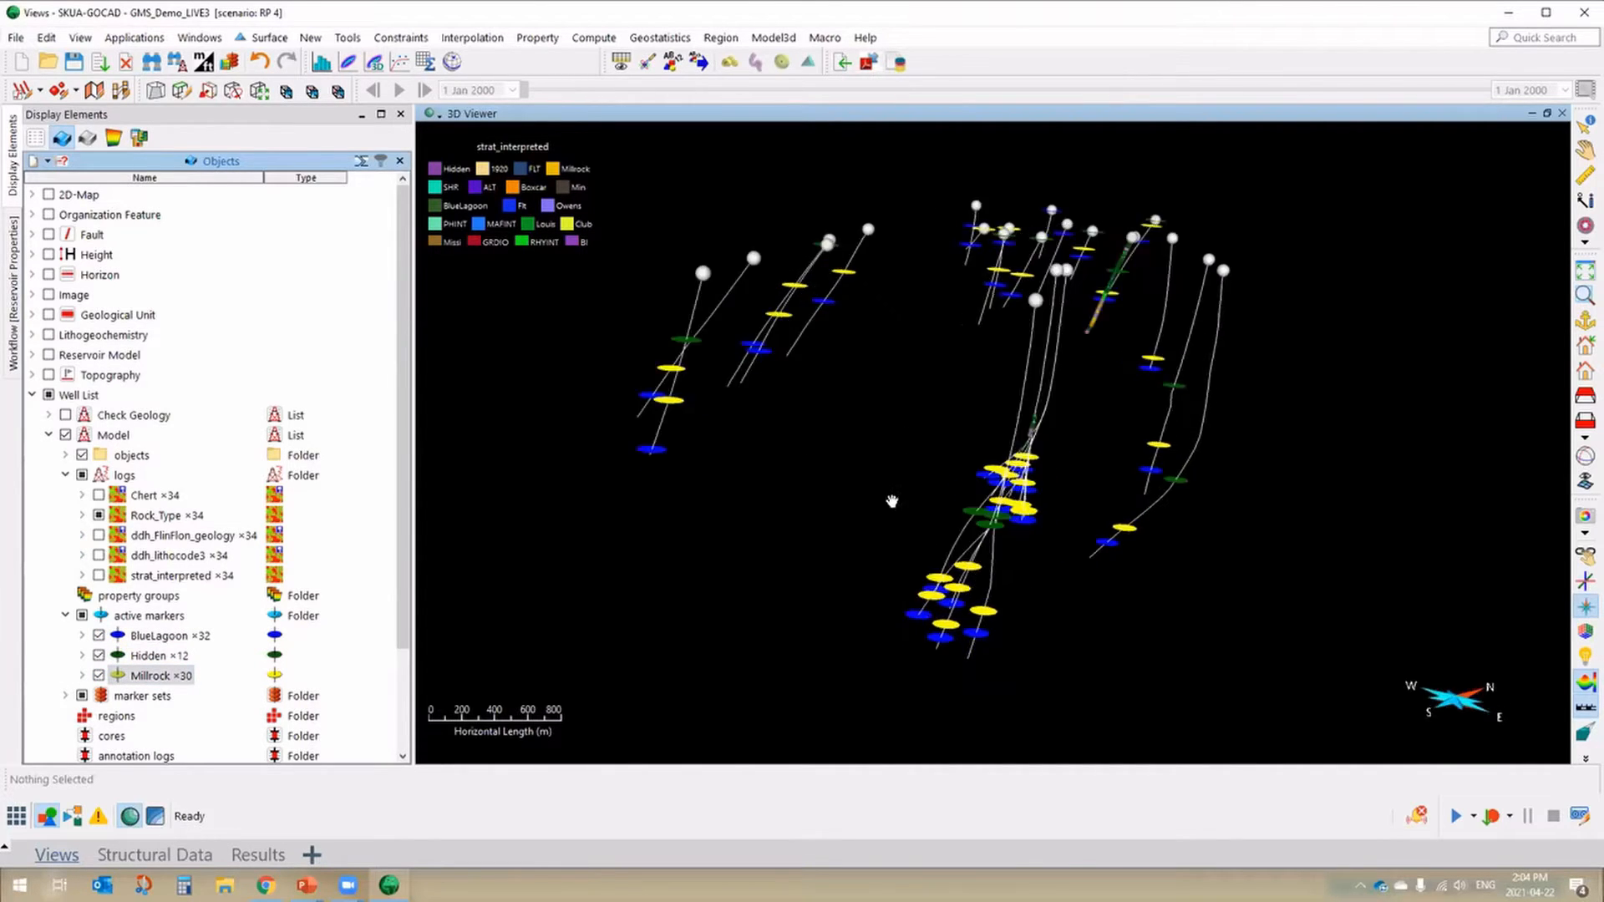
left_click_drag(1070, 396, 1124, 408)
left_click_drag(703, 287, 692, 398)
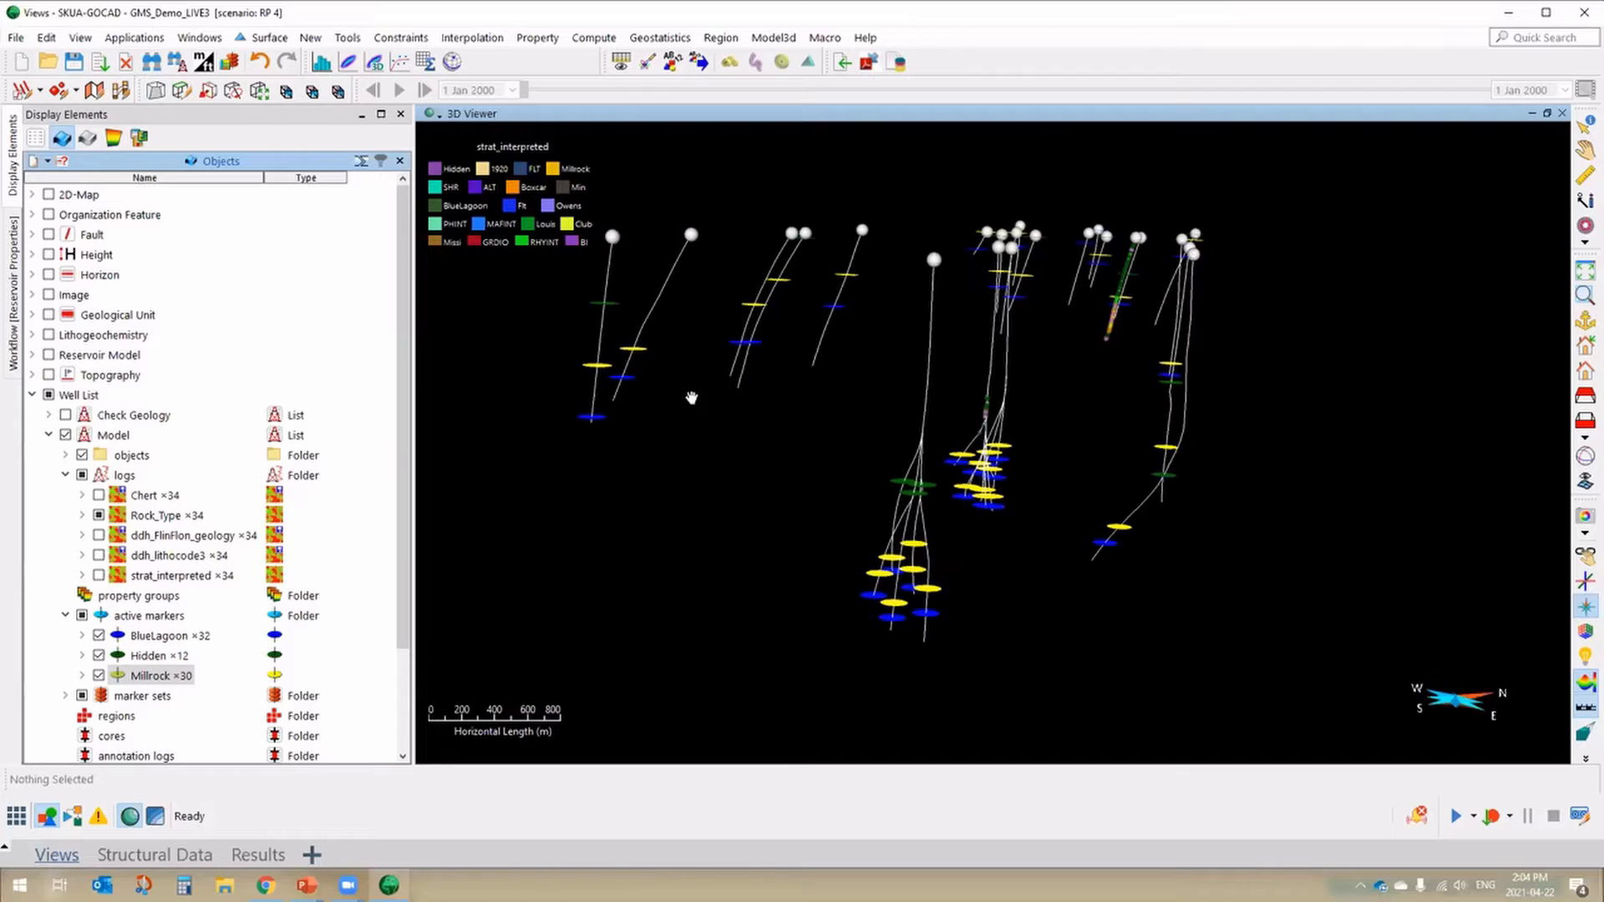
left_click_drag(782, 424, 319, 578)
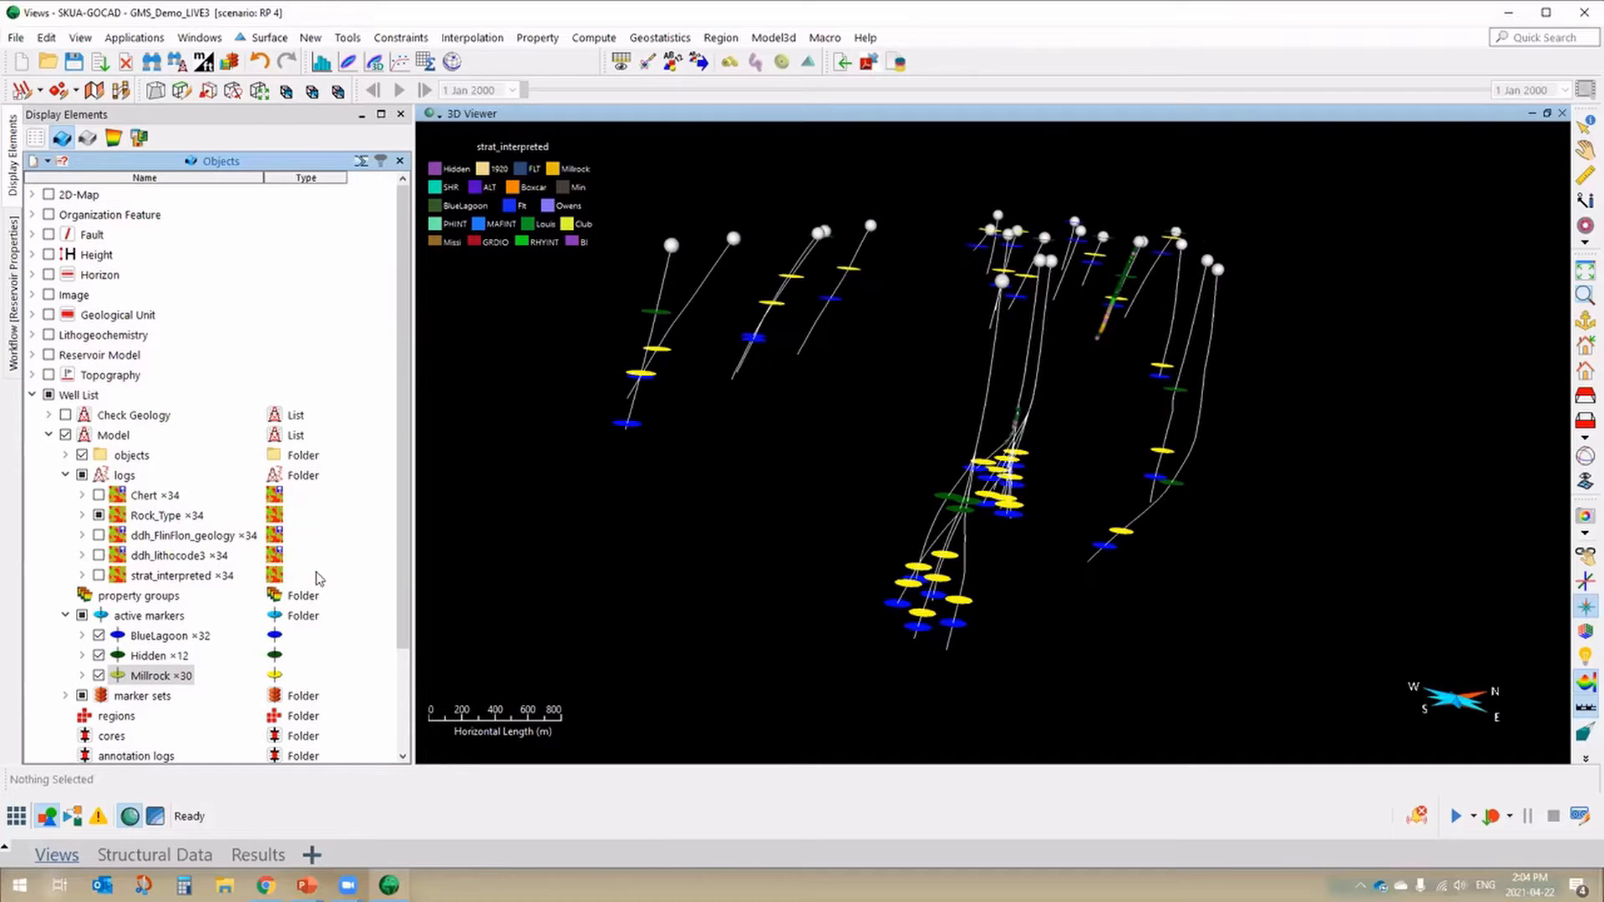
- Hide the Rock_Type log on the Model wells and turn off the colour legend
left_click(99, 516)
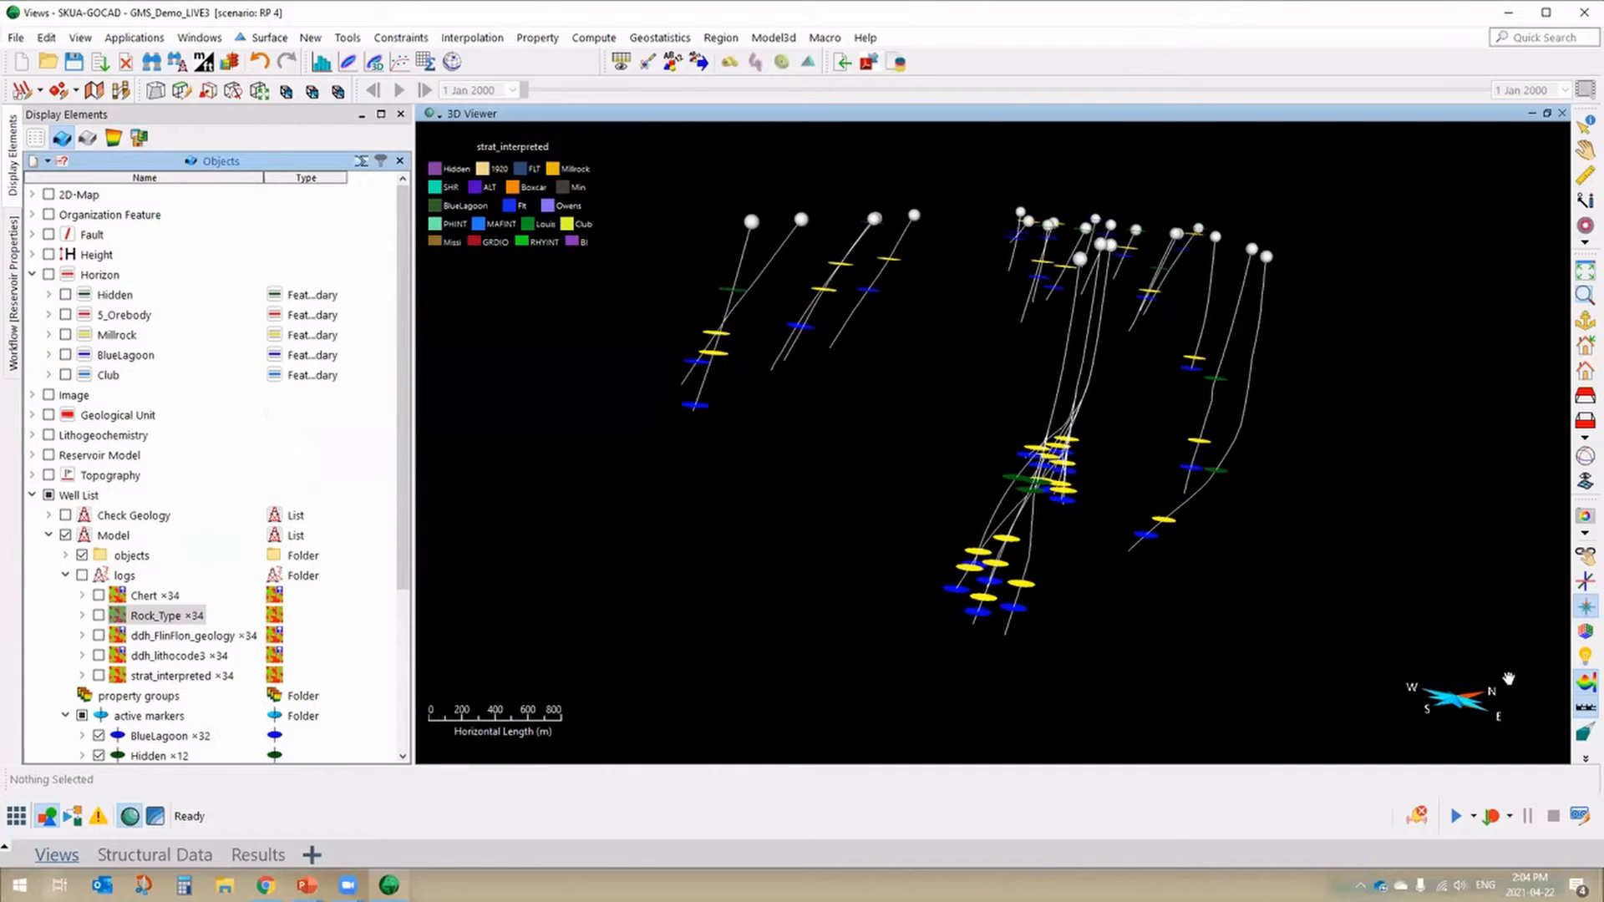
left_click(1585, 683)
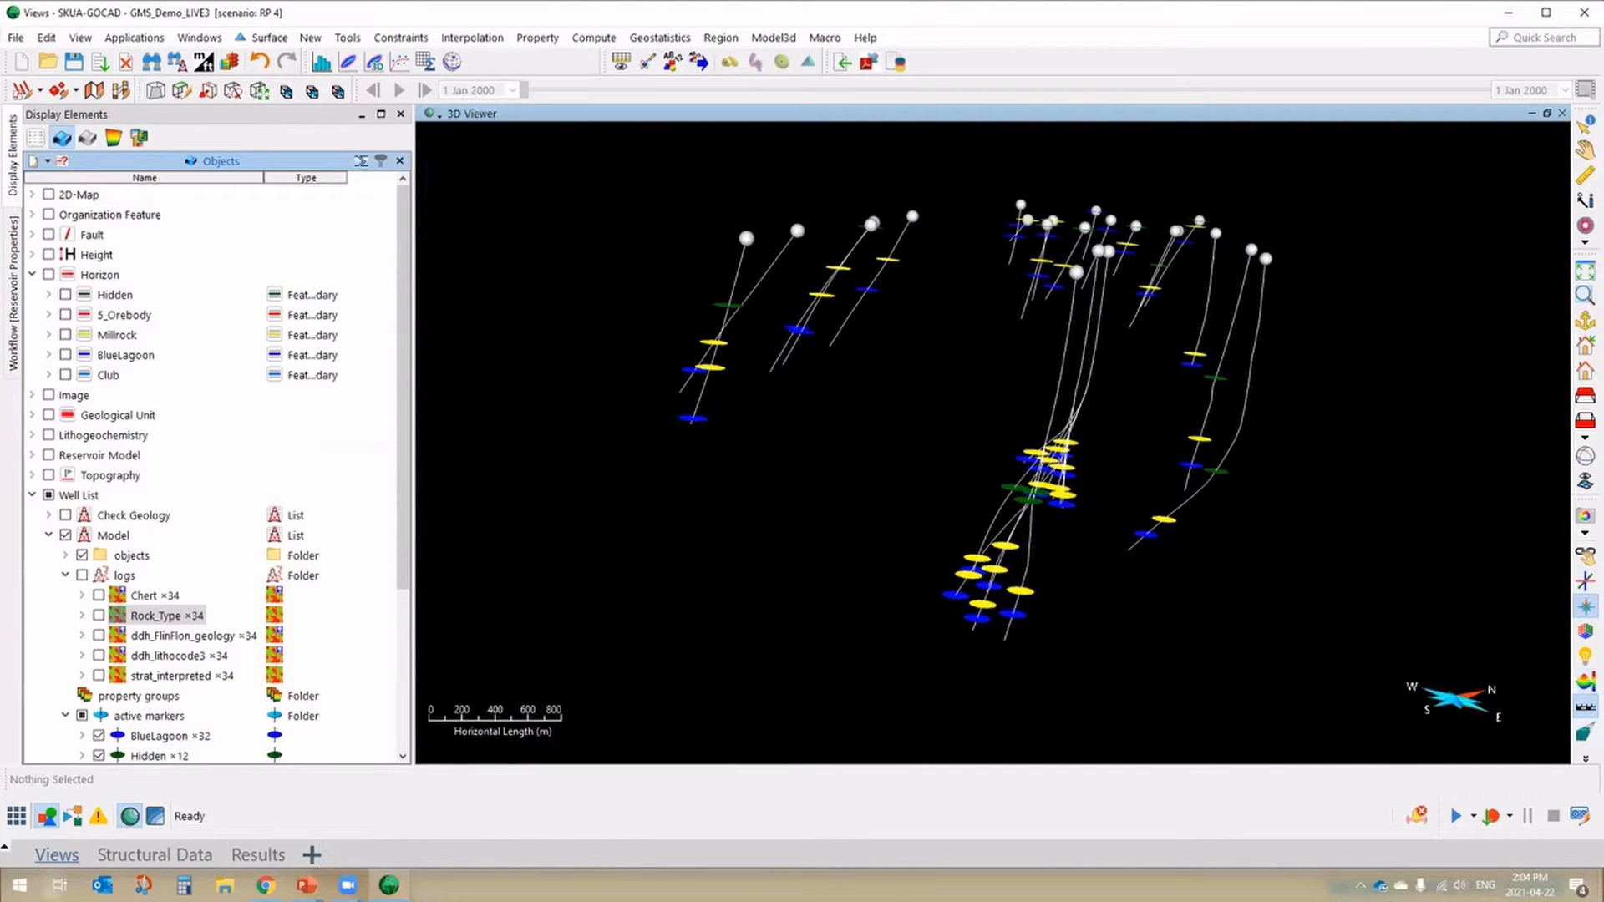
left_click_drag(967, 449, 966, 447)
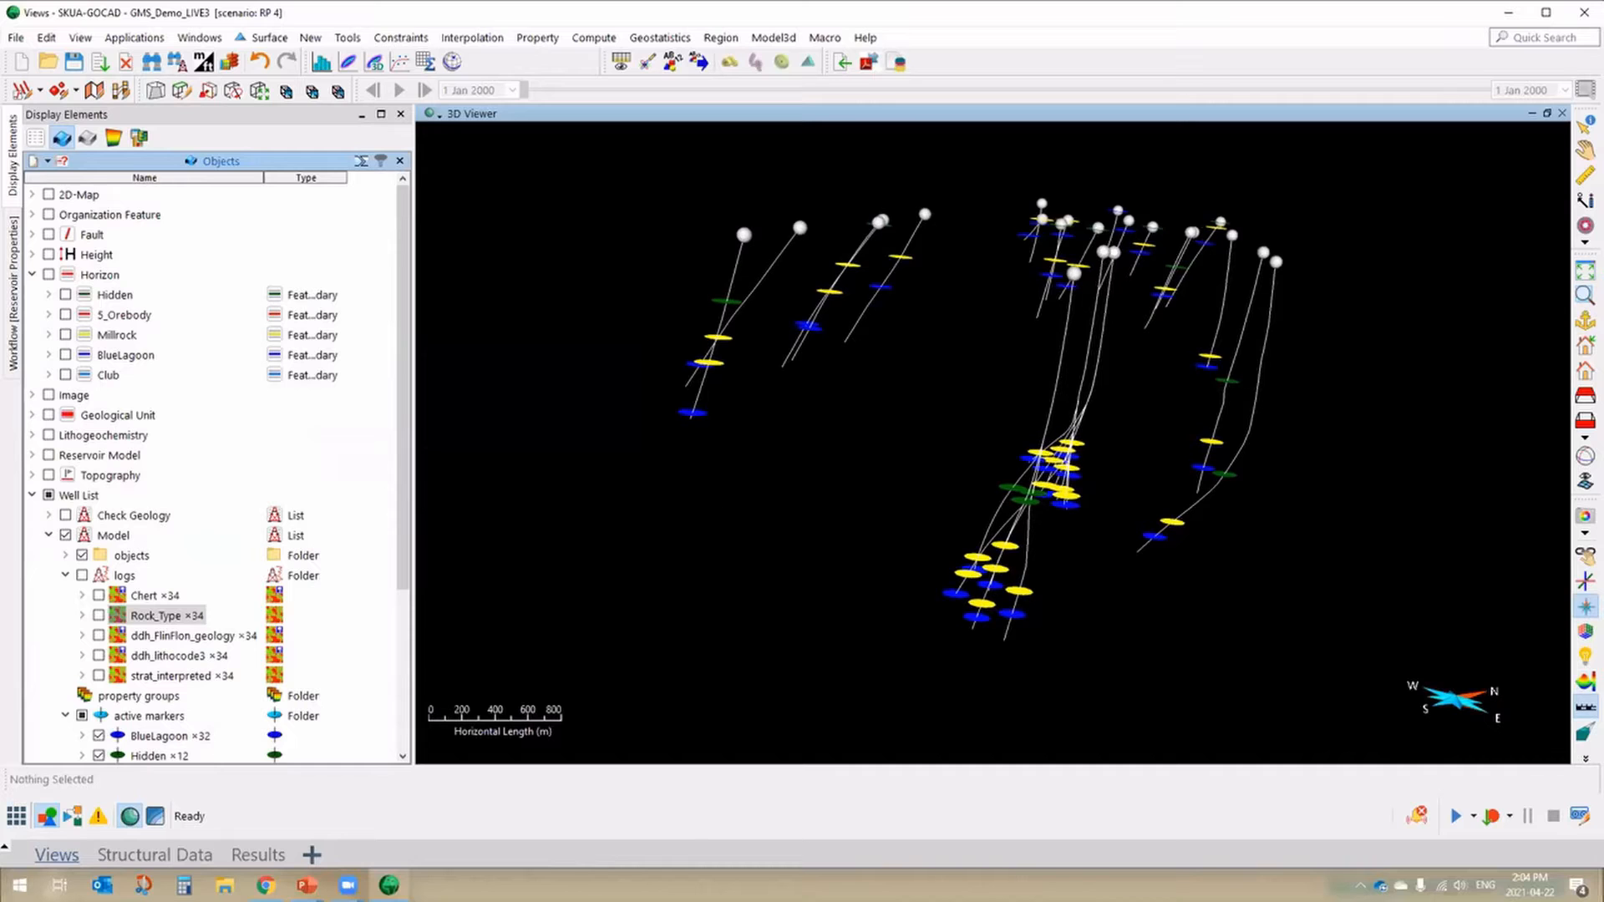
- Display the Located_Gibson_Geology_Map image together with the wells and their markers
left_click(48, 396)
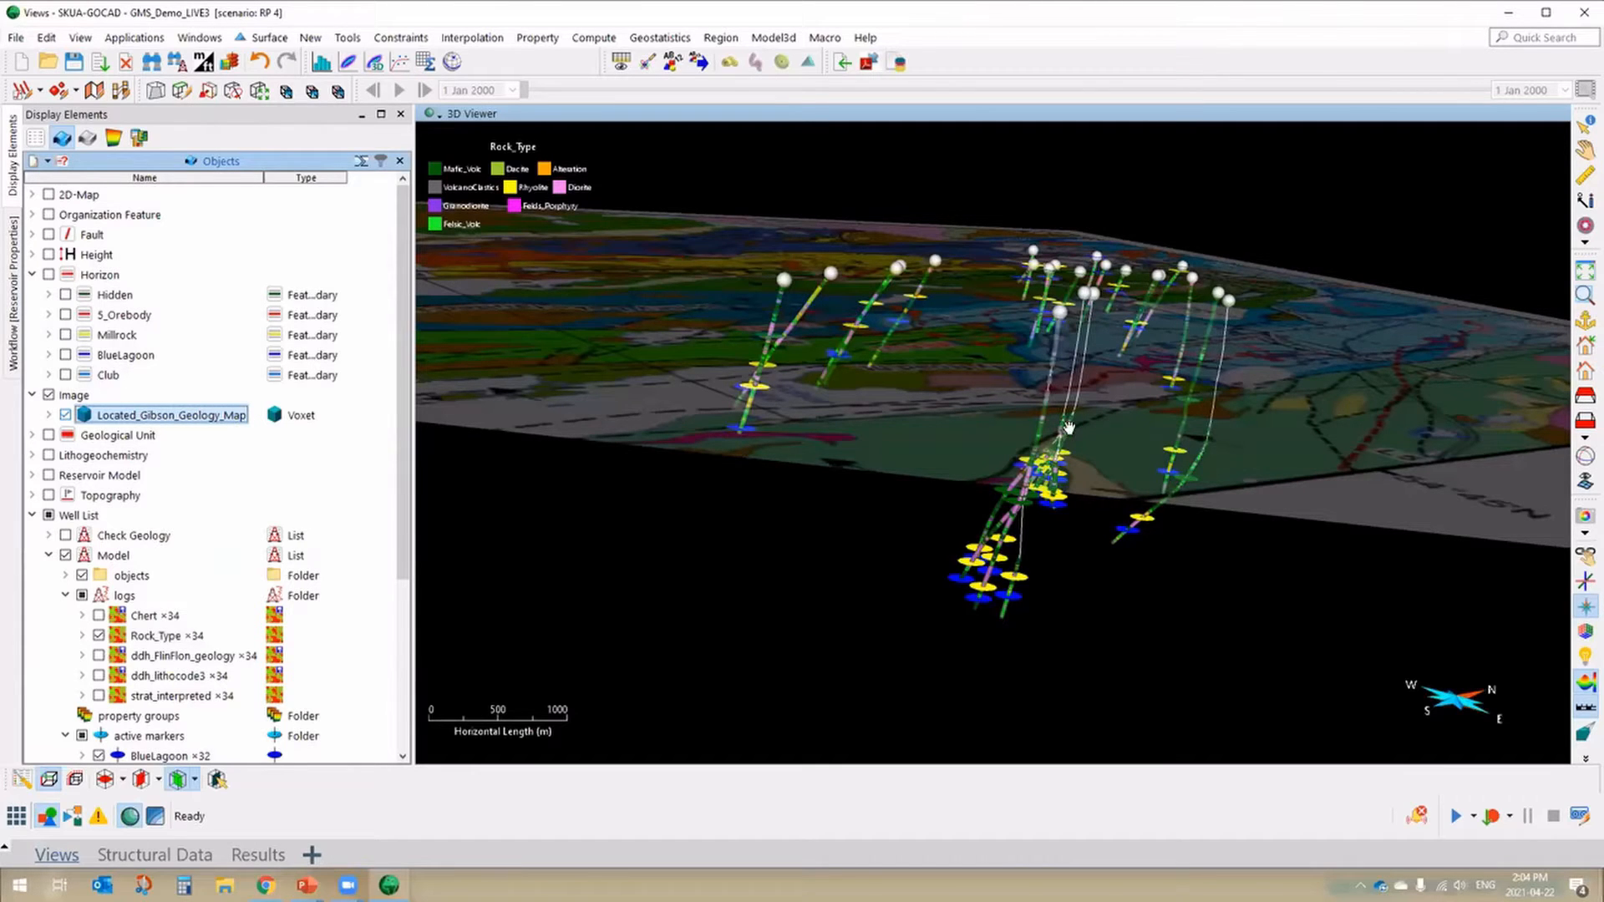
left_click_drag(988, 393, 994, 389)
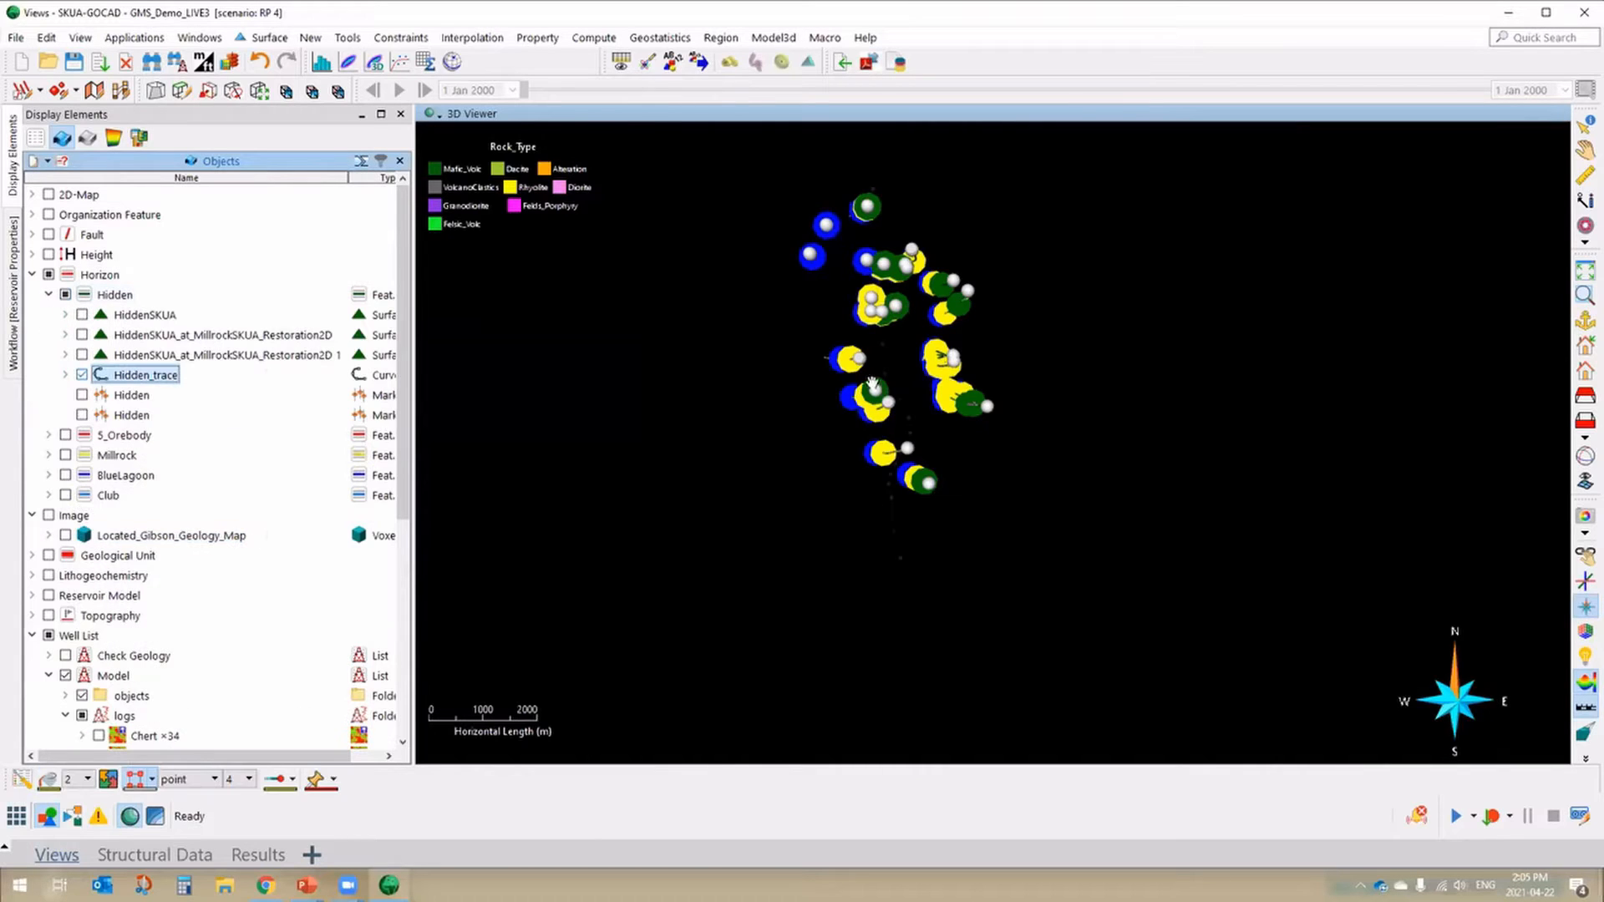
- Display the MillRock_trace and BlueLagoon_trace curves of the Millrock and BlueLagoon horizons
left_click(49, 455)
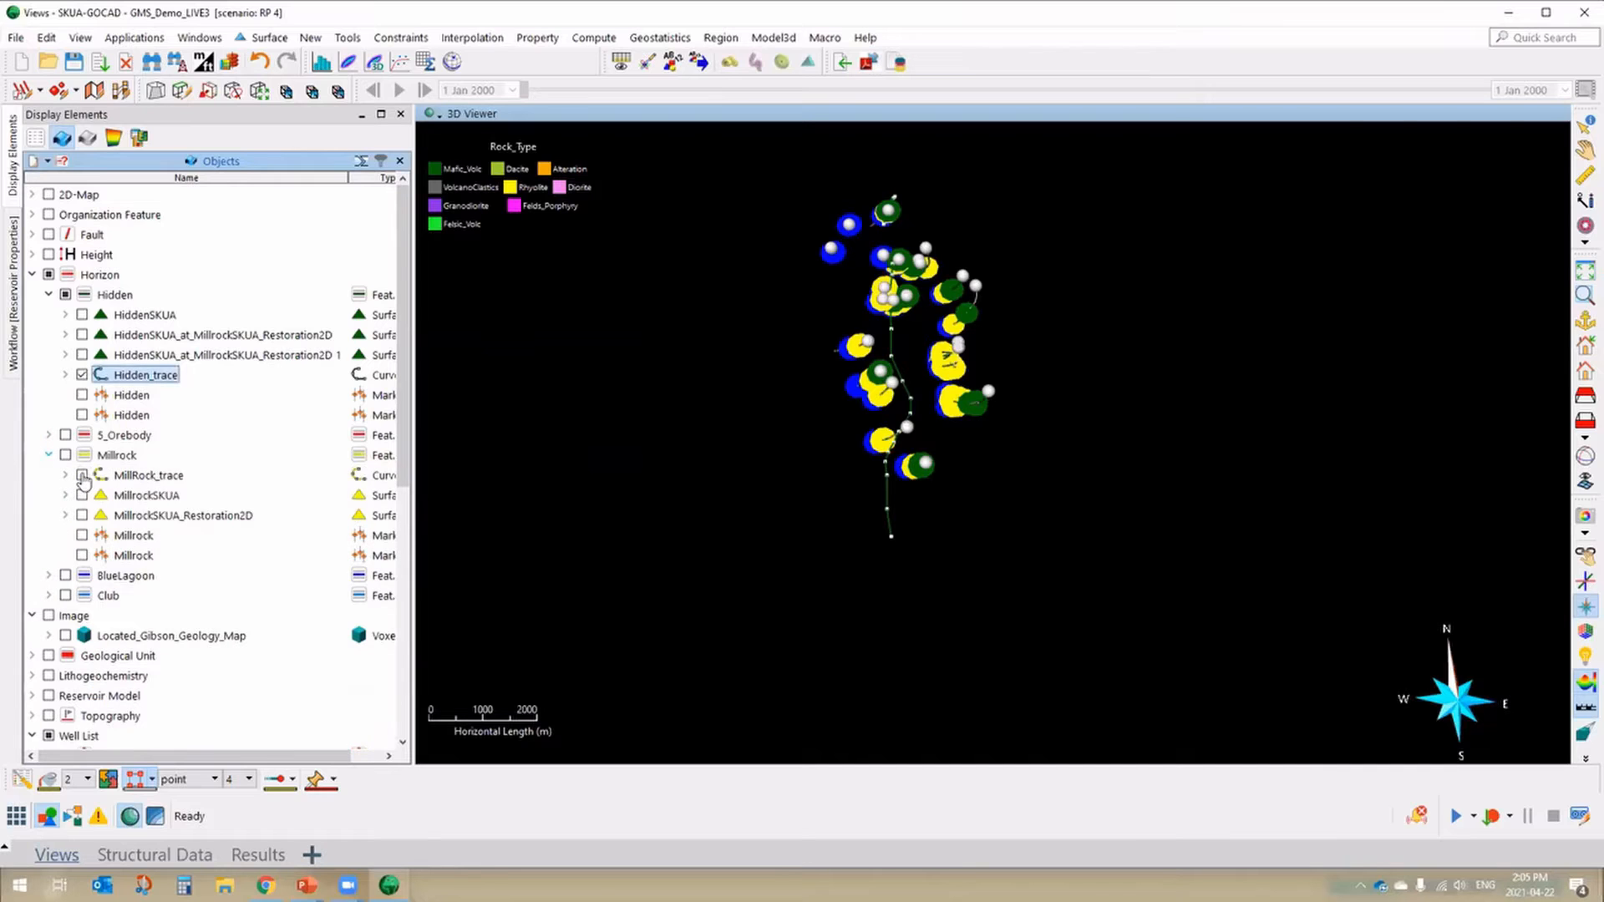
left_click(82, 476)
left_click(48, 576)
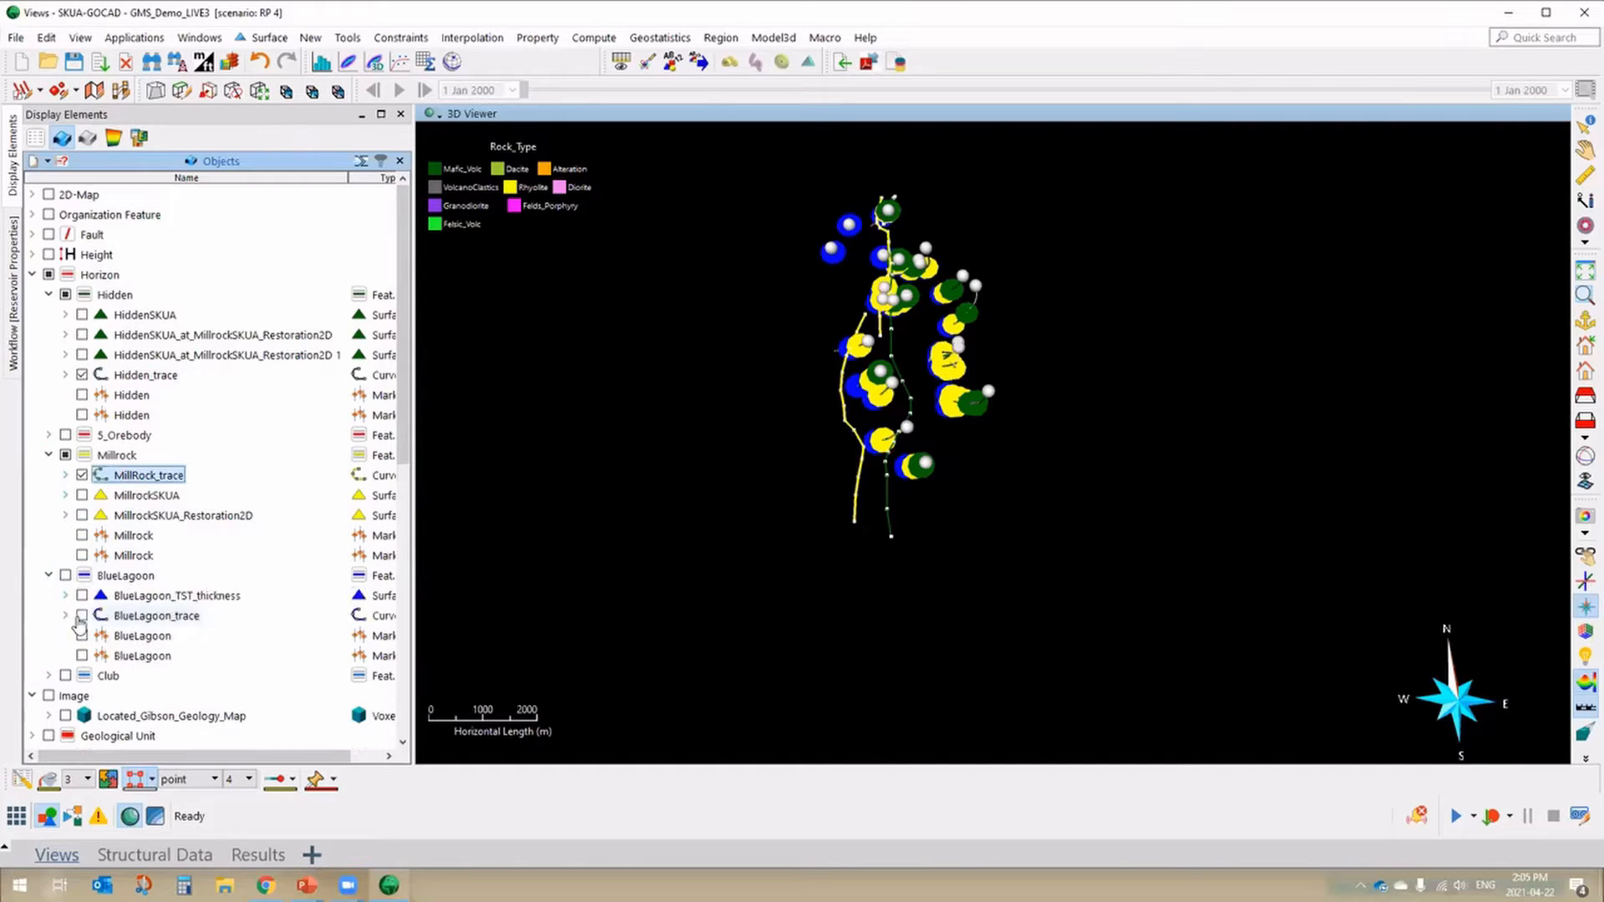
left_click(82, 616)
scroll(80, 622, "down", 2)
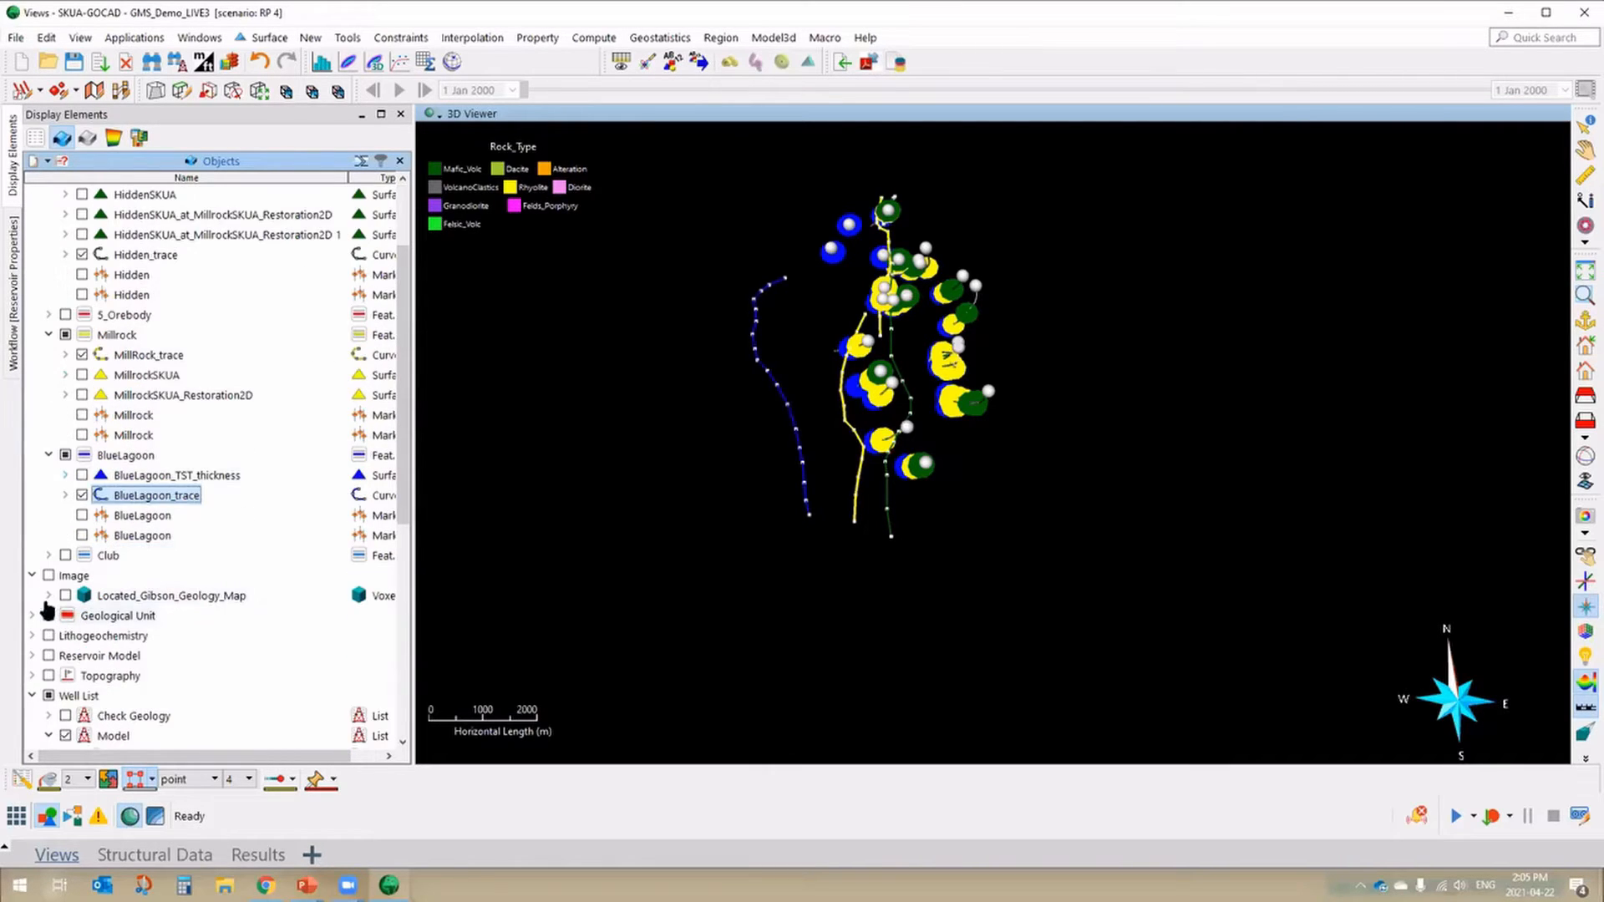
- Display the Club_trace curve of the Club horizon and view the traces and well markers in 3D from an oblique angle
left_click(49, 556)
left_click(82, 596)
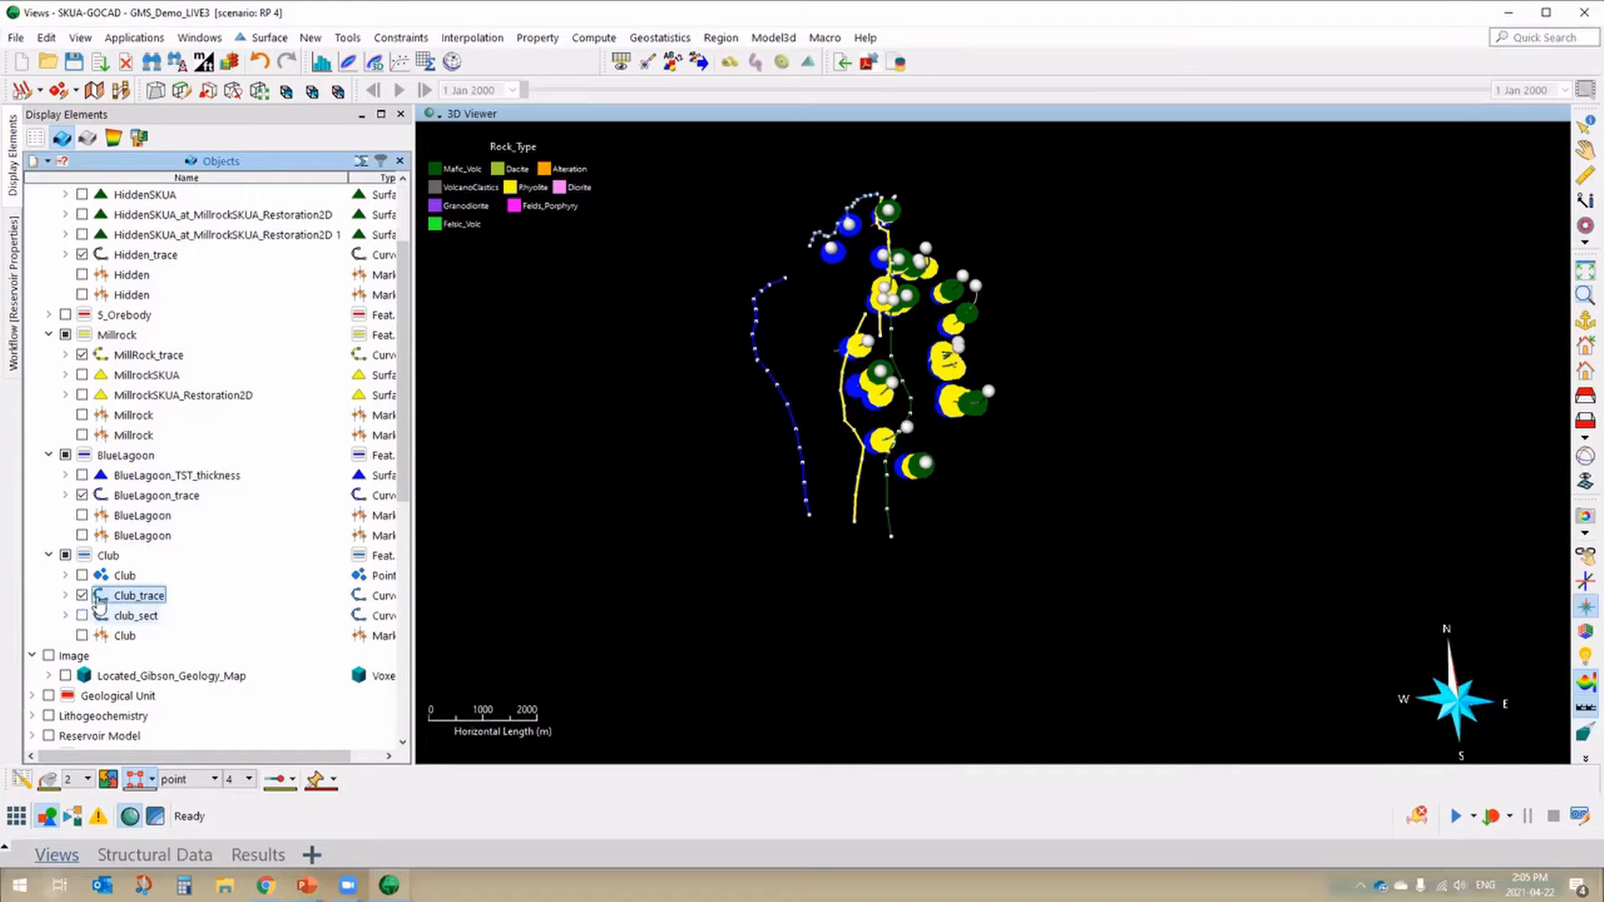
scroll(254, 358, "up", 2)
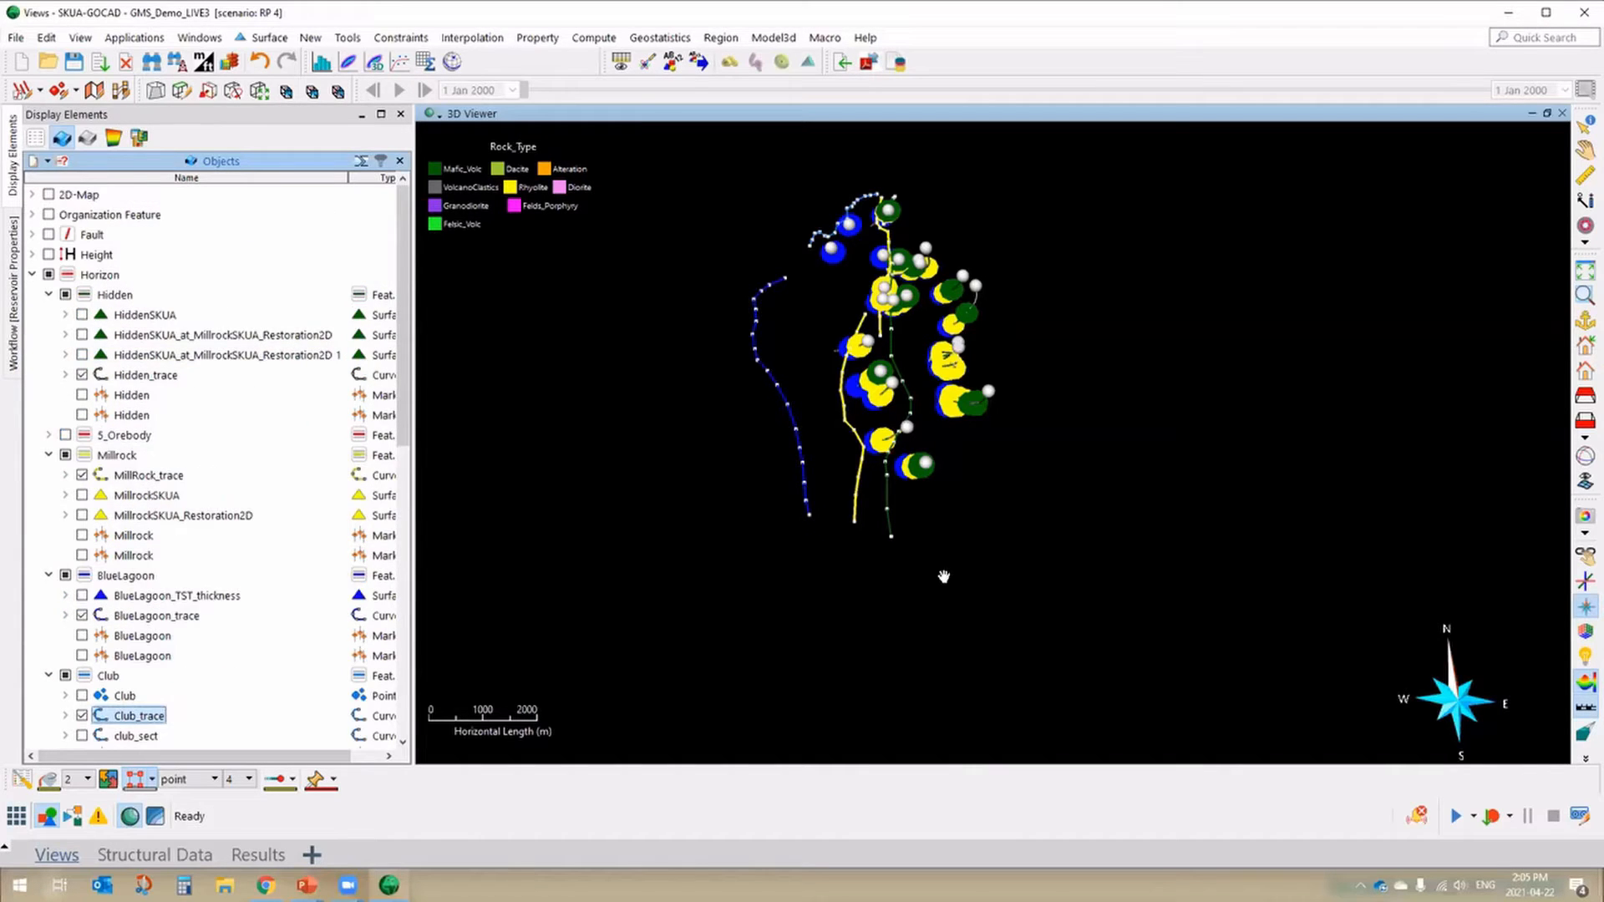
left_click_drag(944, 577, 1281, 491)
left_click_drag(1019, 509, 752, 501)
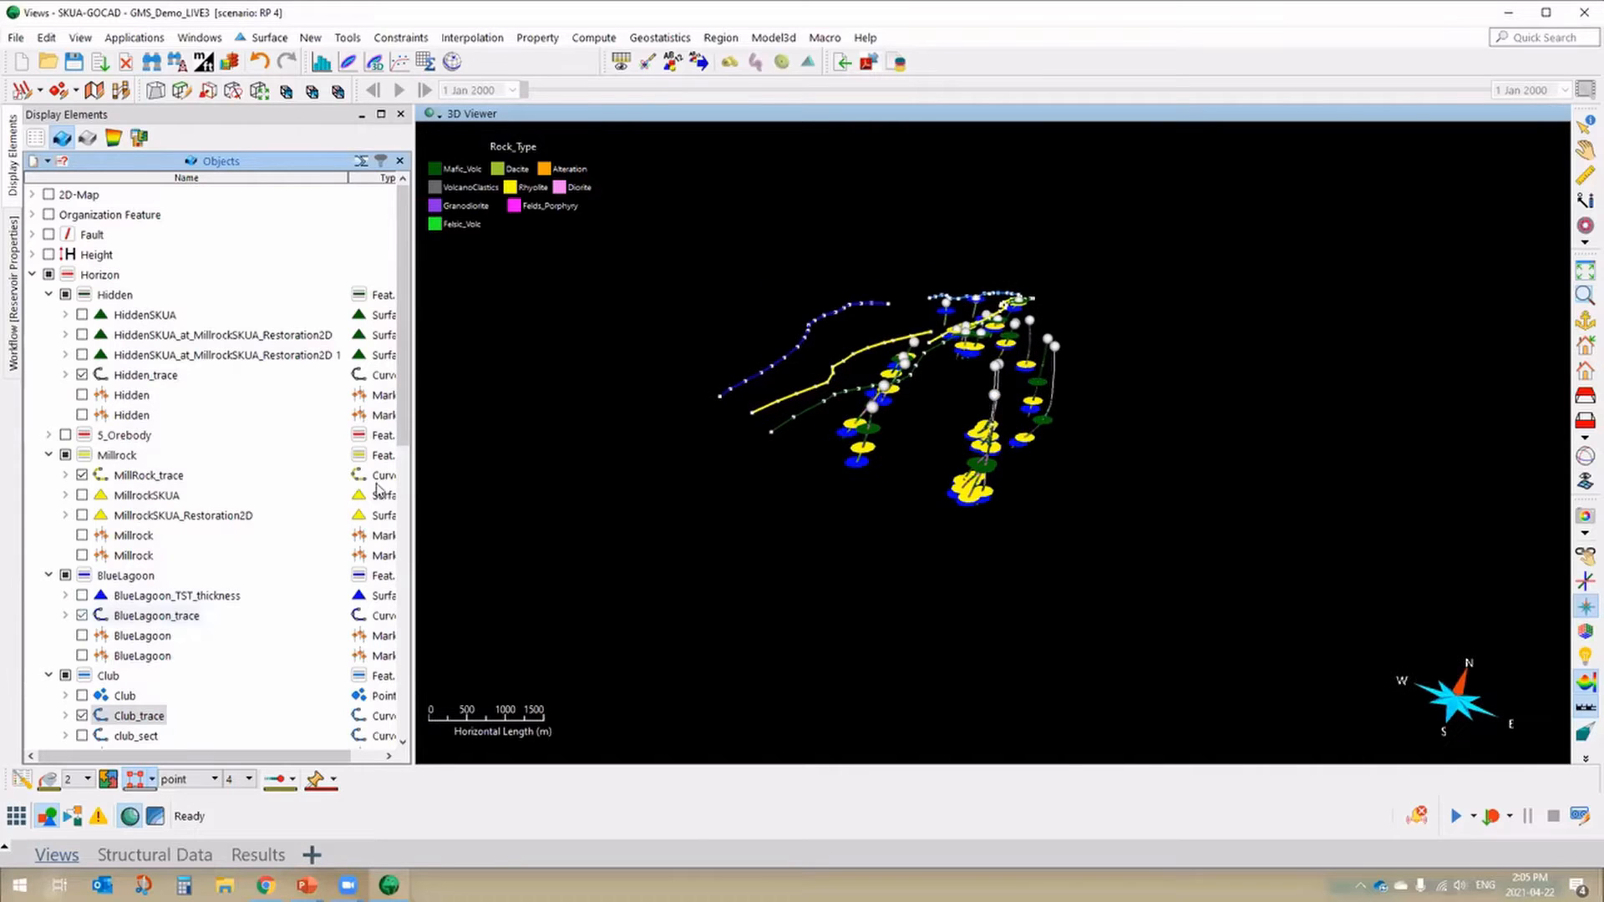
- Hide the Rock_Type log on the Model wells
left_click_drag(403, 395, 422, 584)
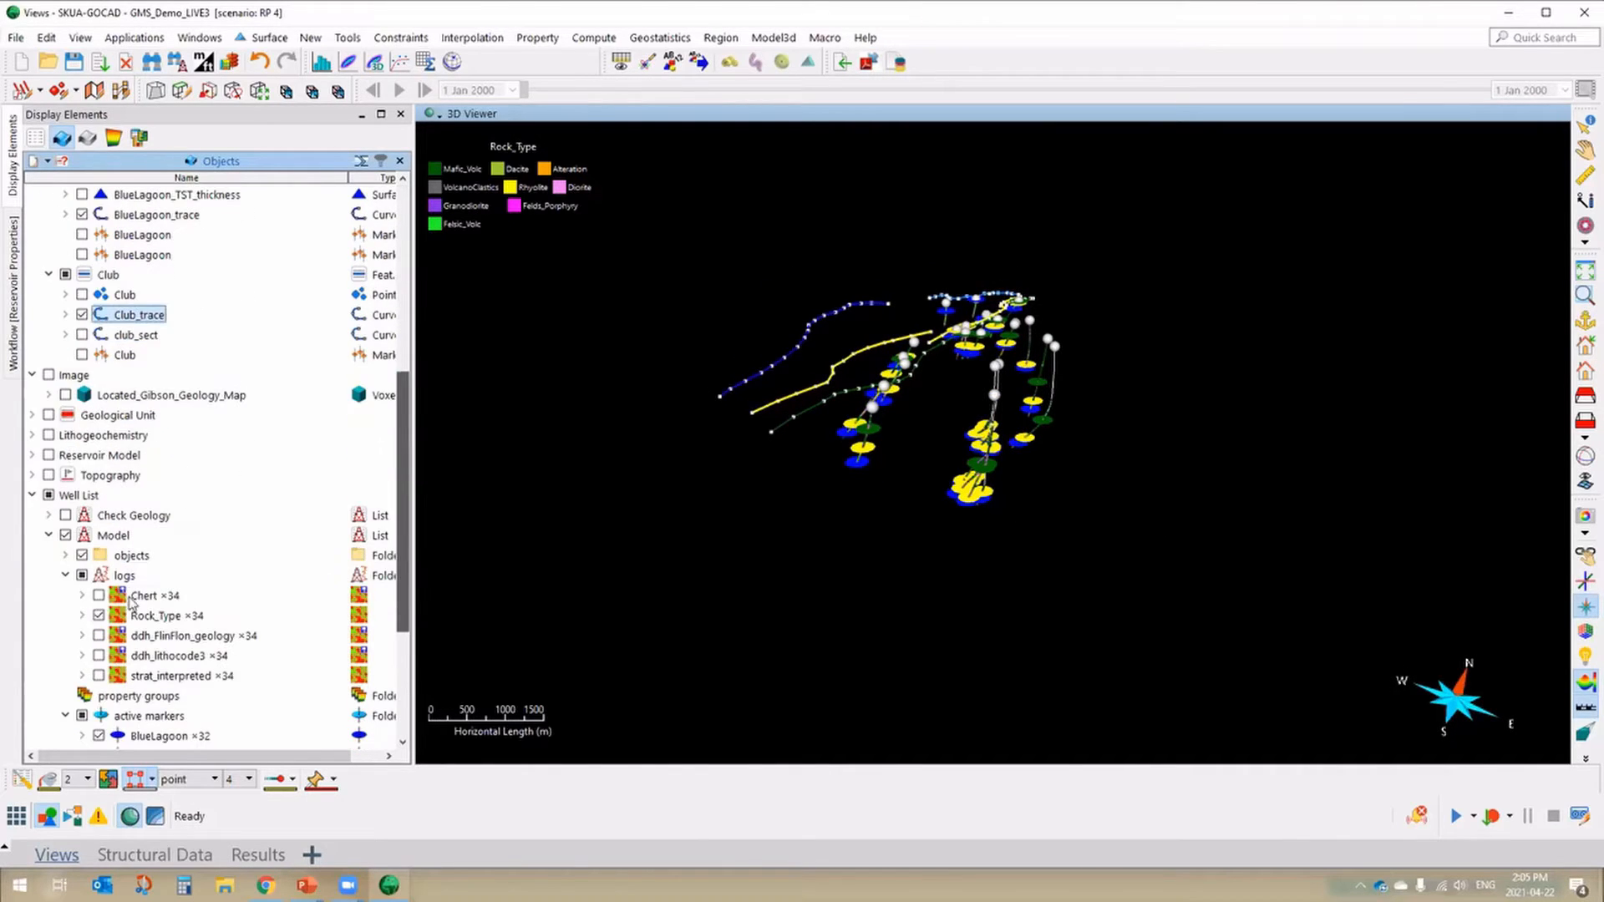
left_click(147, 616)
left_click(99, 616)
- Display the club_sect curve of the Club horizon and inspect it with the traces and markers from several angles
scroll(93, 401, "up", 1)
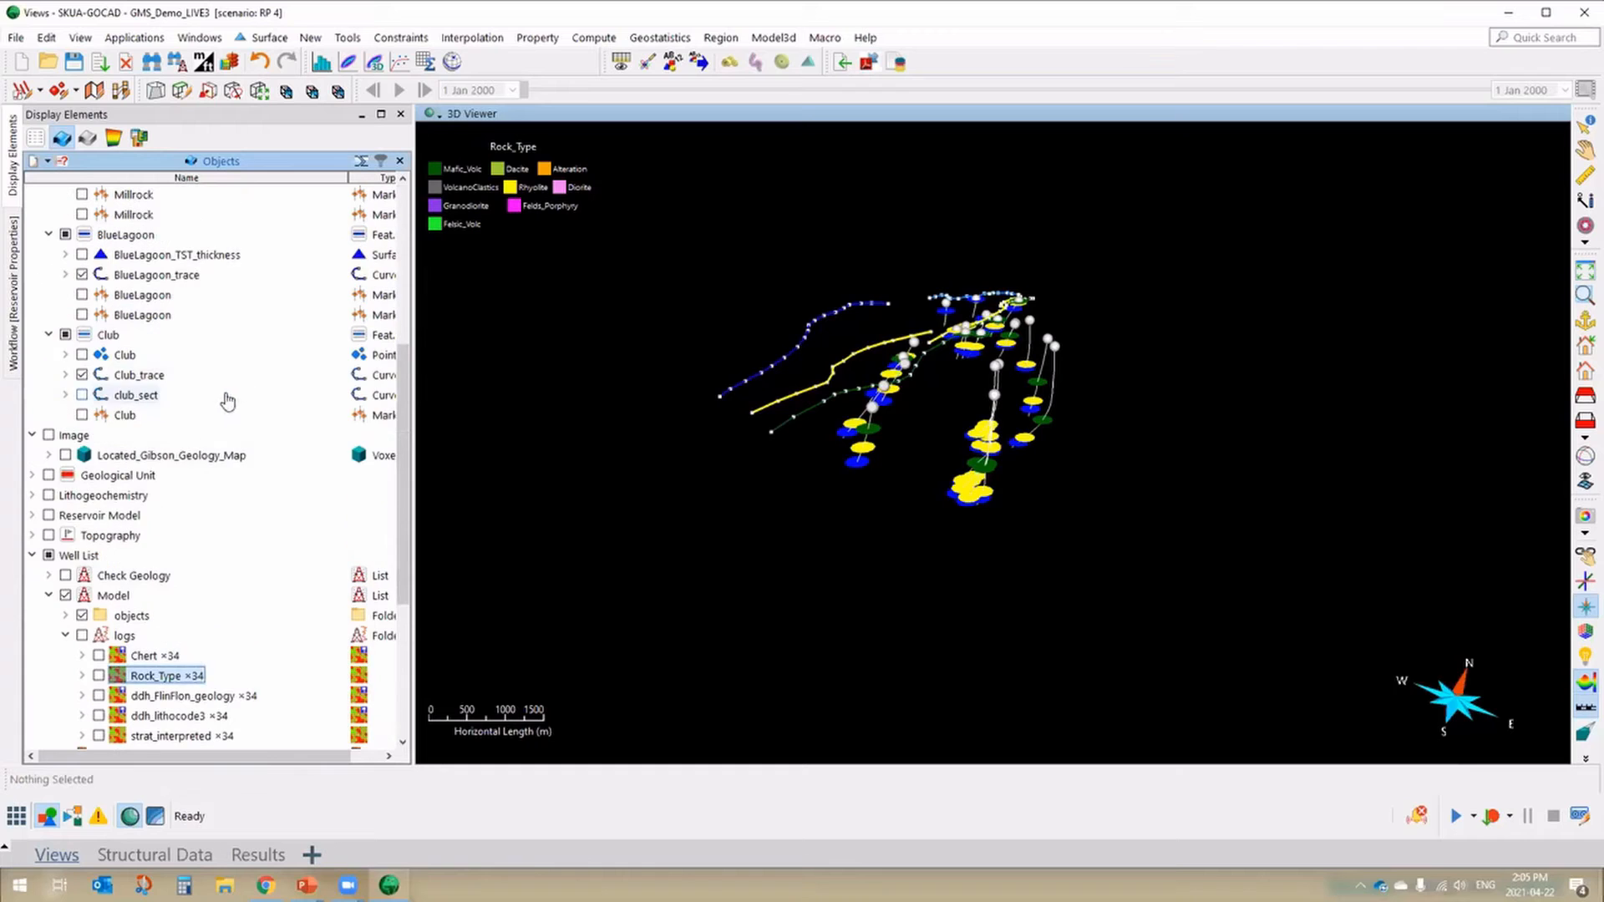
left_click(83, 394)
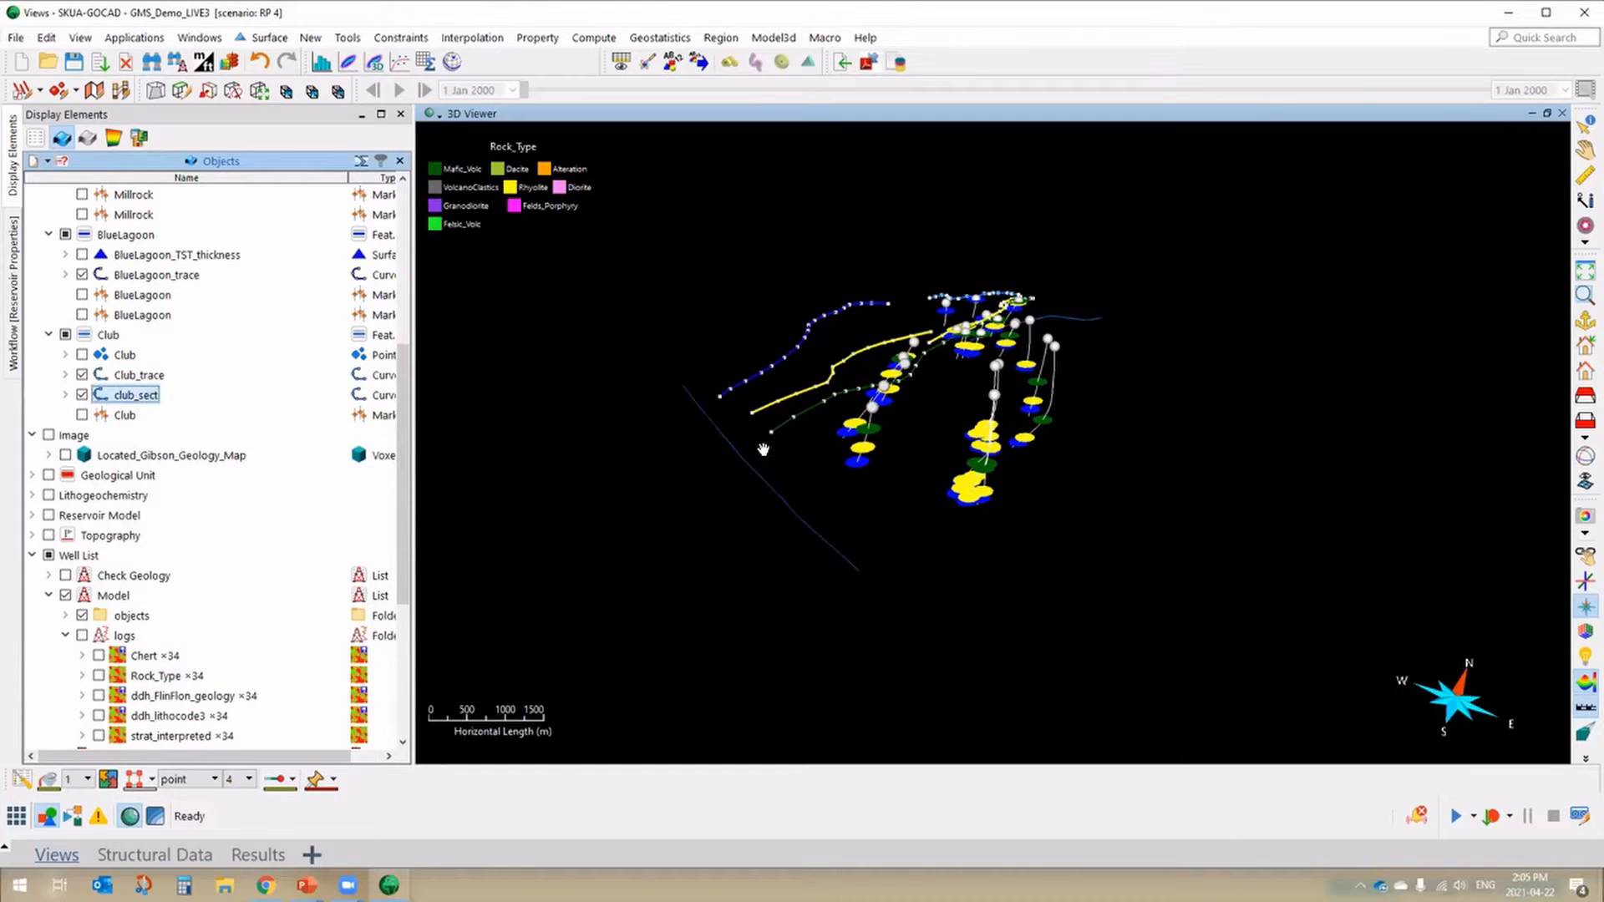
left_click_drag(762, 449, 736, 388)
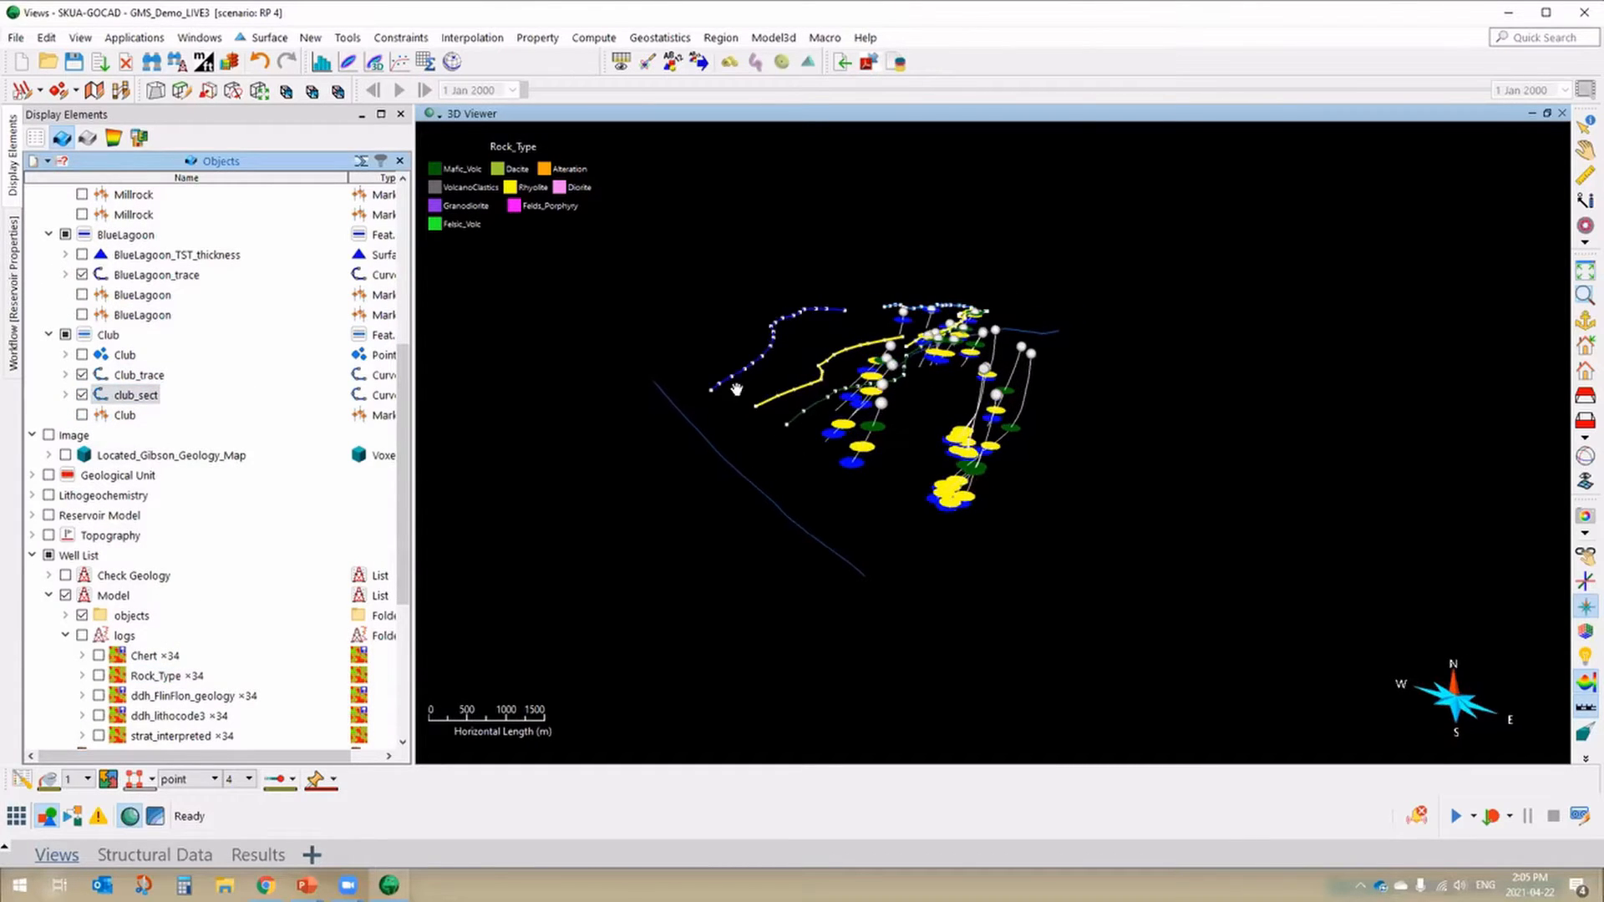
left_click_drag(1027, 447, 784, 458)
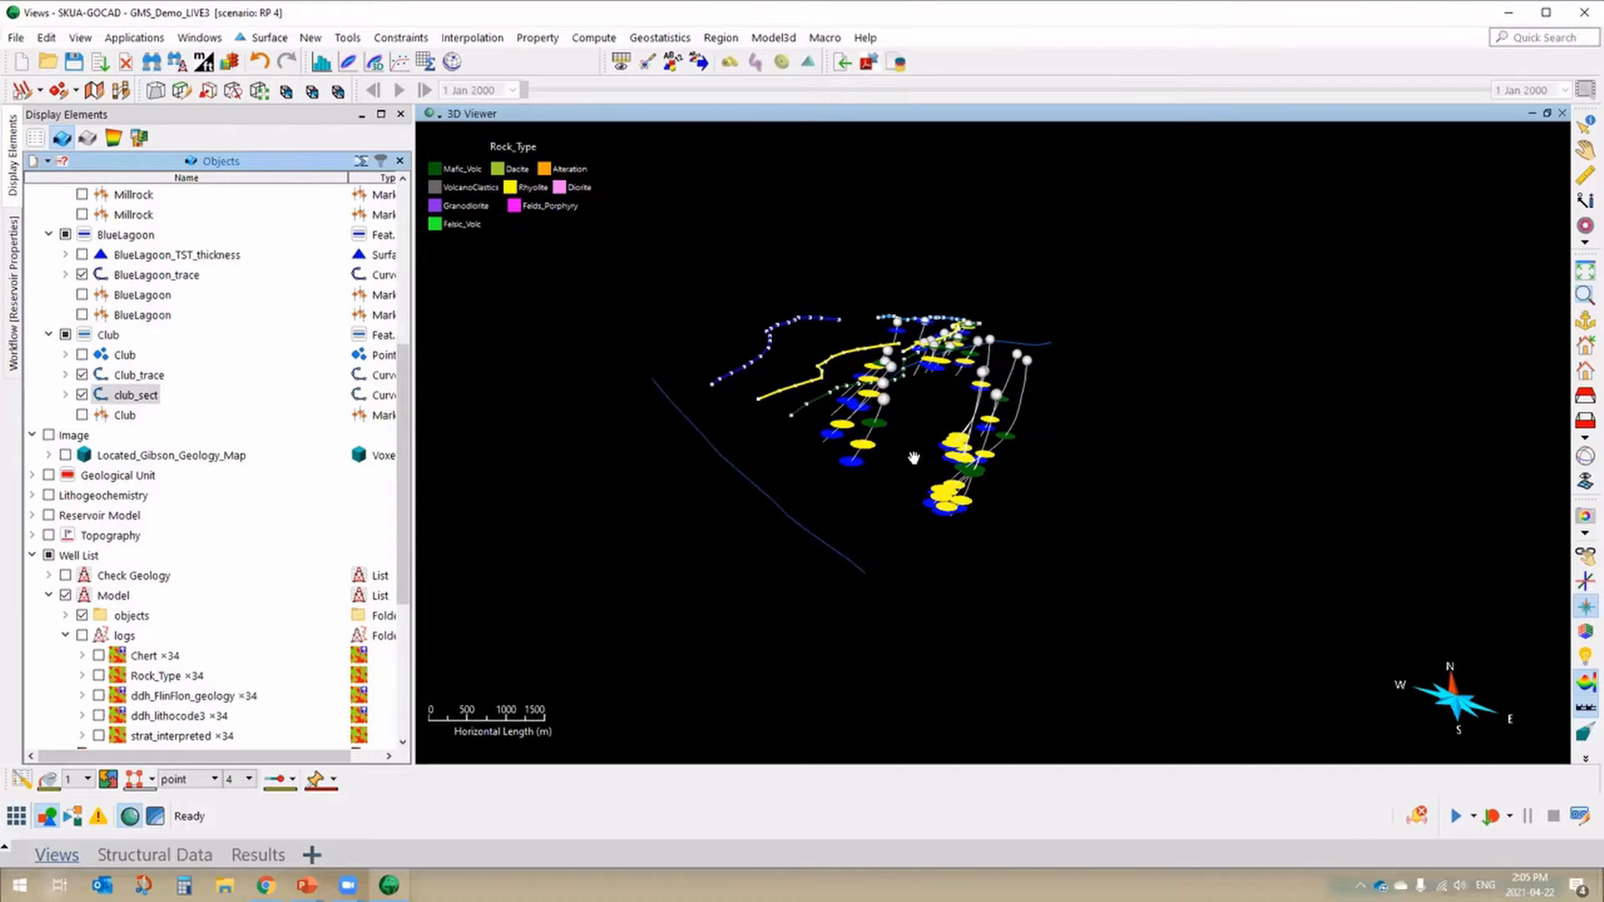
left_click_drag(914, 458, 1006, 548)
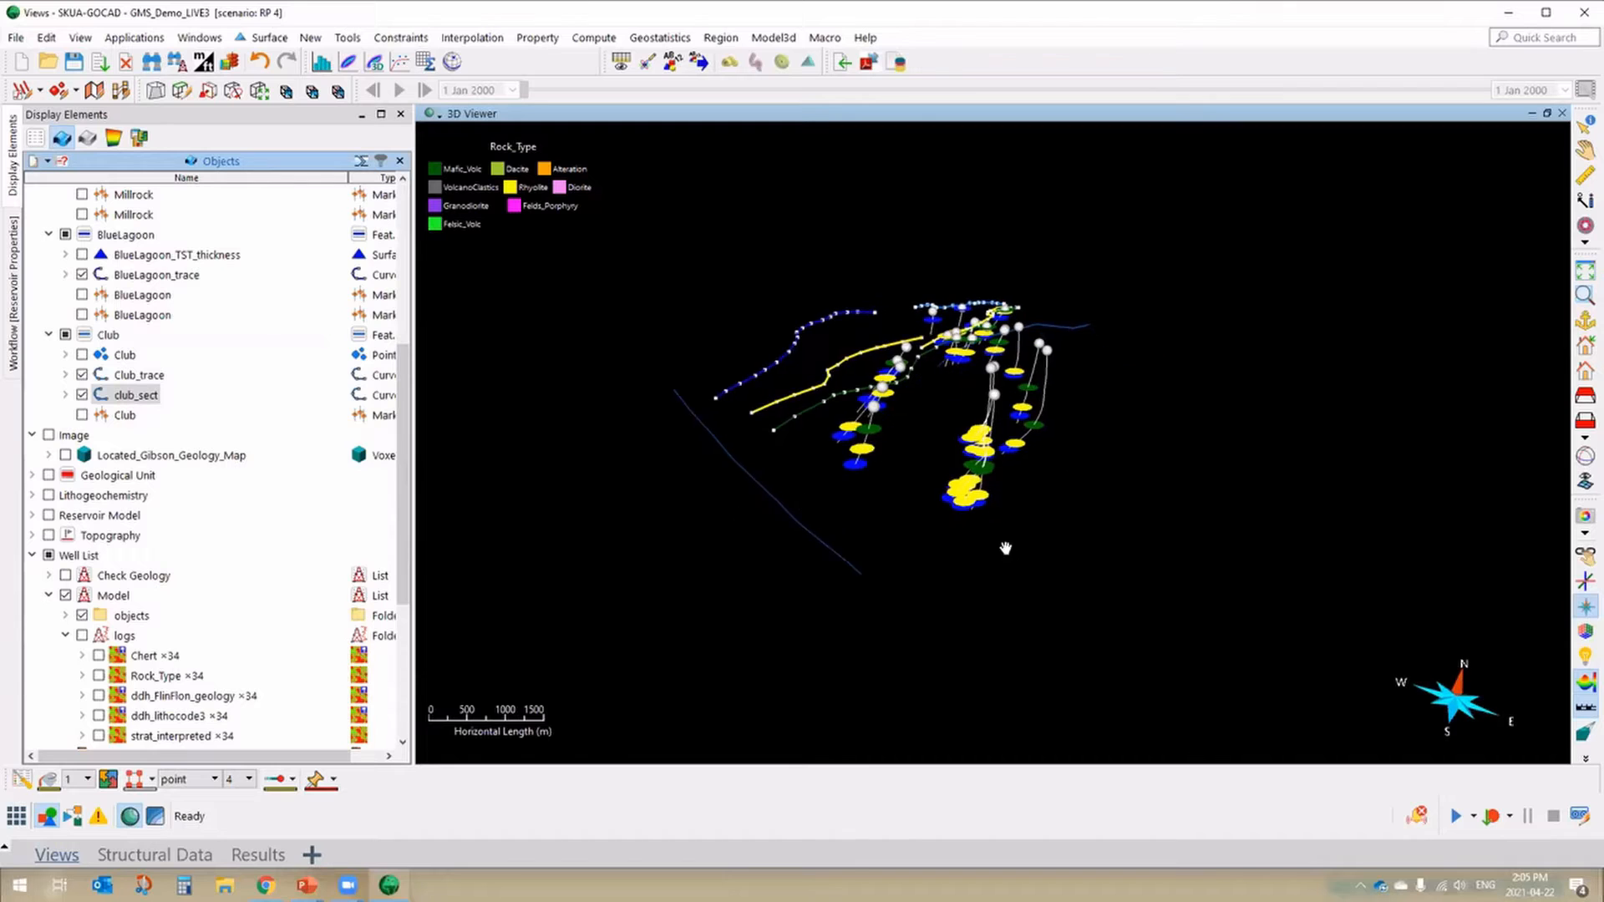
scroll(1073, 579, "up", 2)
middle_click_drag(937, 539, 1017, 571)
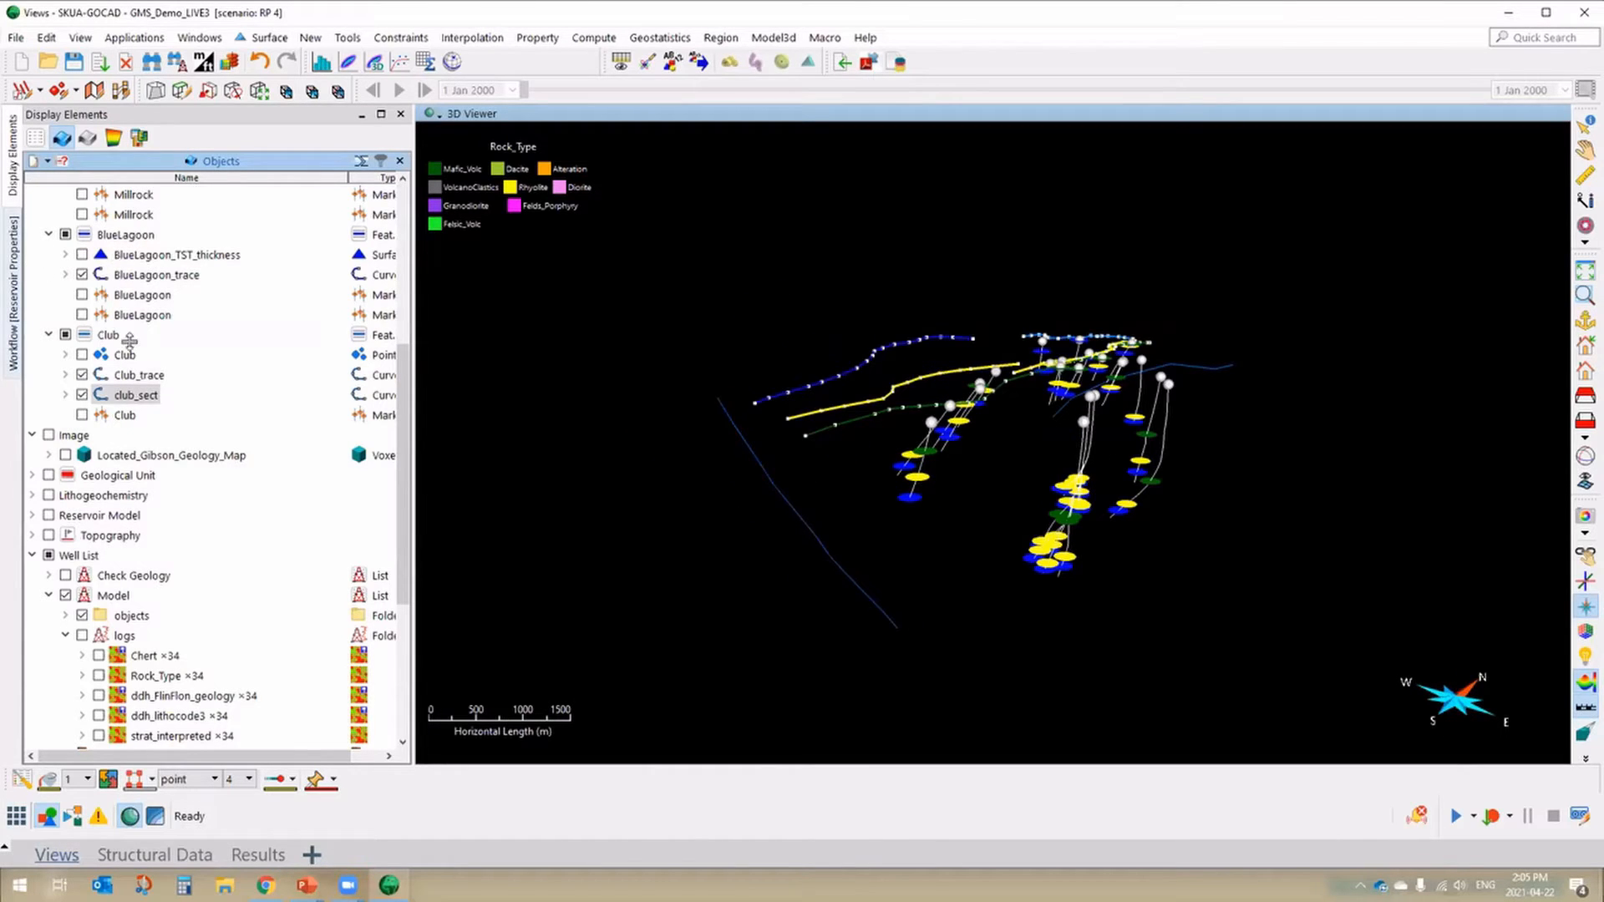
- Open the SnS scenario's Structure & Stratigraphy workflow and review the Strat_VMS stratigraphic column
left_click_drag(131, 349, 131, 397)
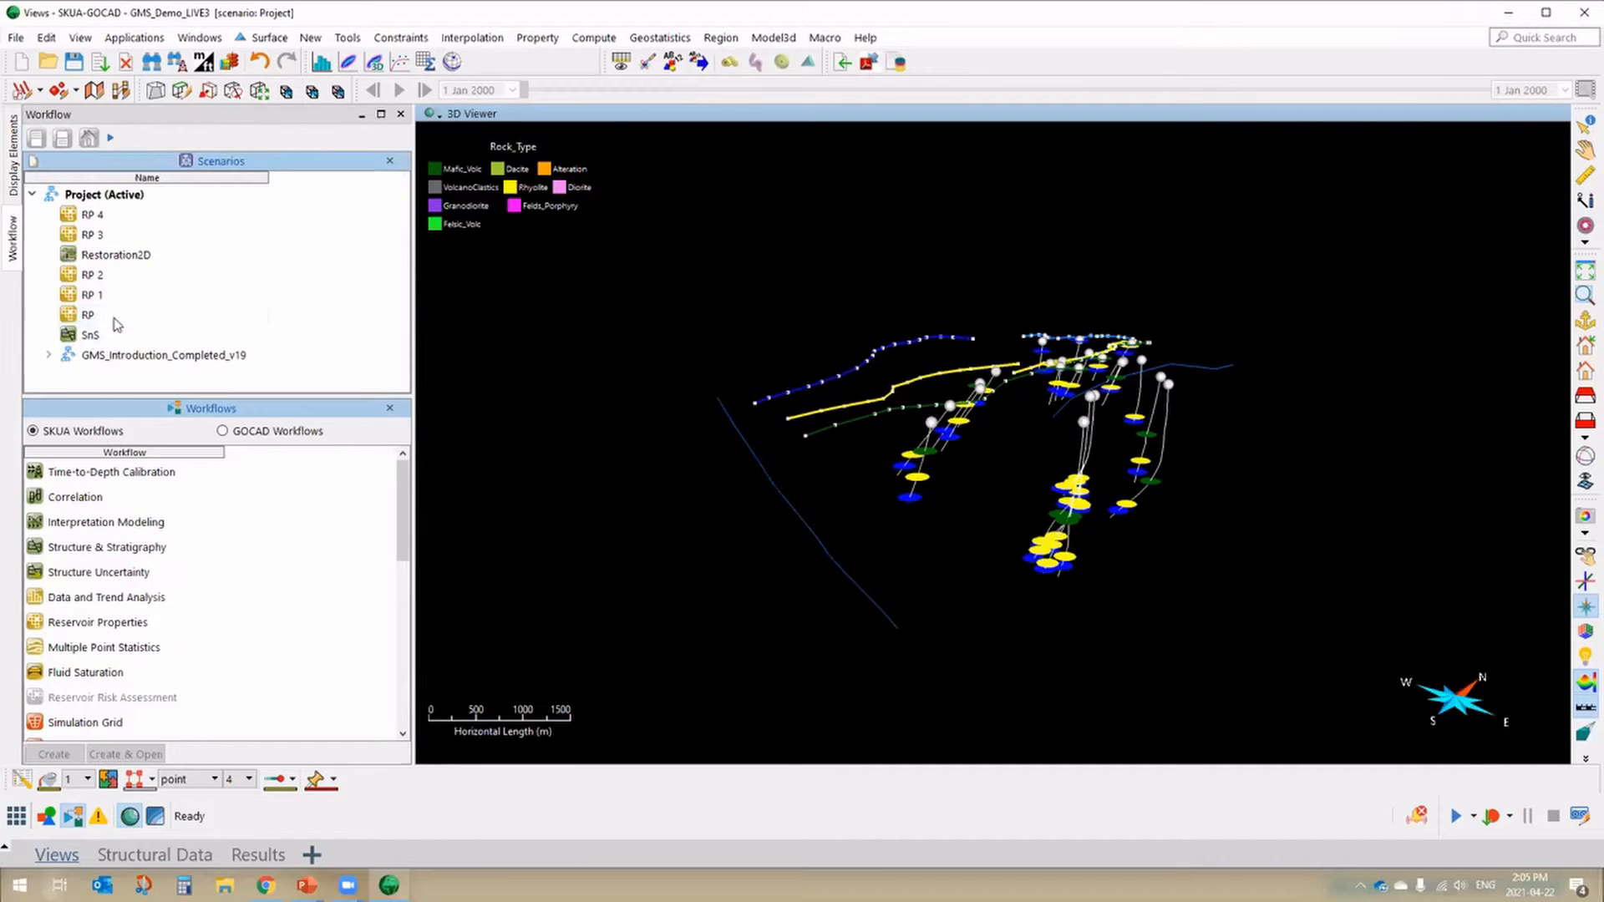
double_click(91, 334)
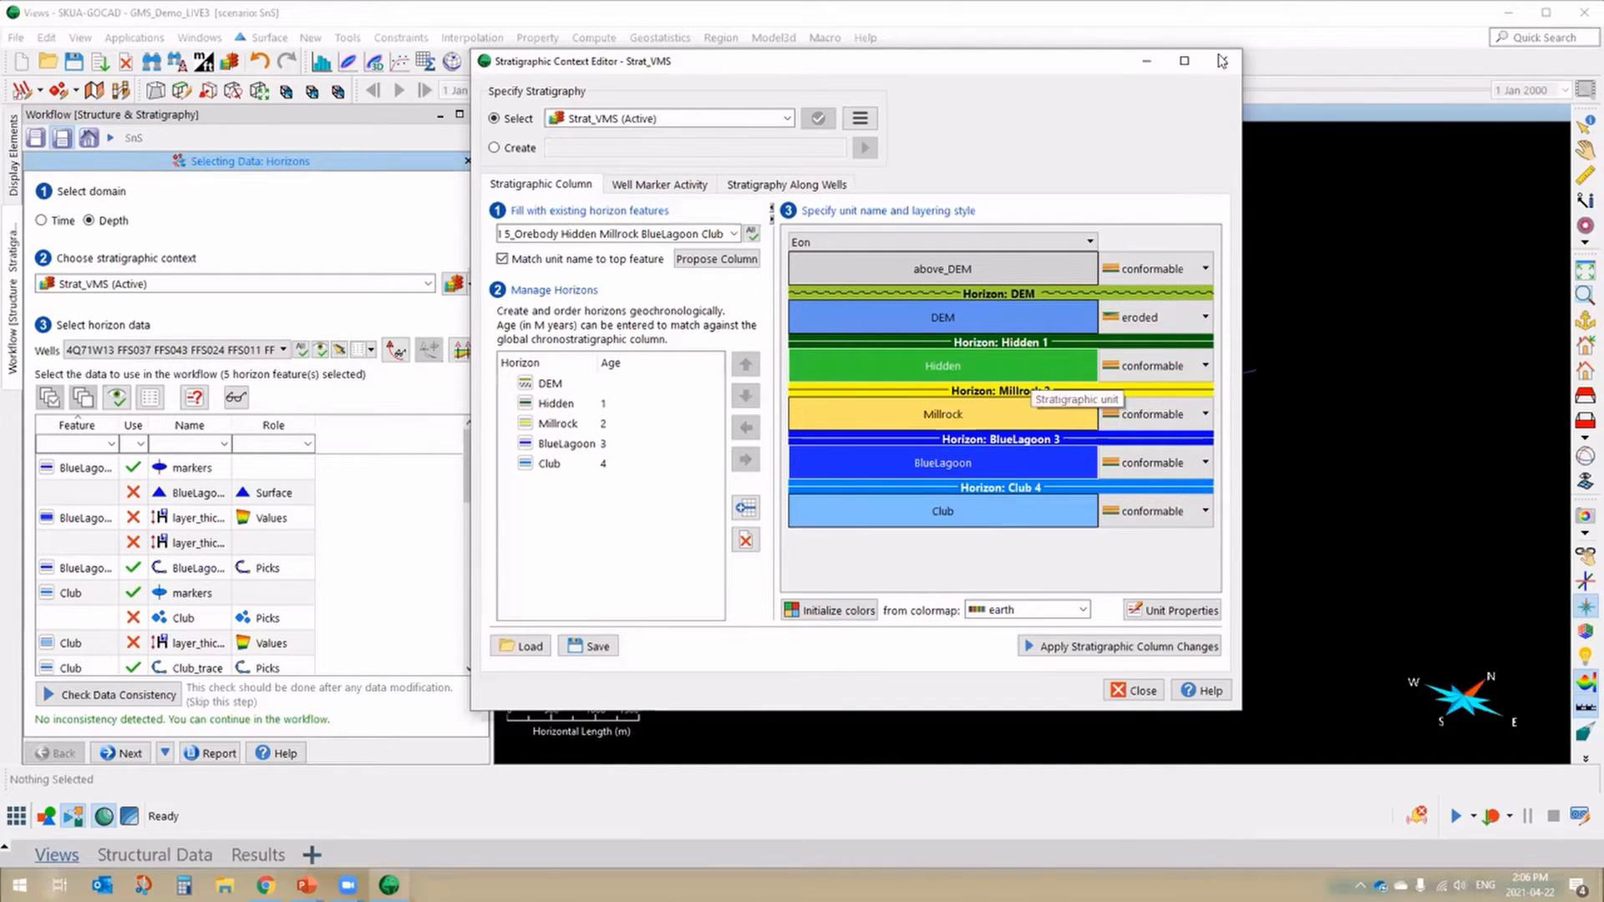
key("Escape")
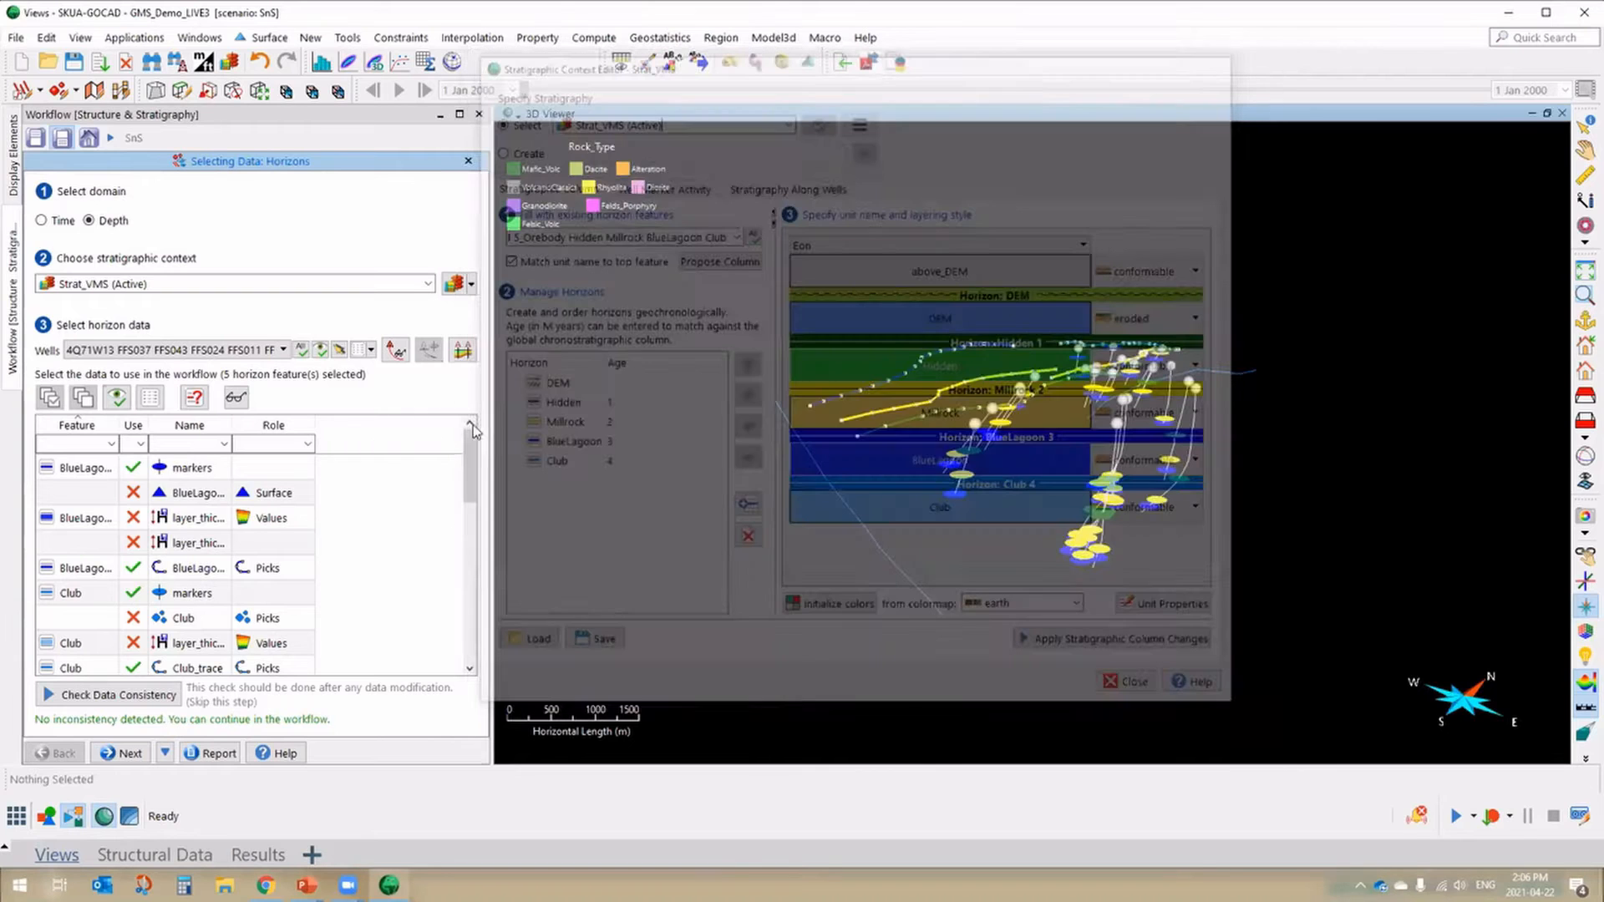
- Review the list of horizon data used in the workflow and continue to the fault data selection
left_click_drag(464, 463, 474, 597)
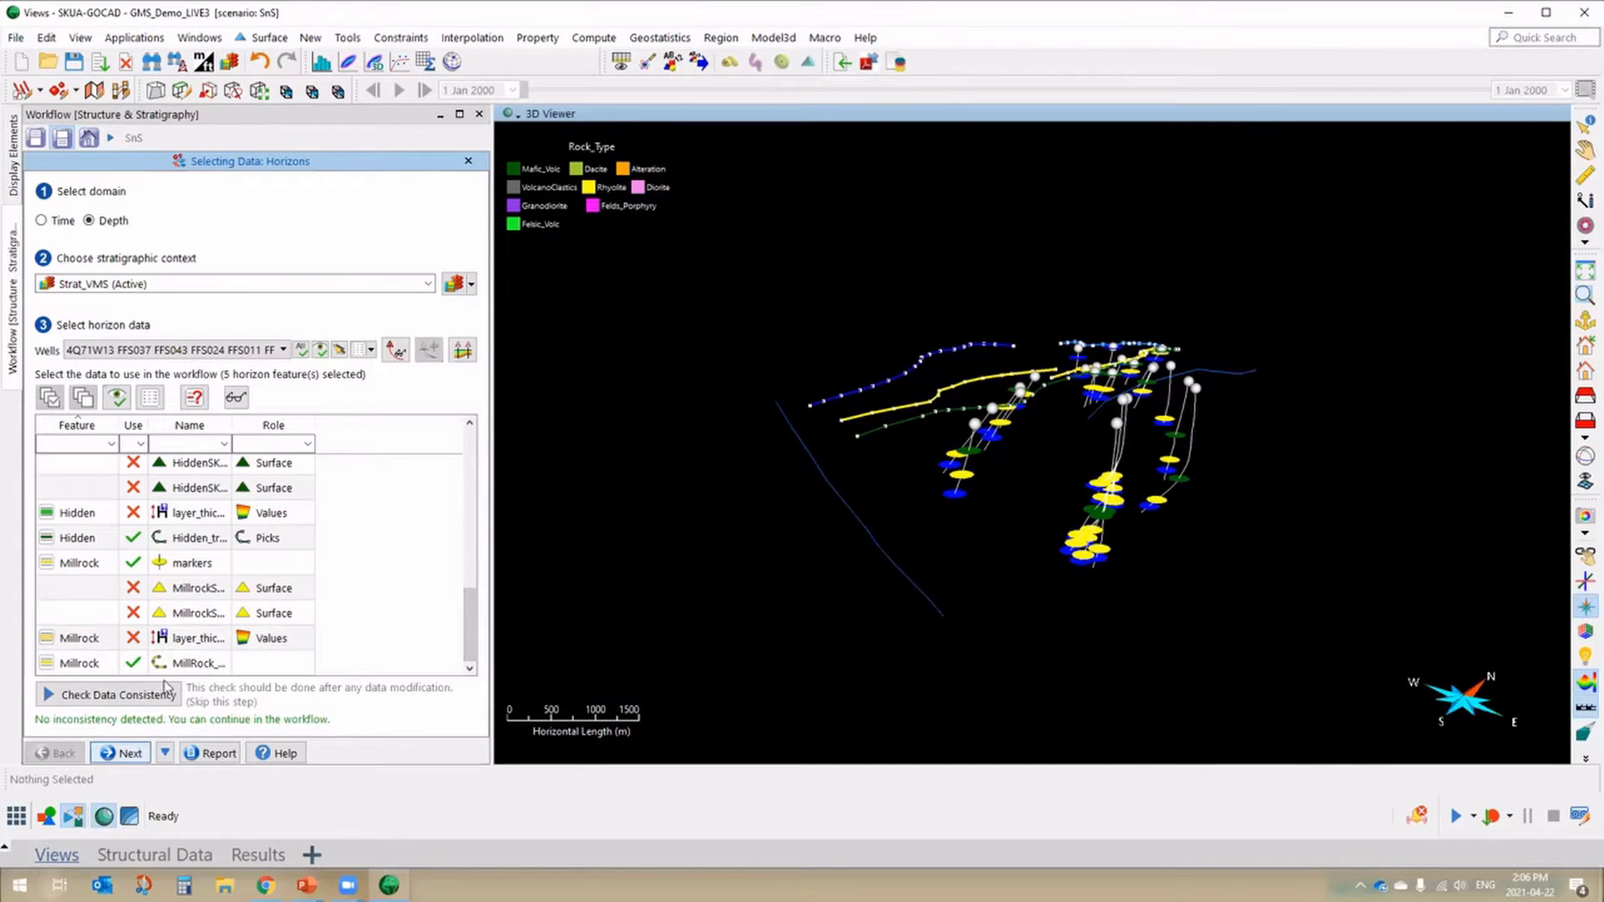
left_click(123, 753)
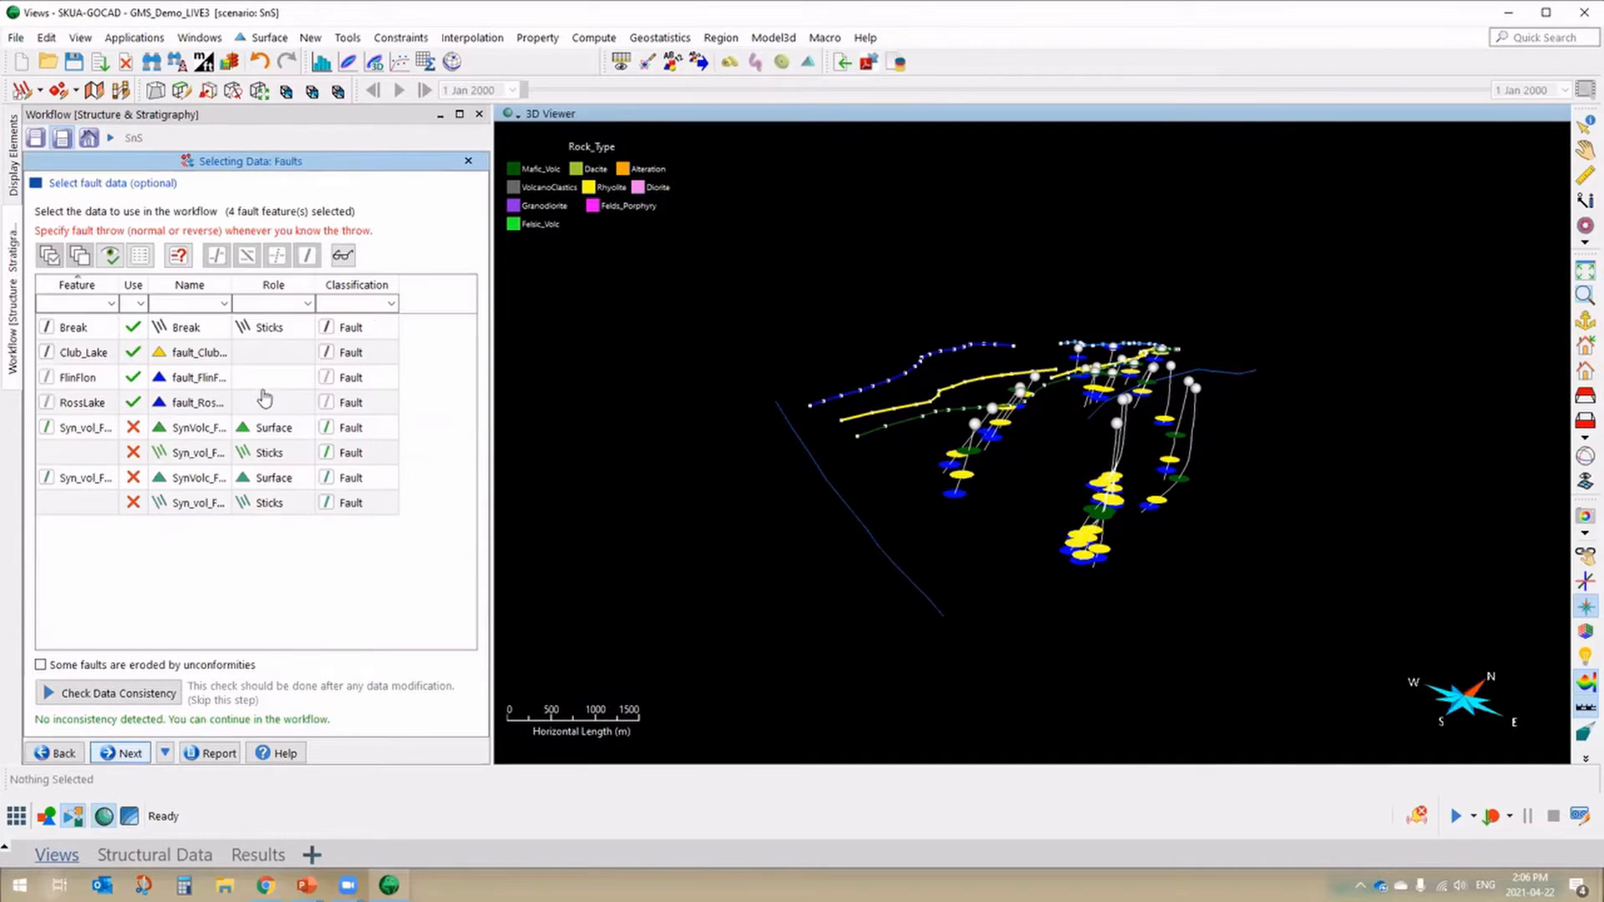
- Display the fault_Club_Lake surface and the Break fault sticks with the horizon traces and inspect them in 3D
left_click(16, 160)
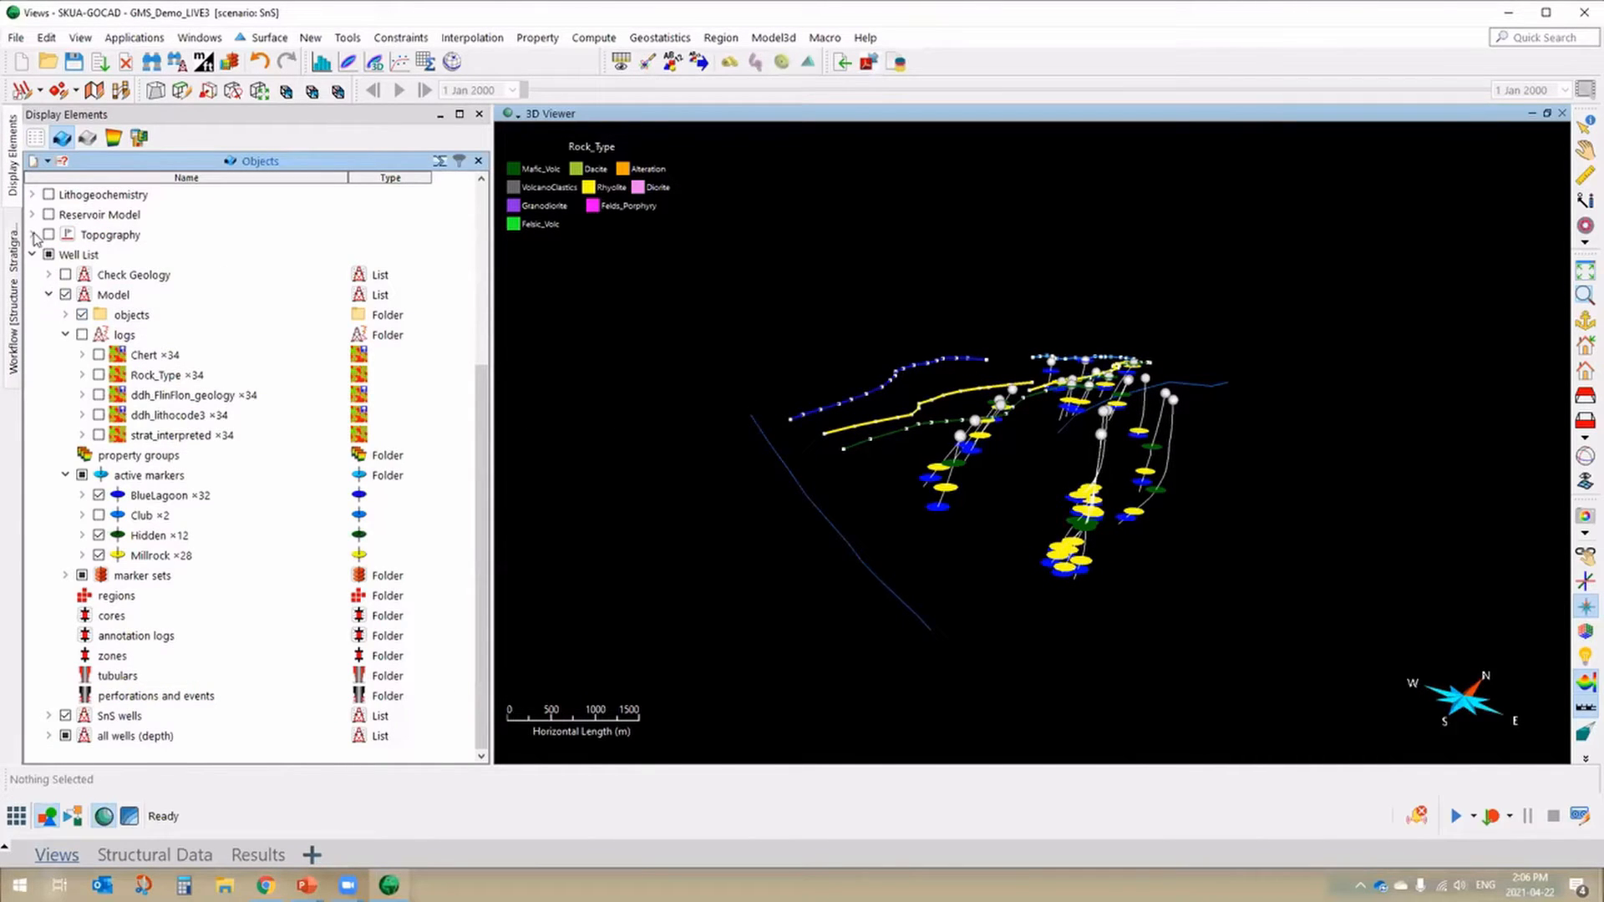
scroll(37, 239, "up", 5)
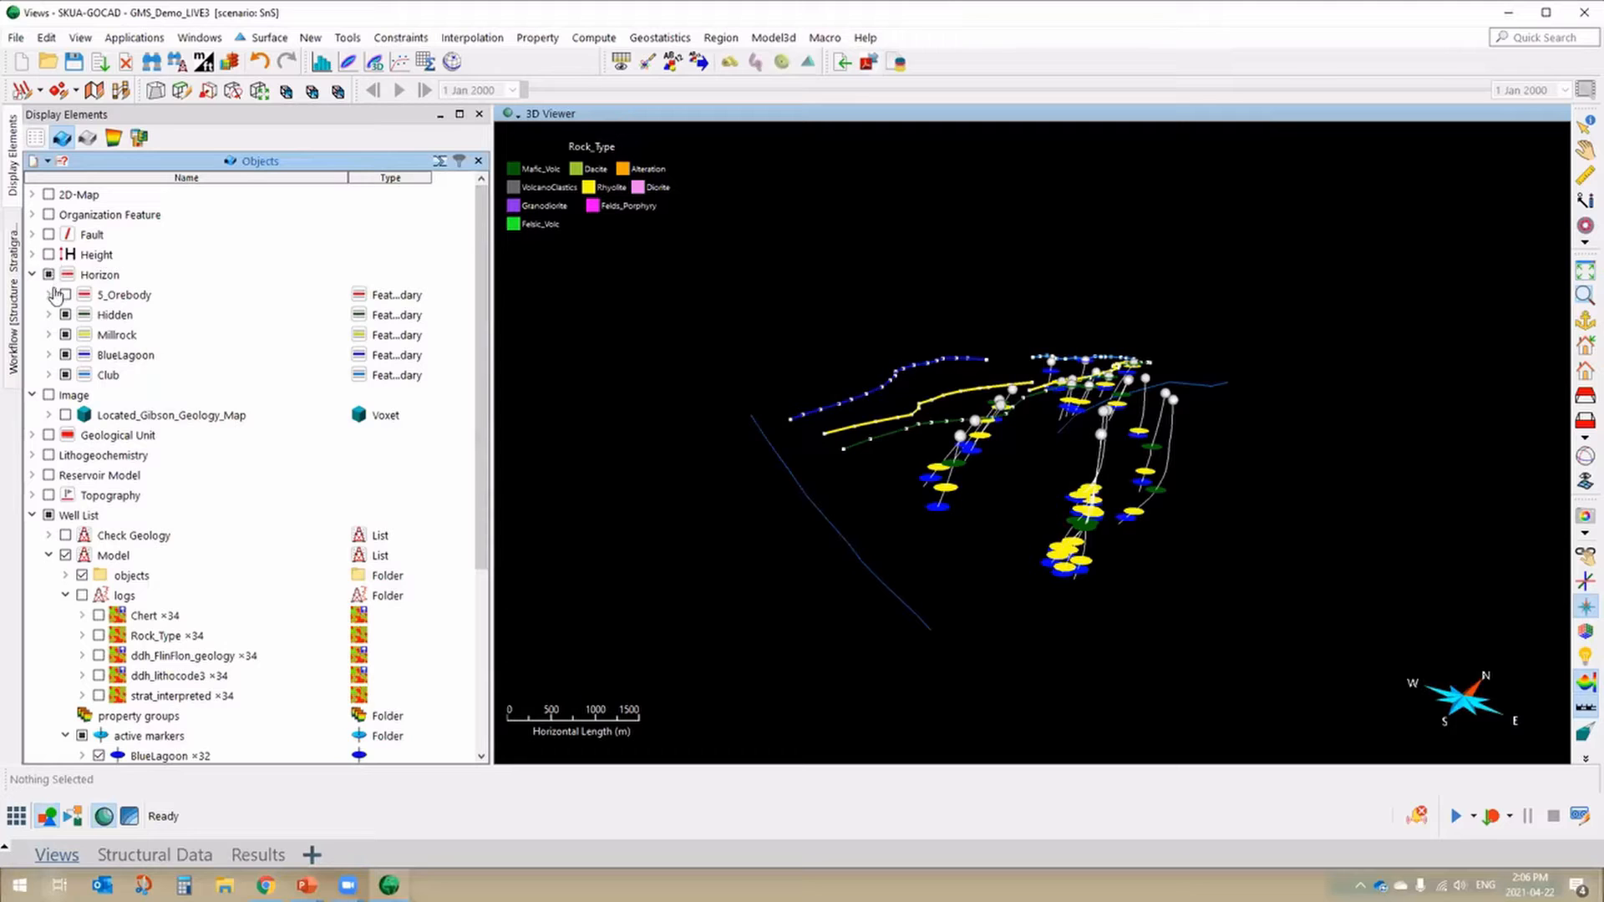
left_click(32, 235)
left_click(49, 255)
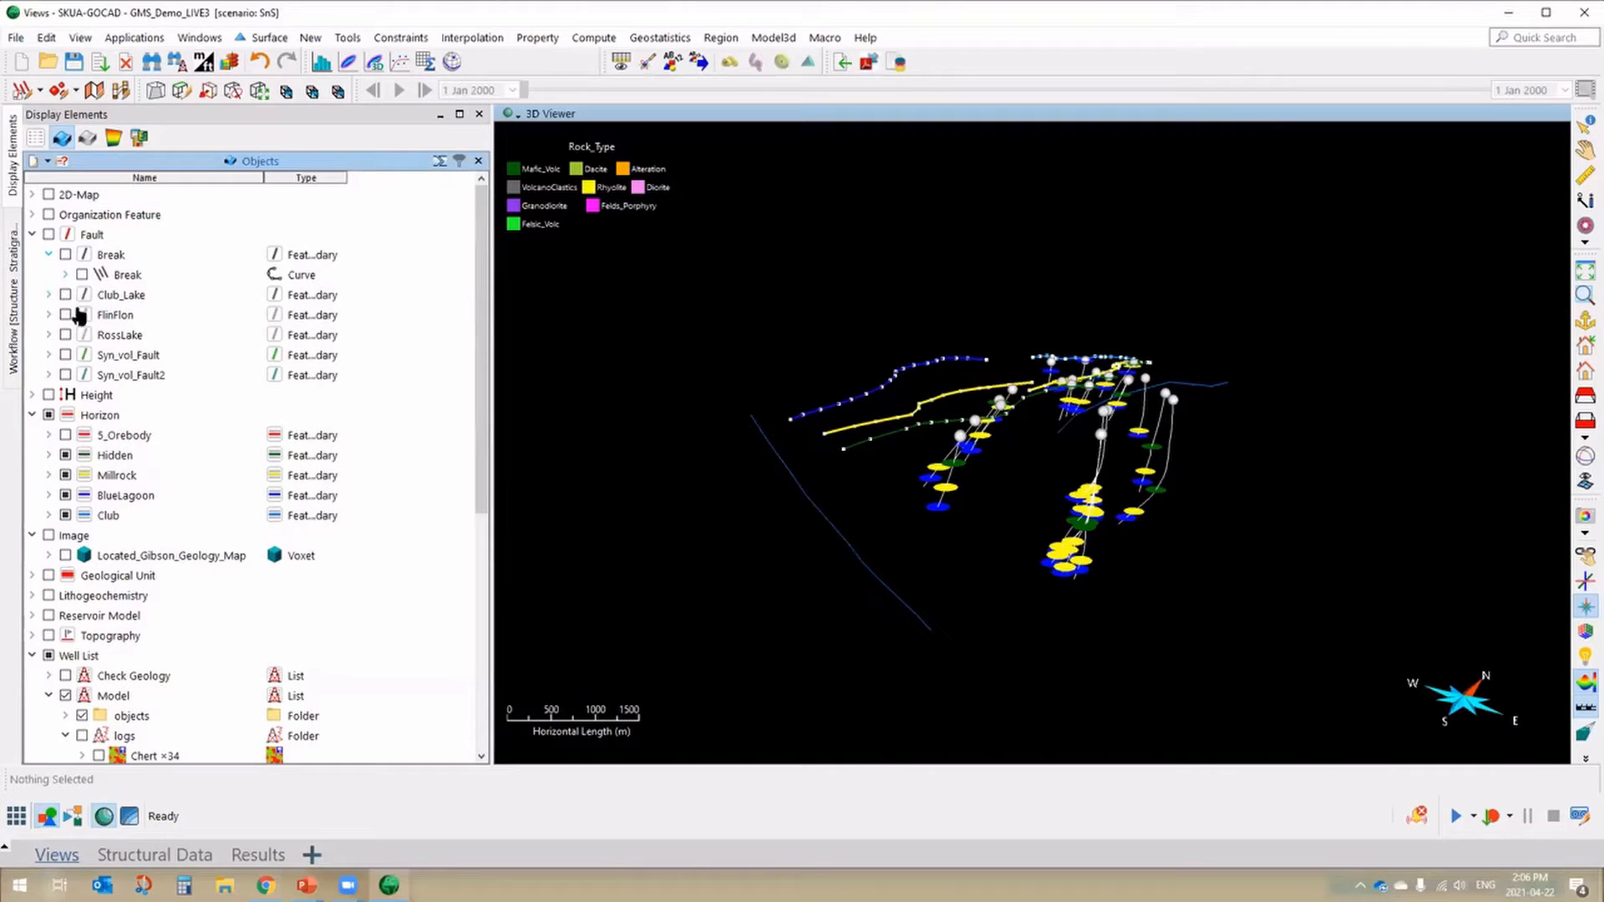
left_click(65, 295)
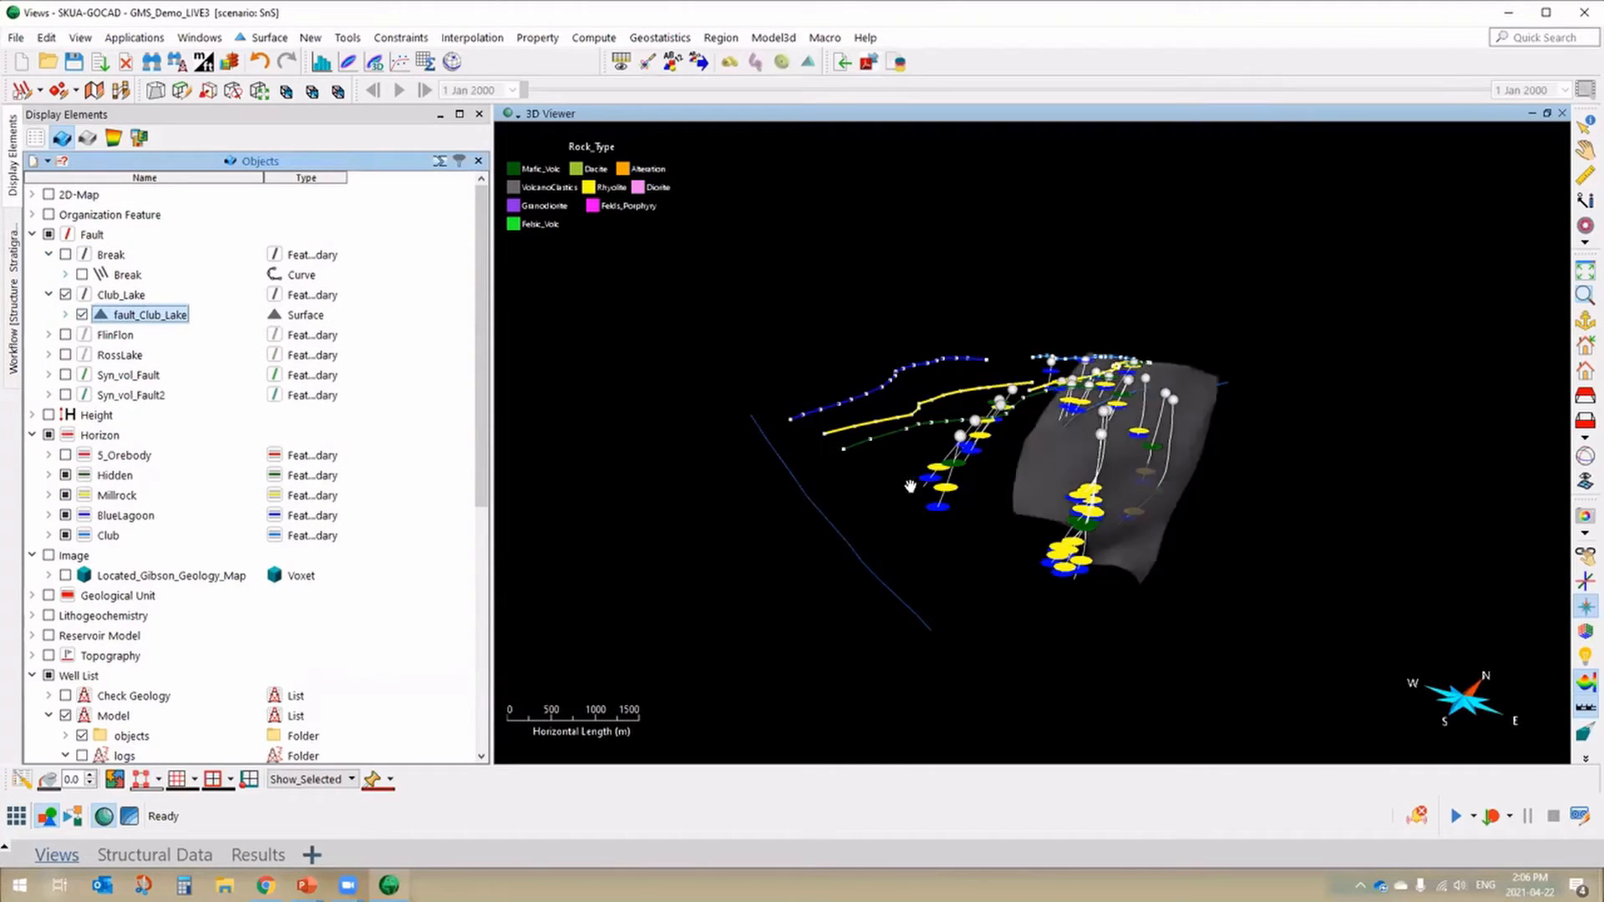
left_click(82, 275)
left_click_drag(888, 505, 828, 377)
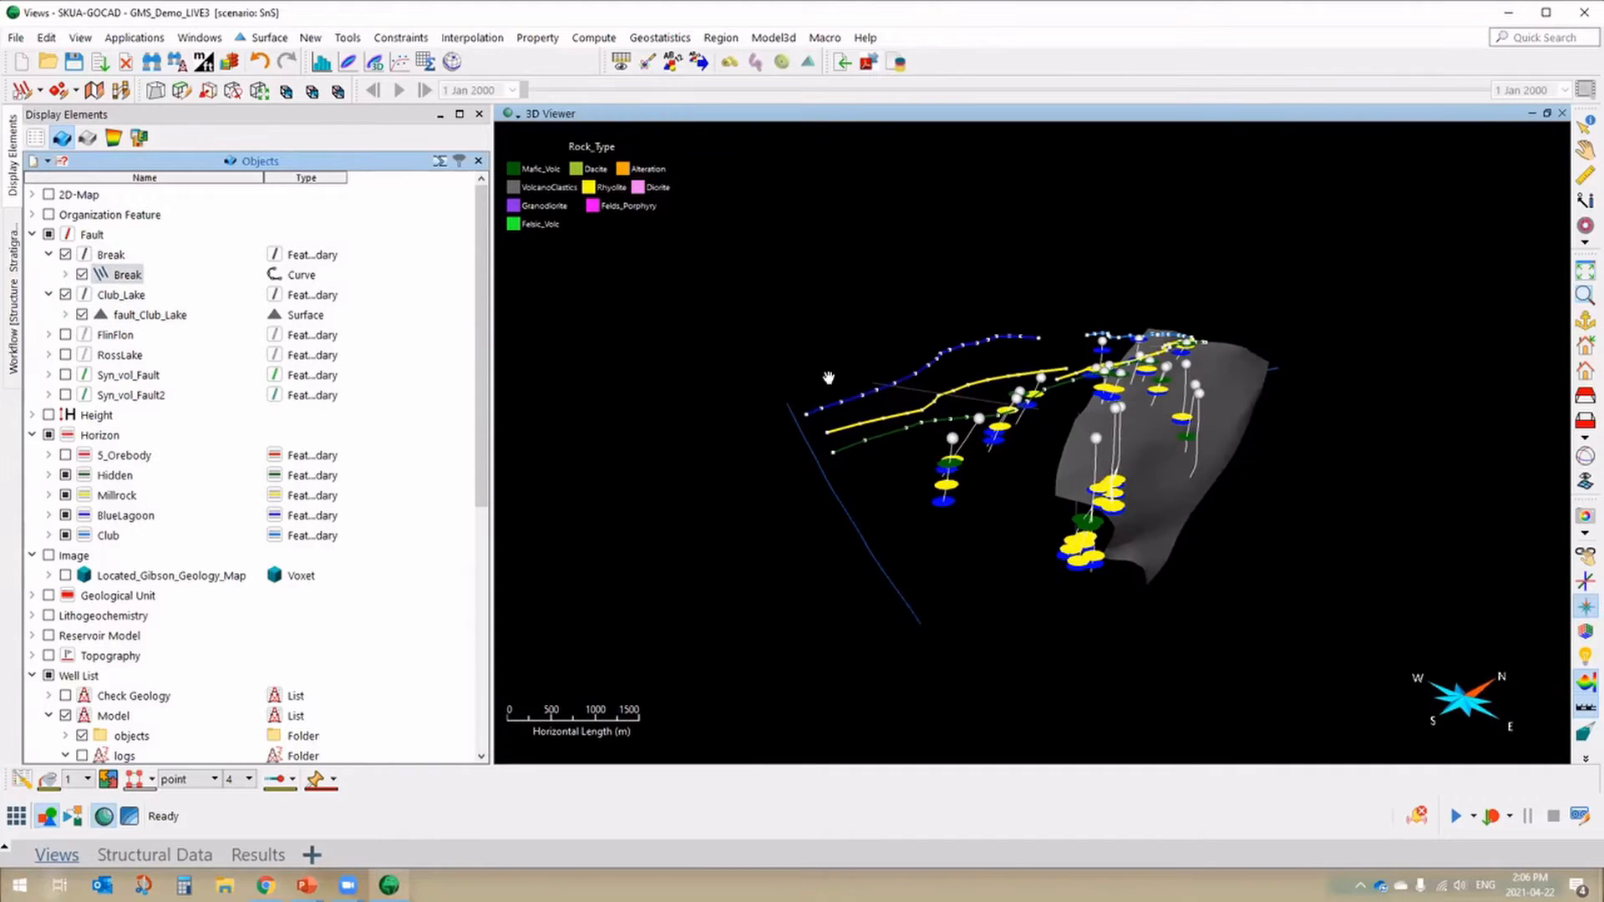
- Hide the Break and Club_Lake faults and collapse the Fault group
left_click(66, 254)
left_click(65, 274)
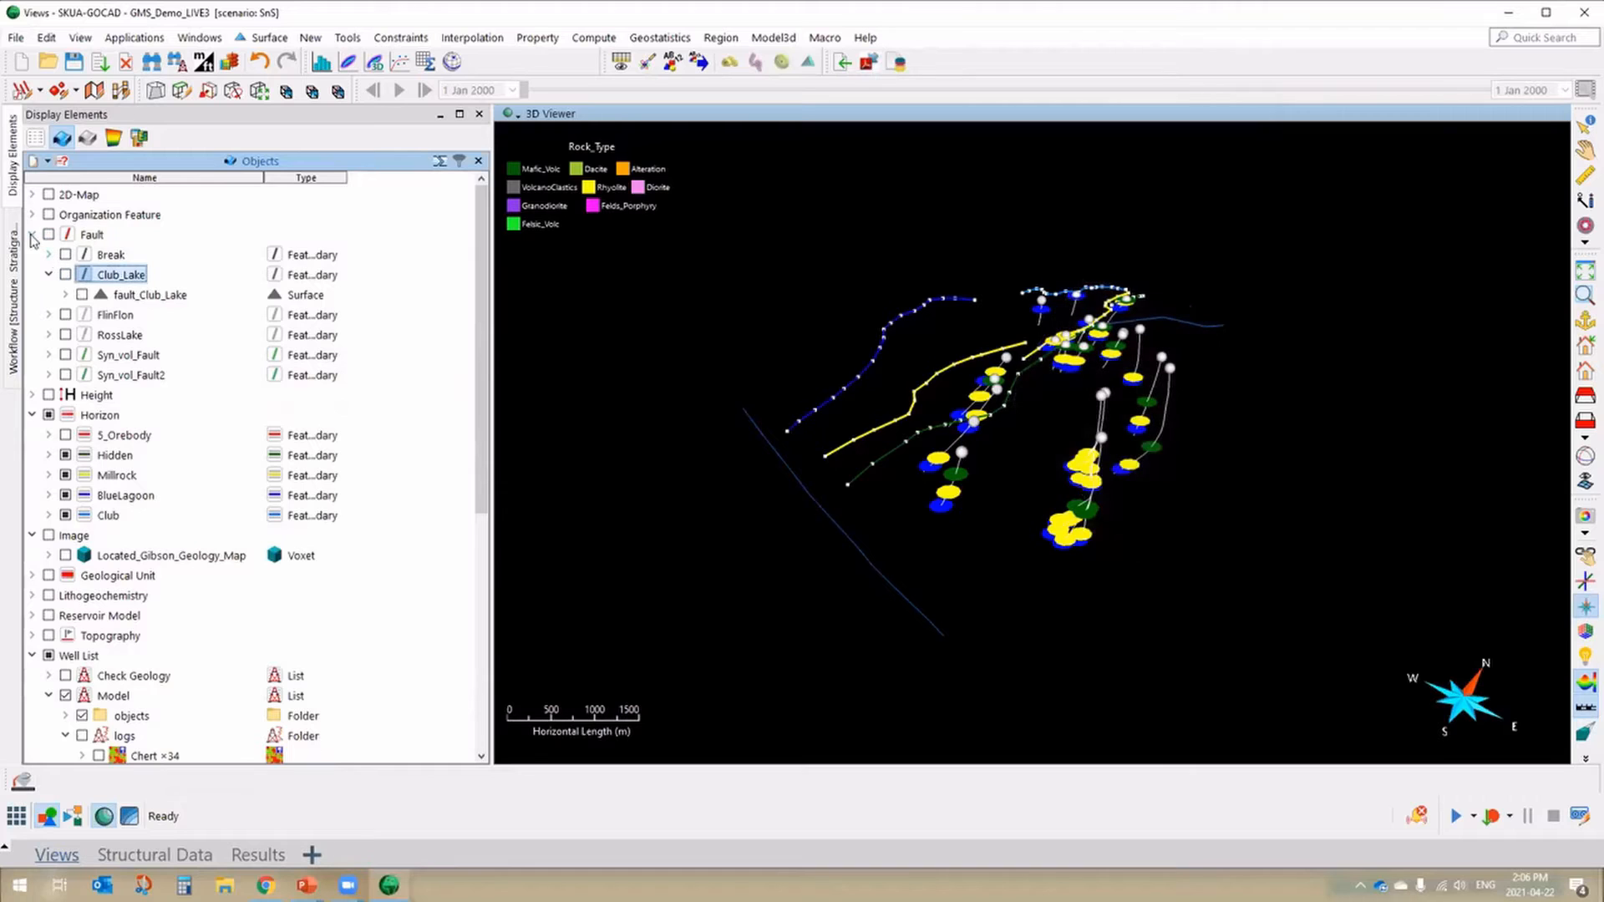
left_click(31, 235)
- Advance the SnS workflow past the fault, seismic and salt data selections to Building the Fault Network
left_click(13, 252)
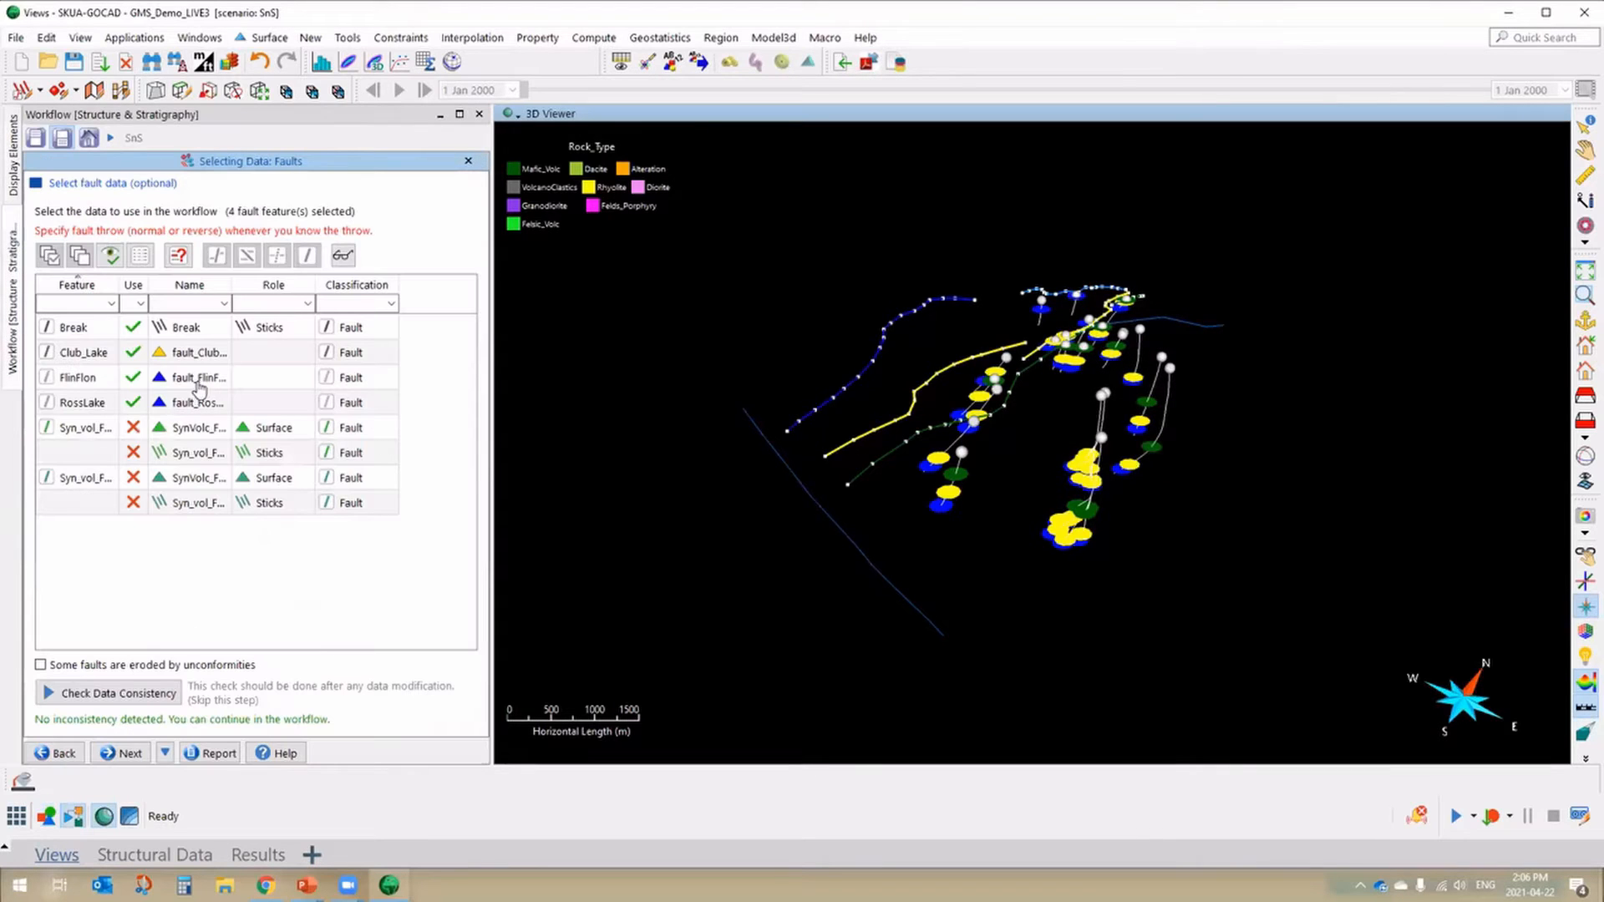
left_click(129, 755)
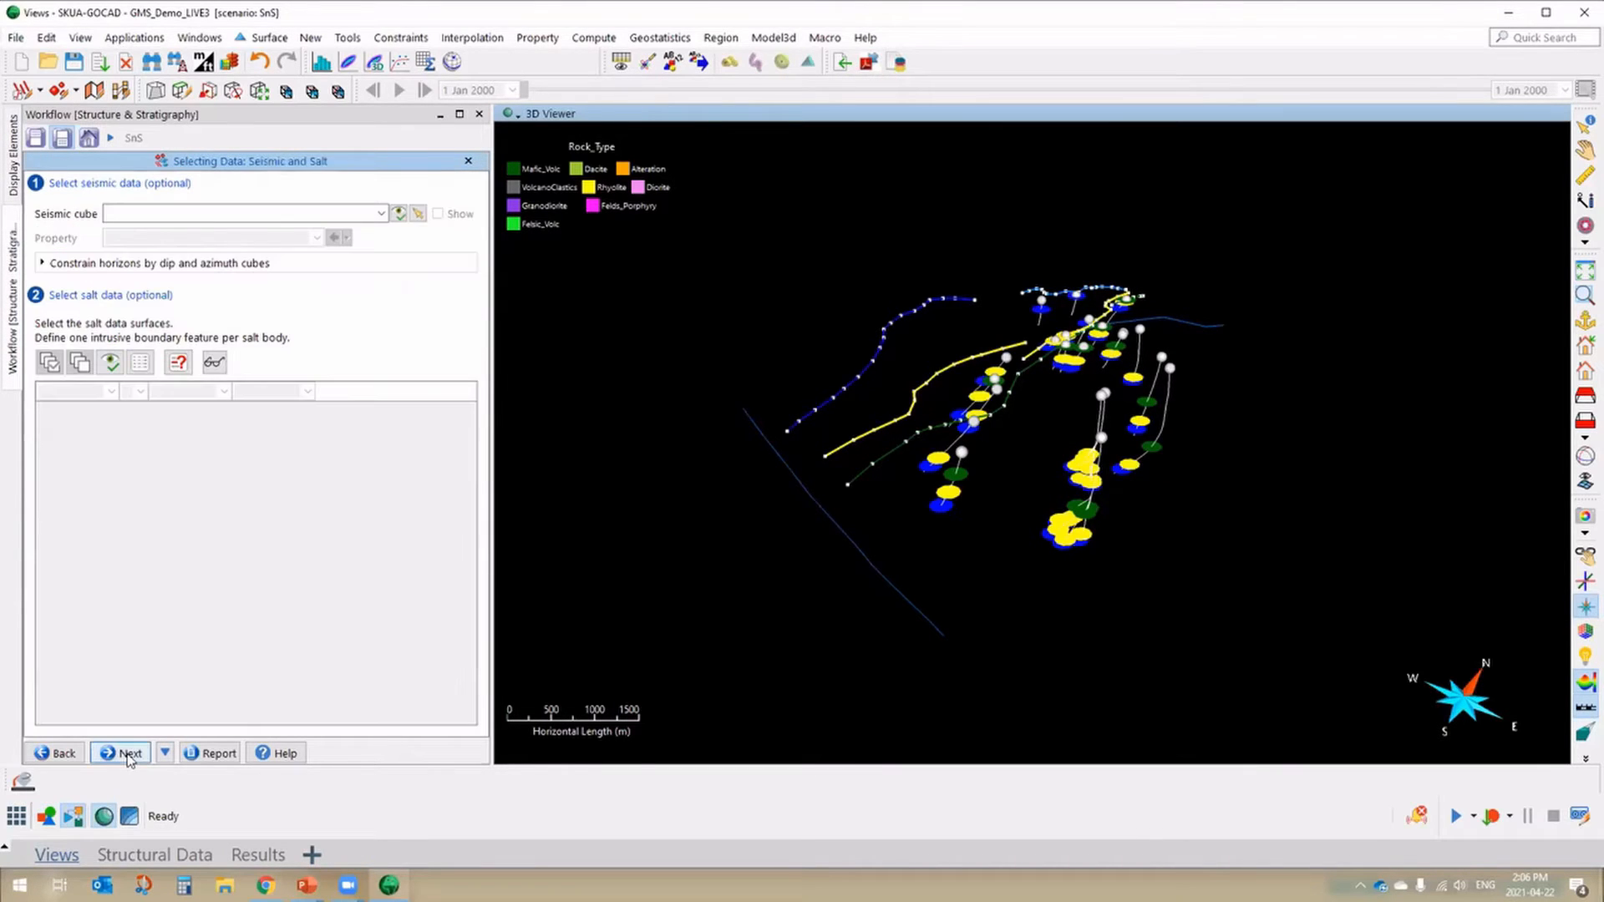
left_click(129, 755)
left_click_drag(1127, 454, 1165, 445)
left_click(120, 754)
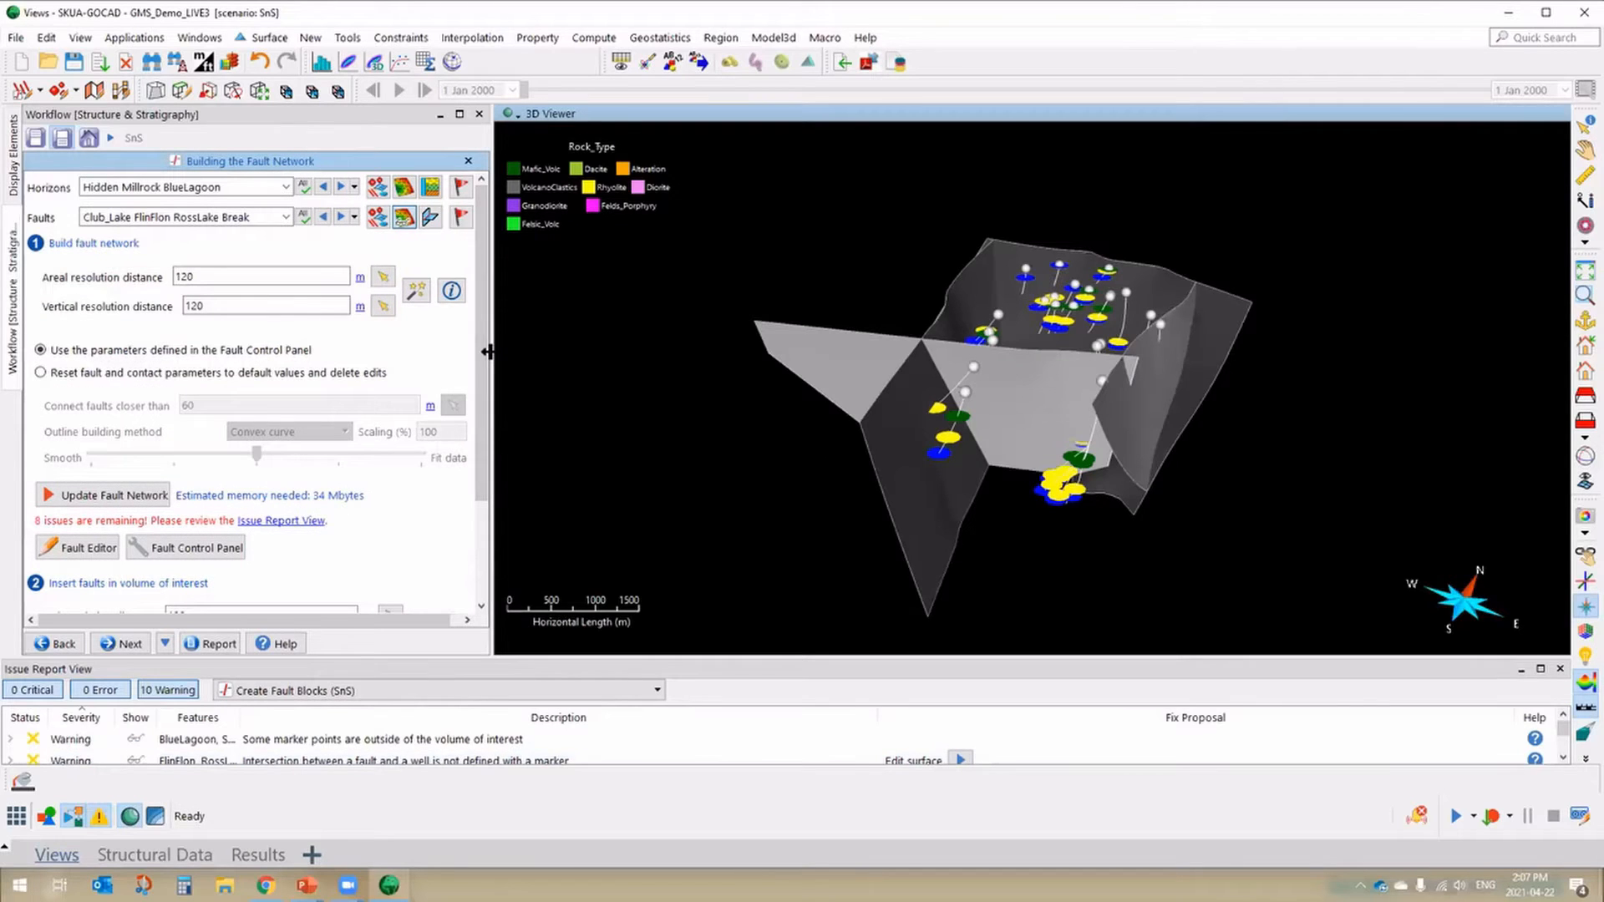
- Close the Issue Report View and review the fault network and fault block settings beside the modelled faults
left_click(1559, 669)
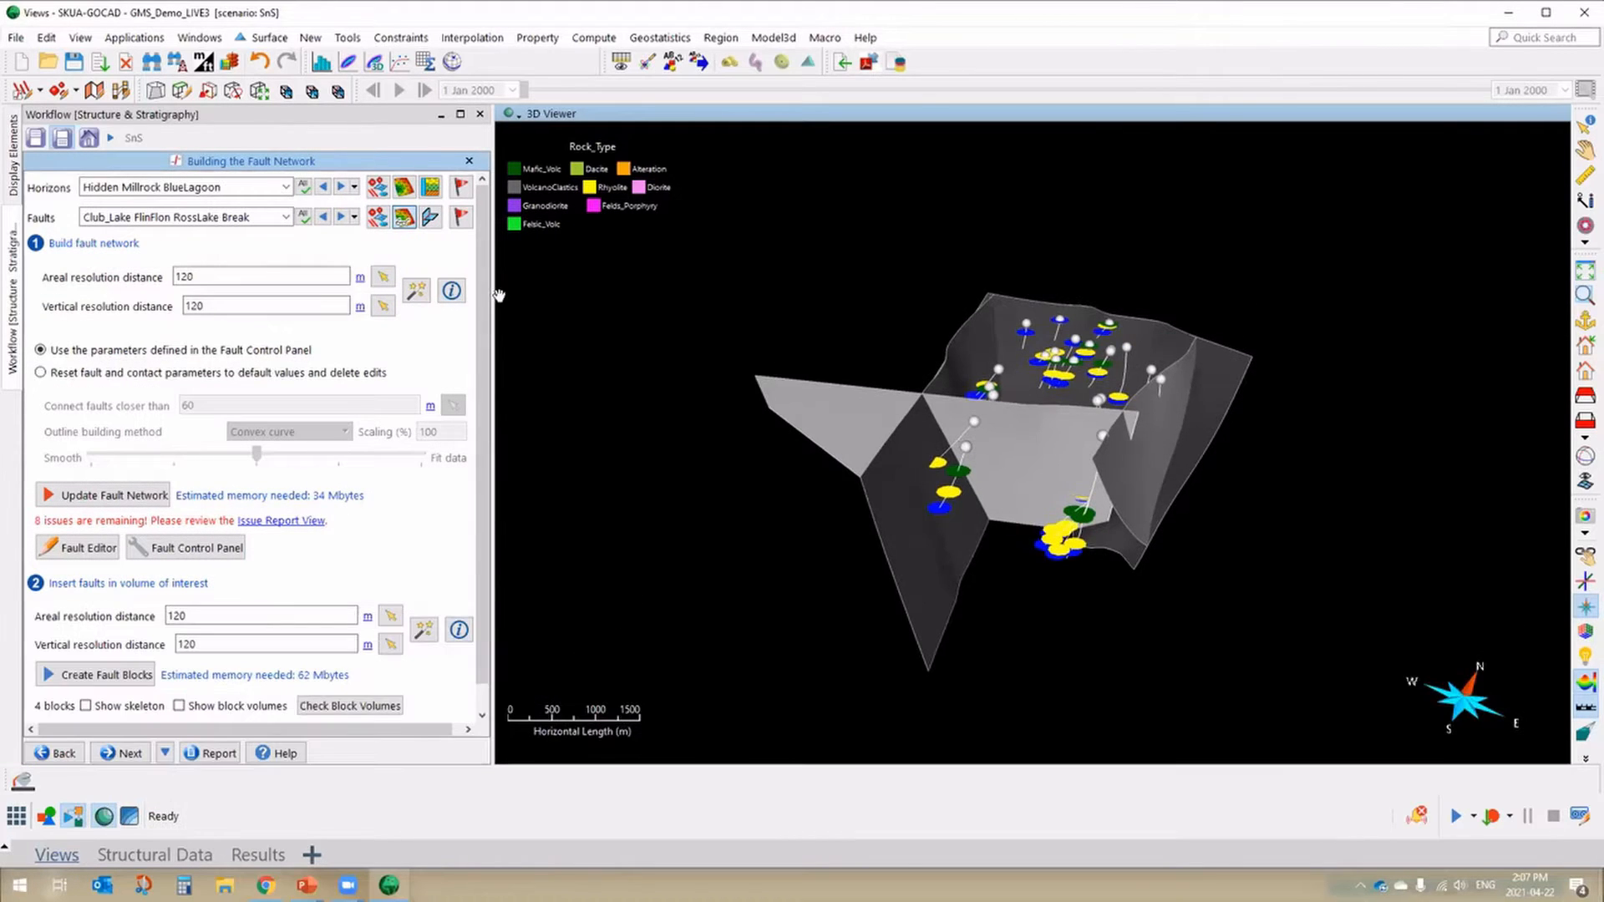
left_click_drag(485, 290, 488, 290)
left_click_drag(502, 421, 489, 372)
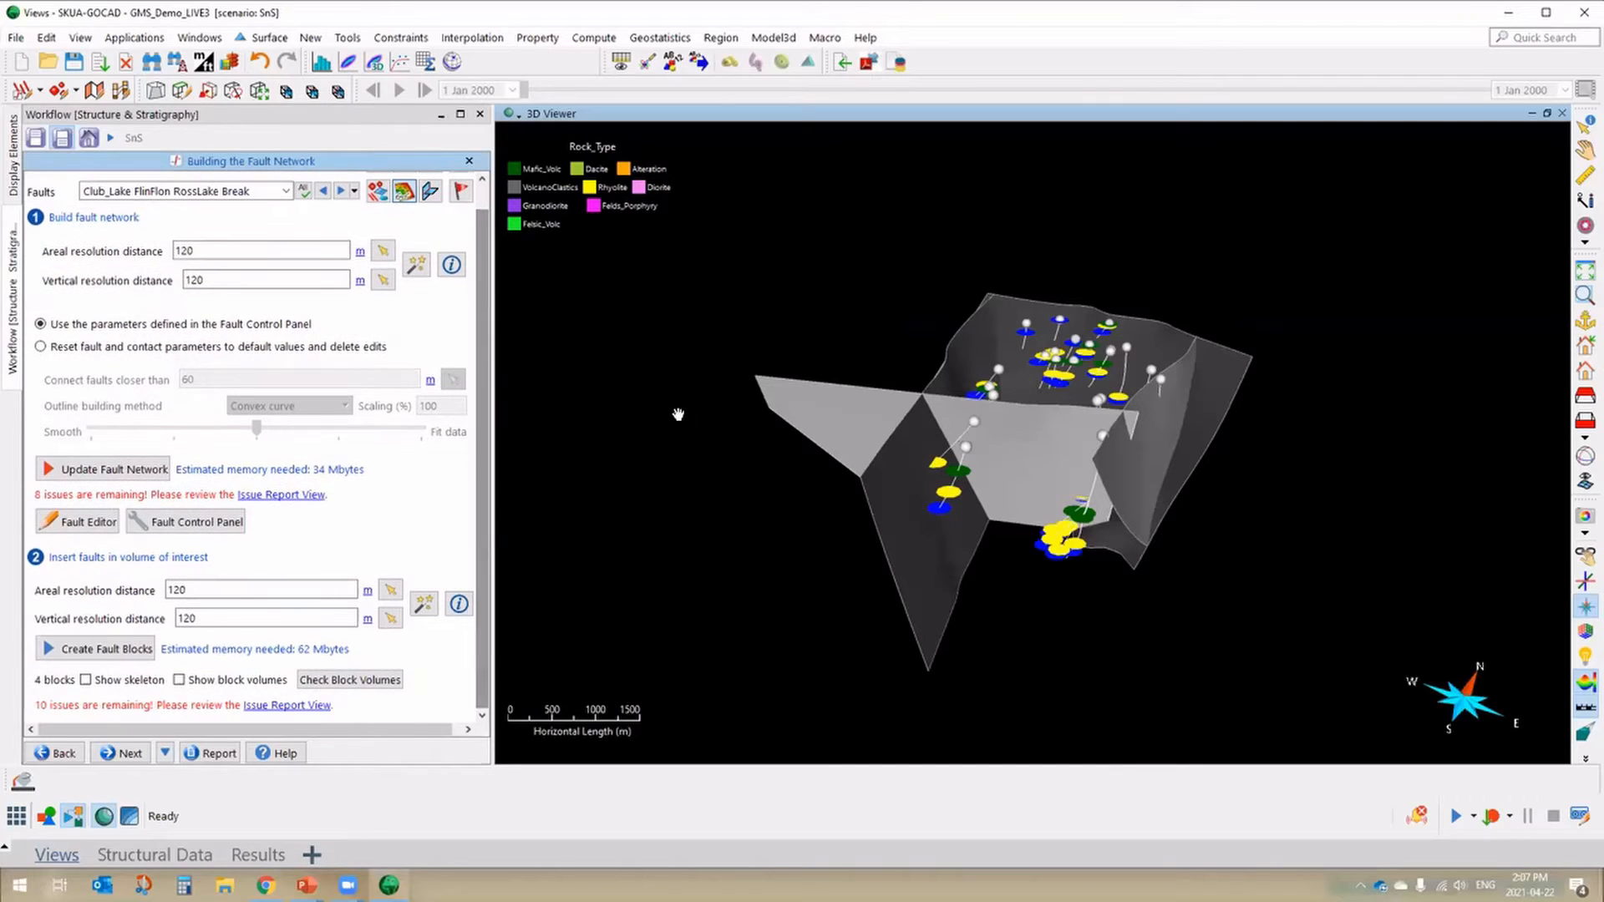
middle_click_drag(679, 413, 688, 396)
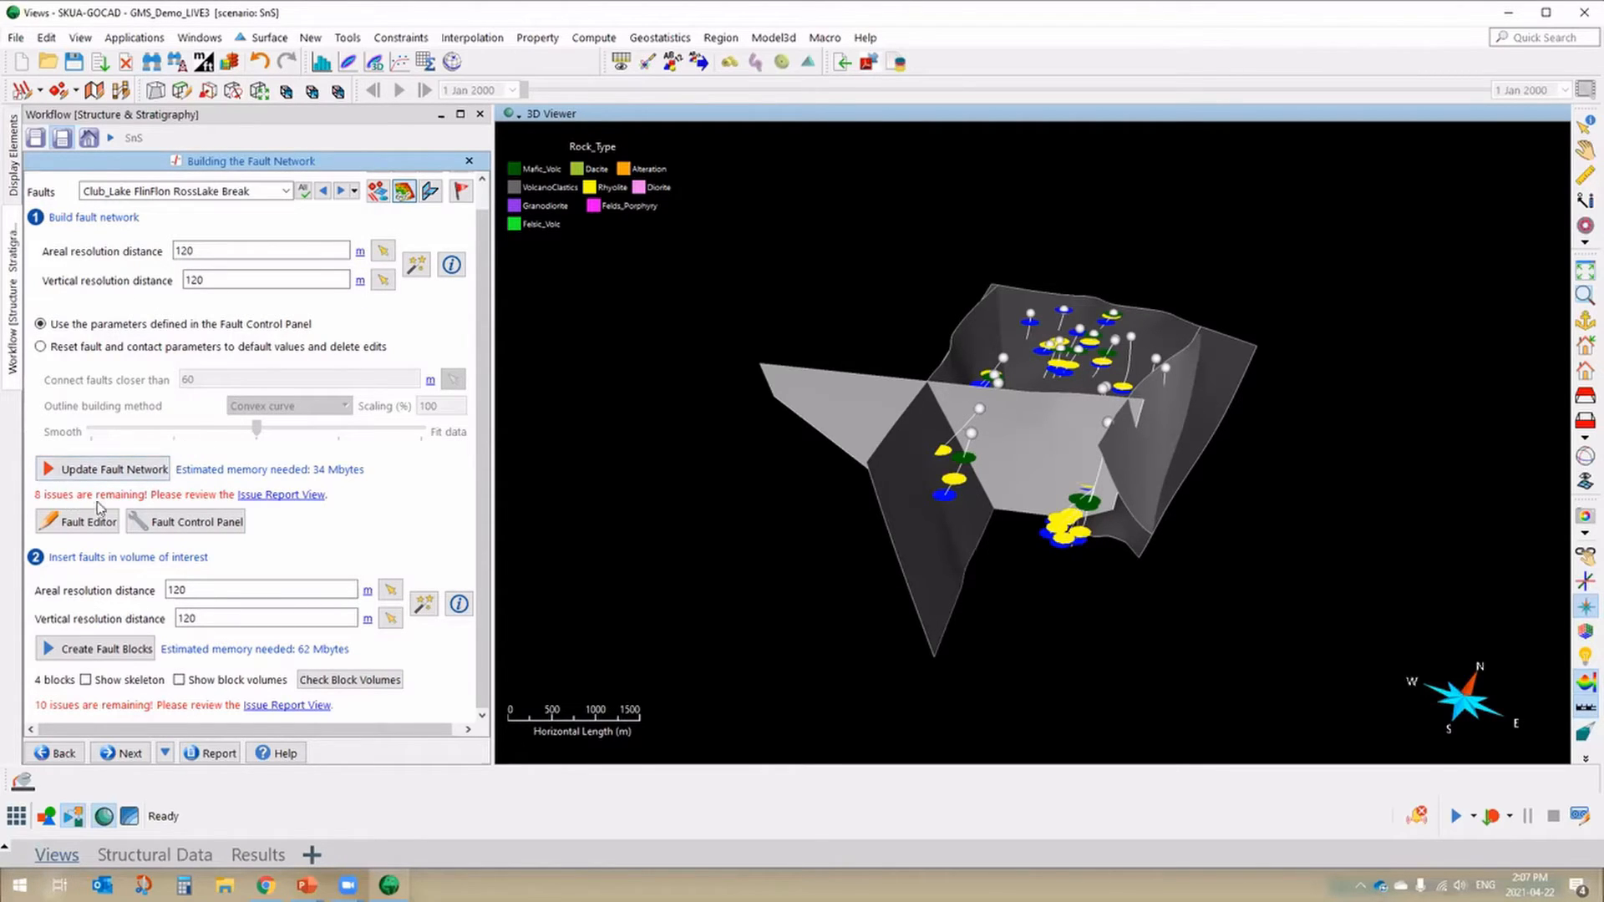
- Collapse the Horizon group and expand the Organization Feature down to the contents of skua_model_faultnetwork
left_click(13, 167)
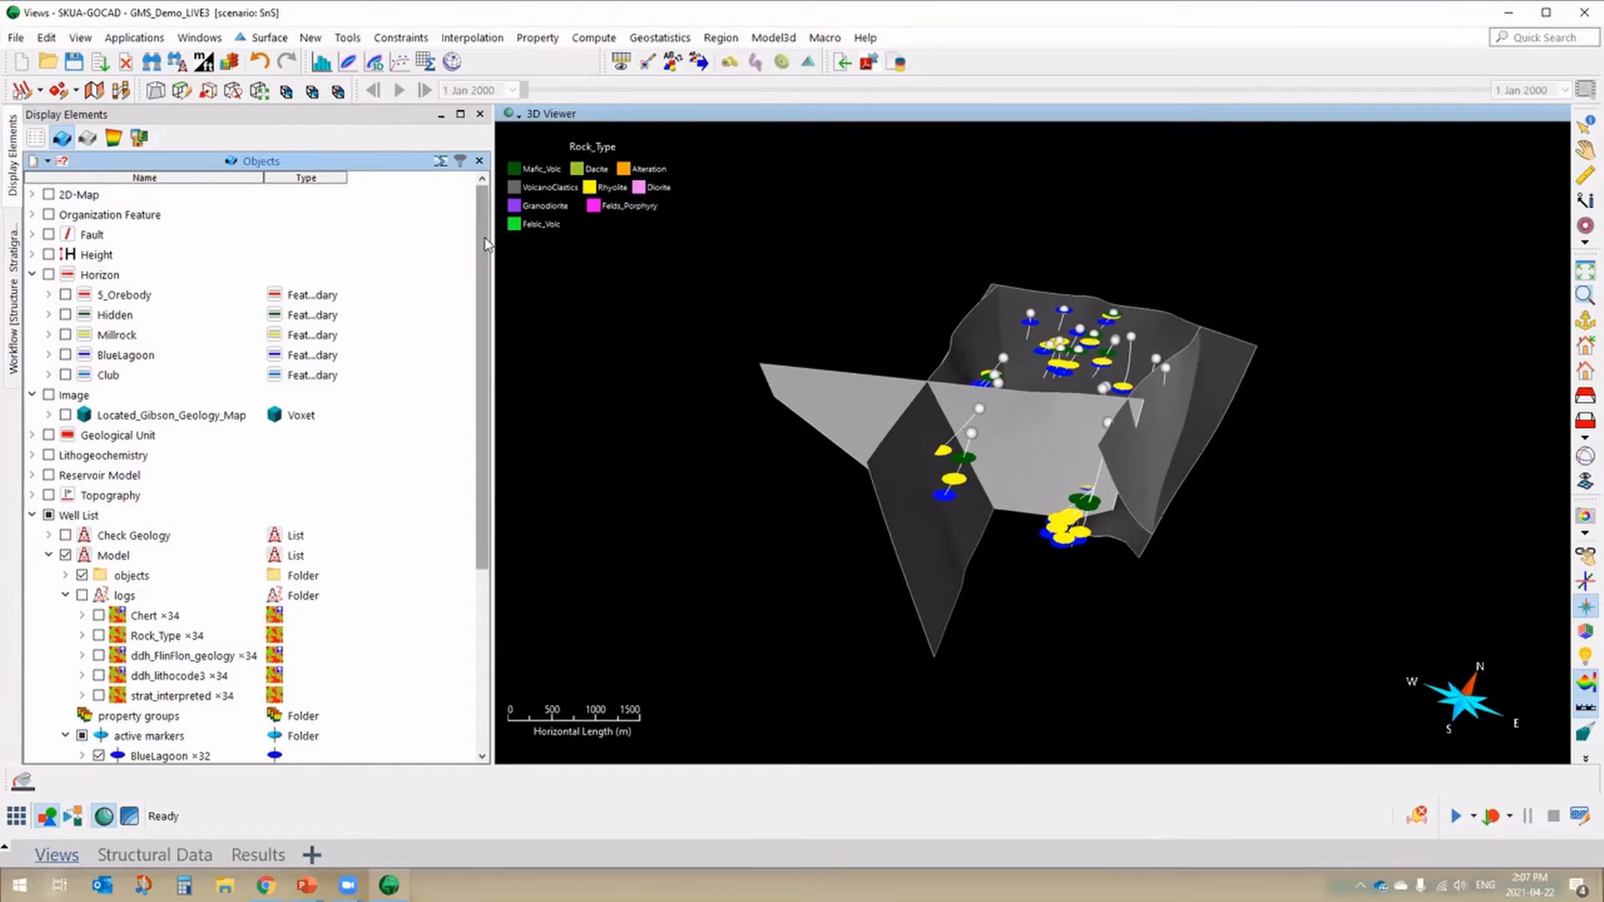
left_click(32, 275)
left_click(33, 215)
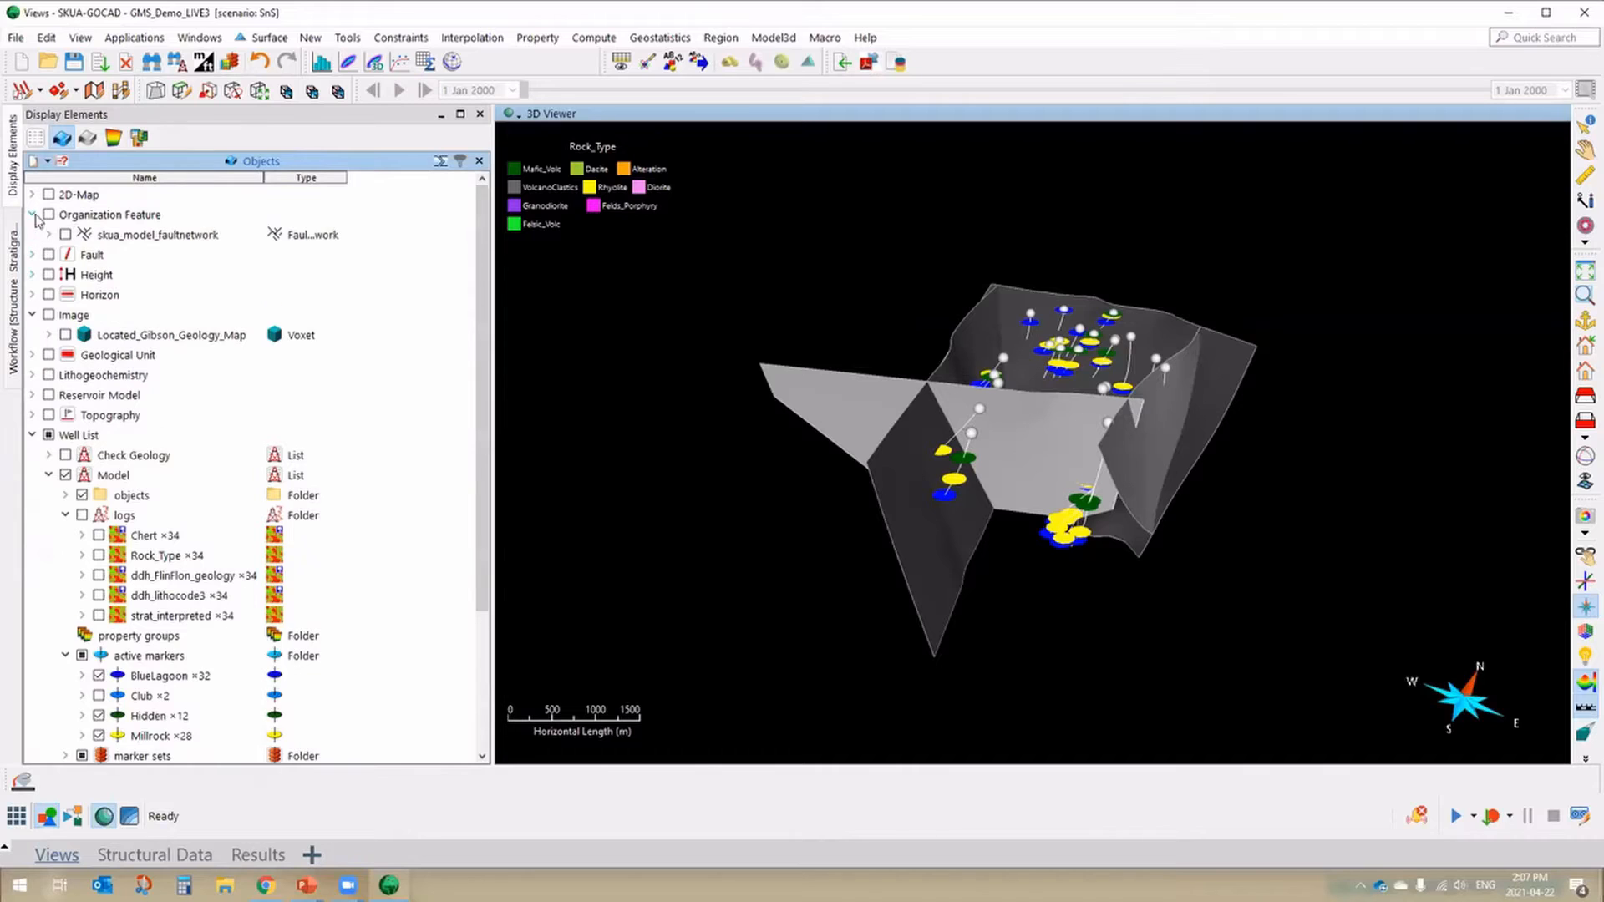
left_click(49, 235)
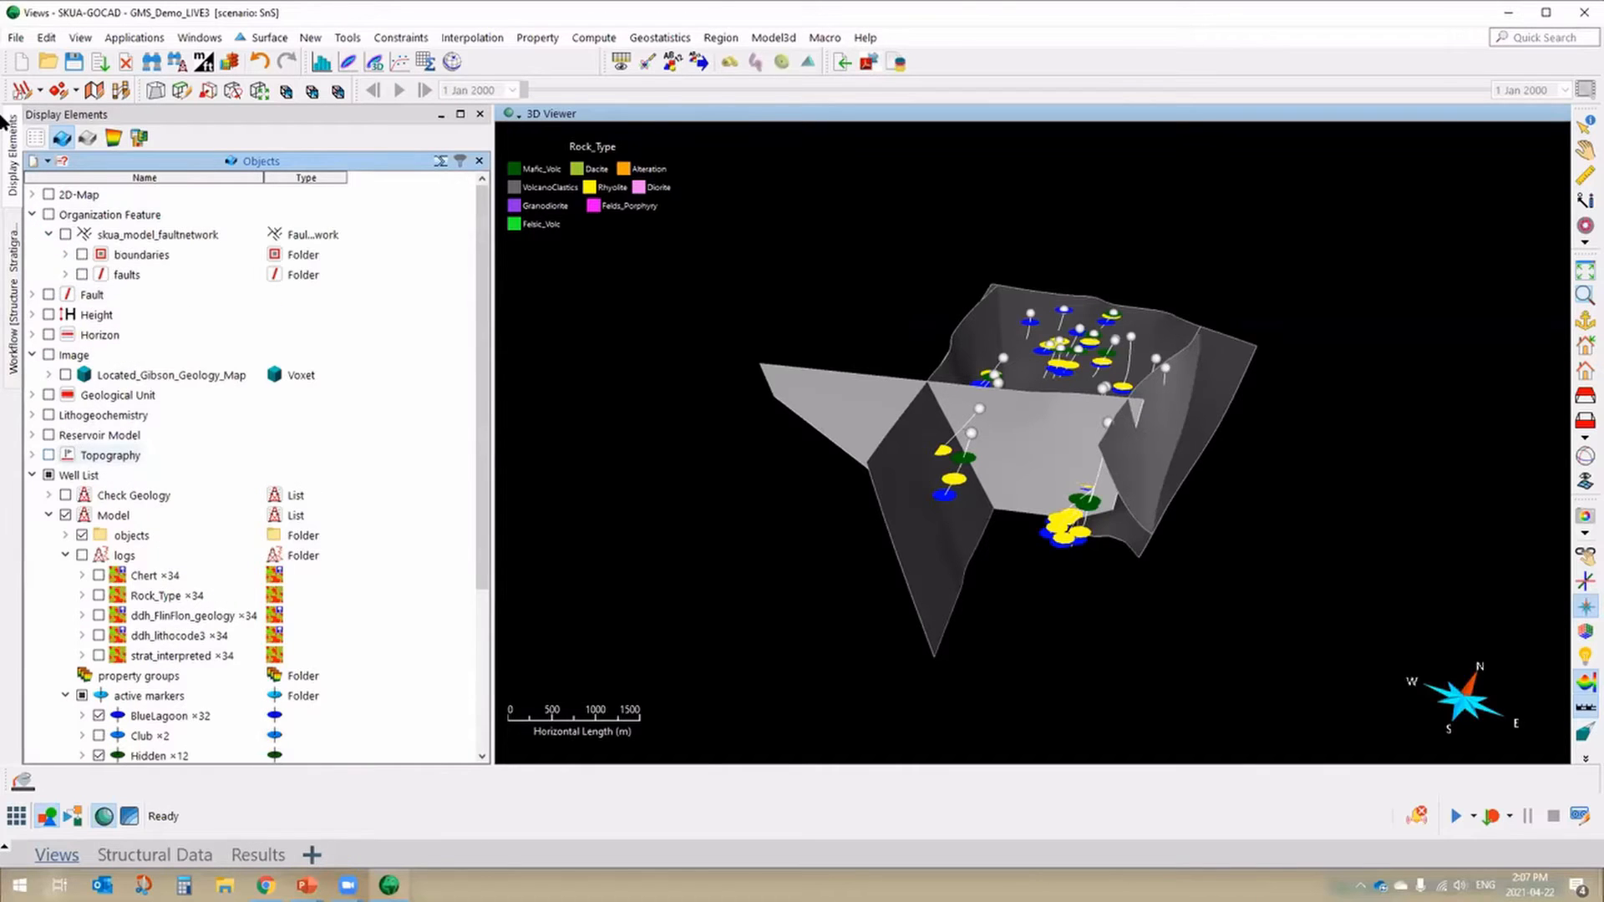
left_click(14, 227)
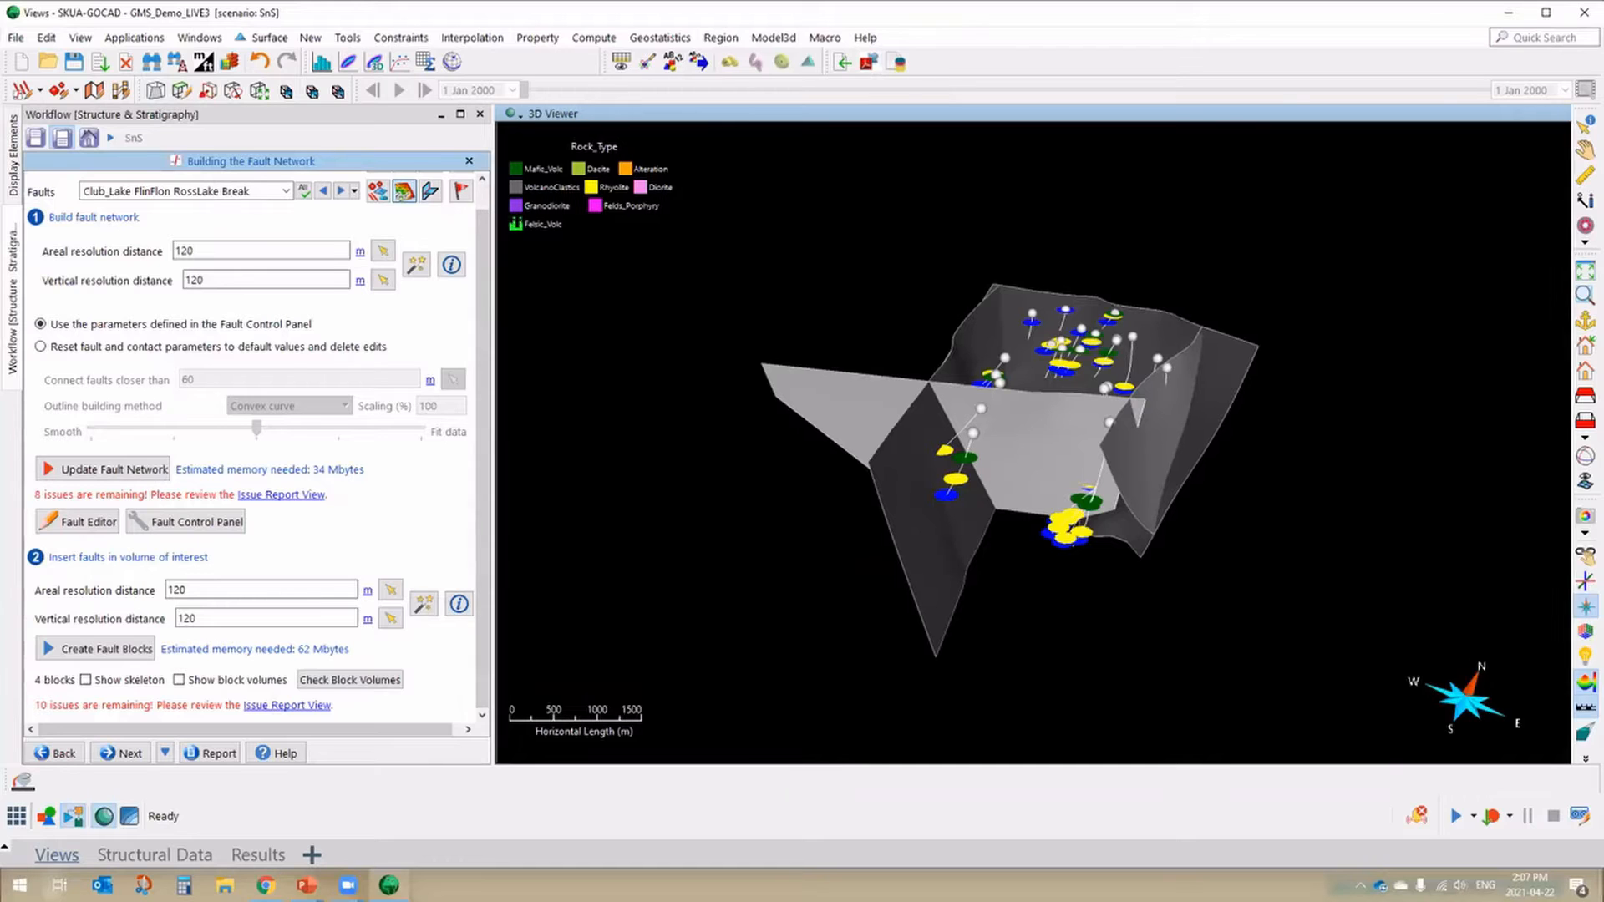
left_click(13, 155)
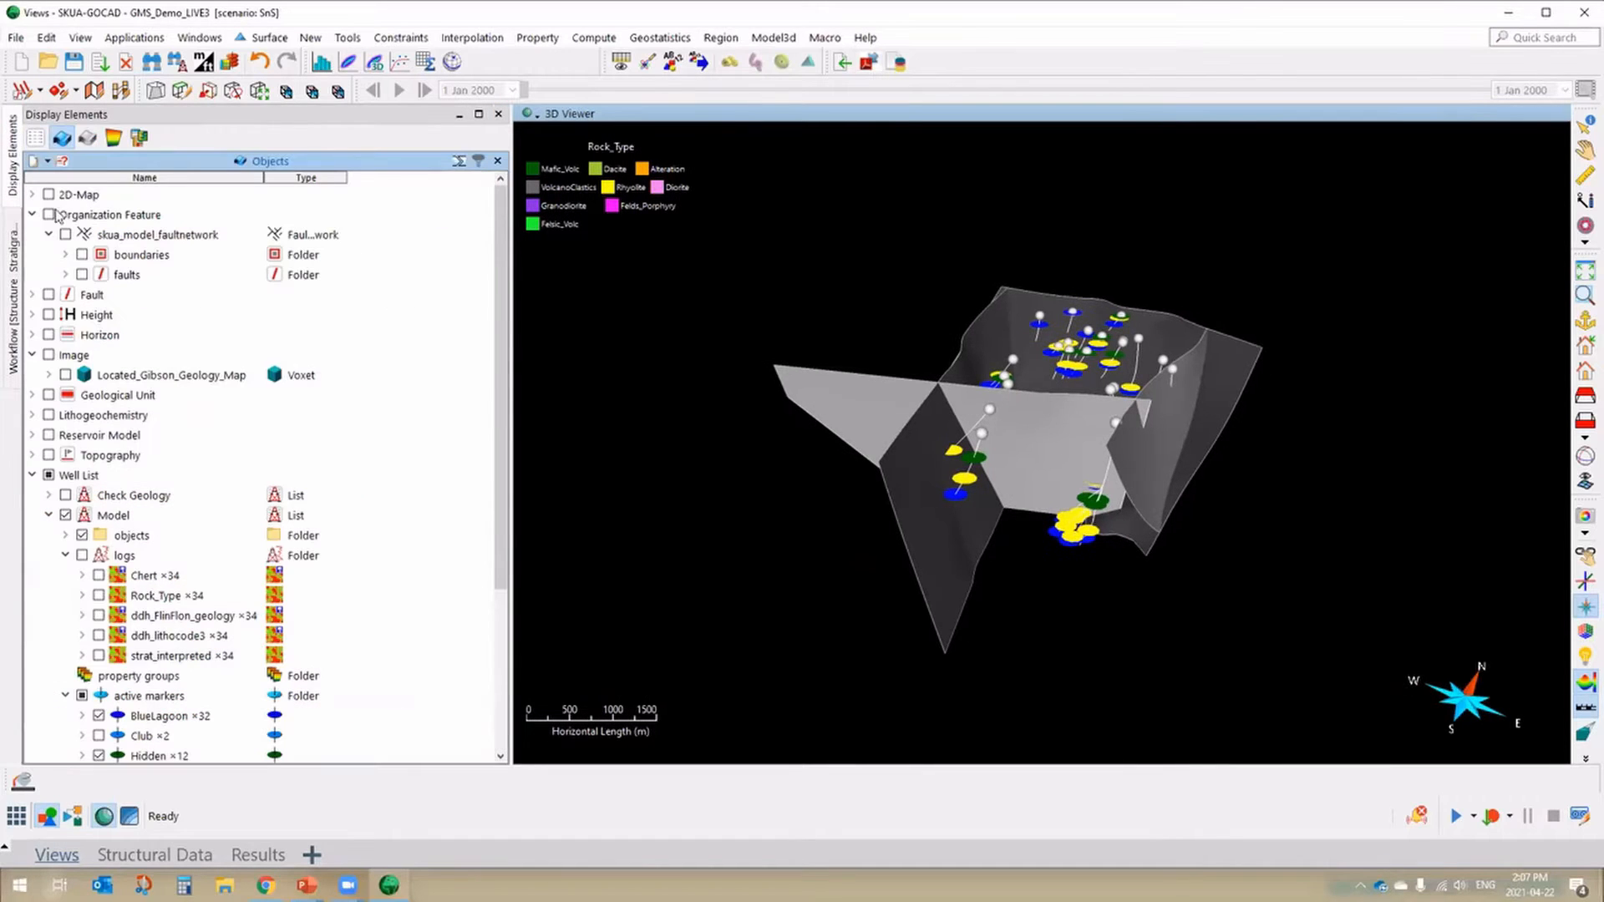
- List the individual faults of skua_model_faultnetwork, inspect the network from another angle, and collapse the list
left_click(66, 275)
left_click(82, 276)
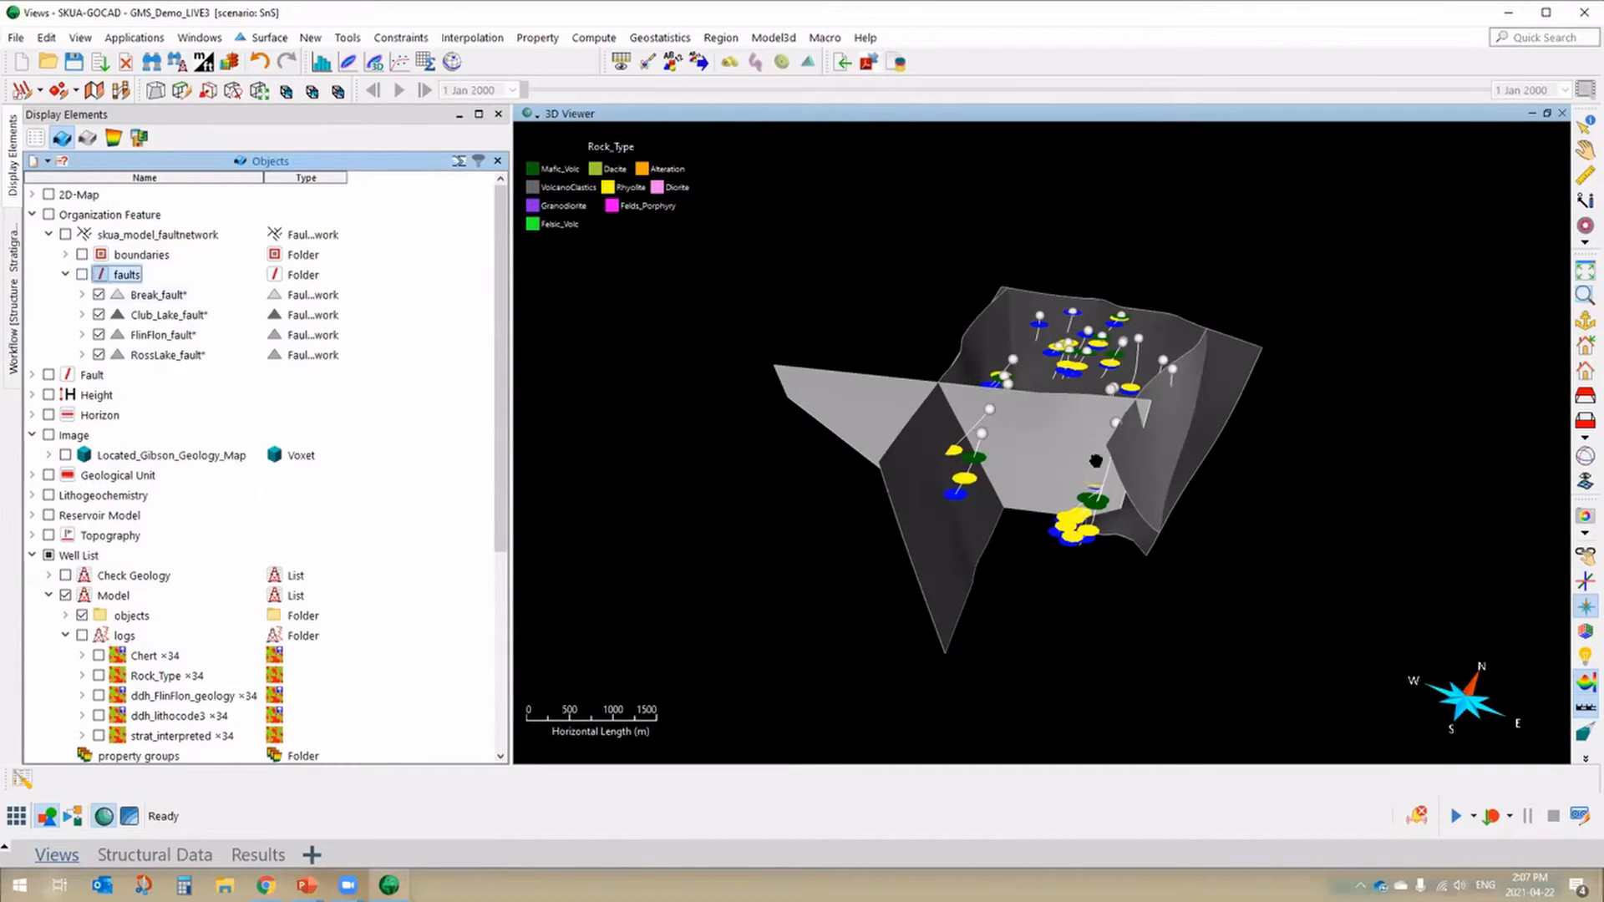
left_click_drag(1088, 463, 800, 459)
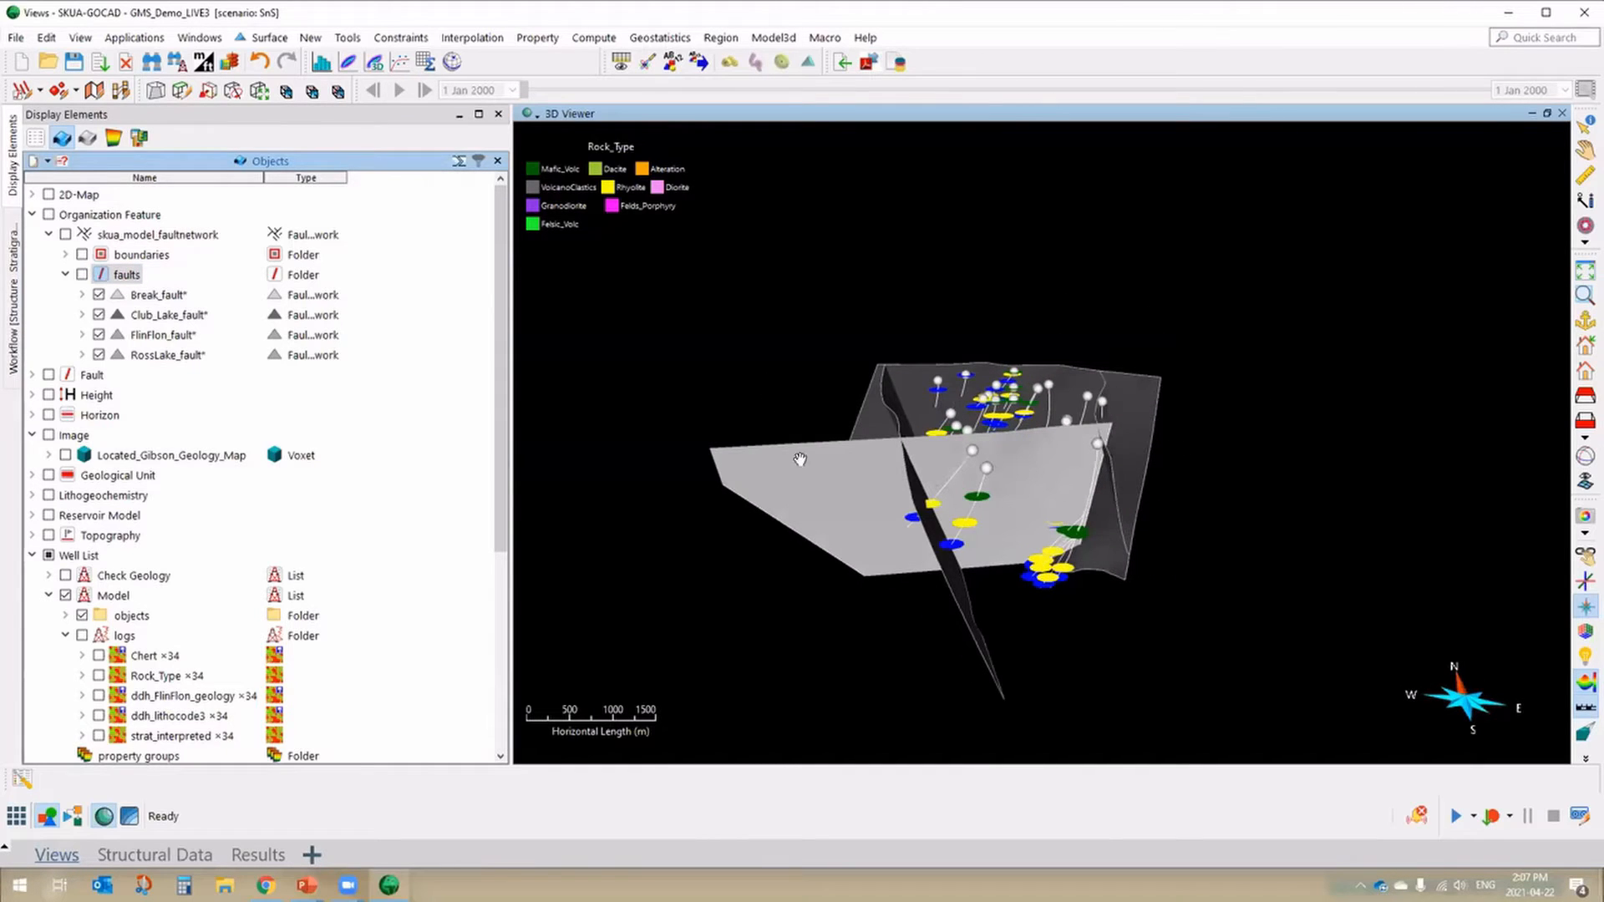
left_click(63, 276)
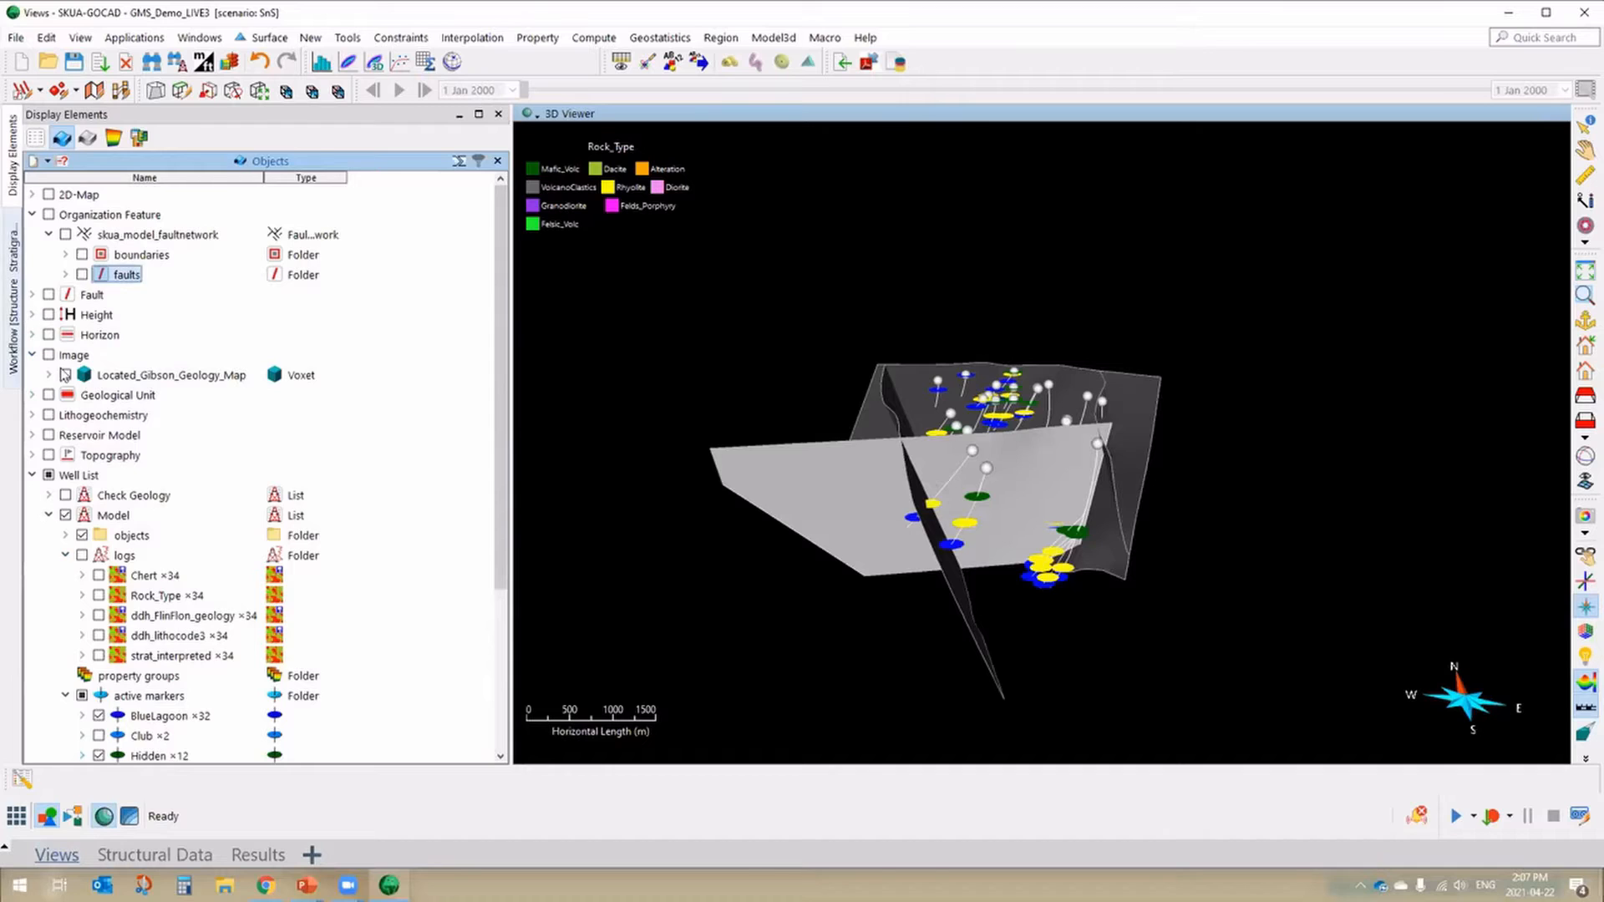
- Return to the Building the Fault Network settings of the SnS workflow beside the modelled faults
left_click(13, 351)
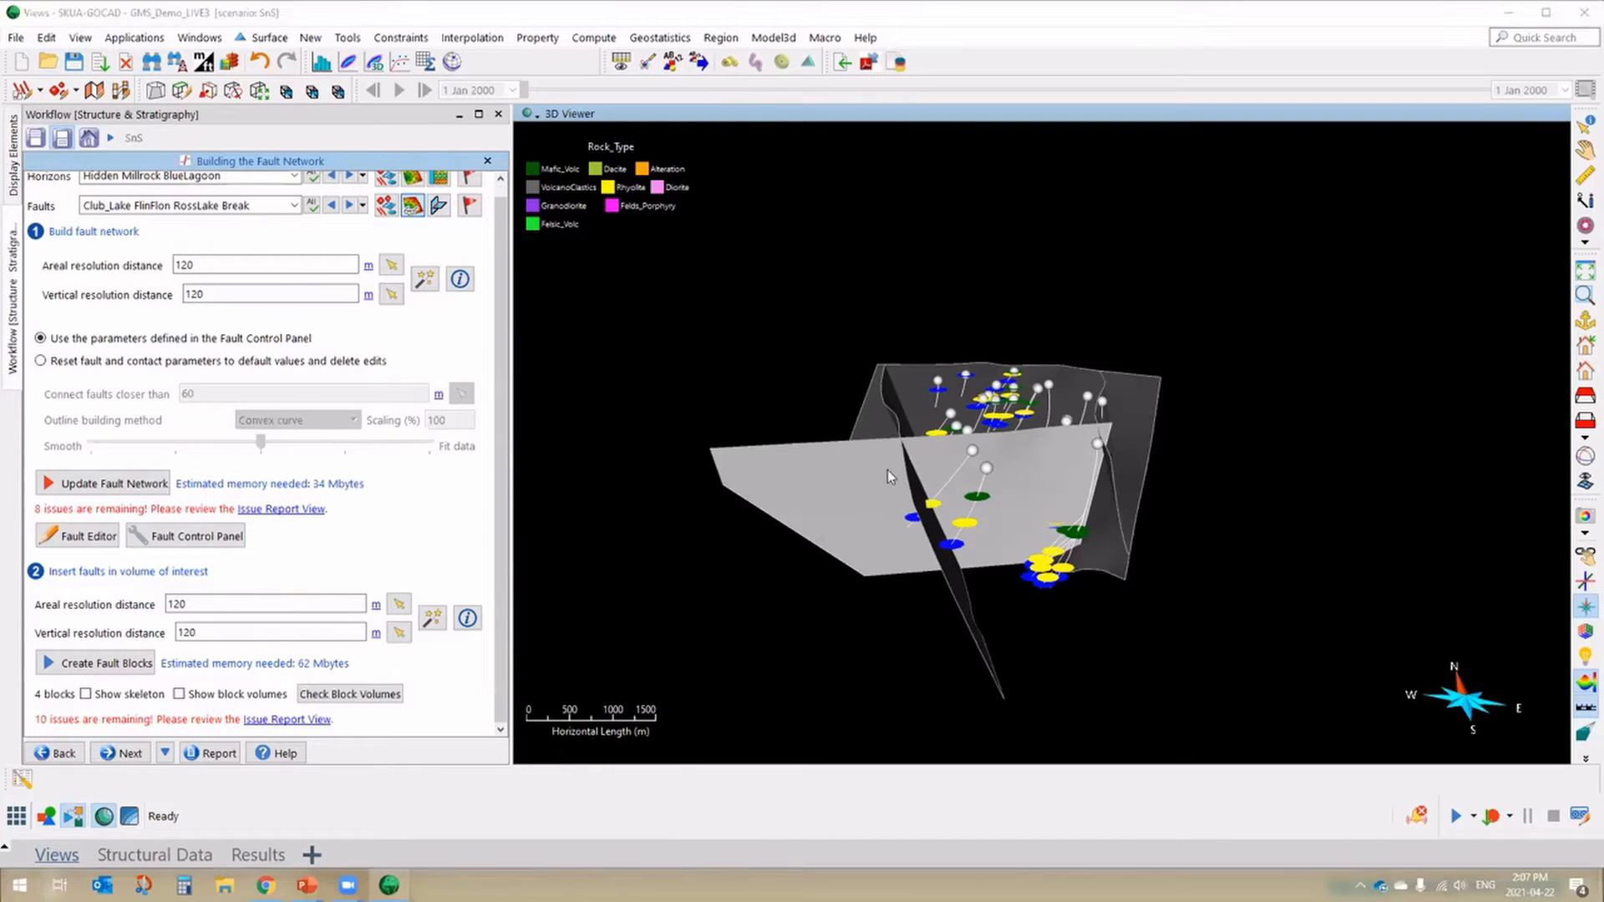
left_click(761, 469)
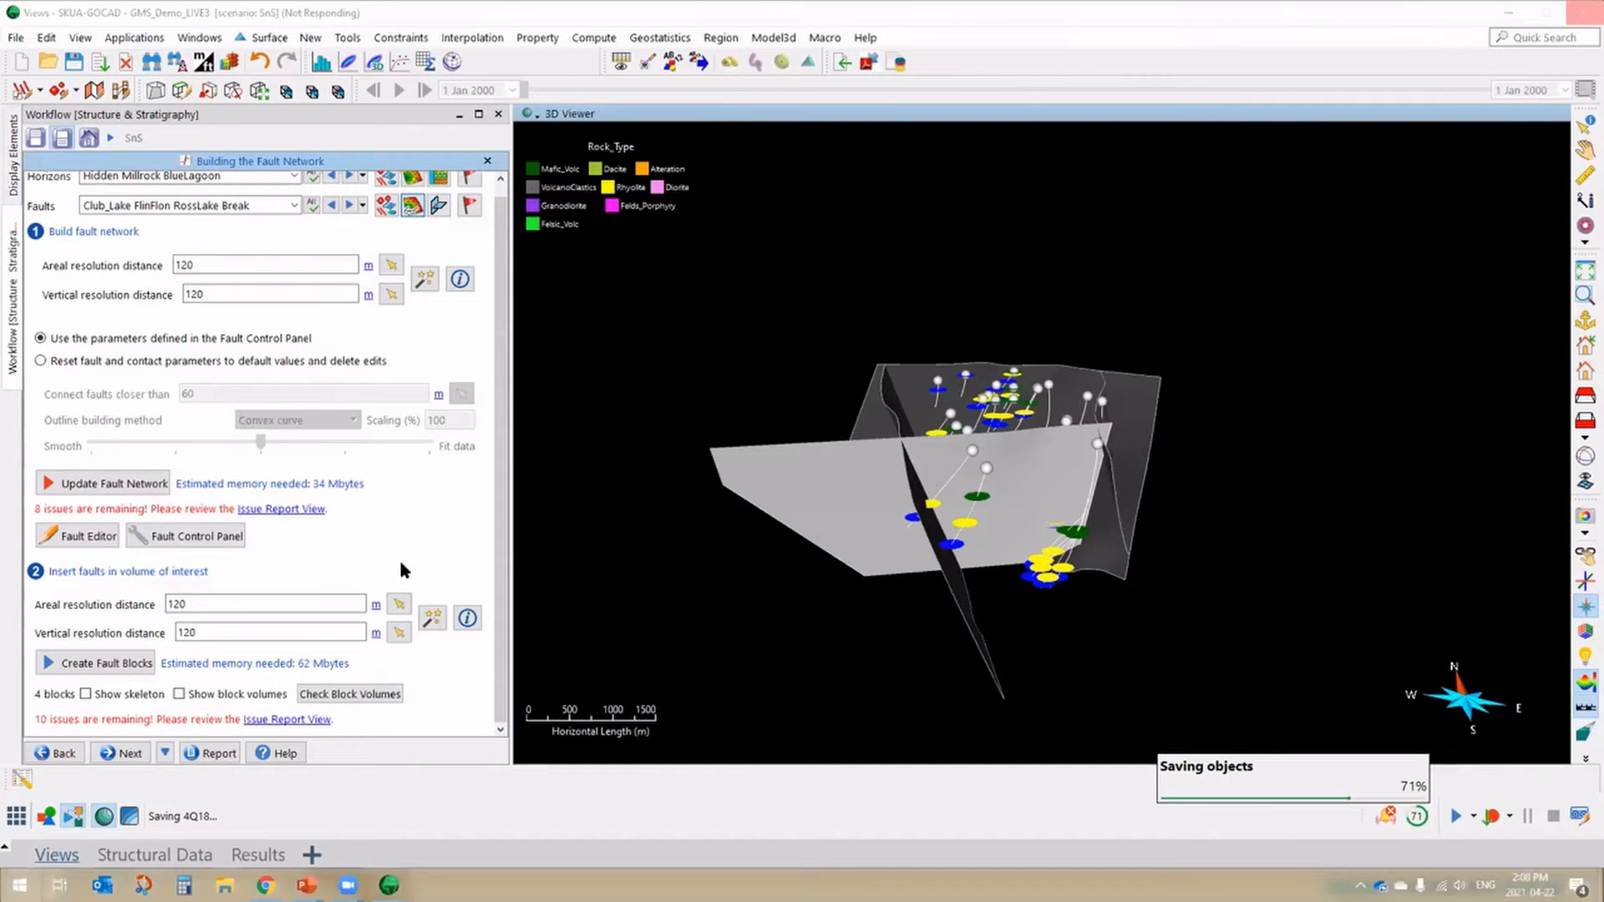
- Start a second SKUA-GOCAD session with the GMS_Demo_LIVE2.prj project, and dismiss the project chooser in the current session
key("super")
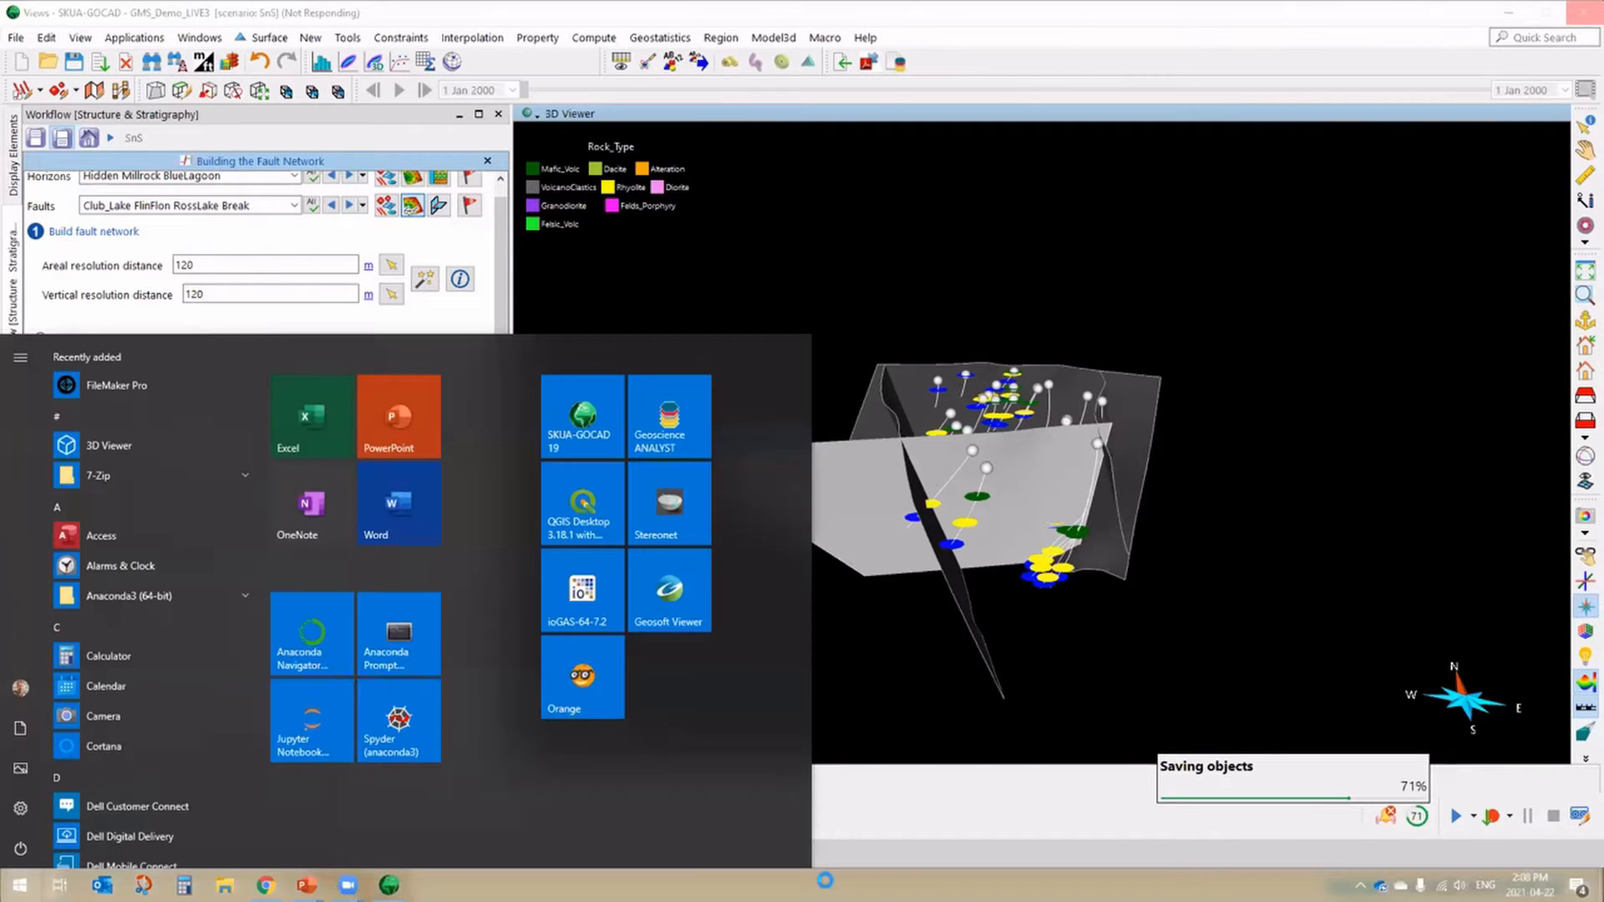
left_click(583, 426)
left_click(1038, 507)
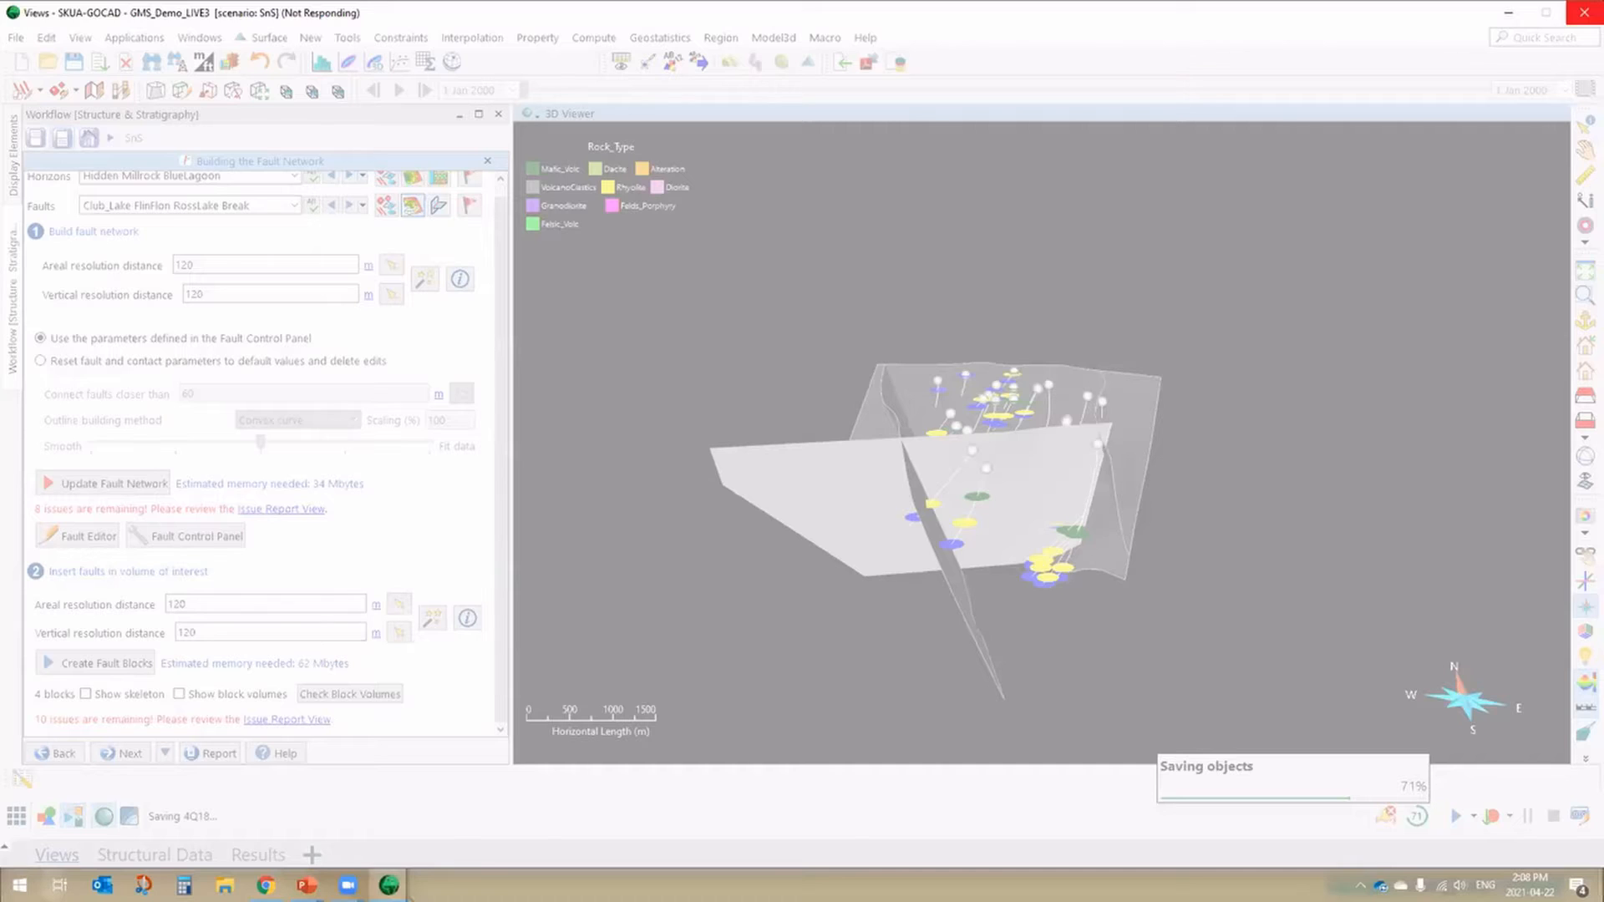
left_click(389, 885)
left_click(470, 836)
double_click(783, 301)
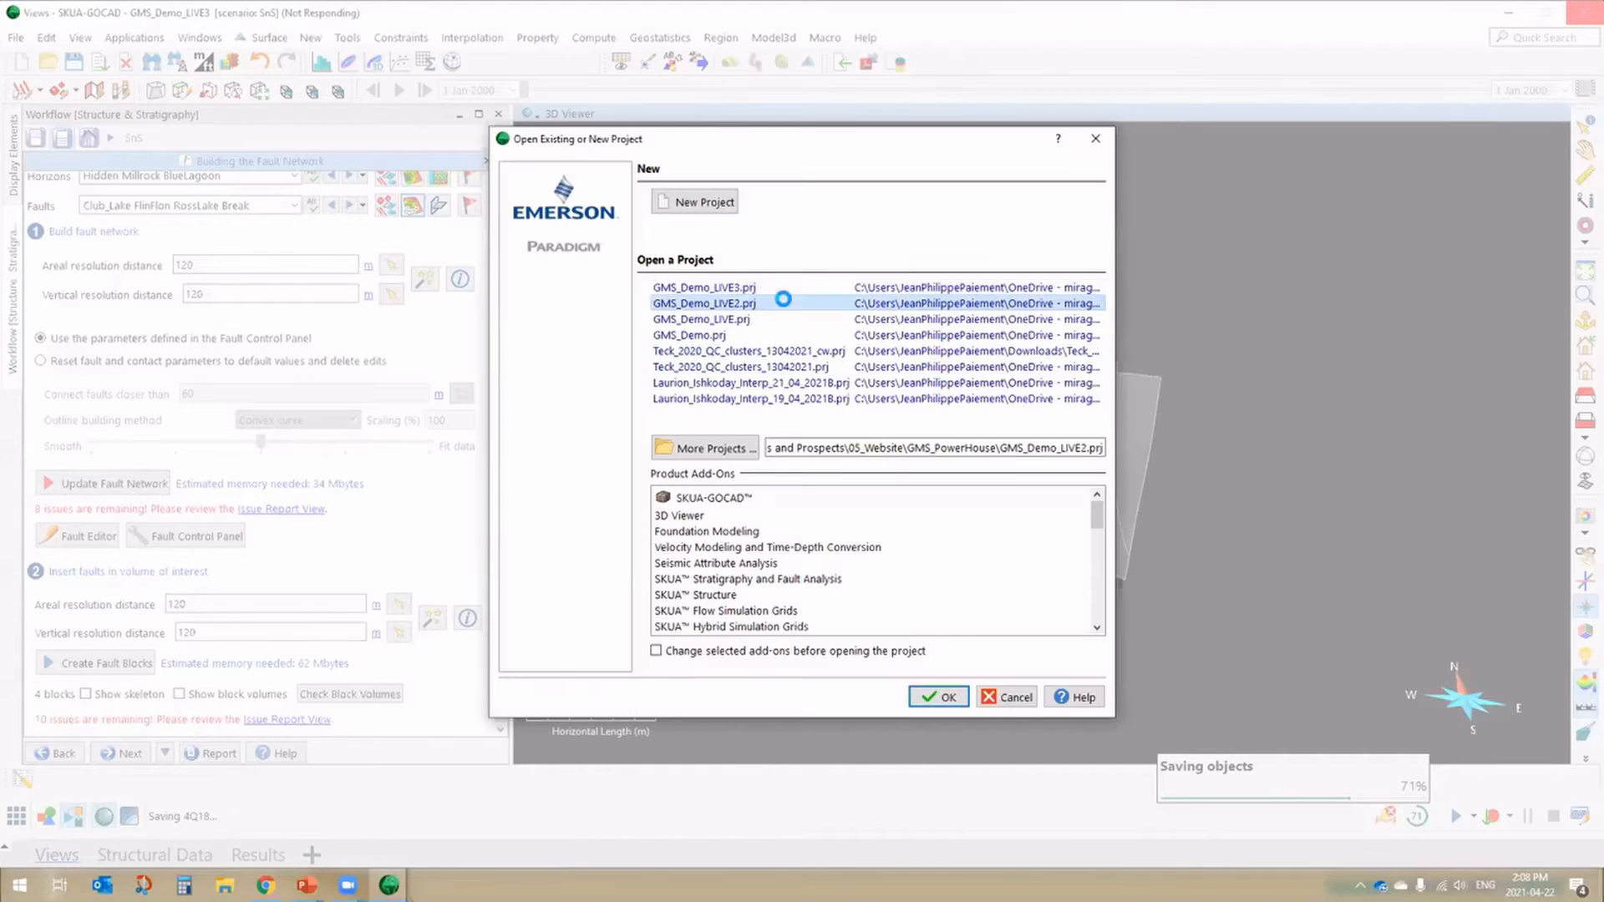
left_click(927, 697)
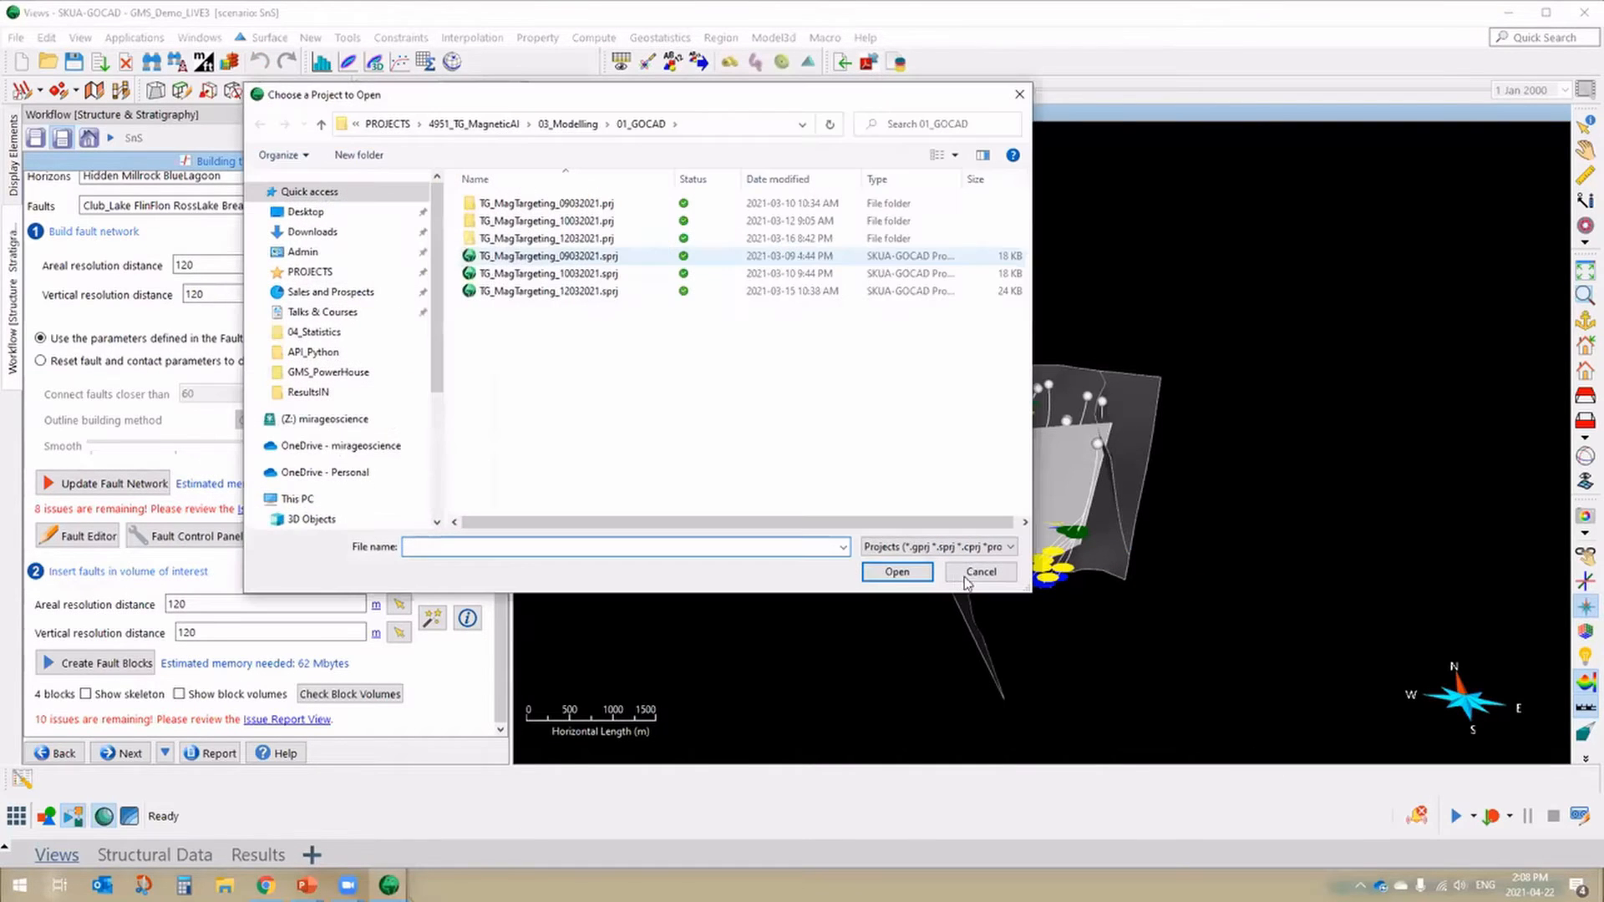
left_click(975, 569)
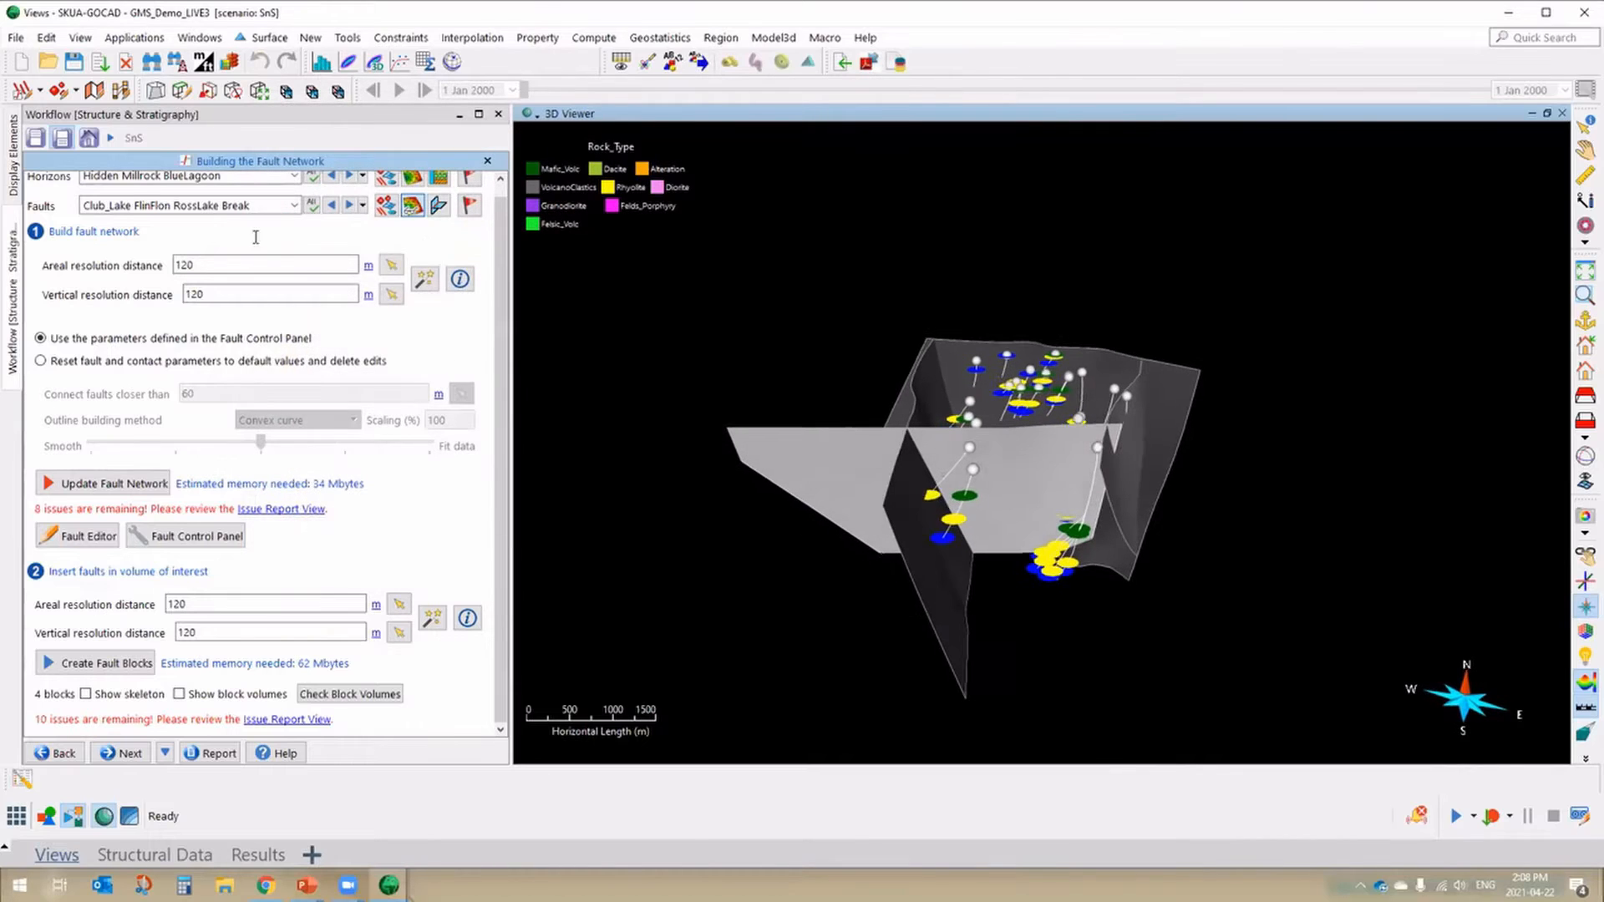
- Show the MillrockSKUA surface of the Millrock horizon together with the fault network and view it from another angle
left_click(12, 159)
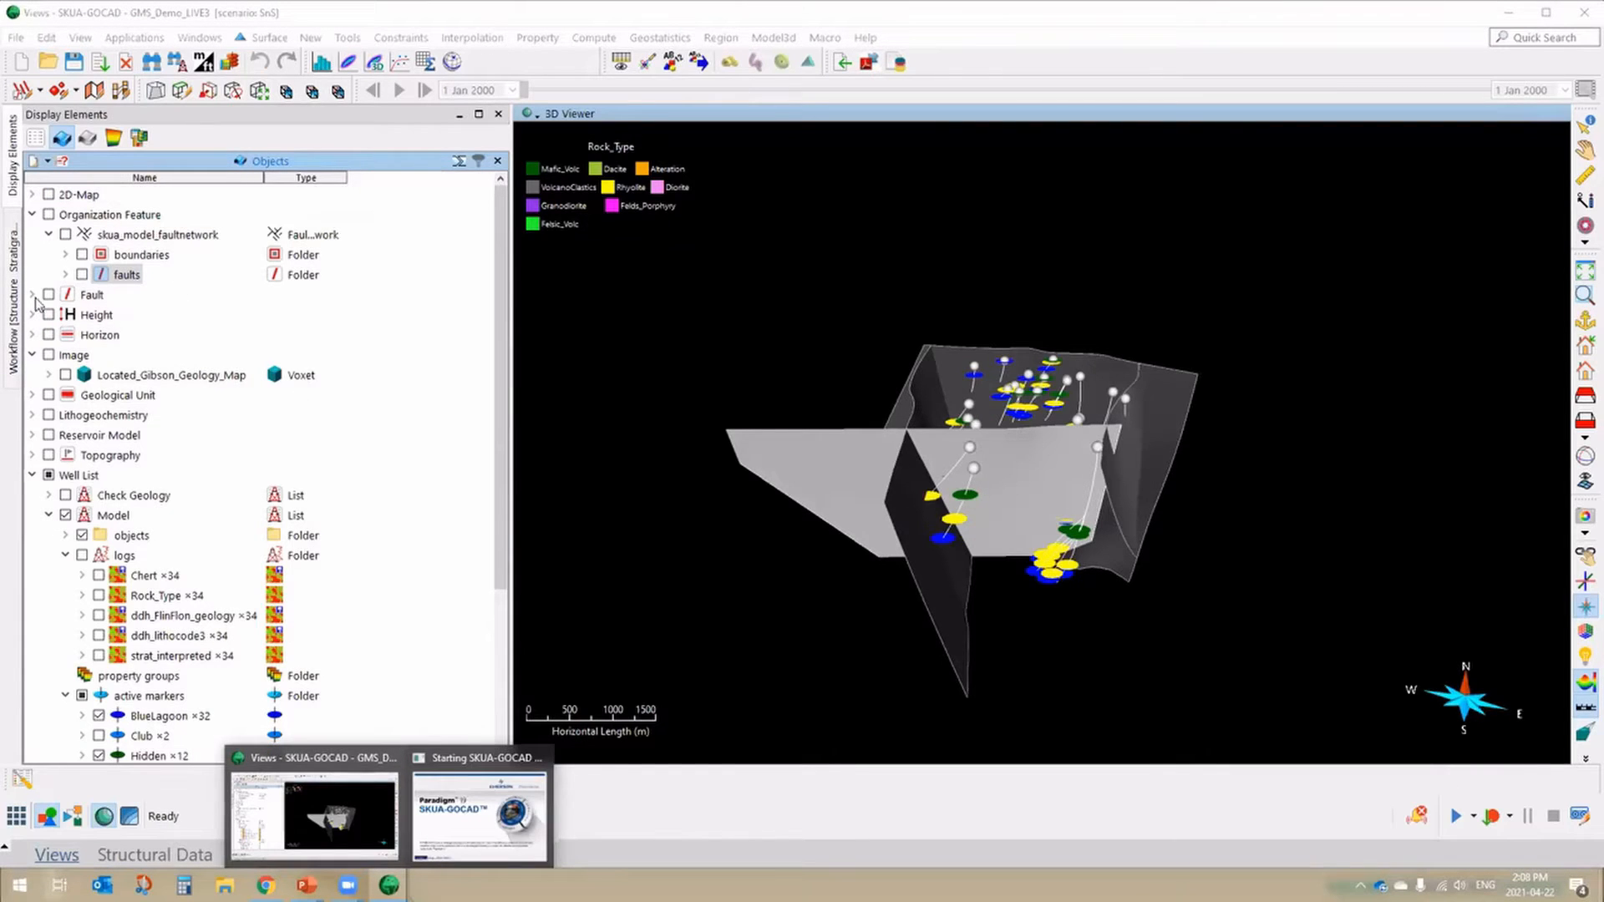
left_click(32, 335)
left_click(49, 395)
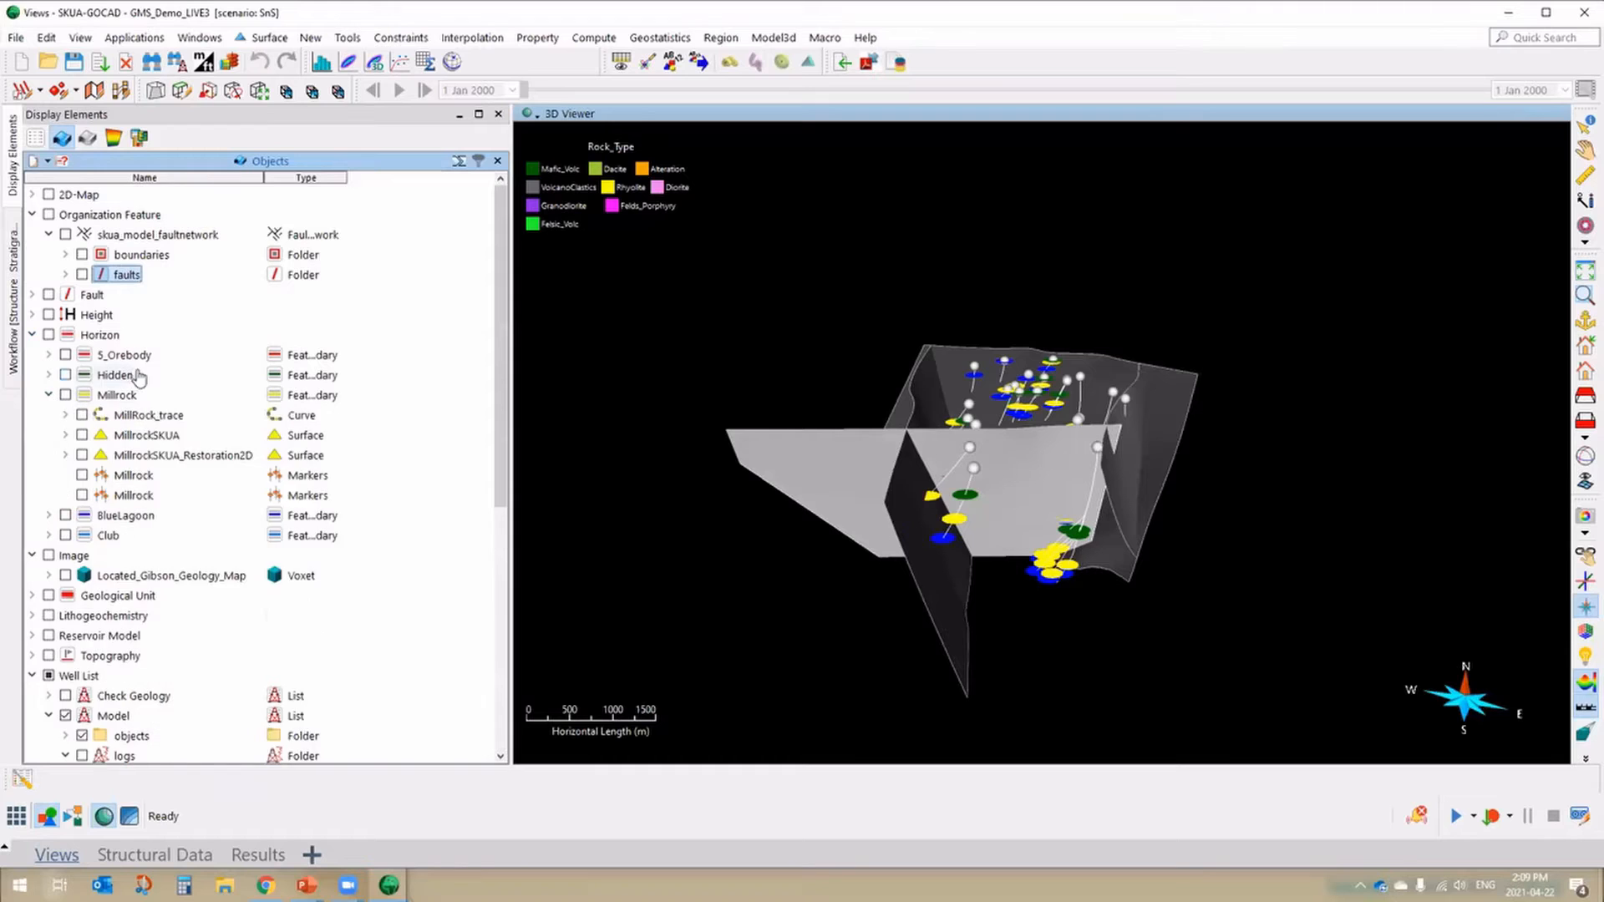
scroll(107, 388, "down", 1)
left_click(82, 376)
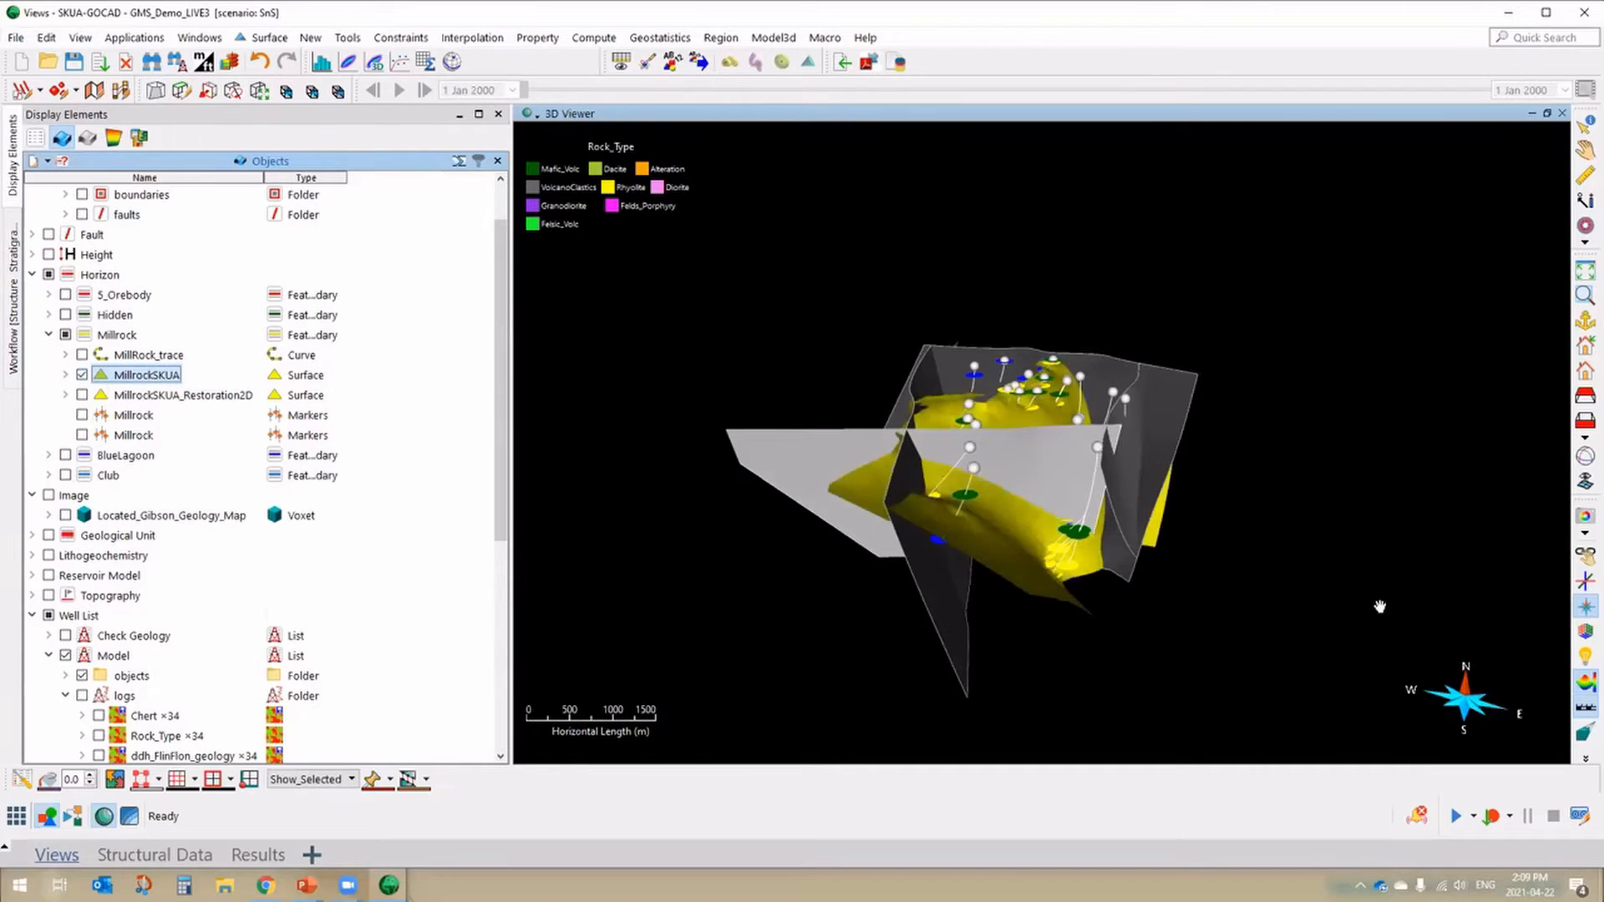
left_click_drag(1378, 603, 1207, 568)
right_click(542, 318)
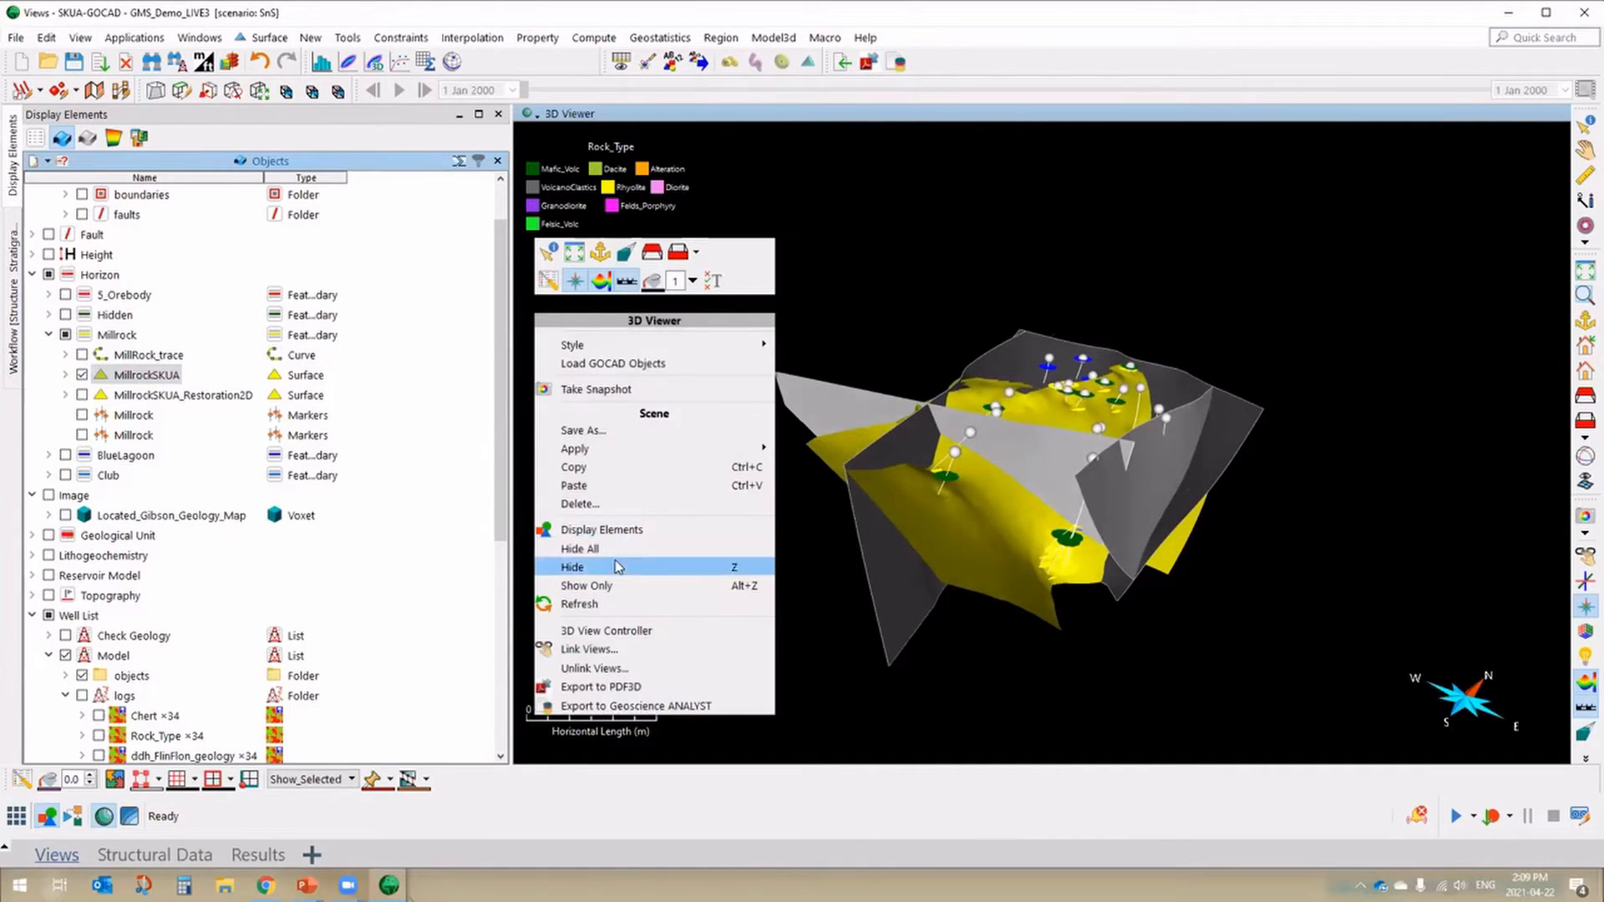
left_click(810, 276)
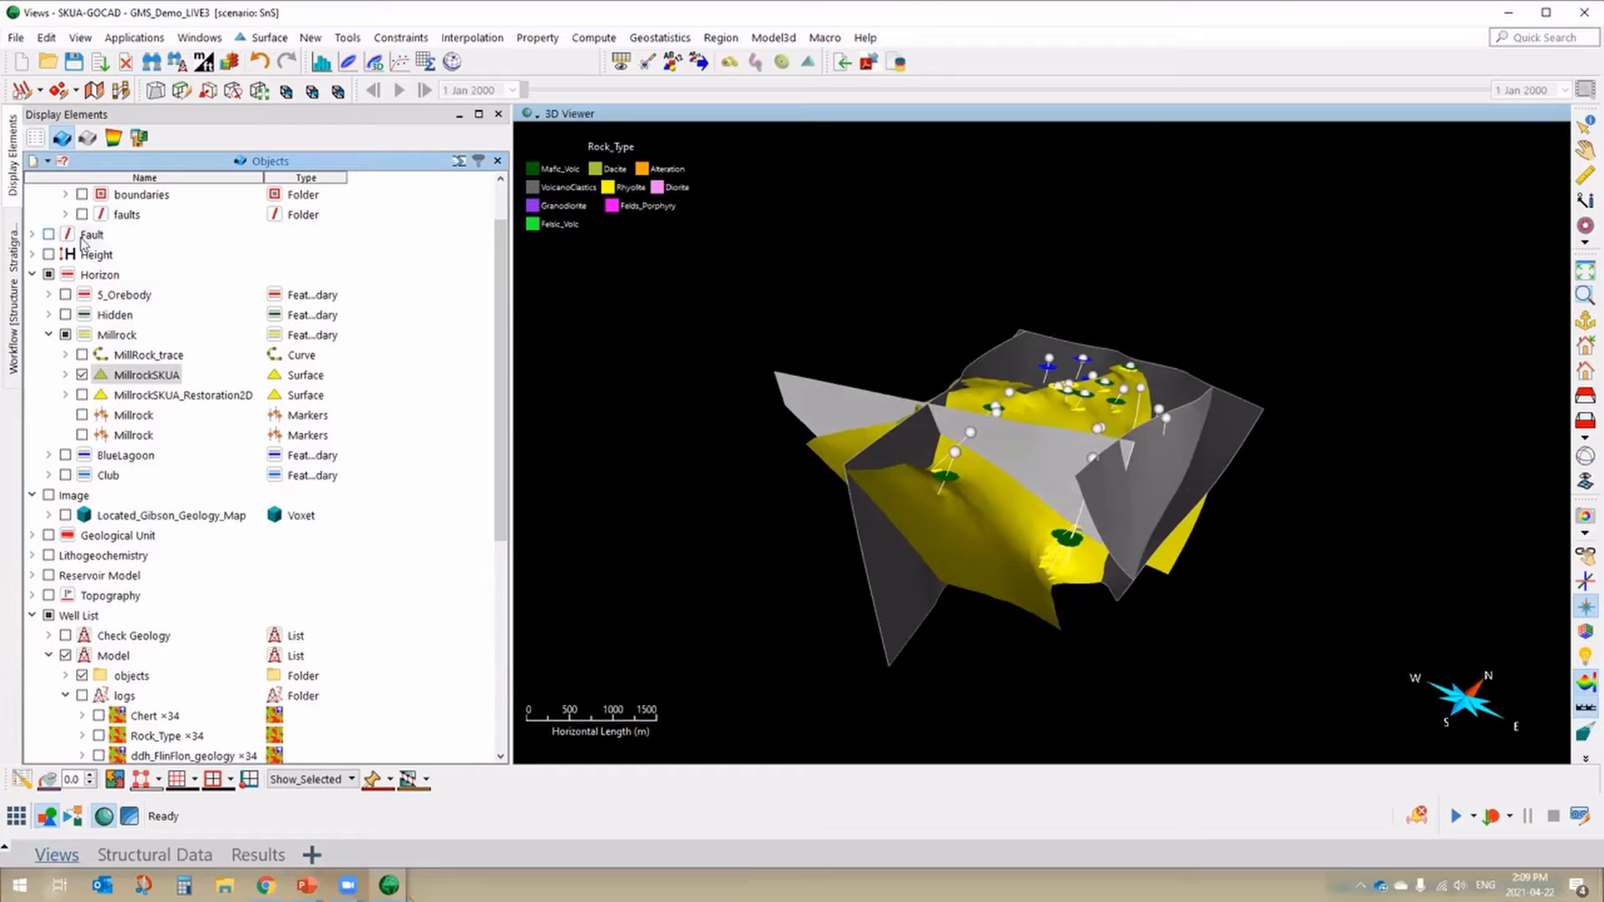
- Hide all objects in the 3D view and redisplay only the Model well list with its markers
scroll(83, 243, "up", 1)
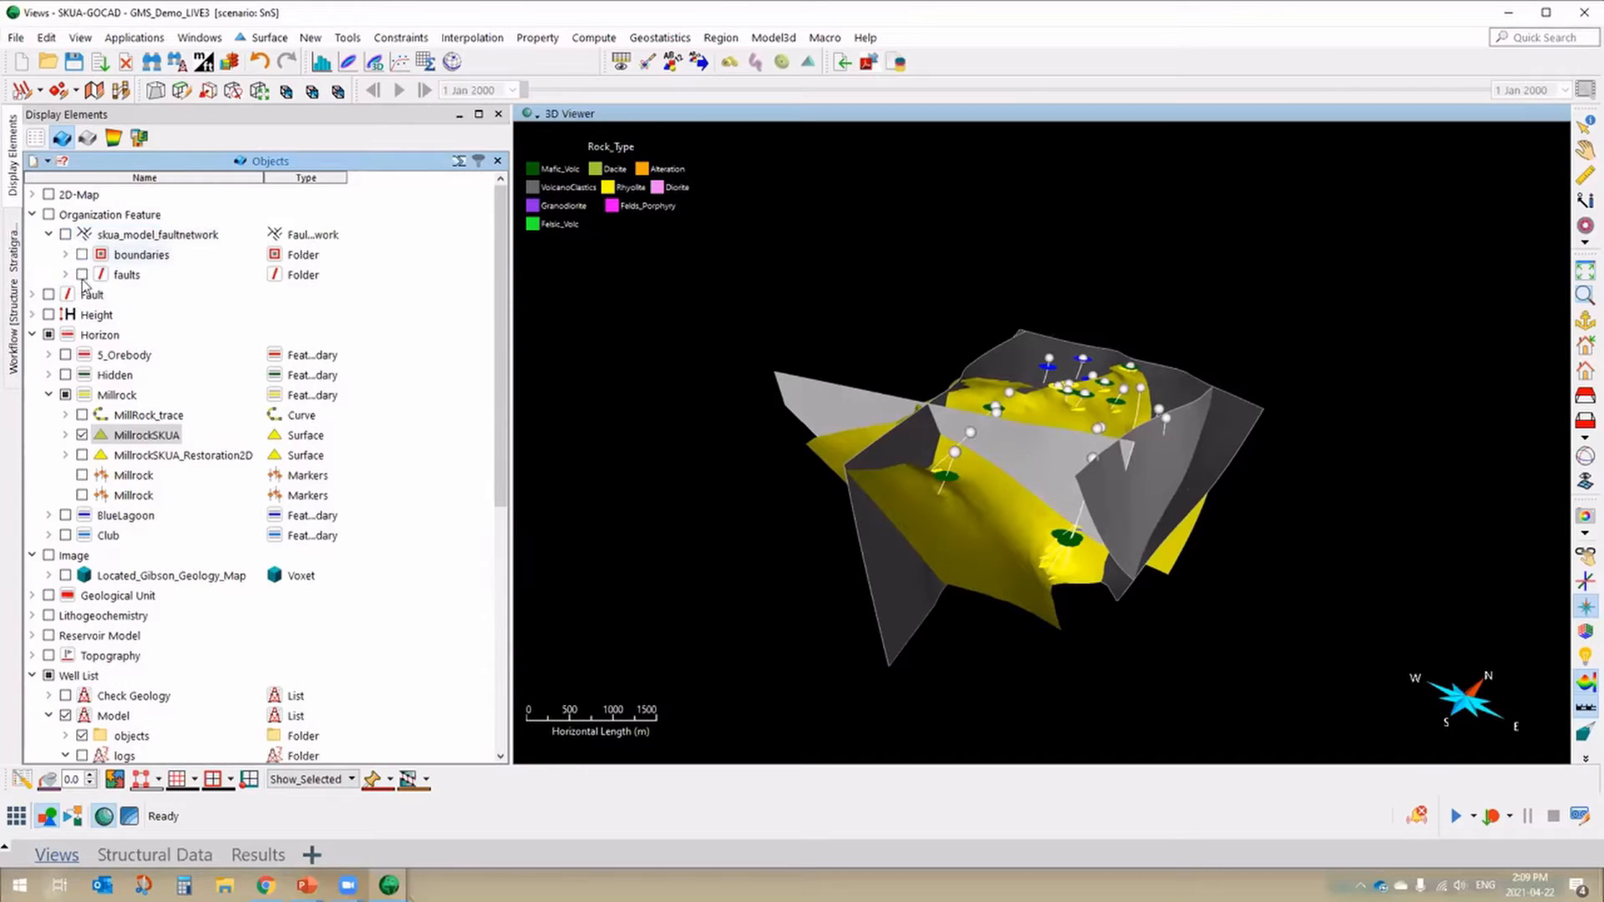
left_click(32, 215)
left_click(84, 234)
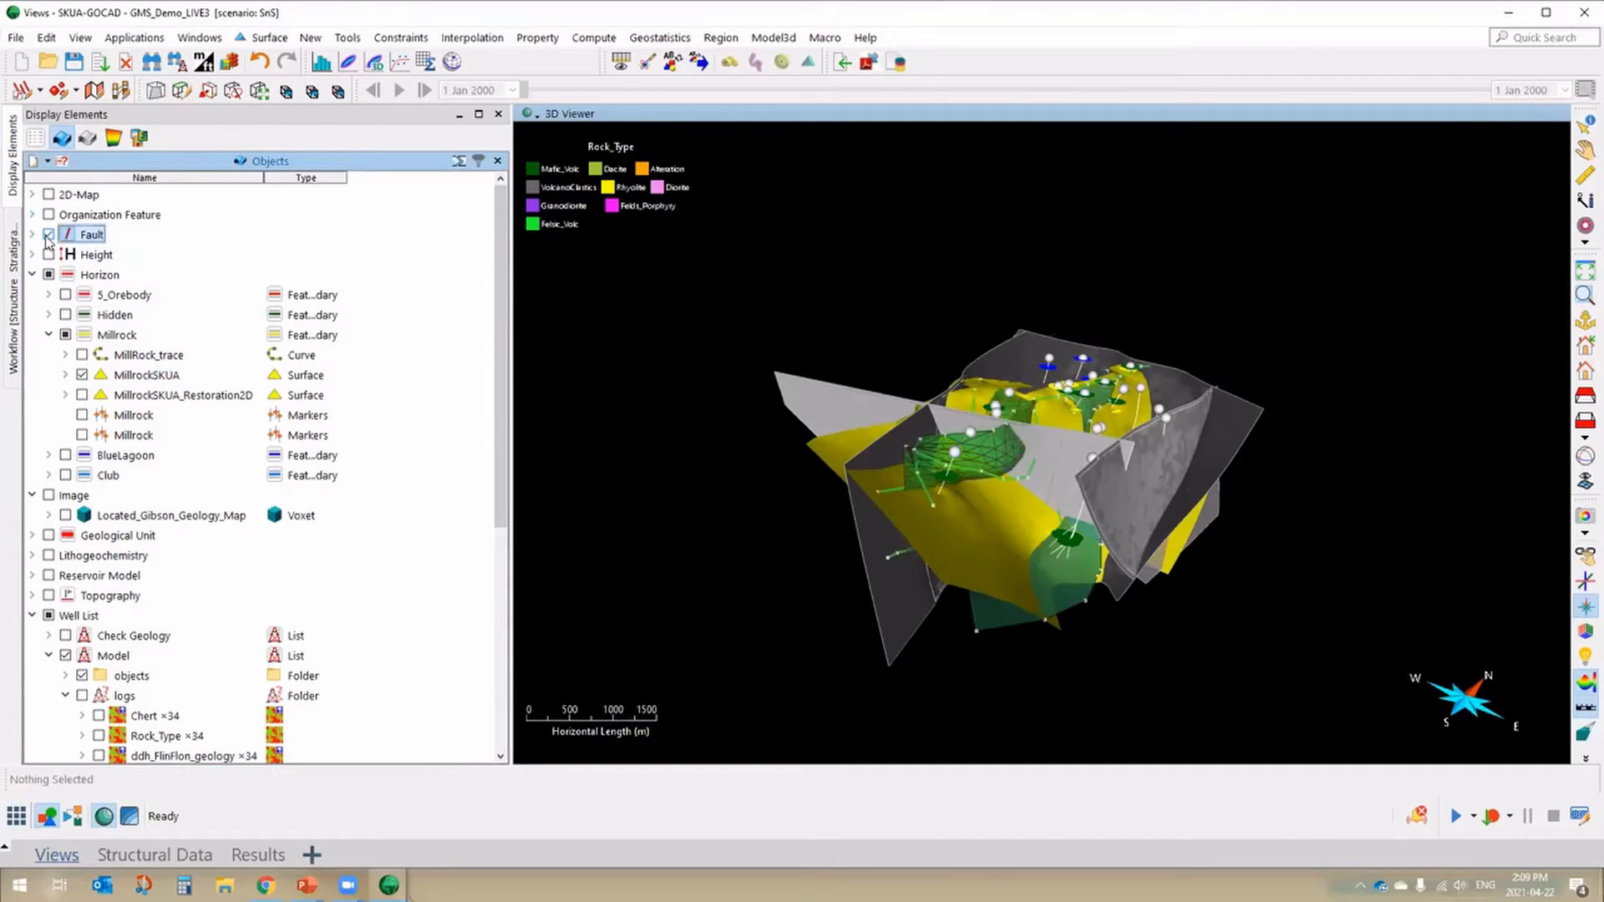
right_click(652, 345)
left_click(740, 589)
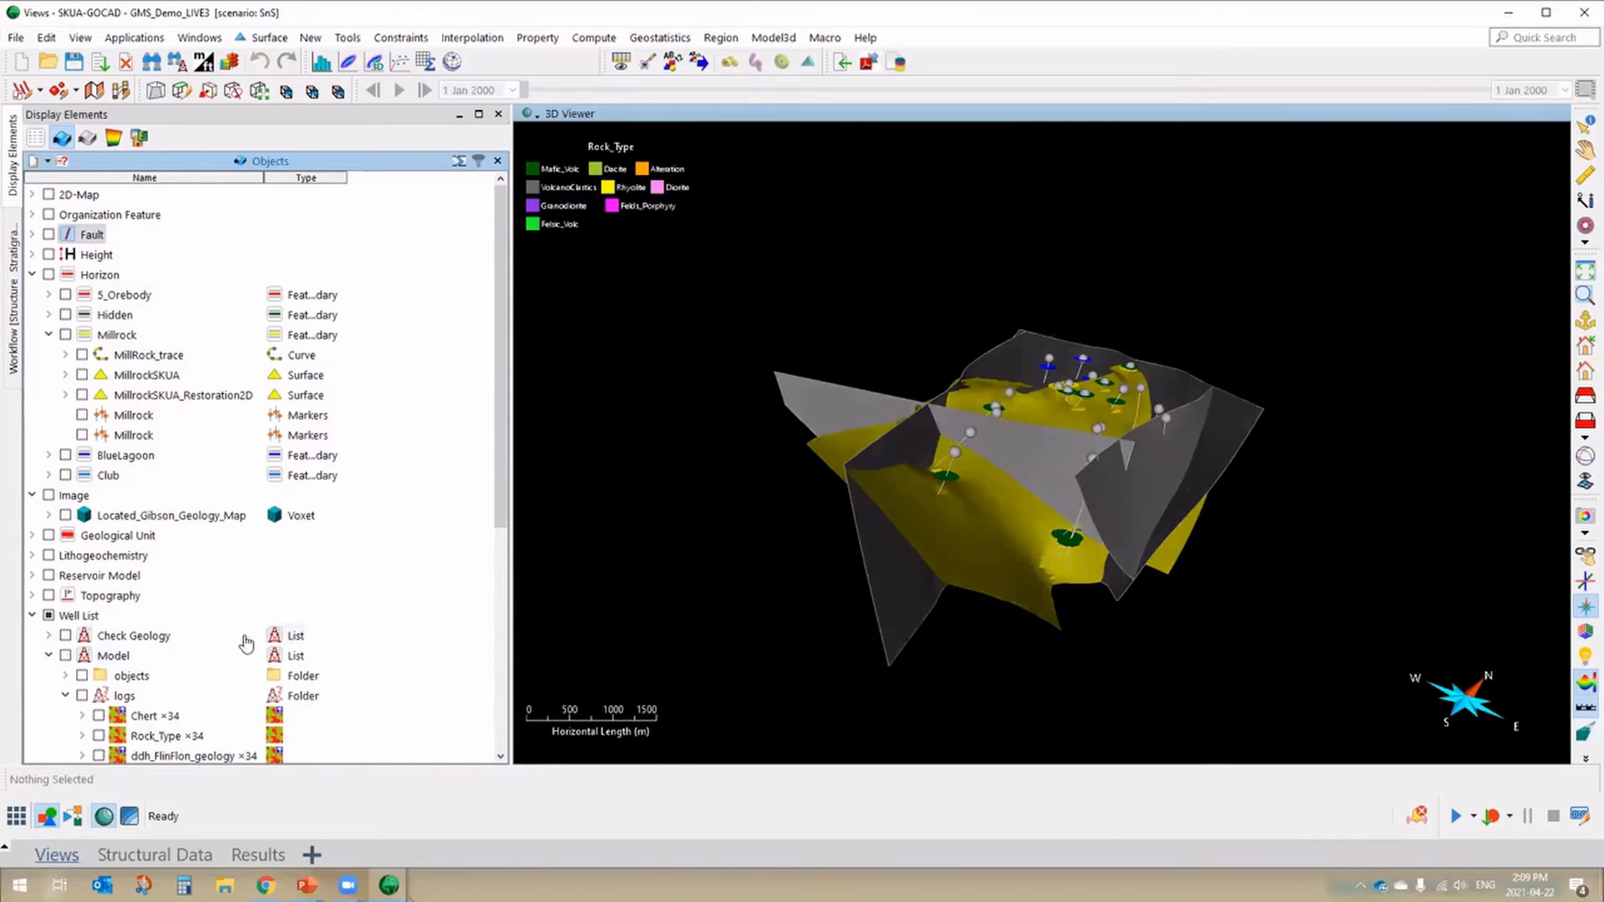
scroll(151, 585, "down", 2)
left_click(65, 535)
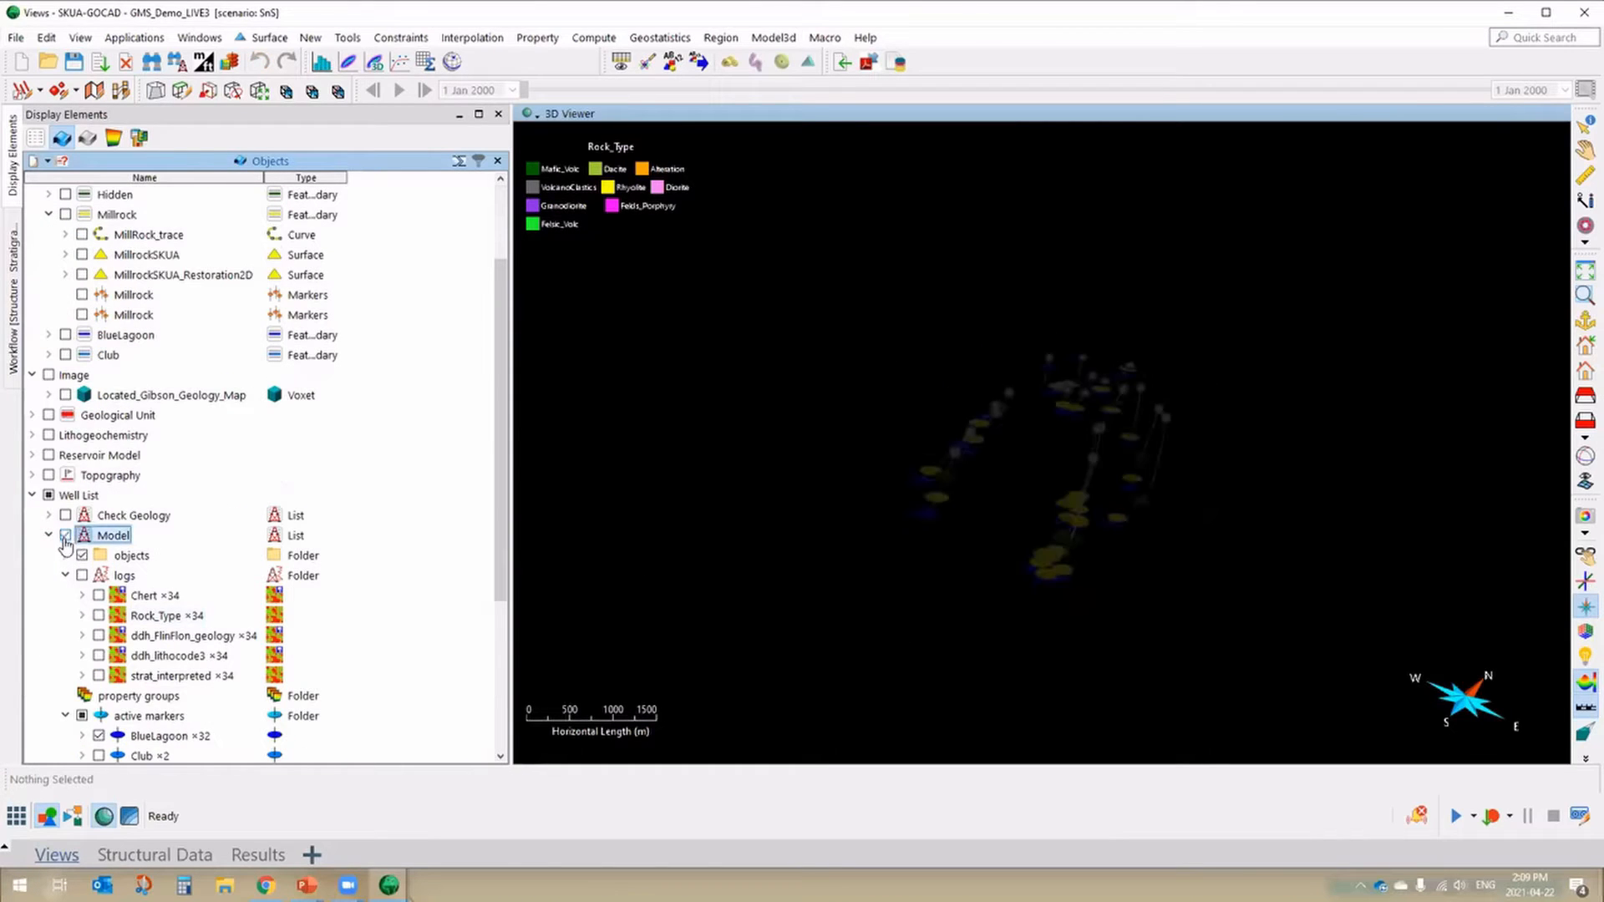
scroll(127, 382, "up", 2)
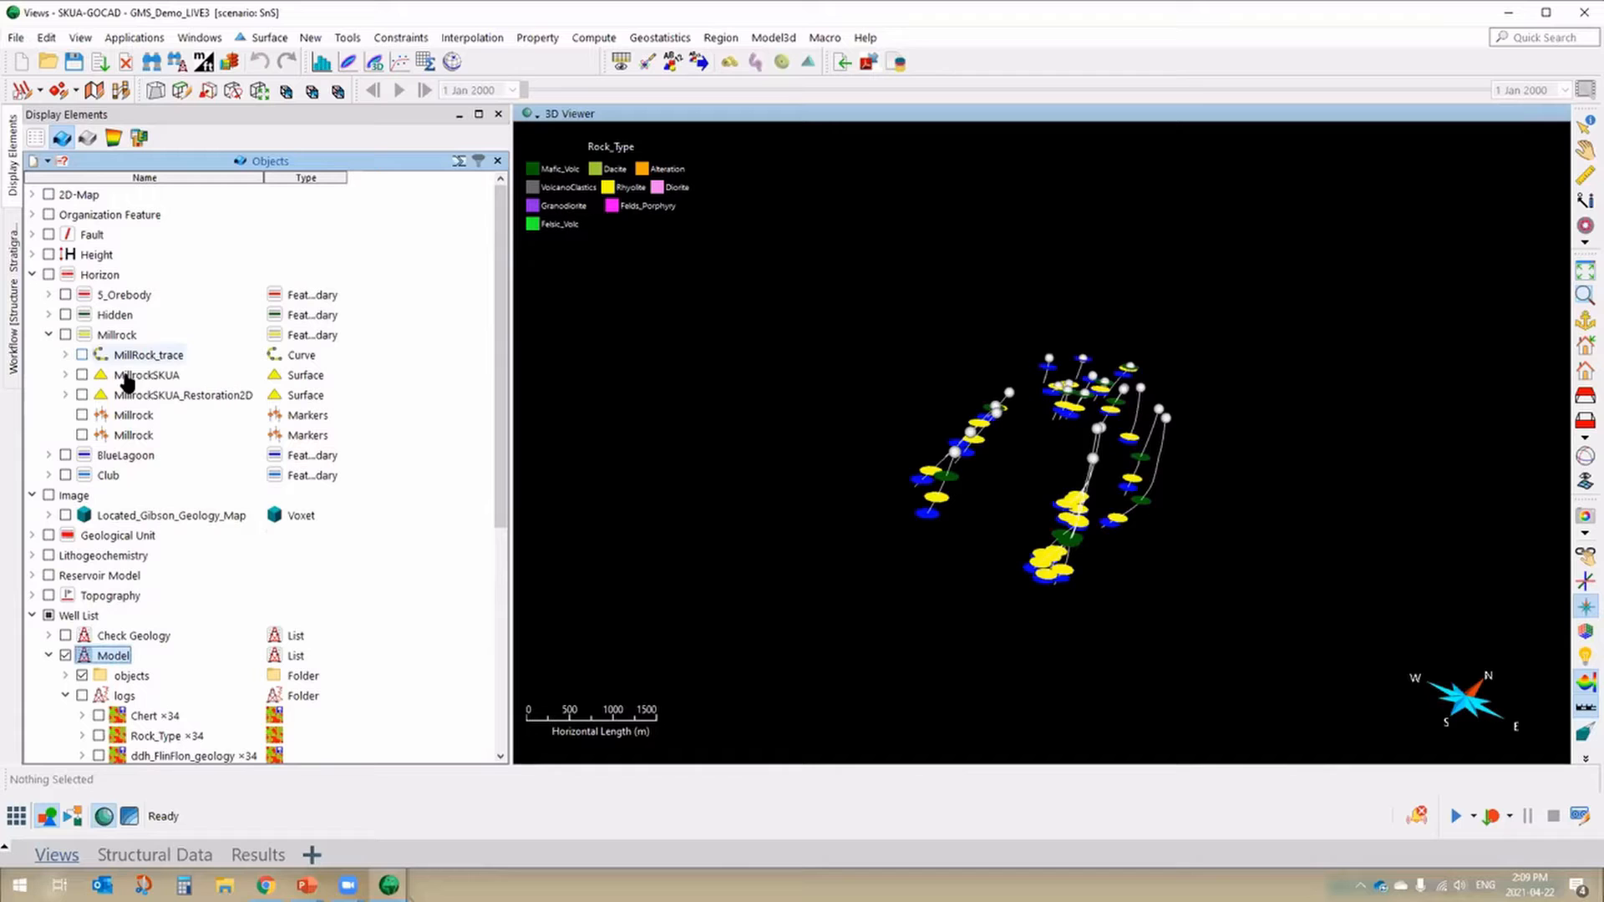
- Display the MillrockSKUA surface and the HiddenSKUA surface of the Hidden horizon alongside the wells
left_click(82, 394)
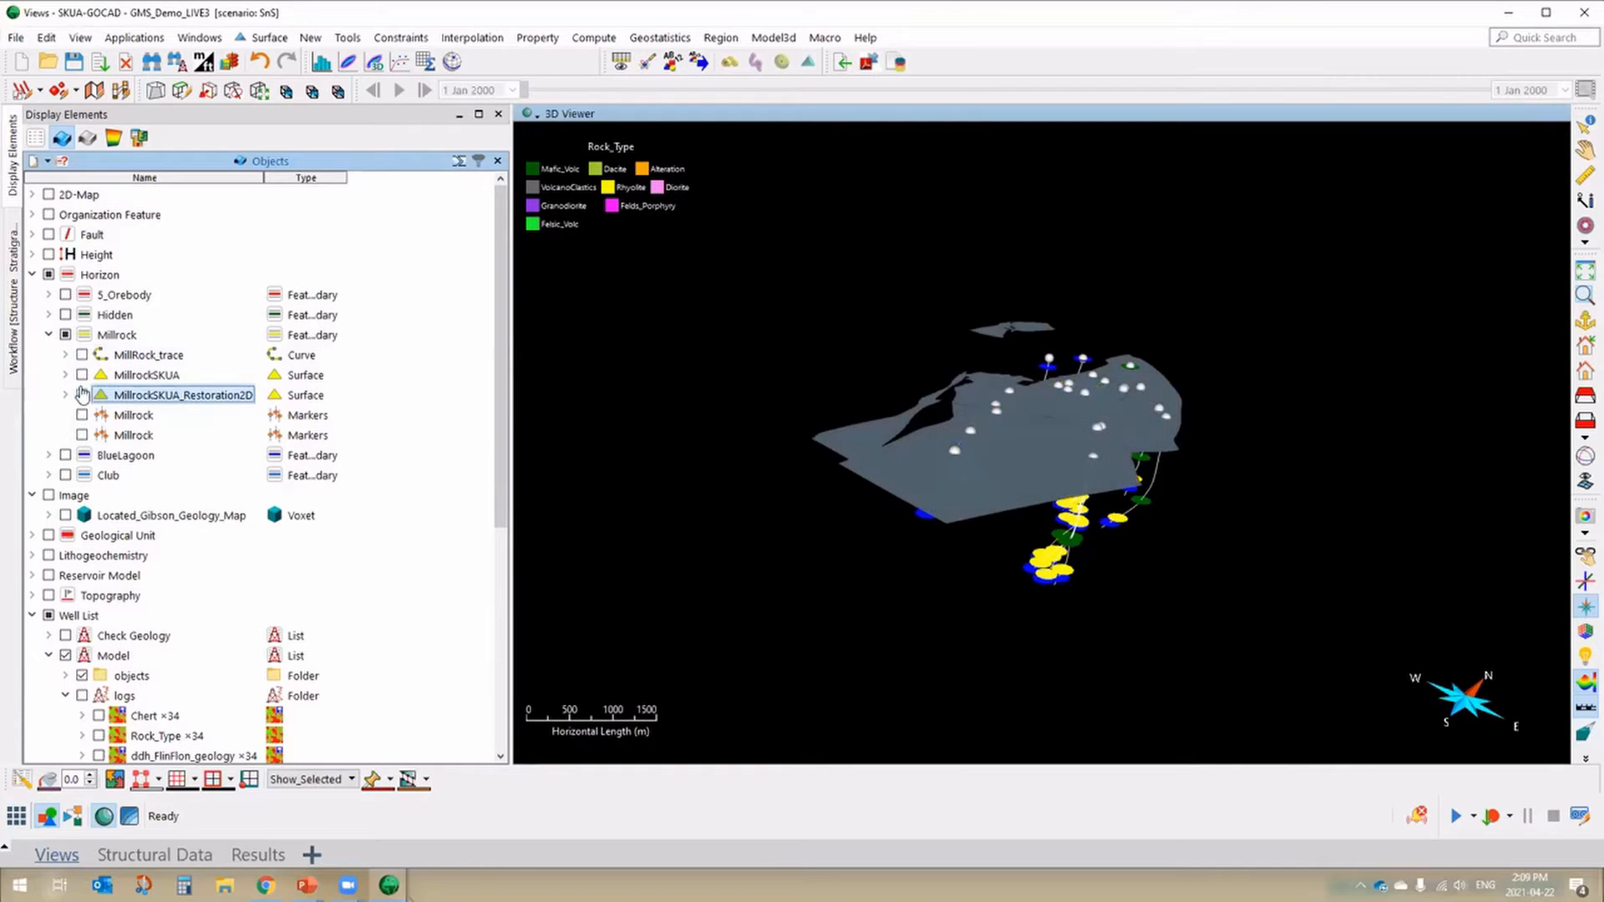
left_click(82, 394)
left_click(82, 375)
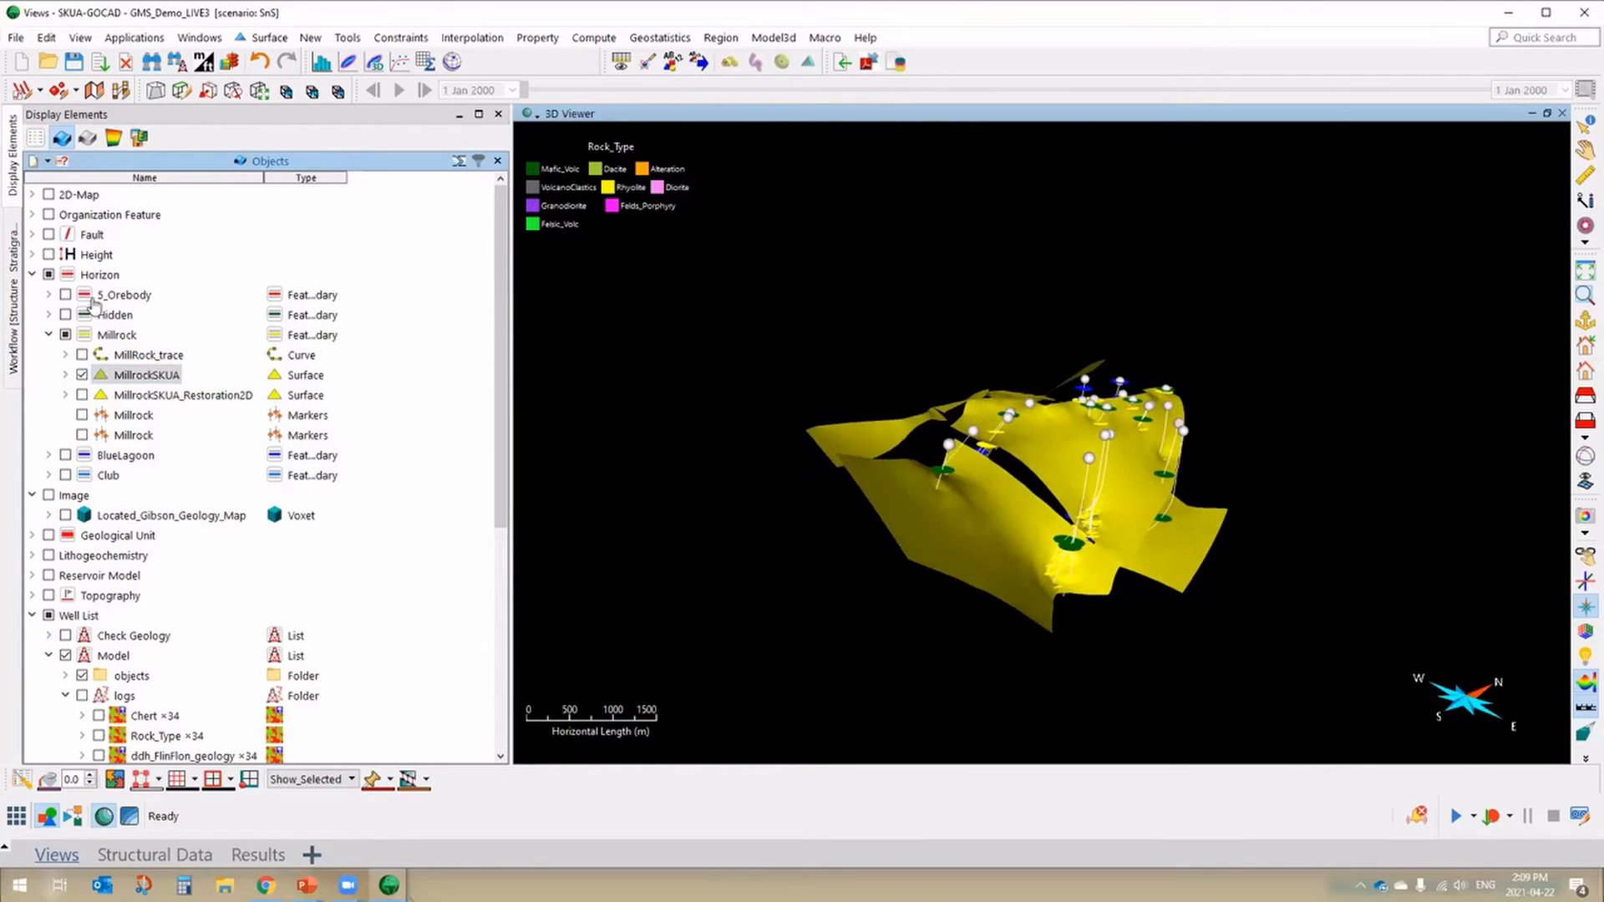
left_click(48, 315)
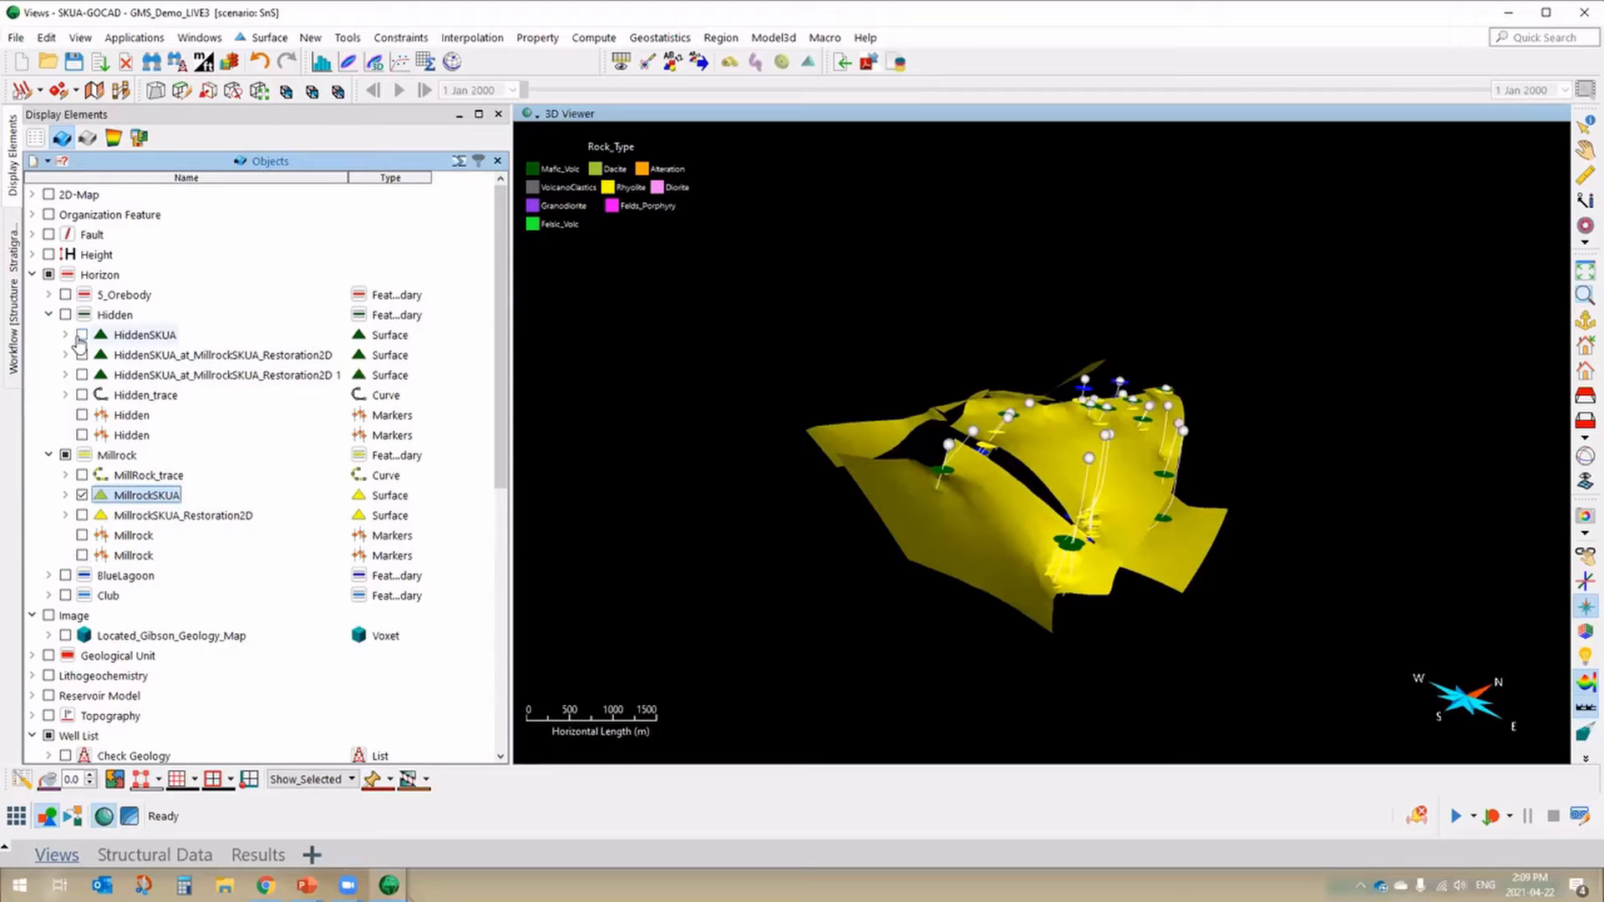
left_click(82, 335)
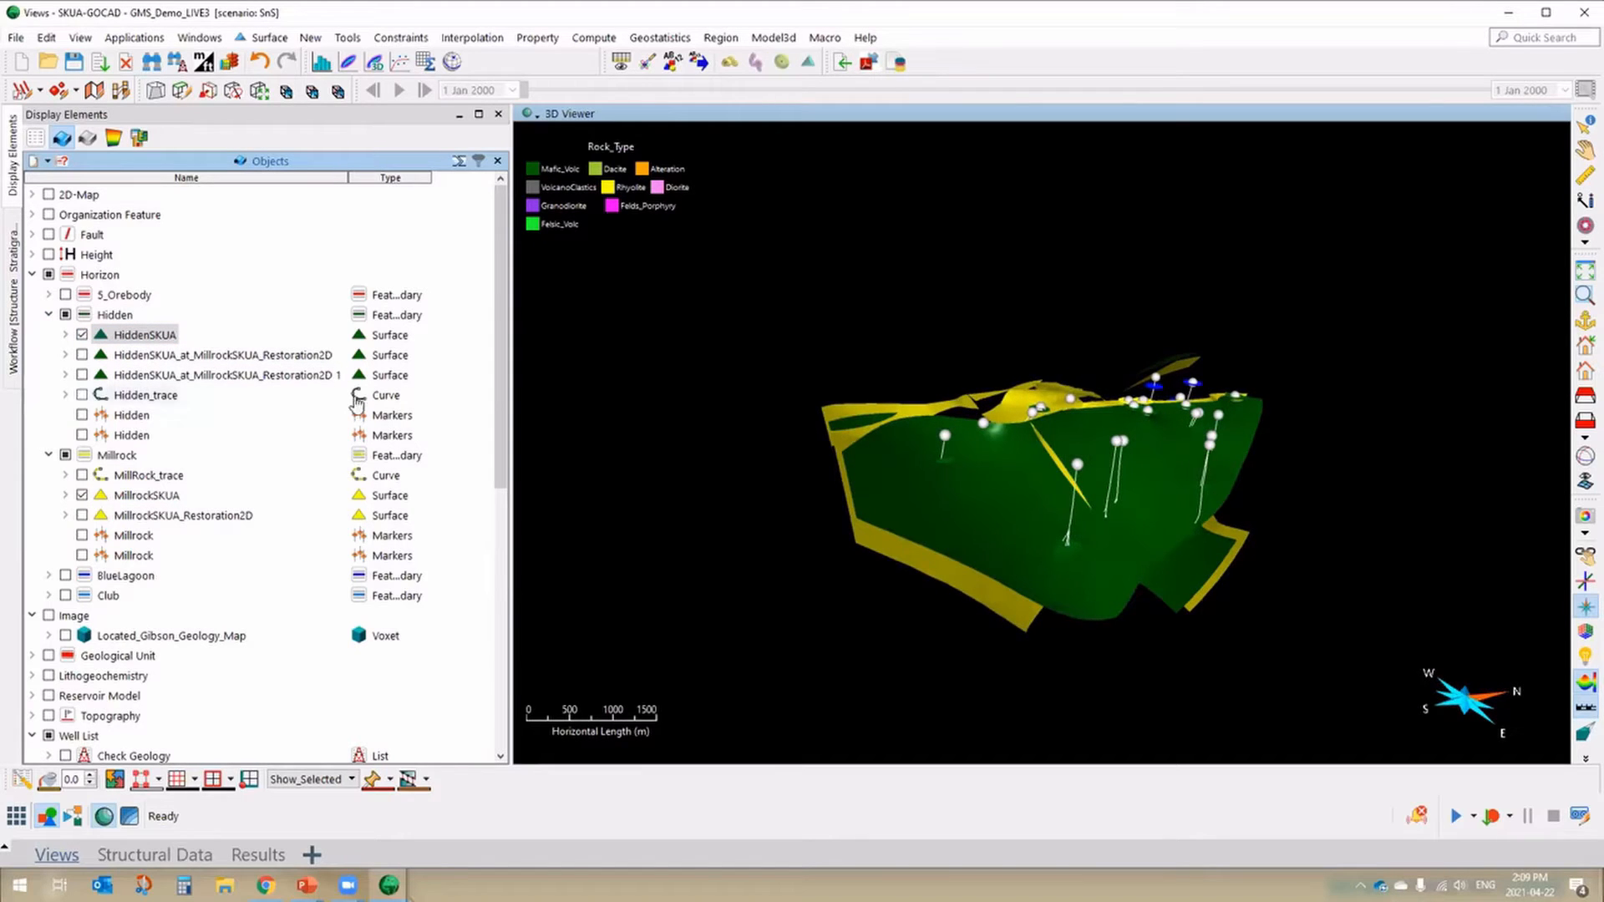
- Turn on the border lines for both HiddenSKUA and MillrockSKUA and look at the surfaces up close
left_click(172, 498)
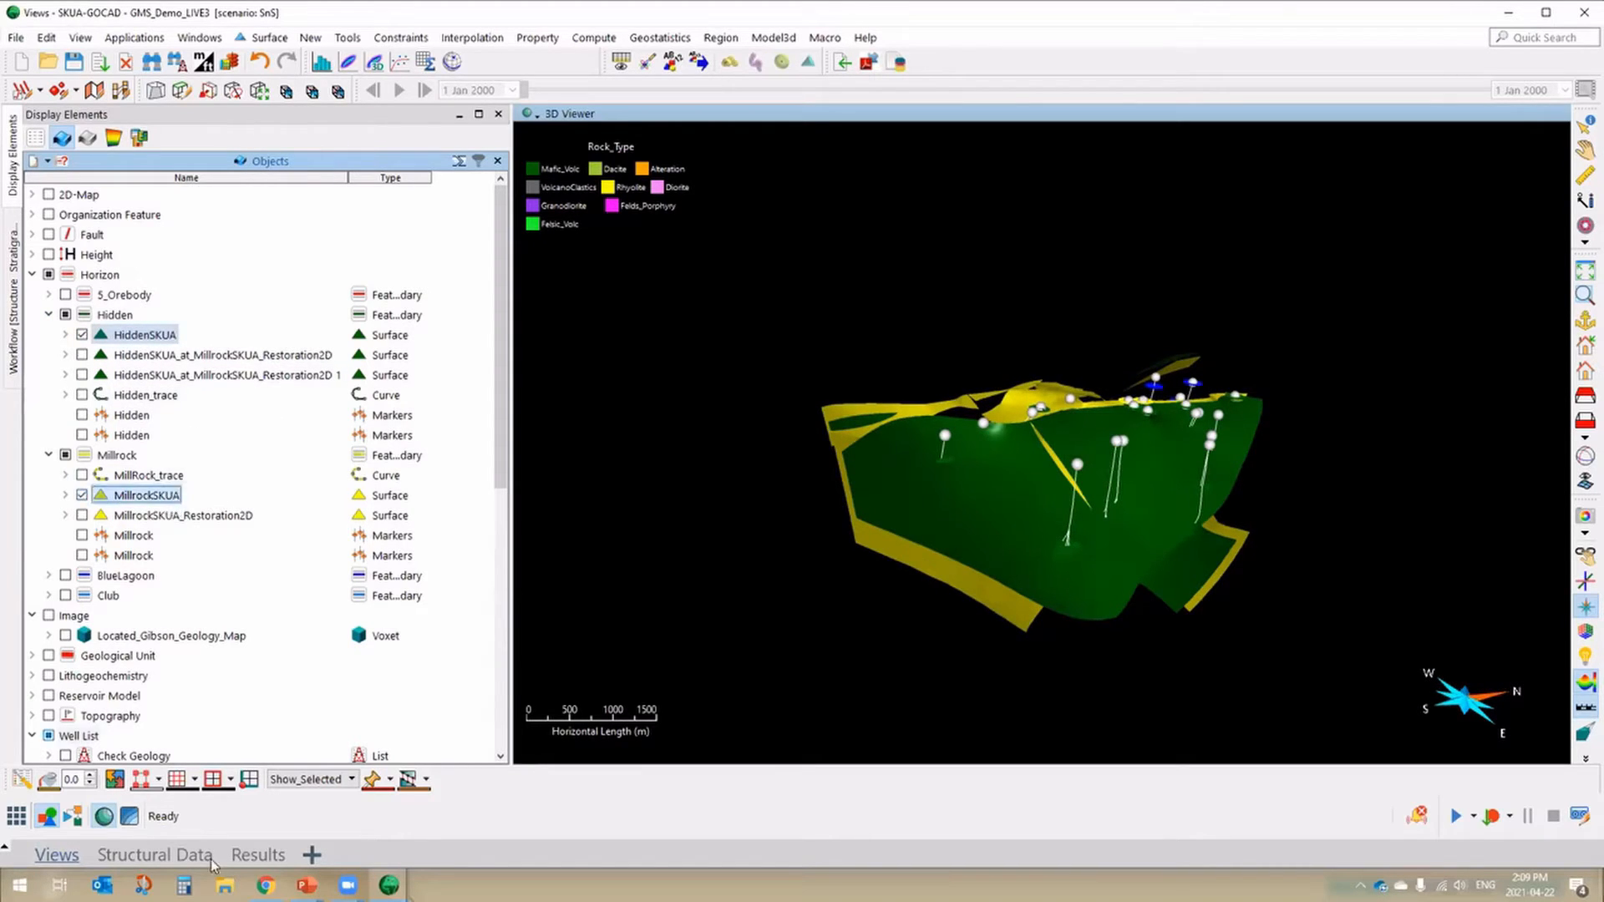
left_click(209, 788)
scroll(1107, 568, "up", 3)
left_click_drag(1157, 648, 843, 352)
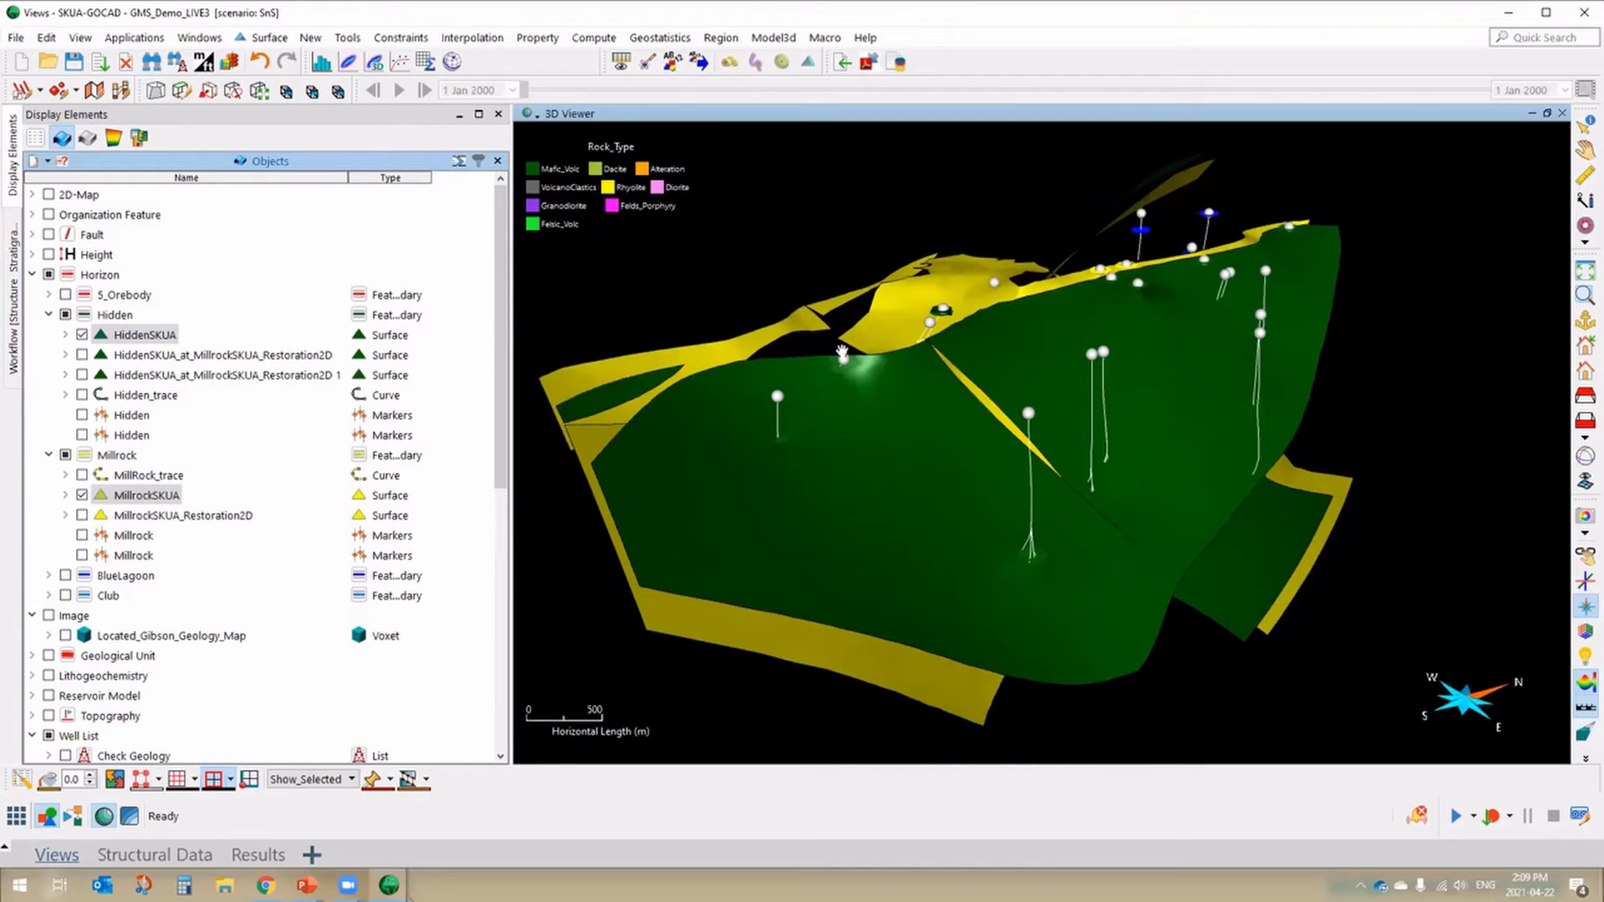
- List the faults of skua_model_faultnetwork and display Break_fault with the two horizon surfaces
left_click(31, 216)
left_click(65, 275)
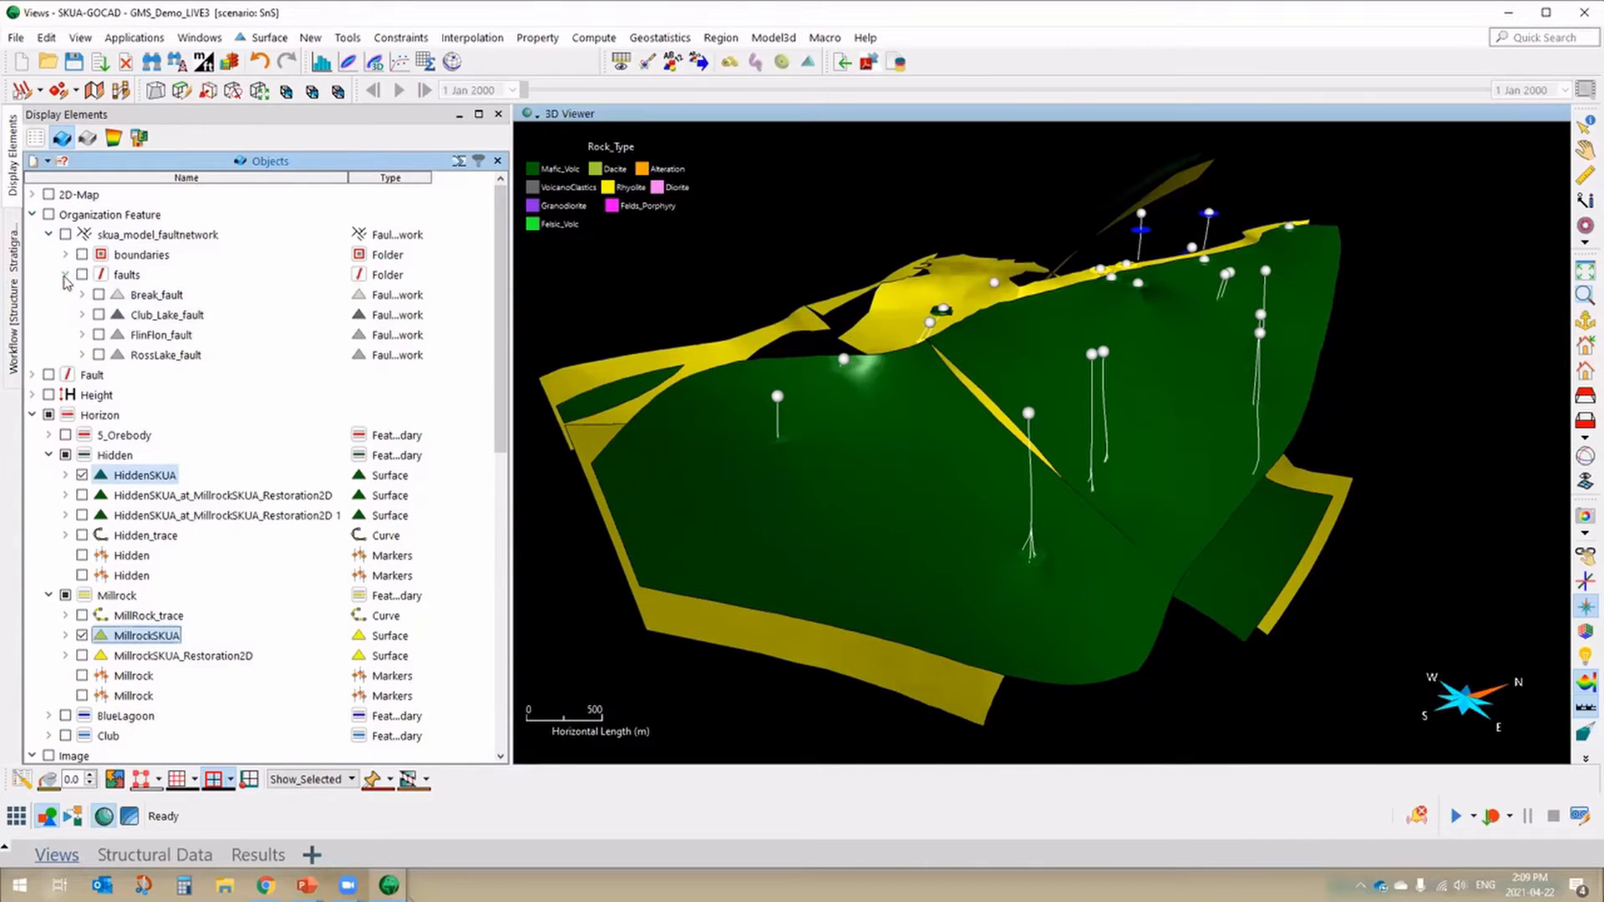
double_click(157, 299)
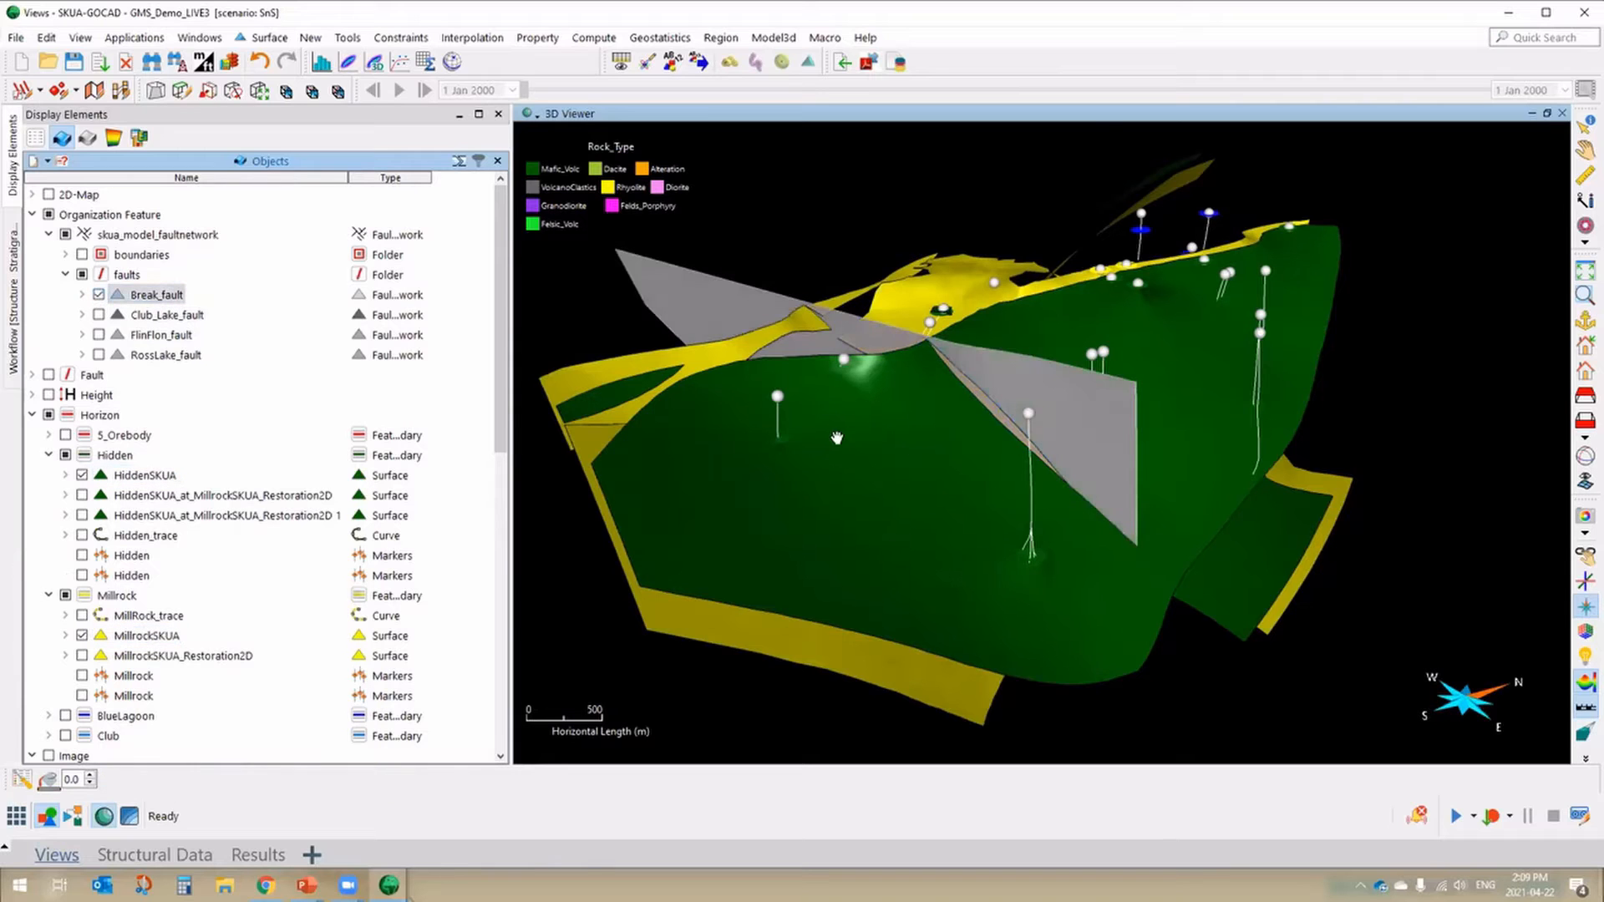
left_click_drag(650, 283, 990, 650)
- Hide the HiddenSKUA surface and inspect where Break_fault cuts the MillrockSKUA surface
right_click(924, 511)
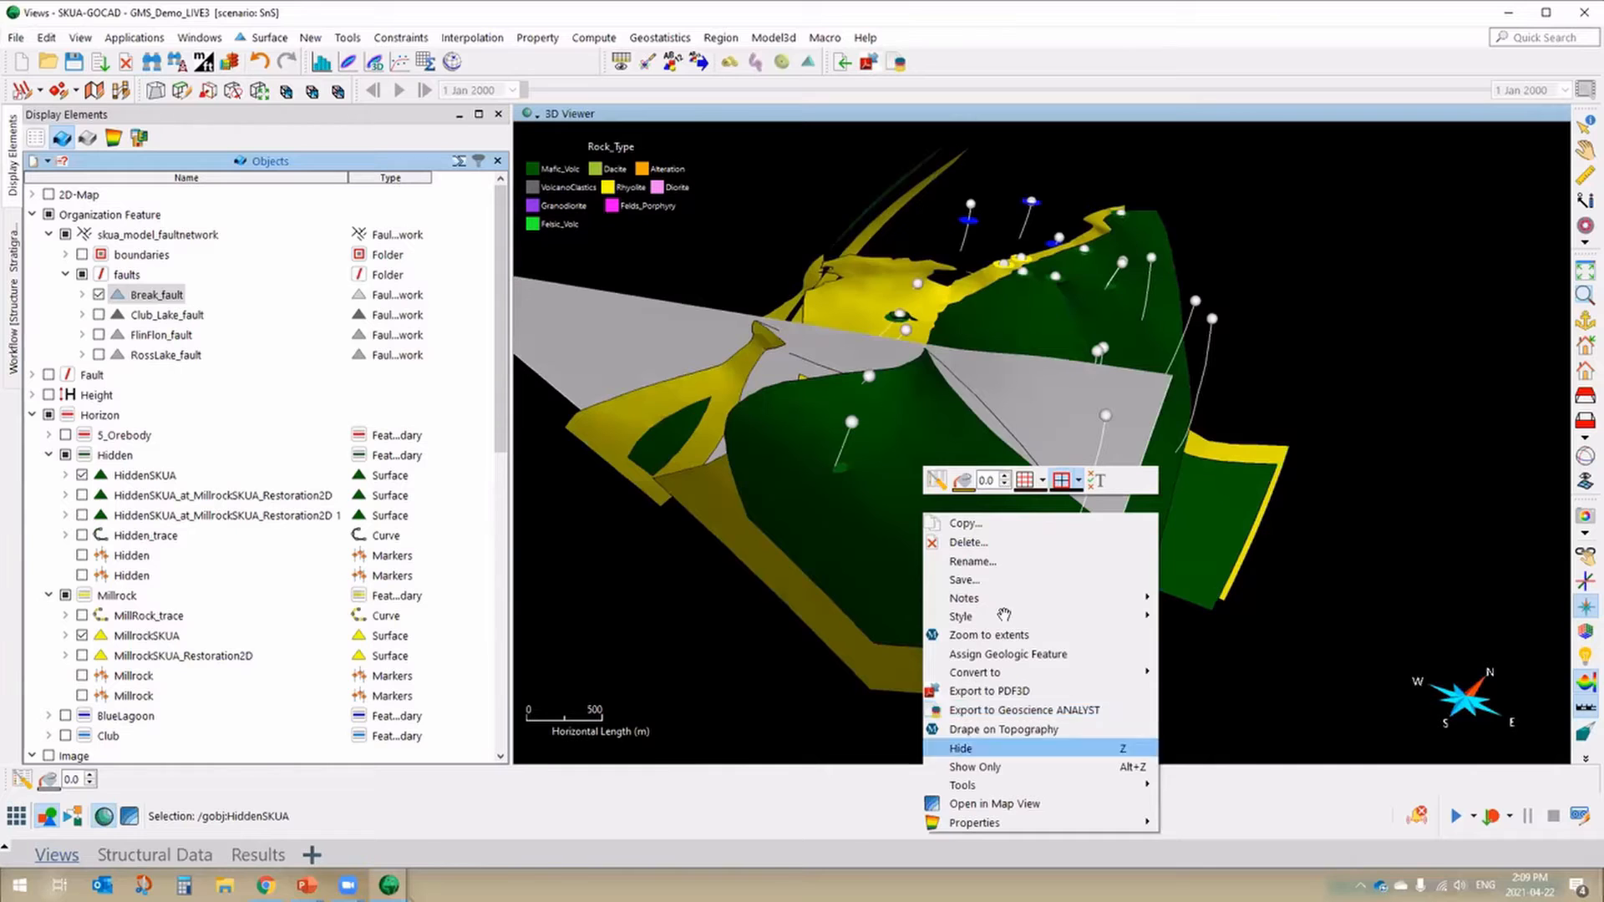
left_click(961, 748)
left_click_drag(927, 602, 1027, 412)
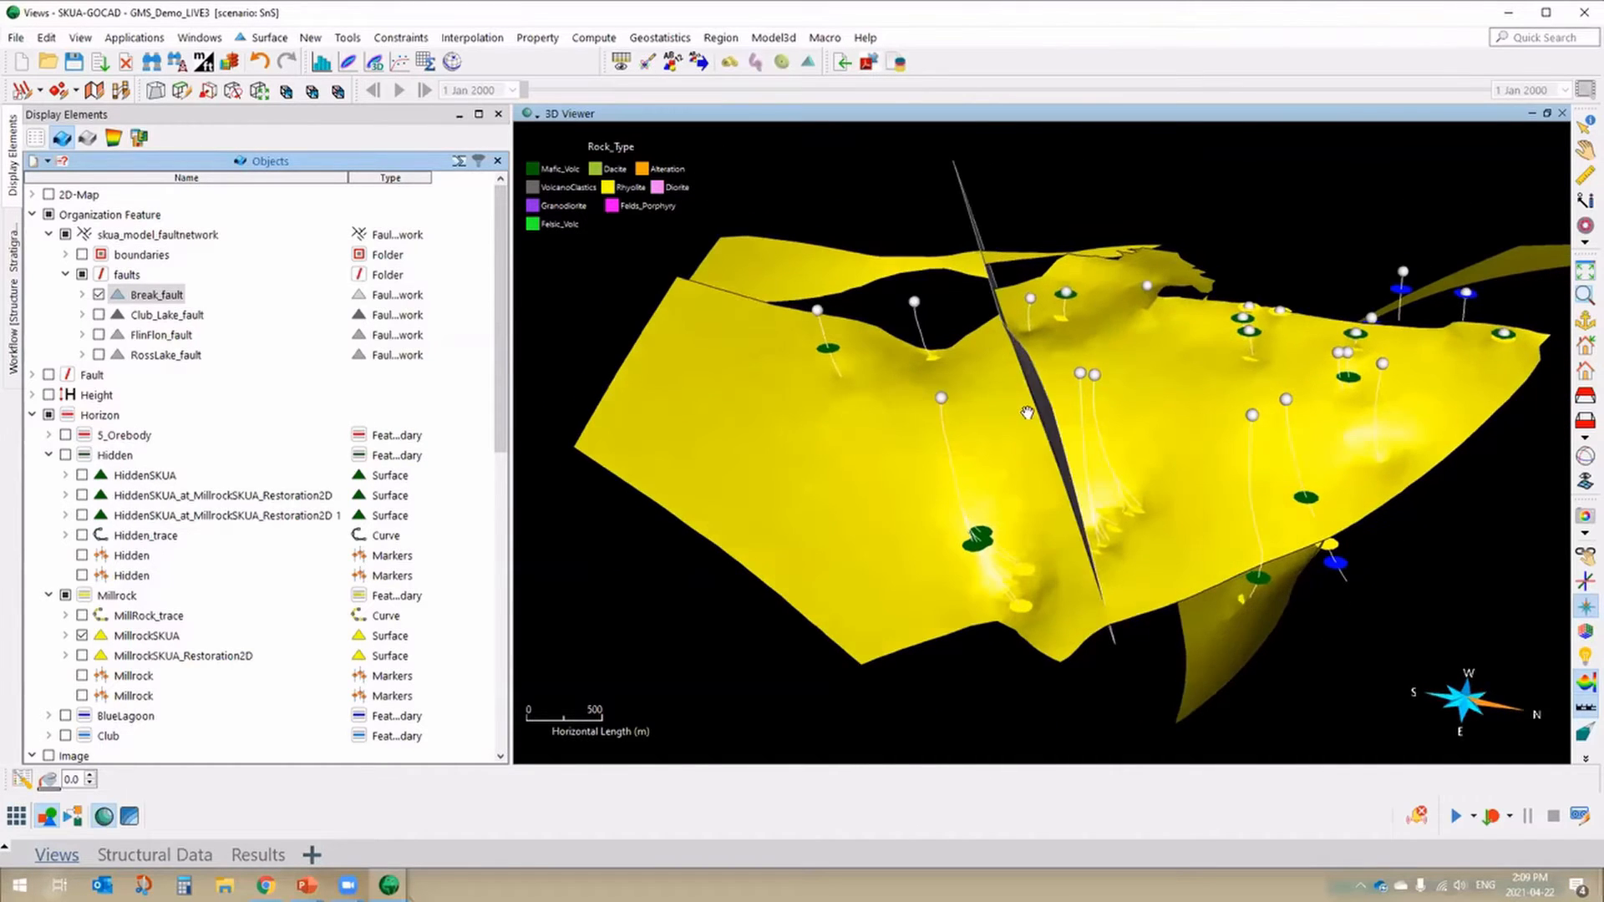
left_click_drag(1094, 507, 1006, 485)
- Hide Break_fault and examine the fault offset in the MillrockSKUA surface from several angles
right_click(1032, 415)
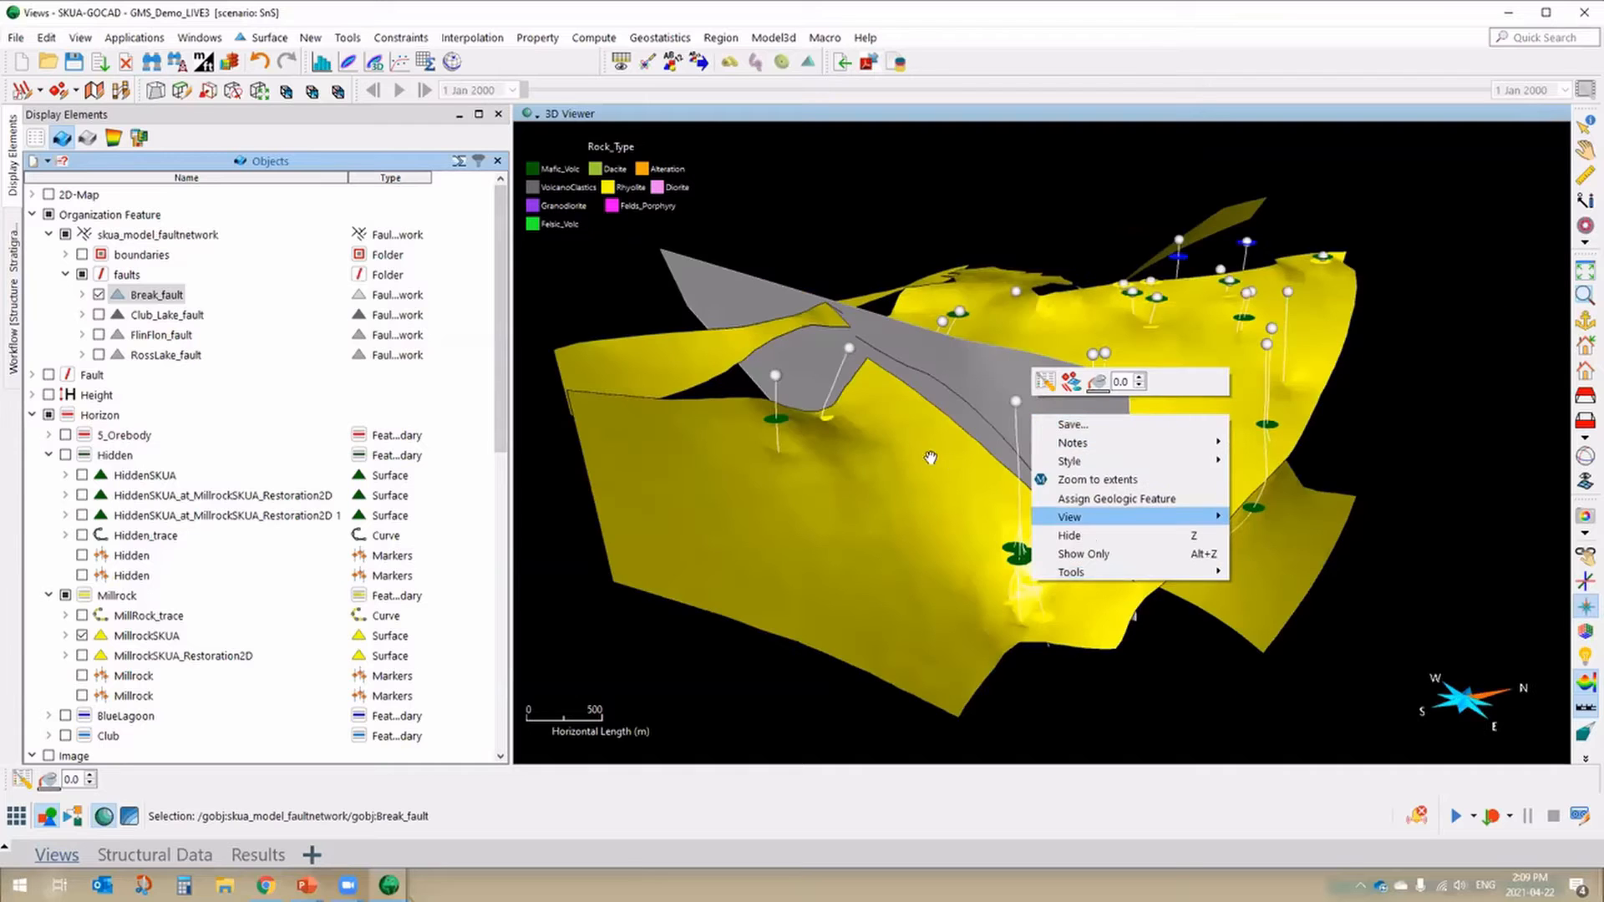
left_click(1069, 536)
left_click_drag(1011, 426, 1084, 500)
left_click_drag(1159, 441, 1033, 509)
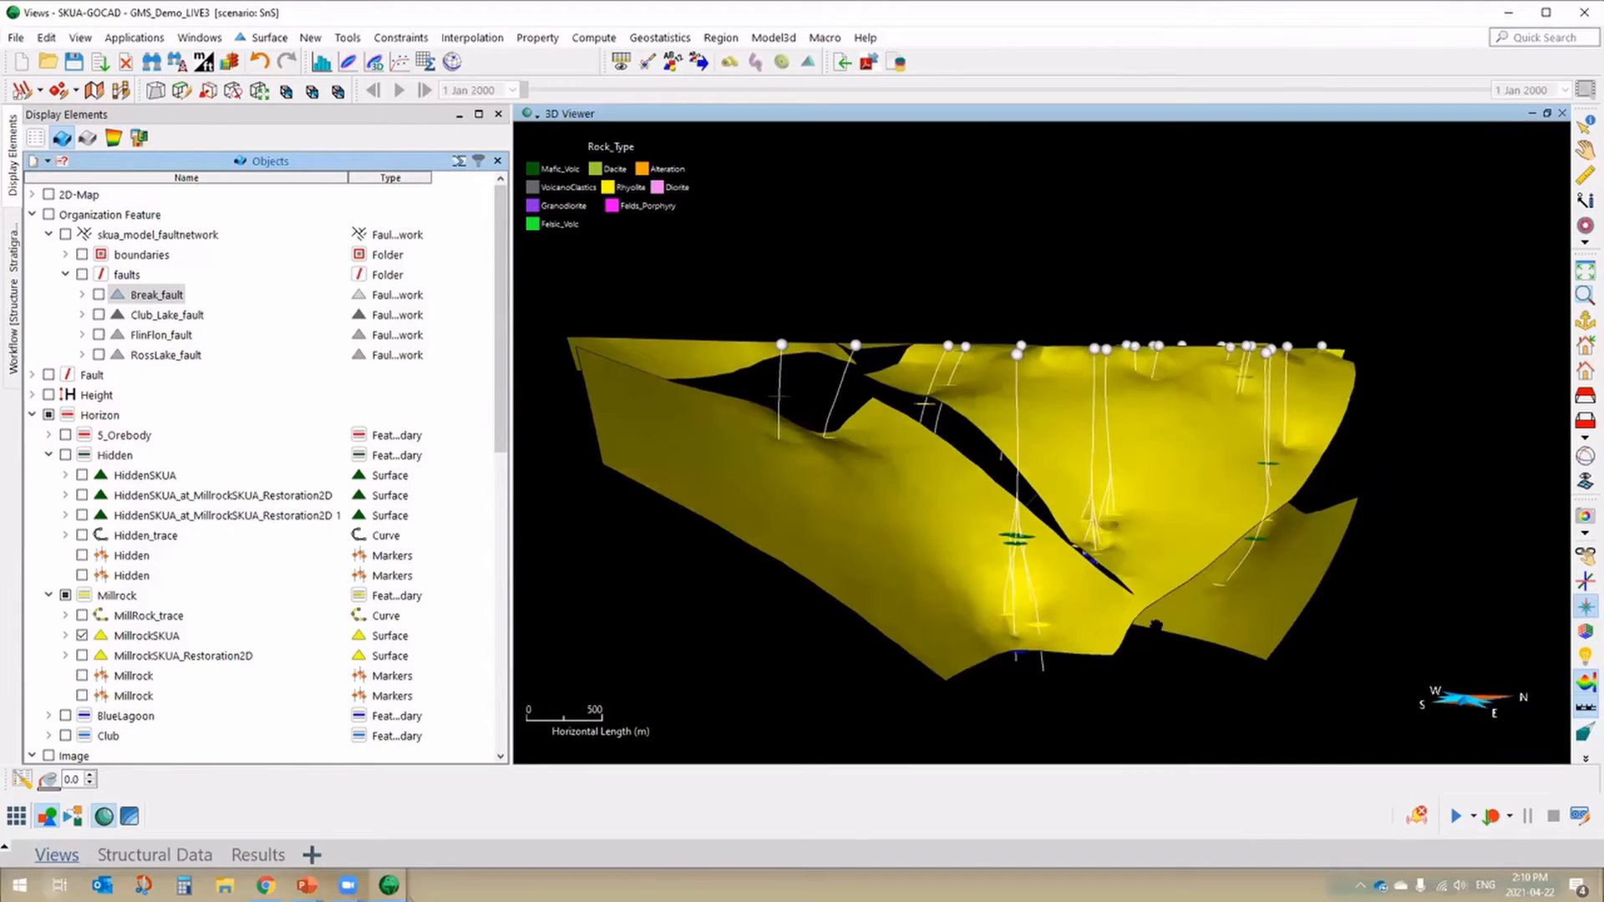
left_click_drag(1083, 614, 902, 382)
left_click_drag(1066, 355, 866, 535)
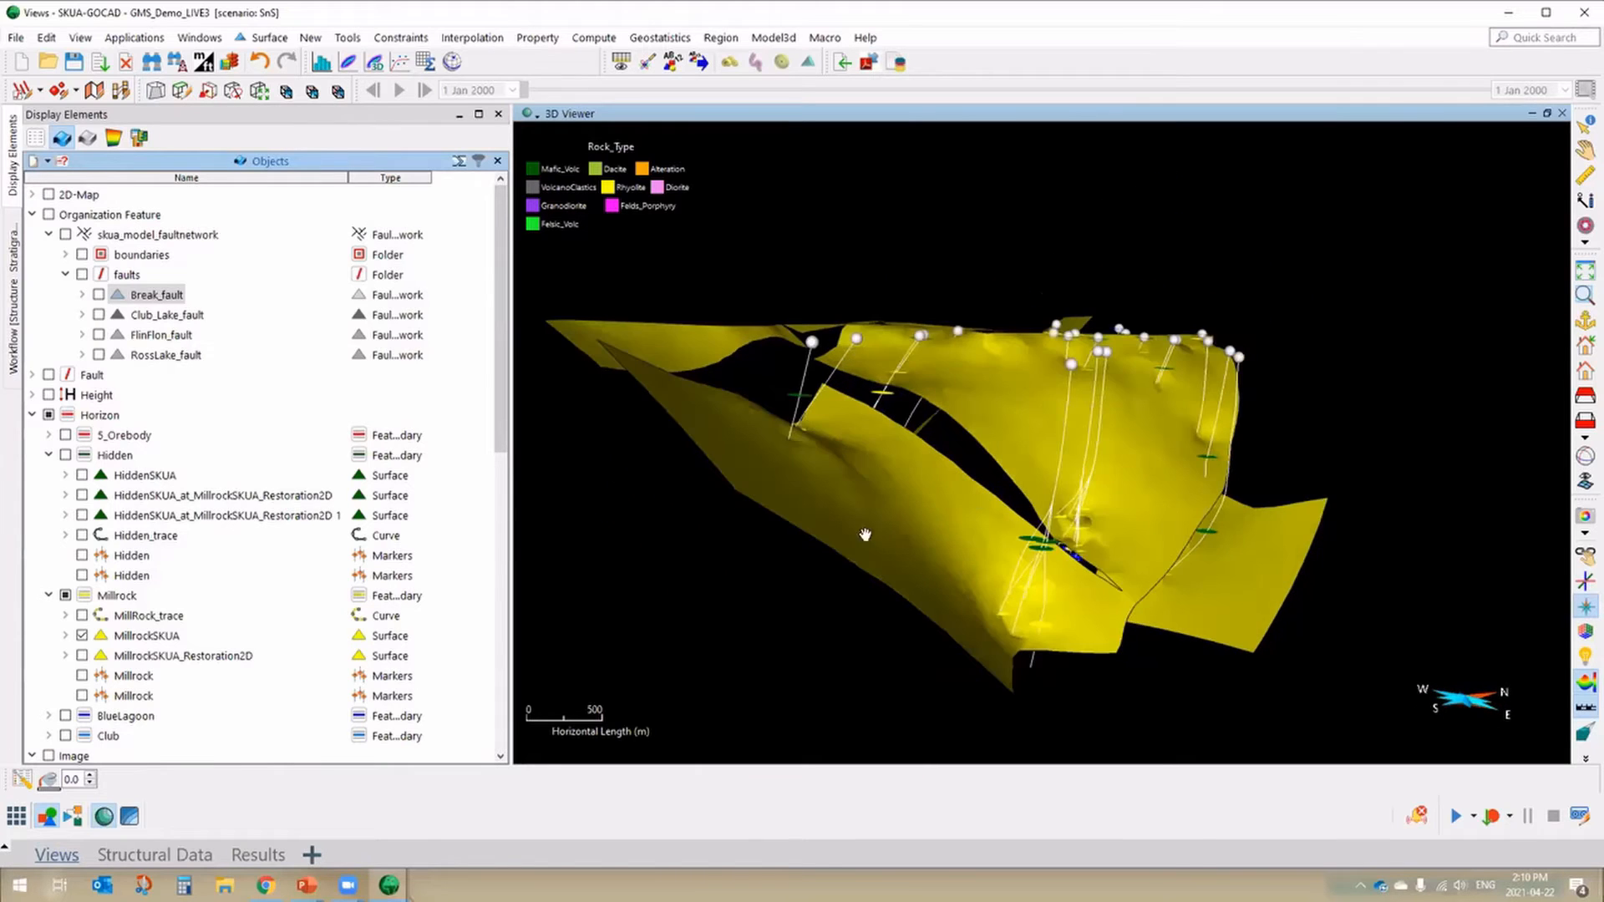
left_click_drag(1053, 517, 1019, 526)
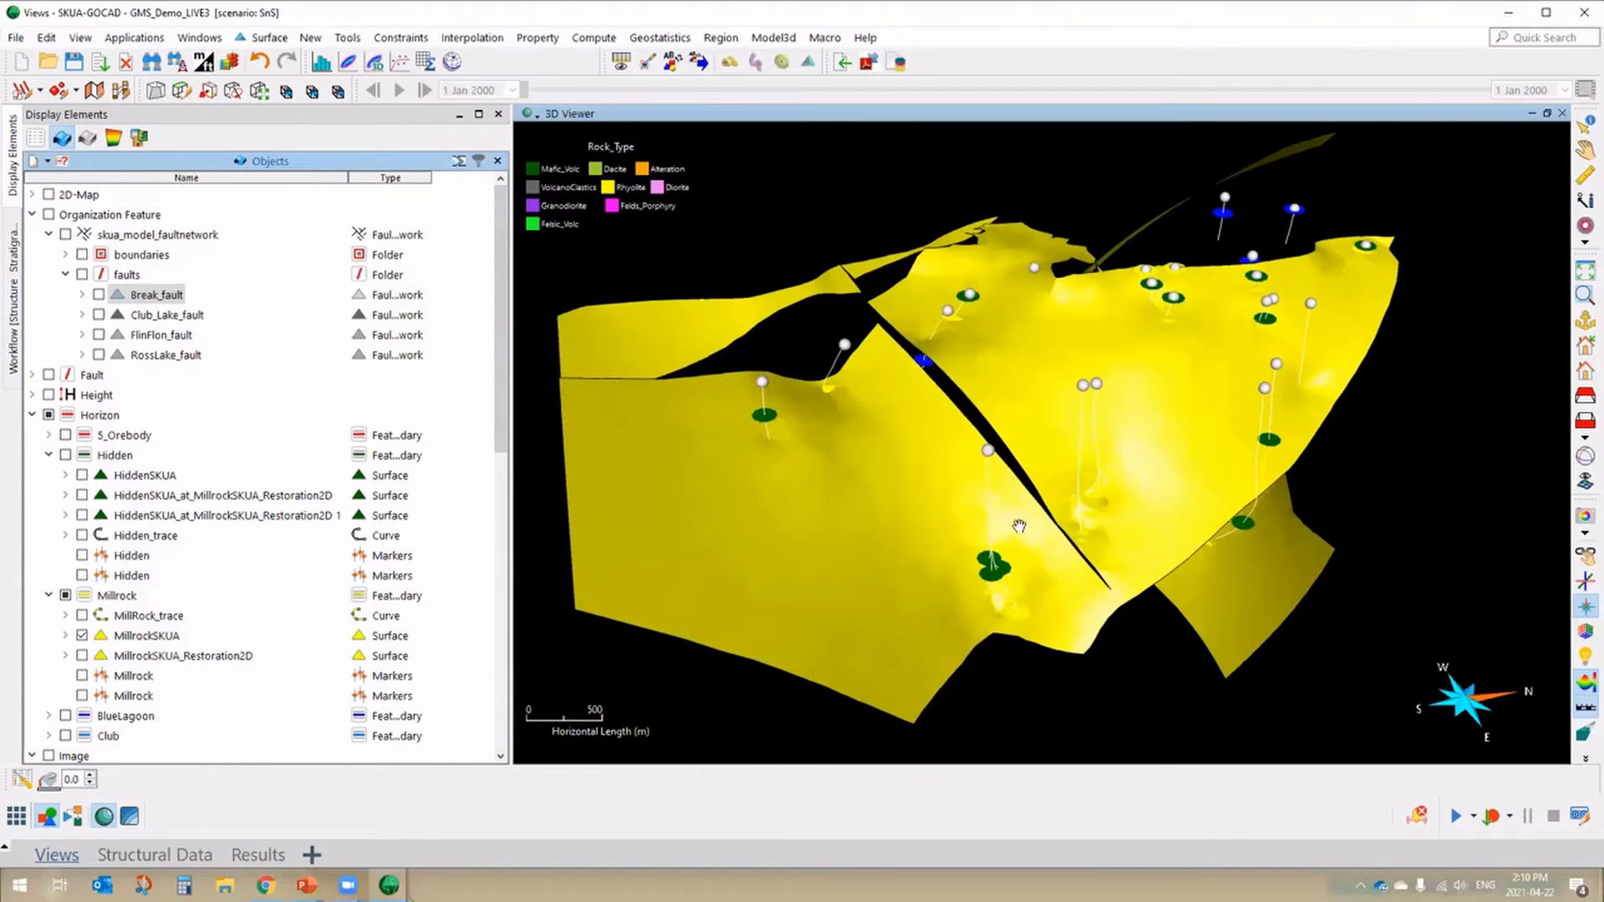
- Redisplay the HiddenSKUA surface with MillrockSKUA and view both horizons from the opposite side
scroll(505, 430, "down", 2)
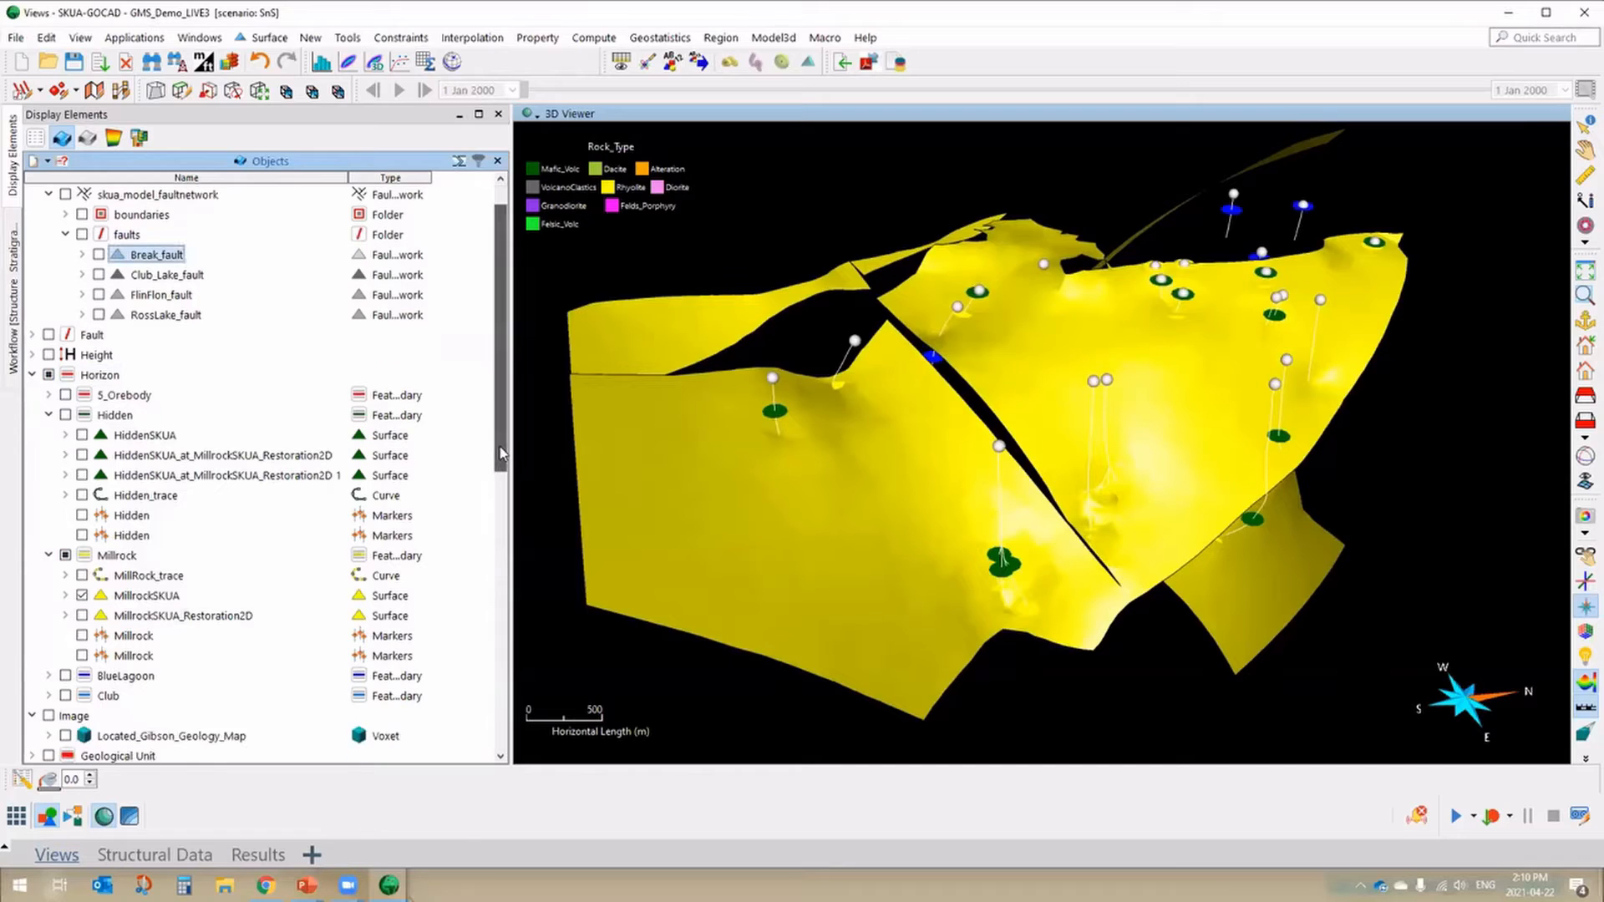
scroll(504, 430, "down", 3)
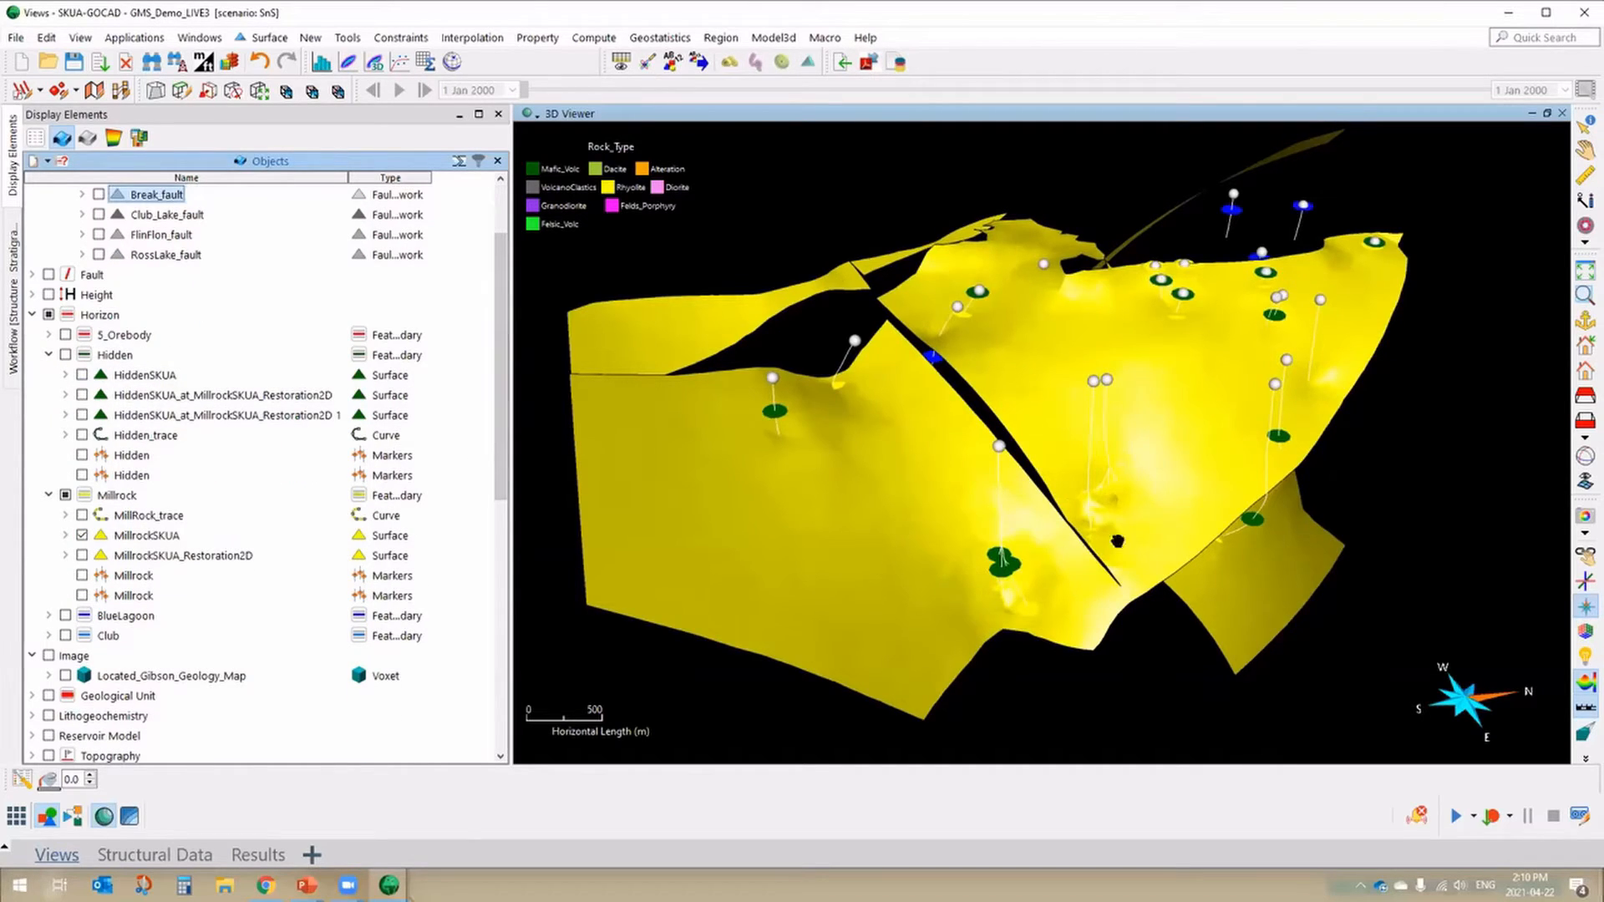
left_click_drag(1118, 541, 1316, 535)
scroll(1130, 545, "down", 2)
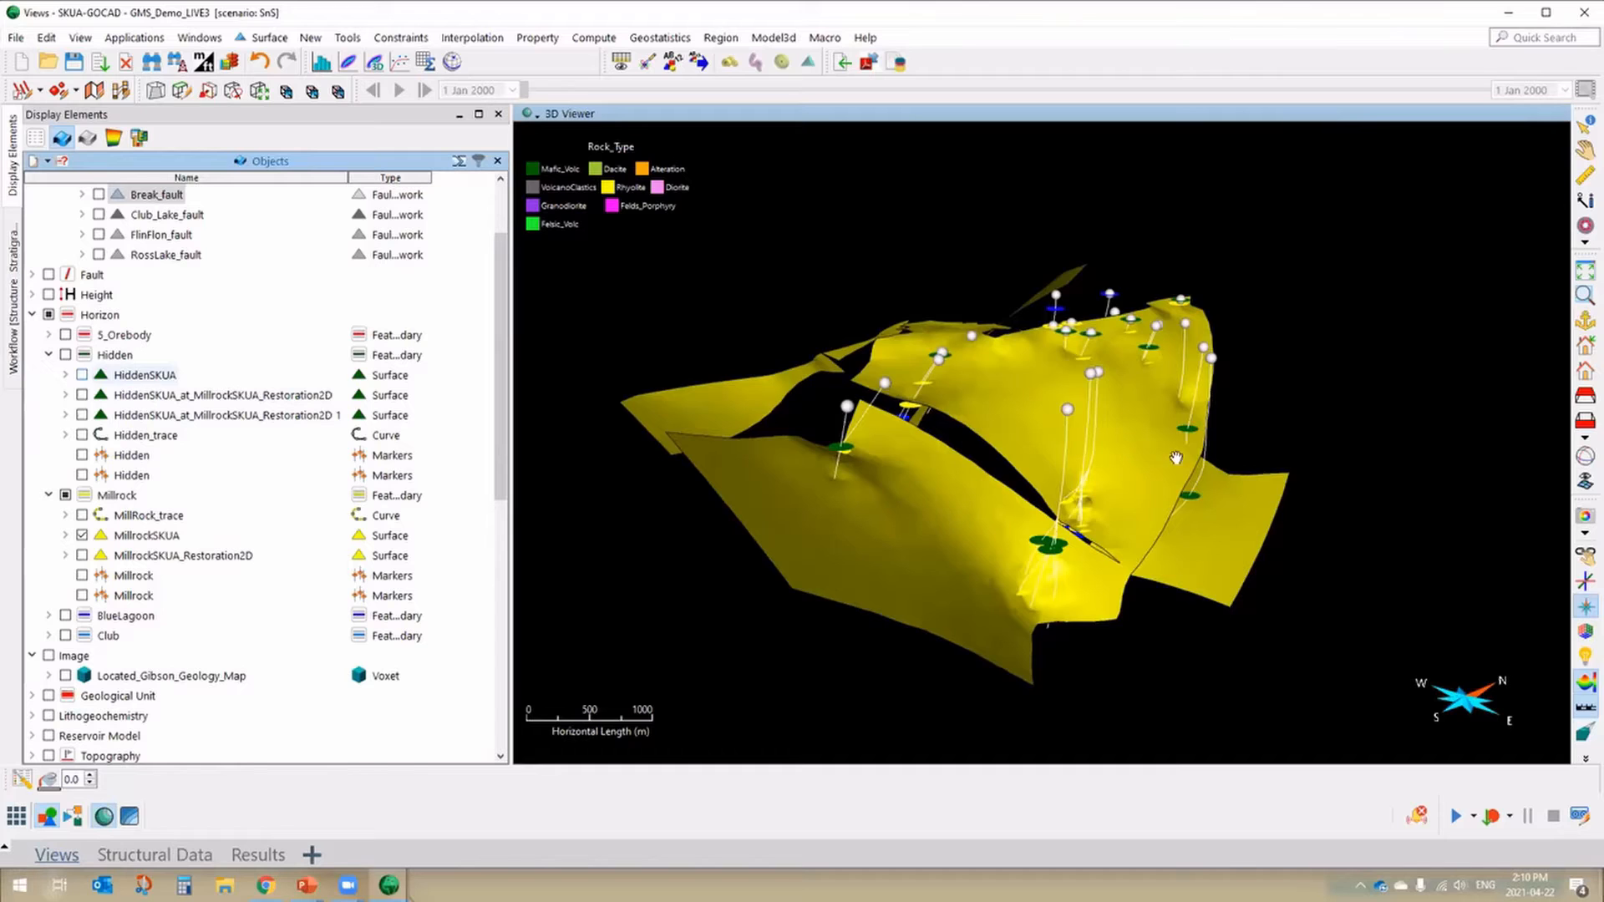
left_click_drag(1176, 458, 1037, 476)
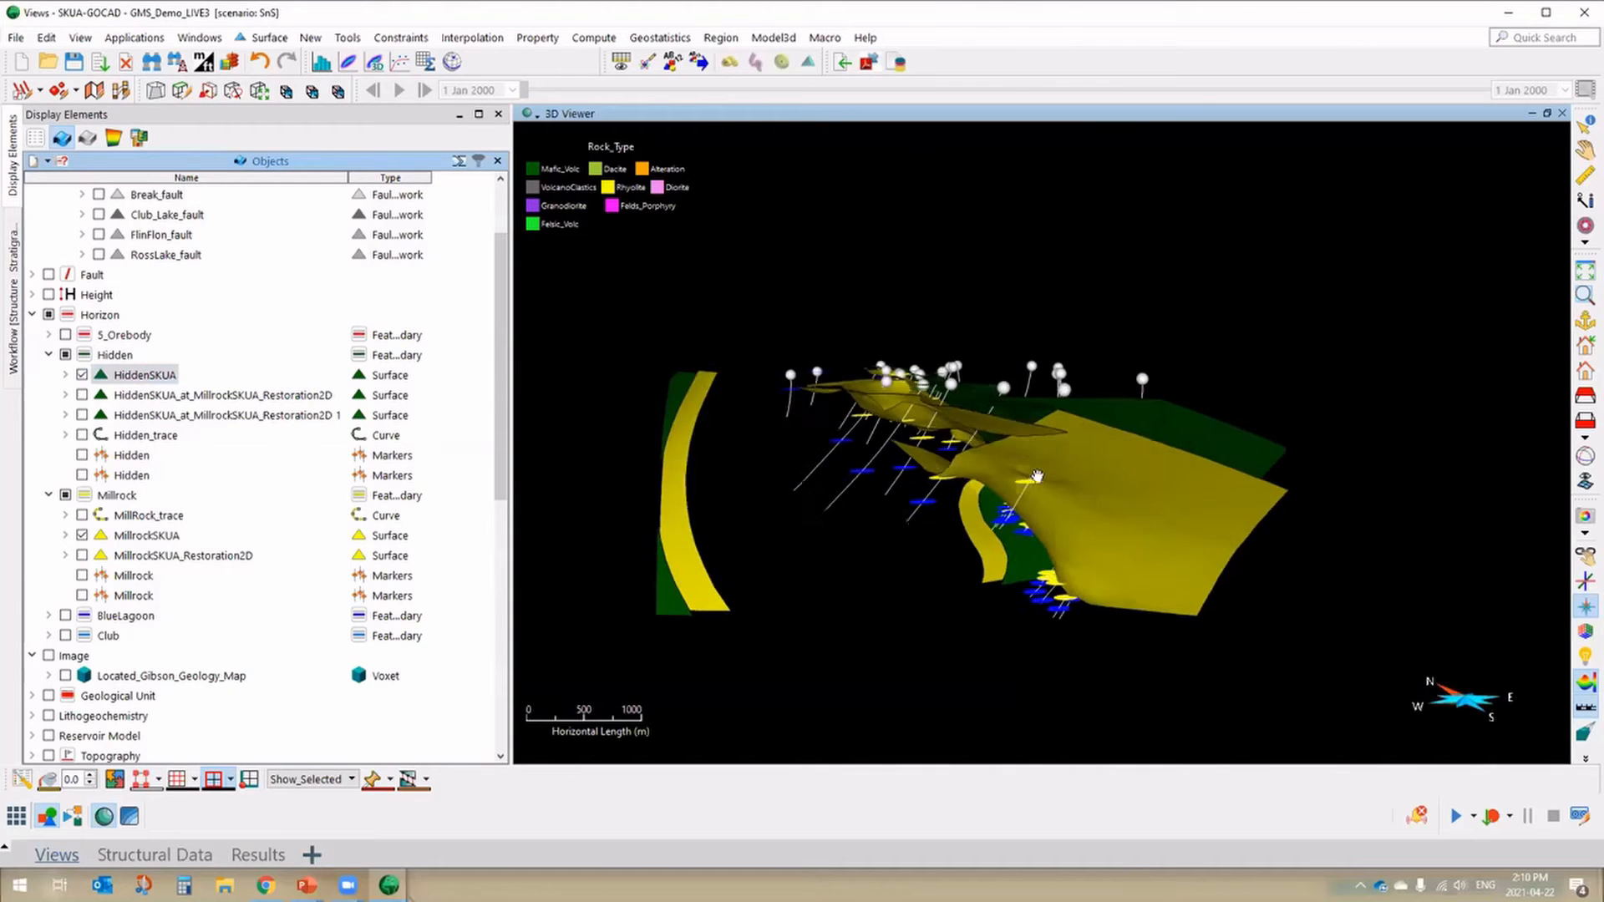
- Display all faults of skua_model_faultnetwork together with the two horizons and examine the complete fault network from several sides
scroll(121, 286, "up", 1)
left_click(82, 234)
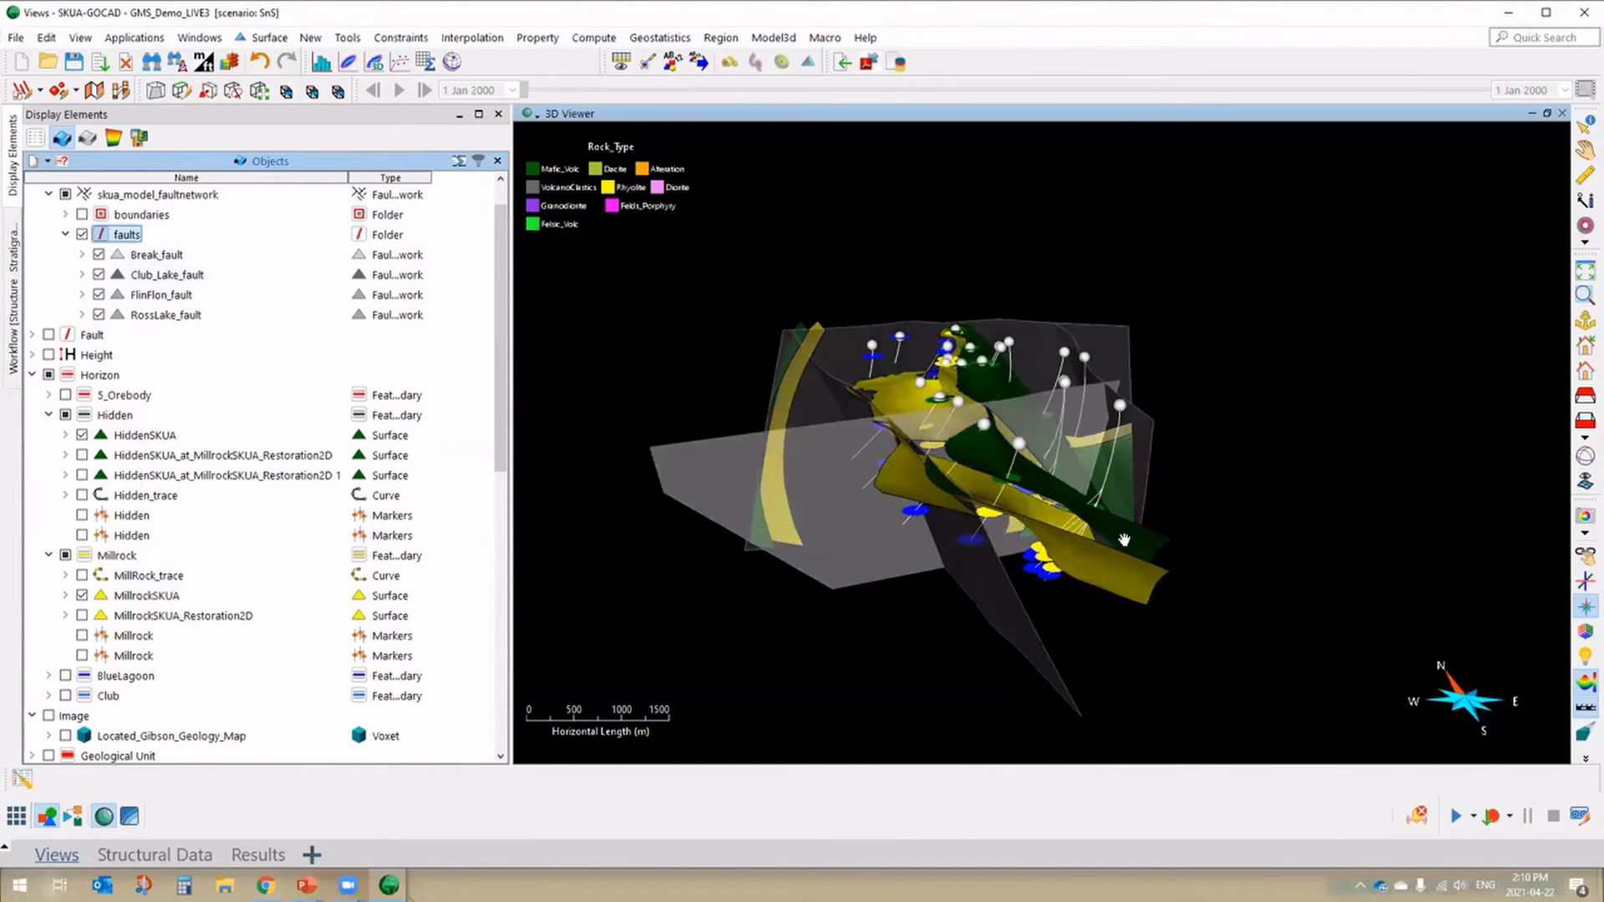
left_click_drag(1124, 540, 966, 391)
left_click_drag(1246, 571, 916, 438)
left_click(916, 438)
left_click_drag(1003, 488, 576, 290)
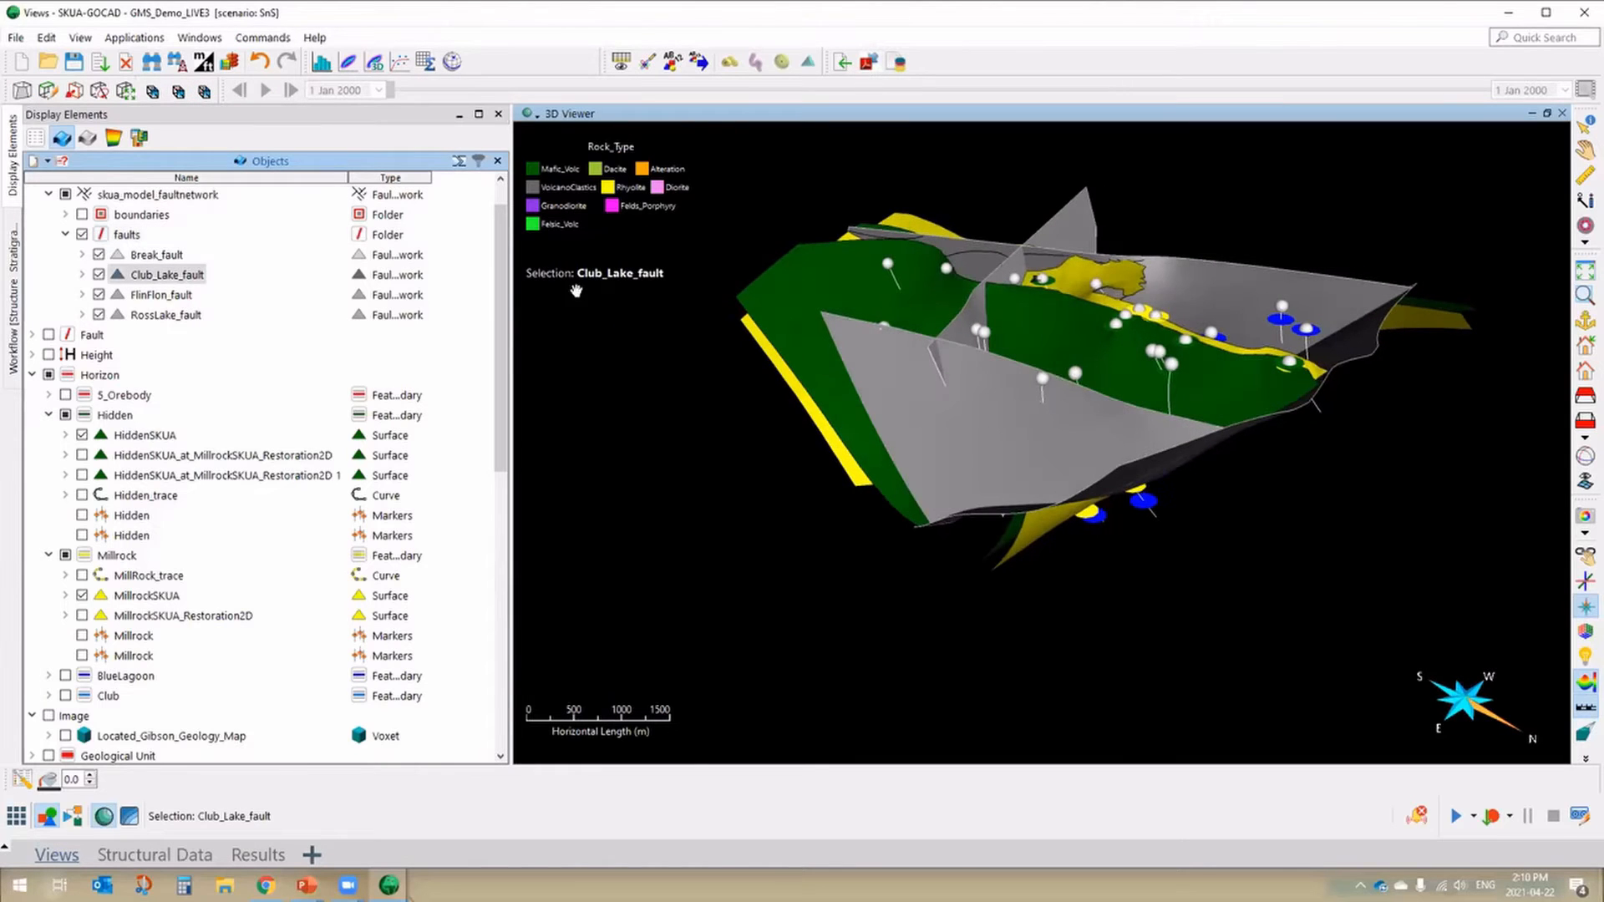
left_click_drag(1283, 419, 1199, 574)
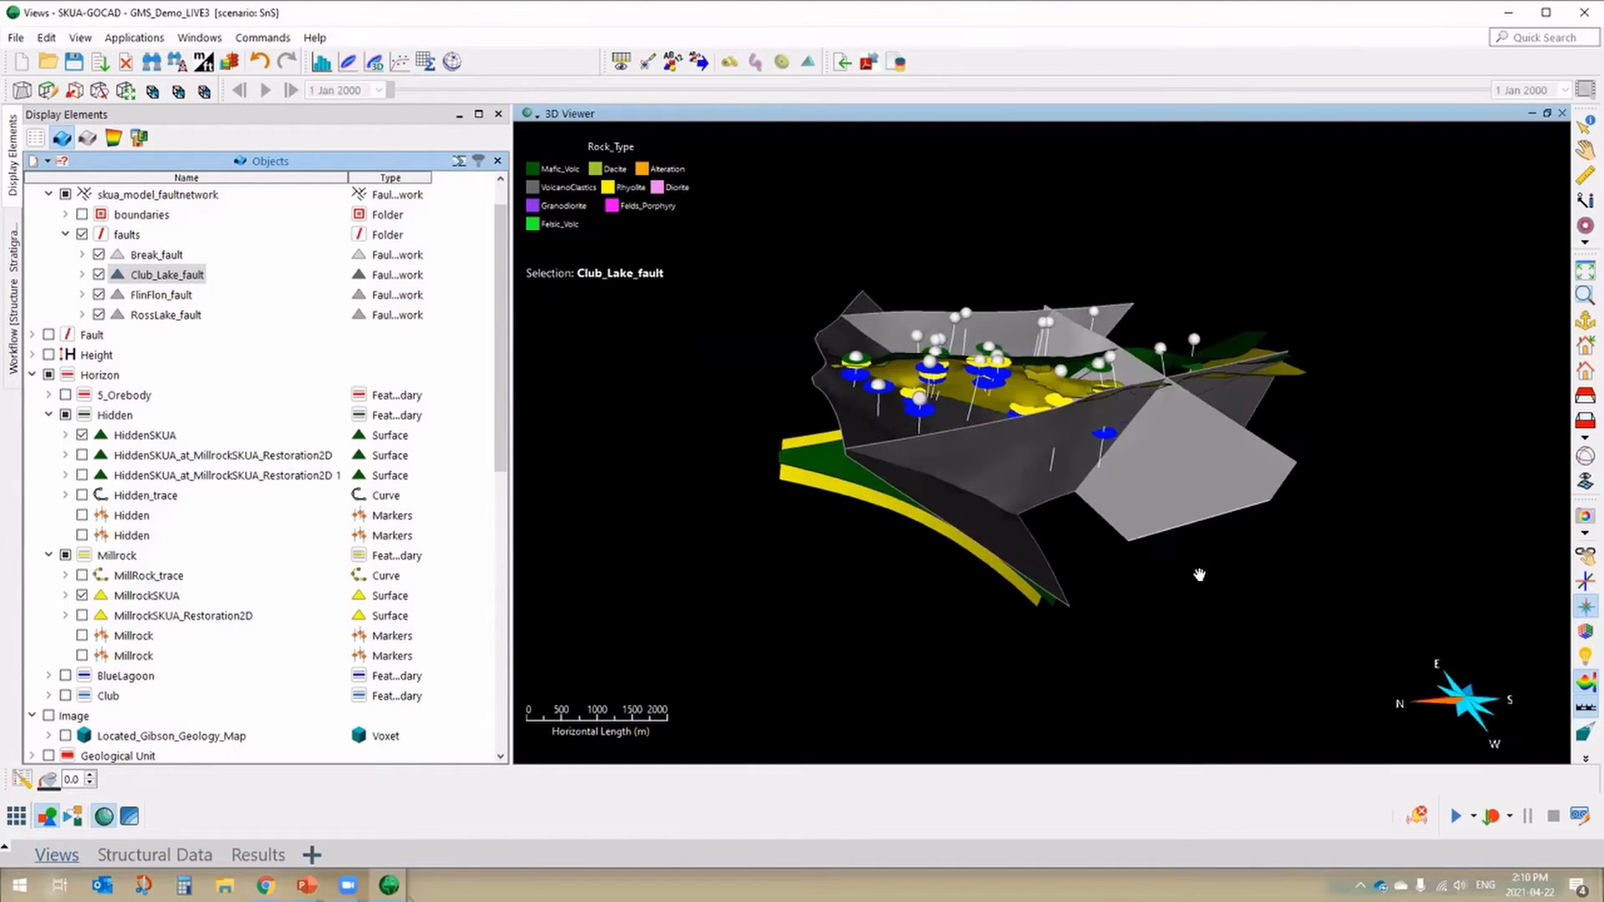
left_click_drag(902, 428, 934, 347)
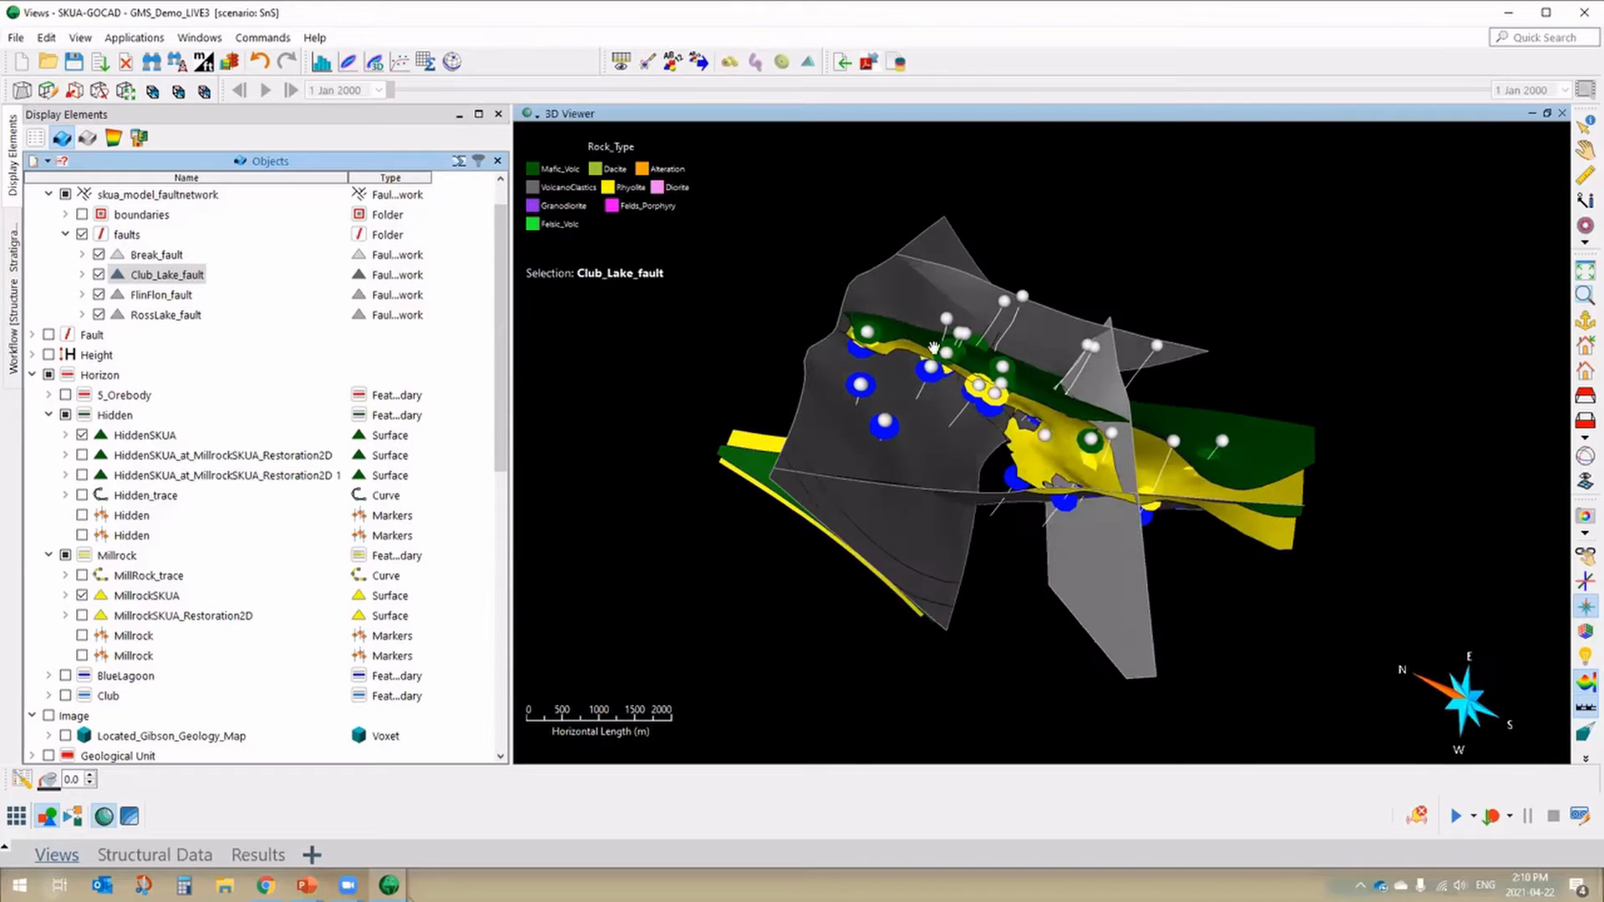
left_click_drag(1000, 600, 1145, 581)
- Hide skua_model_faultnetwork and display the geology_340x419x615 grid from the Reservoir Model group
scroll(65, 233, "up", 1)
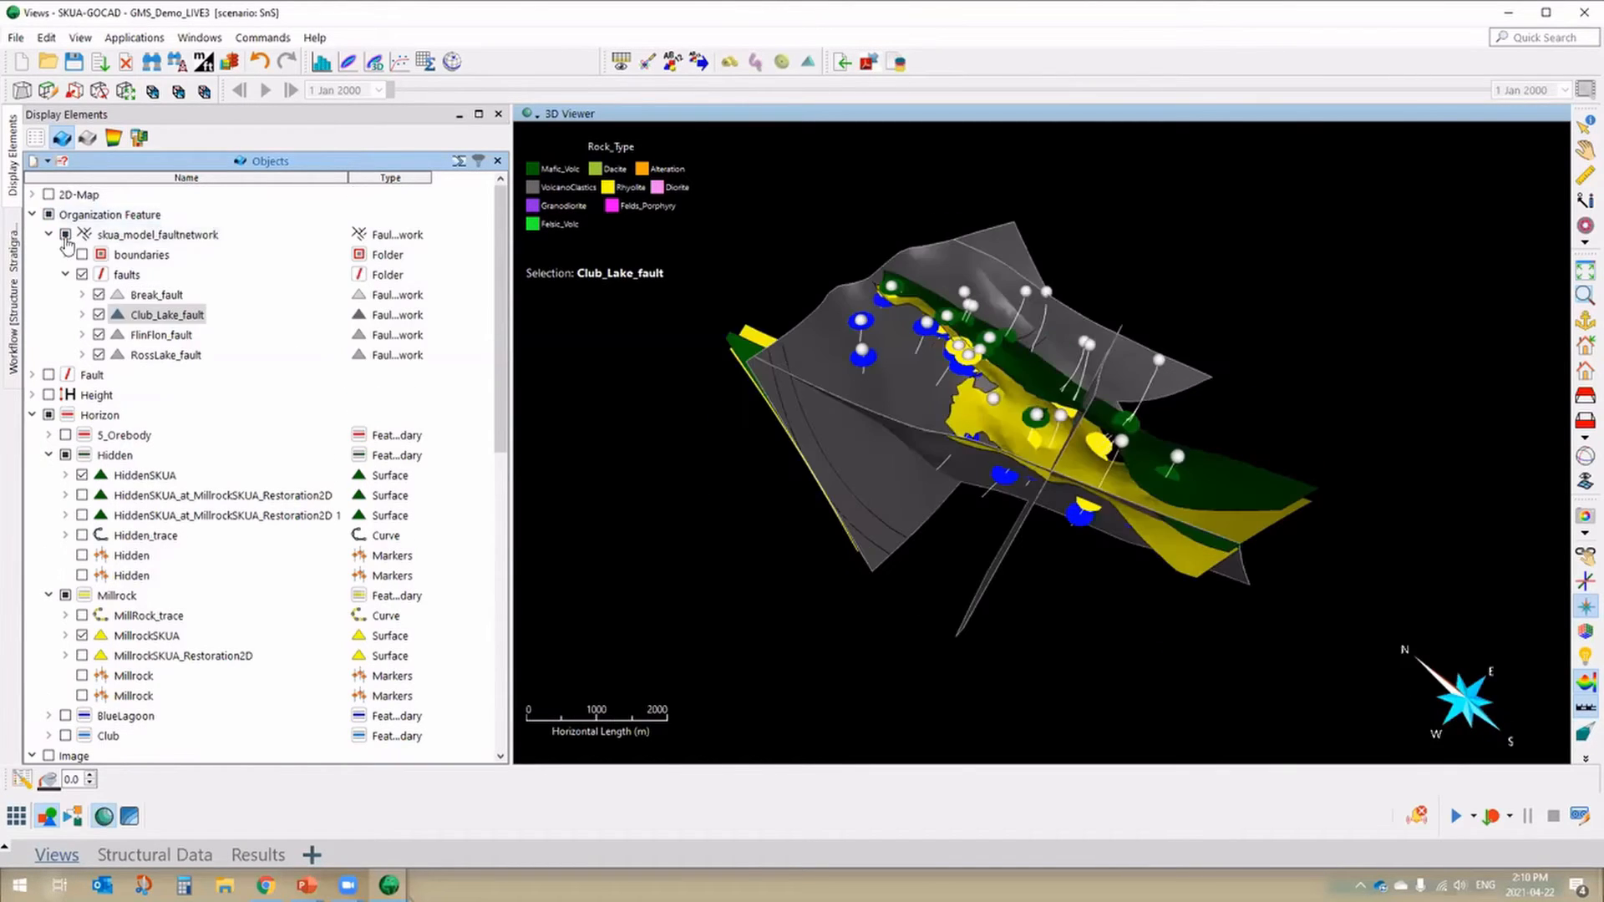
left_click(66, 235)
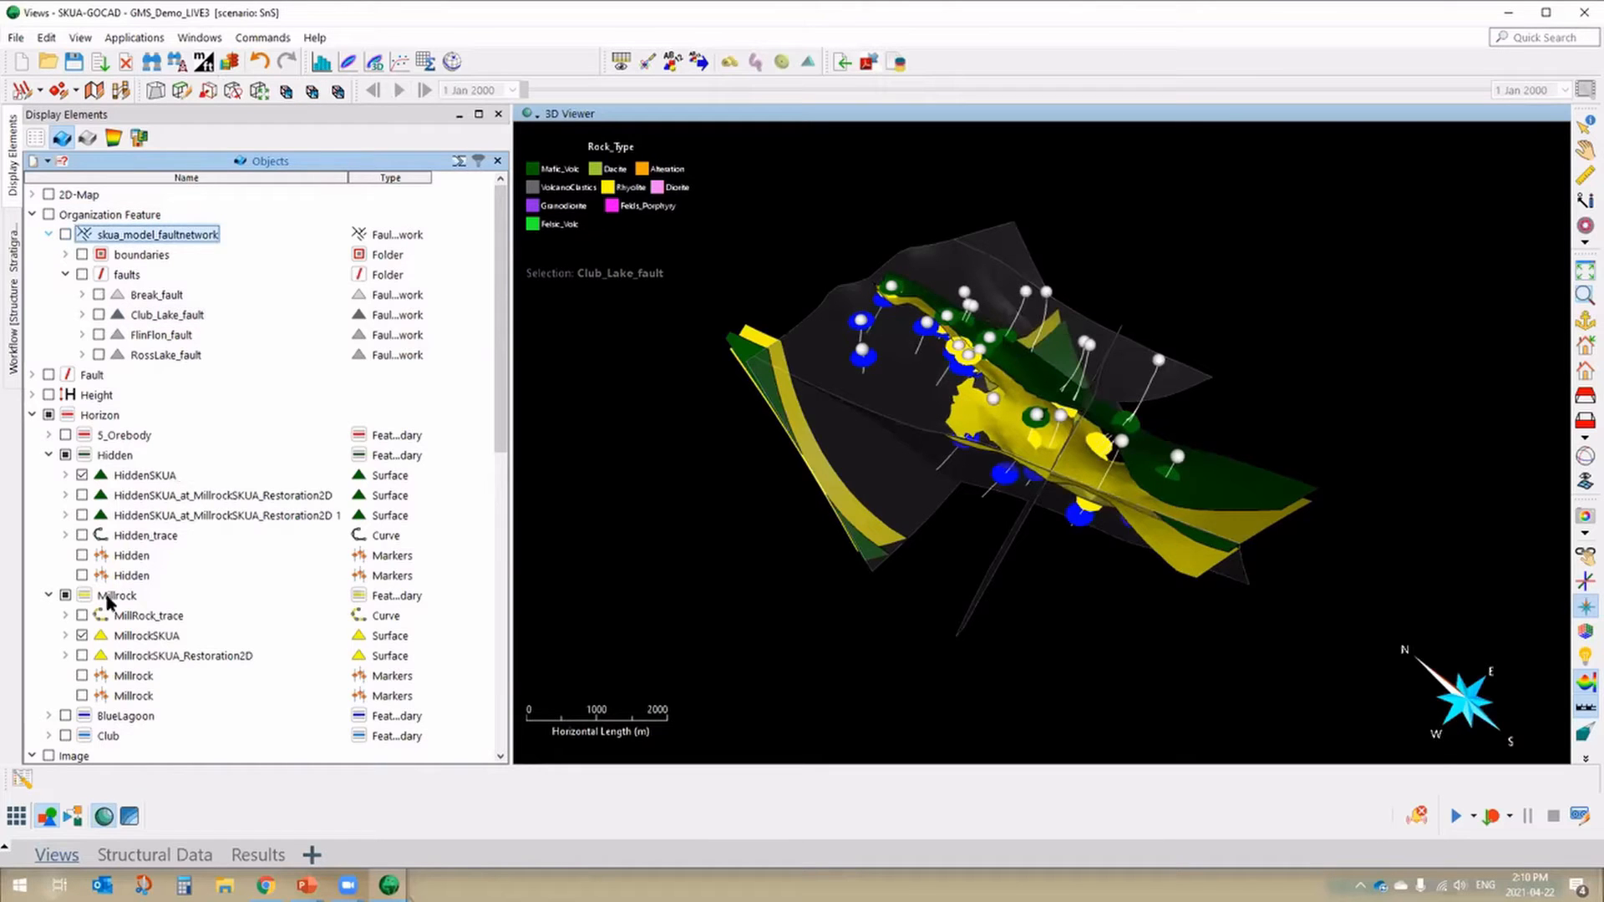
scroll(87, 568, "down", 6)
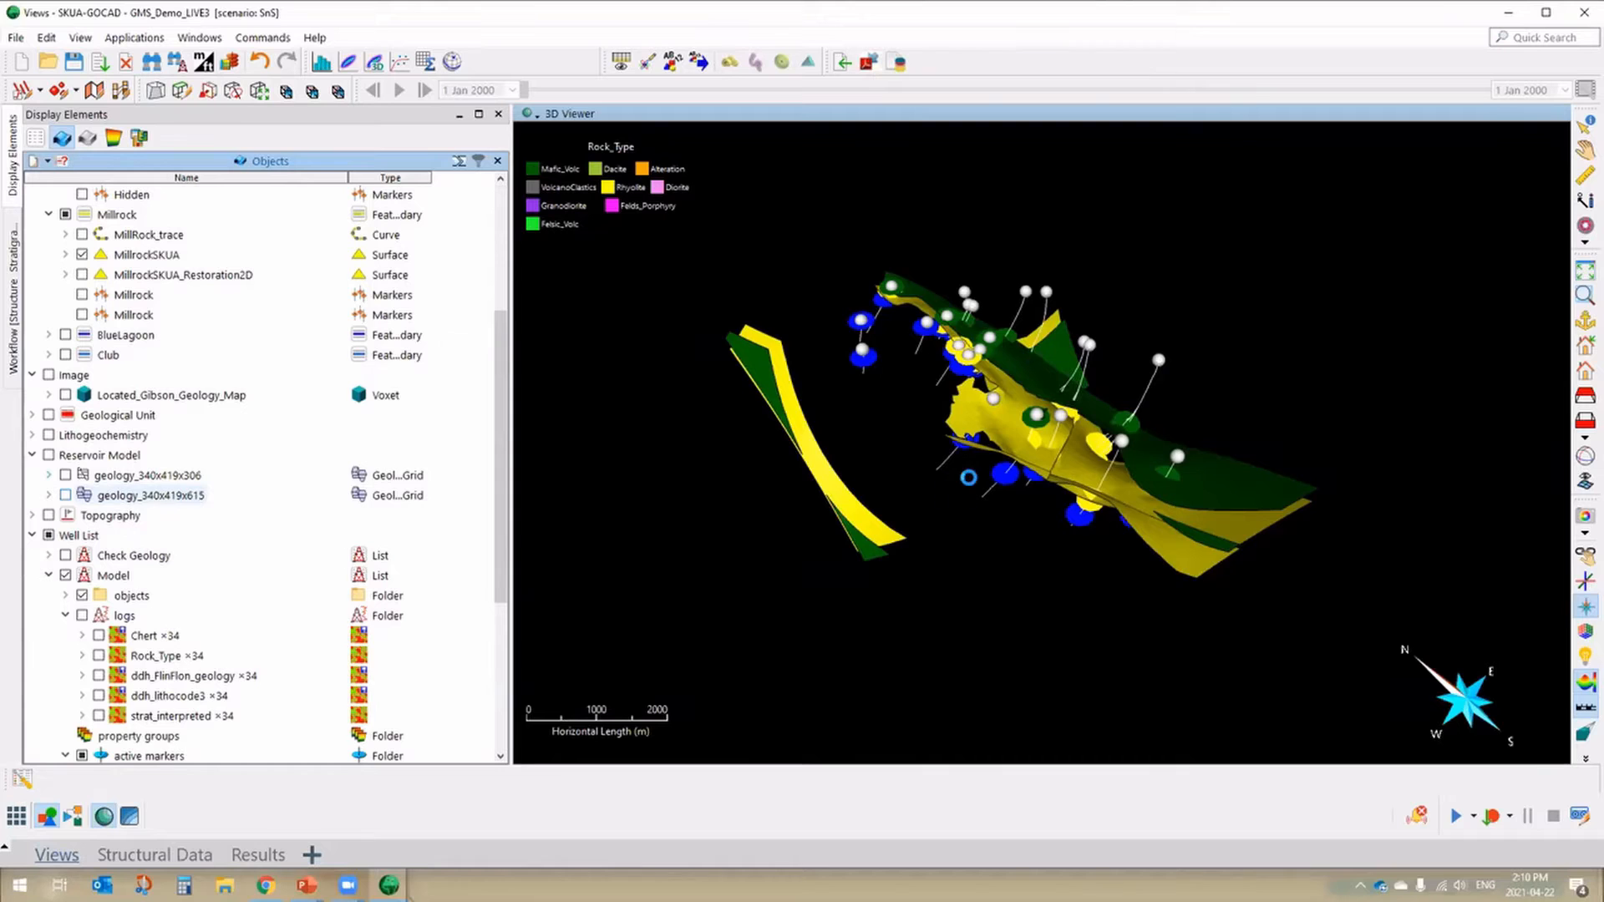
left_click(65, 496)
scroll(105, 350, "up", 2)
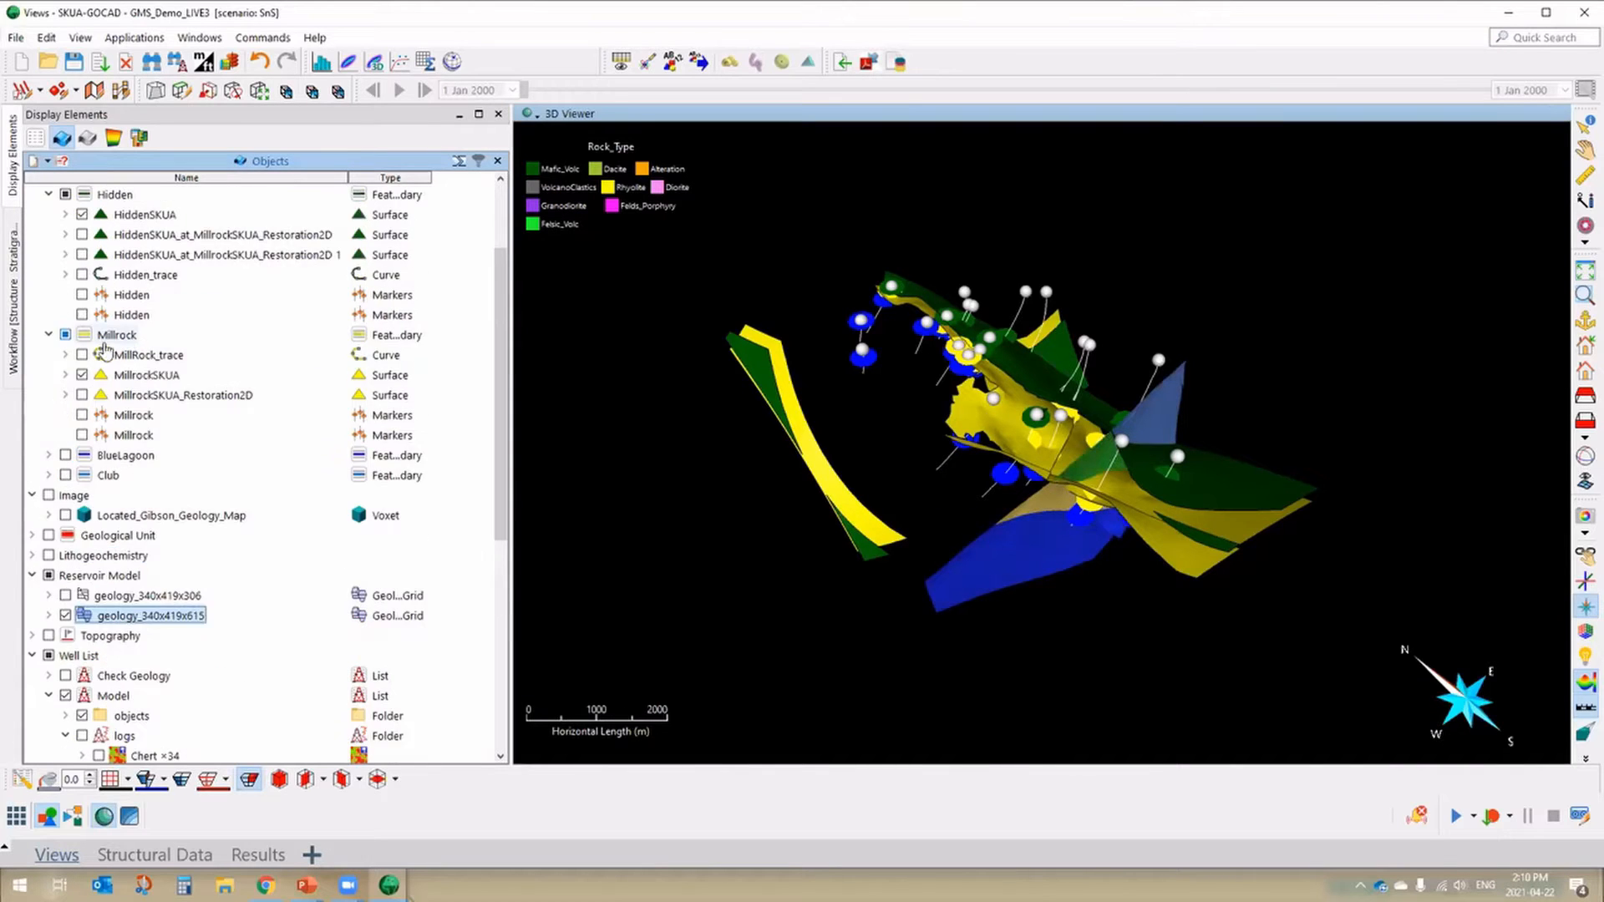
- Hide the horizon surfaces, collapse the Horizon and Image groups, and examine the grid's faulted section against the well markers
scroll(104, 349, "up", 2)
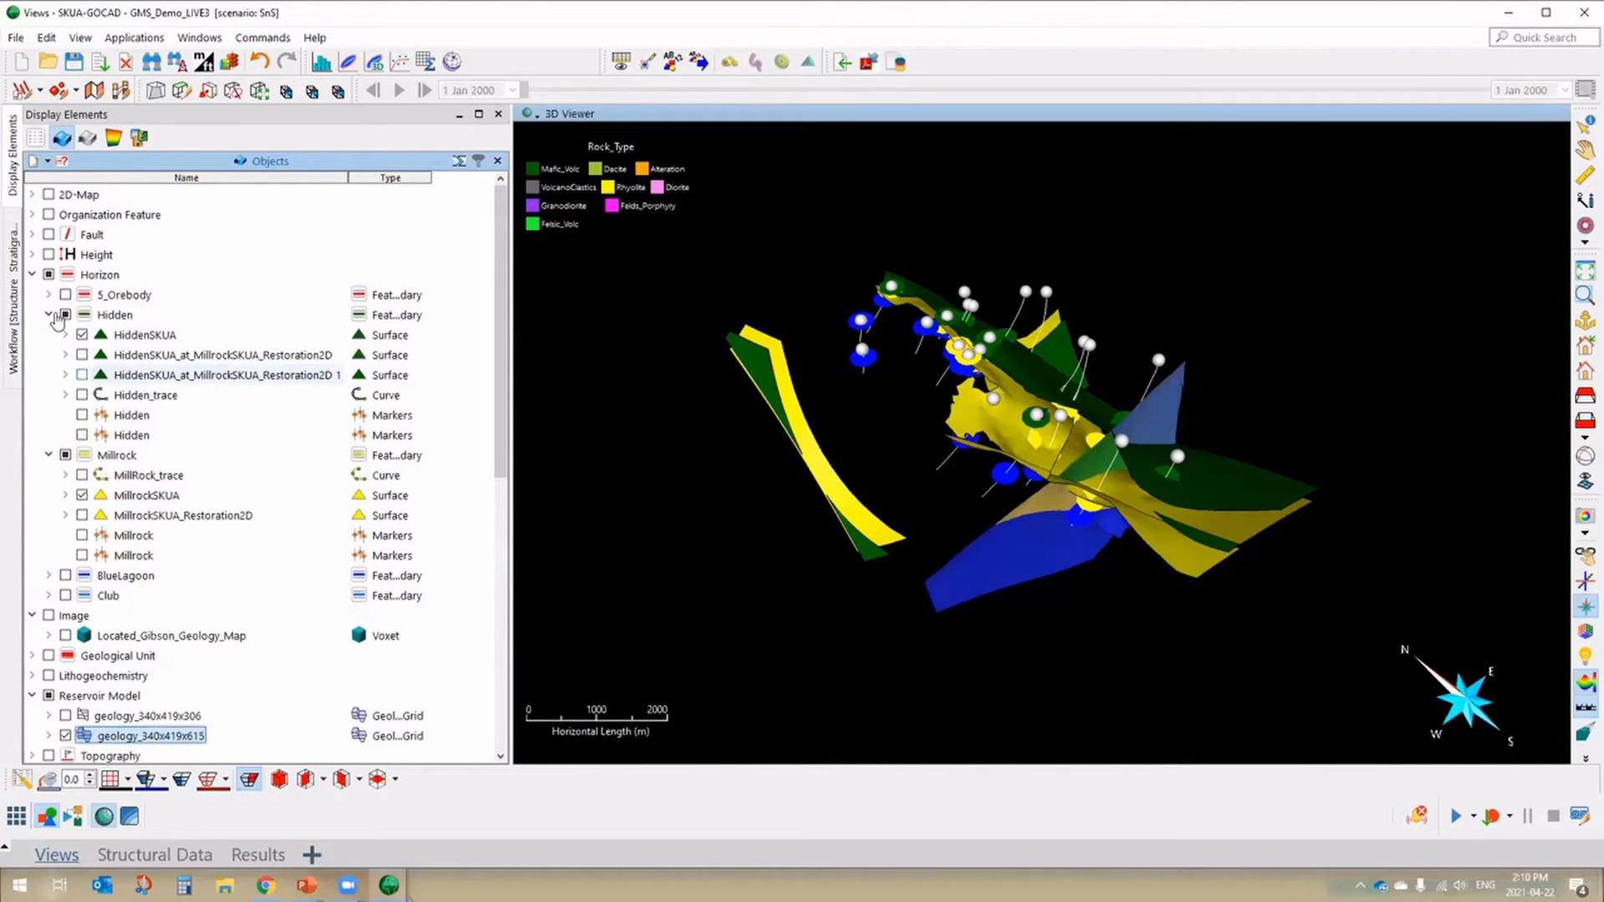
left_click(48, 275)
left_click(48, 315)
left_click(31, 274)
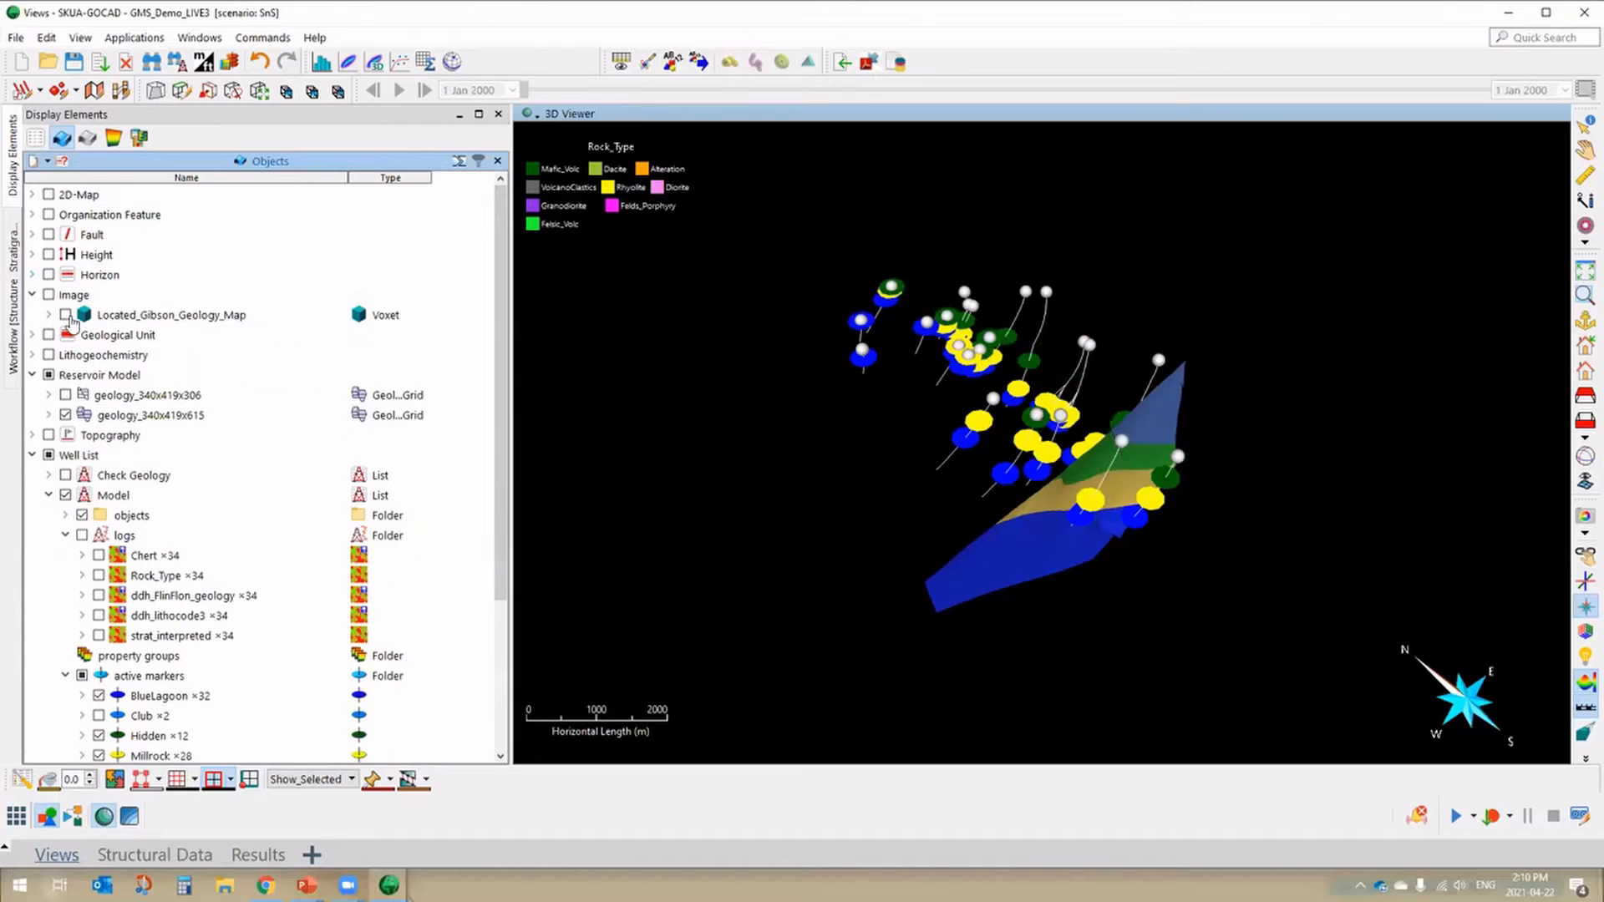
left_click(33, 296)
left_click_drag(1250, 589, 1115, 401)
scroll(1139, 415, "up", 2)
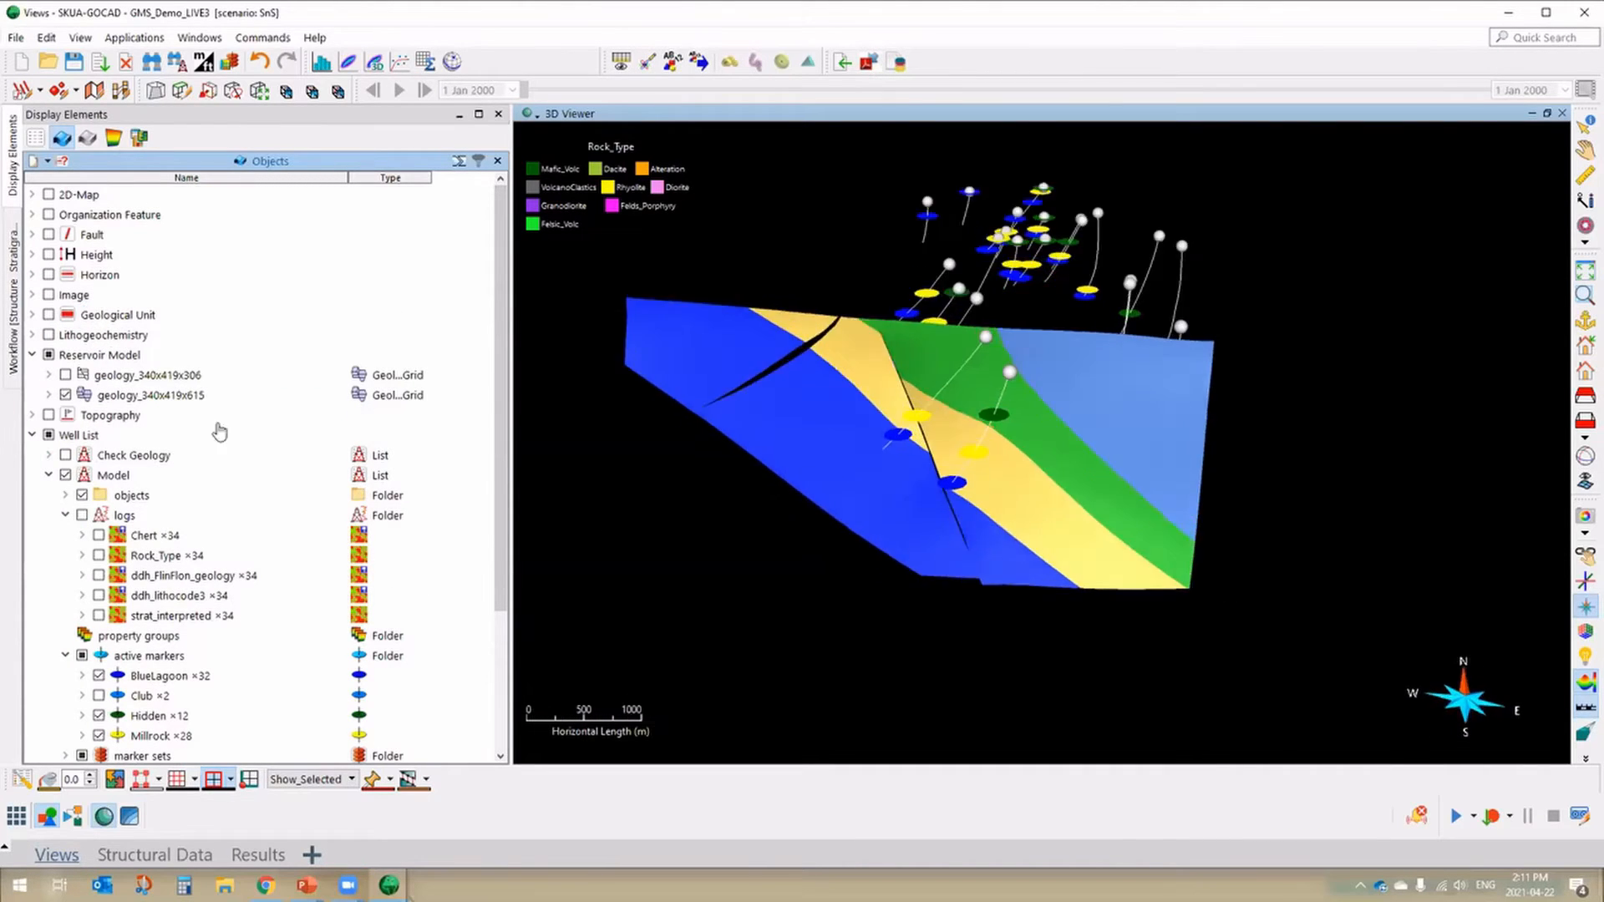
left_click_drag(1150, 502, 1038, 469)
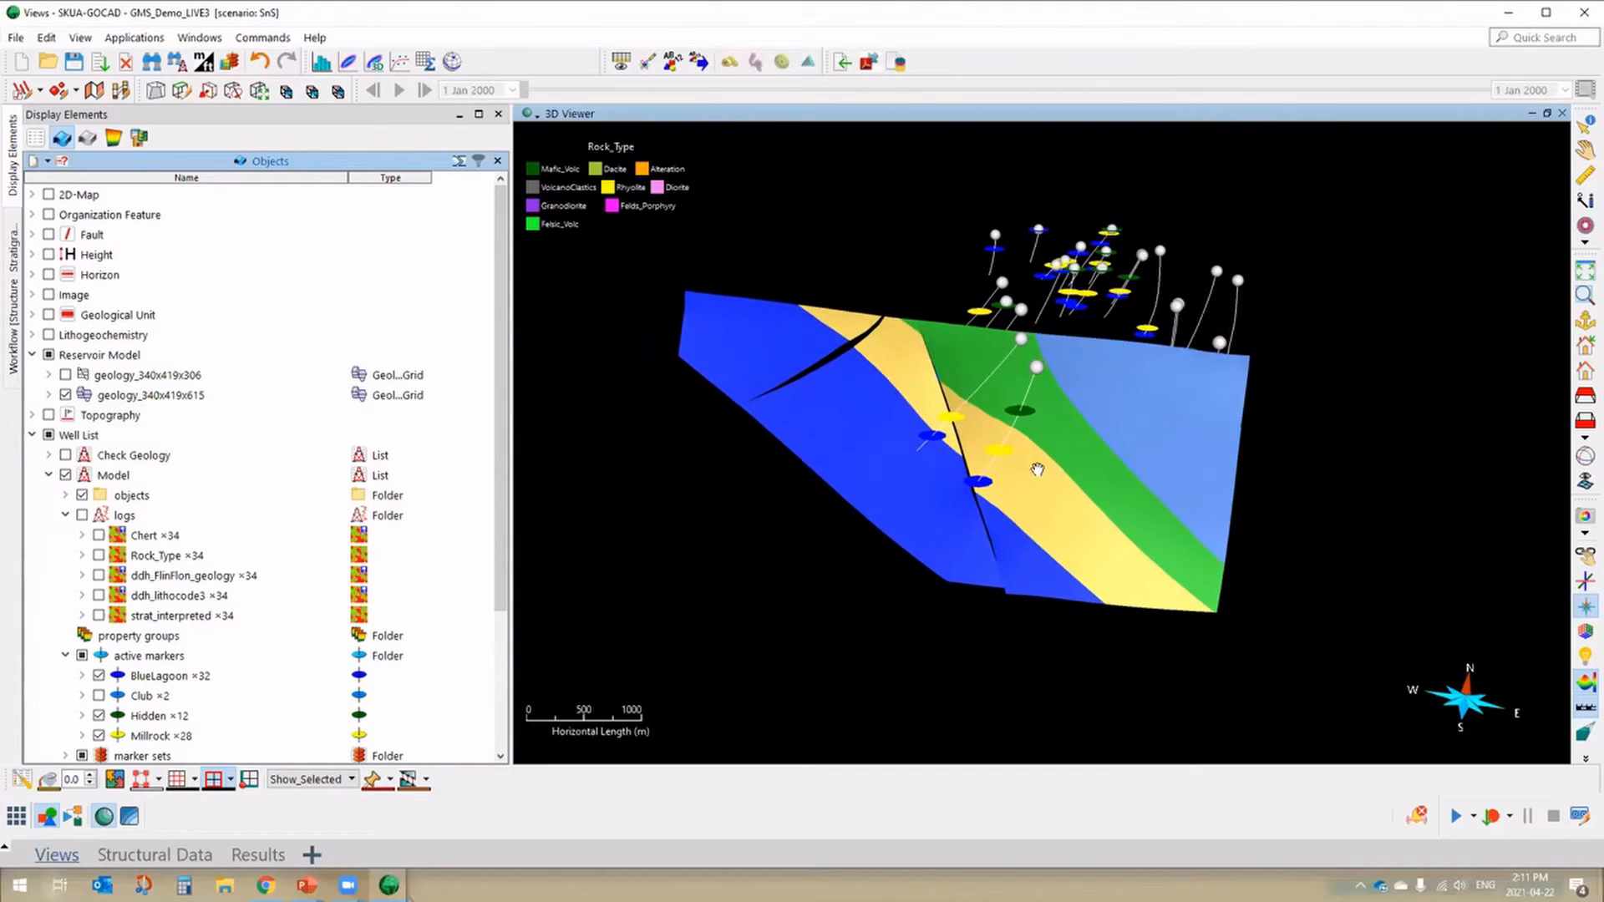
scroll(950, 493, "up", 2)
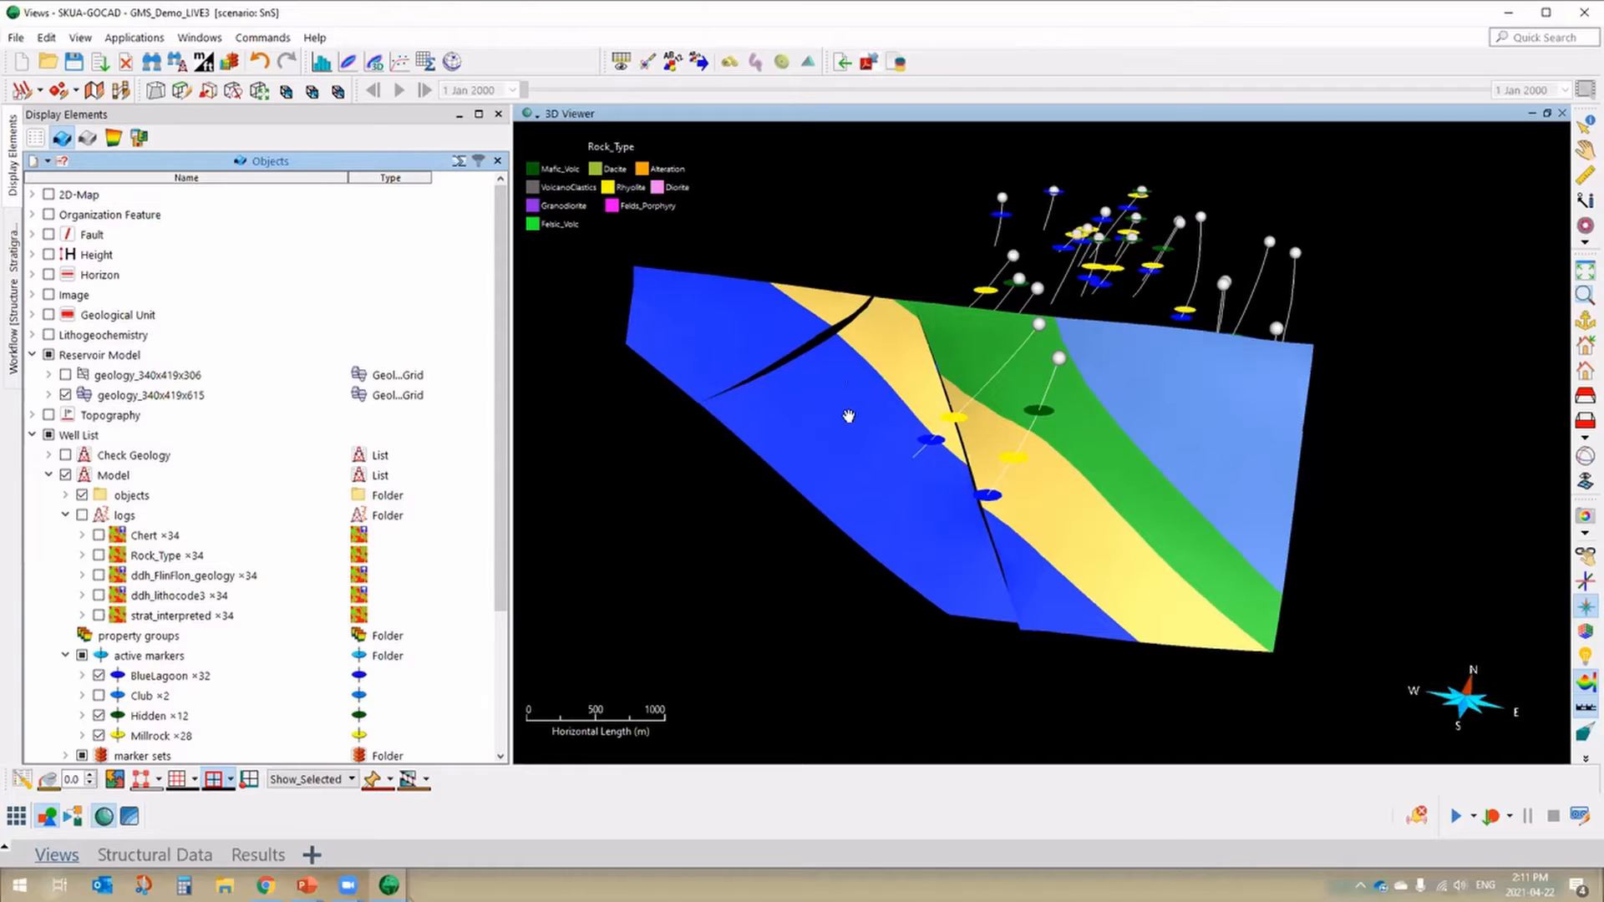
left_click_drag(849, 416, 1087, 592)
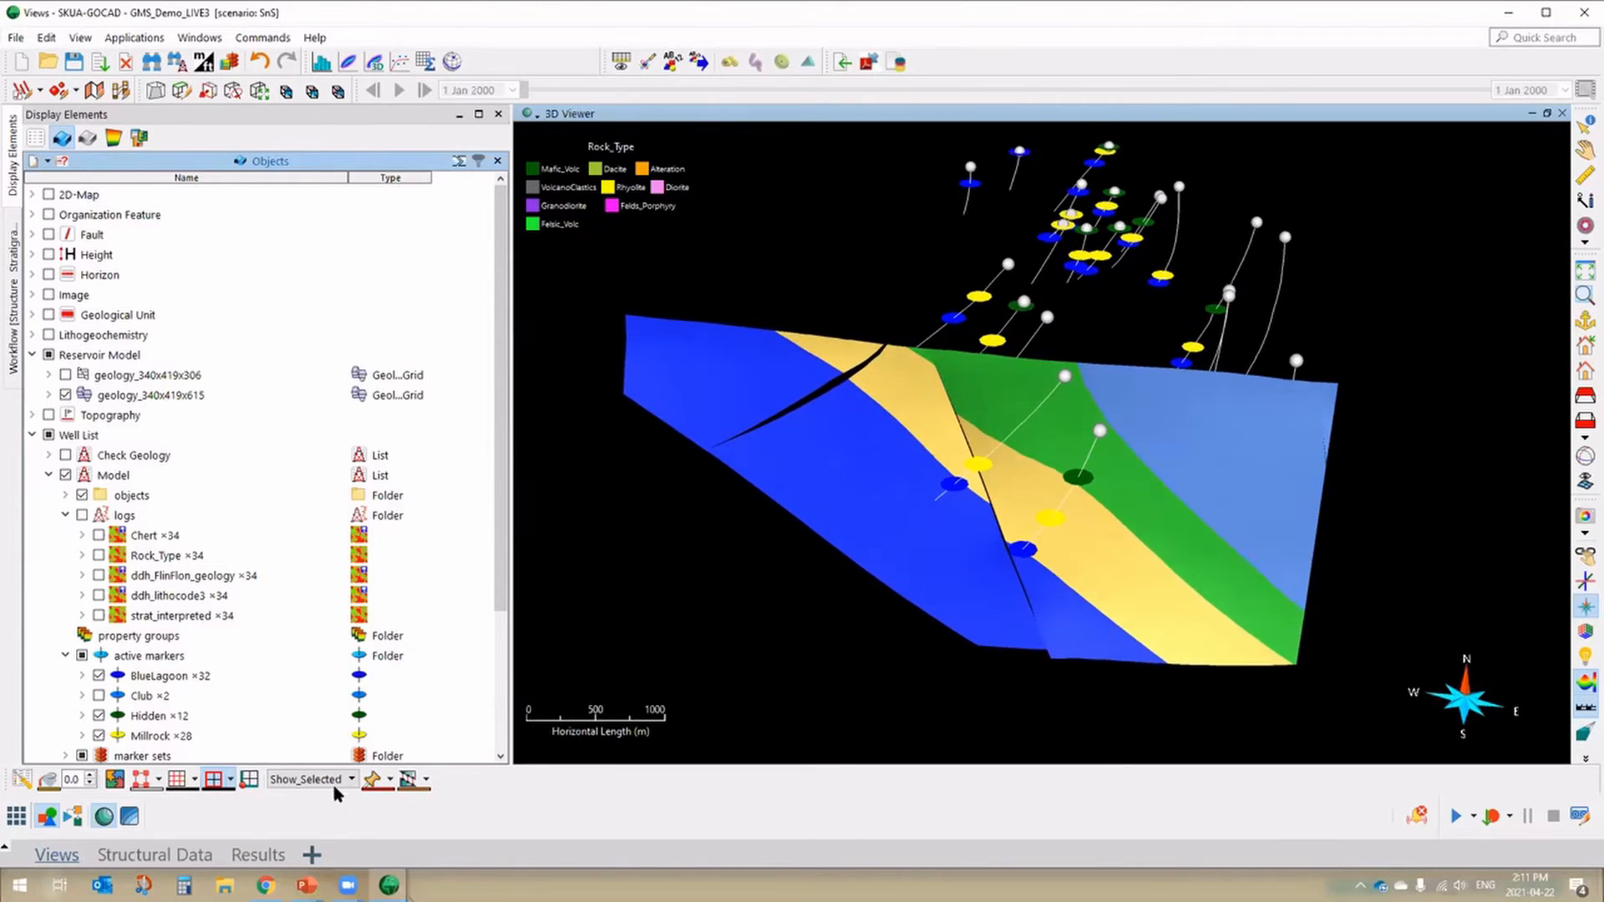
- Show a K section of geology_340x419x615 and move it through the grid to the yellow unit at the Millrock markers
left_click(137, 395)
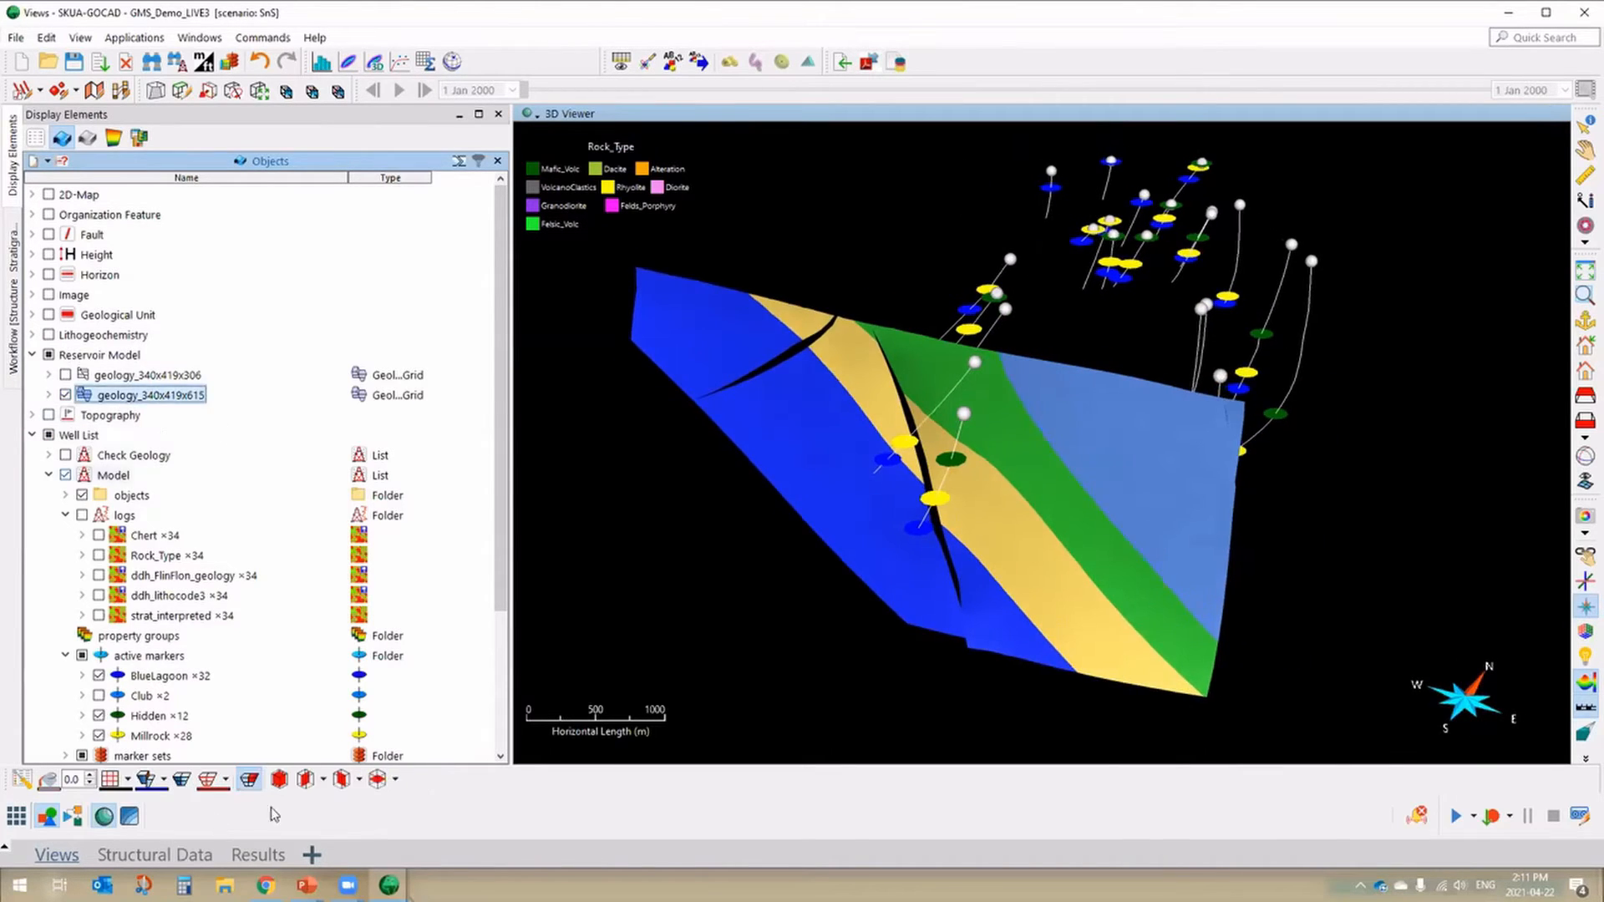
left_click(379, 780)
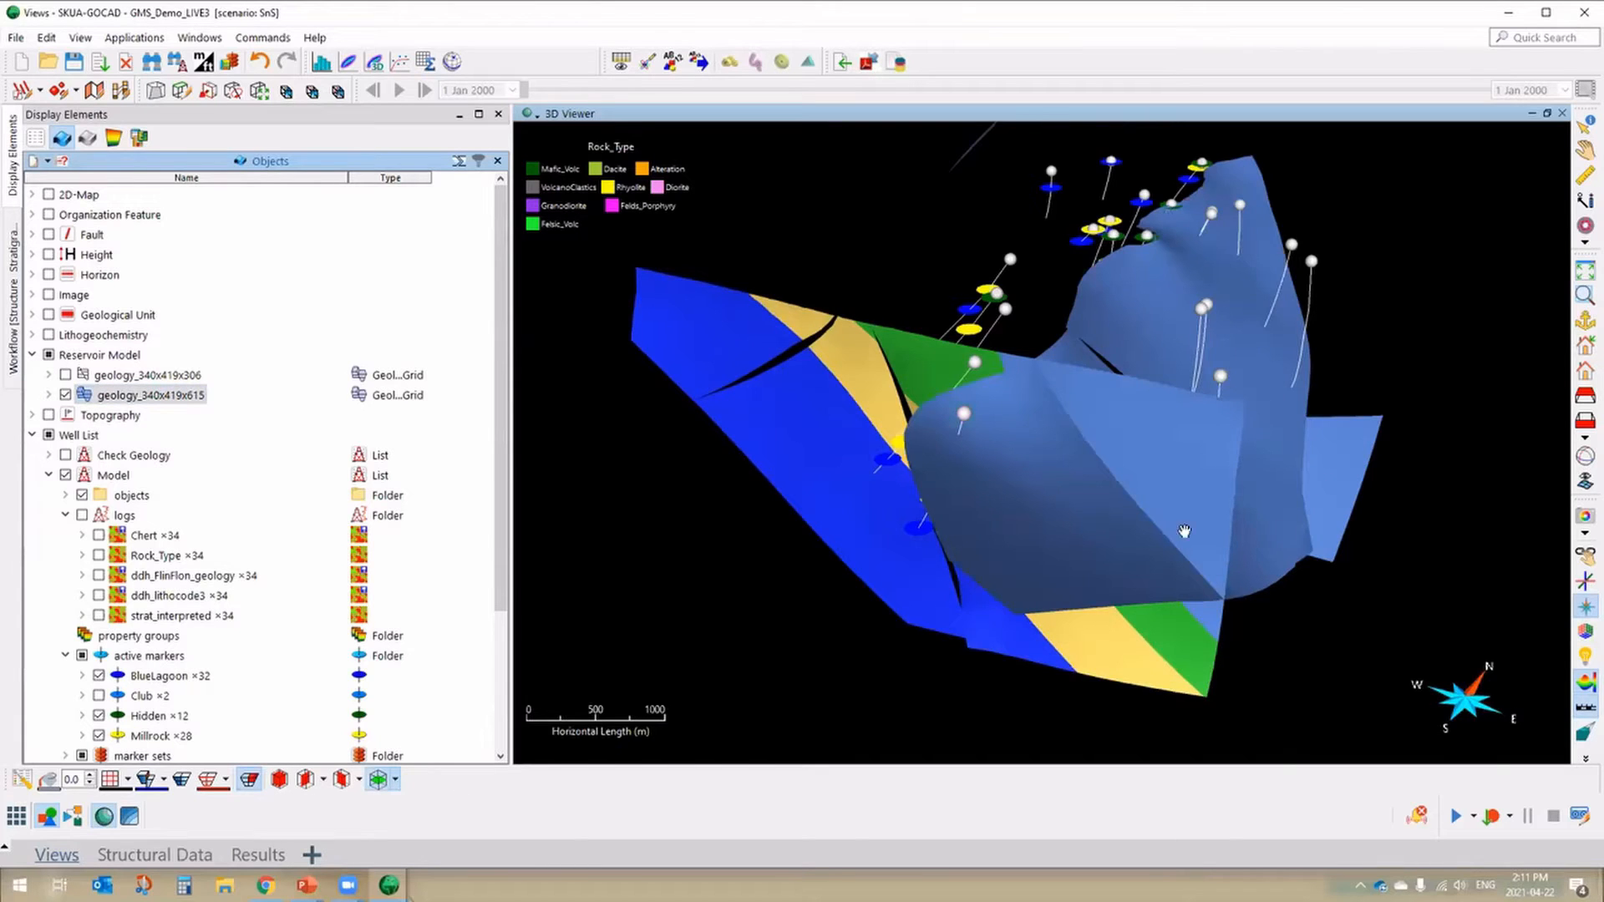
left_click(396, 780)
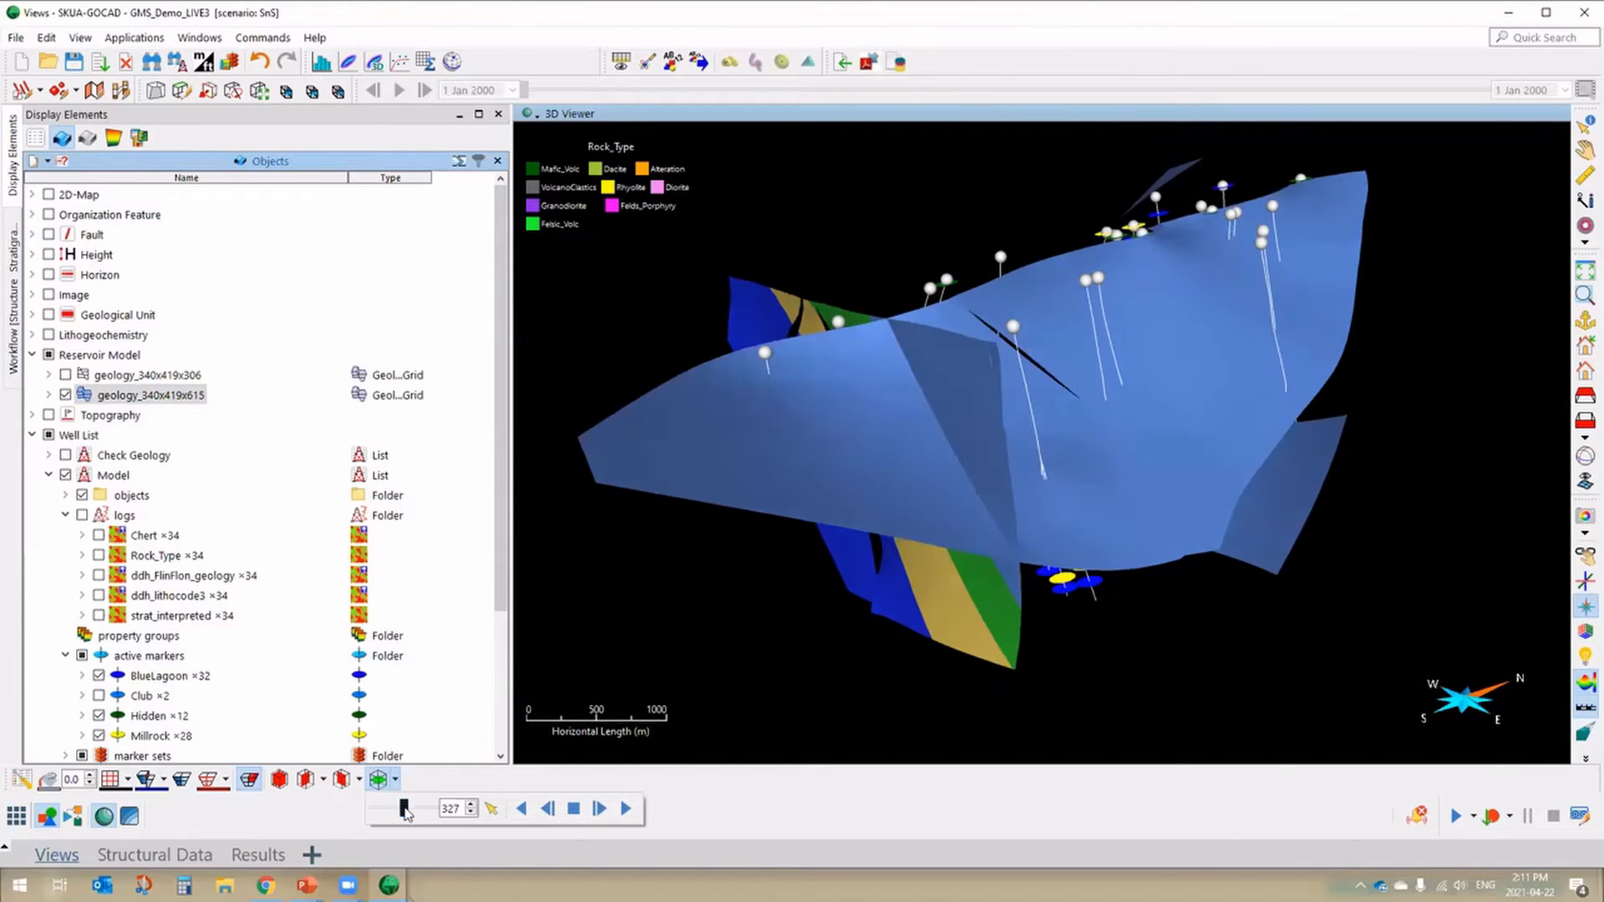
left_click_drag(413, 807, 411, 809)
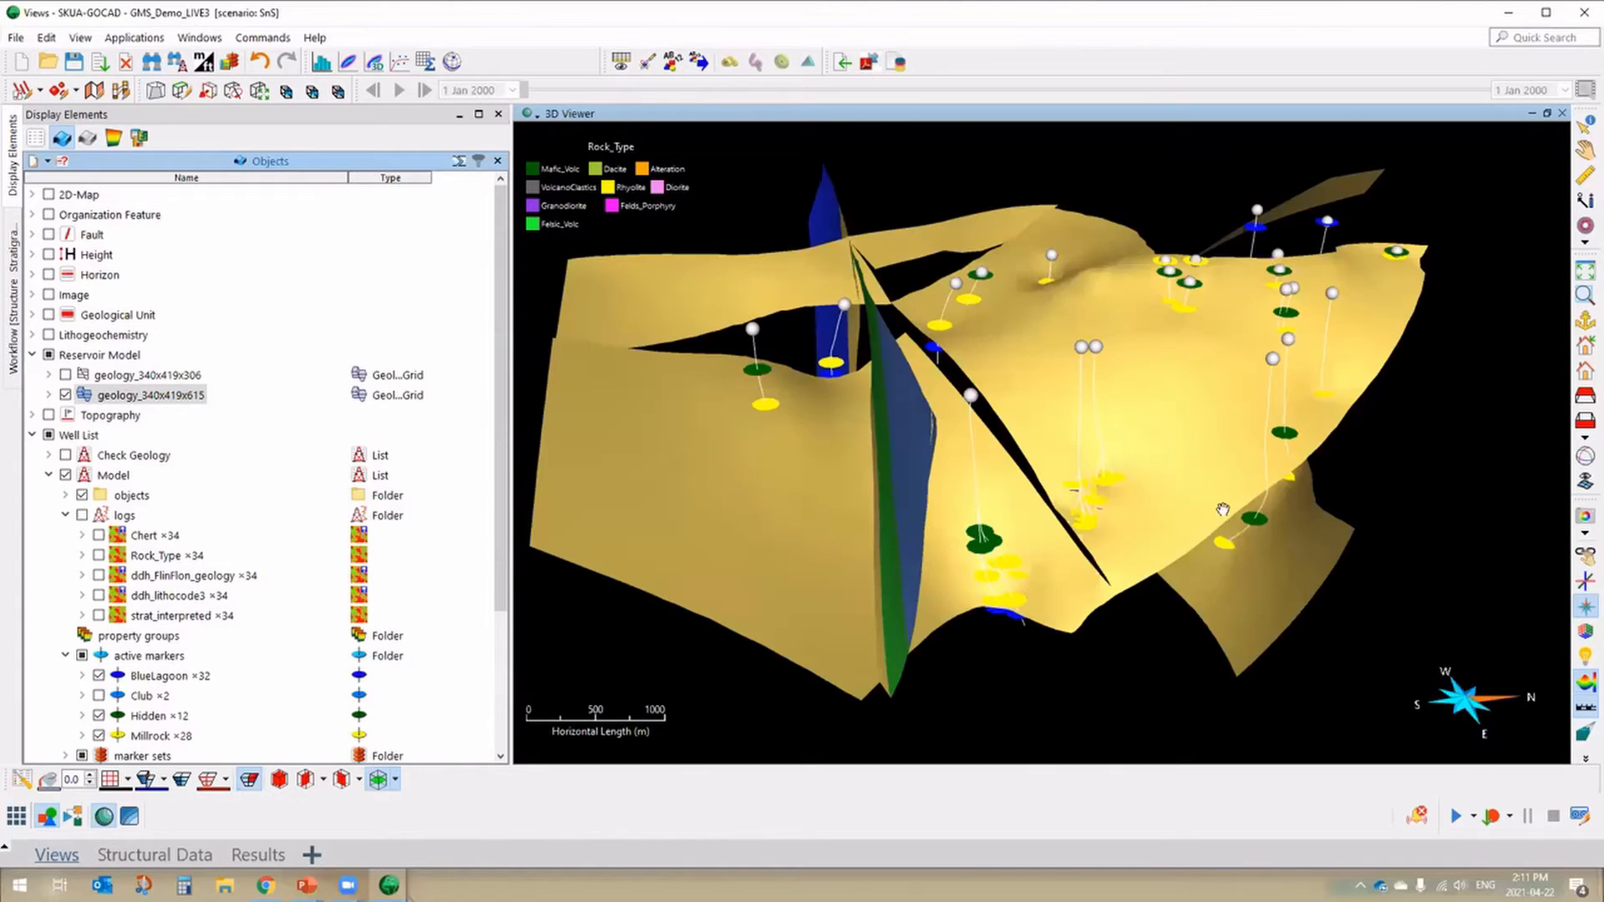
left_click(1586, 396)
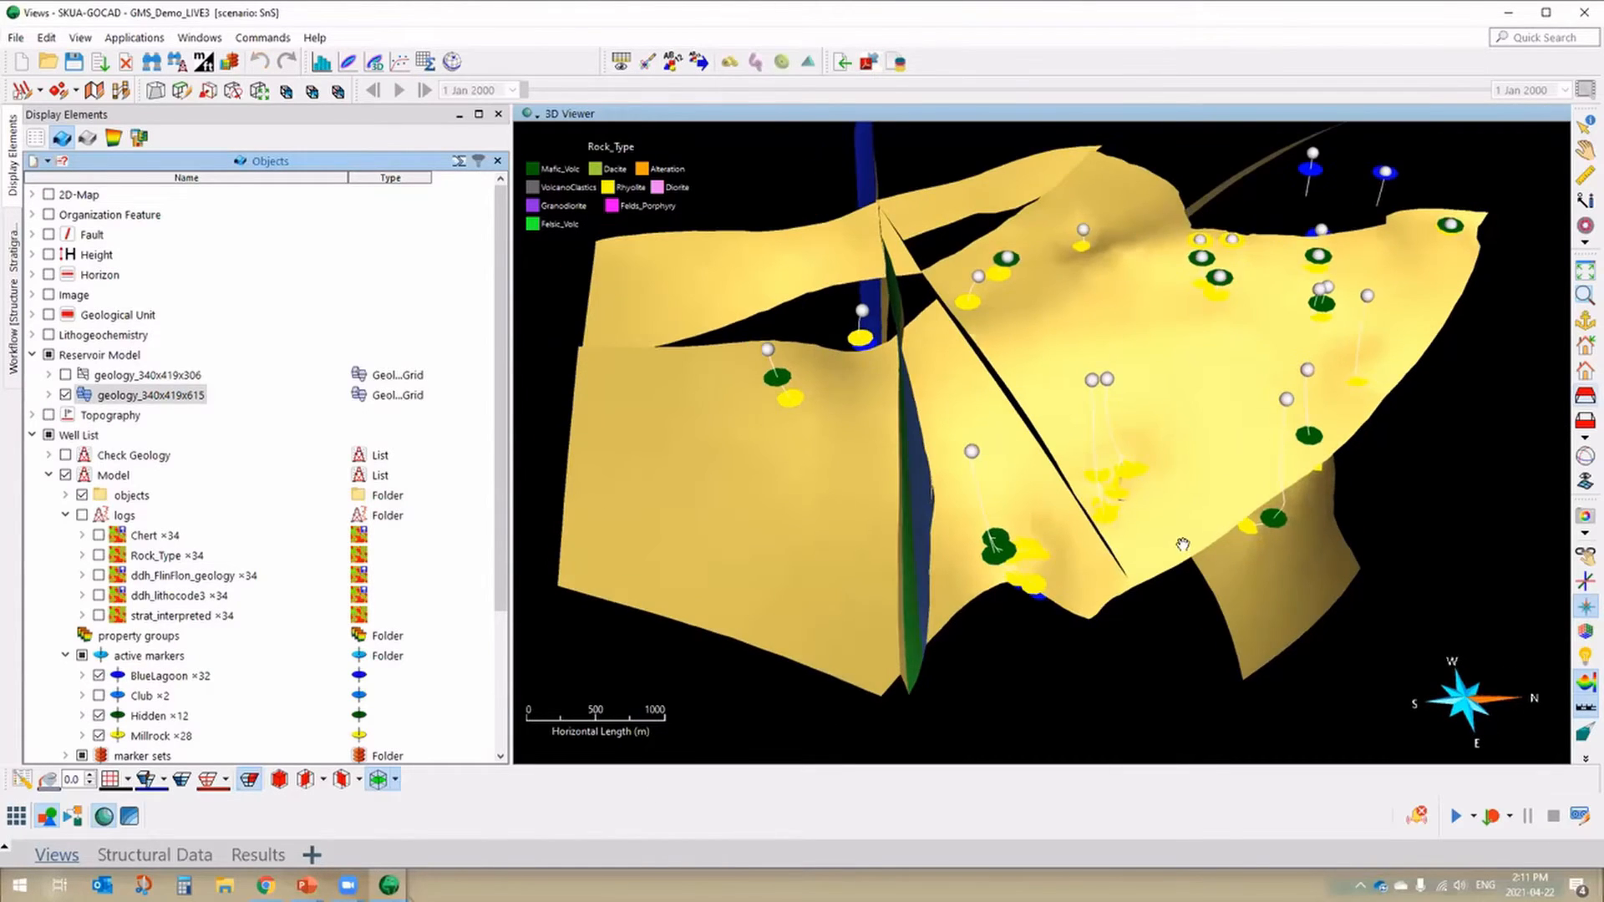
left_click_drag(1143, 644, 1094, 594)
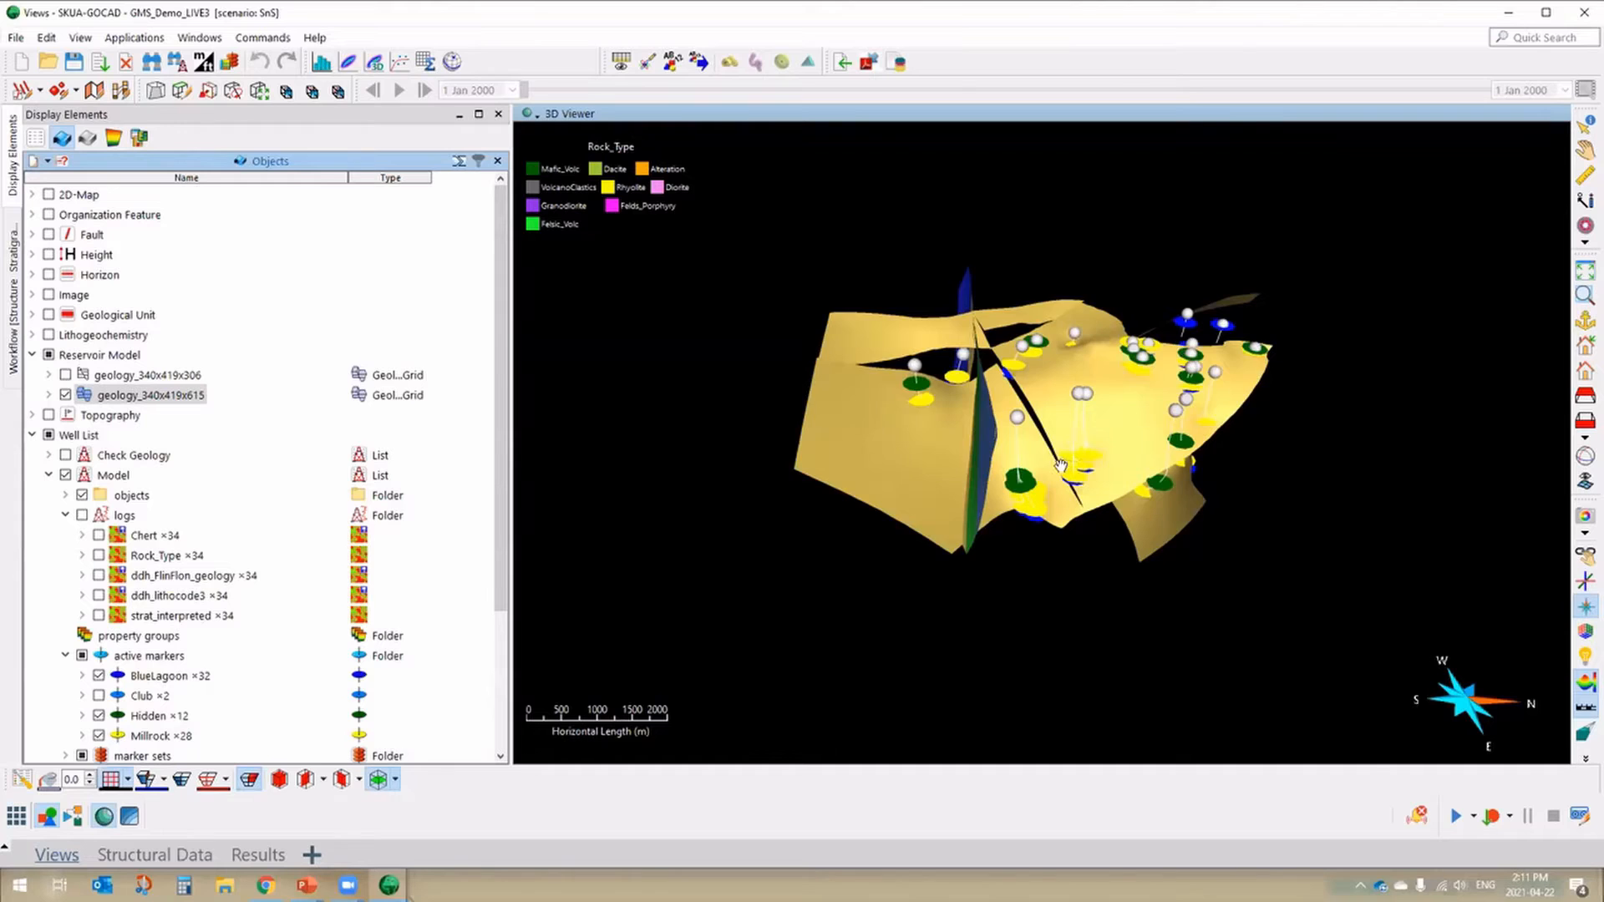
- Show the cell mesh on the grid sections and inspect how the cells follow the folded layers and faults
left_click_drag(1087, 396, 1017, 446)
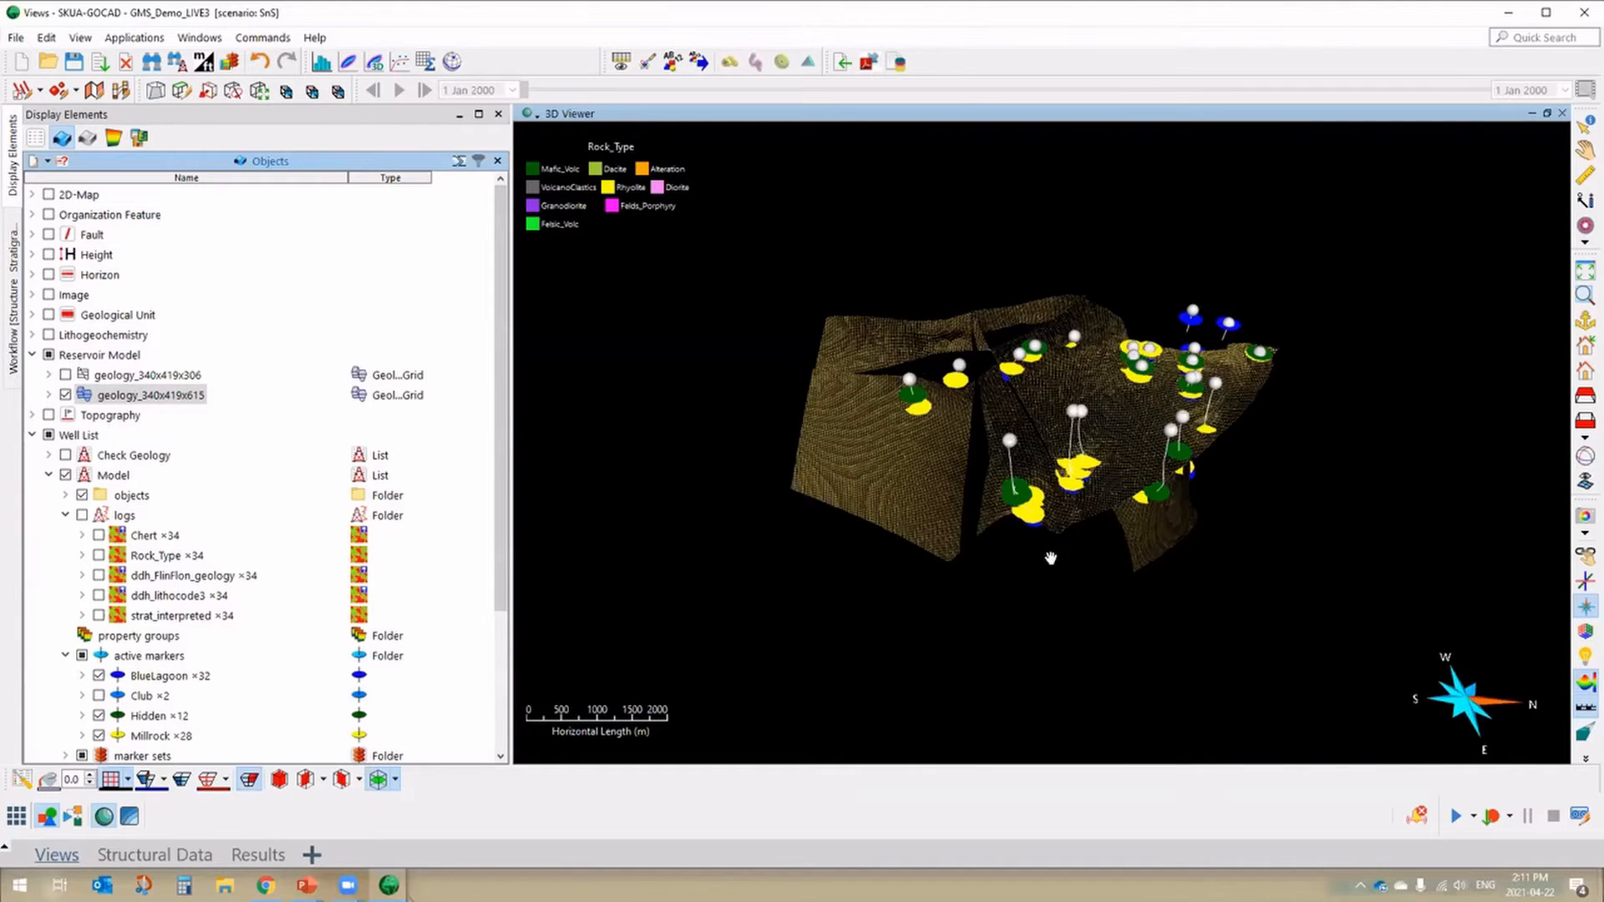
scroll(963, 456, "up", 3)
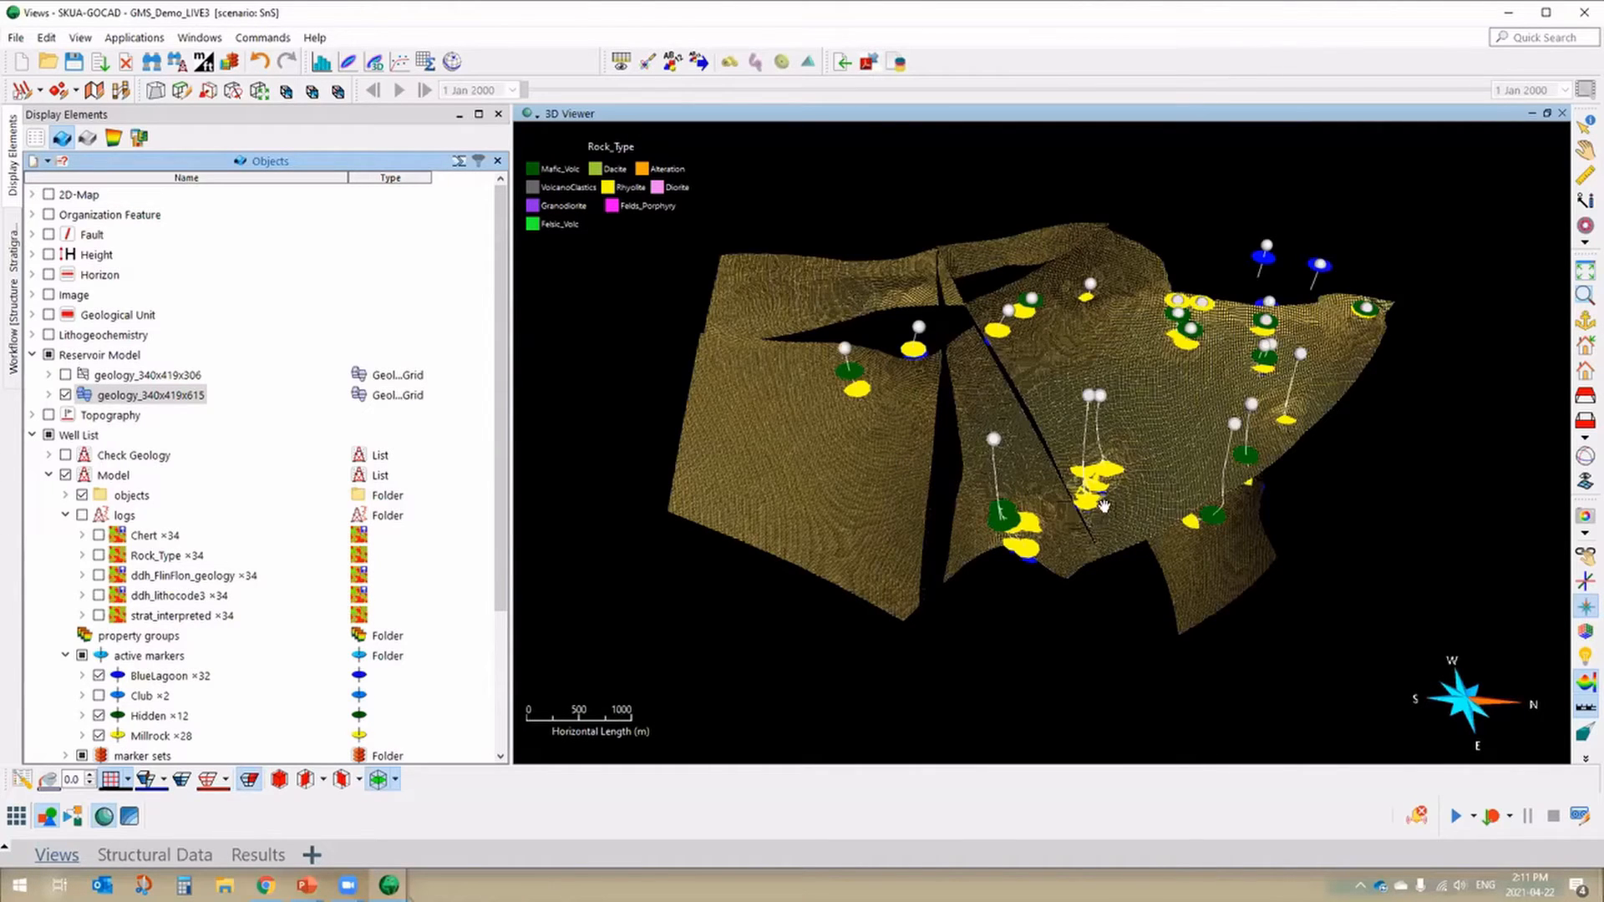
left_click_drag(957, 349, 915, 526)
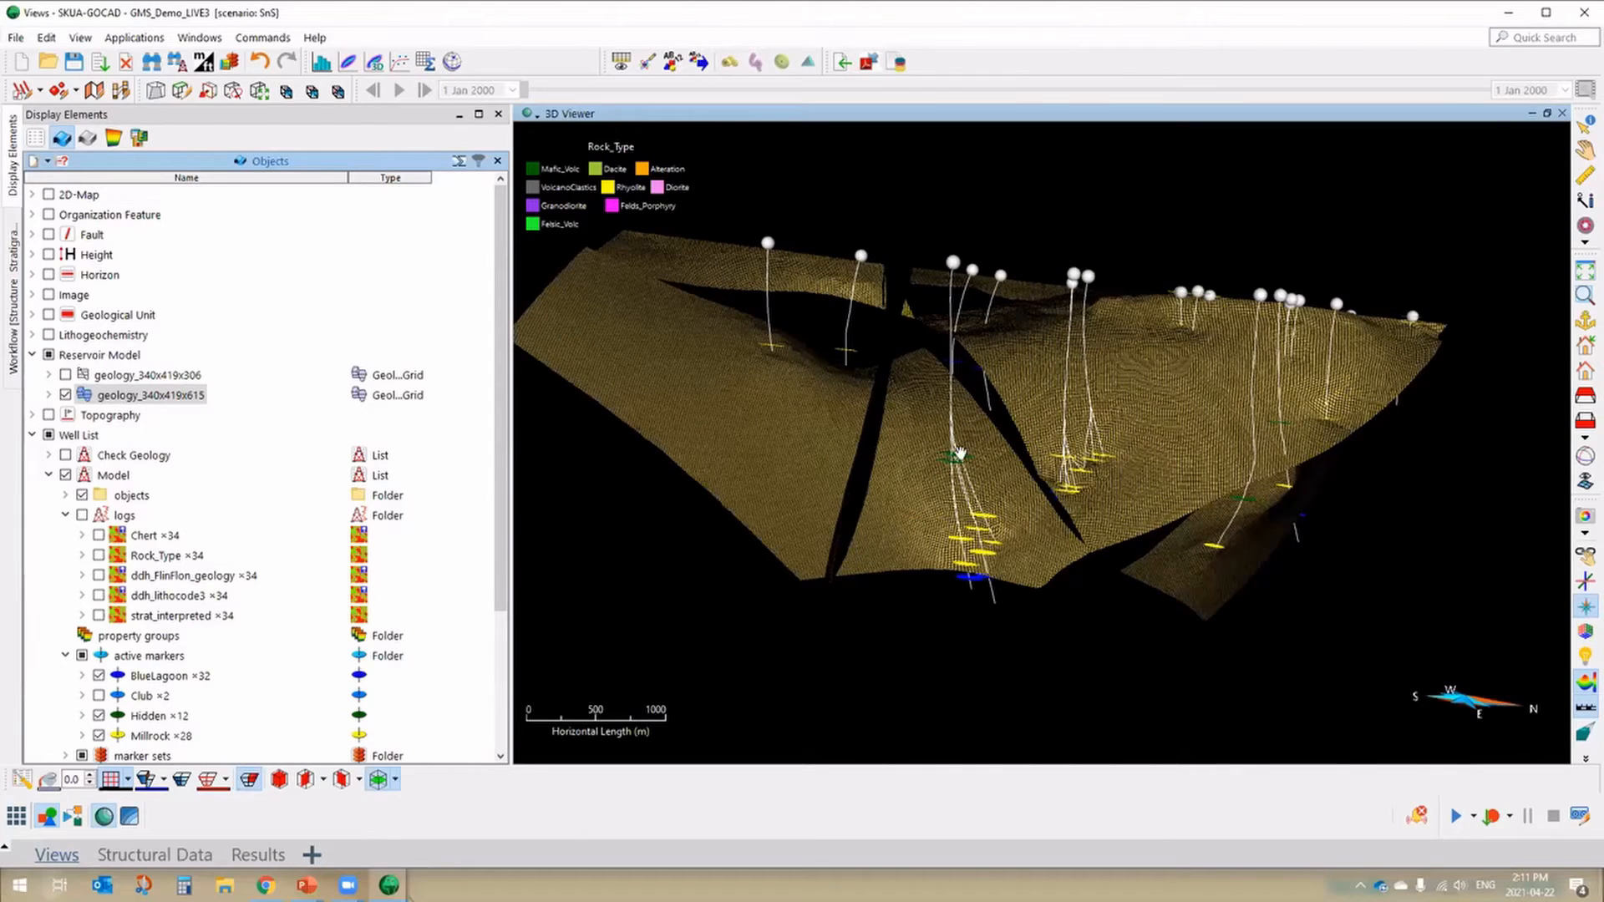
left_click_drag(953, 364, 918, 391)
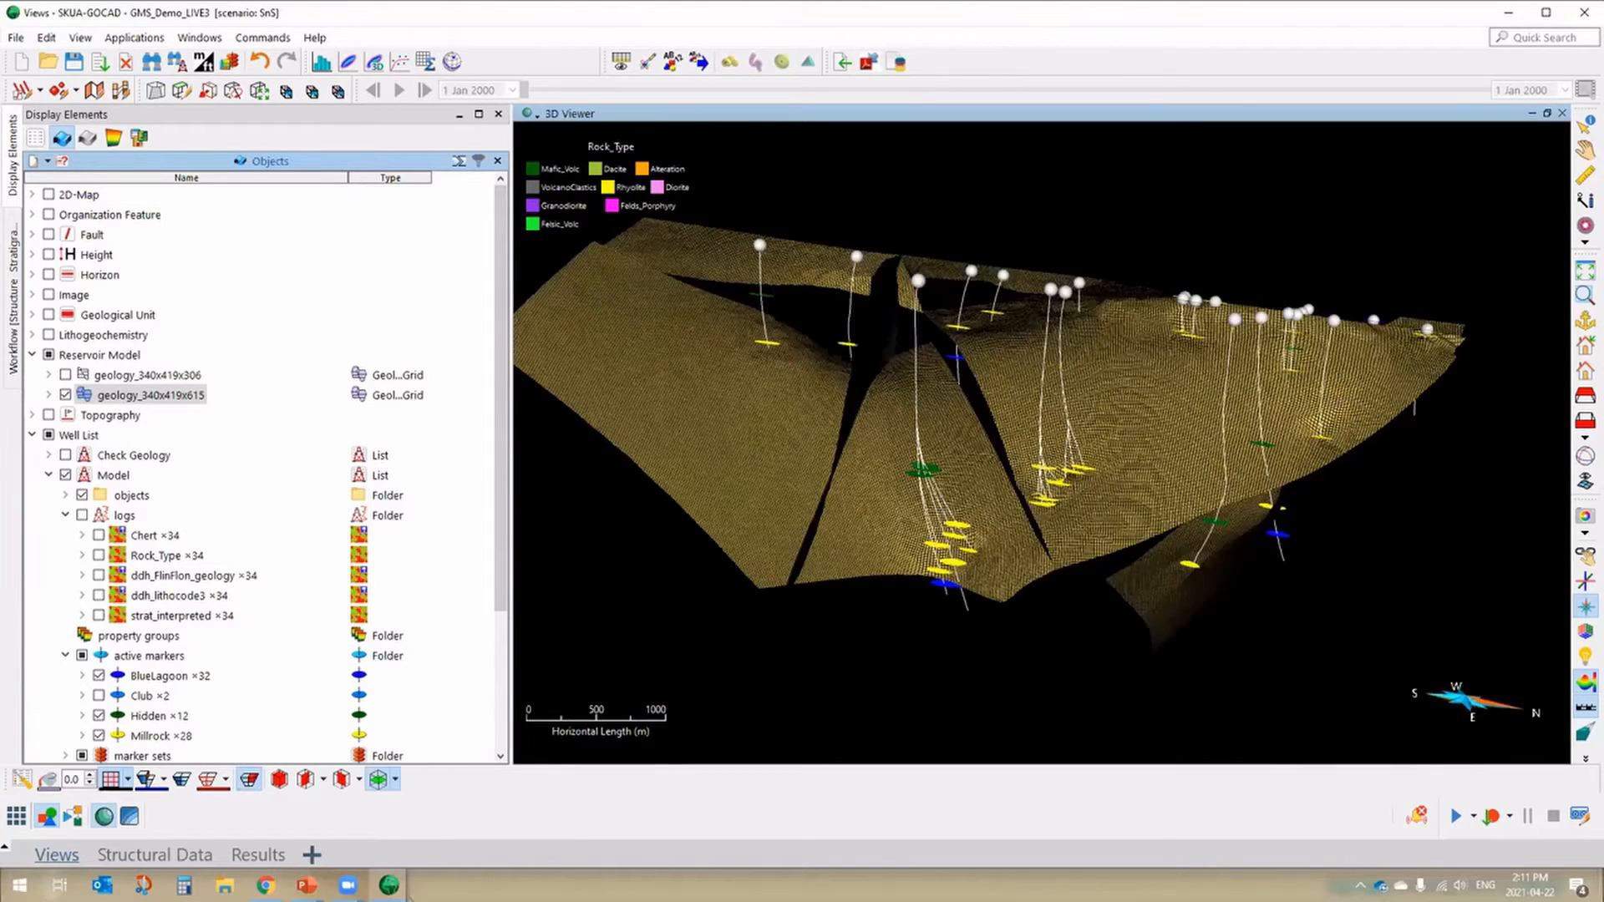
left_click_drag(994, 465, 795, 494)
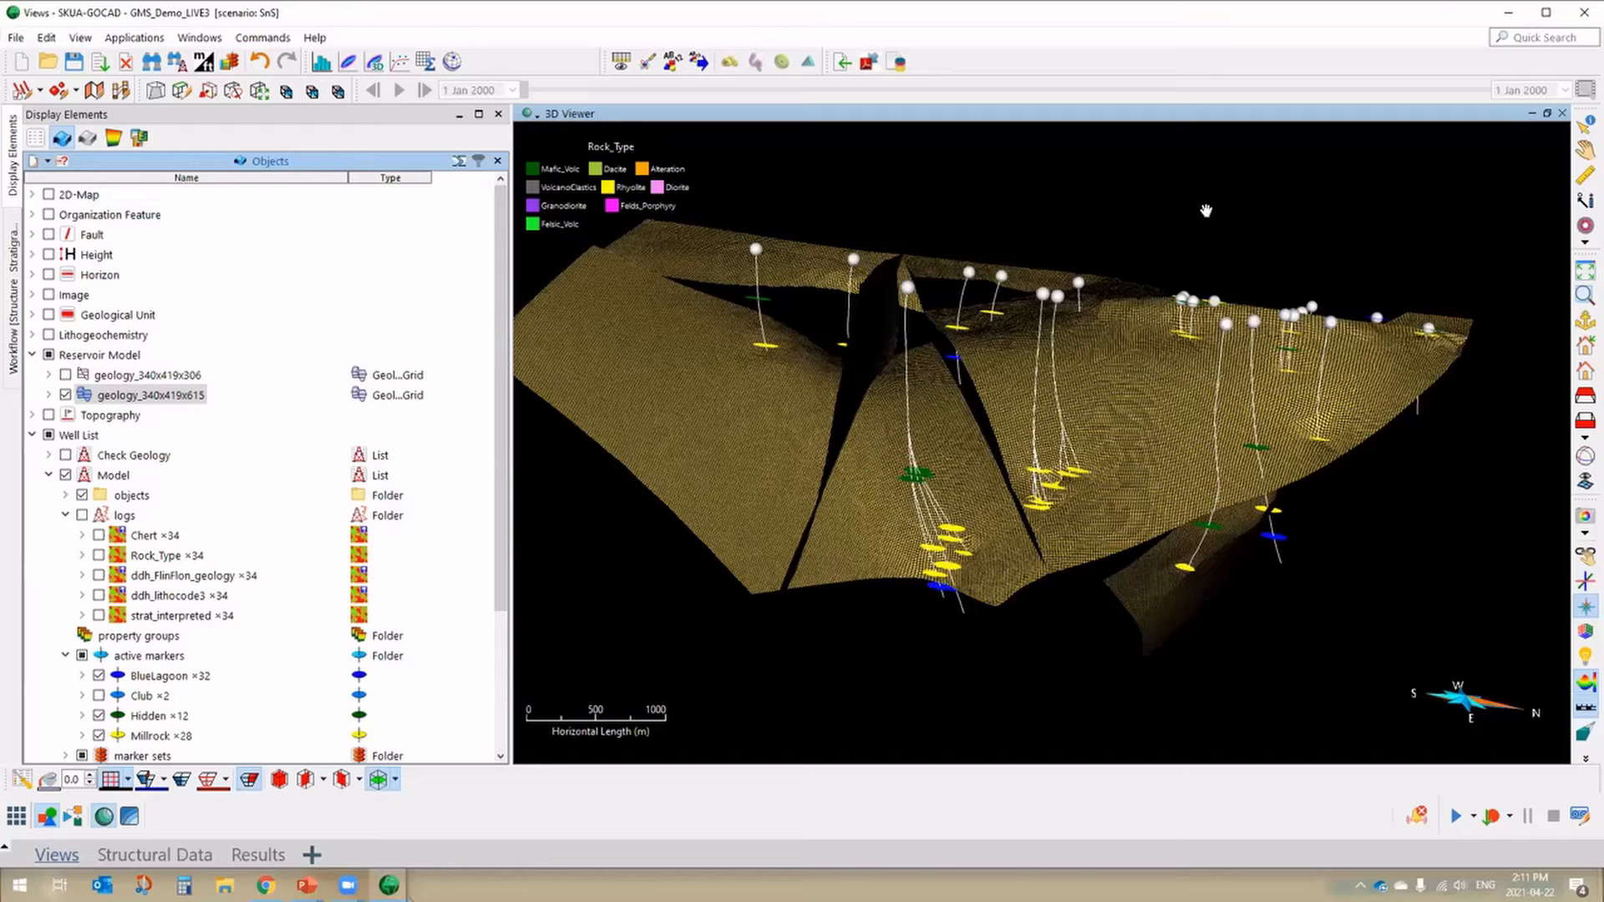
left_click_drag(1169, 321, 1090, 441)
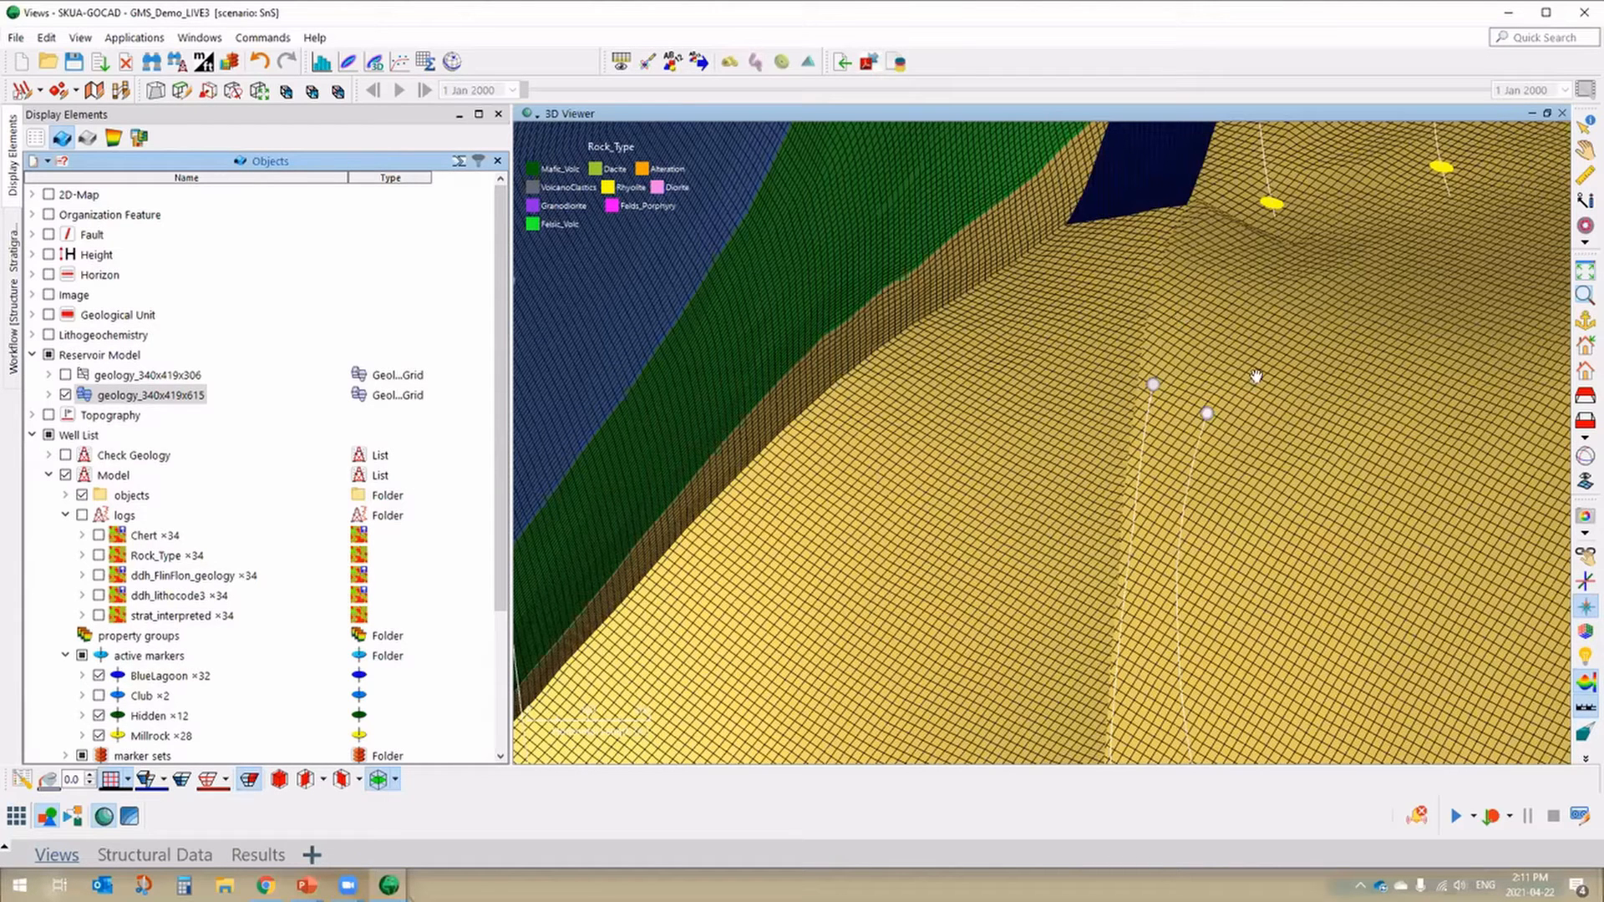
left_click_drag(1043, 488, 1250, 572)
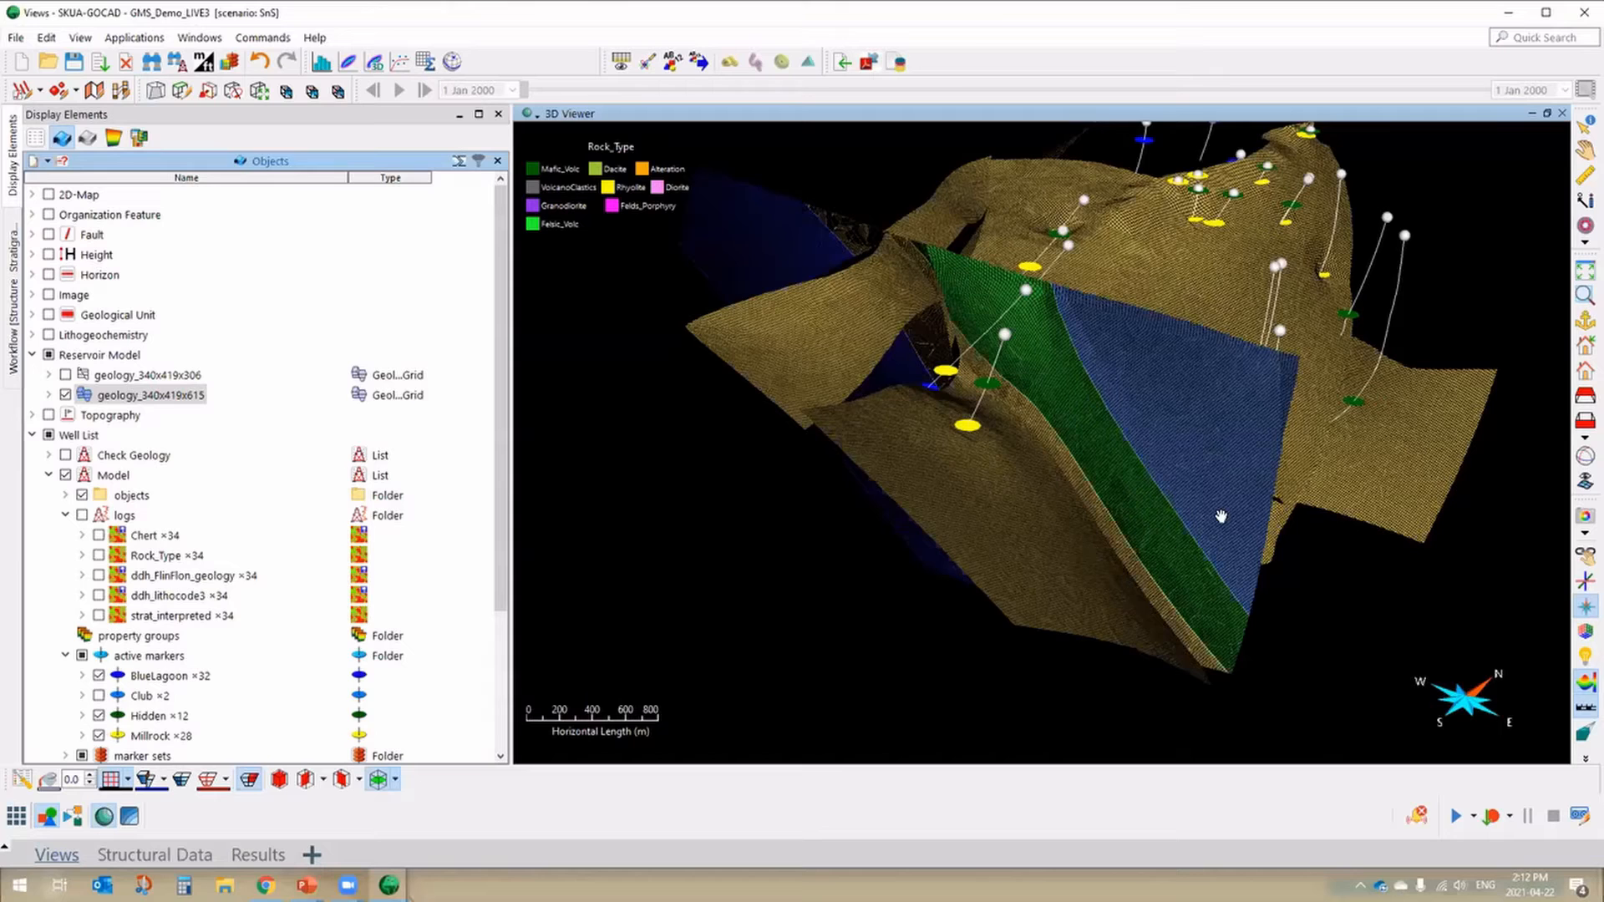
left_click_drag(1220, 517, 1064, 465)
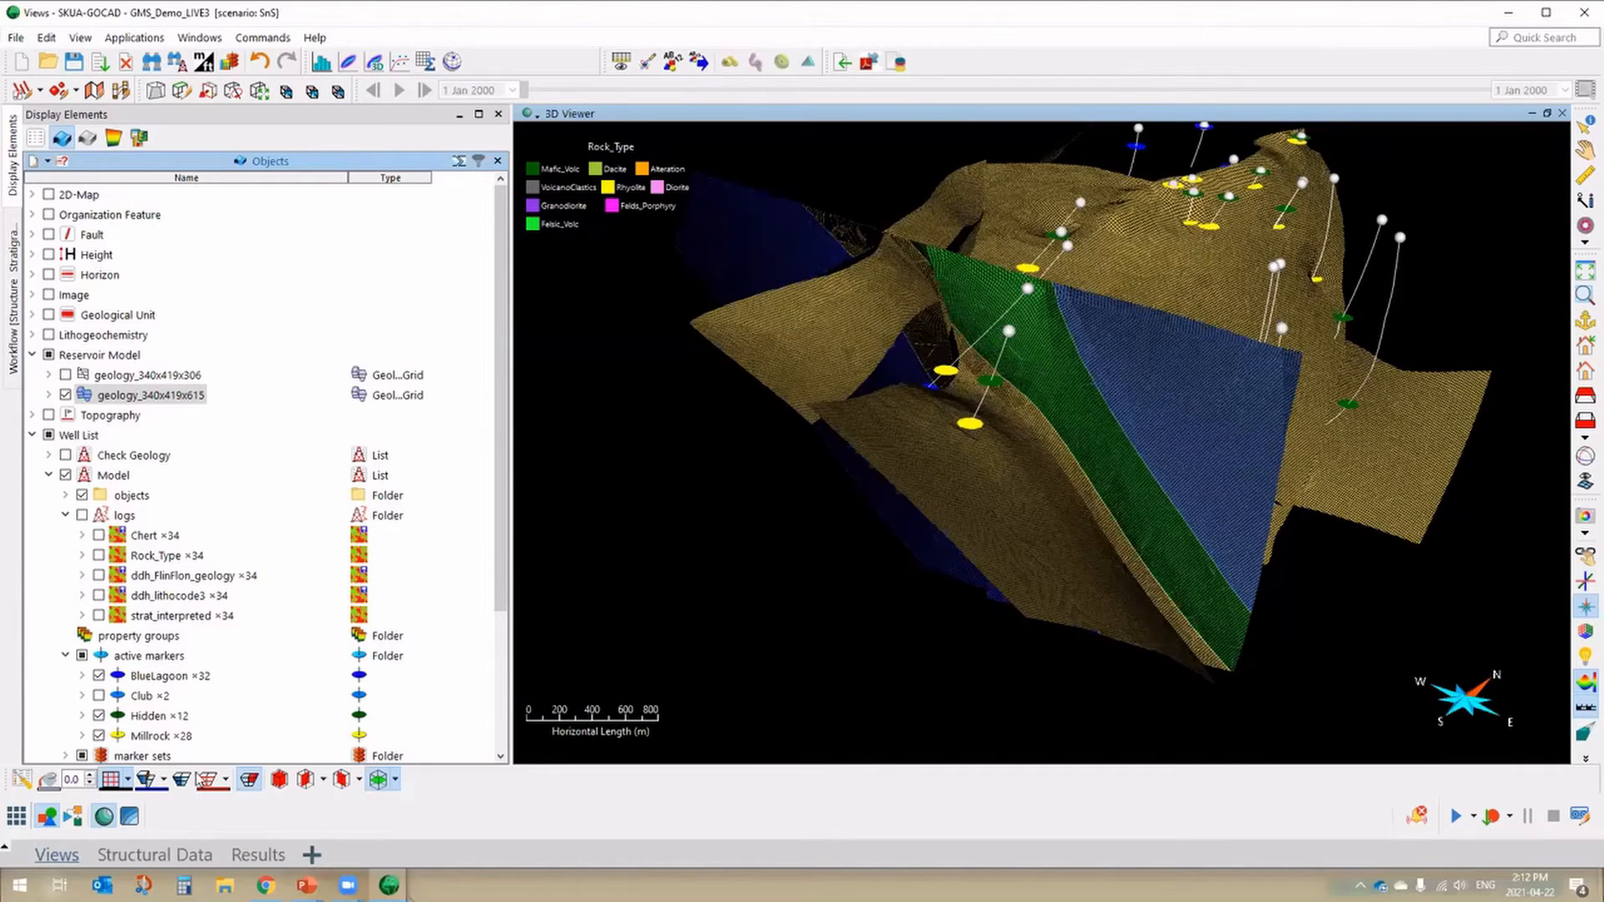
- Select several J sections of the grid, including 262, 263 and 386, and display them with the K section hidden
left_click(279, 779)
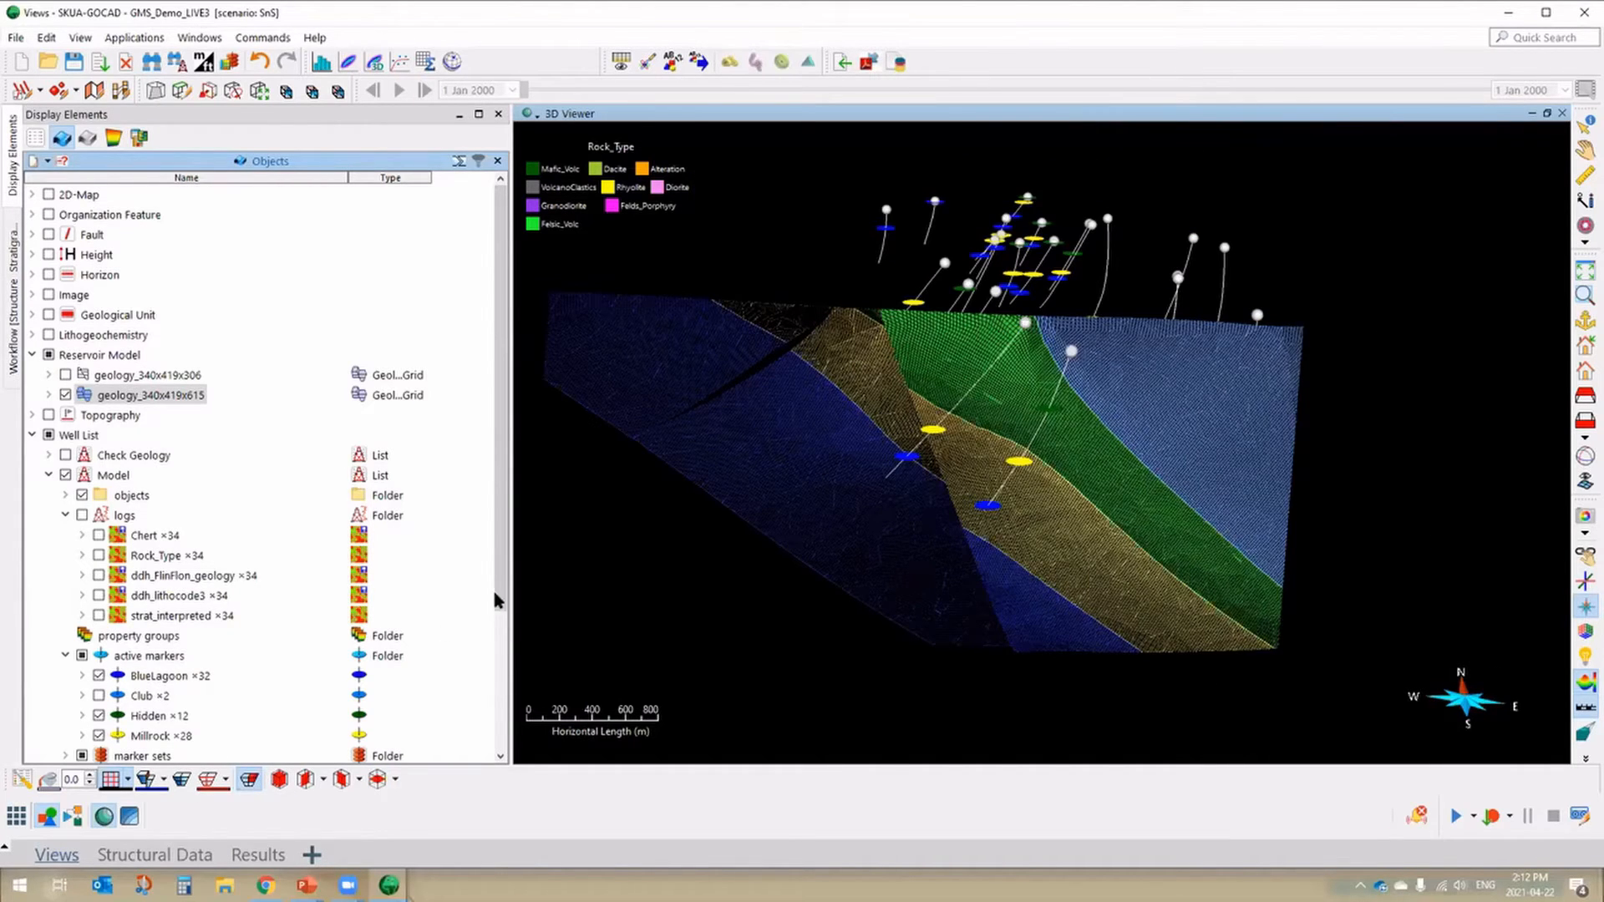
left_click_drag(528, 403, 547, 219)
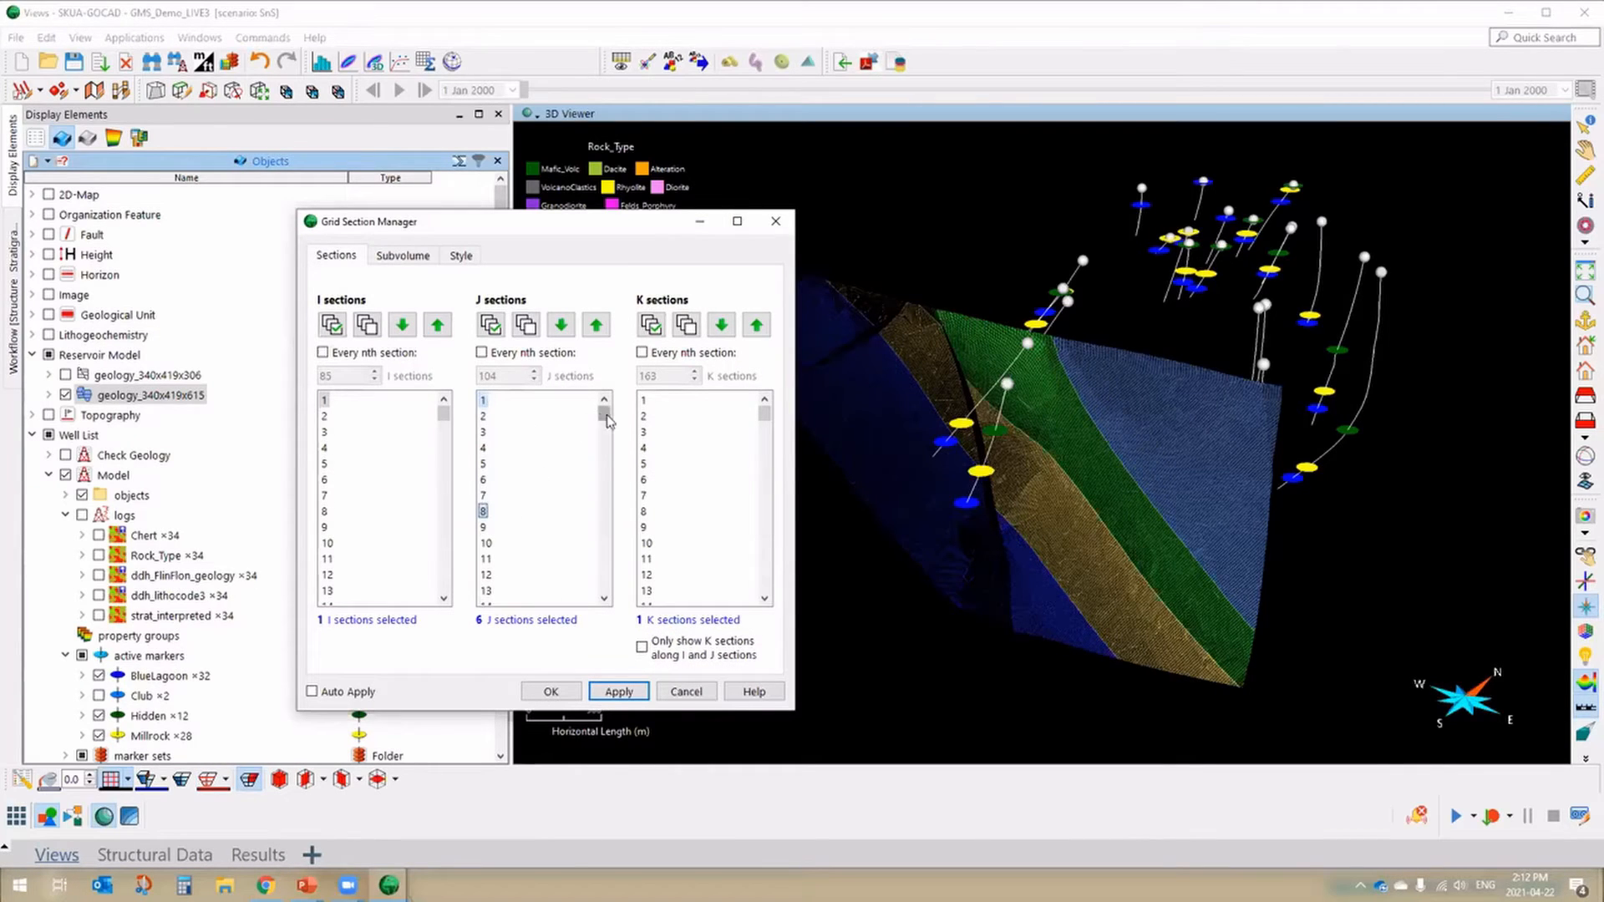
left_click_drag(603, 414, 617, 528)
left_click(494, 531, "ctrl")
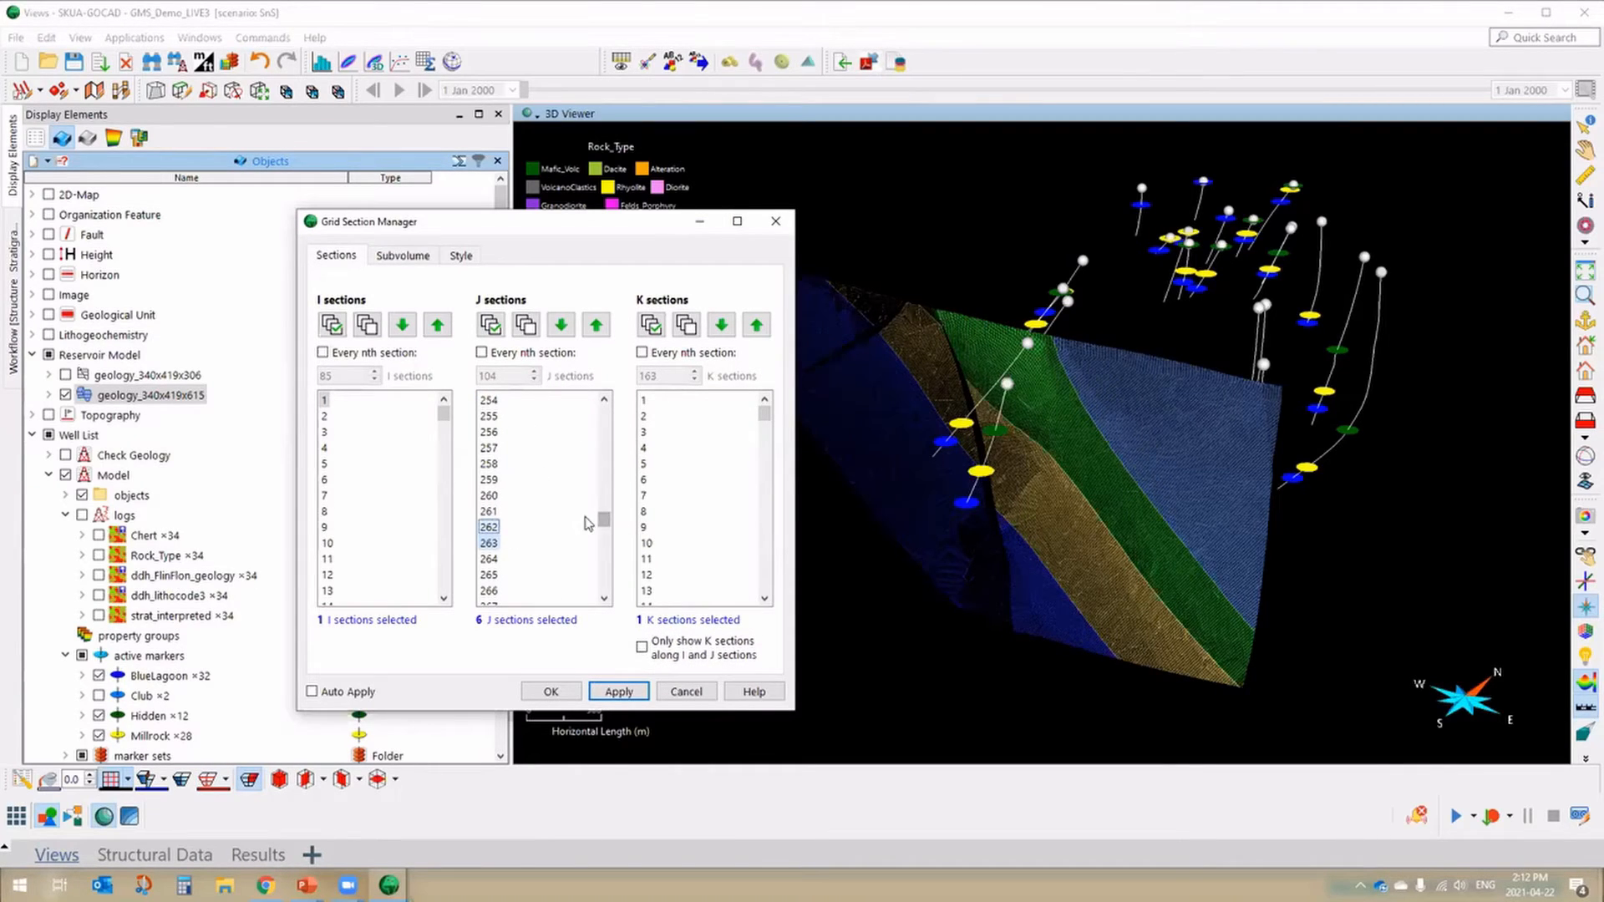
left_click(521, 548, "ctrl")
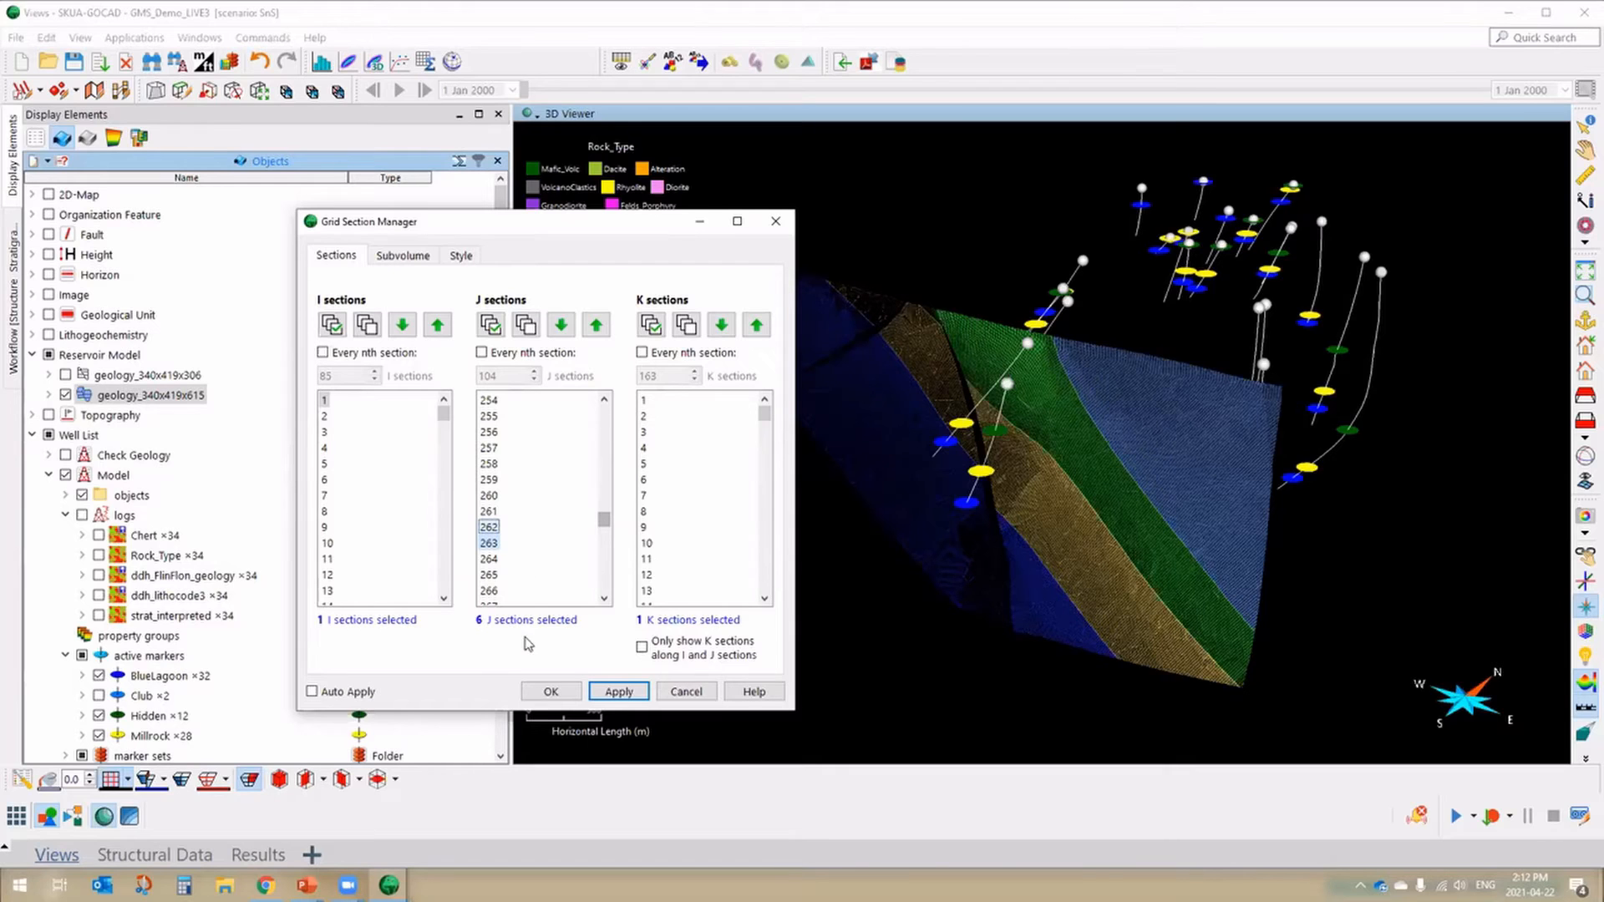
left_click(630, 690)
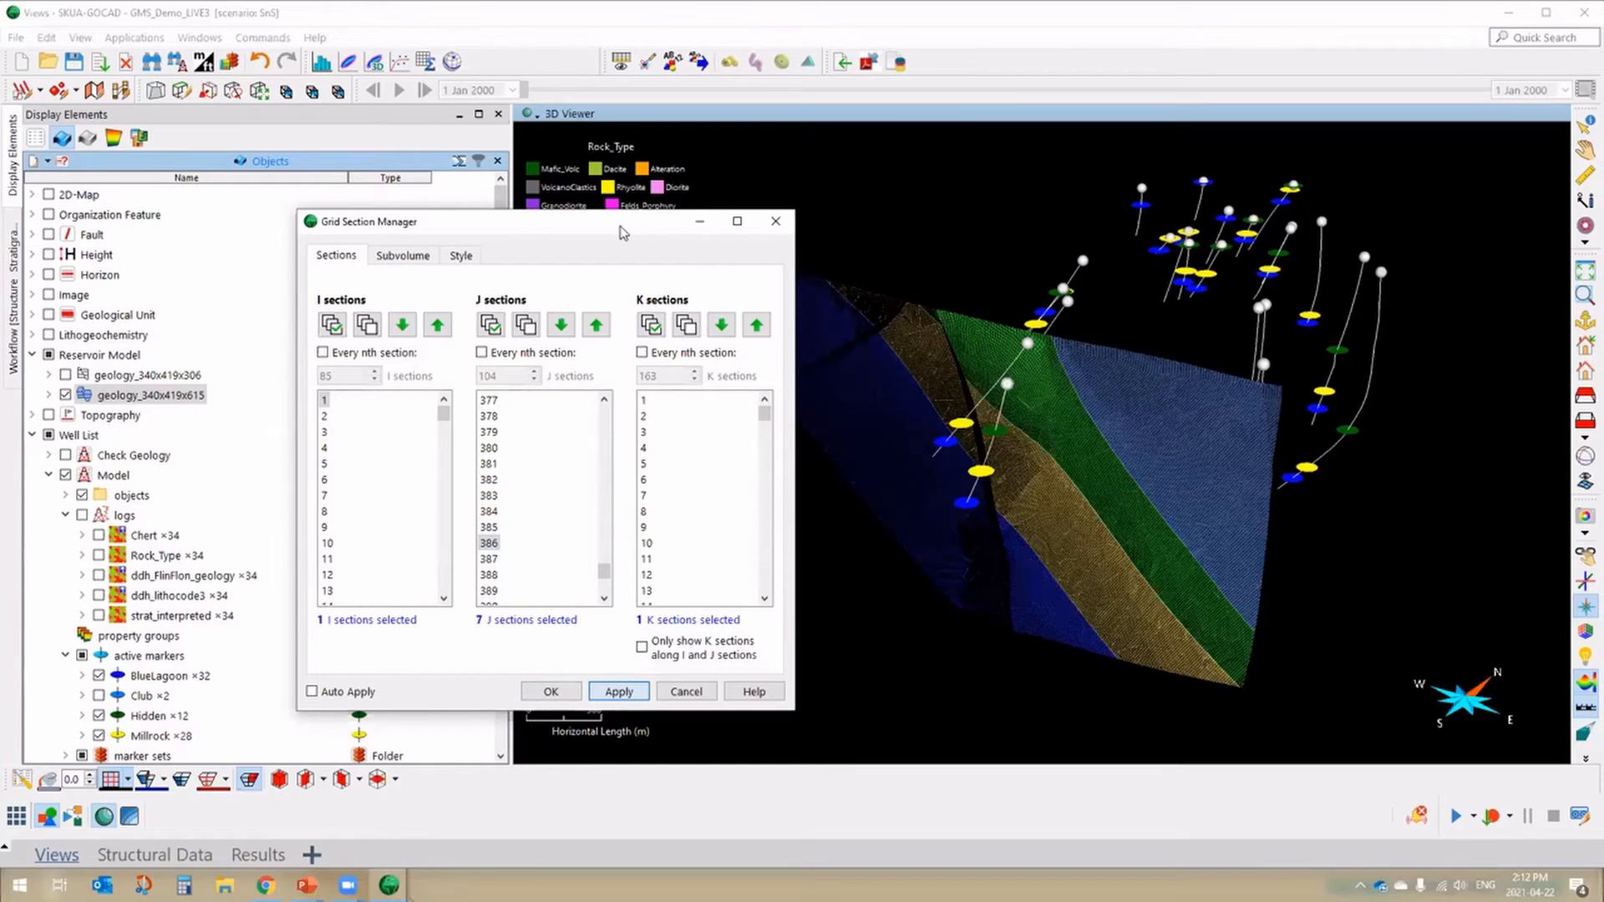
left_click(377, 779)
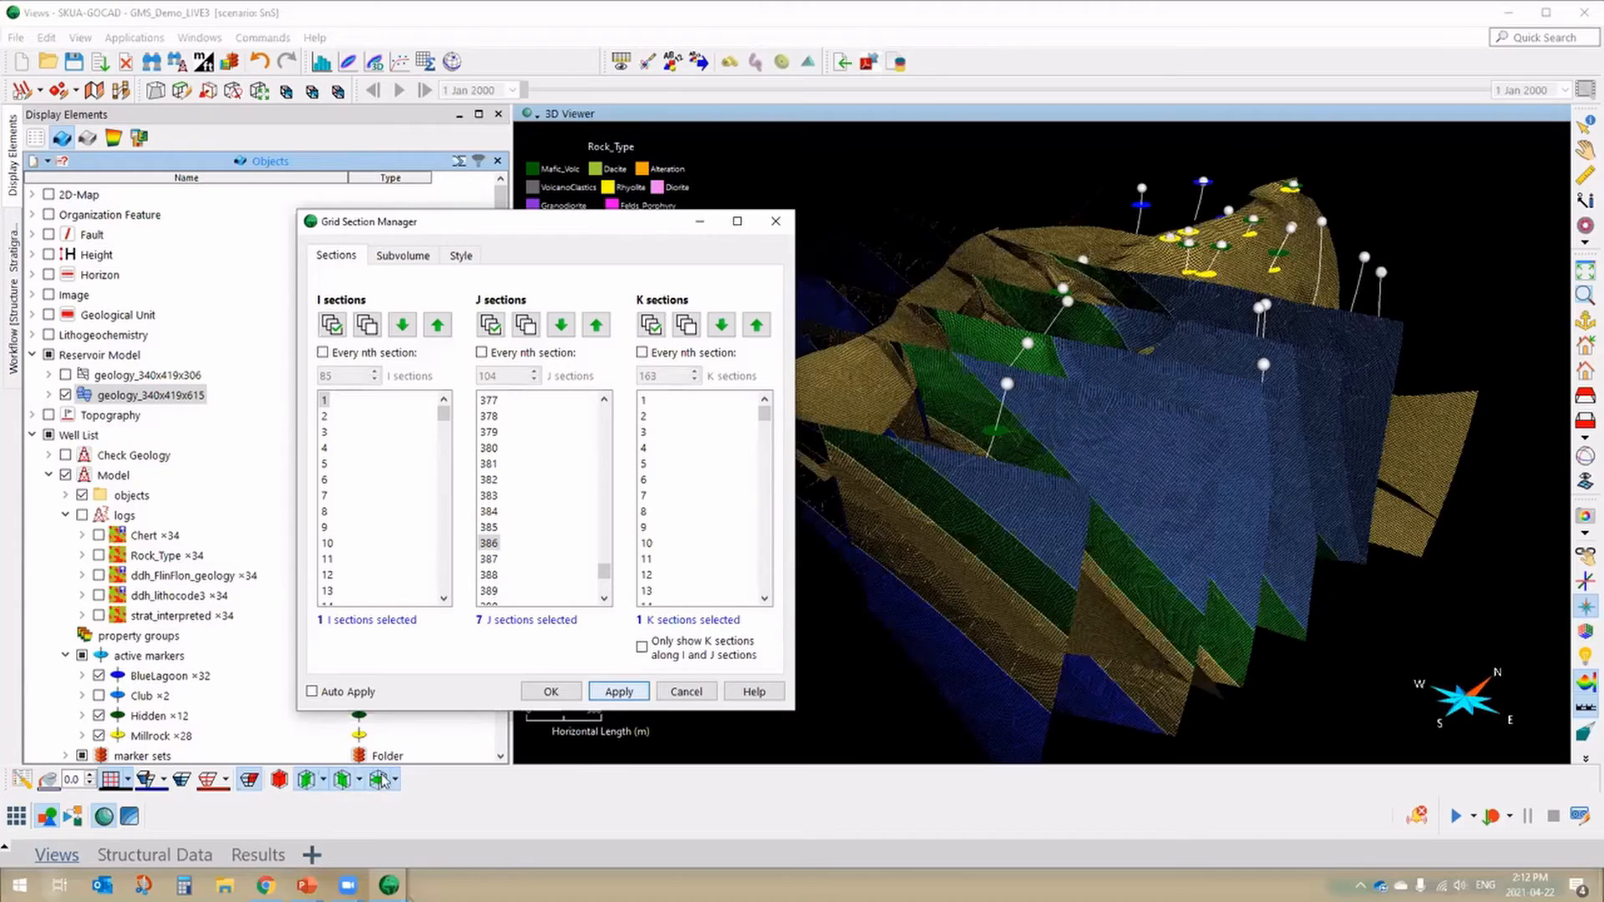
left_click(1033, 560)
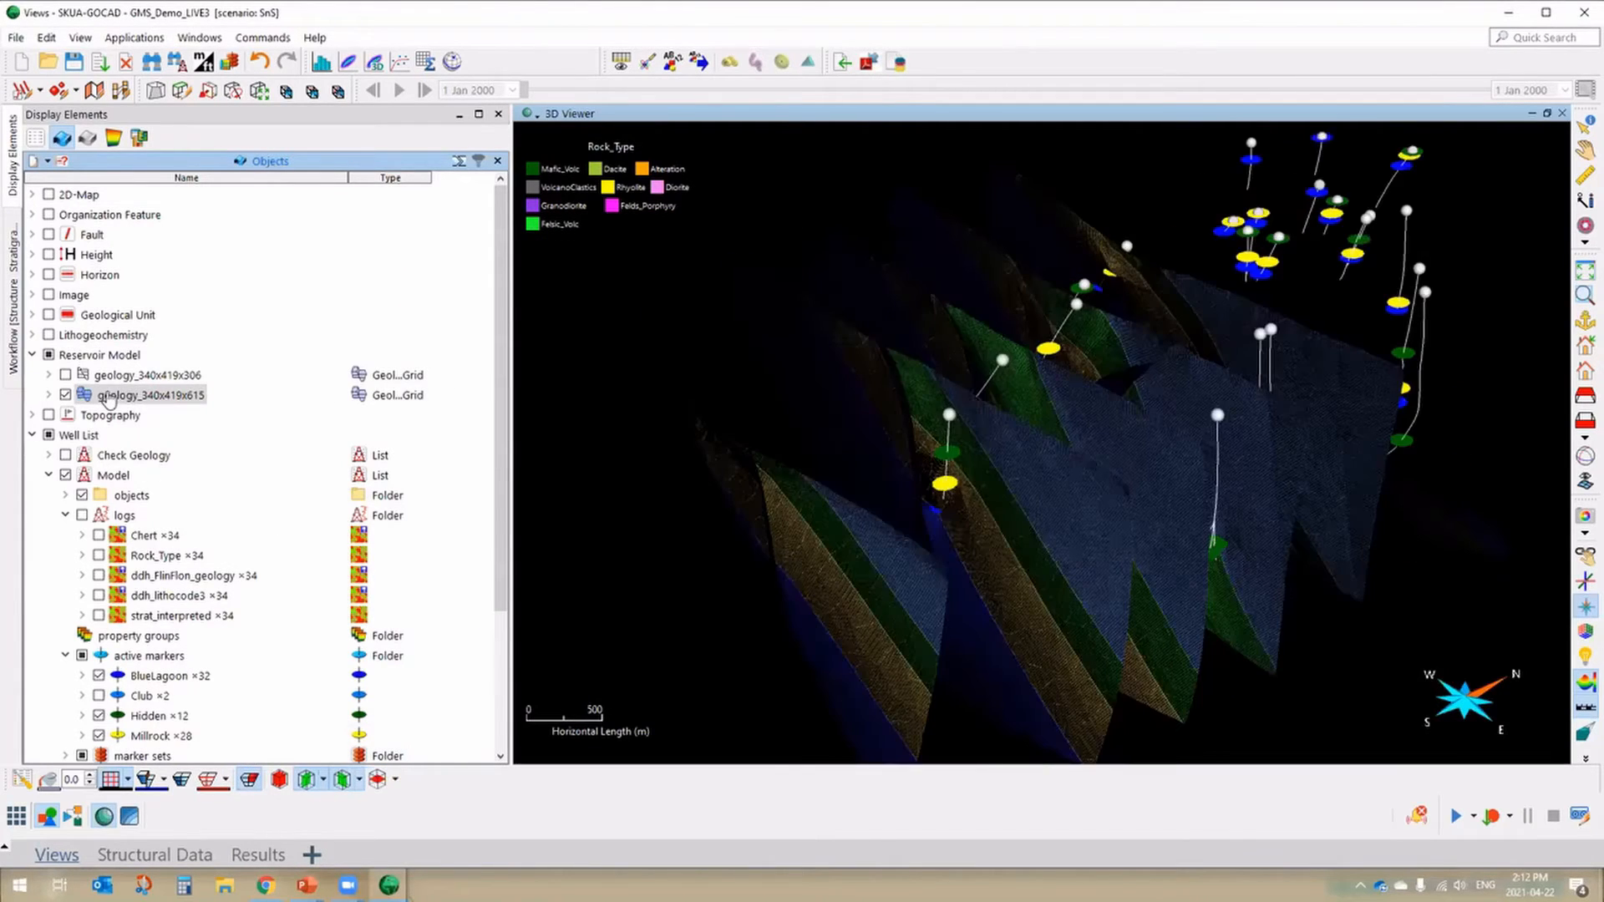
- Hide the cell mesh on the sections of geology_340x419x615 and view the stacked J sections from several angles
left_click(116, 779)
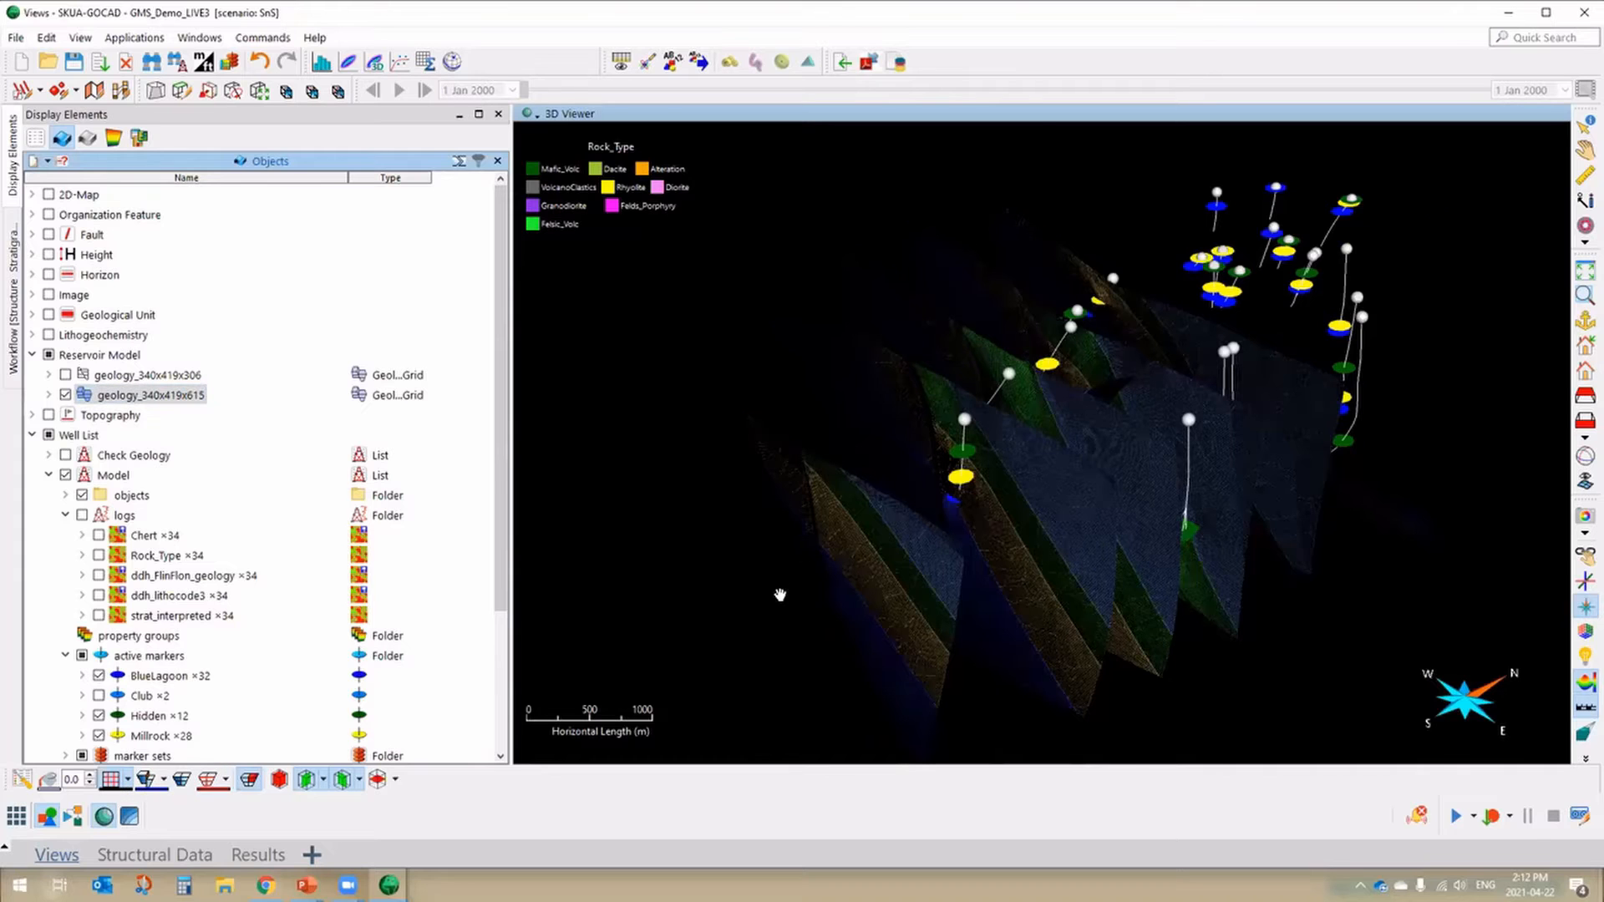
left_click_drag(964, 604, 1126, 561)
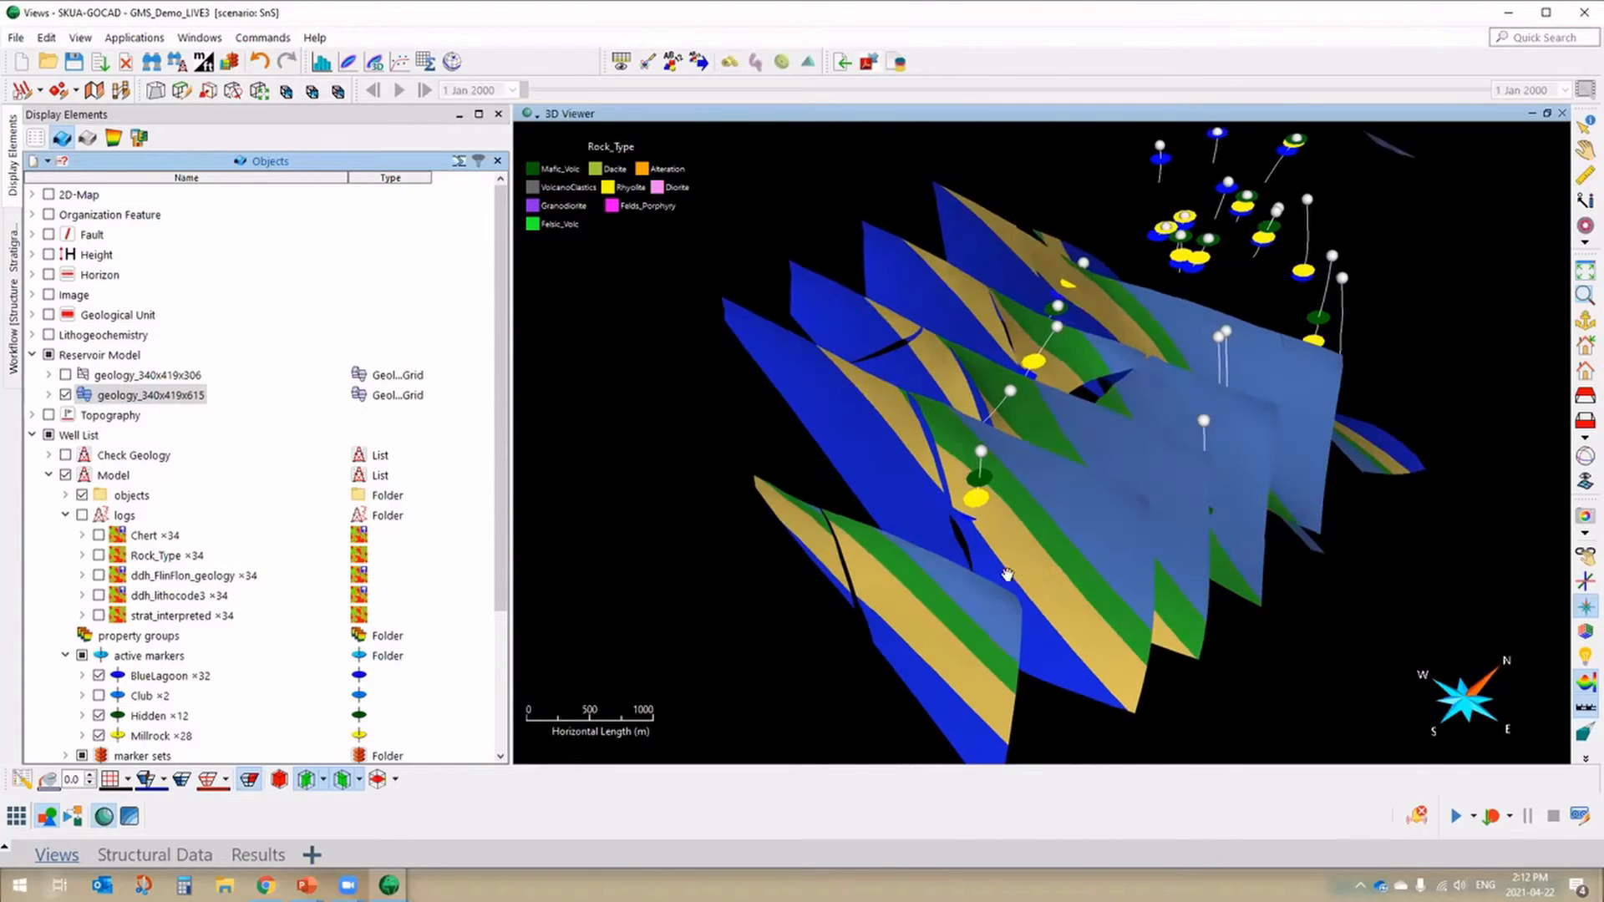
scroll(1008, 574, "down", 5)
left_click_drag(1003, 534, 1159, 270)
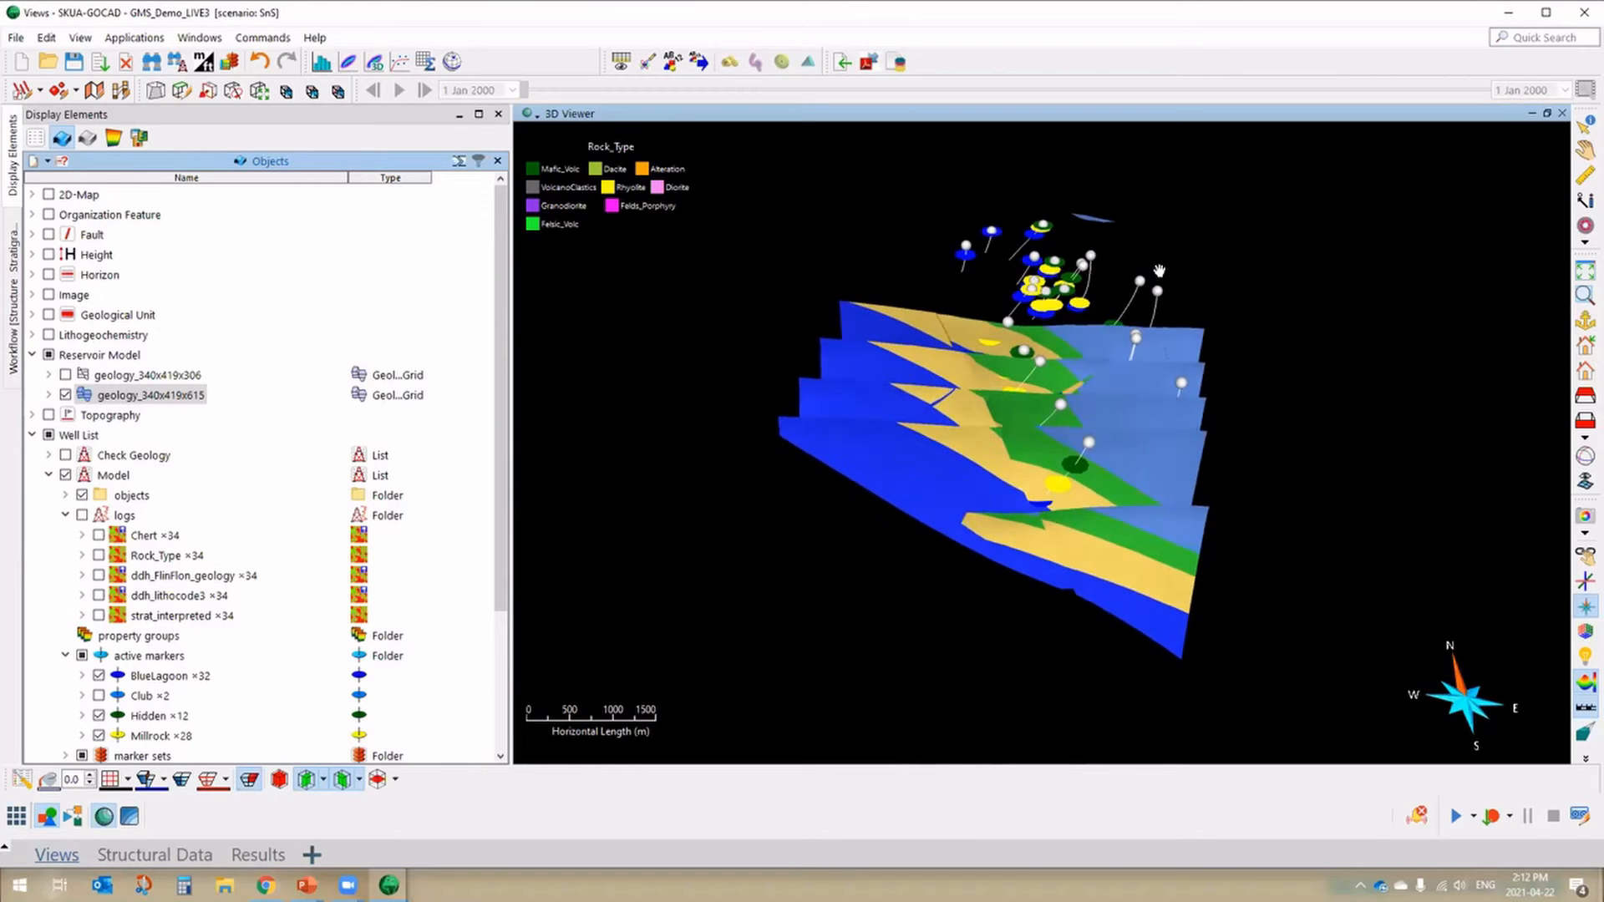
- Show the Rock_Type log on the Model wells, hide all active markers, and compare the logs with the grid sections
left_click_drag(498, 276, 498, 372)
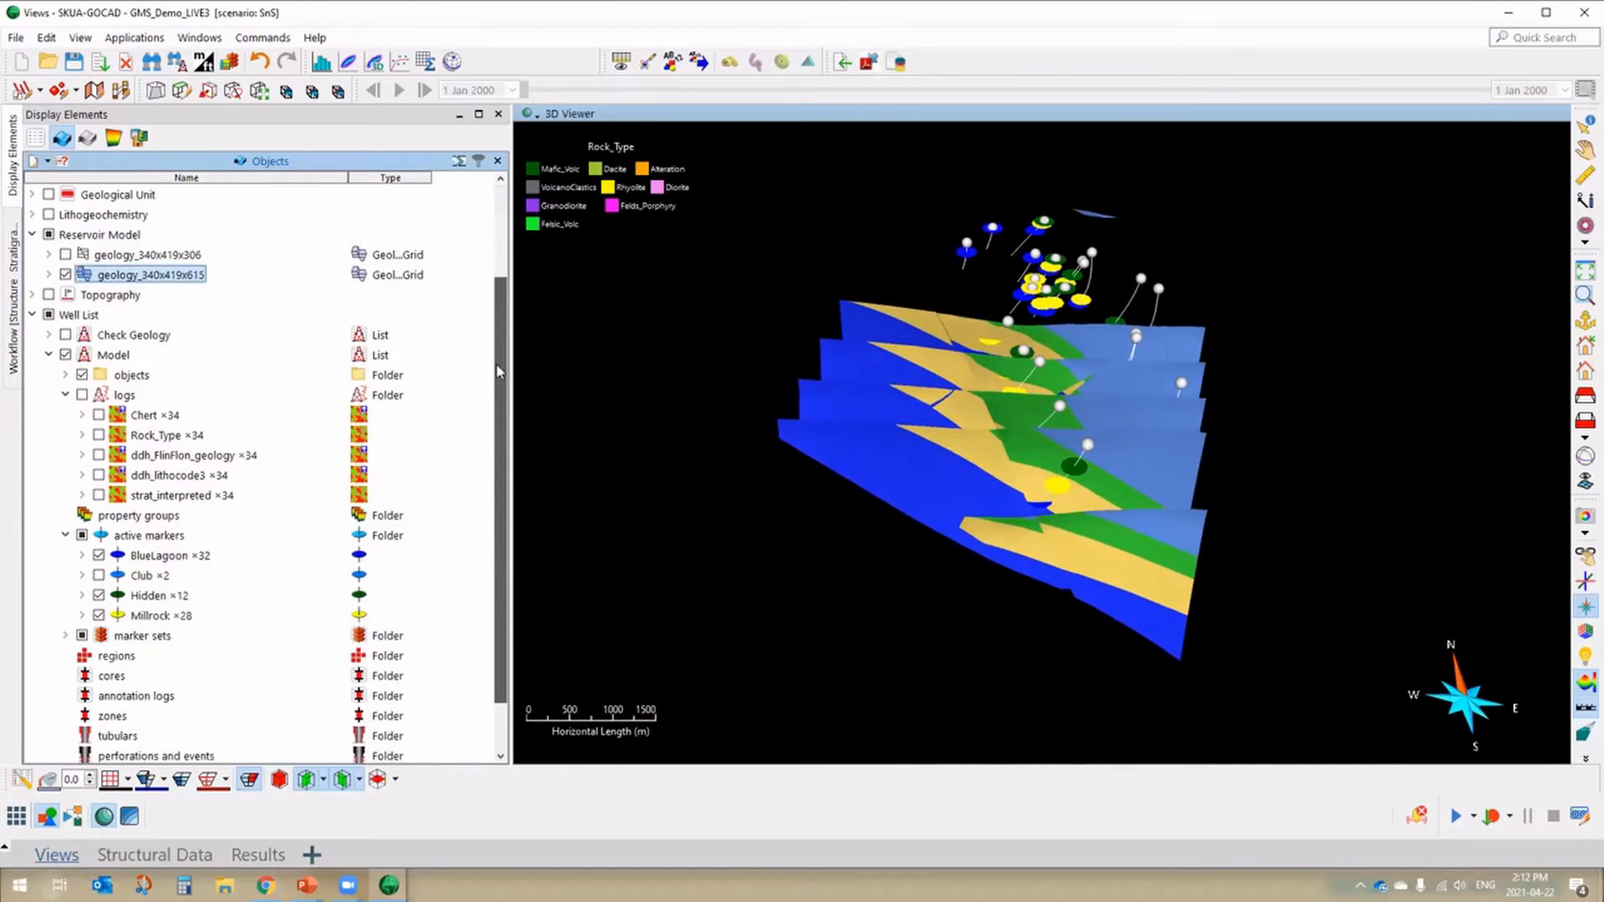
left_click(98, 435)
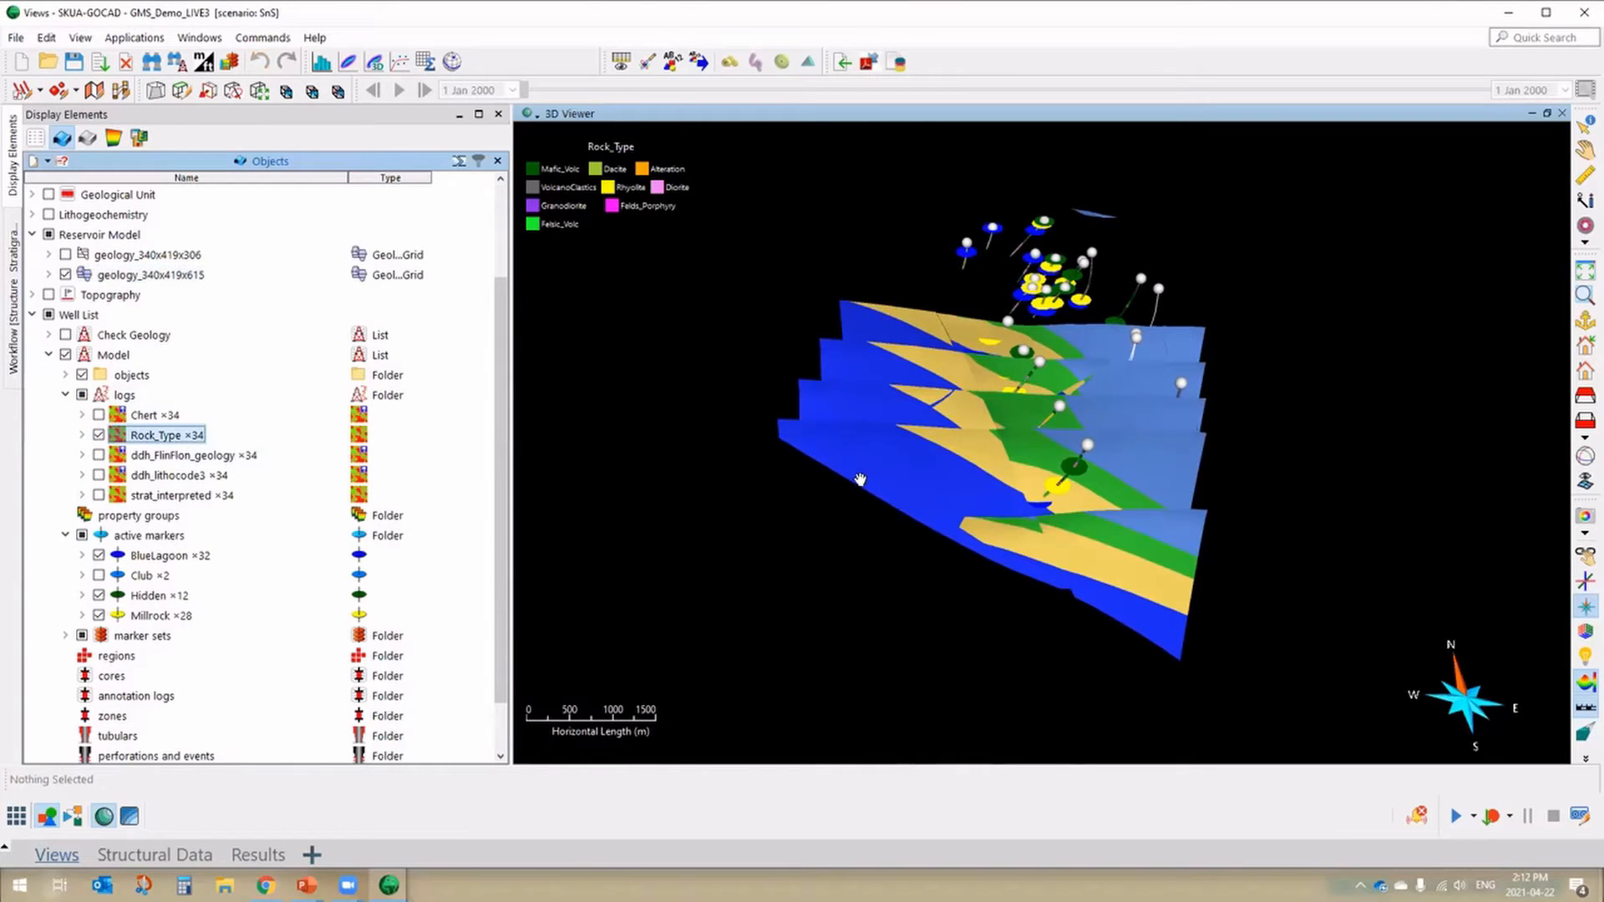
left_click(82, 535)
scroll(1001, 508, "up", 3)
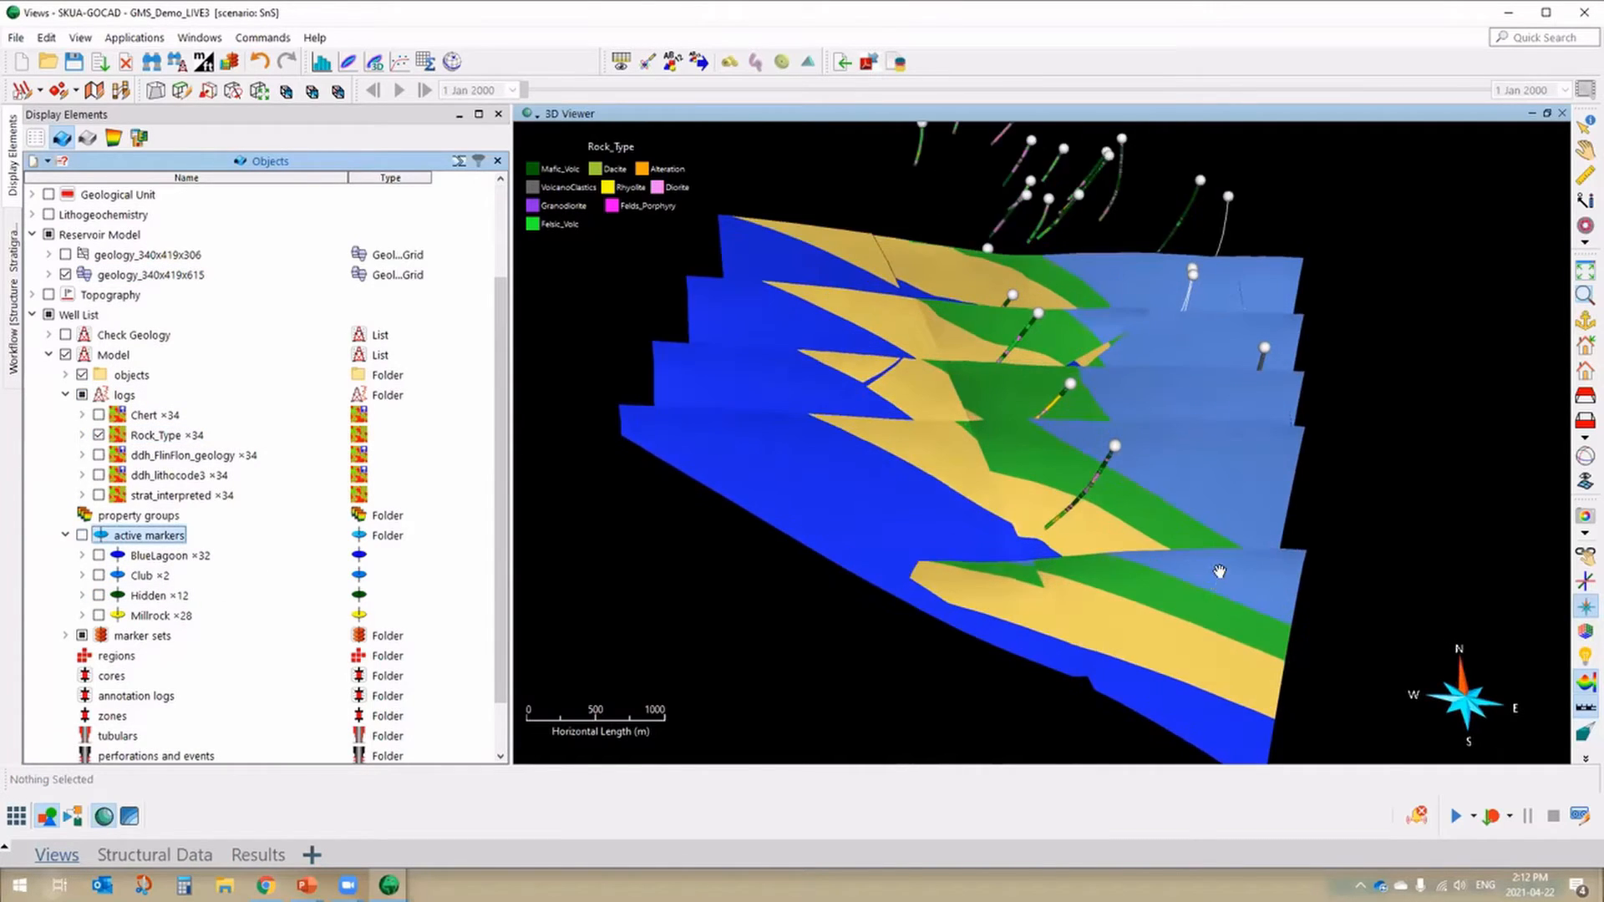
left_click_drag(1129, 577, 965, 411)
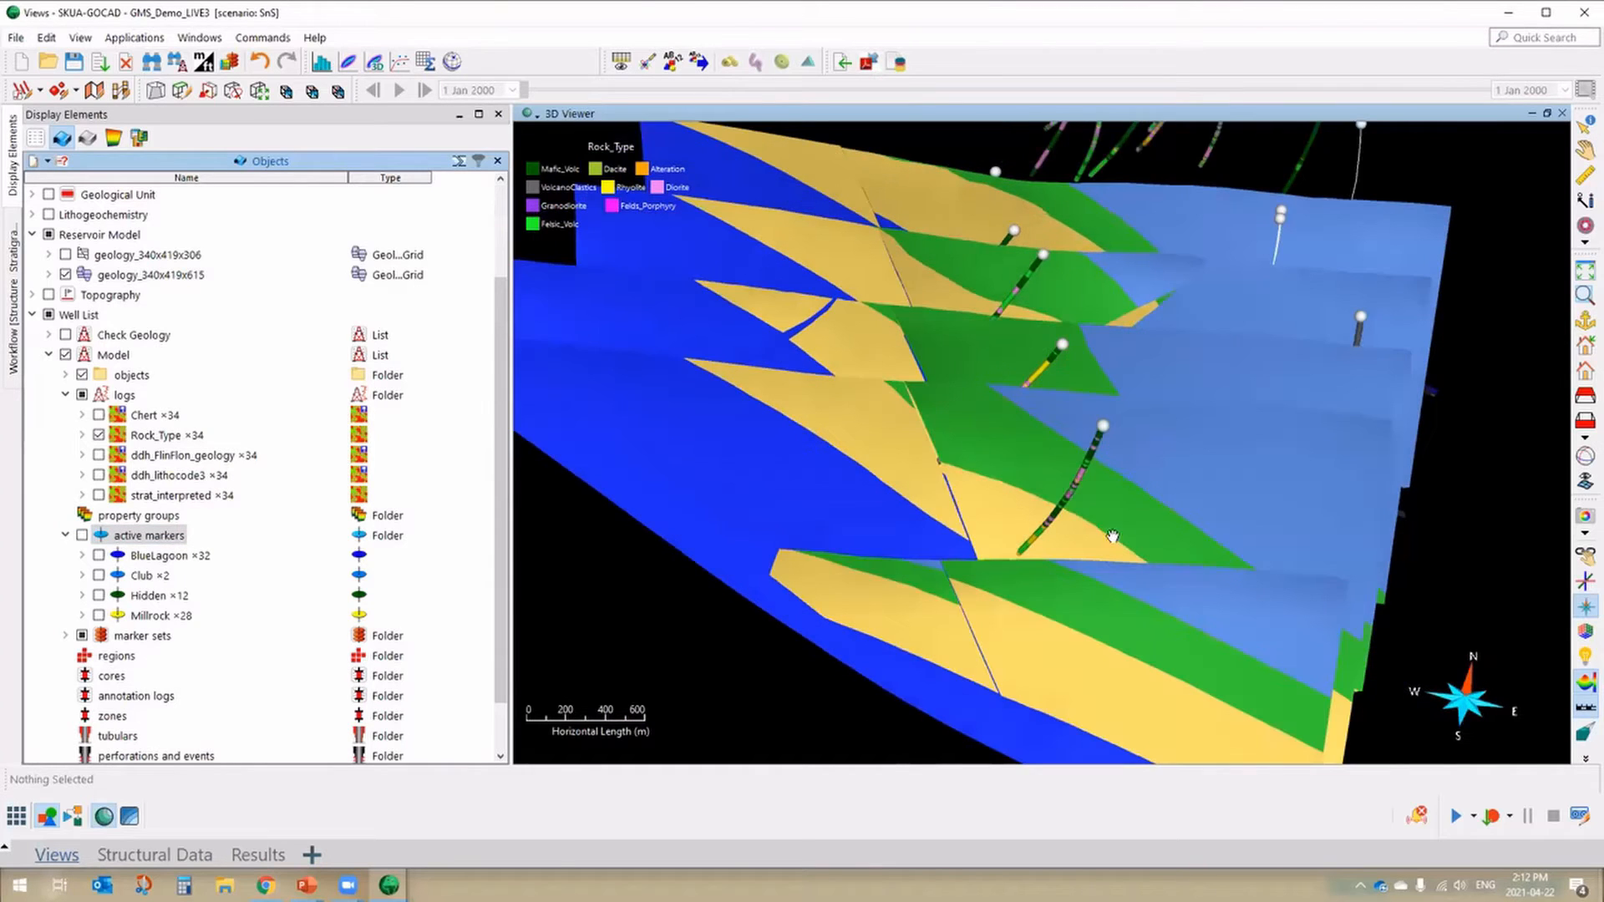
left_click_drag(1133, 529, 1131, 493)
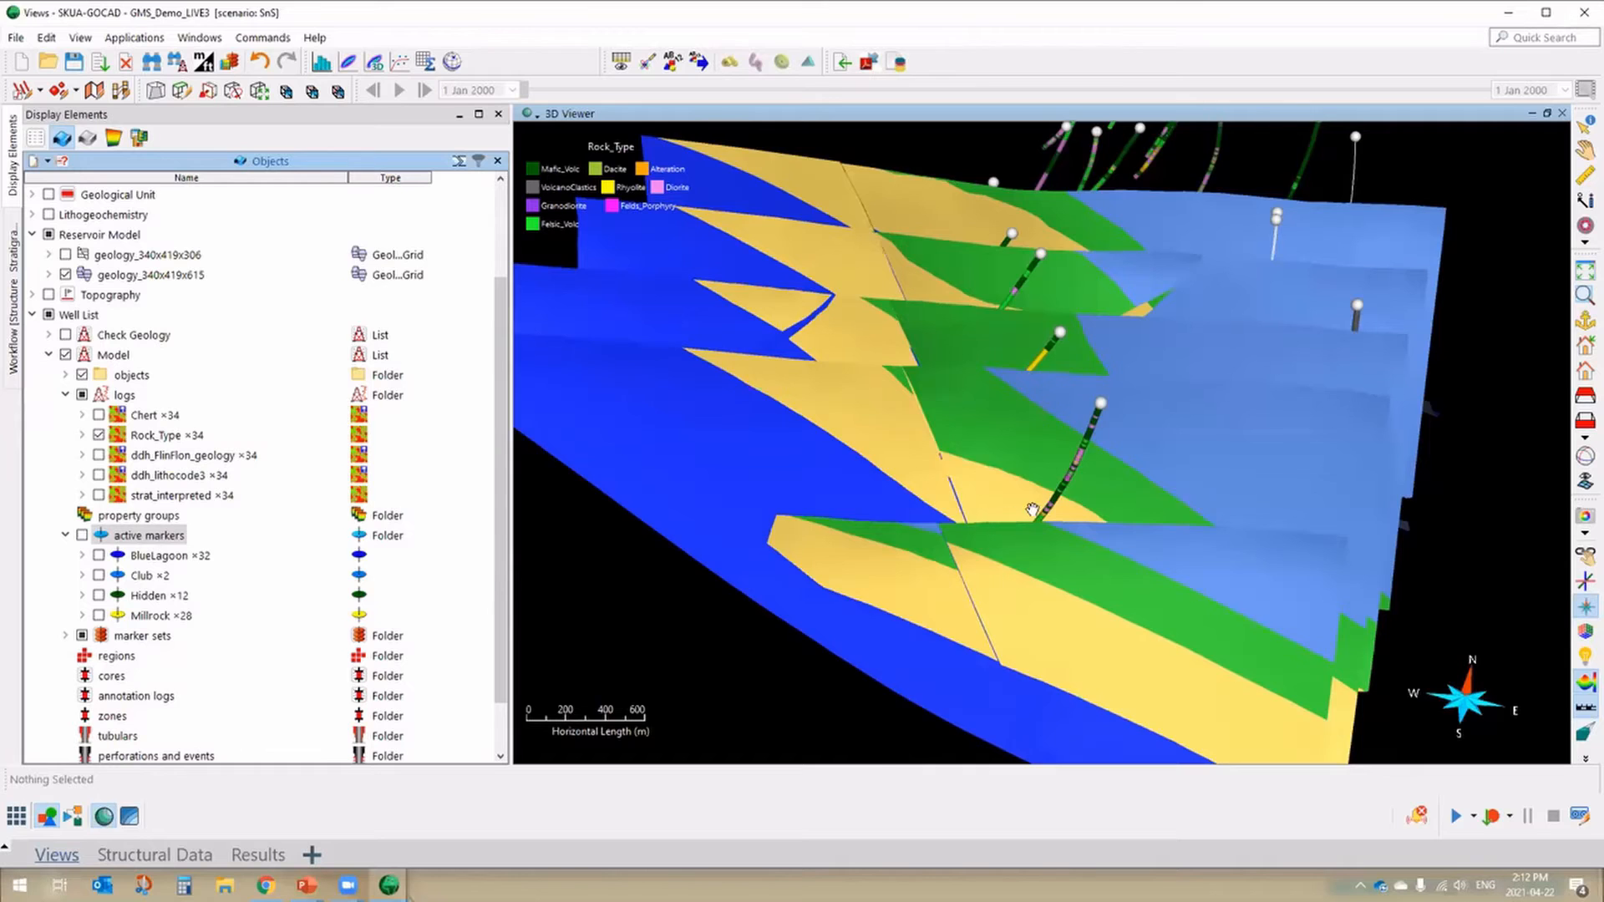
left_click_drag(1032, 509, 1002, 579)
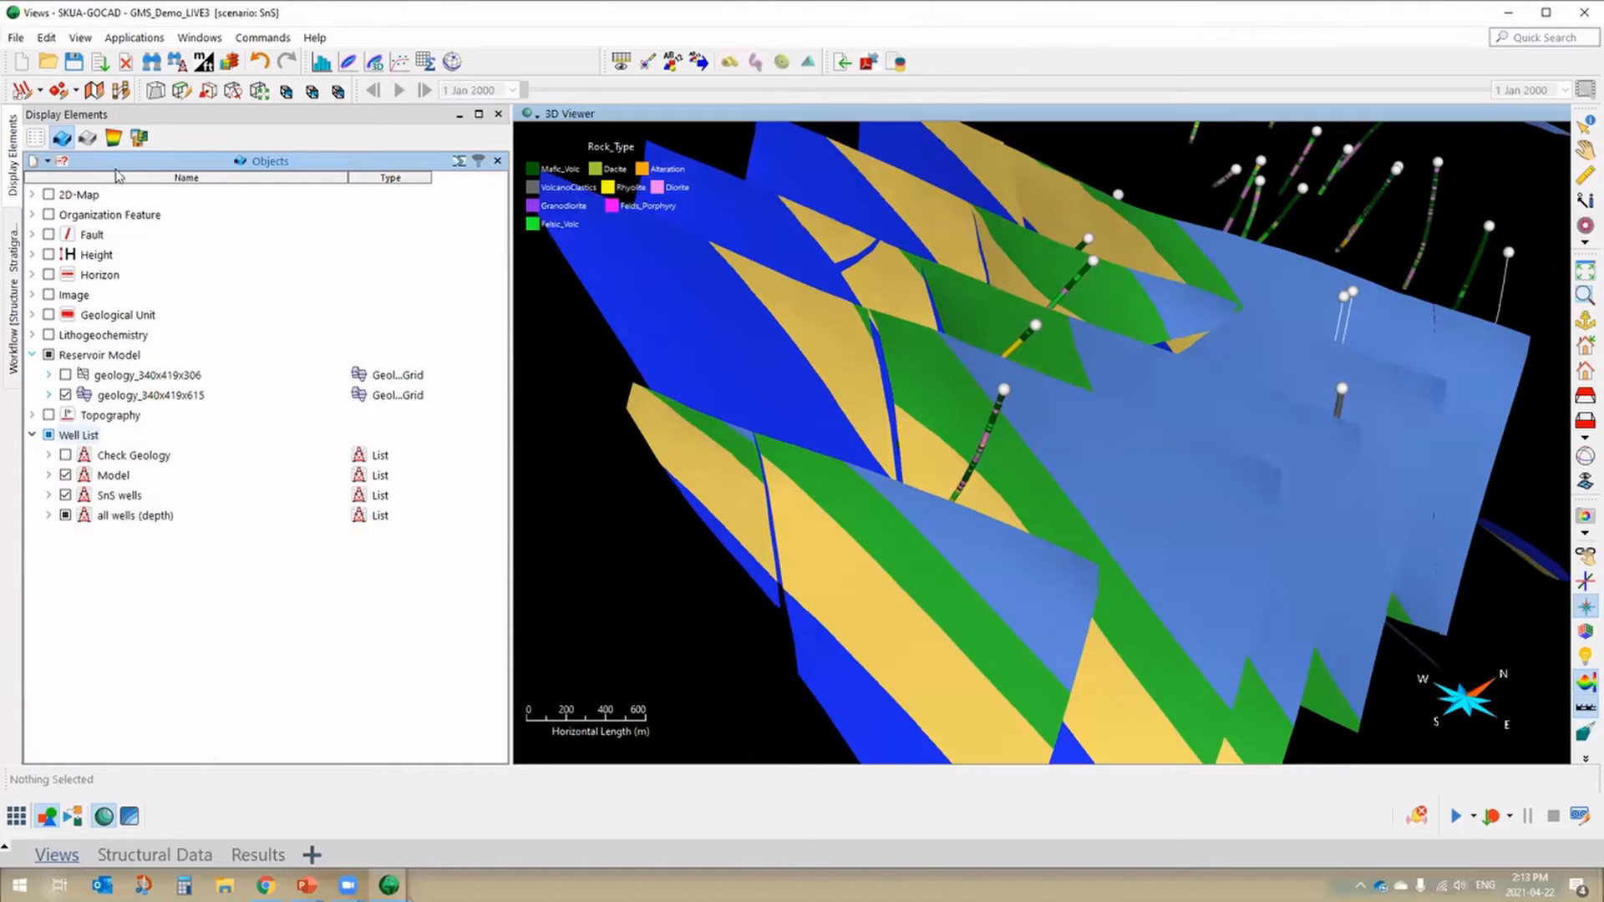
- Open the RP 3 reservoir properties workflow and go to the hard conditioning data settings for RockTYPES
left_click(13, 296)
left_click(88, 139)
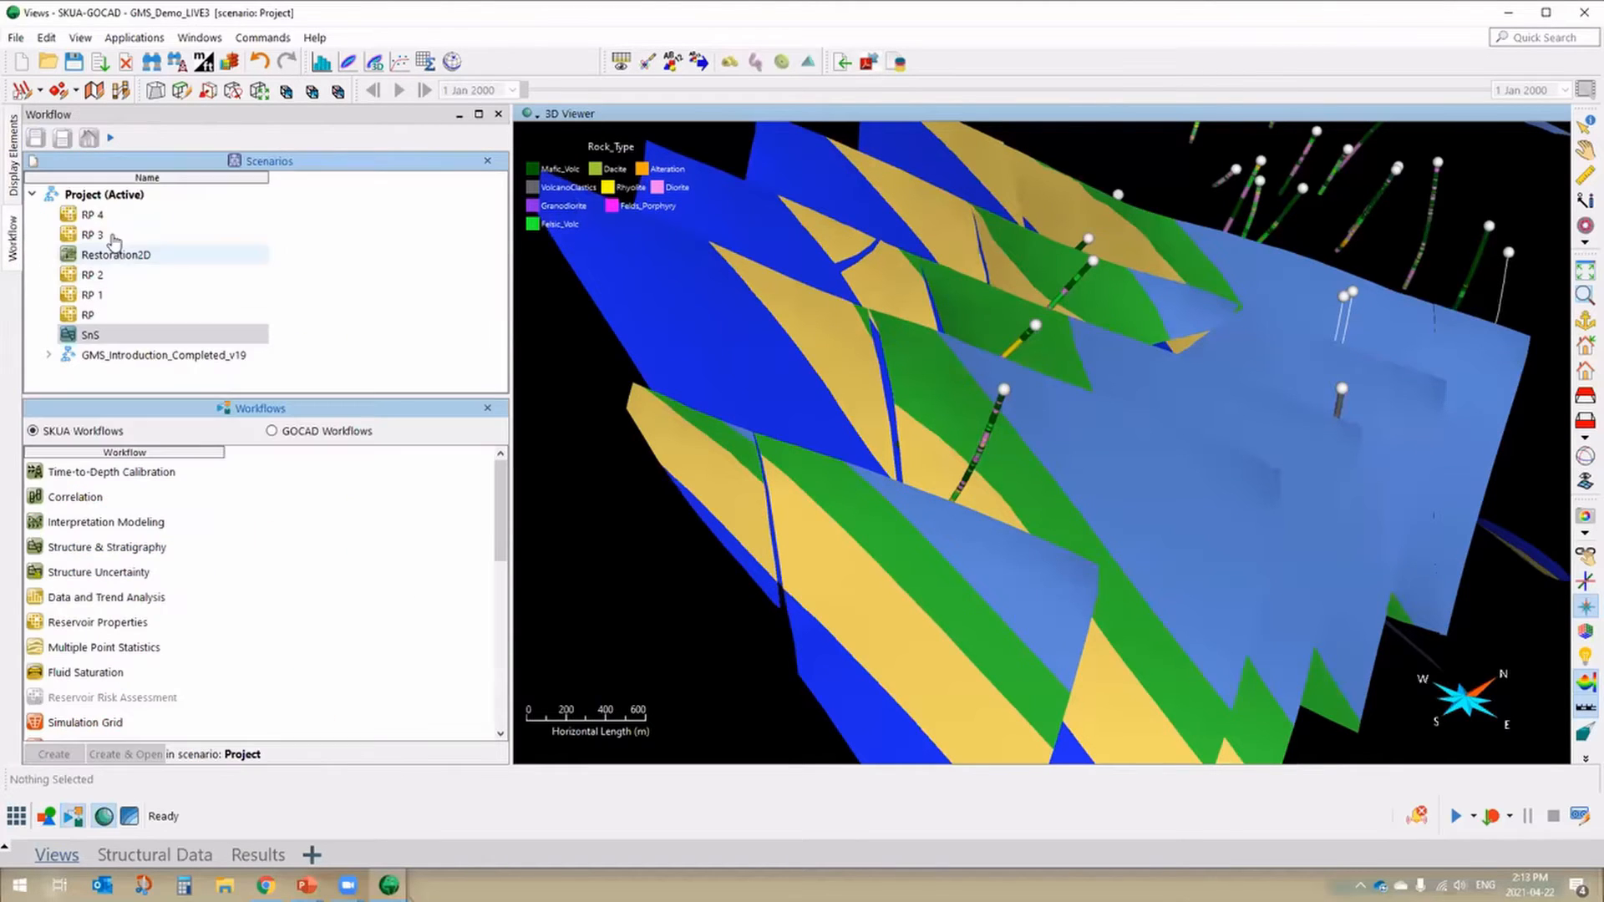
double_click(110, 235)
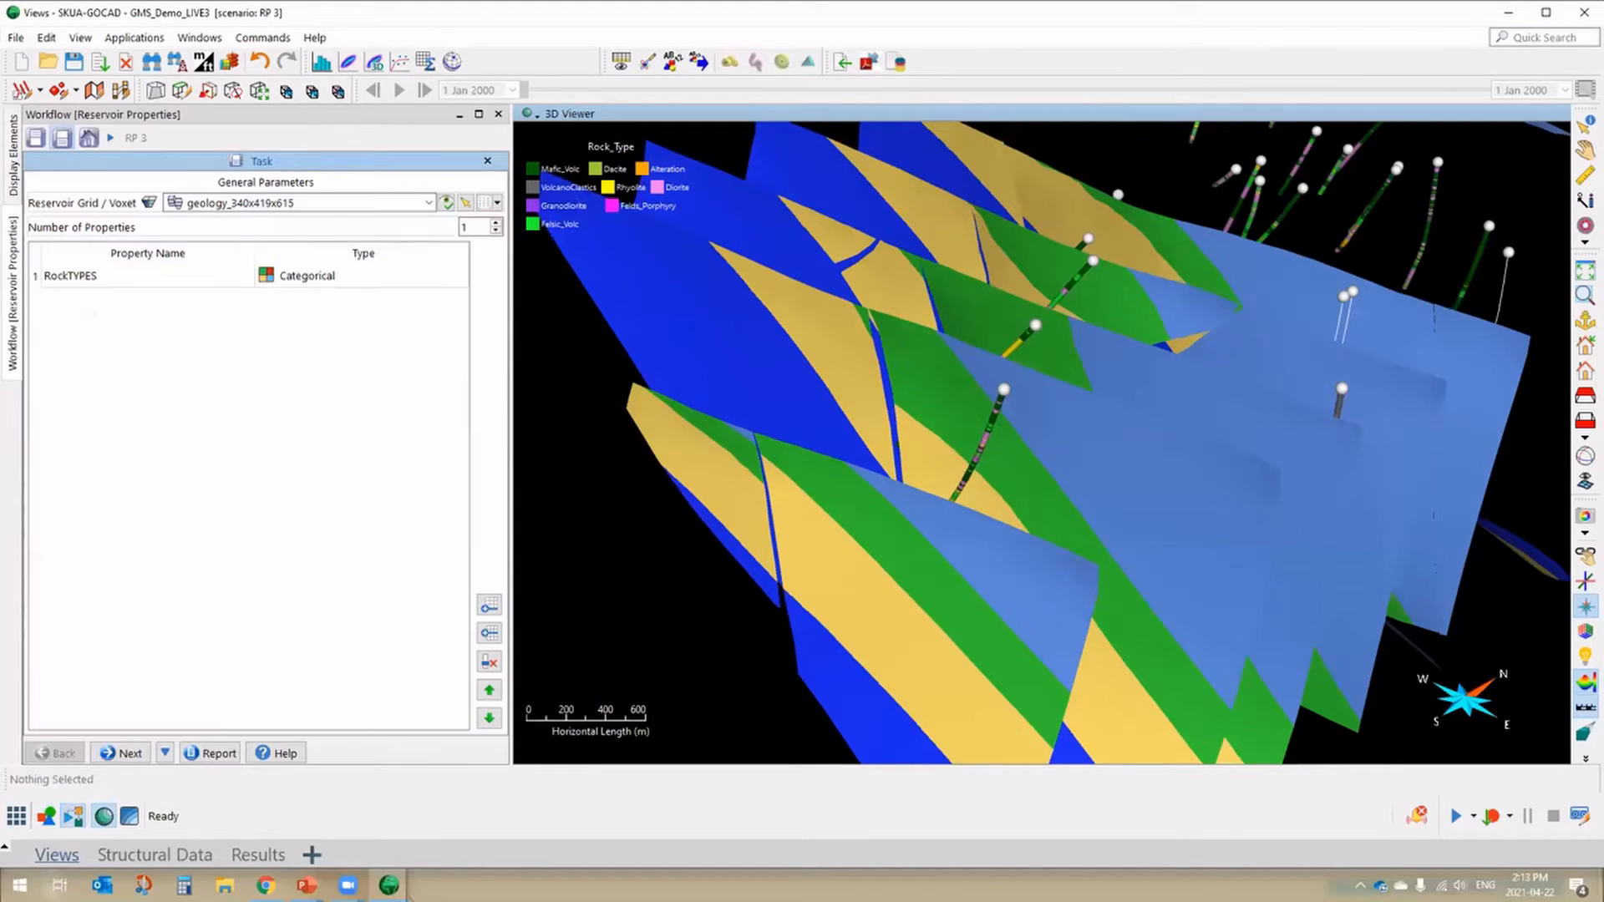
left_click(126, 753)
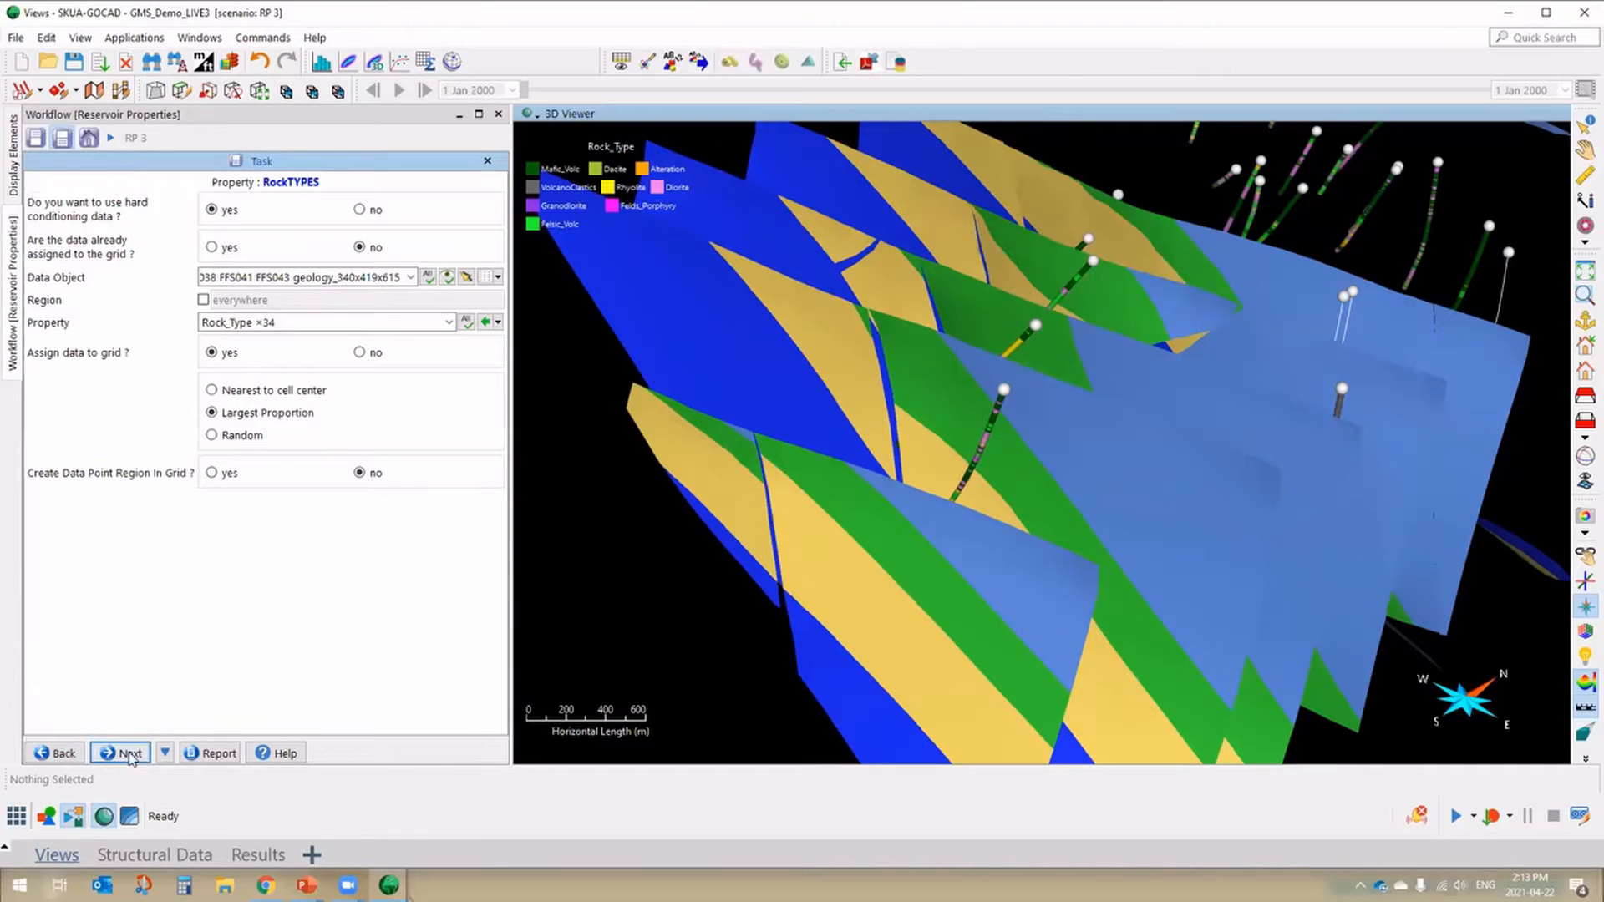
left_click_drag(511, 412, 549, 411)
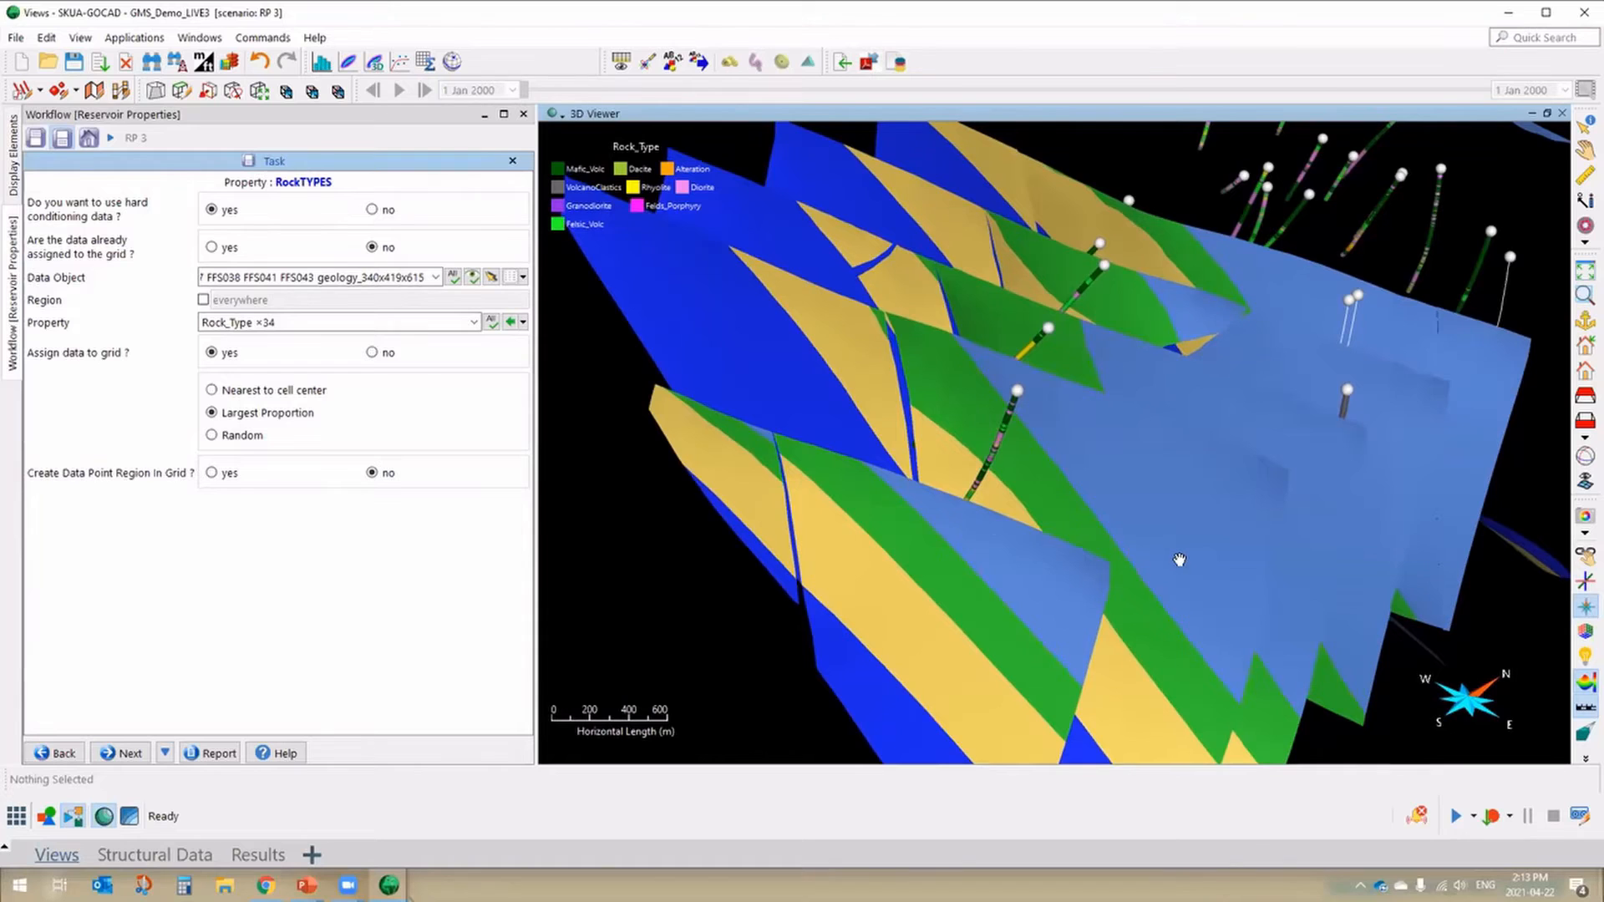
left_click_drag(1078, 558, 1143, 548)
scroll(1142, 548, "down", 3)
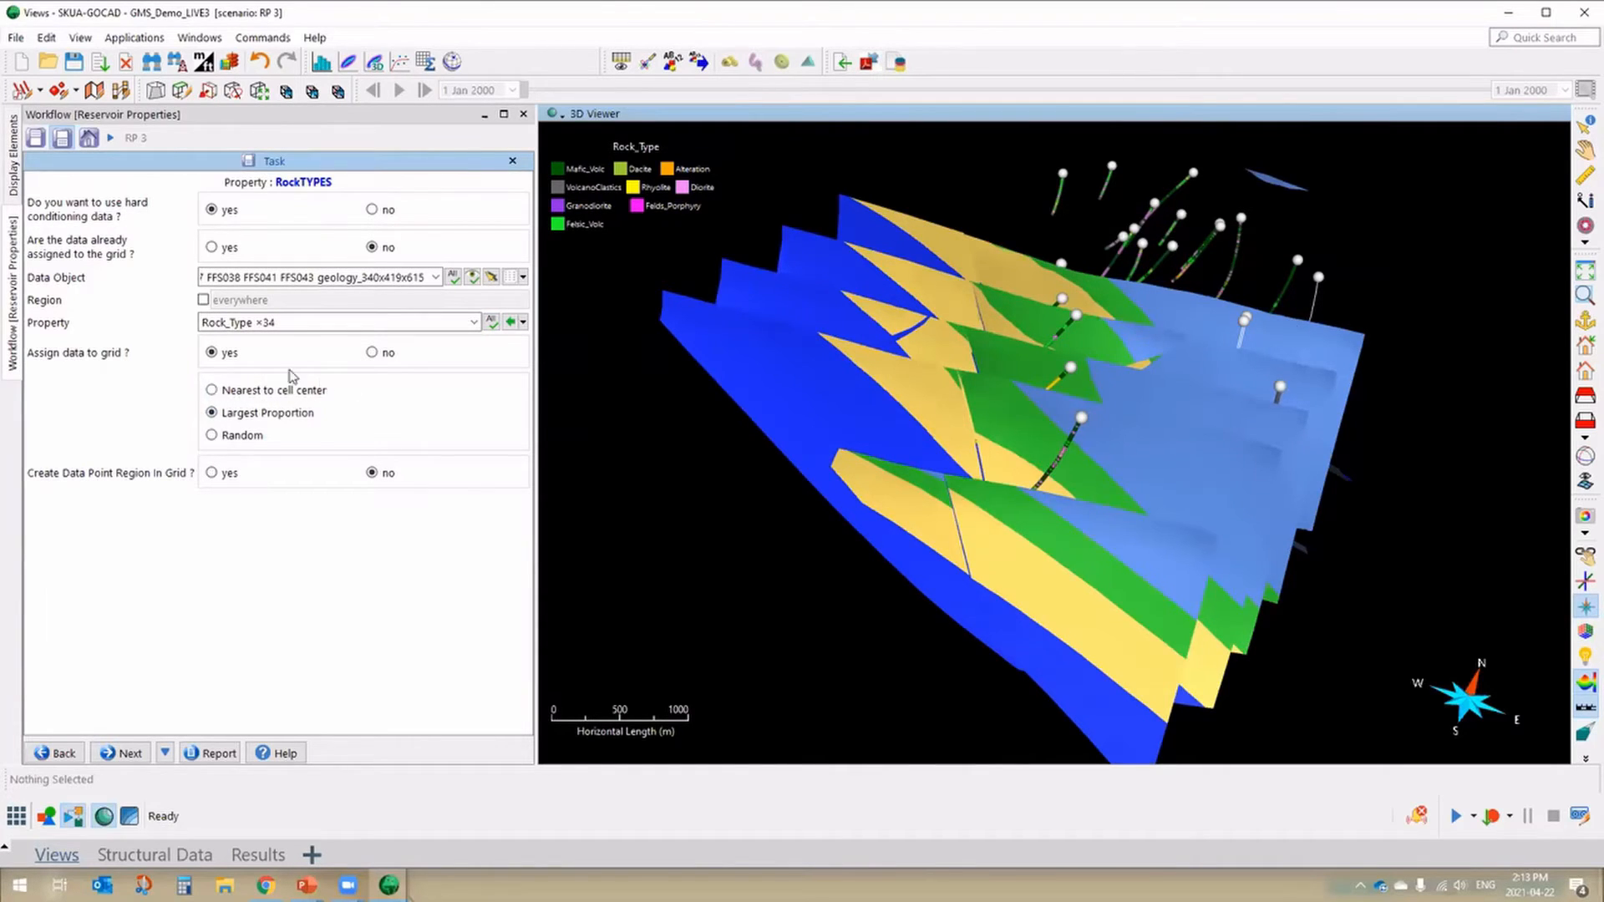
- Continue through the simulation domain settings to the SIS categorical parameters and review the rock type proportions
left_click(142, 754)
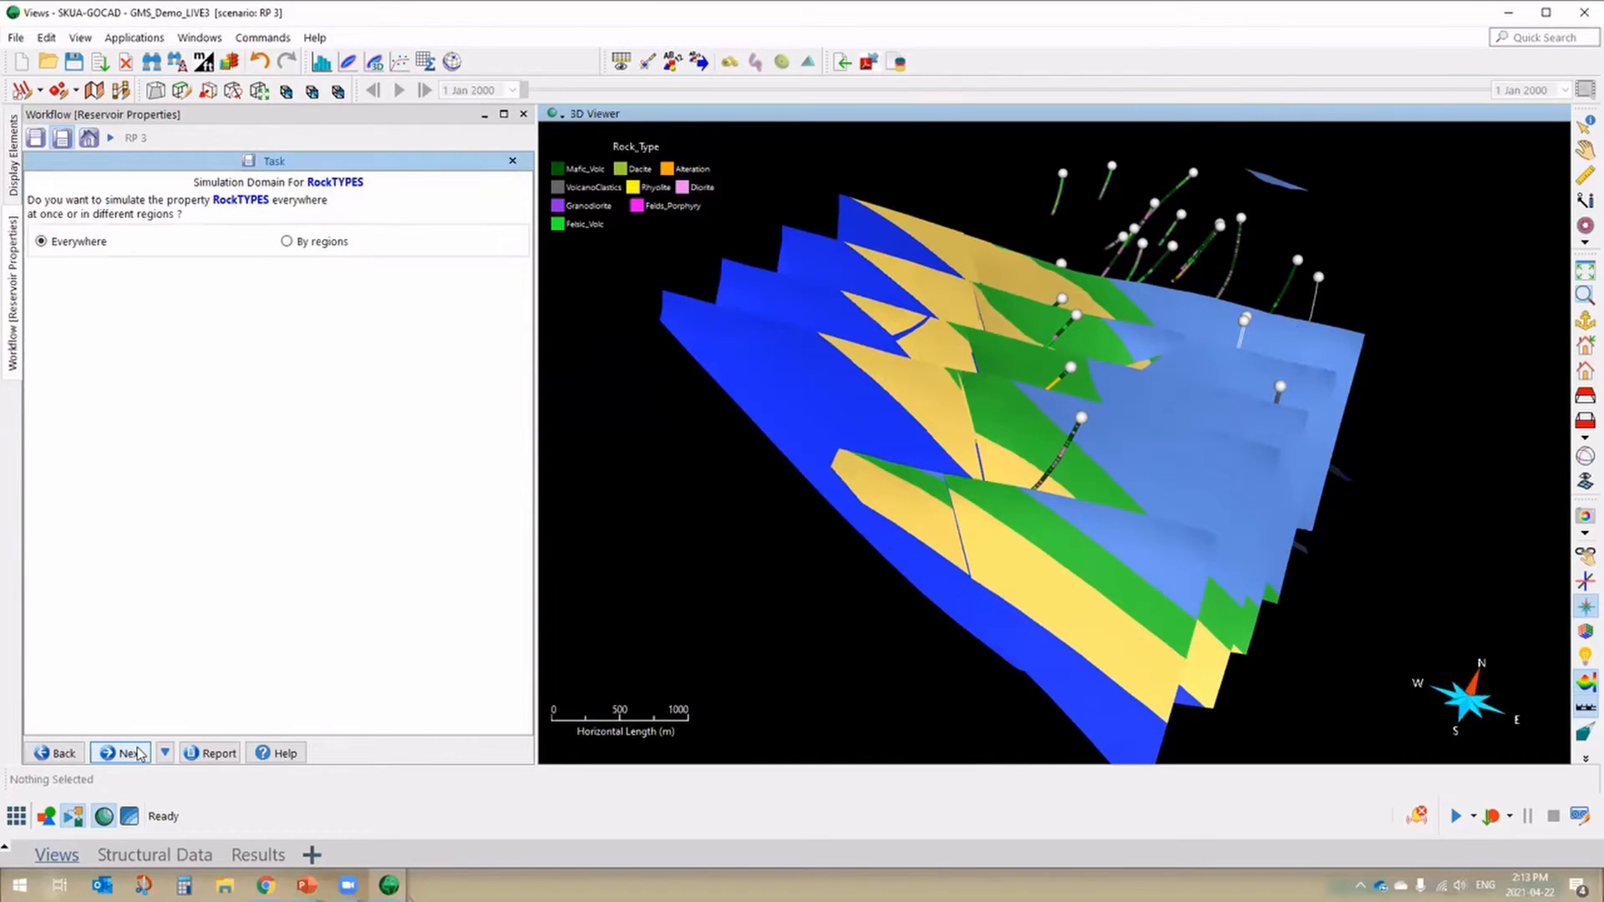
left_click(140, 754)
left_click(136, 753)
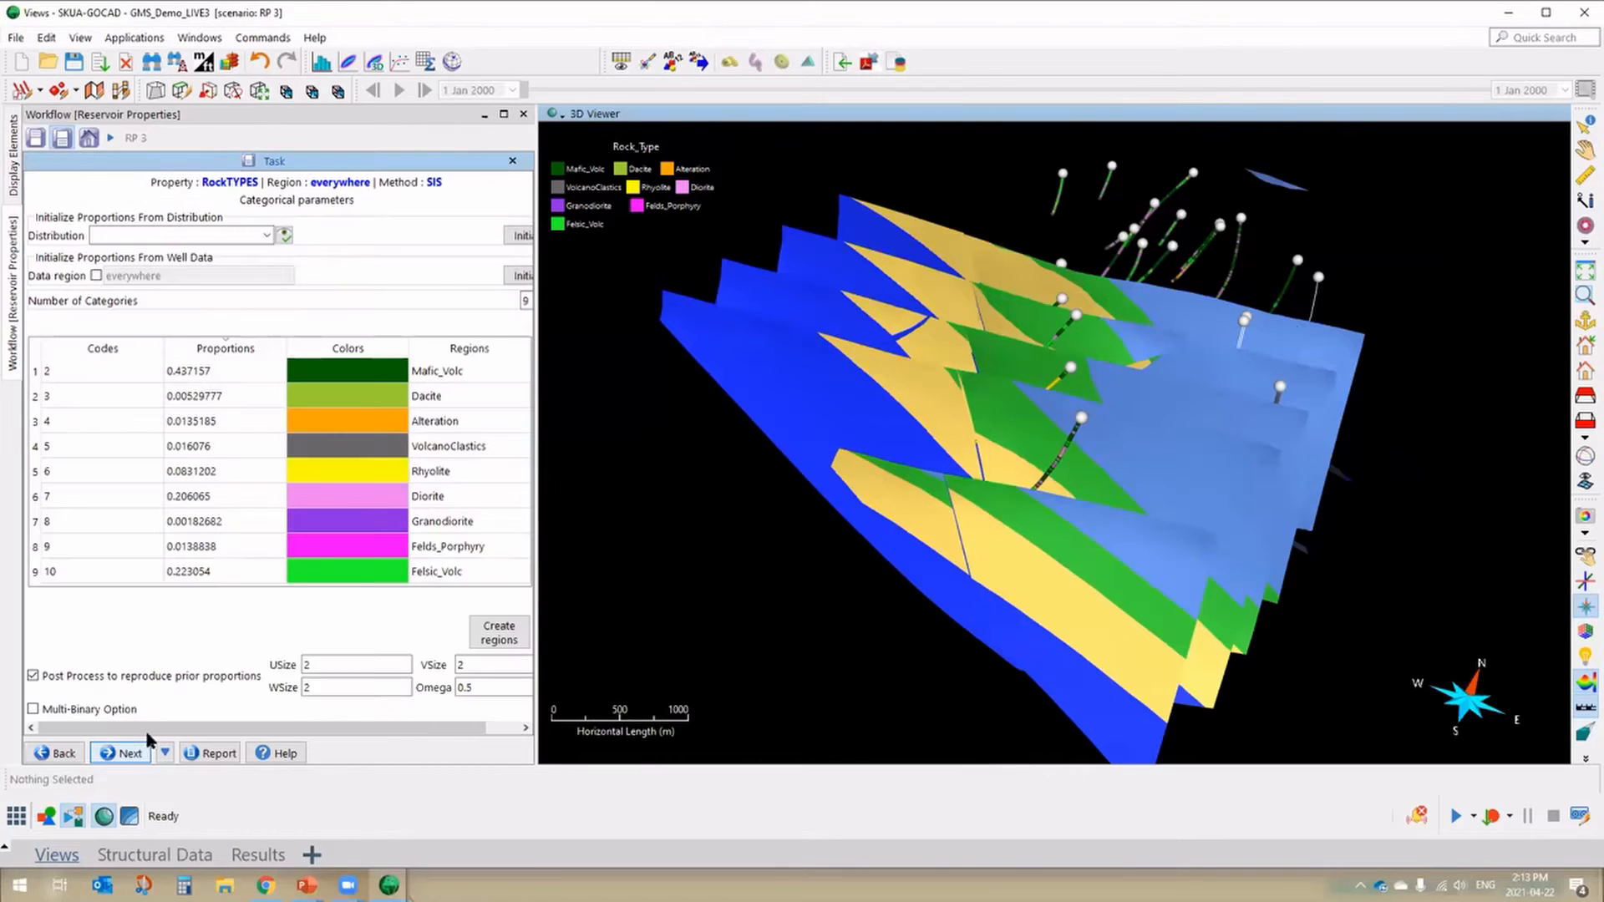
left_click_drag(587, 245, 632, 244)
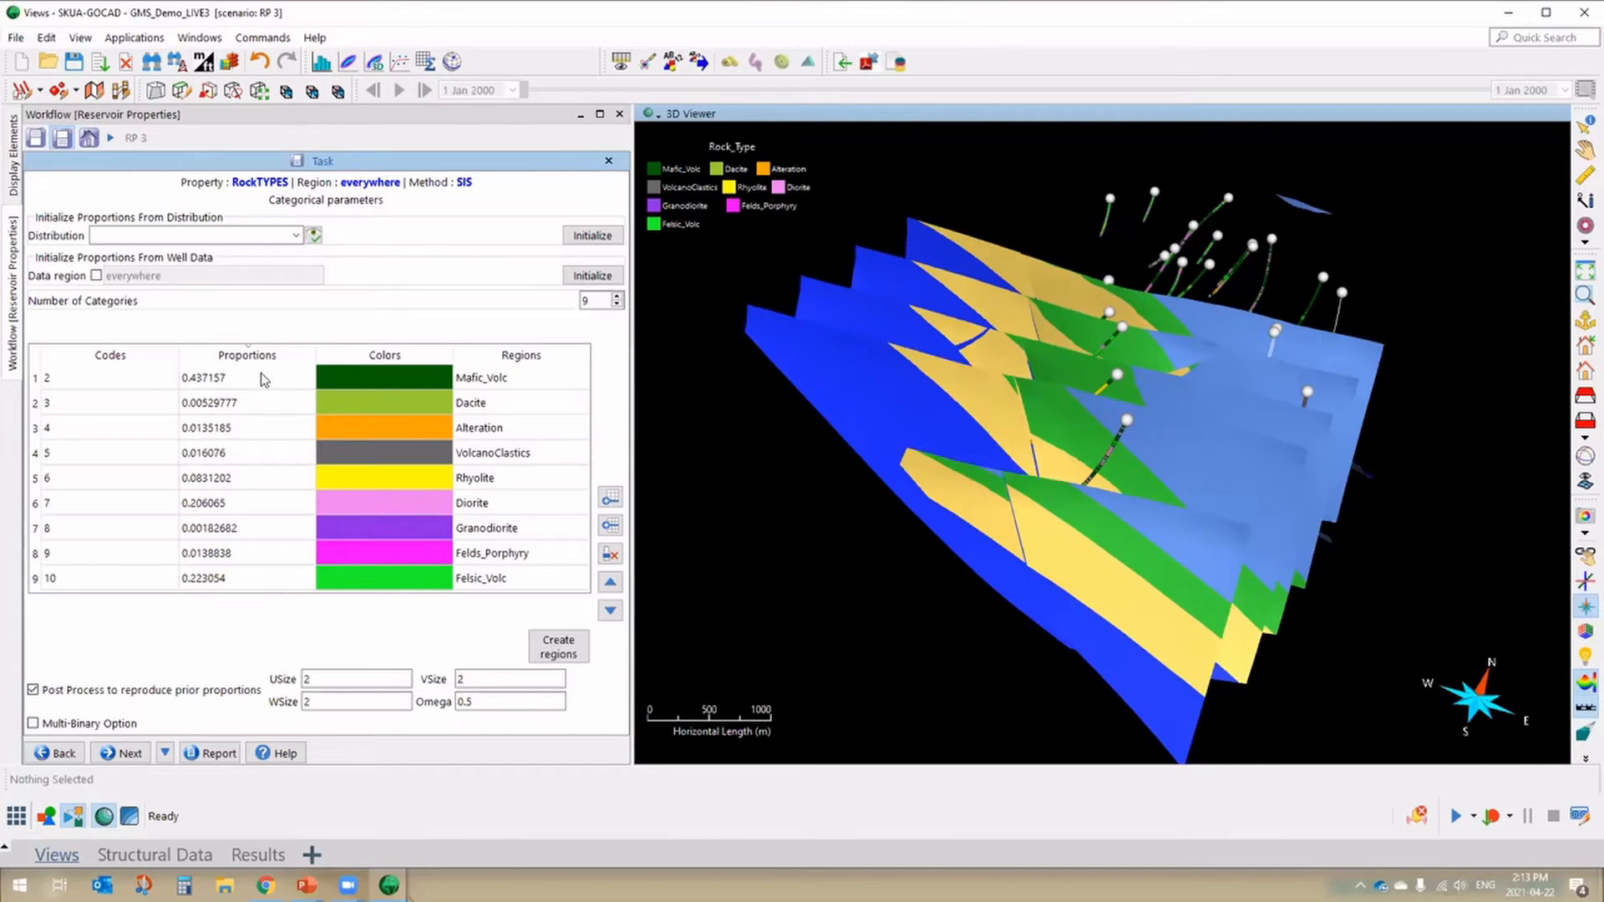
- Review the variogram model assigned to each RockTYPES category against the category list in the categorical parameters
left_click_drag(1298, 392, 1263, 389)
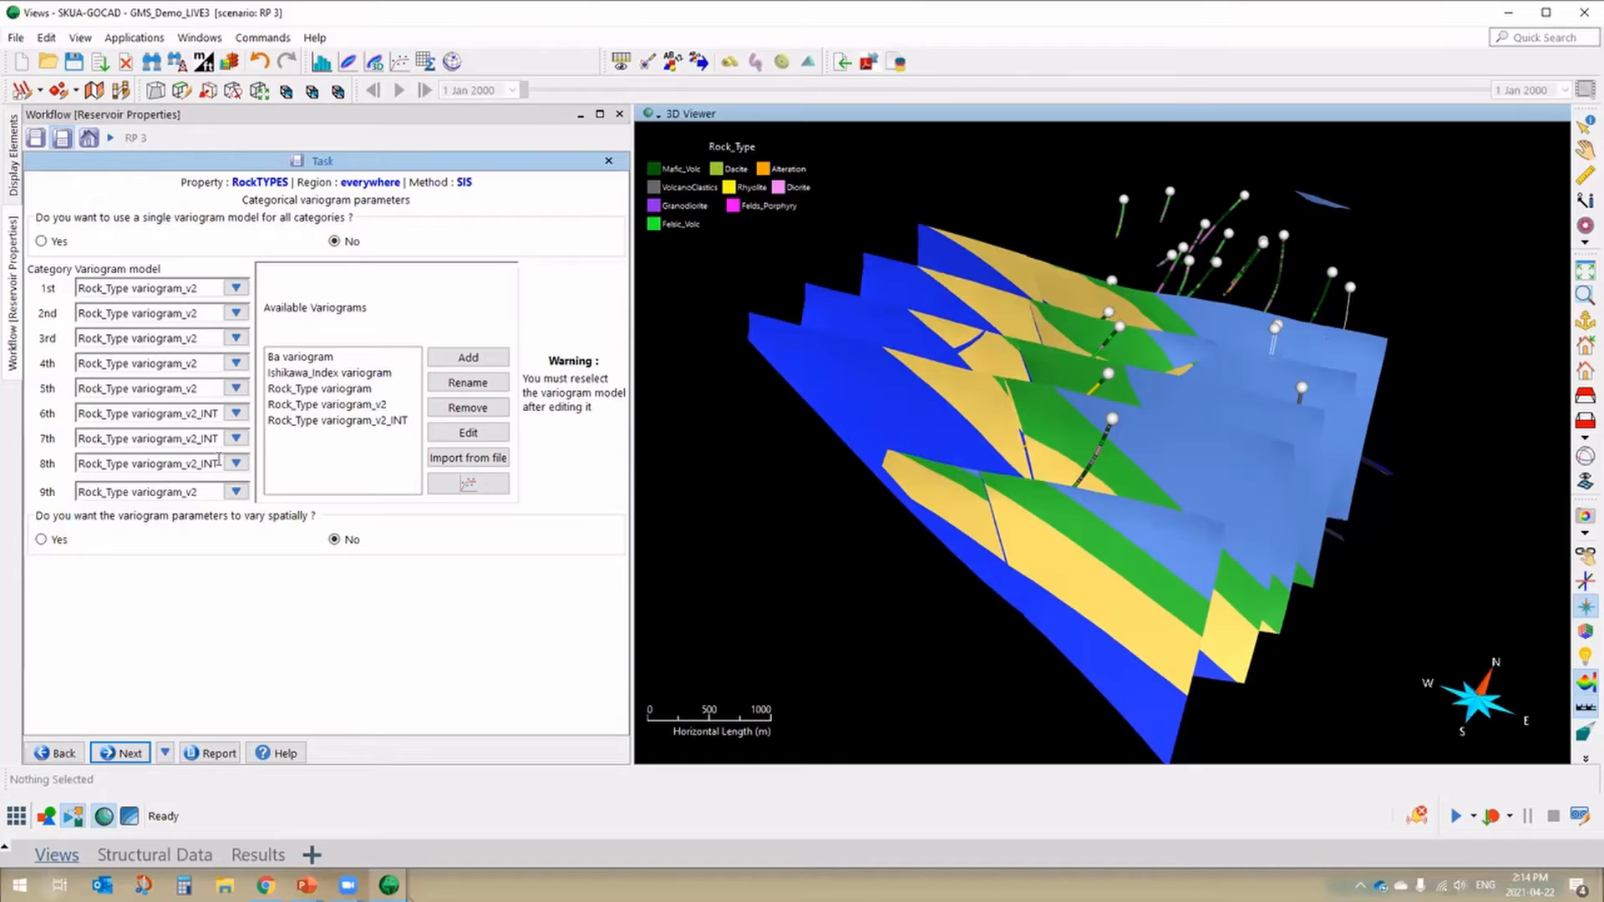
left_click(55, 753)
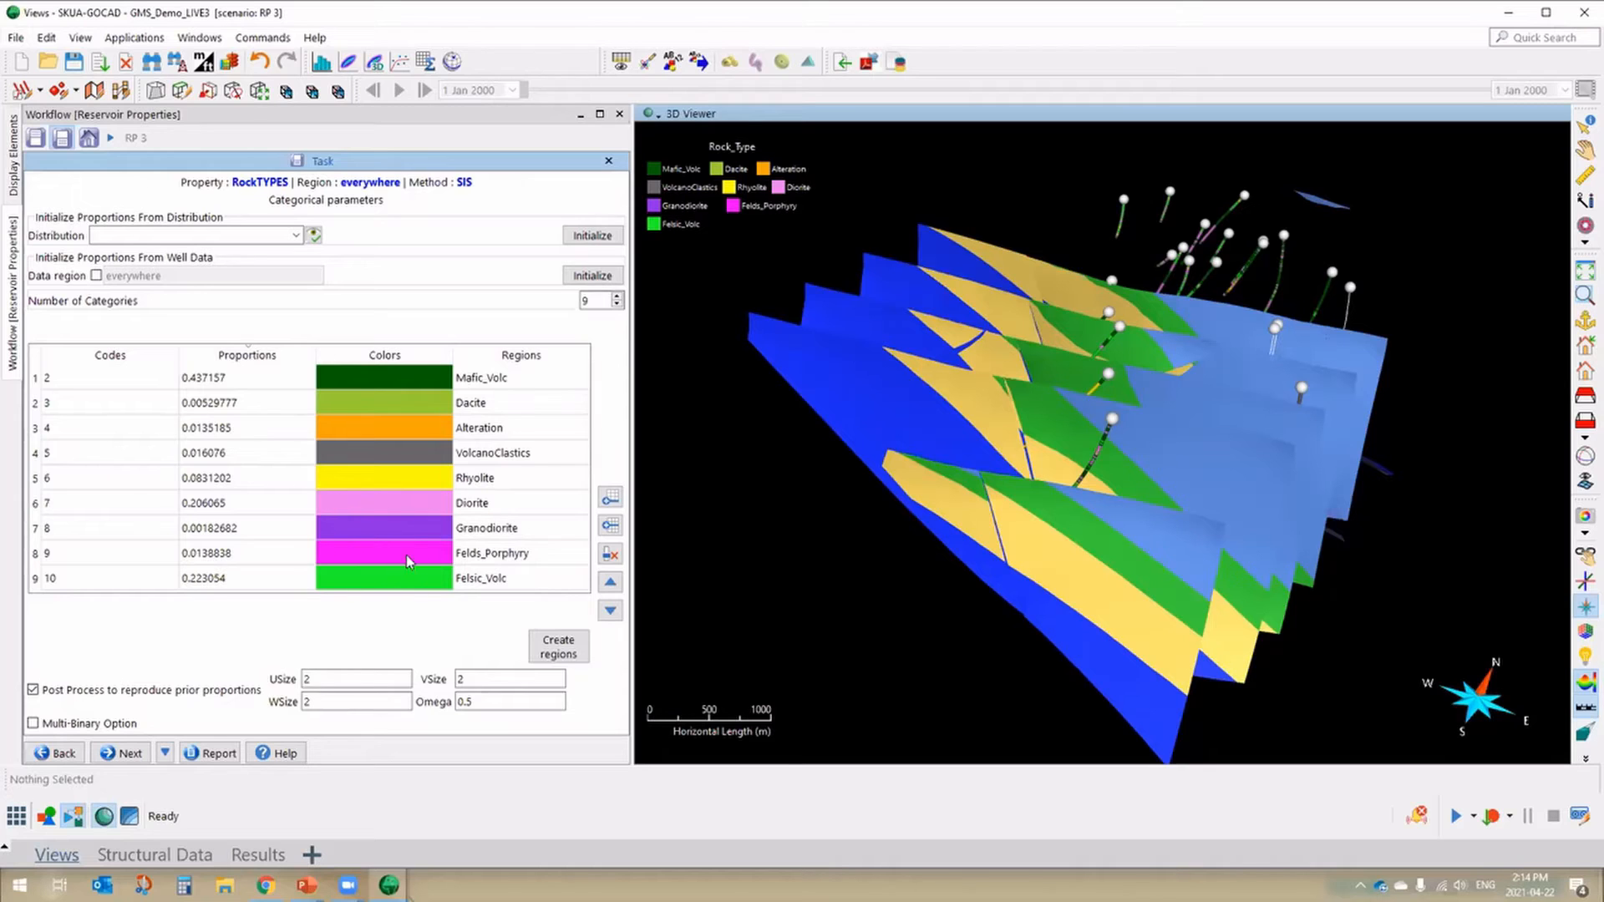
left_click(127, 754)
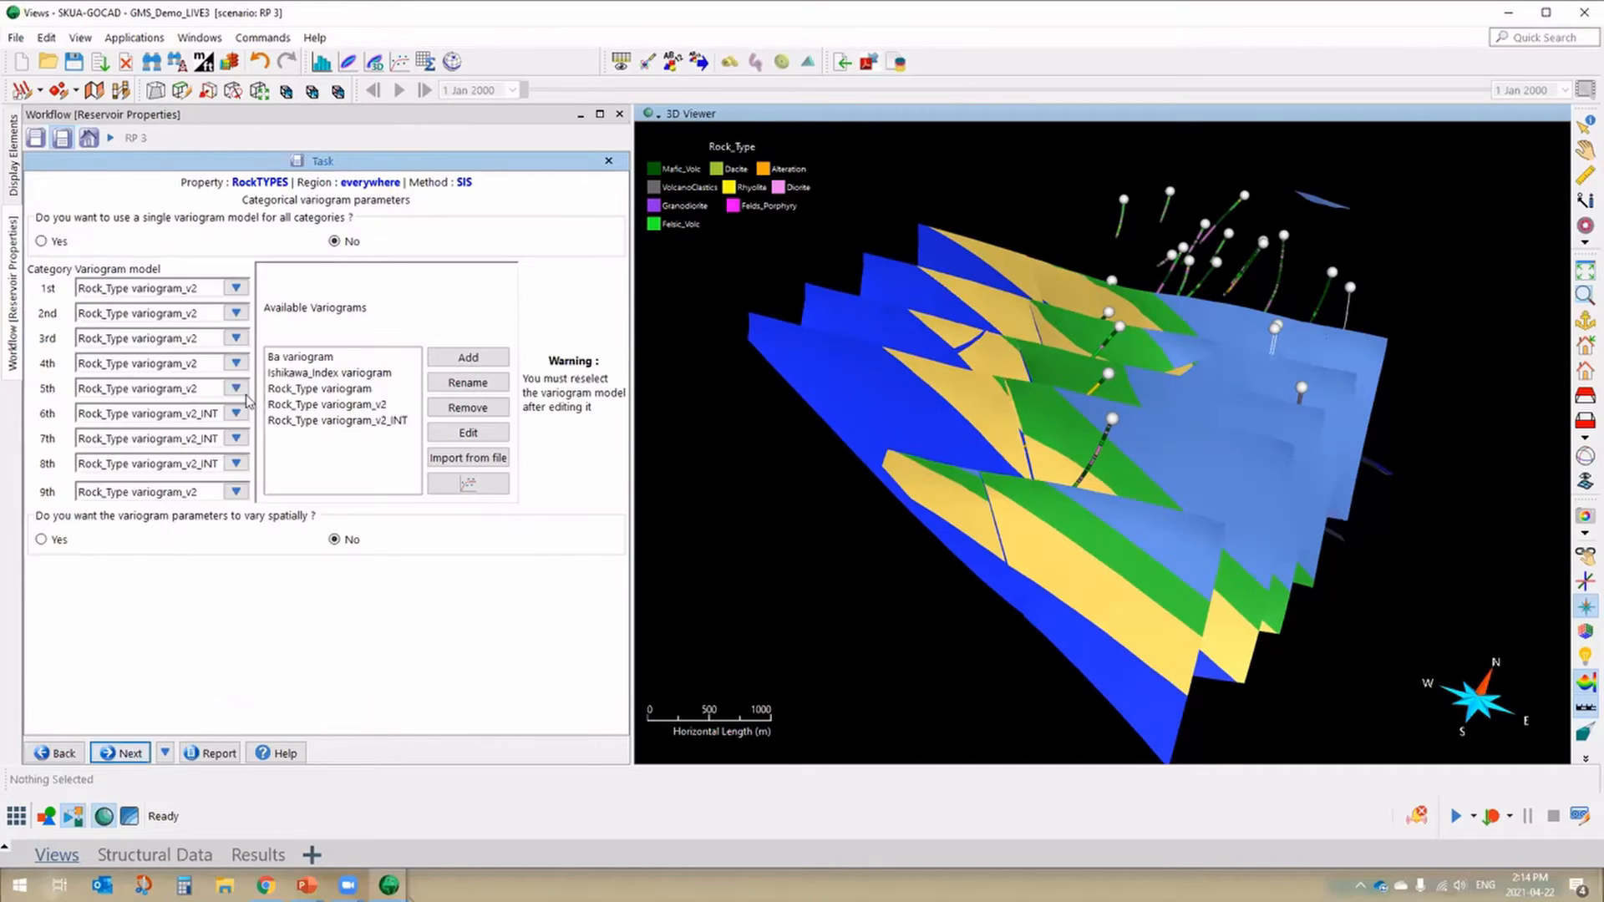
- Continue past the variogram settings to the Simulation Control Panel for RockTYPES and enlarge the 3D view
left_click(115, 754)
left_click_drag(623, 399, 400, 426)
left_click(128, 752)
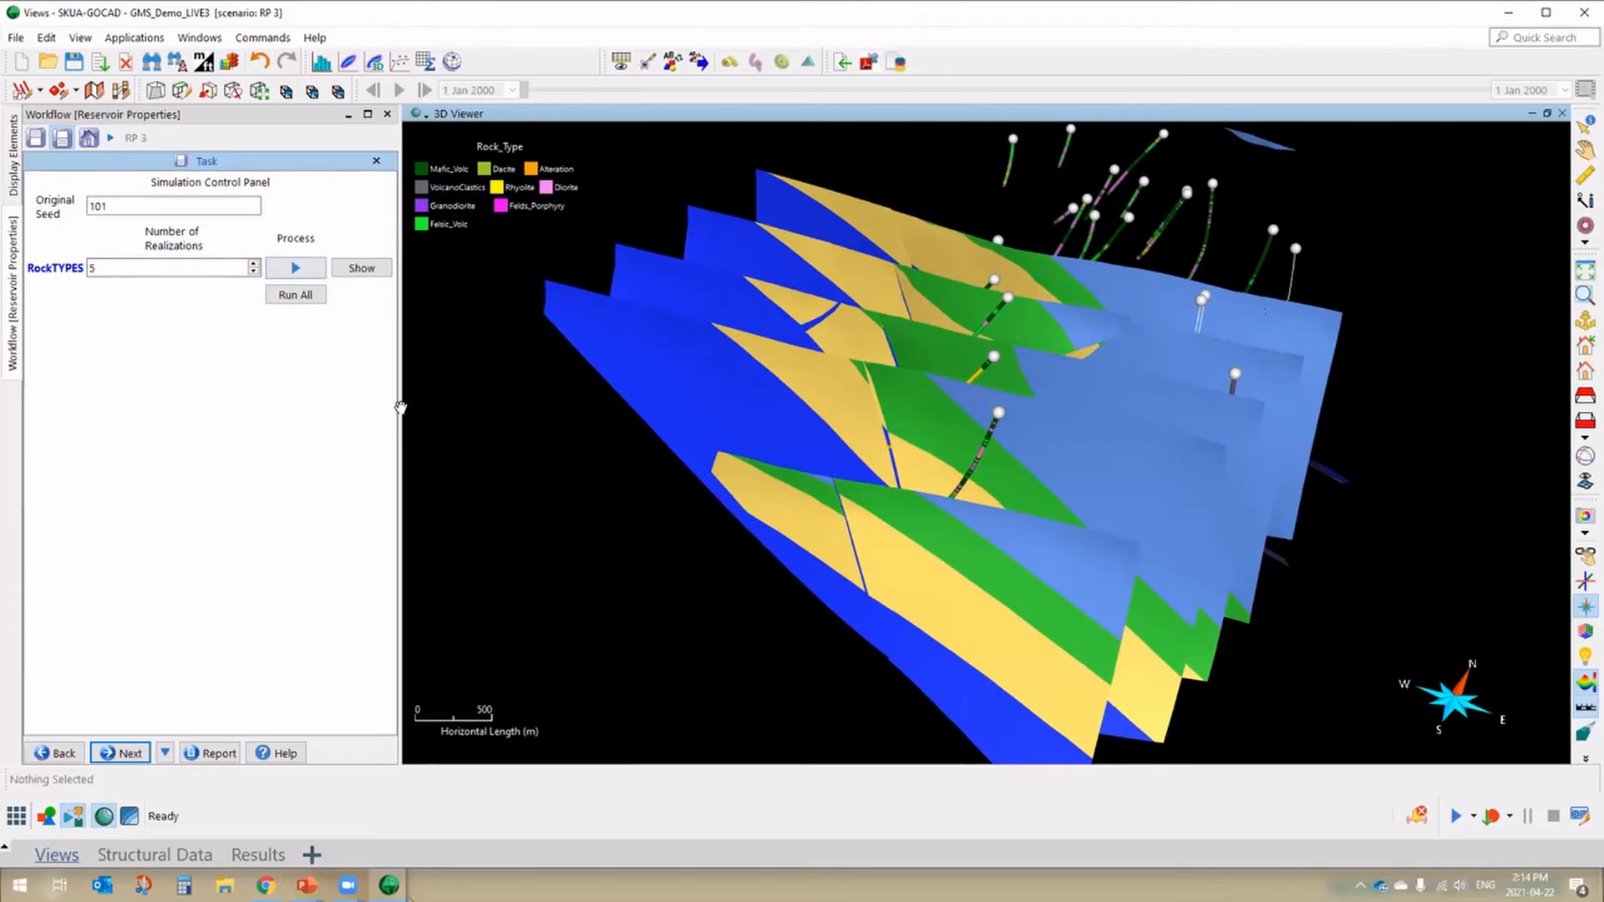
left_click_drag(424, 417, 454, 417)
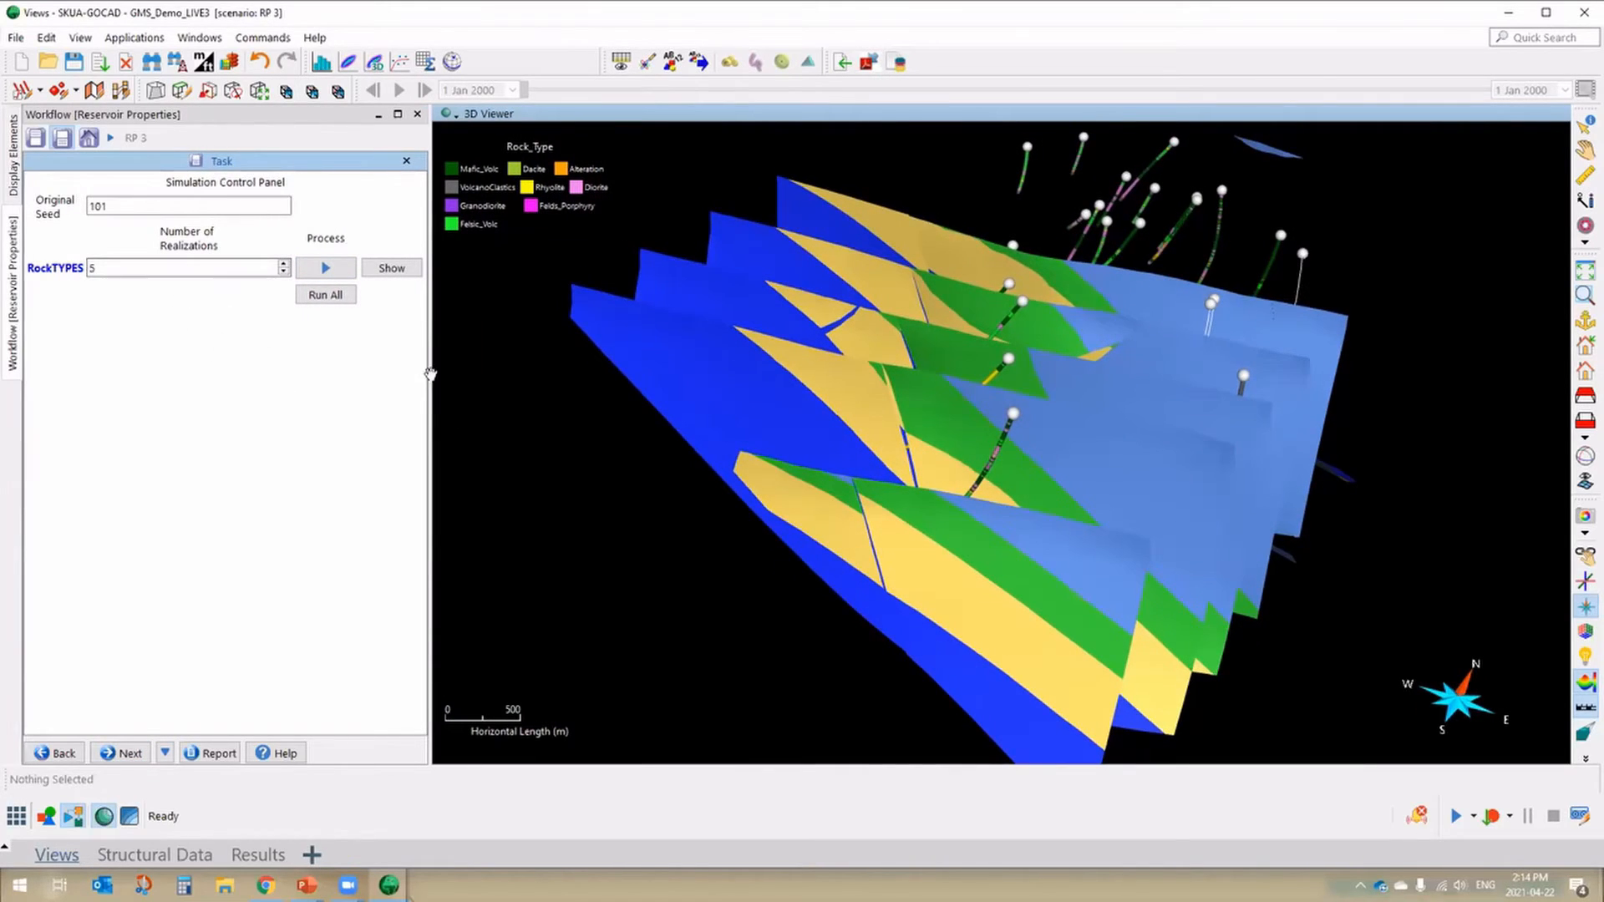
left_click_drag(430, 374, 447, 374)
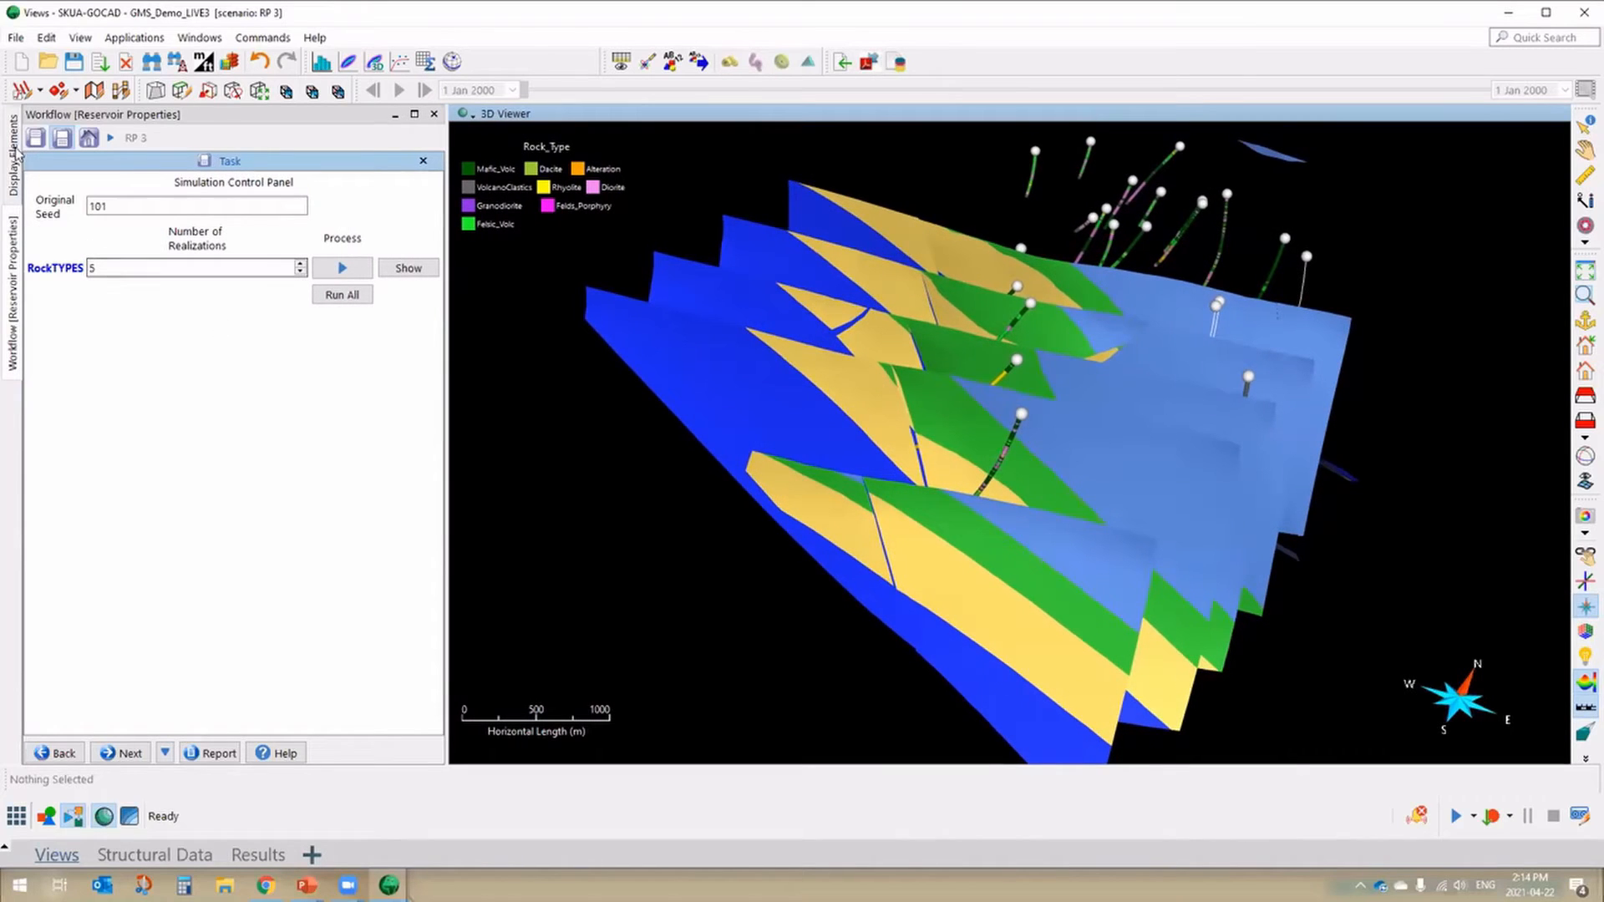
- Expand the properties of geology_340x419x615 and paint the grid sections with the RockTYPES1 property
left_click(11, 175)
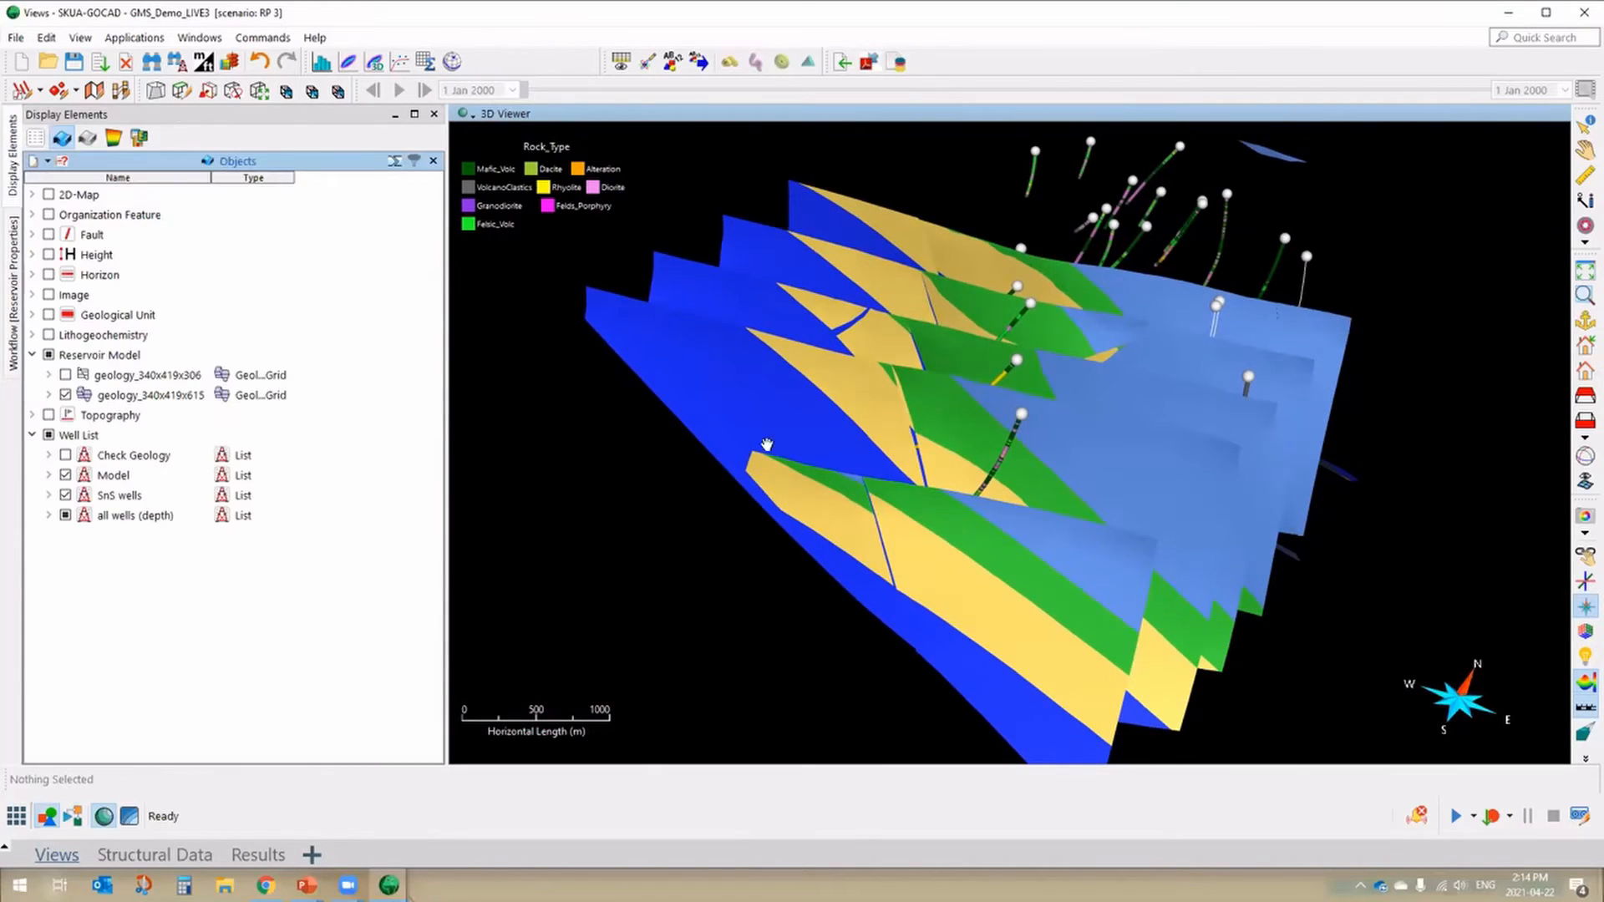
left_click_drag(1039, 487, 1028, 461)
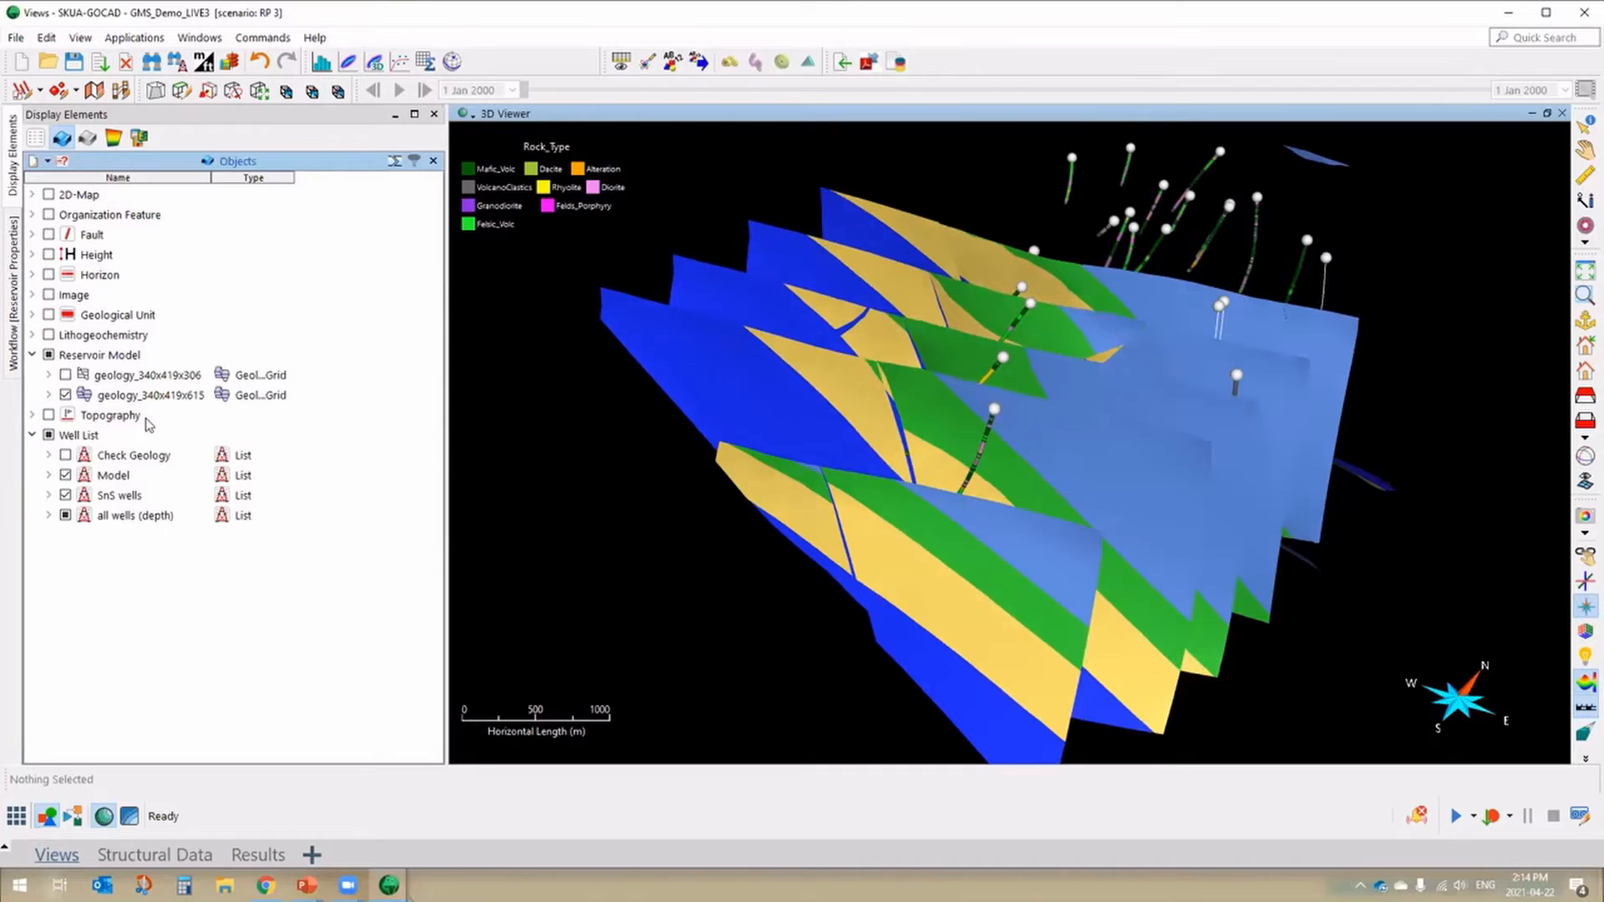
double_click(105, 395)
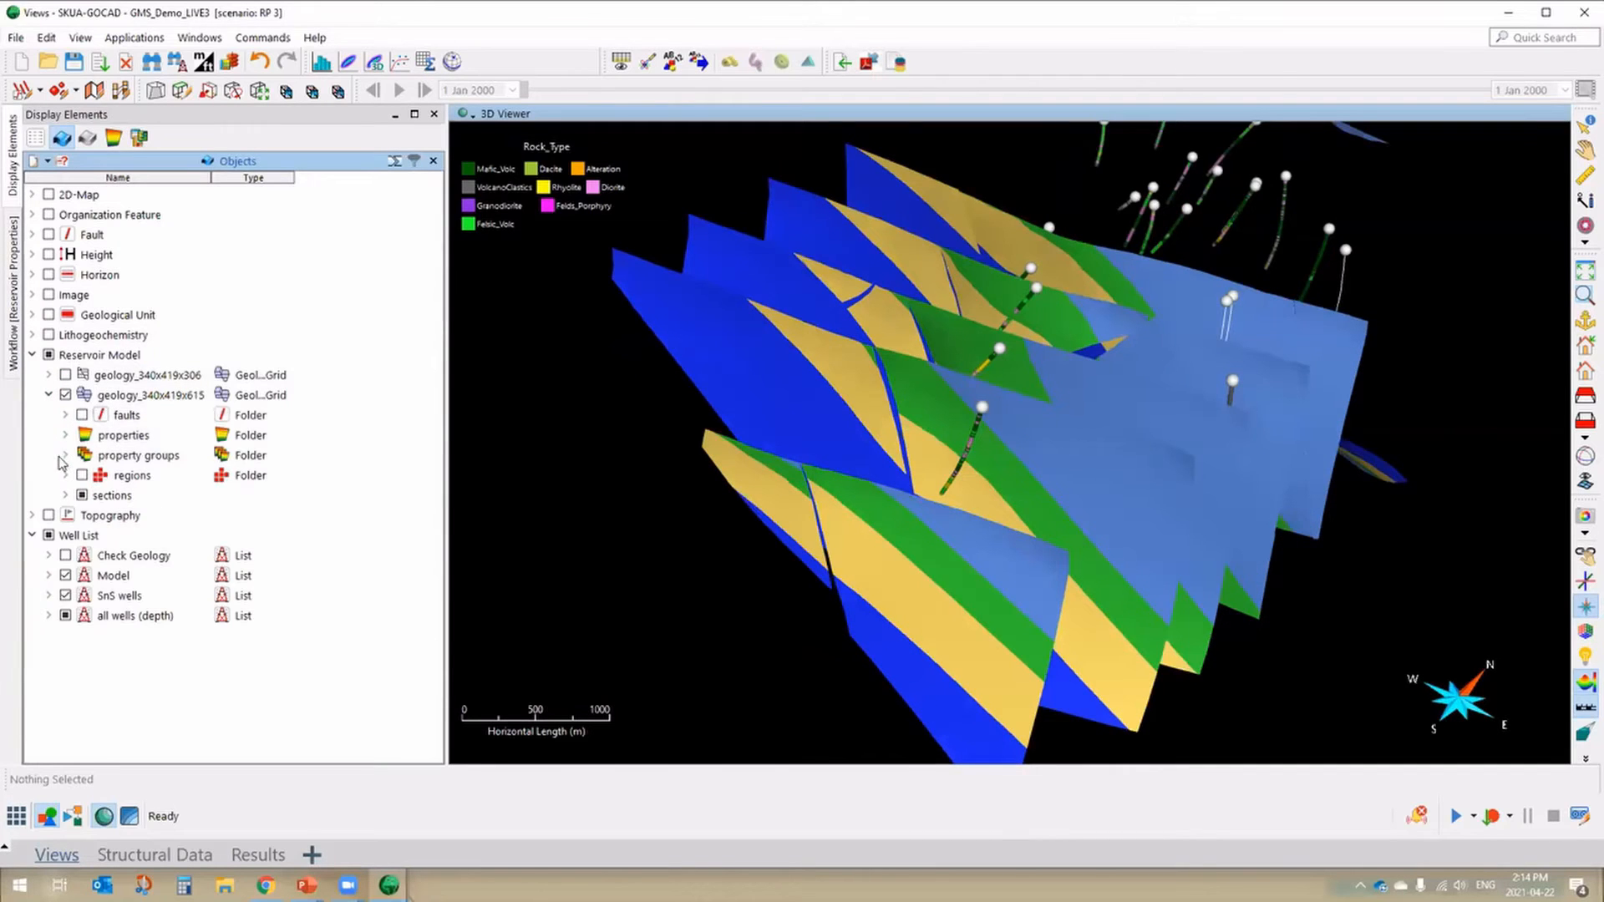
left_click(67, 436)
scroll(92, 443, "down", 2)
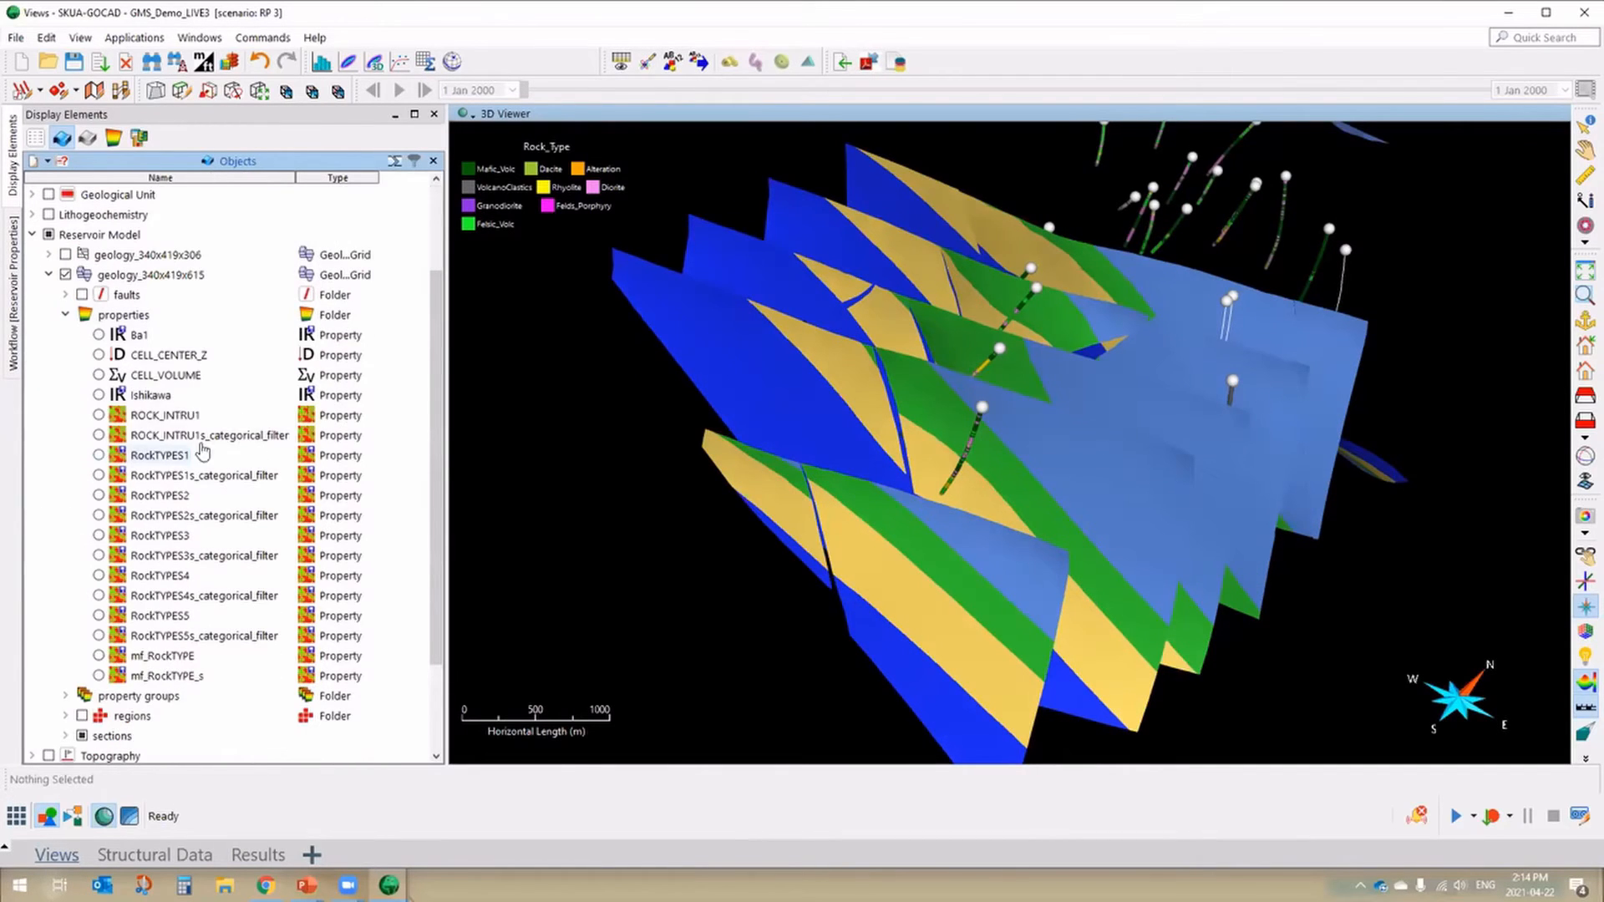
left_click(98, 456)
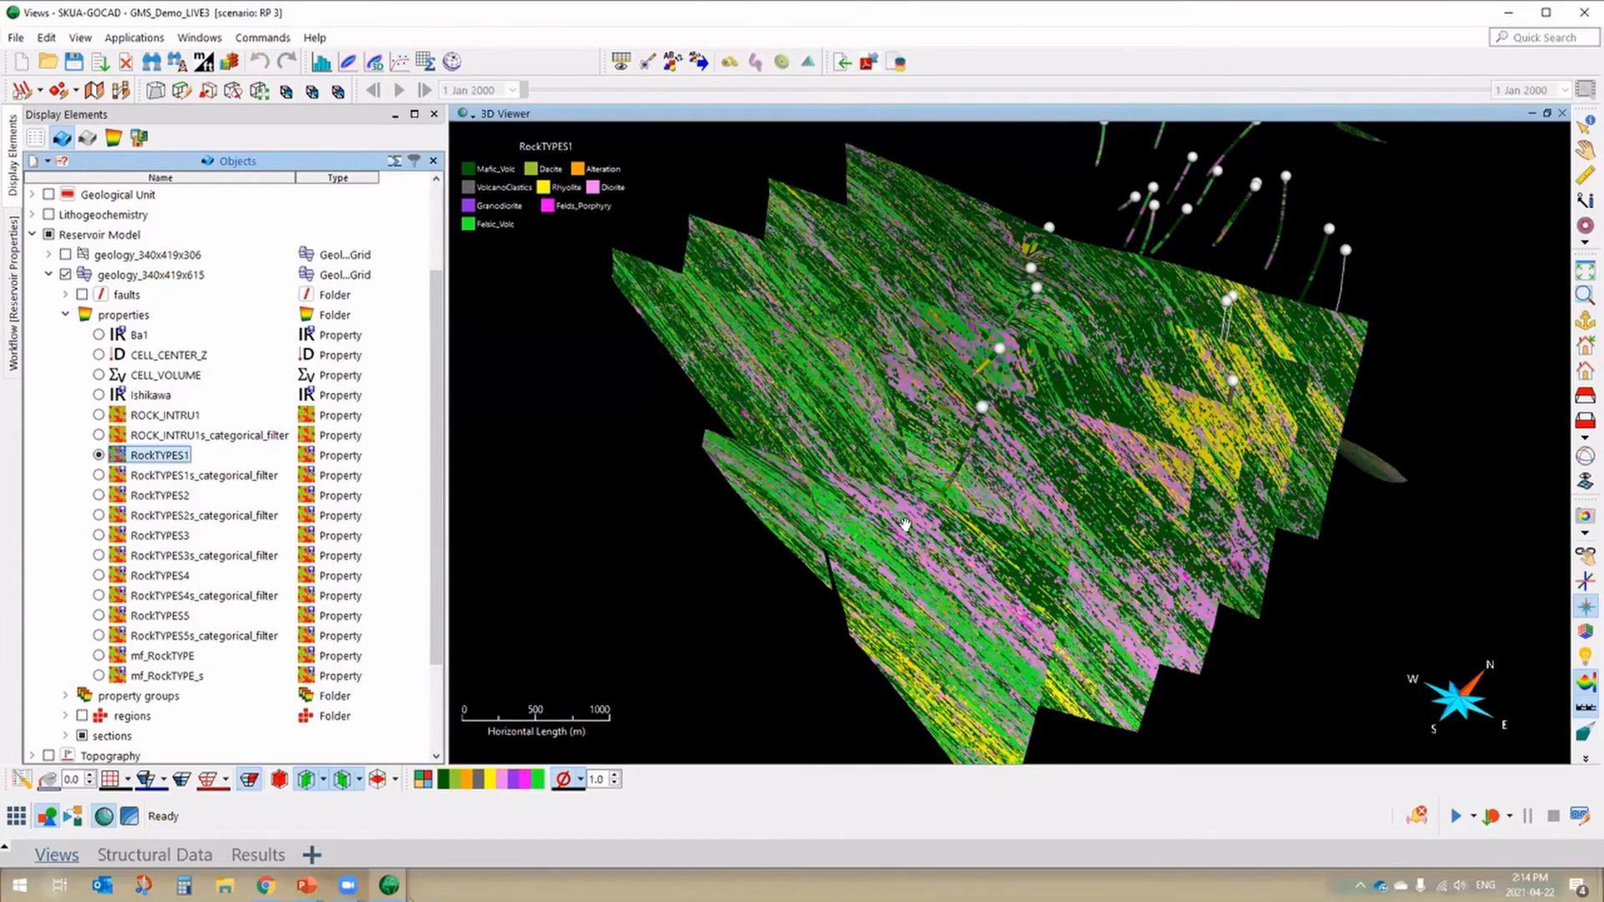
- Examine the RockTYPES1 distribution on the J sections from several angles, comparing it with the wells' Rock_Type logs
mouse_move(994, 522)
left_mouse_down()
mouse_move(1033, 476)
mouse_move(1103, 523)
mouse_move(1012, 589)
mouse_move(1055, 399)
mouse_move(989, 501)
left_mouse_up()
scroll(979, 526, "down", 2)
scroll(1091, 527, "up", 1)
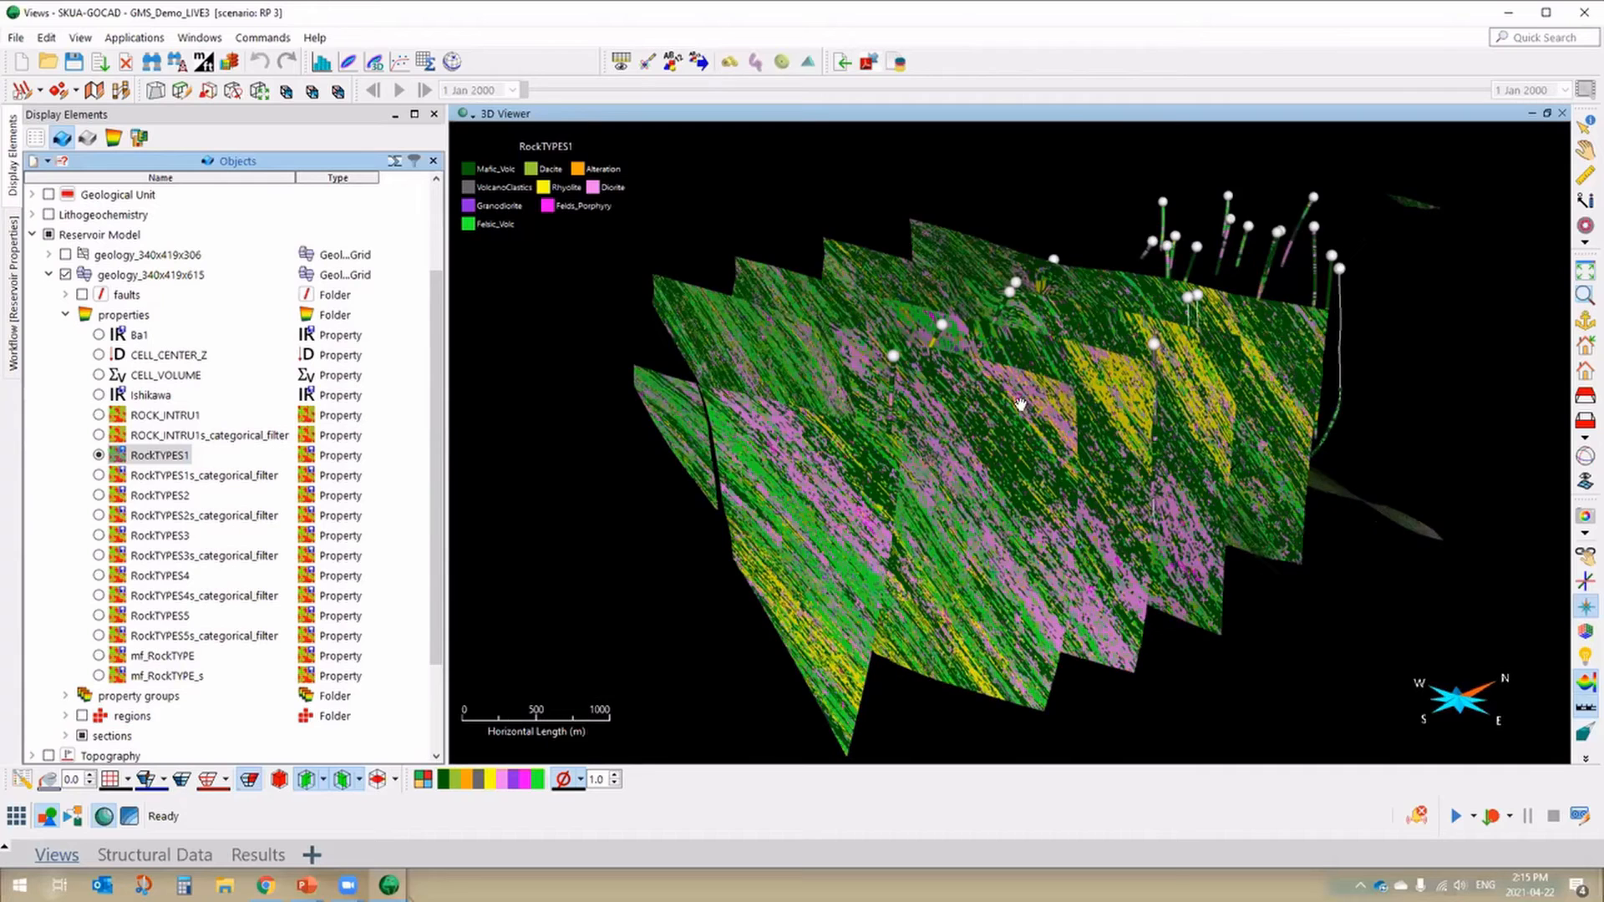
left_click_drag(1053, 381, 1138, 379)
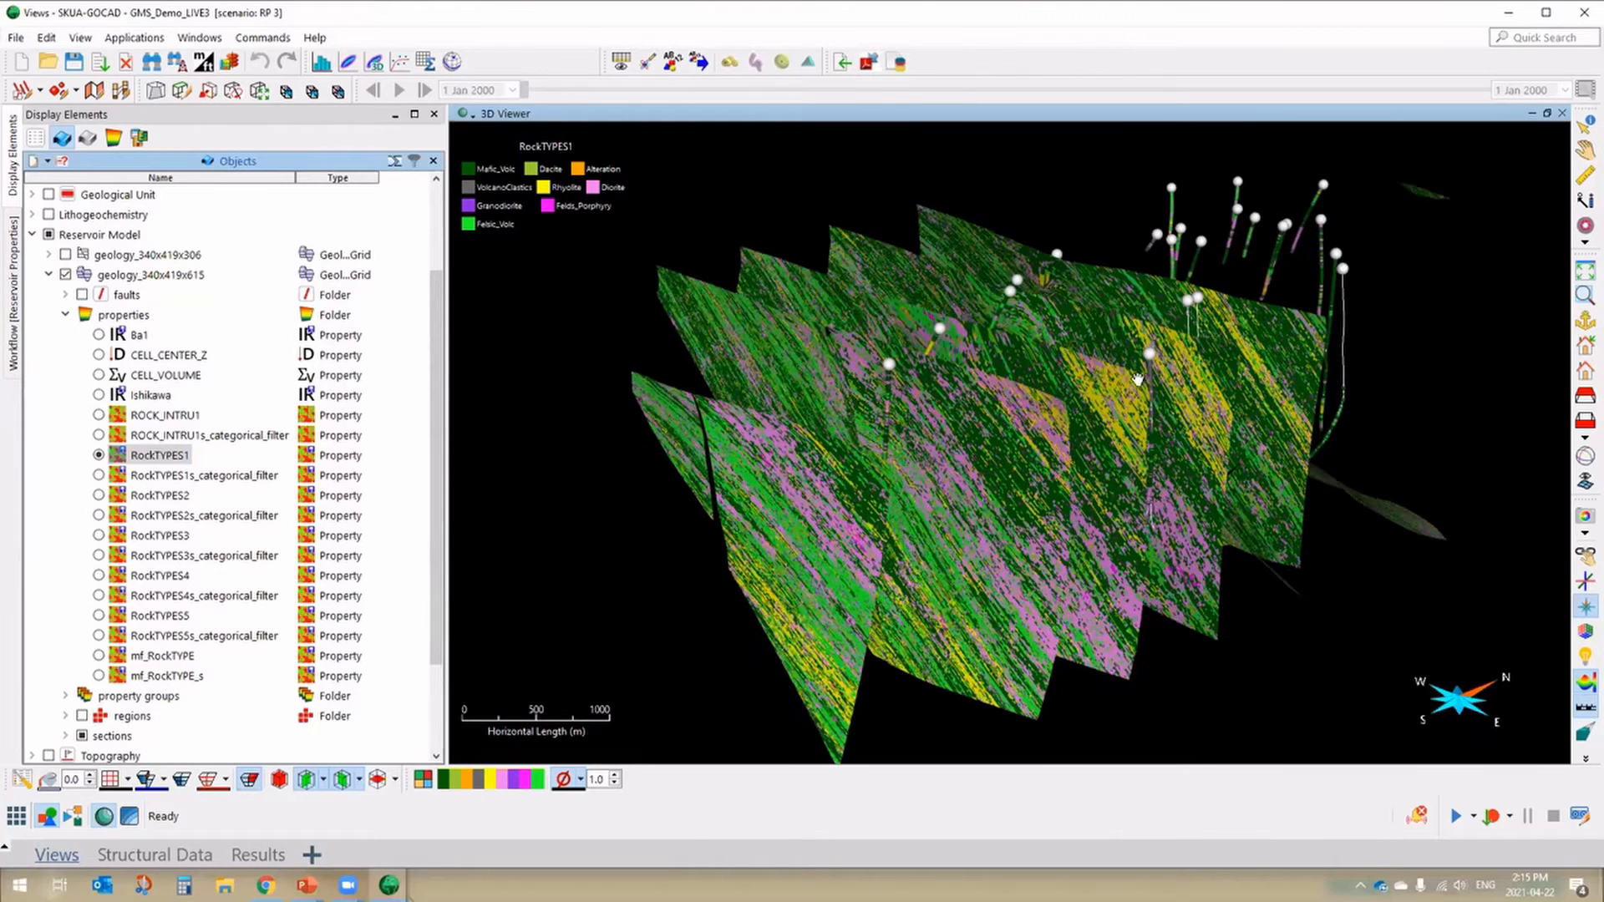
middle_click_drag(1065, 440, 1045, 434)
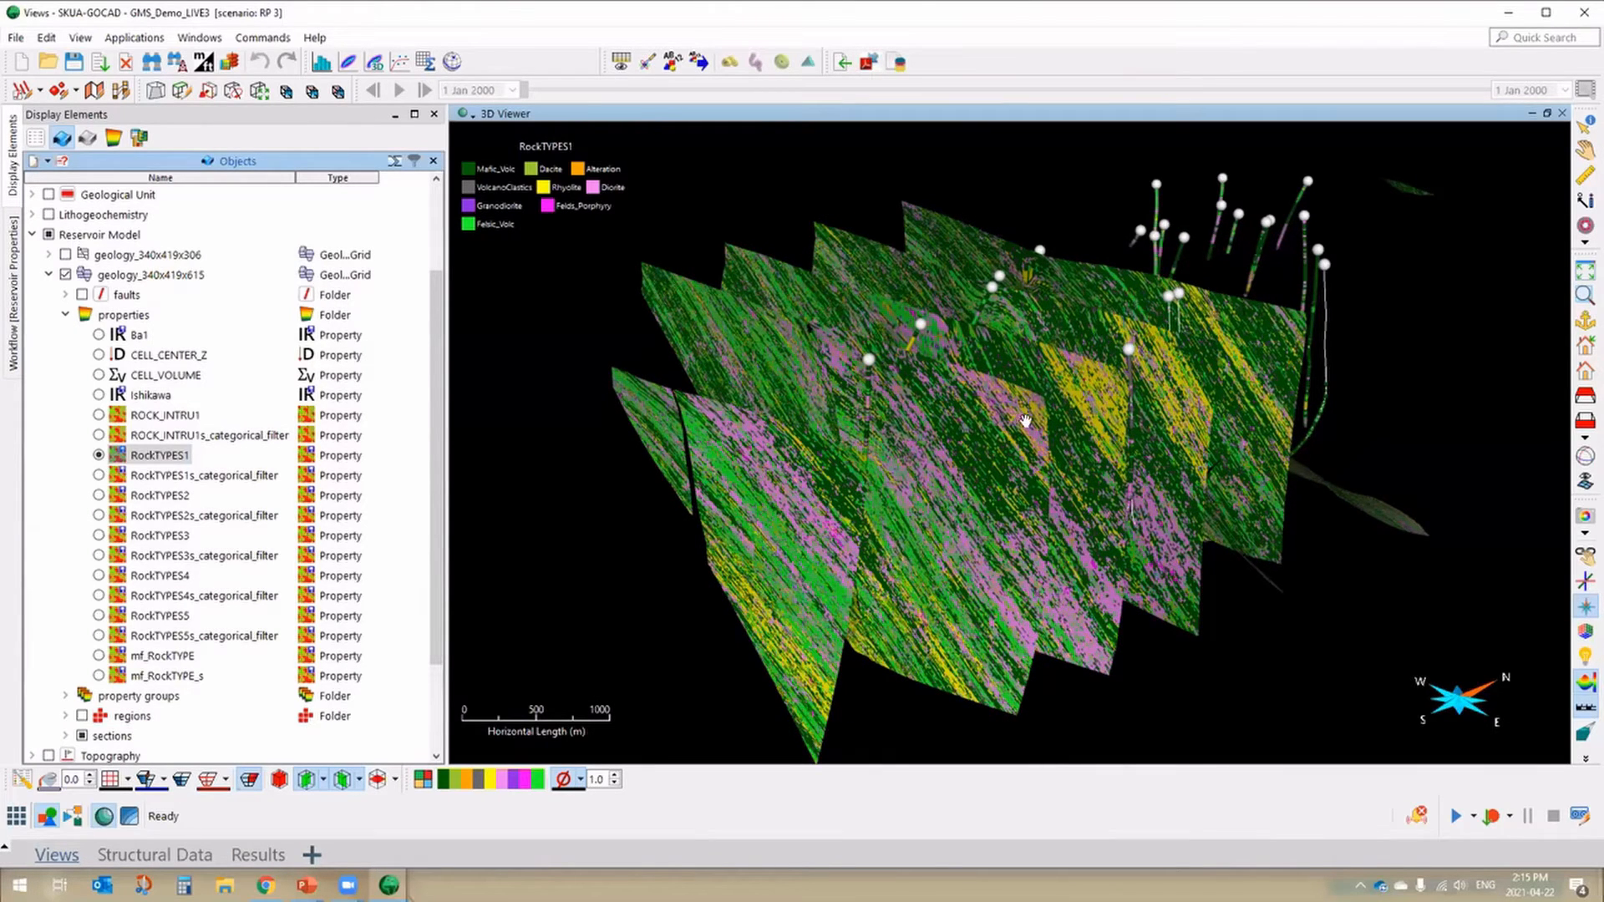
left_click_drag(986, 441, 887, 538)
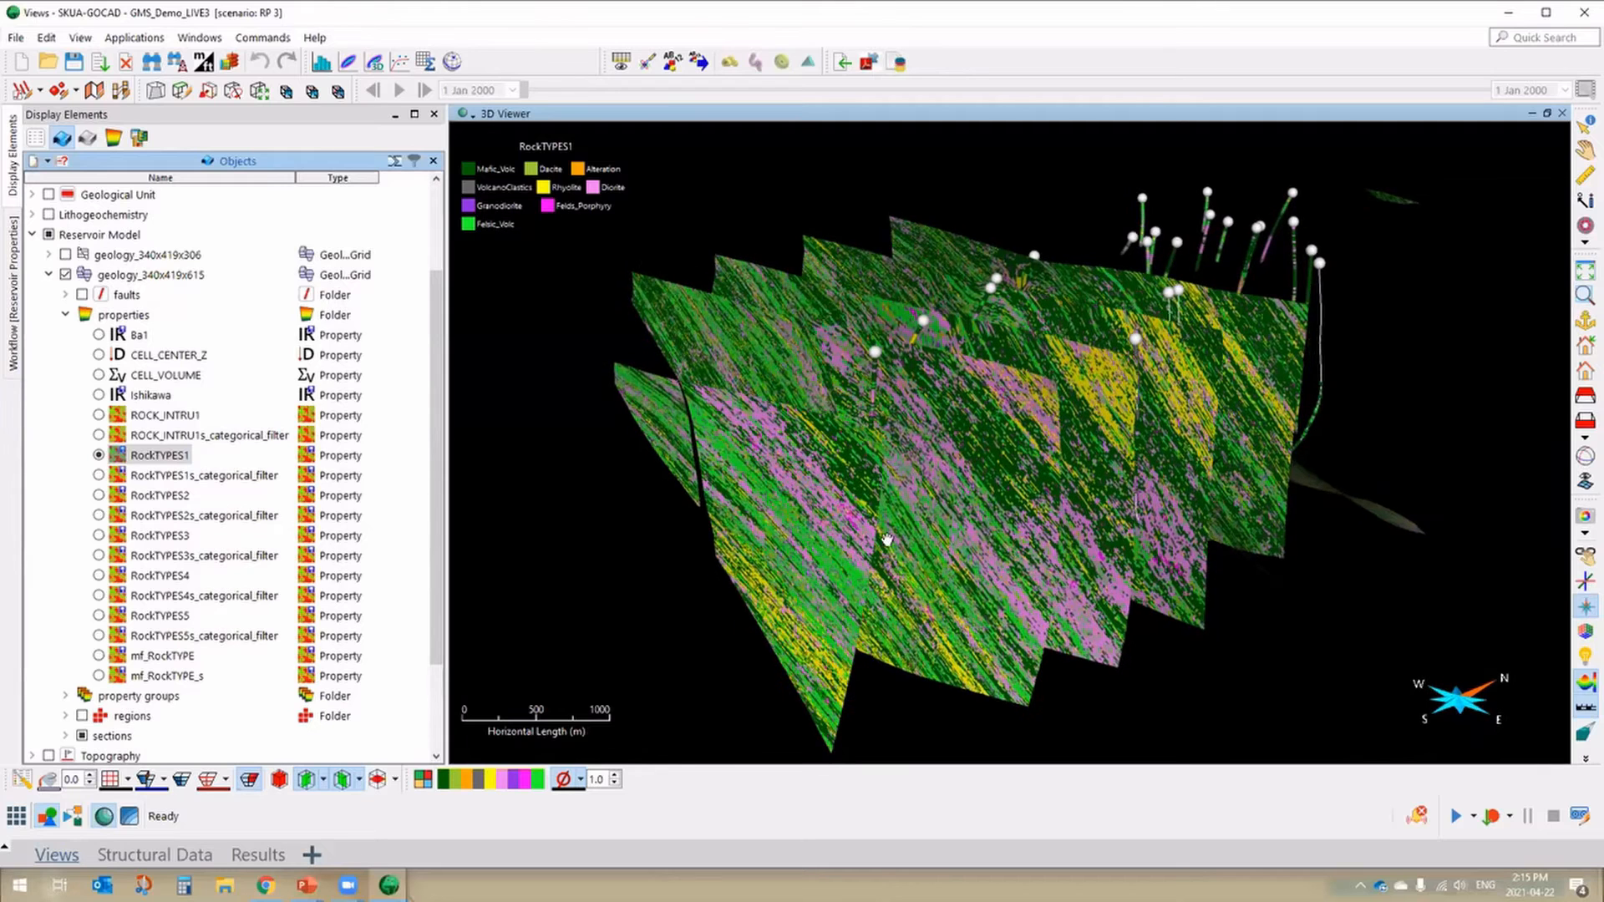
left_click_drag(941, 588, 866, 494)
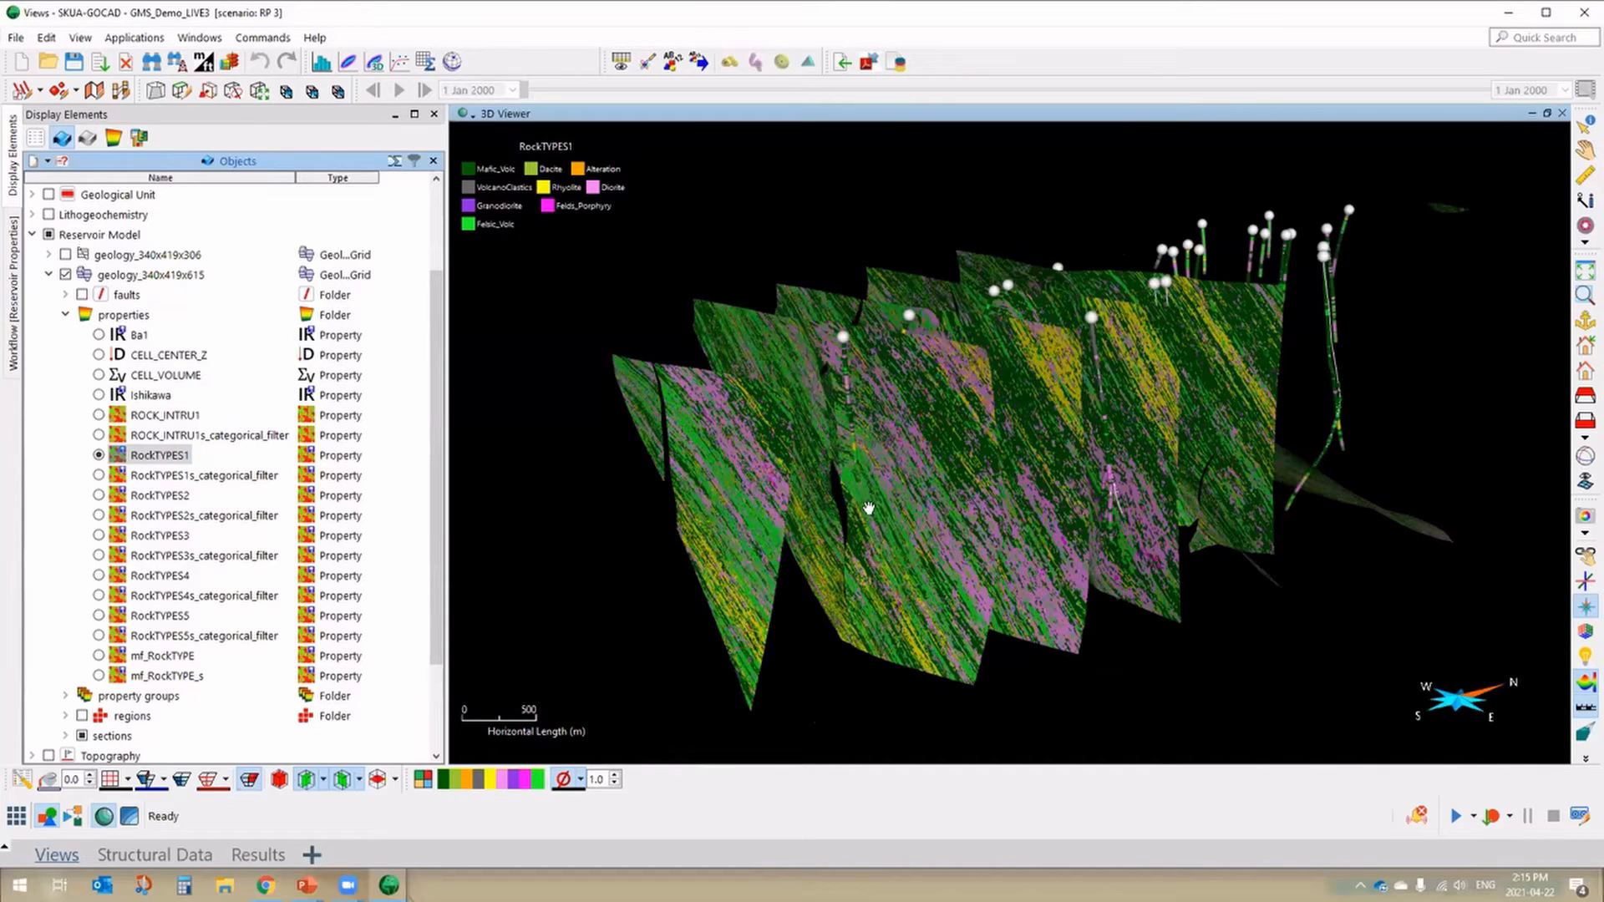
left_click_drag(960, 538, 910, 569)
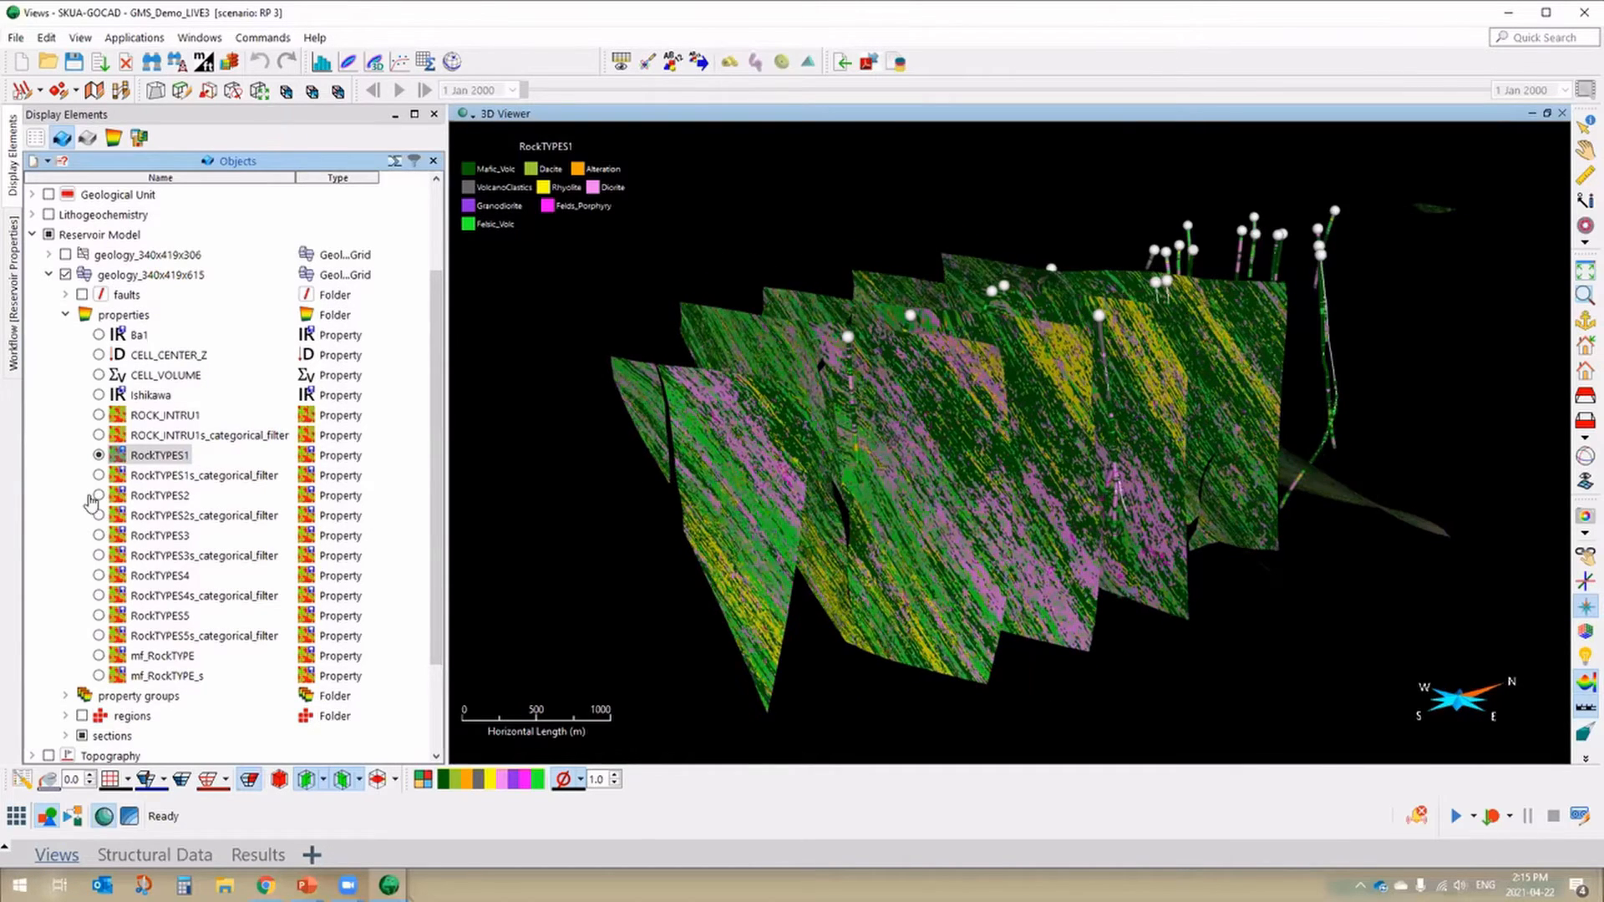
left_click(98, 495)
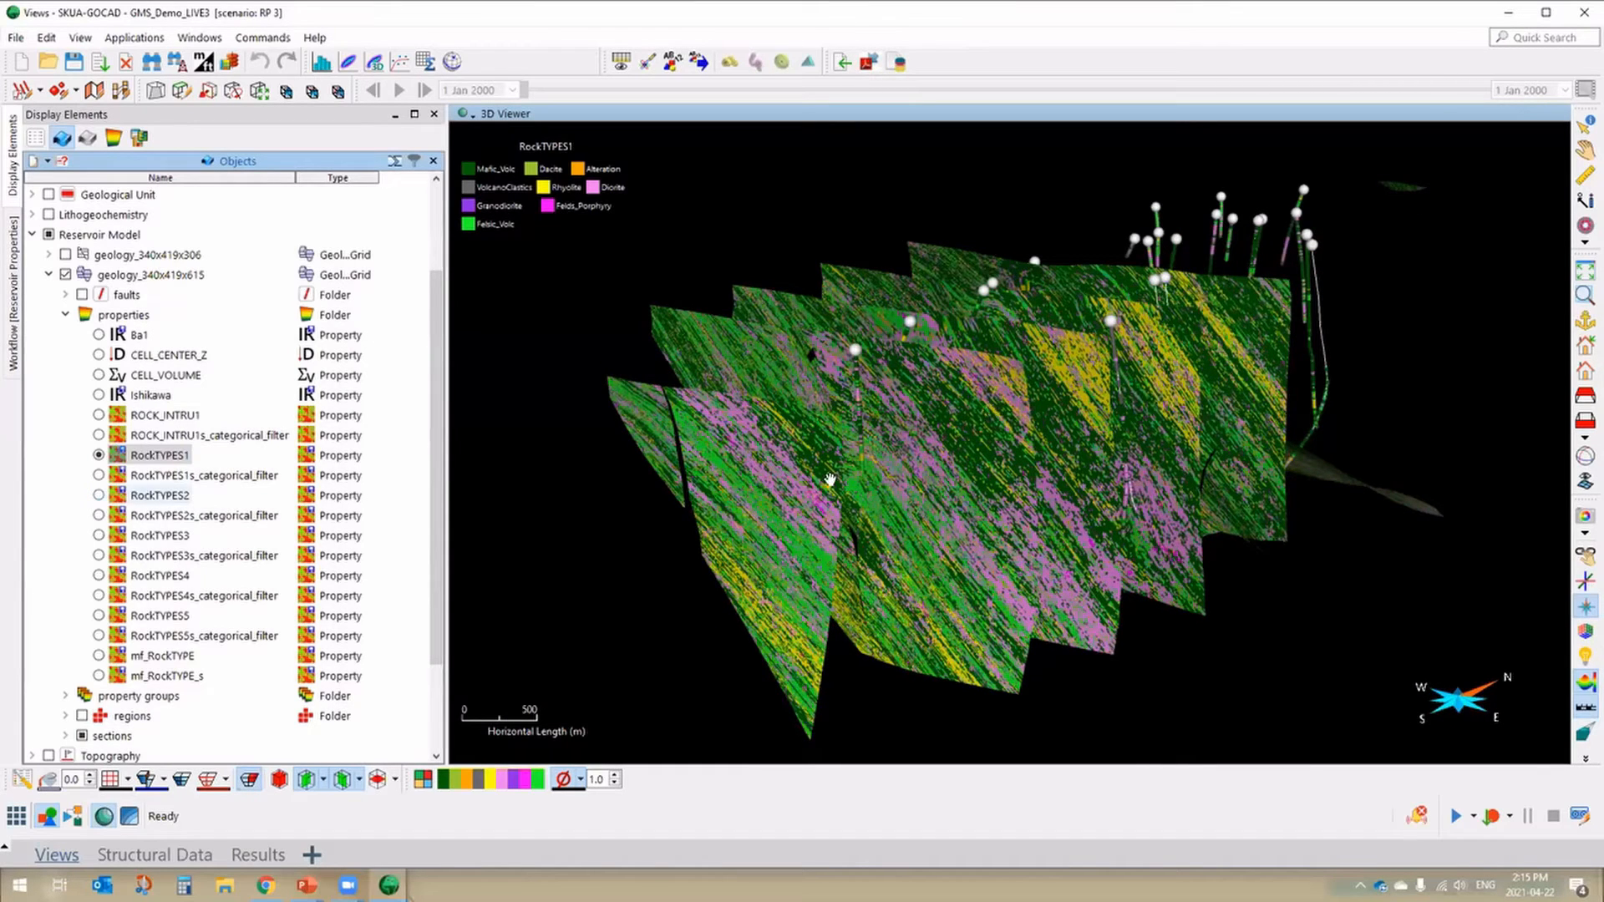
- Paint the grid sections with the RockTYPES2, RockTYPES3, RockTYPES4 and RockTYPES5 properties in turn to compare the simulated rock types
left_click(99, 495)
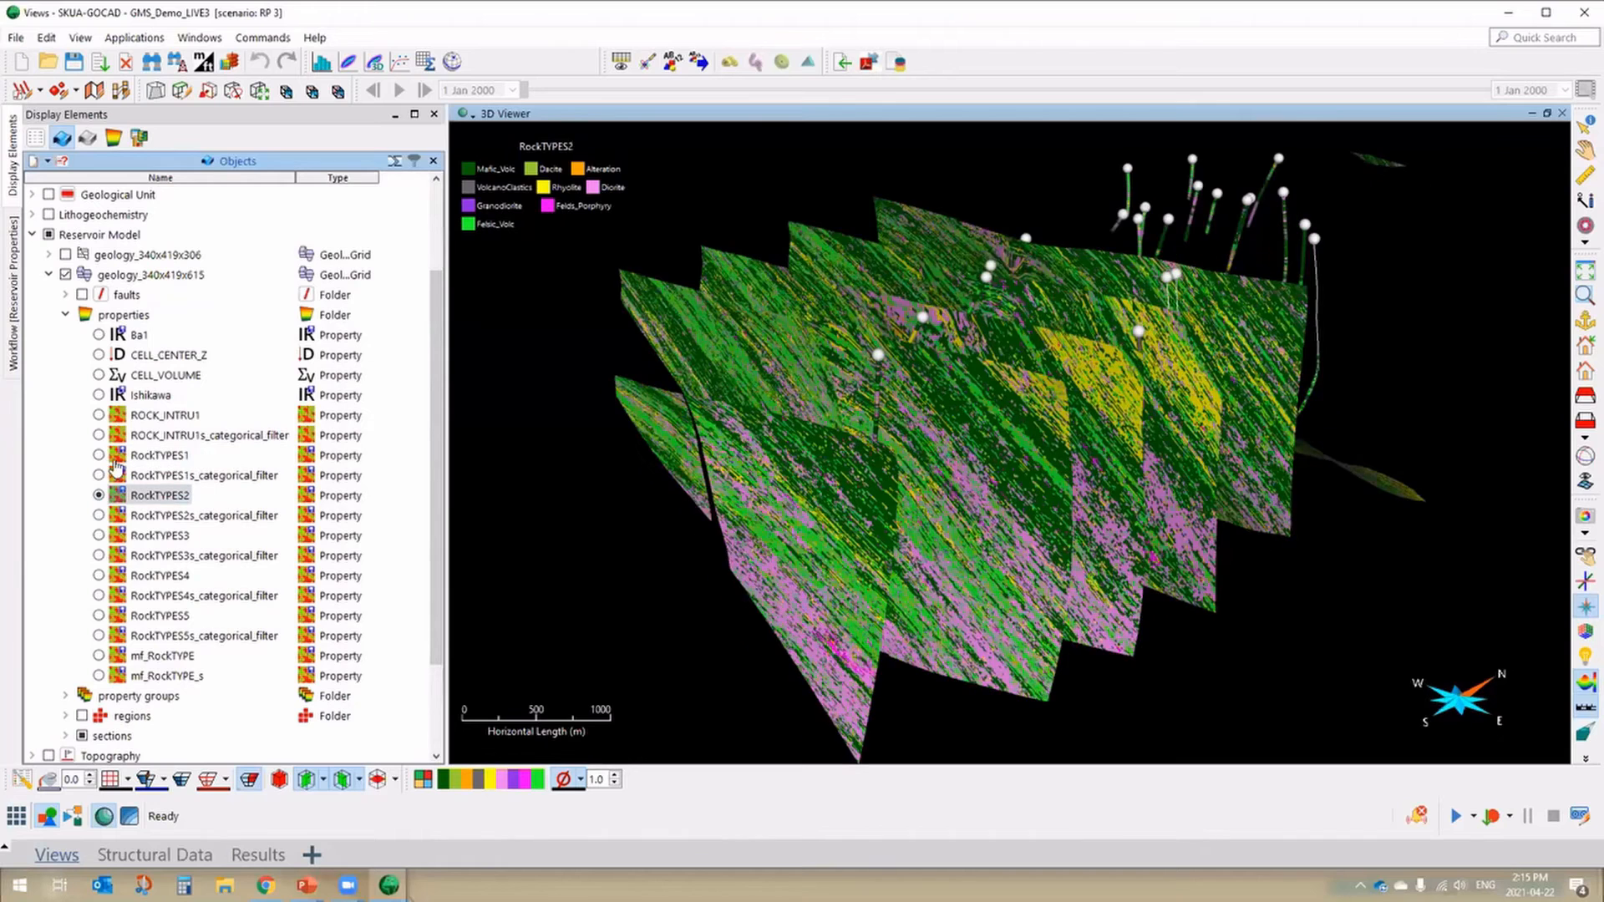
scroll(99, 458, "down", 2)
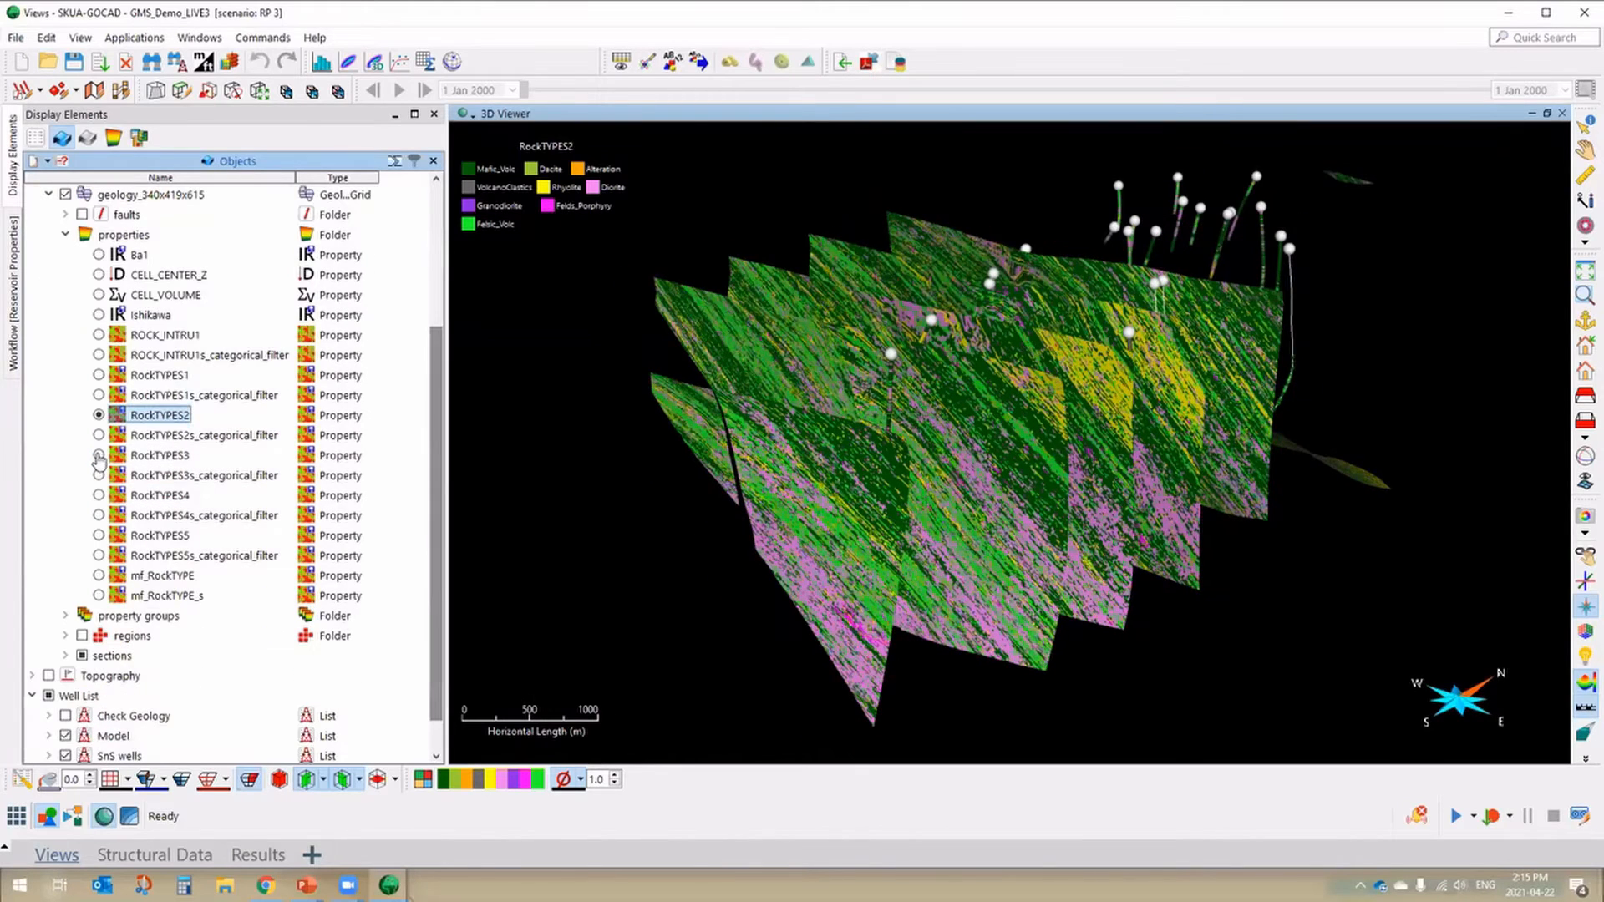
left_click(99, 456)
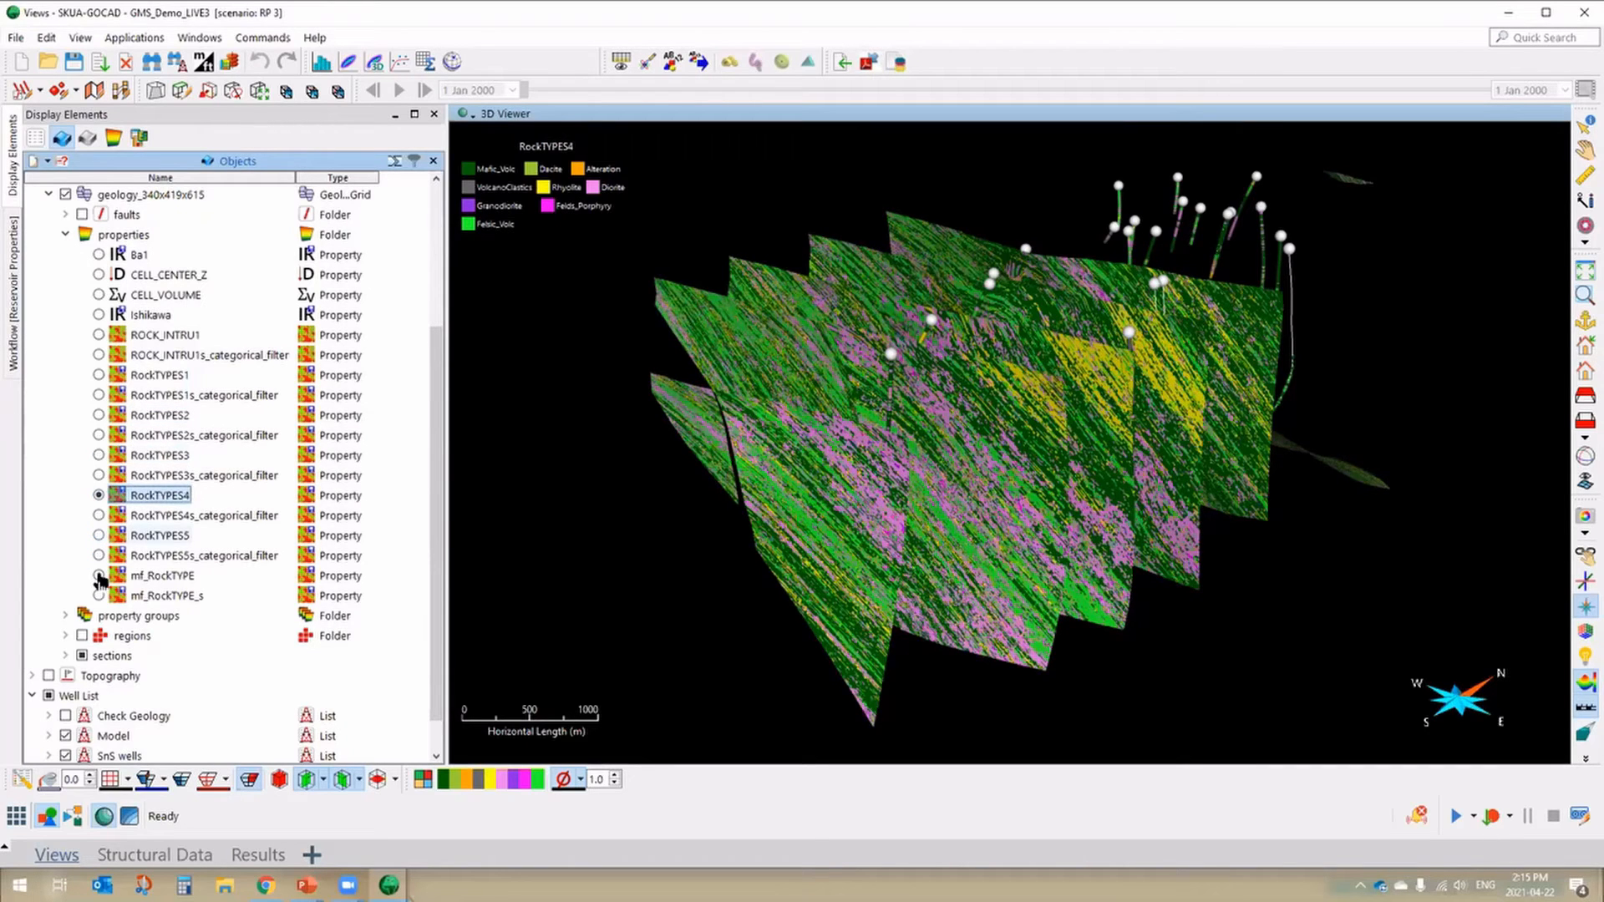
left_click(98, 536)
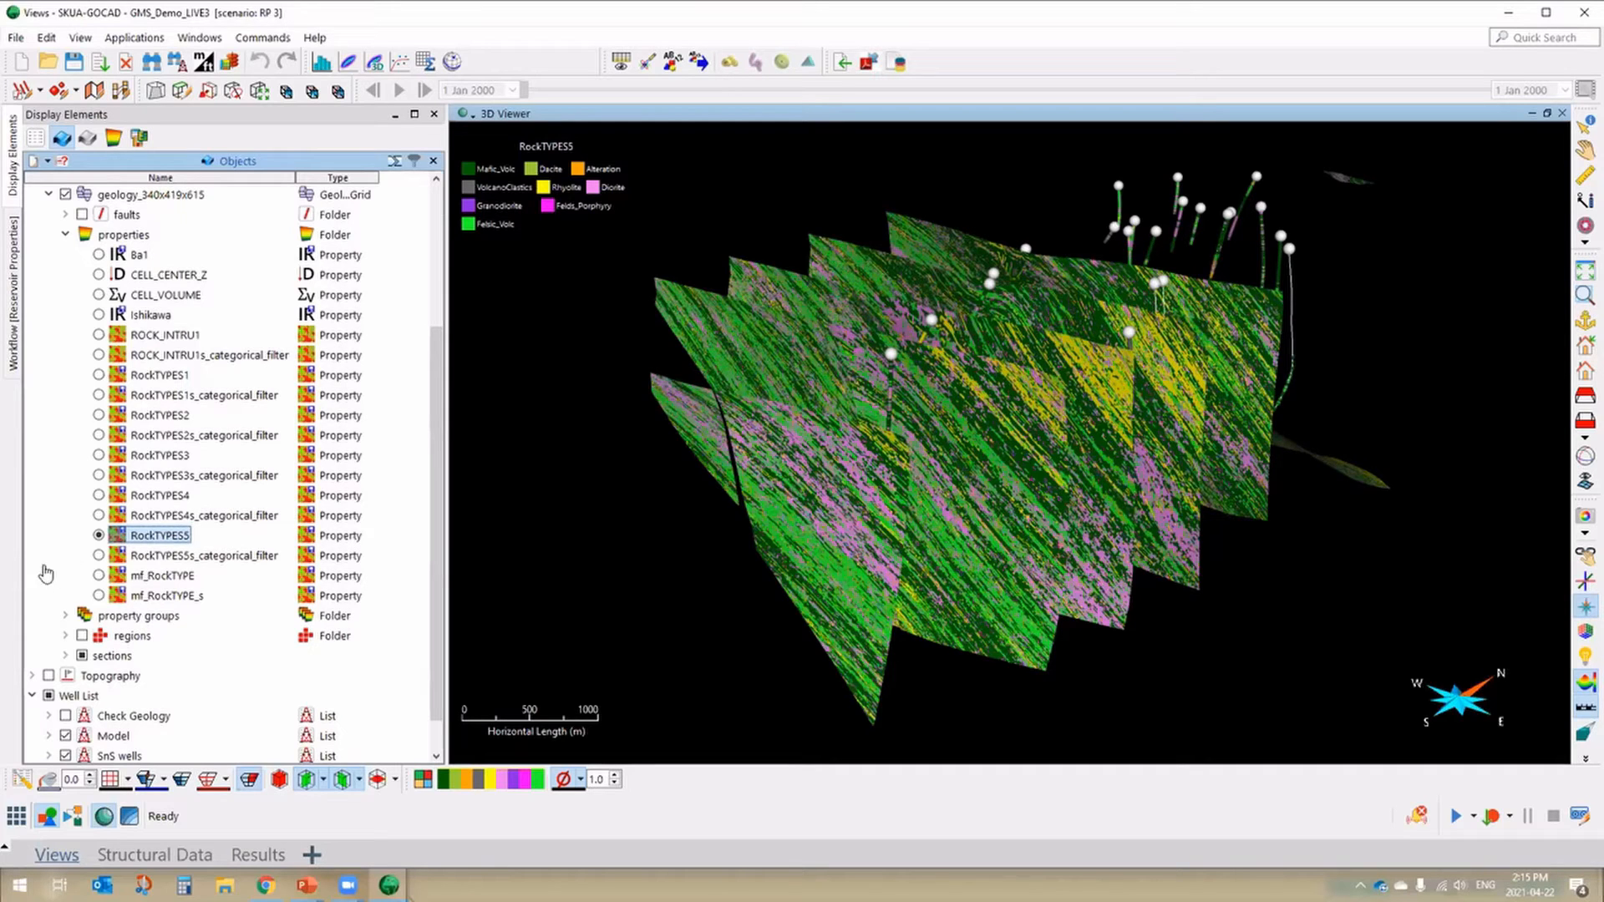
left_click_drag(931, 589, 913, 614)
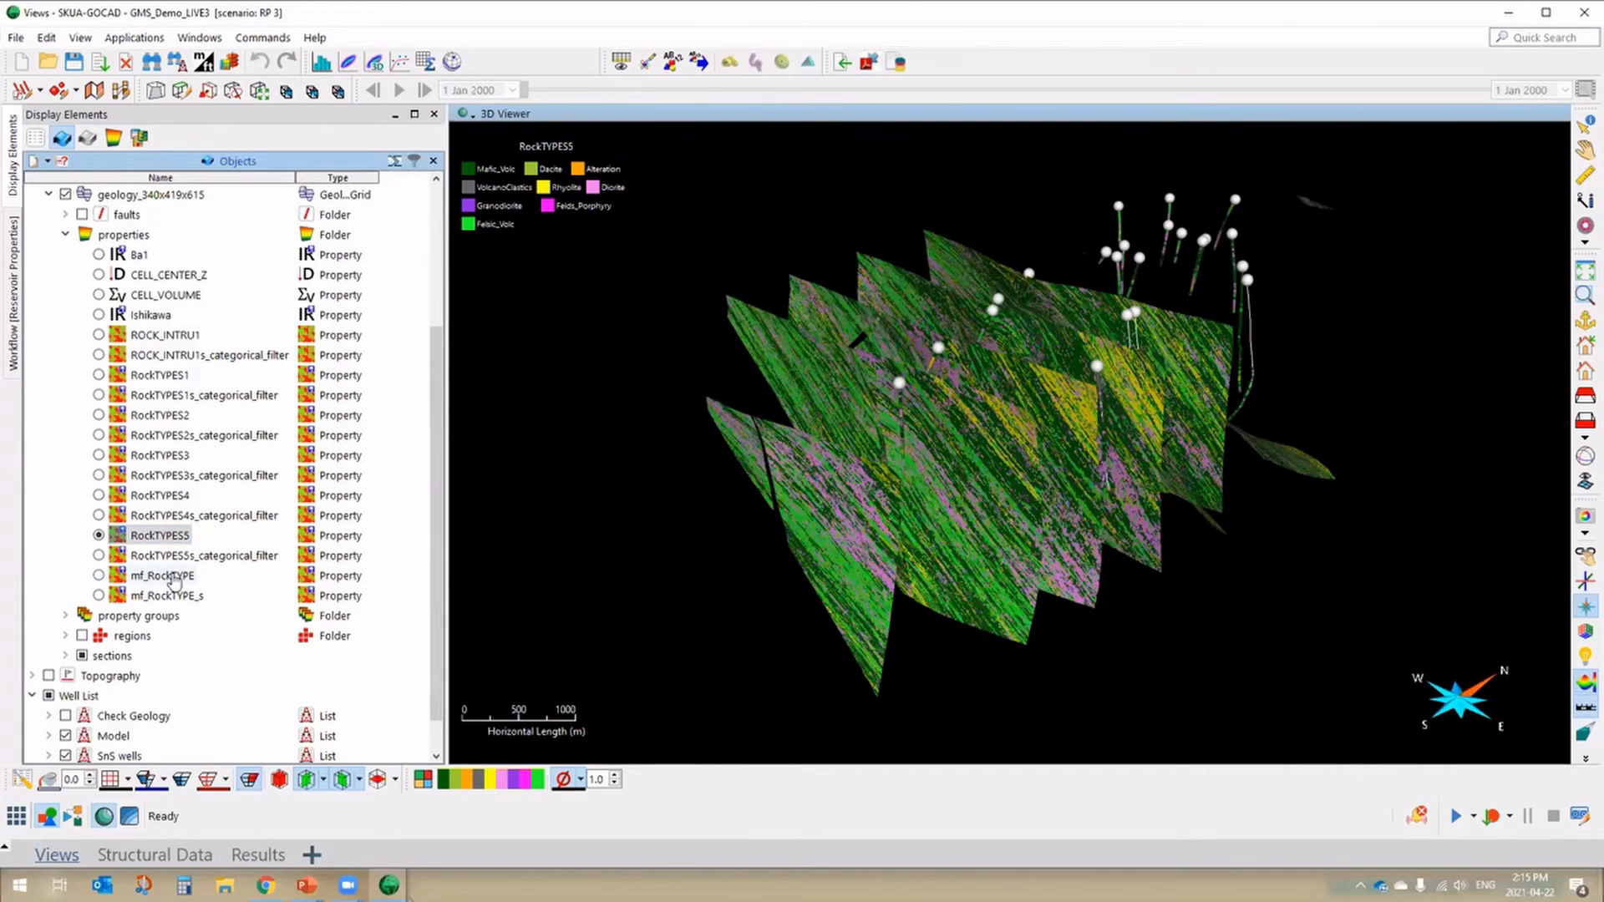
- Paint the grid sections with the mf_RockTYPE property and examine its rock type distribution from several angles
left_click(142, 576)
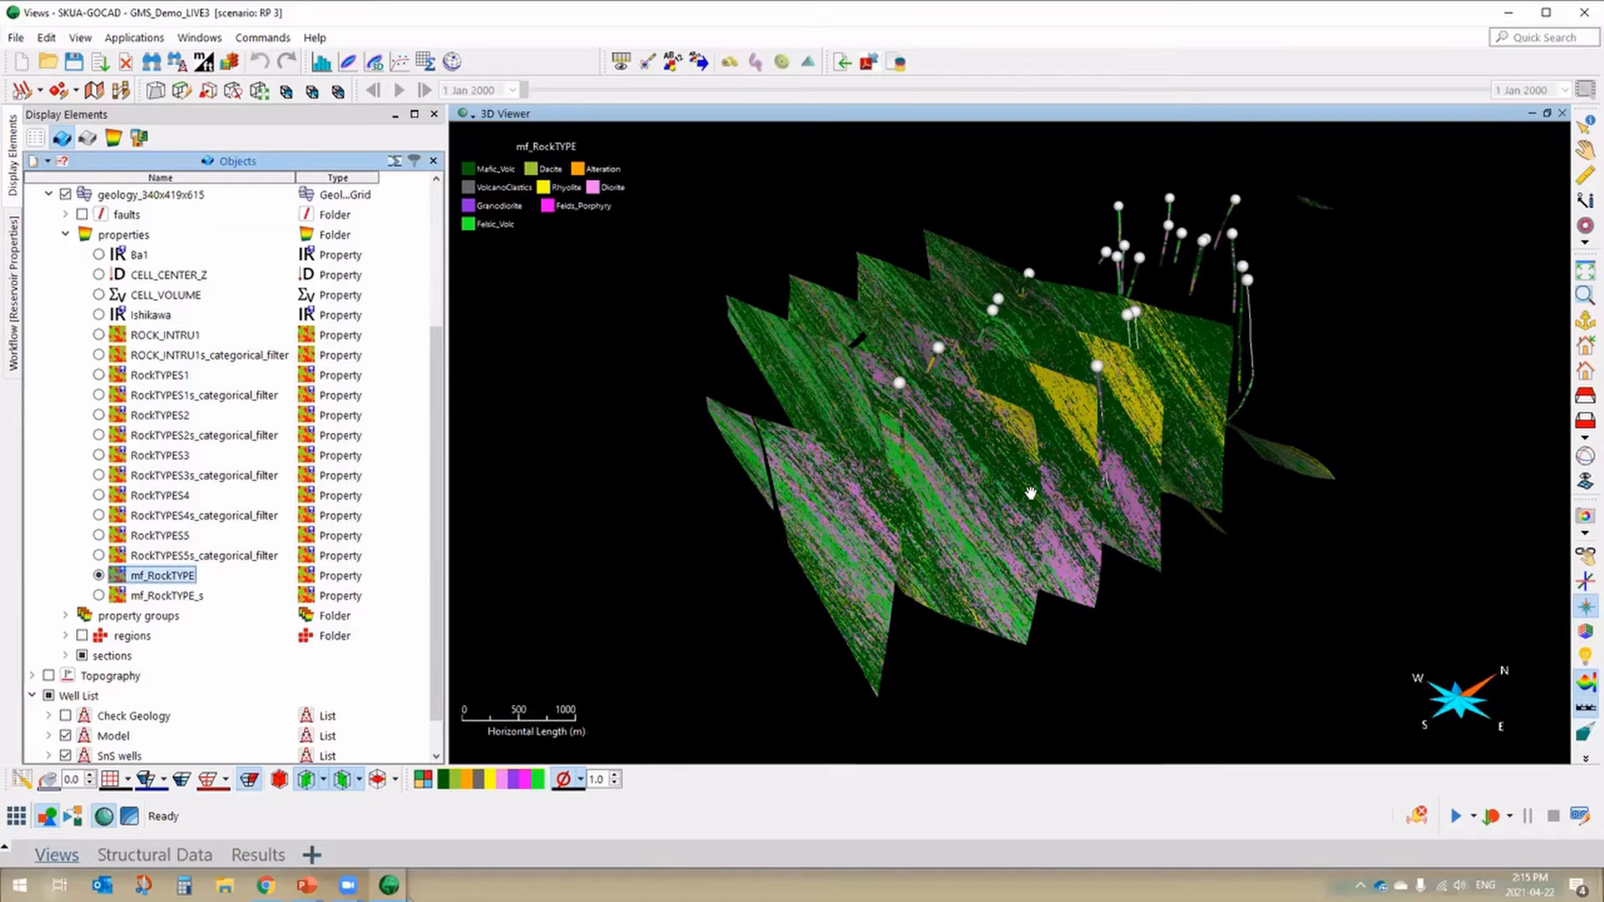
scroll(1080, 535, "up", 1)
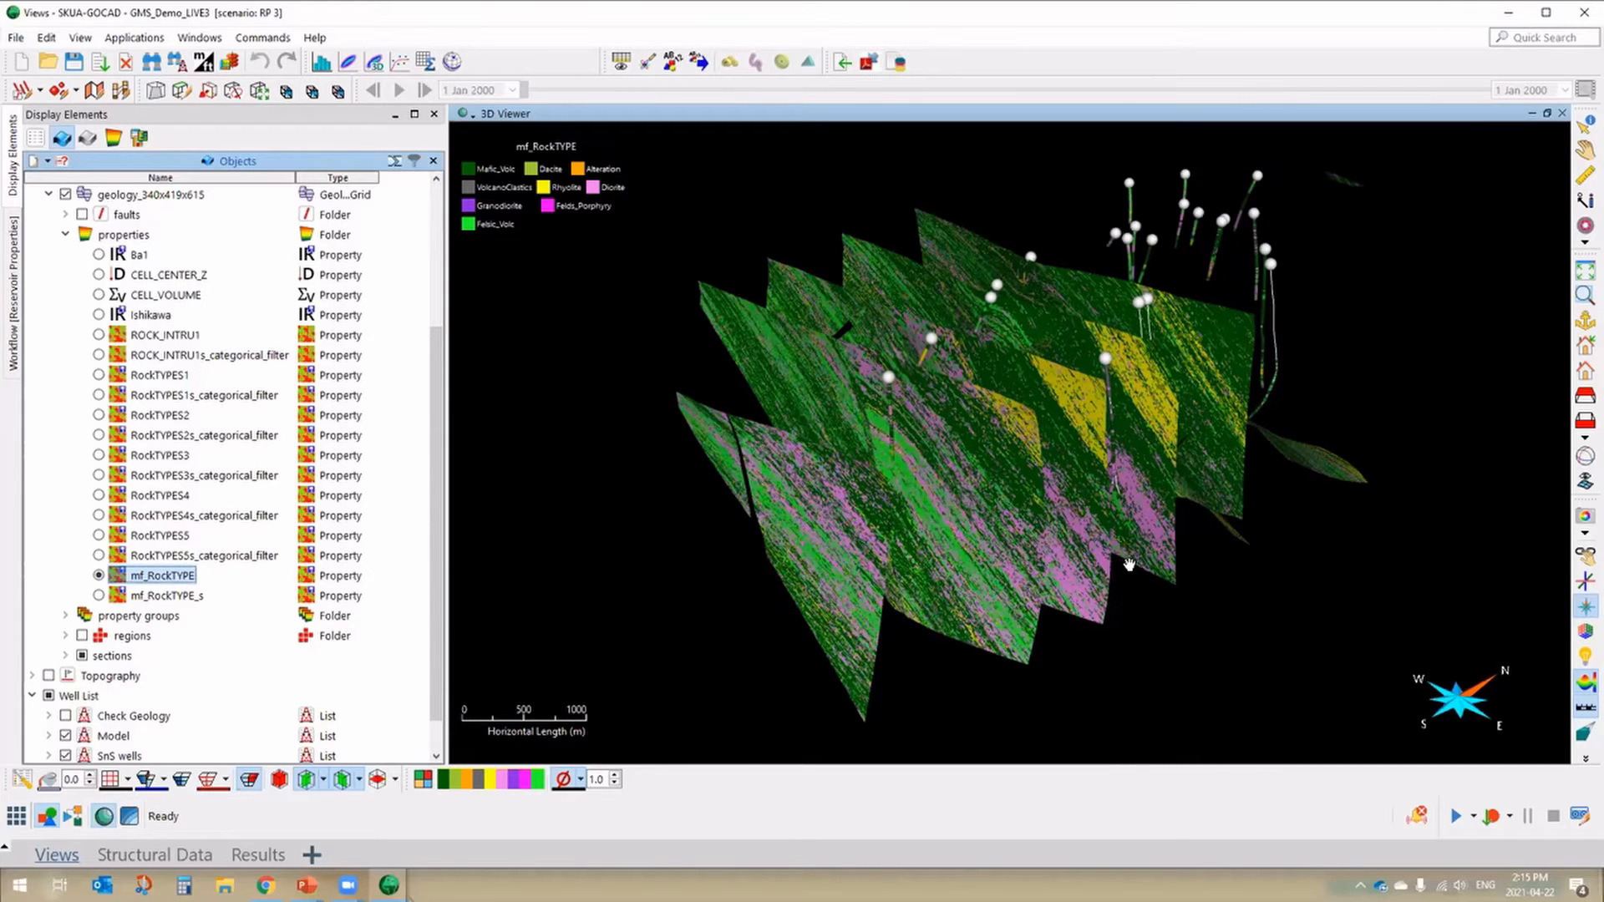
left_click(1096, 573)
mouse_move(991, 555)
left_mouse_down()
mouse_move(1096, 552)
mouse_move(953, 549)
mouse_move(1004, 544)
mouse_move(1016, 578)
mouse_move(970, 574)
left_mouse_up()
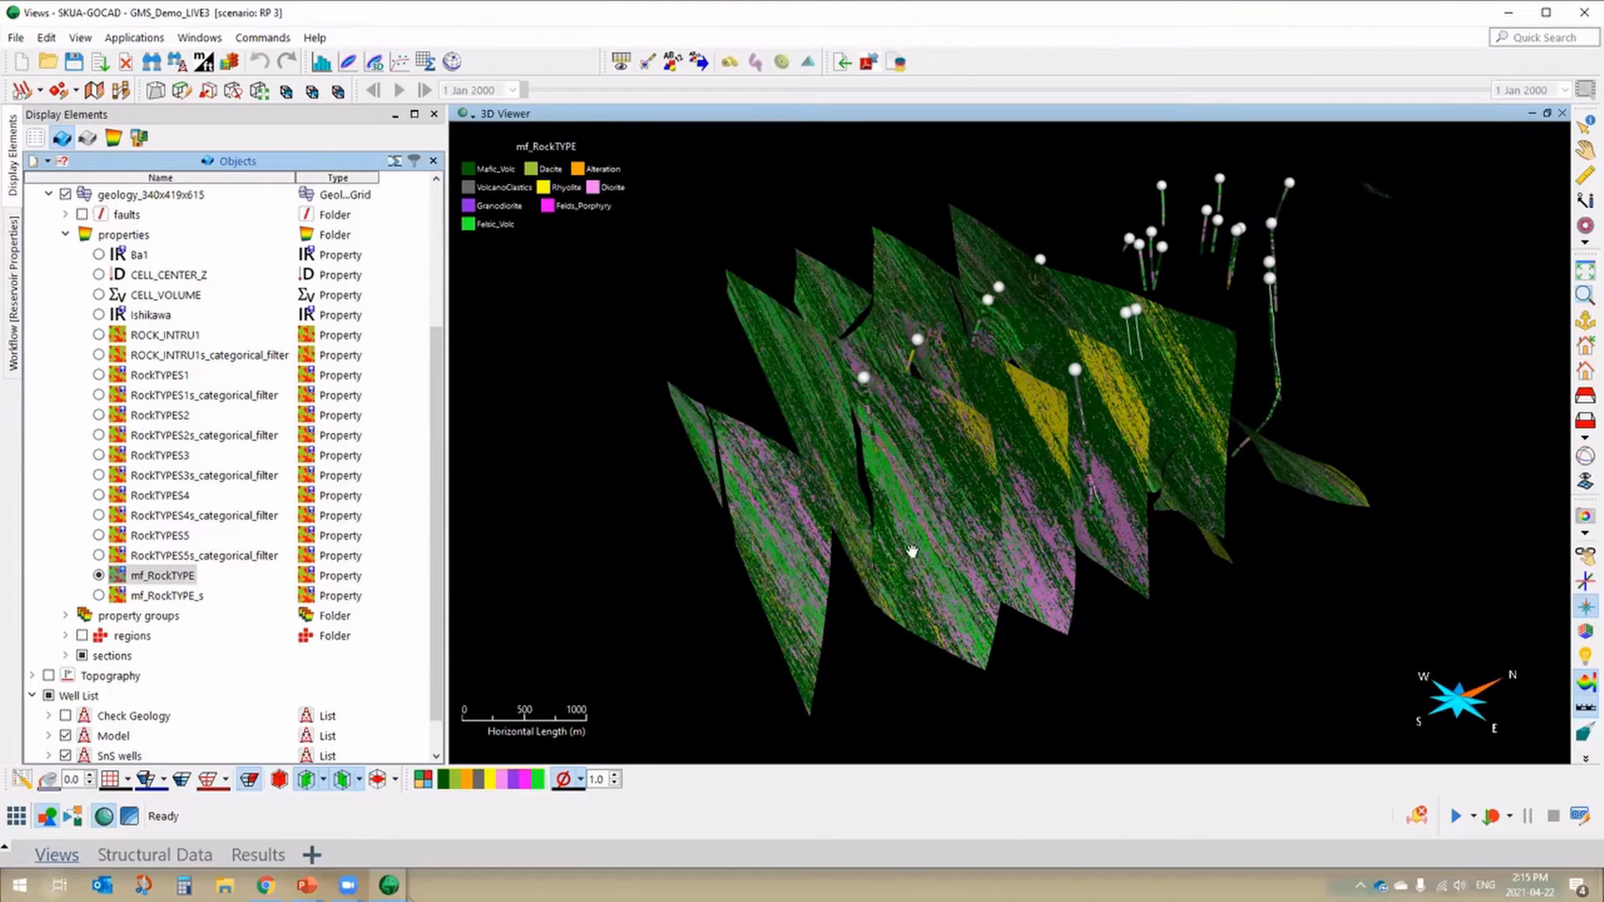
left_click_drag(875, 555, 970, 483)
left_click_drag(1078, 502, 1025, 507)
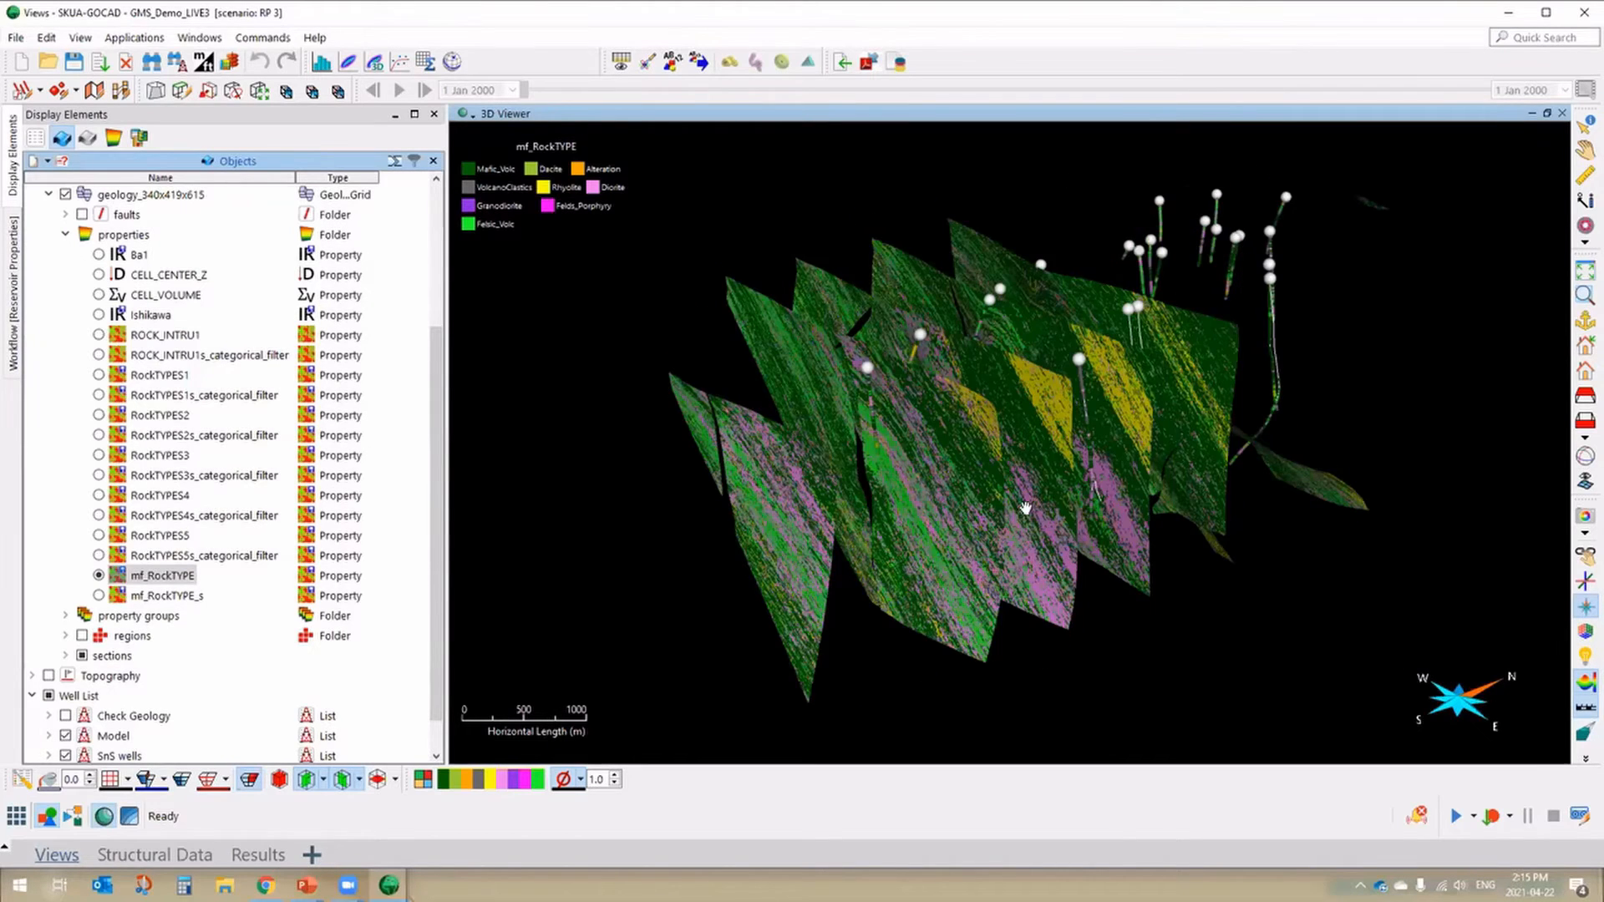
scroll(1067, 507, "up", 2)
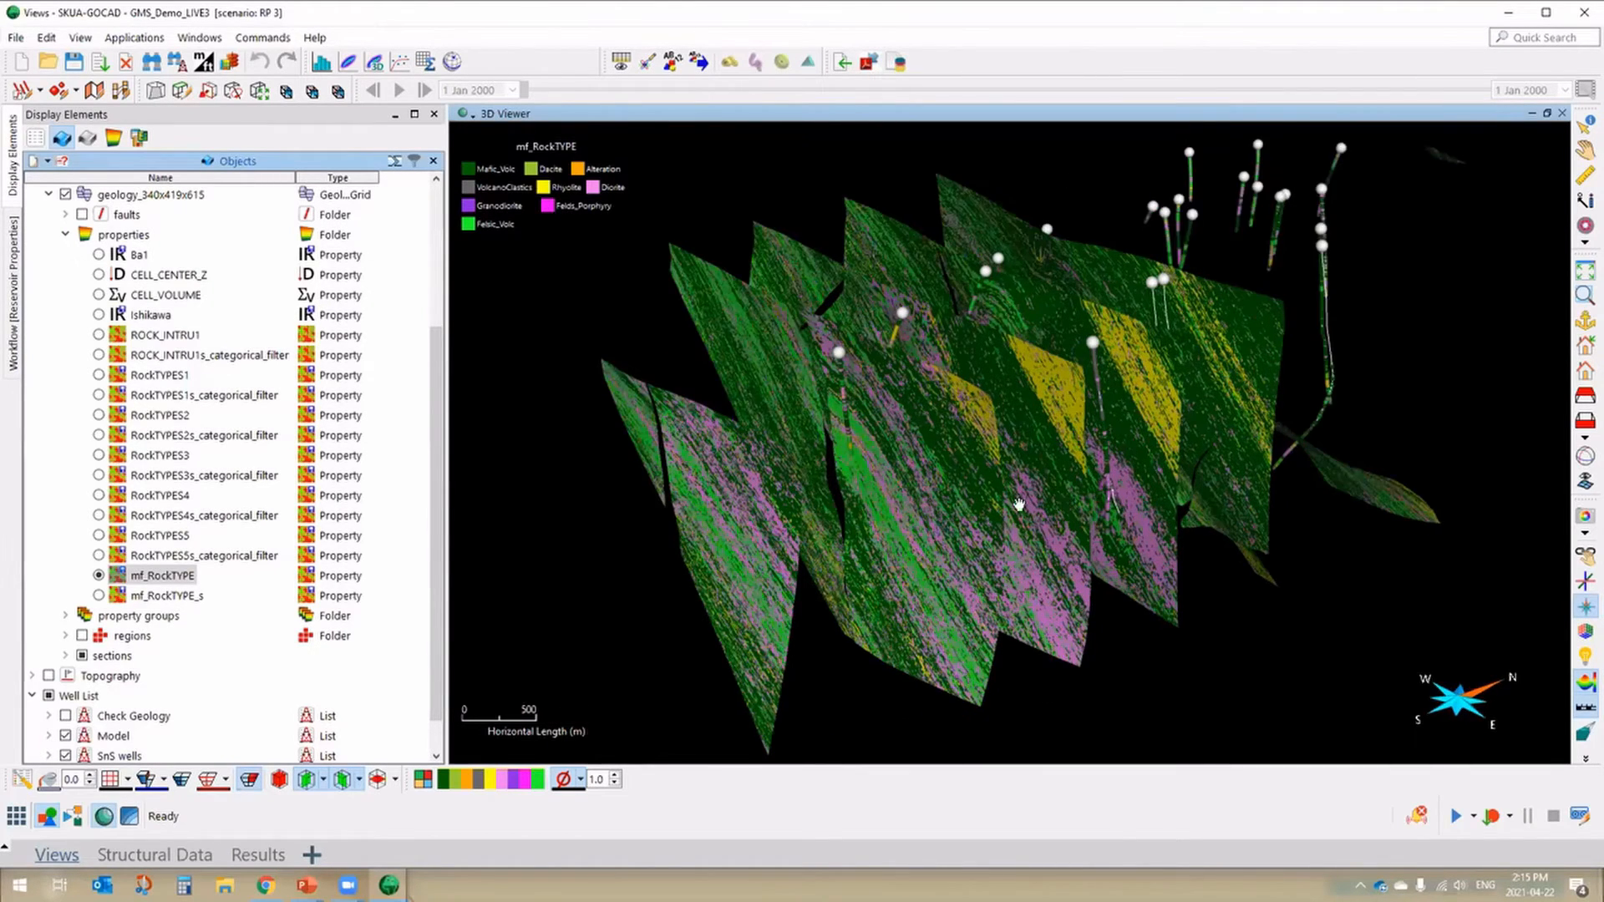
left_click_drag(962, 317, 1011, 346)
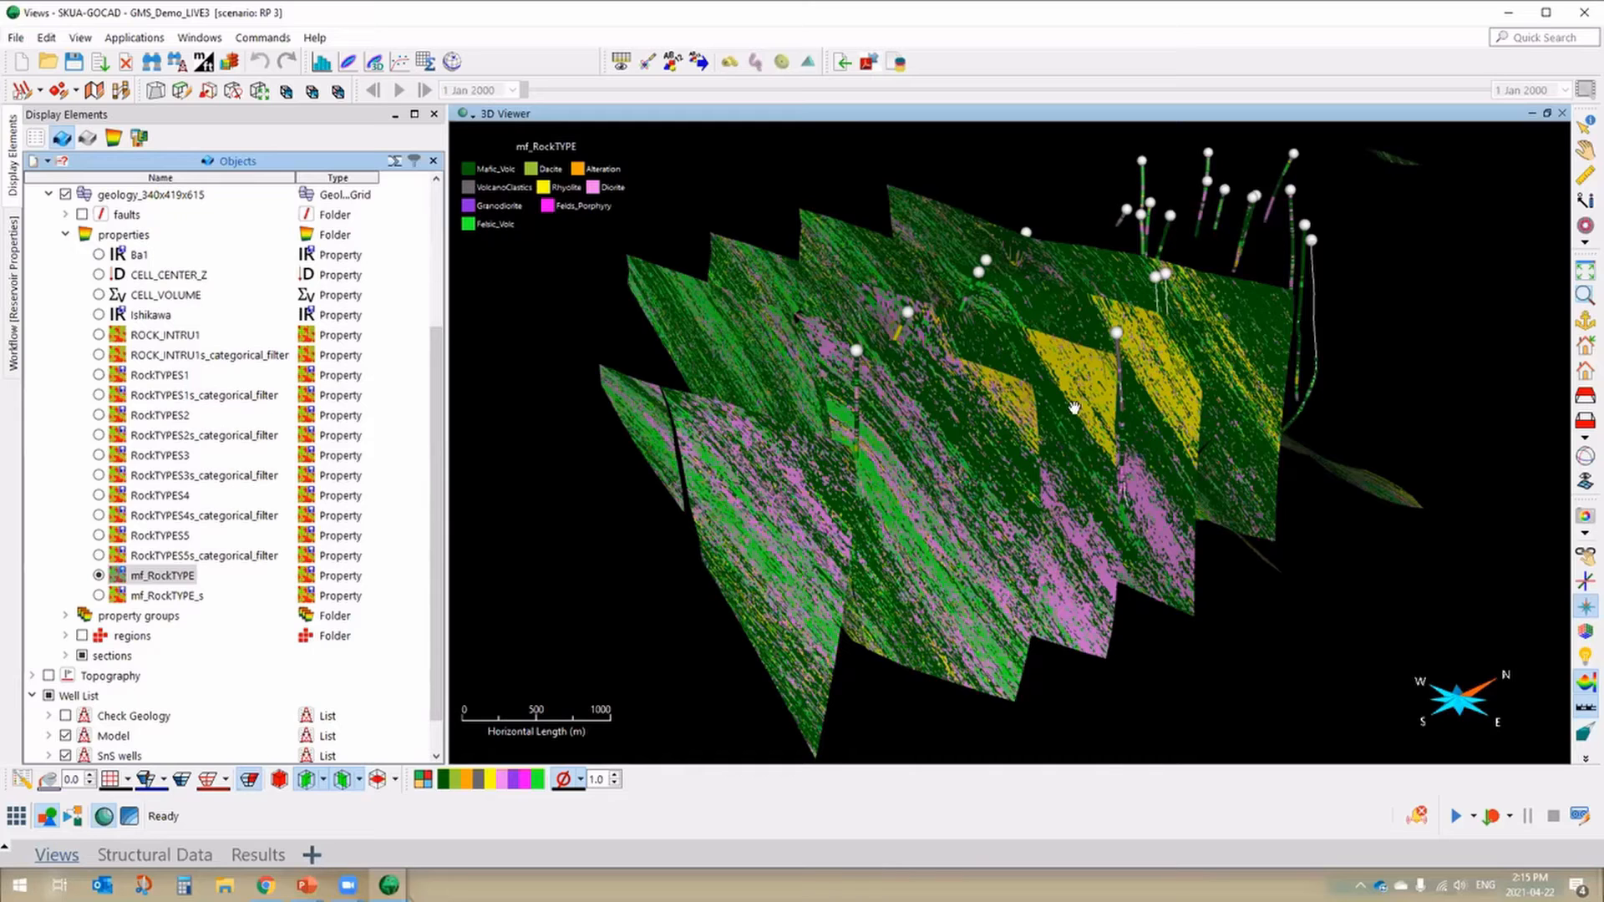
left_click_drag(1075, 408, 1118, 449)
left_click_drag(1045, 387, 997, 424)
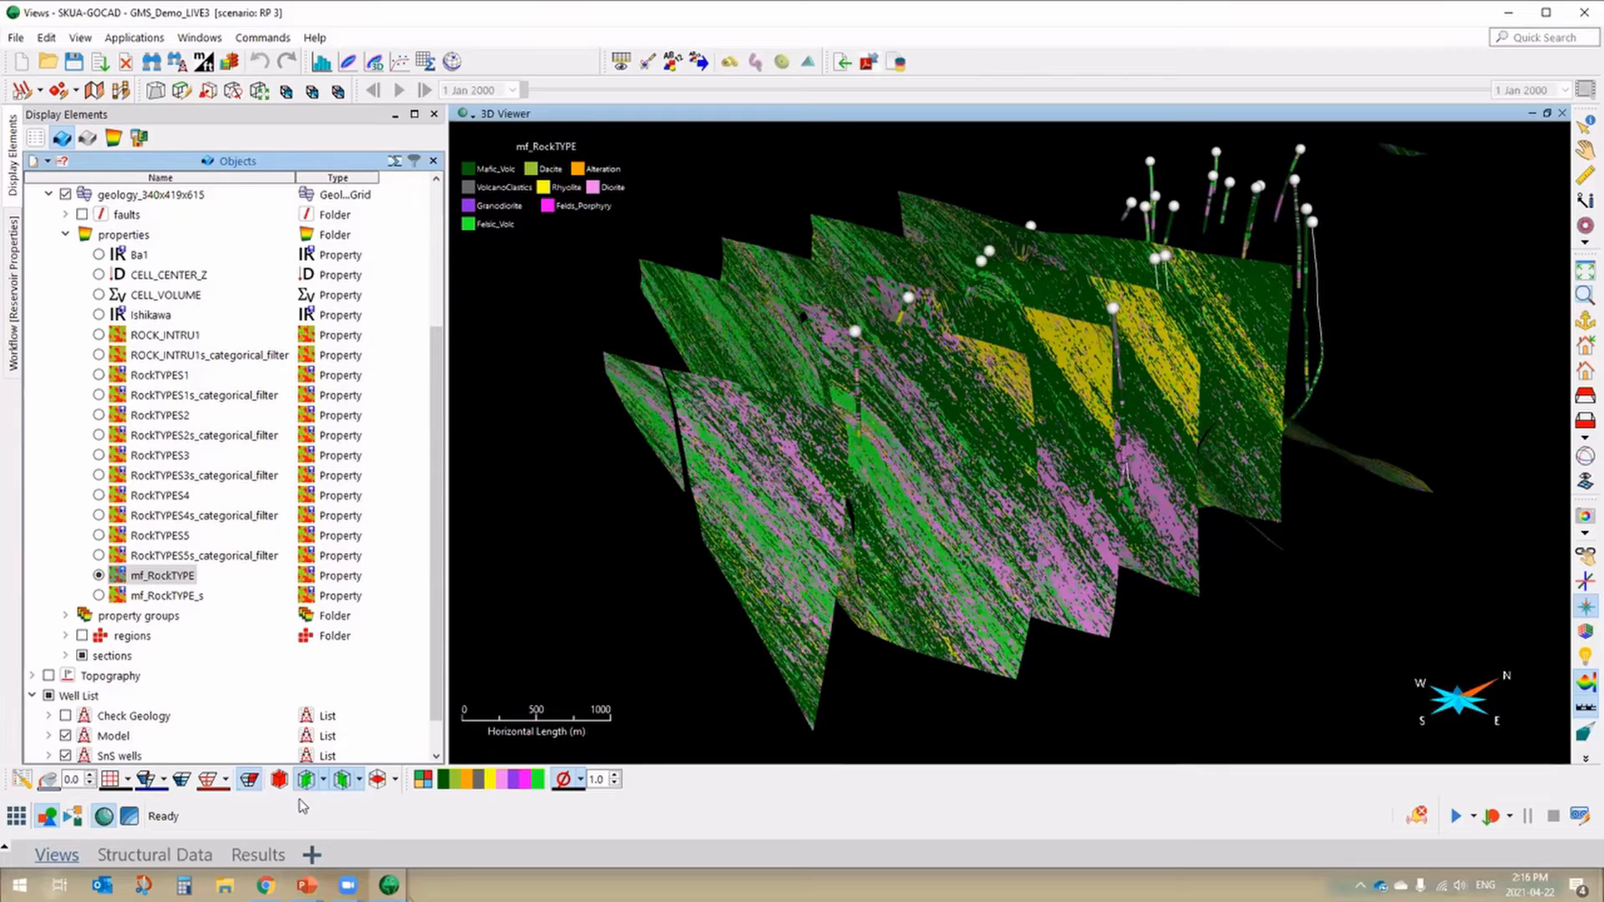
- Hide the set of multiple grid sections and move the remaining single section to slice 213
left_click(314, 786)
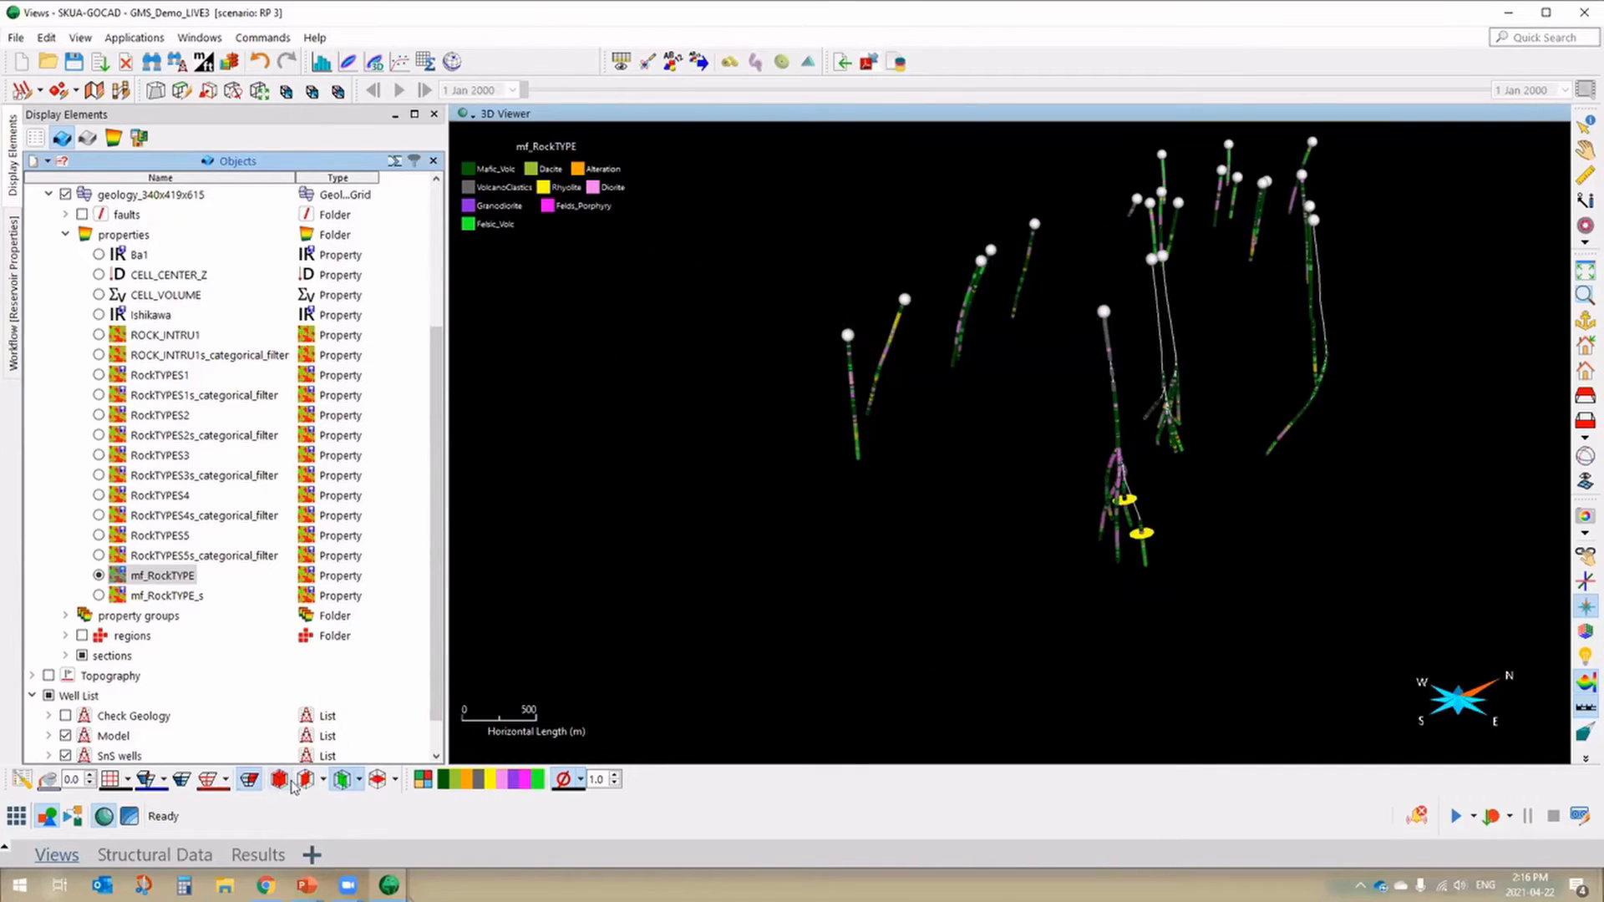
left_click(359, 781)
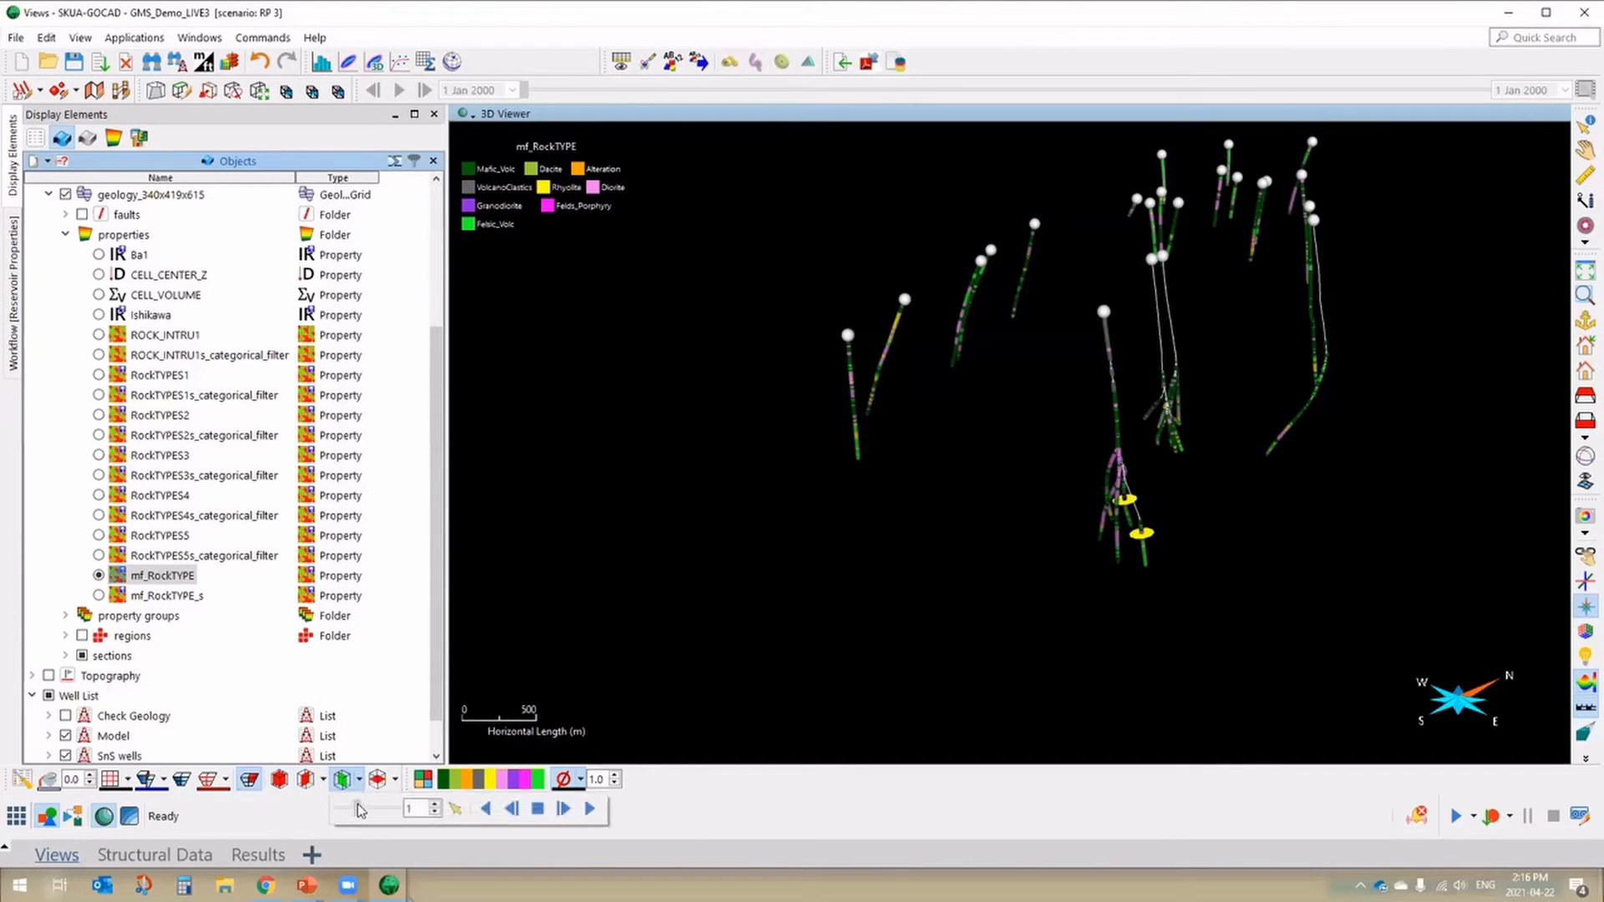
left_click(362, 807)
left_click_drag(363, 807, 372, 812)
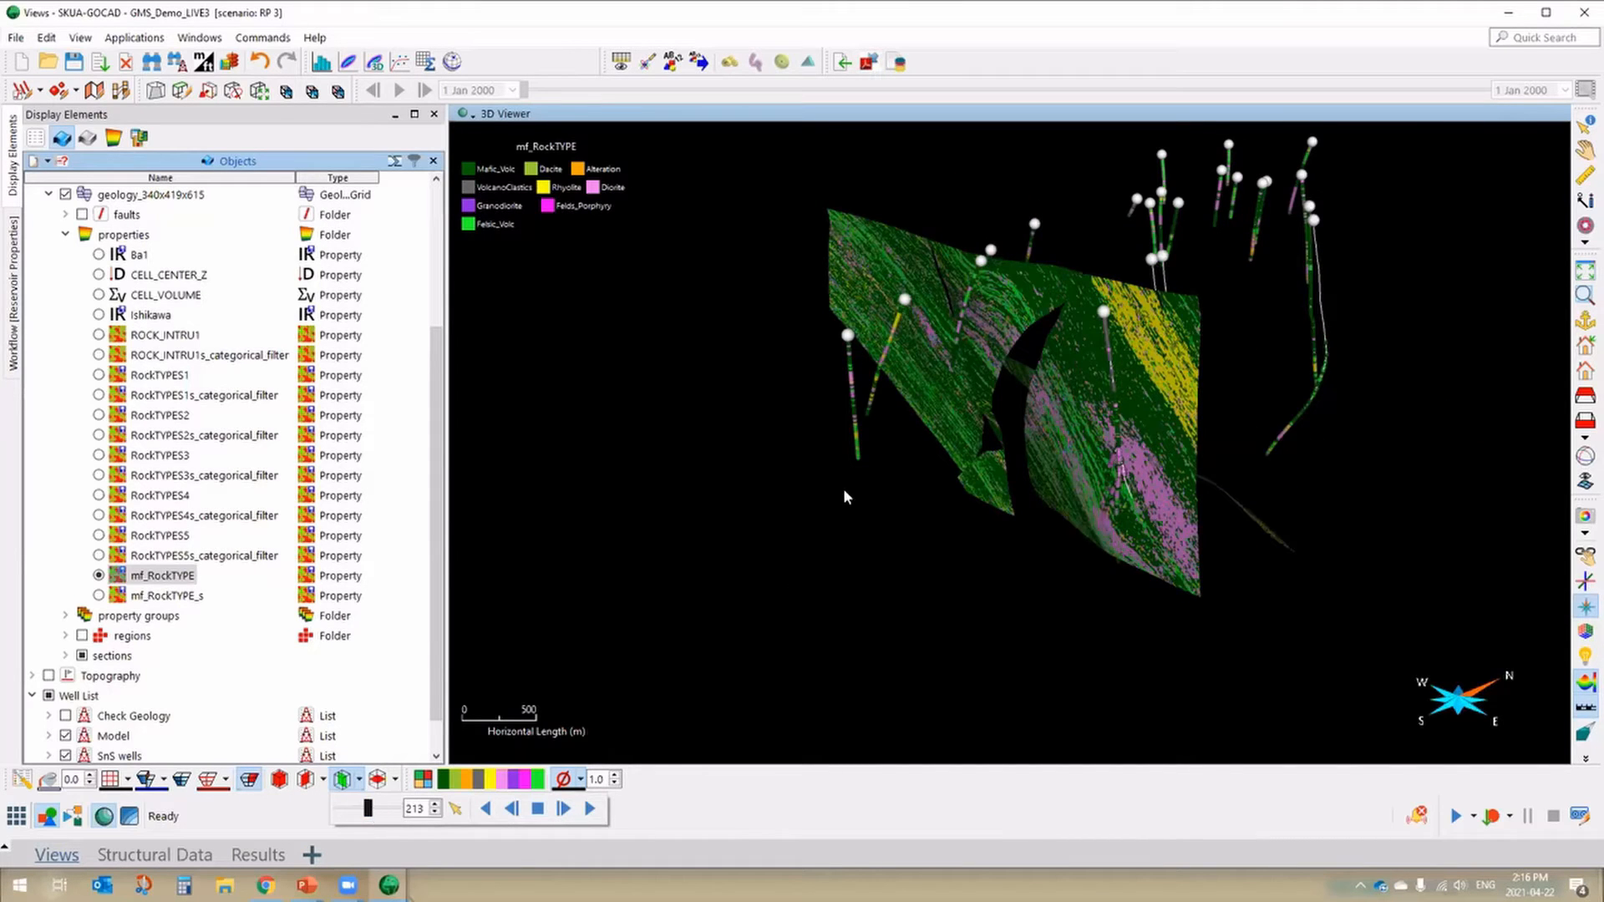
- Step the single mf_RockTYPE section onward from slice 213 to 257, inspecting the rock types along the way
left_click(434, 804)
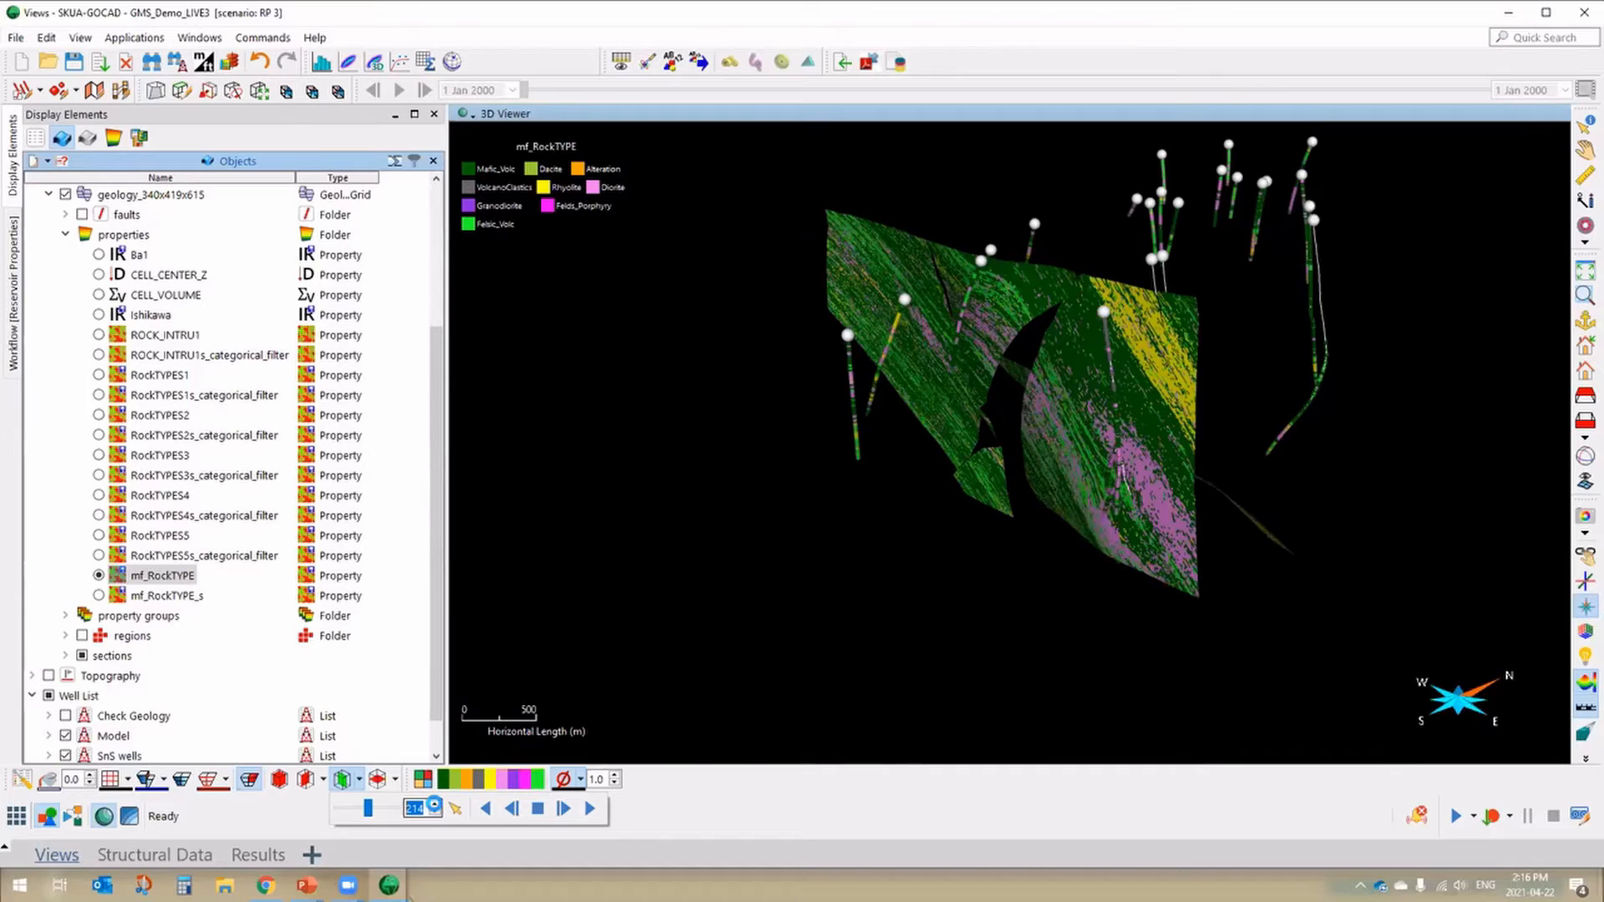
left_click(434, 806)
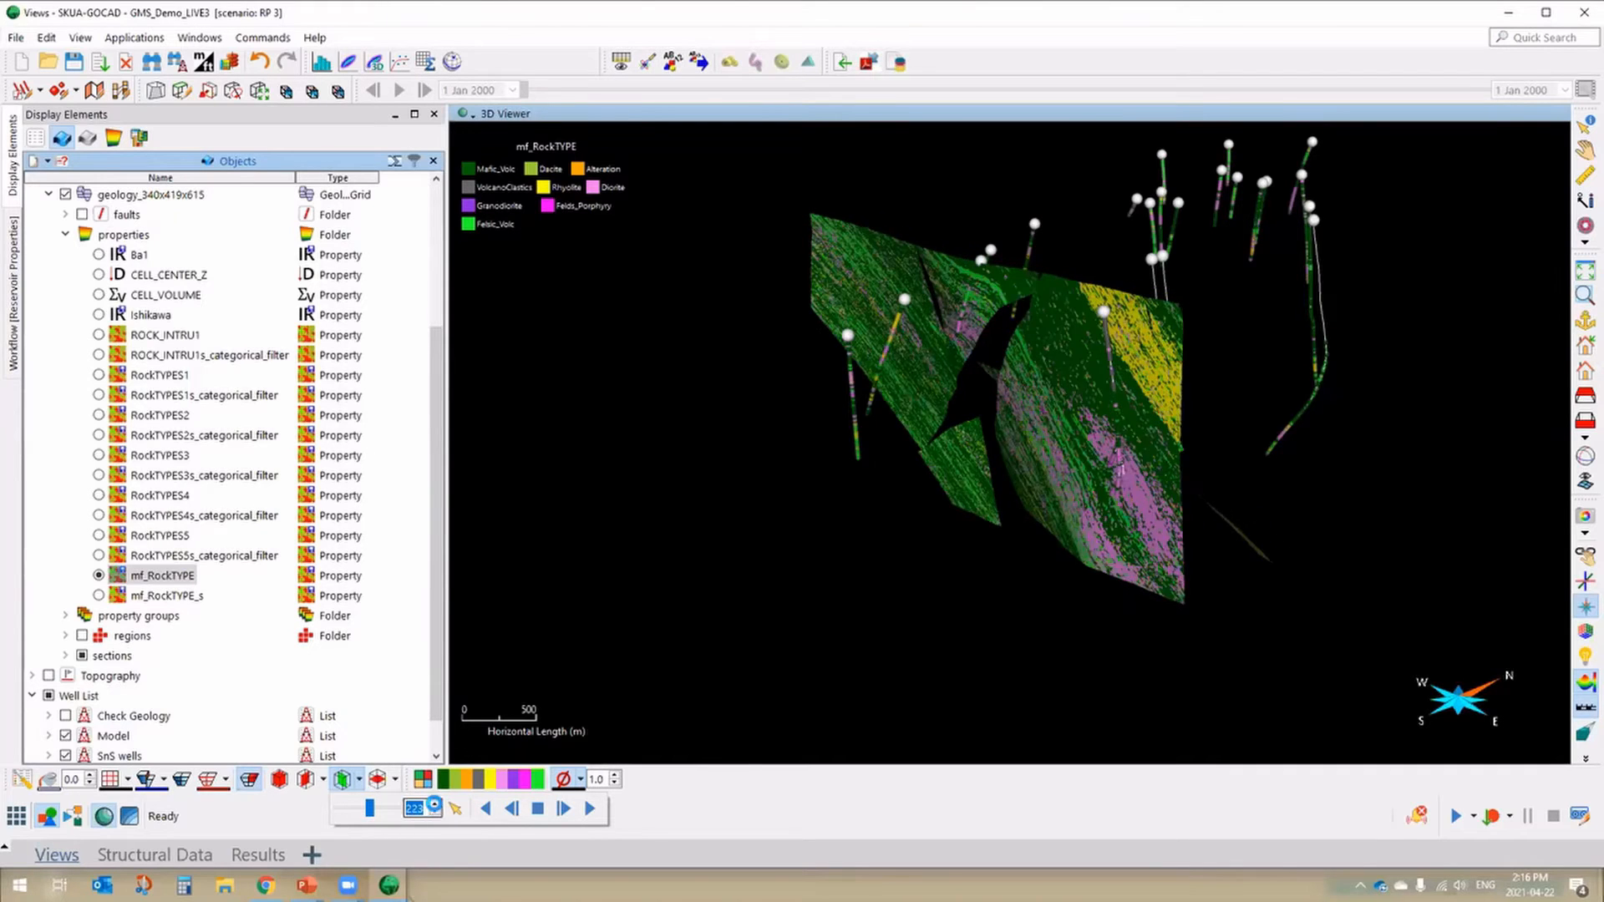
left_click(434, 804)
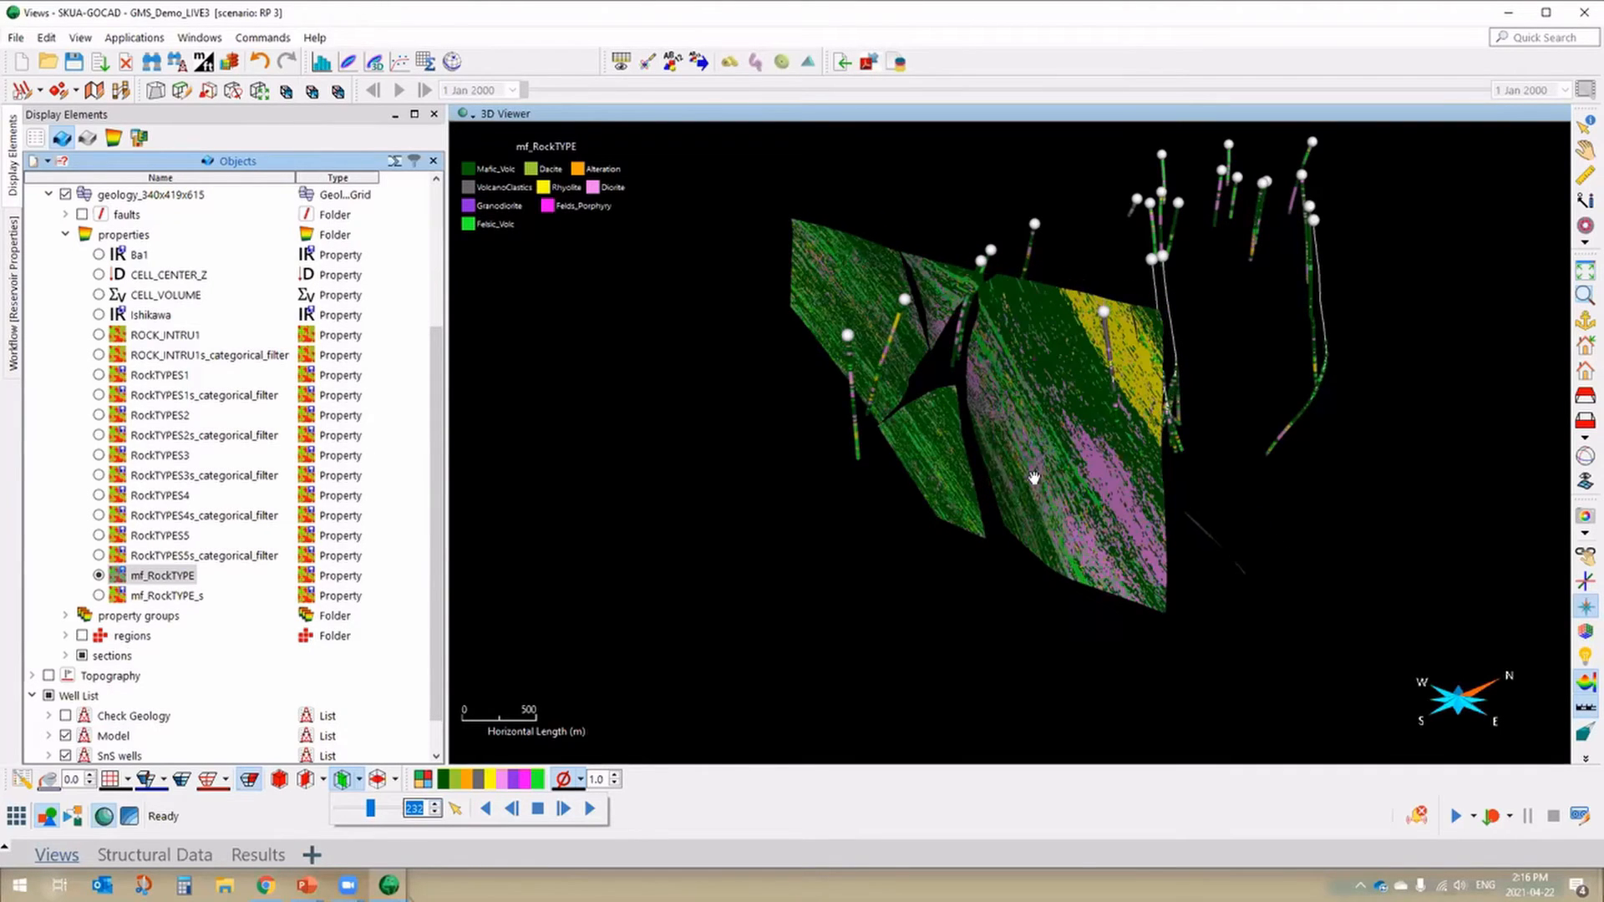
left_click_drag(915, 420, 891, 433)
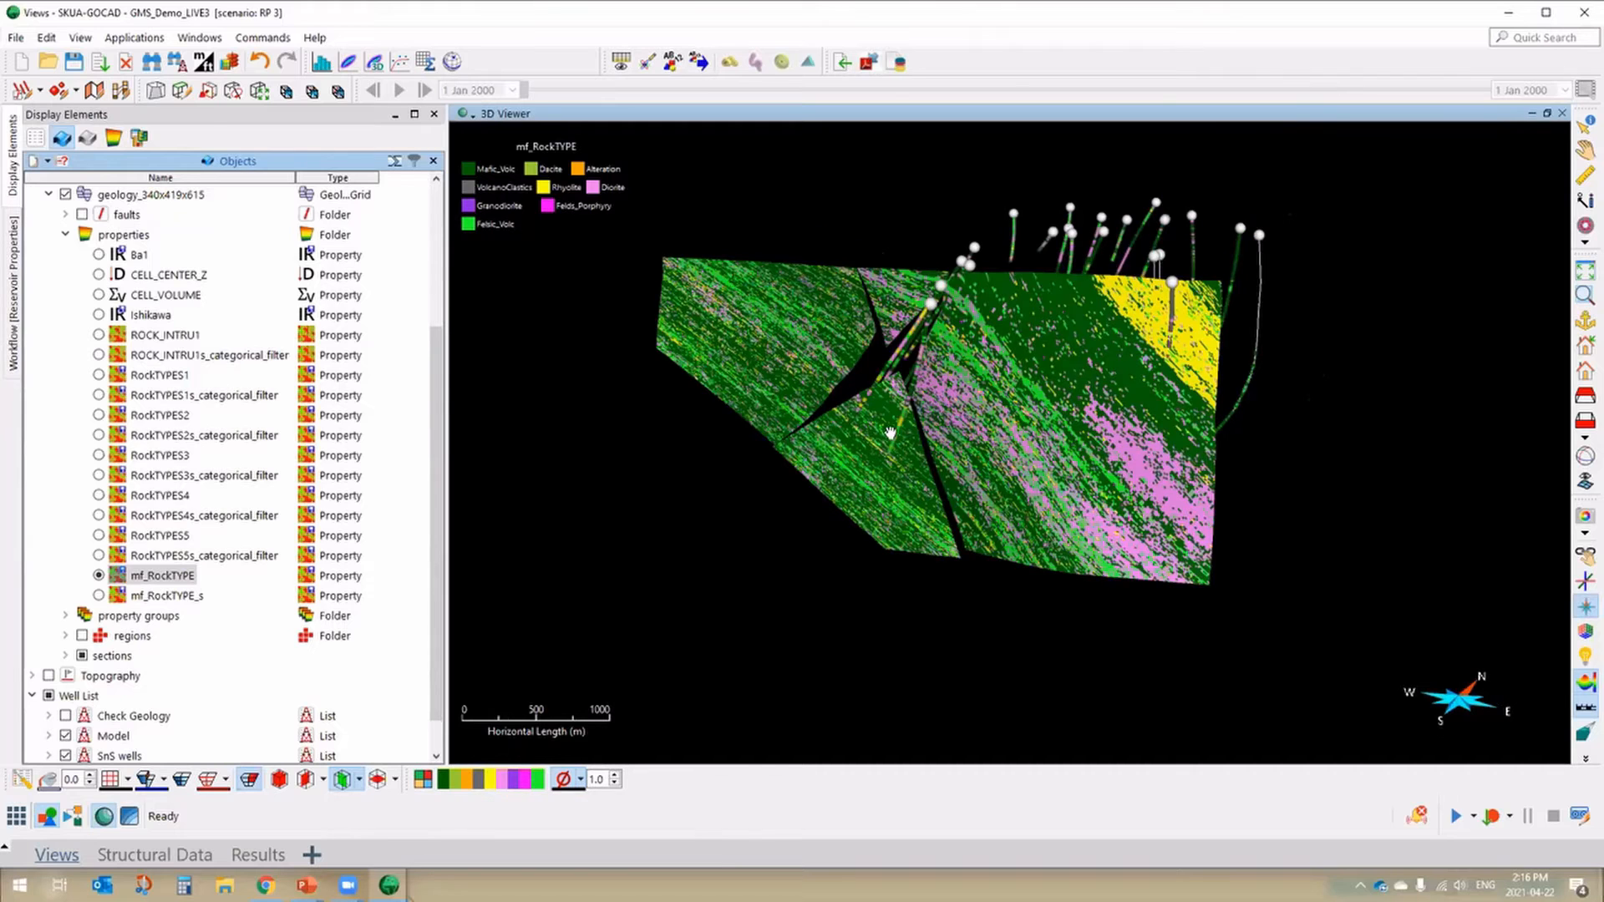
left_click(357, 783)
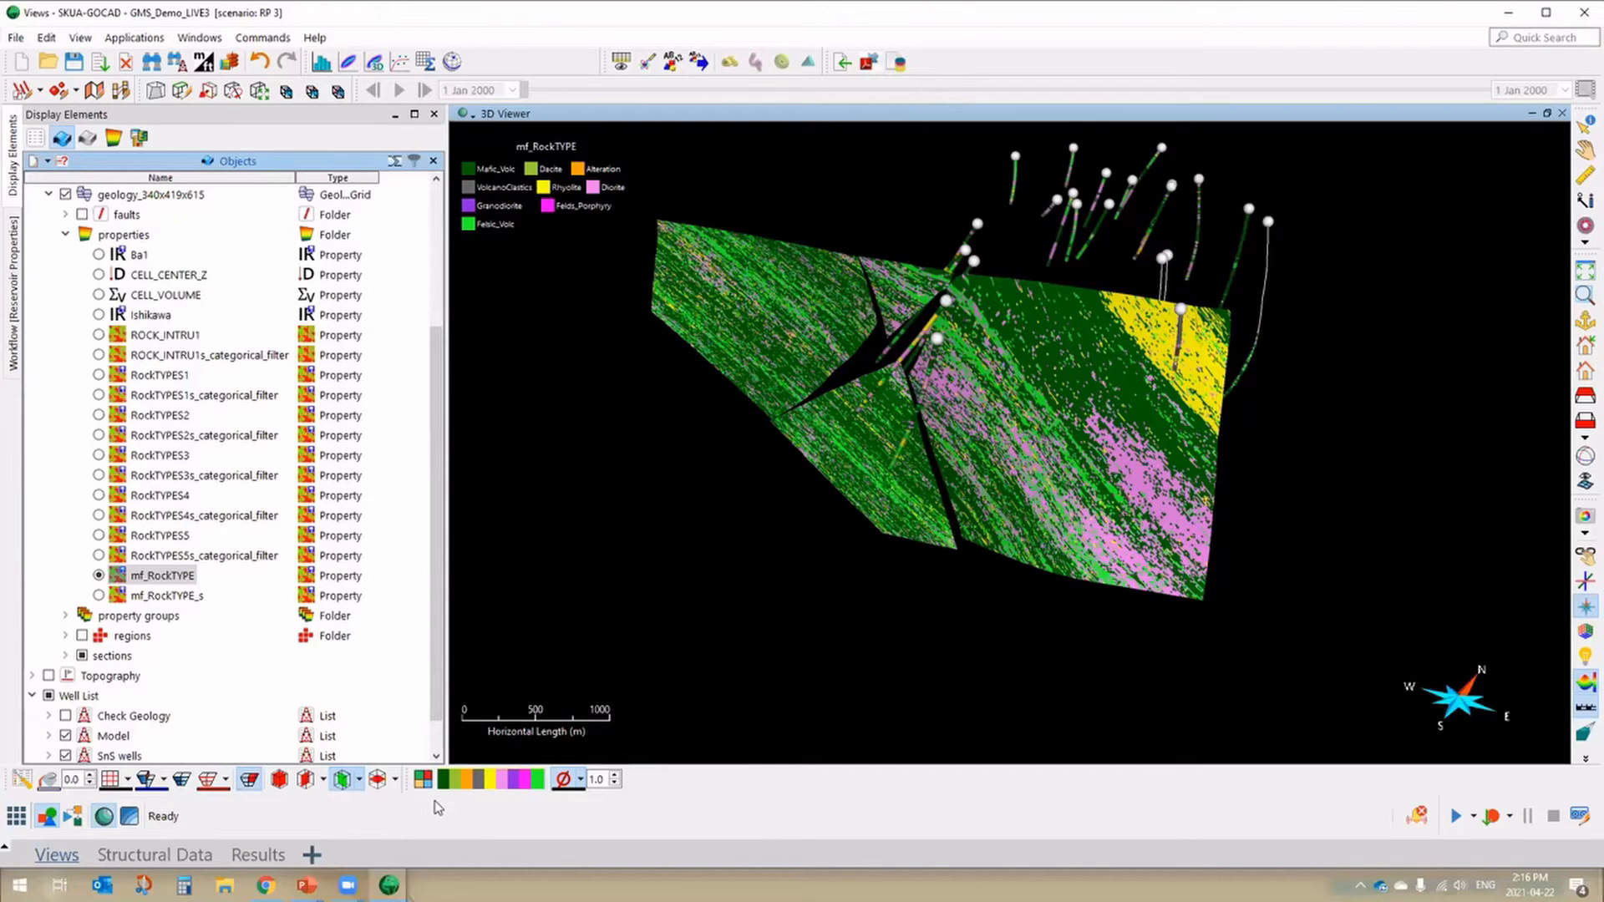
left_click(435, 806)
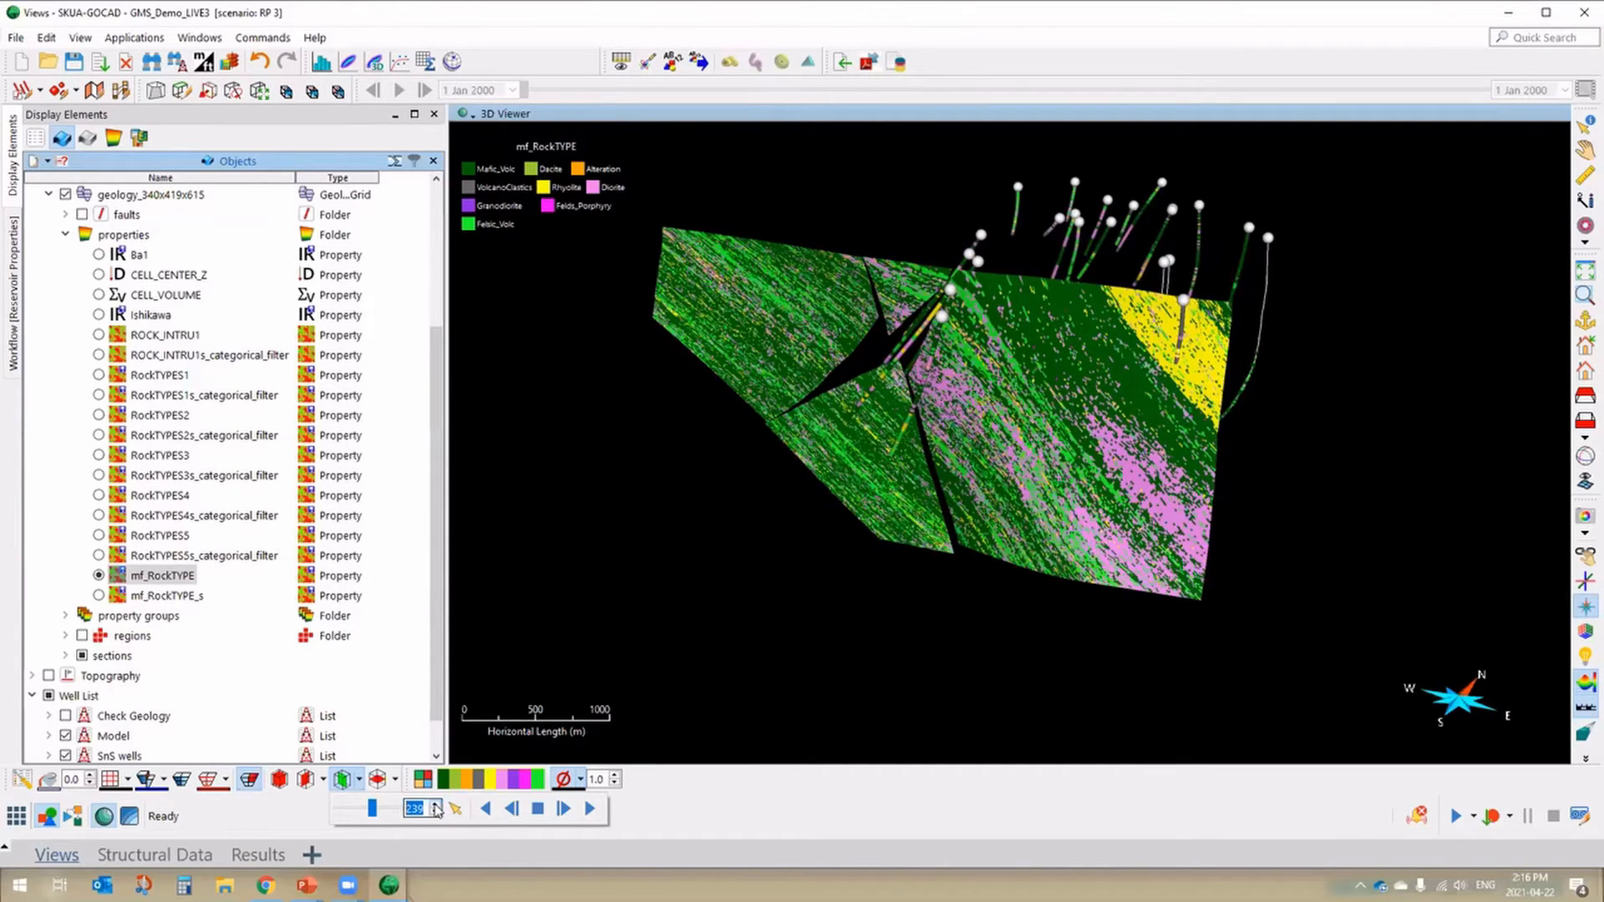
left_click(434, 805)
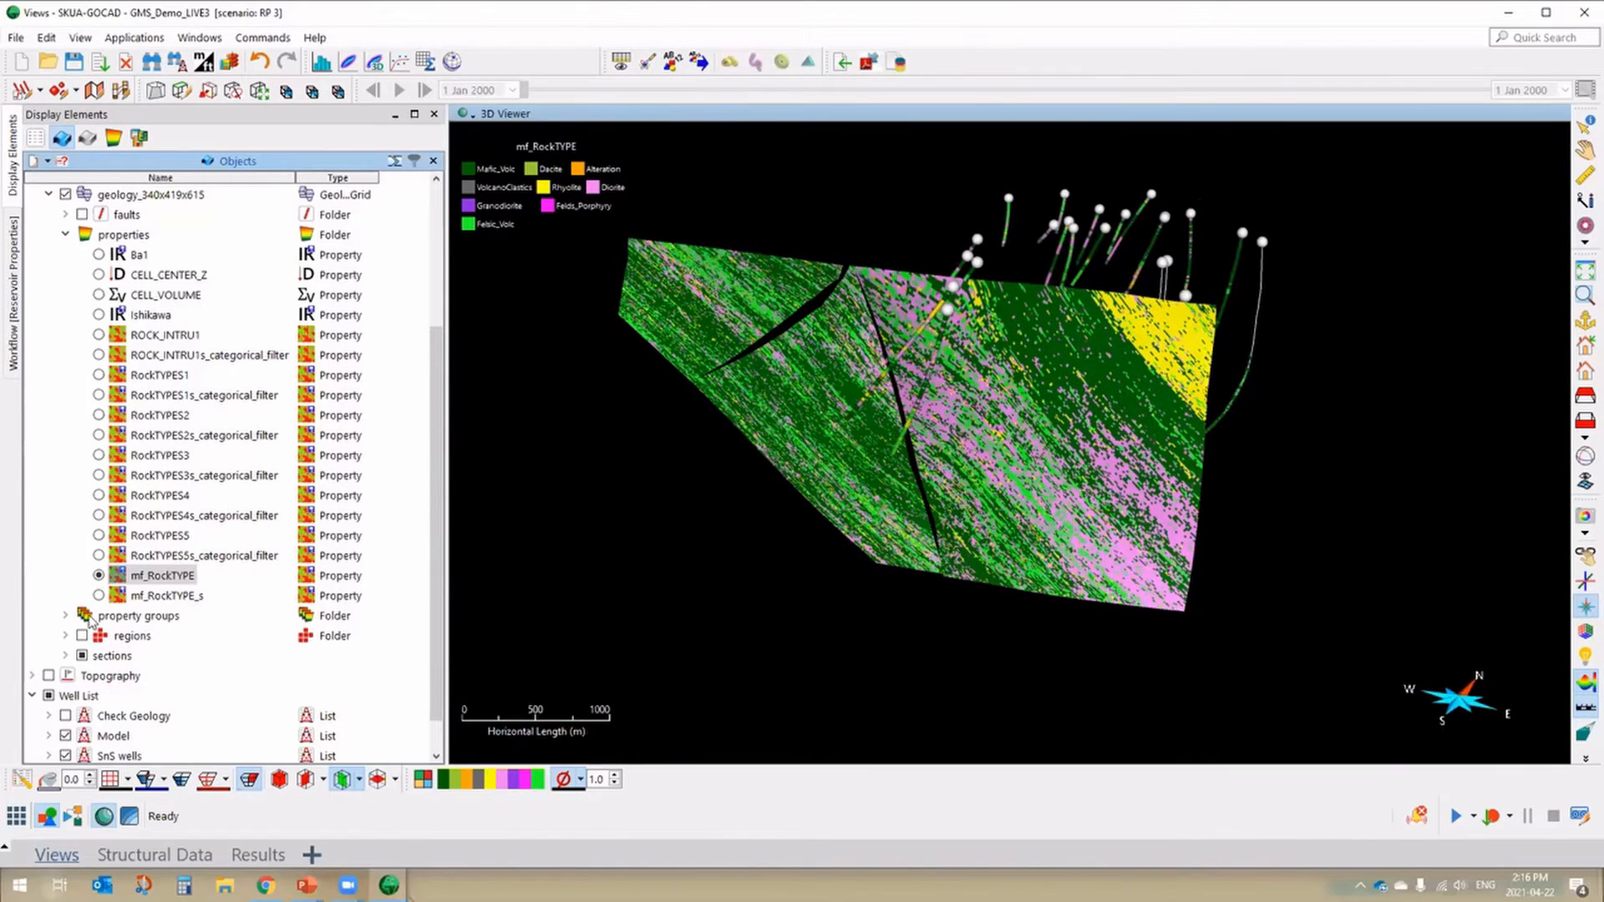
- Paint the grid section with the mf_RockTYPE_s property and examine the smoothed rock types from several angles
scroll(100, 585, "down", 1)
left_click(98, 575)
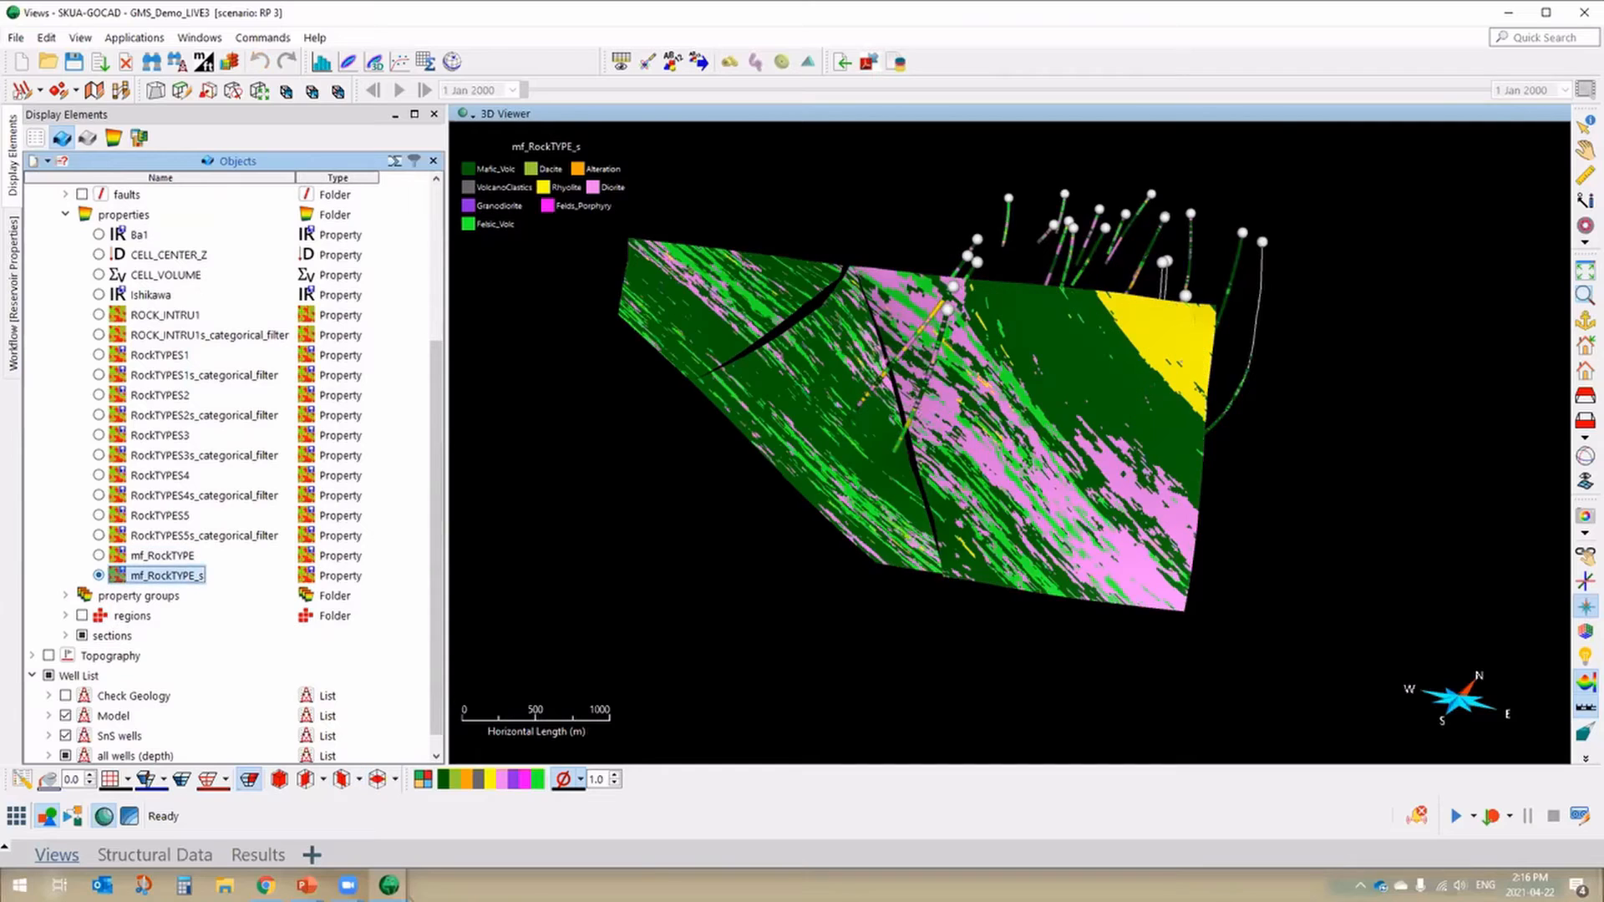
left_click_drag(1057, 428, 1004, 462)
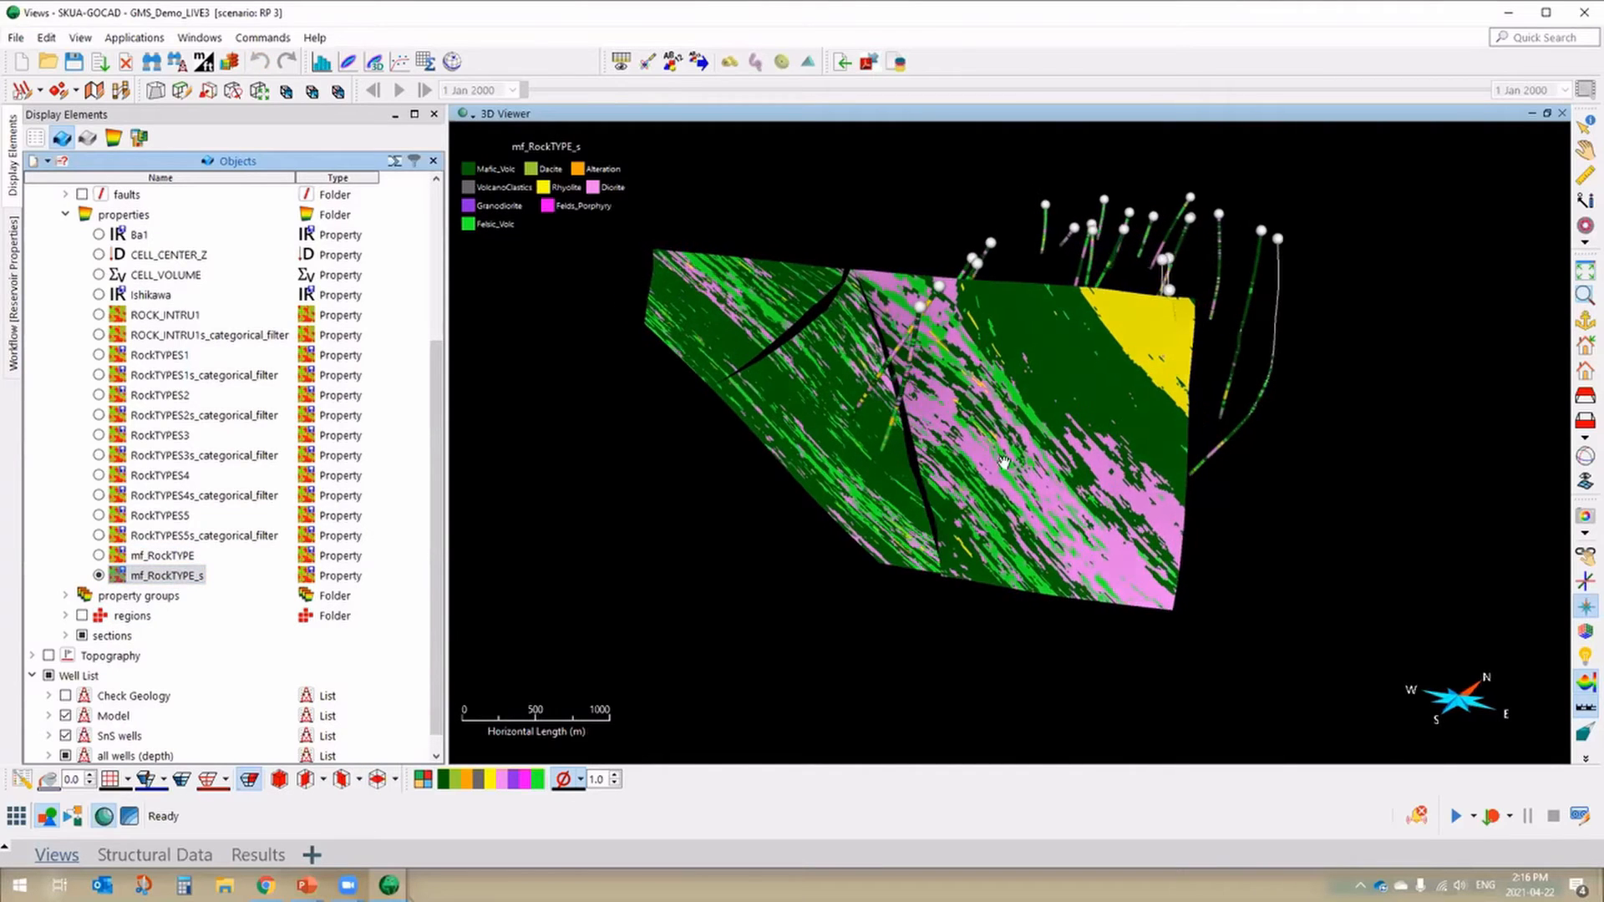
mouse_move(1121, 440)
left_mouse_down()
mouse_move(1142, 445)
mouse_move(1125, 449)
left_mouse_up()
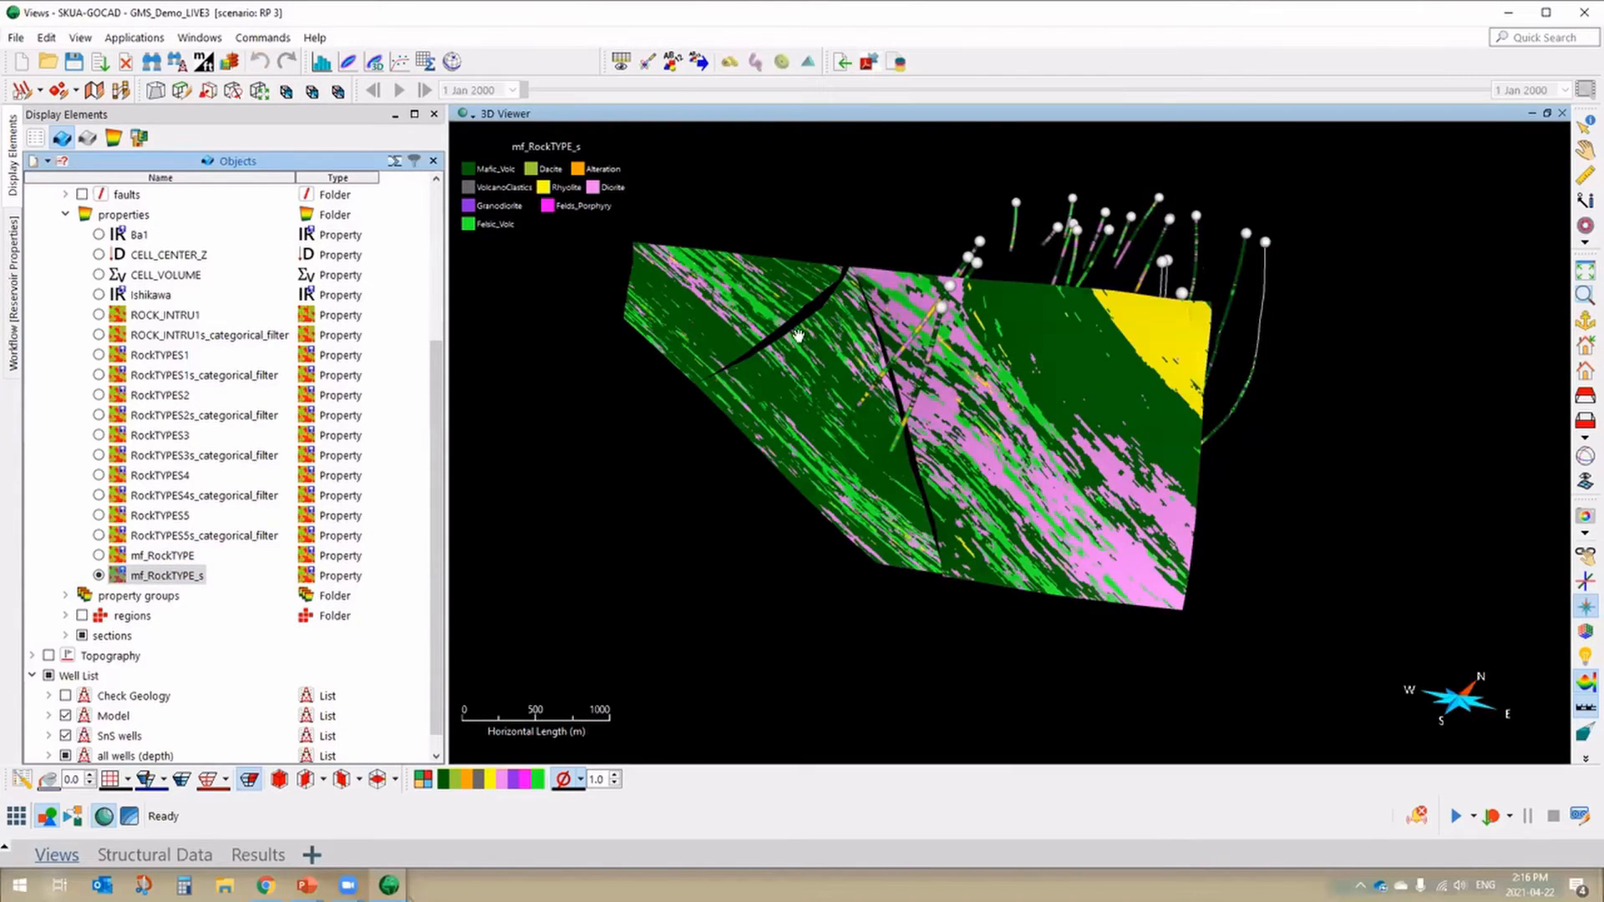
left_click_drag(666, 251, 702, 255)
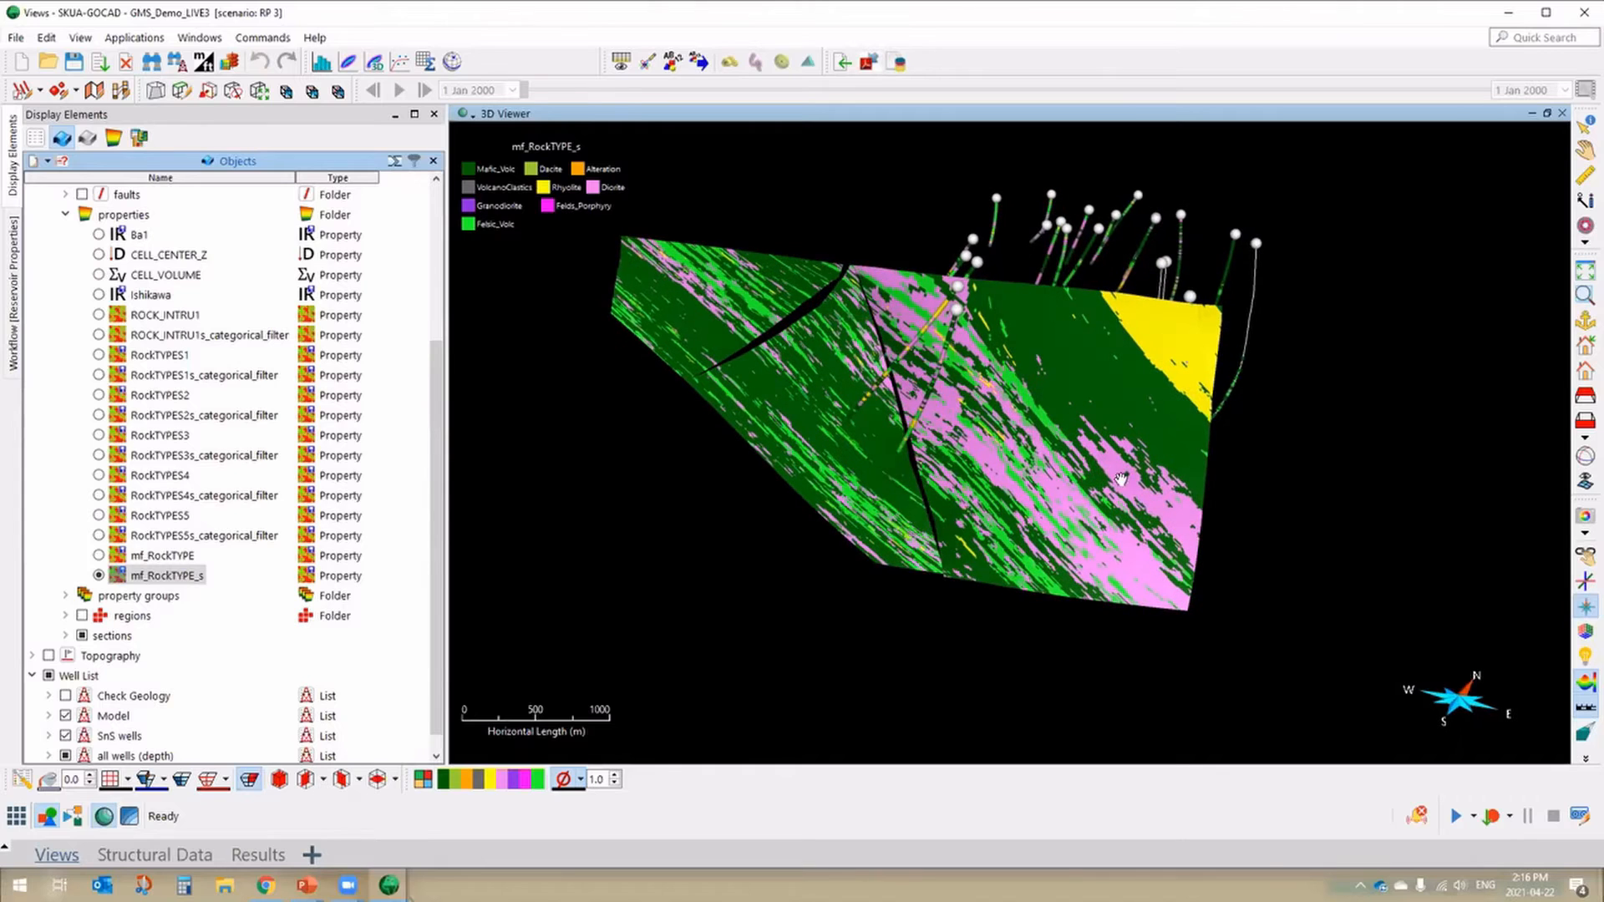
left_click_drag(1030, 404, 998, 382)
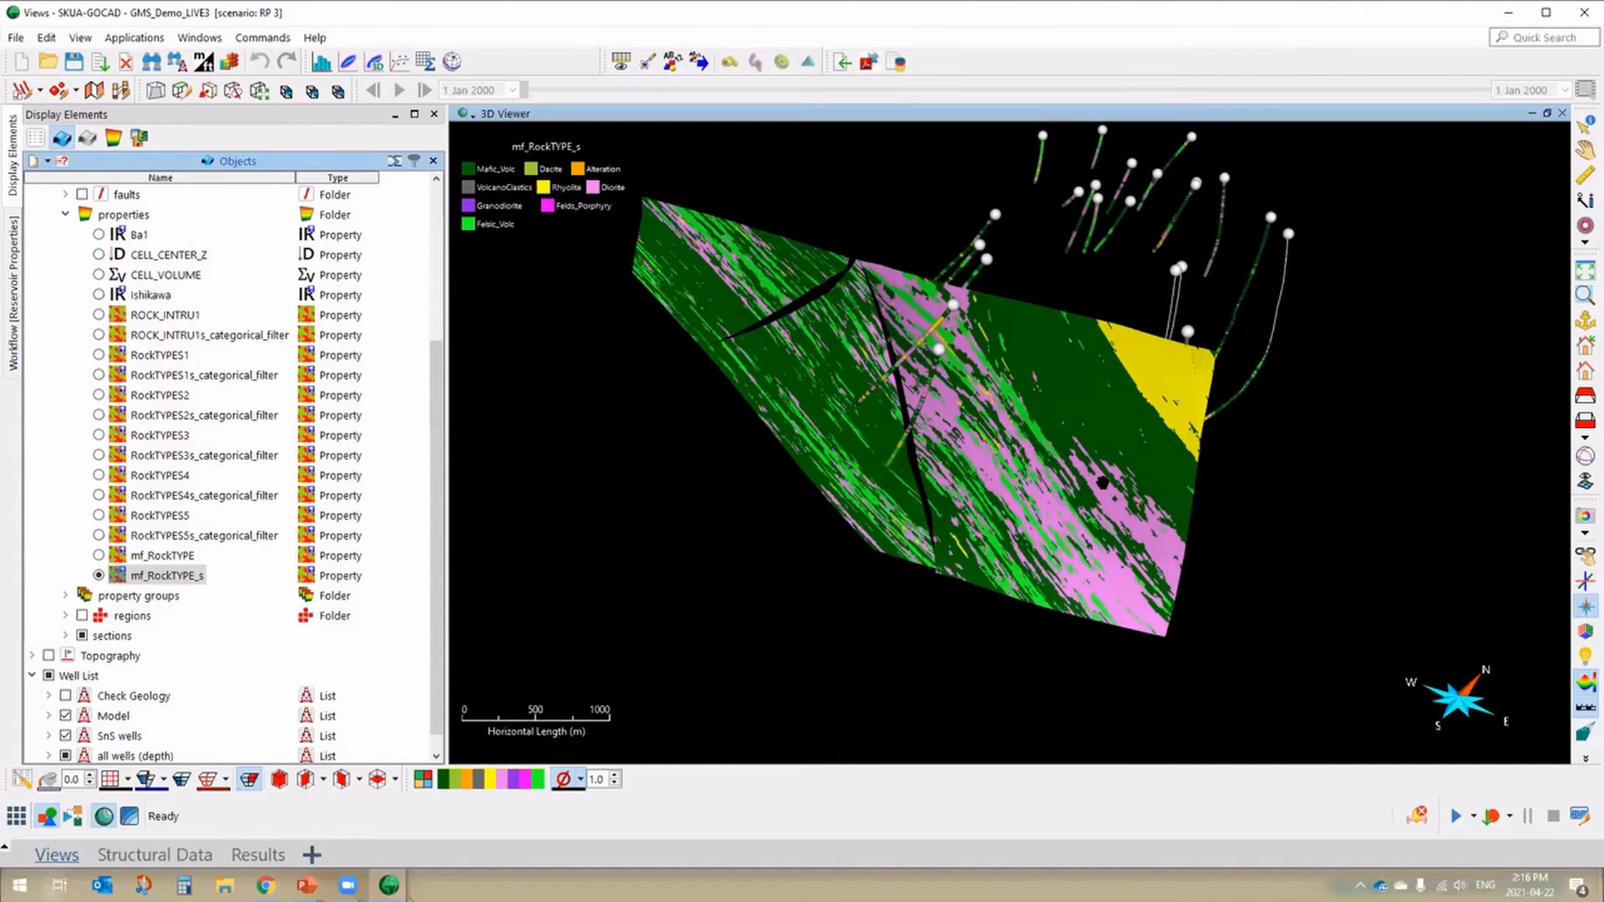
left_click_drag(1103, 483, 1108, 449)
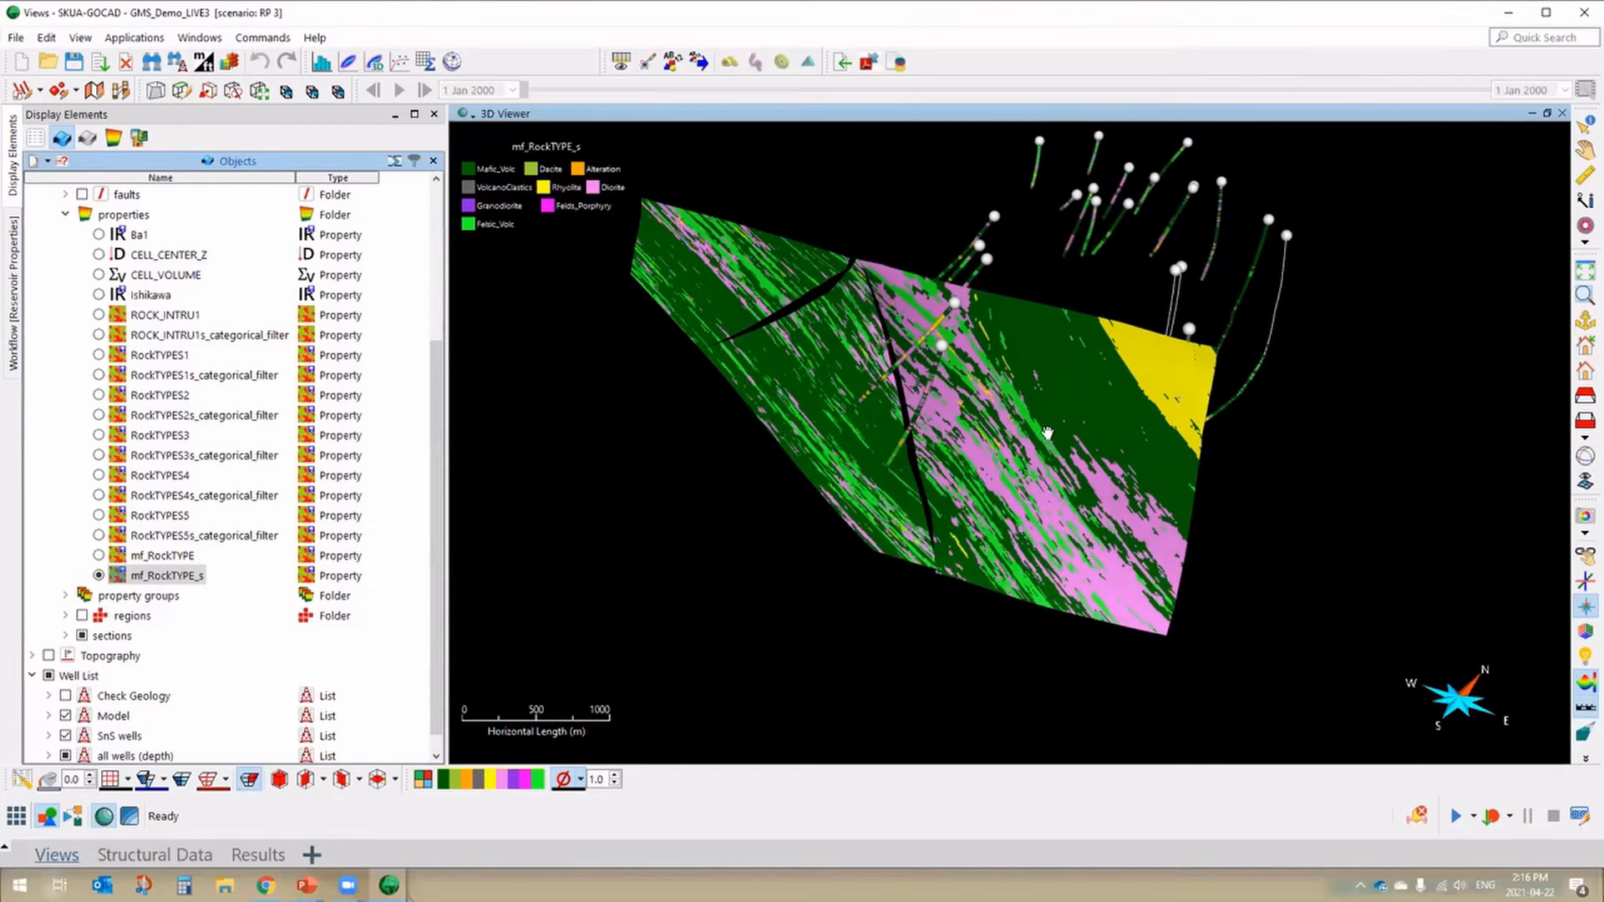
left_click_drag(1036, 452, 1113, 505)
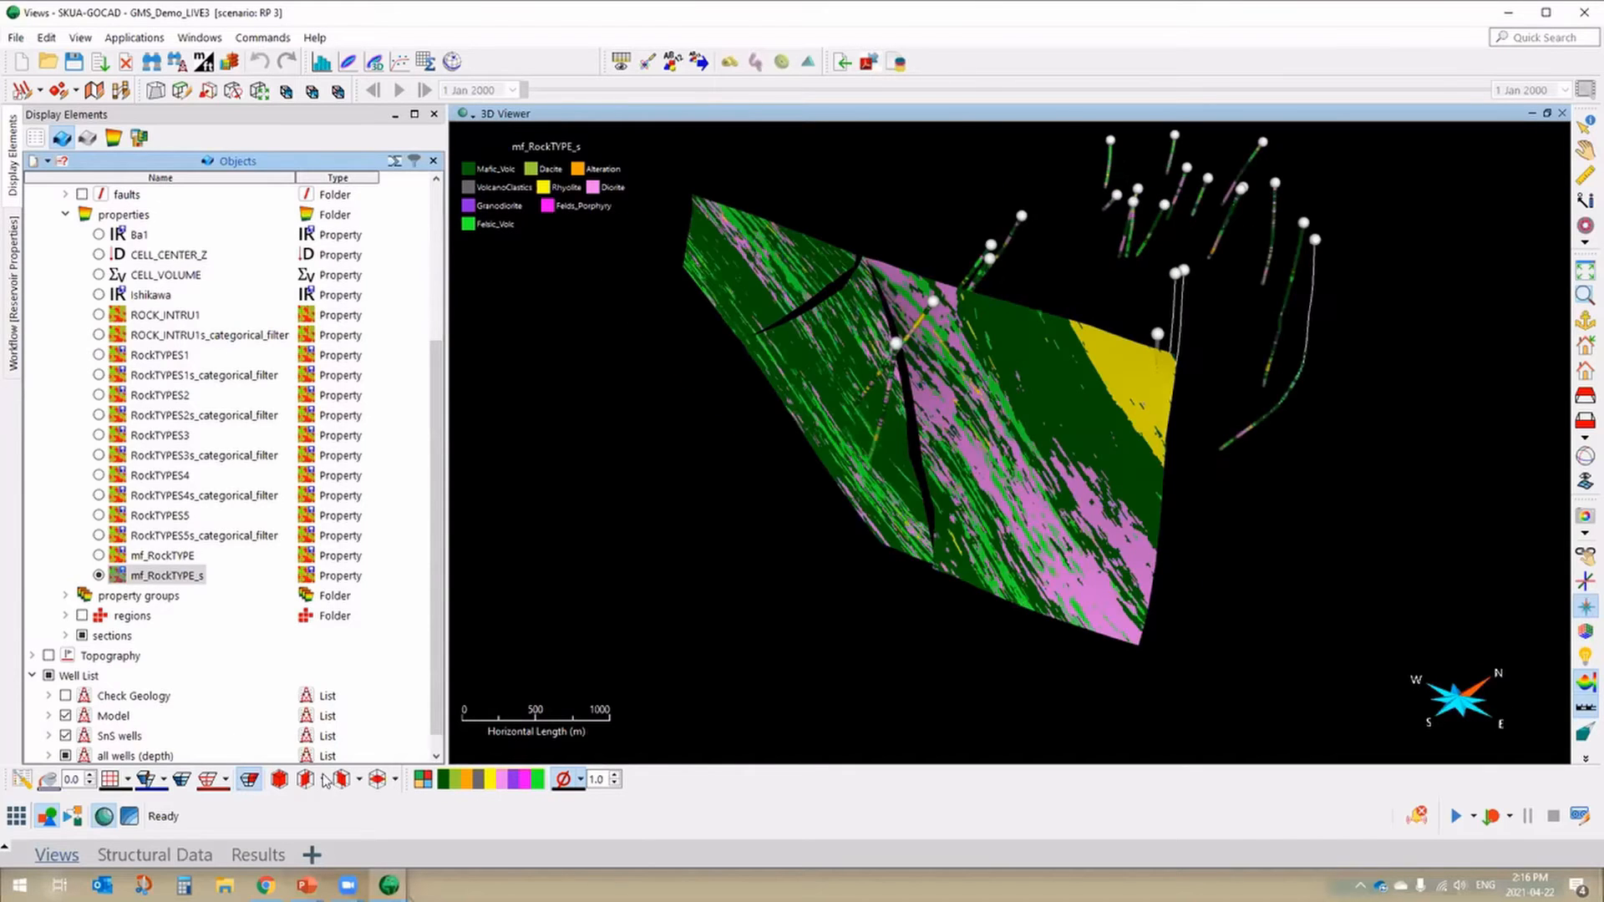
- Sweep the mf_RockTYPE_s section through the grid to slice 304, back to 121, and leave it at 241
scroll(860, 528, "down", 2)
left_click_drag(698, 618, 412, 770)
left_click(360, 781)
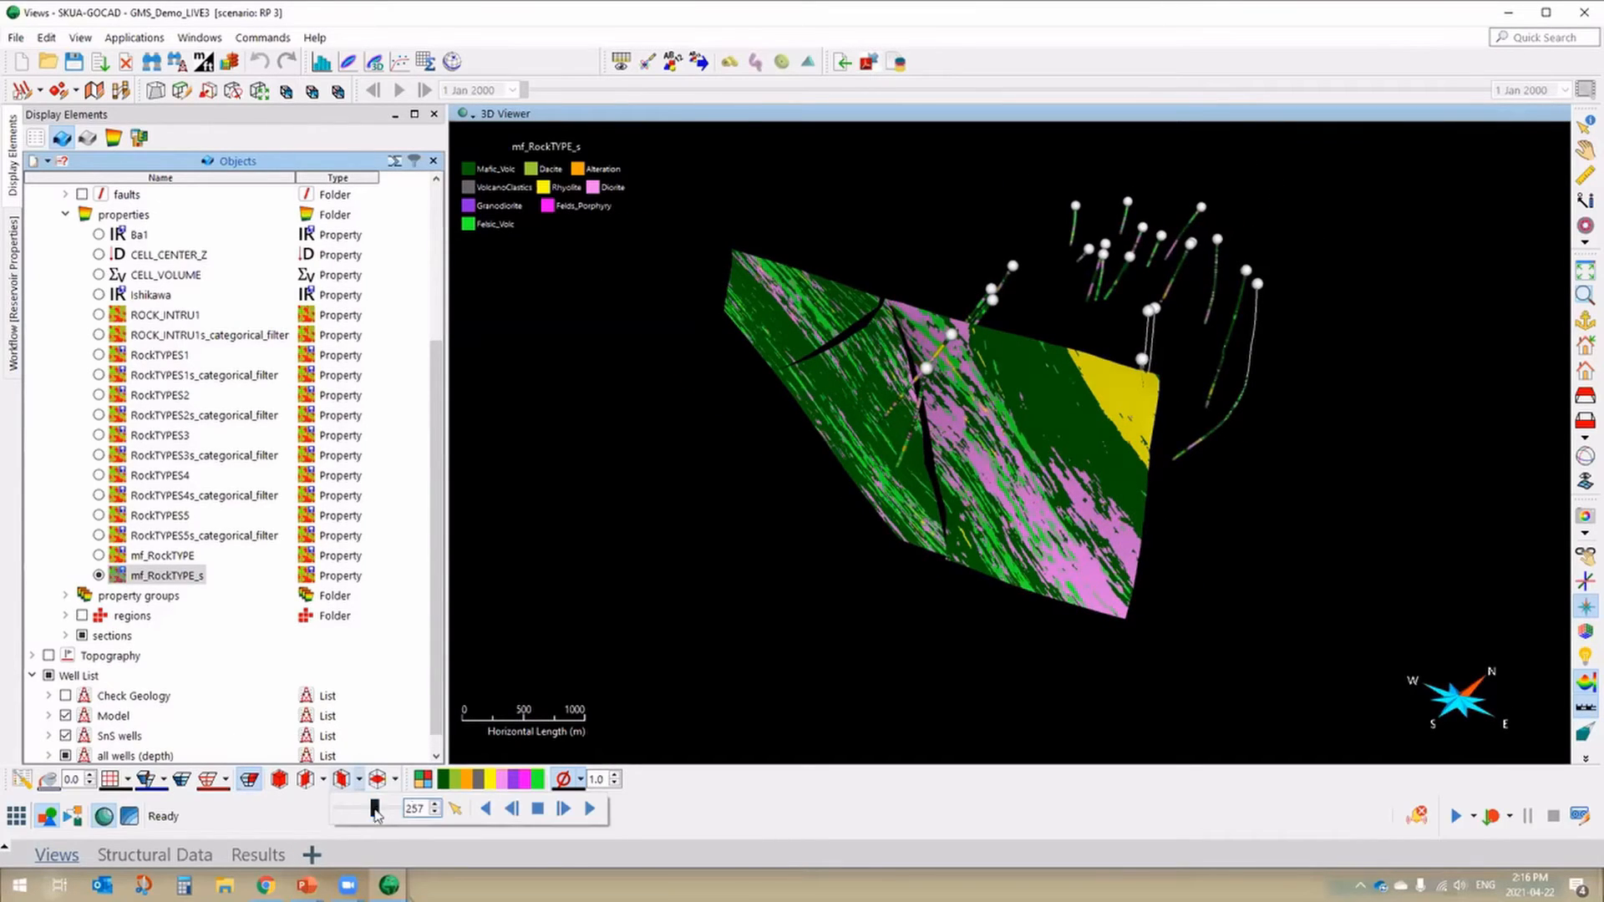
left_click(434, 813)
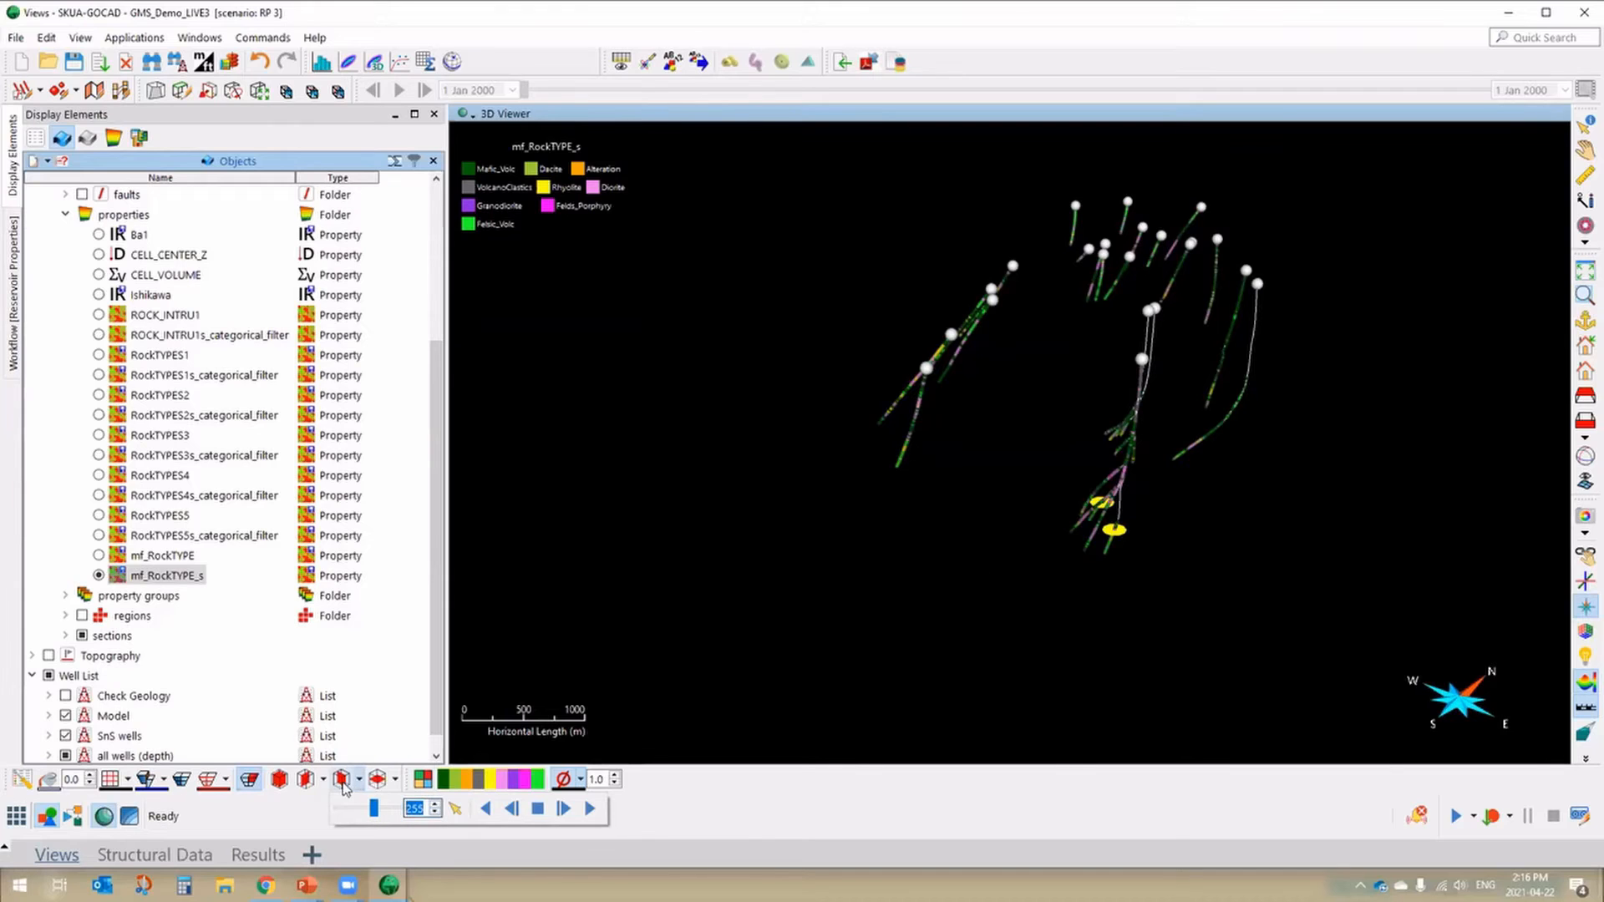
left_click(383, 814)
left_click_drag(380, 812, 384, 814)
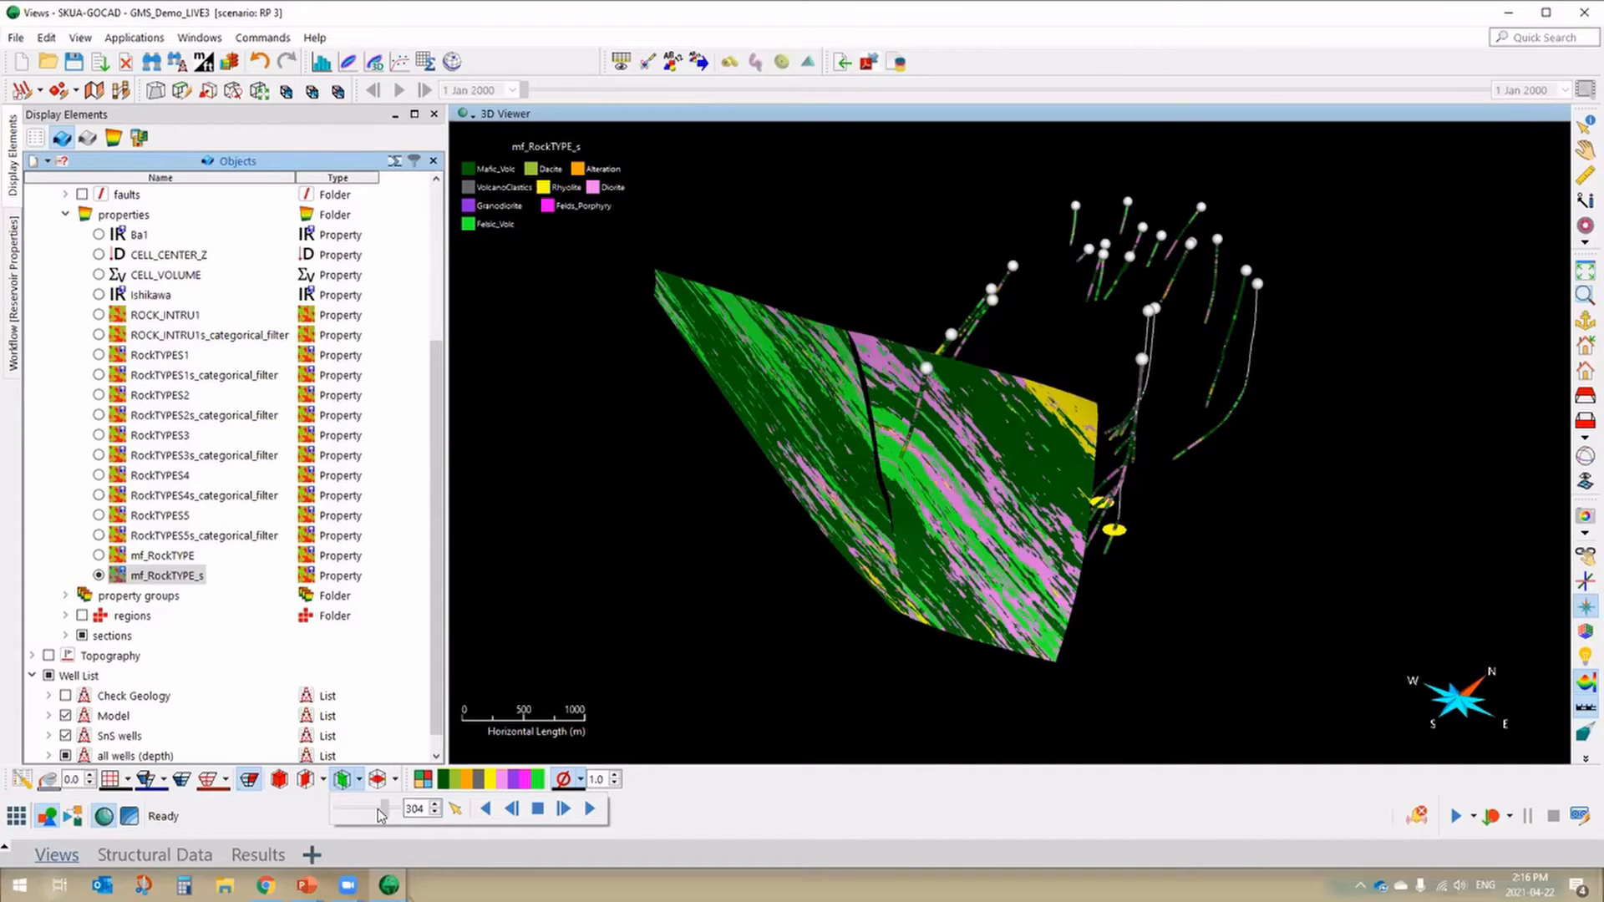
left_click(373, 814)
left_click(369, 814)
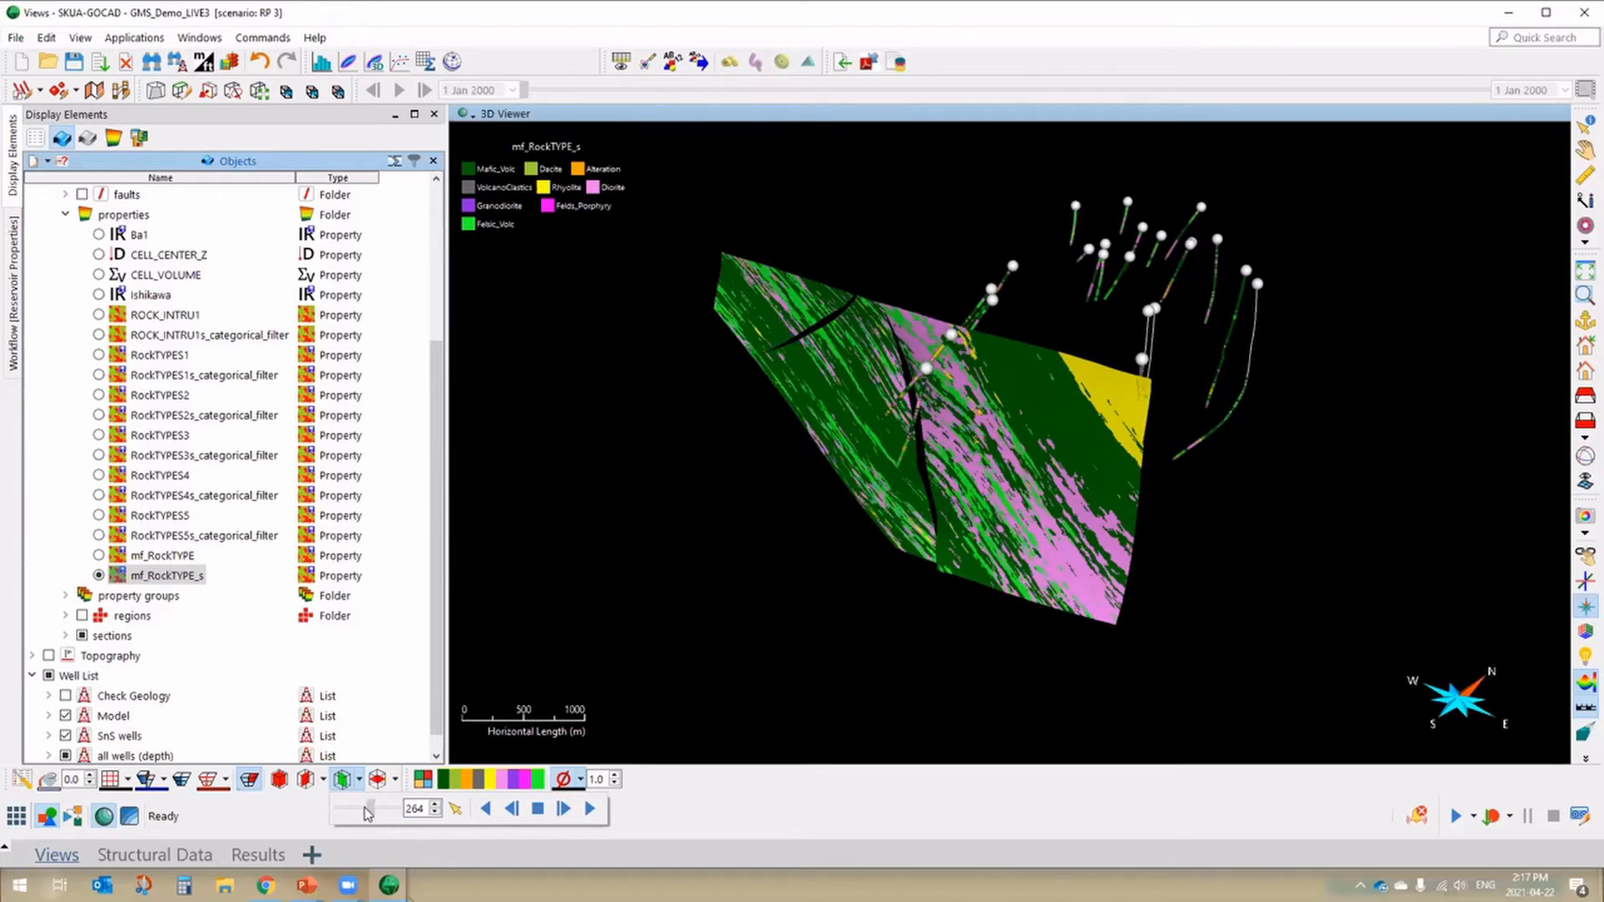
mouse_move(367, 815)
left_mouse_down()
mouse_move(346, 814)
mouse_move(367, 815)
left_mouse_up()
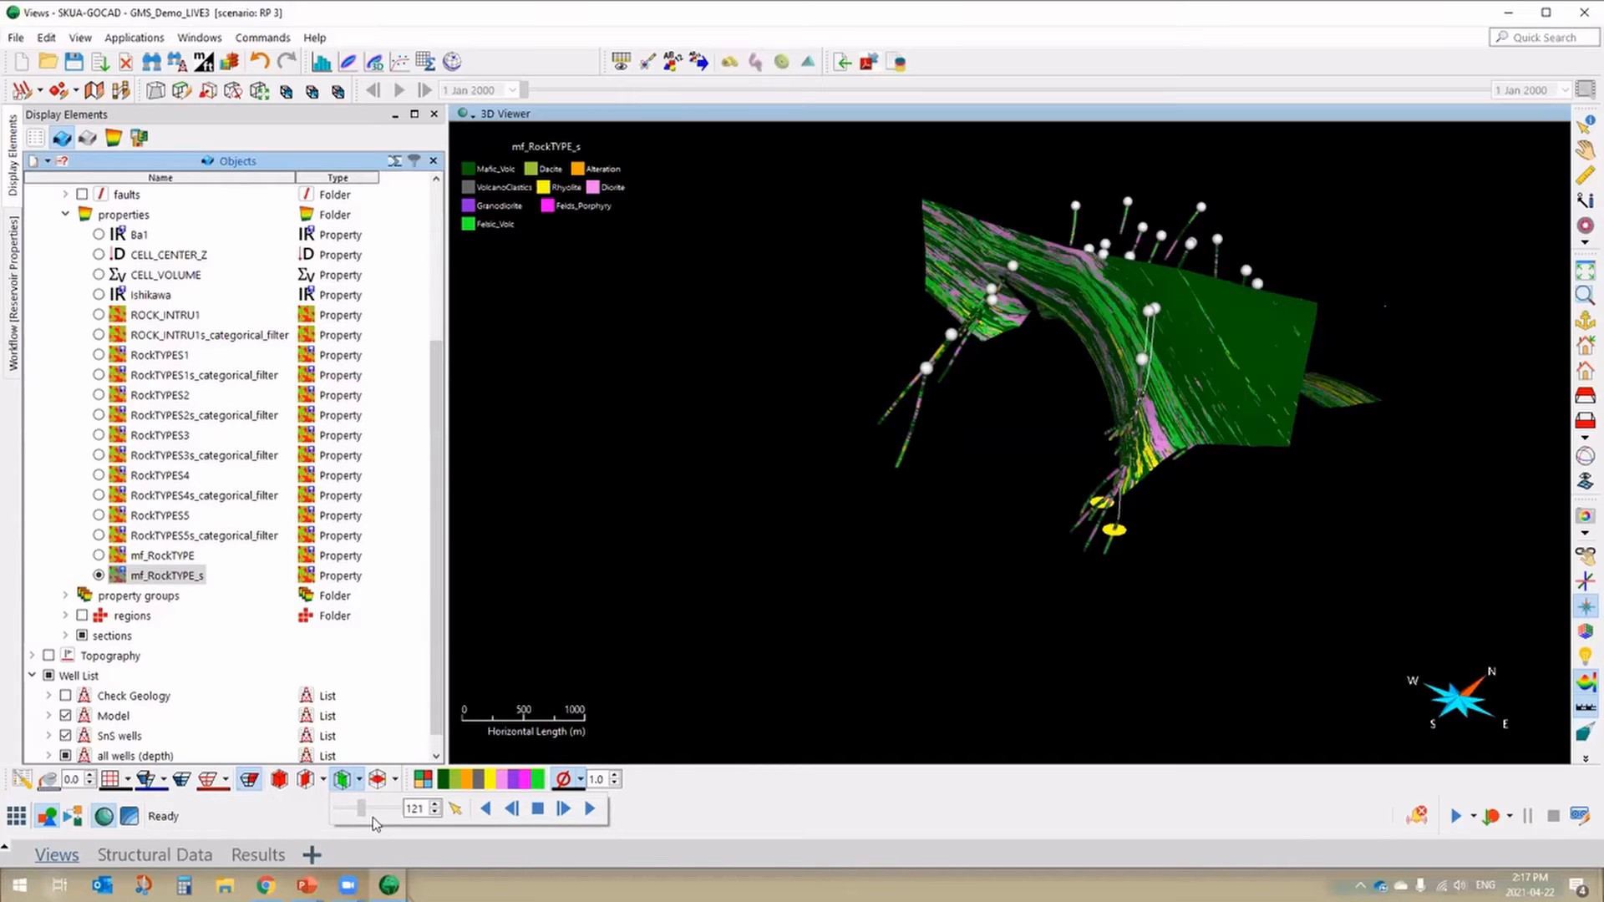
left_click_drag(376, 817, 378, 819)
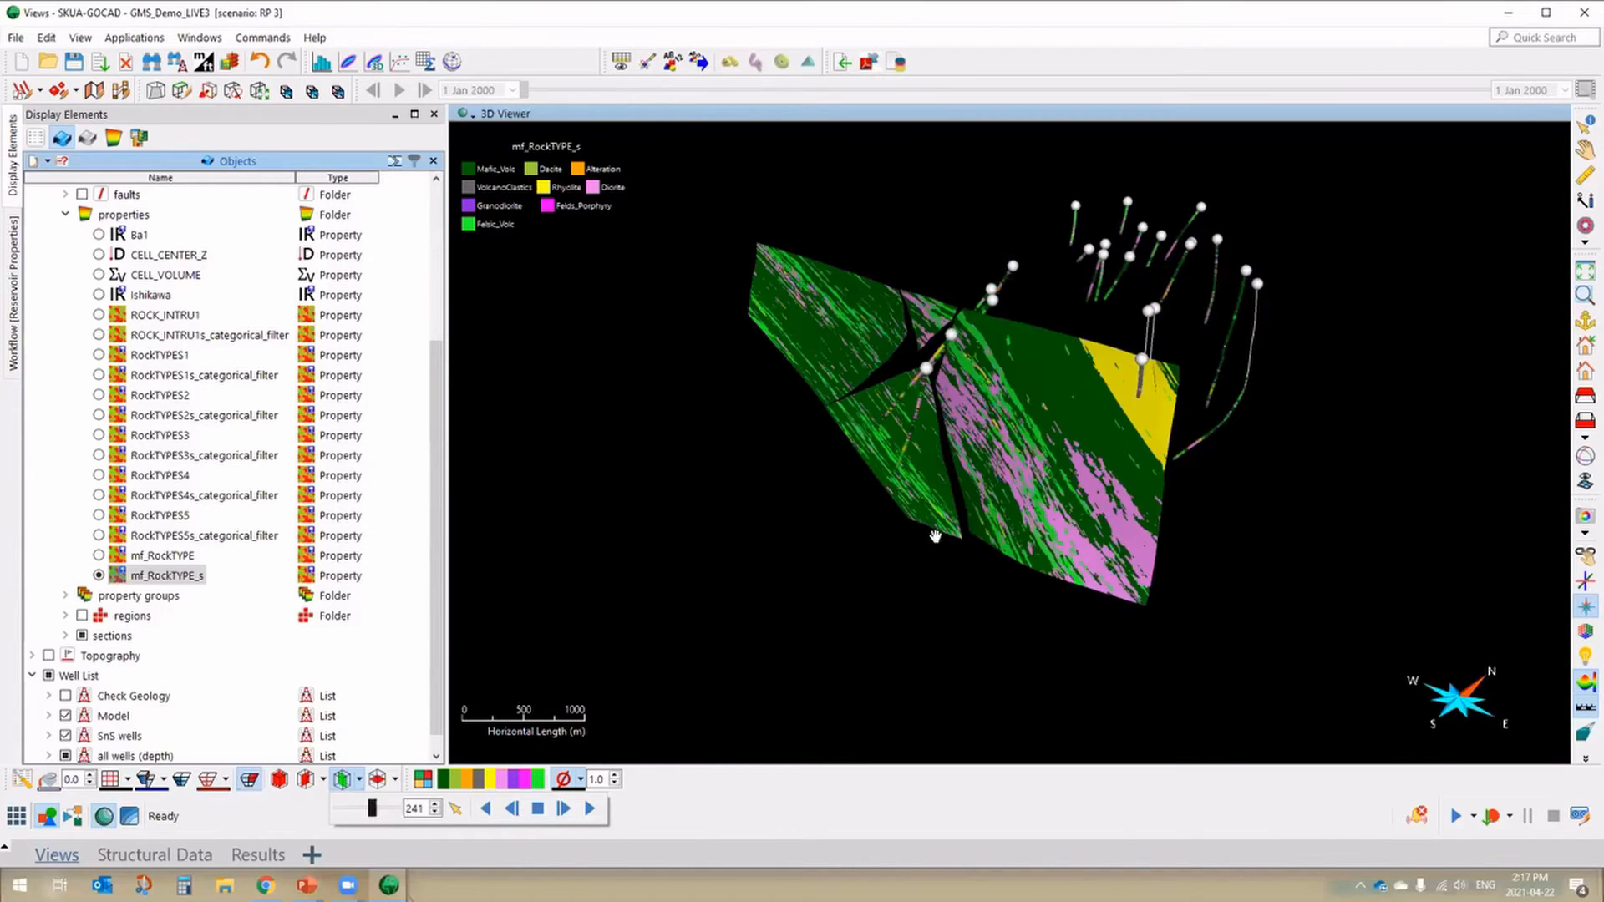
- Display the Alteration probability from the probabilities_s property group on the geology_340x419x615 grid section
left_click(1107, 483)
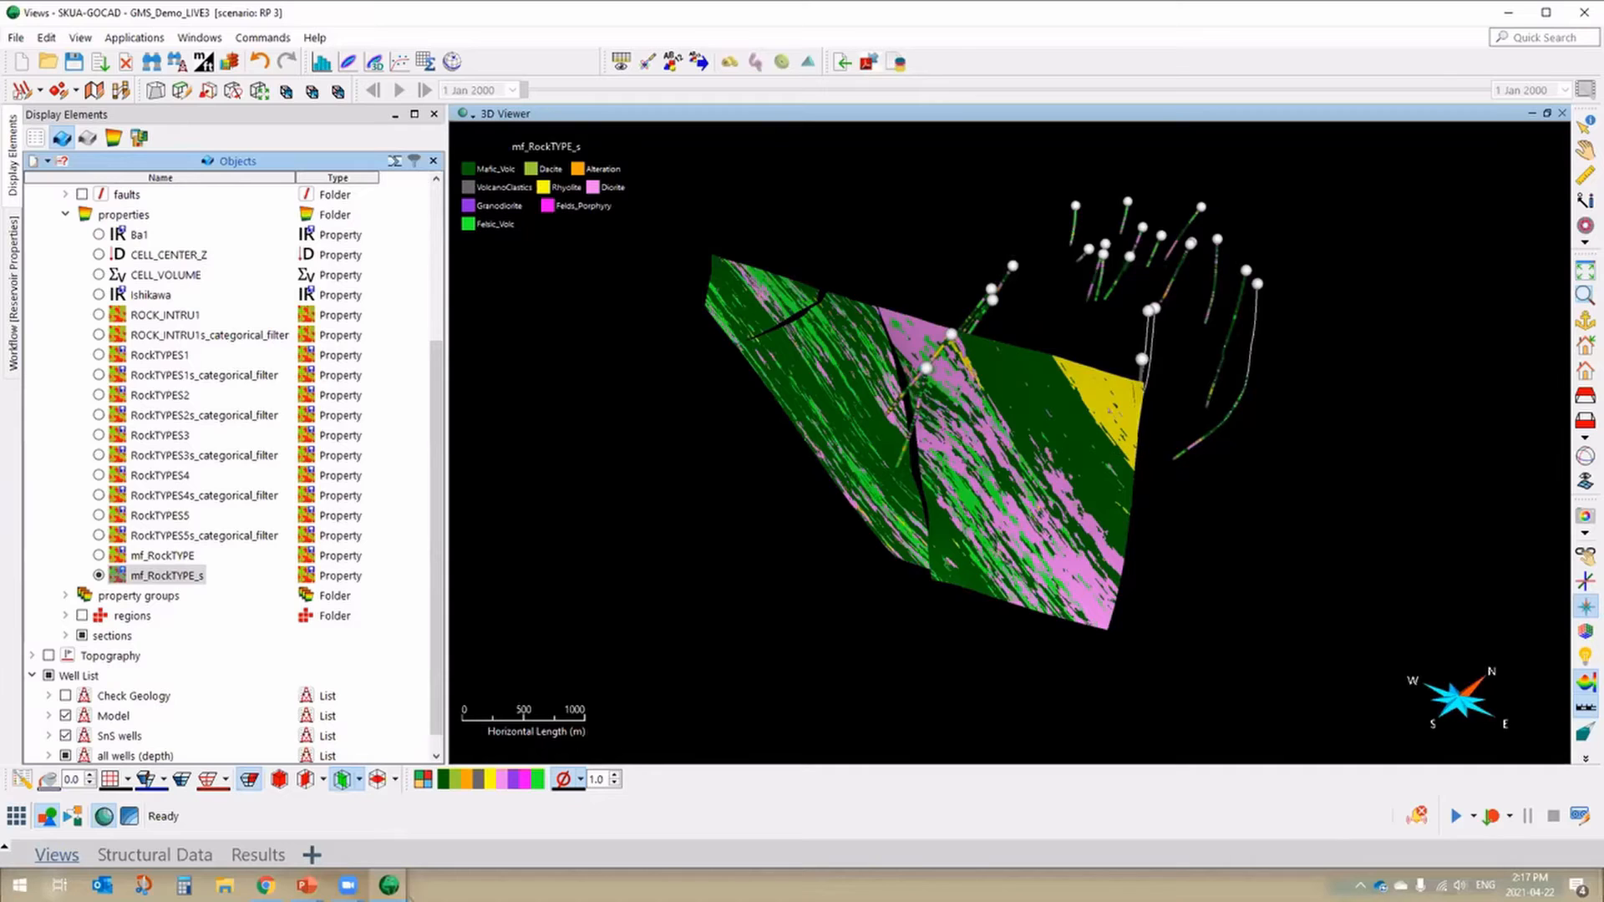
left_click_drag(1278, 469, 1341, 436)
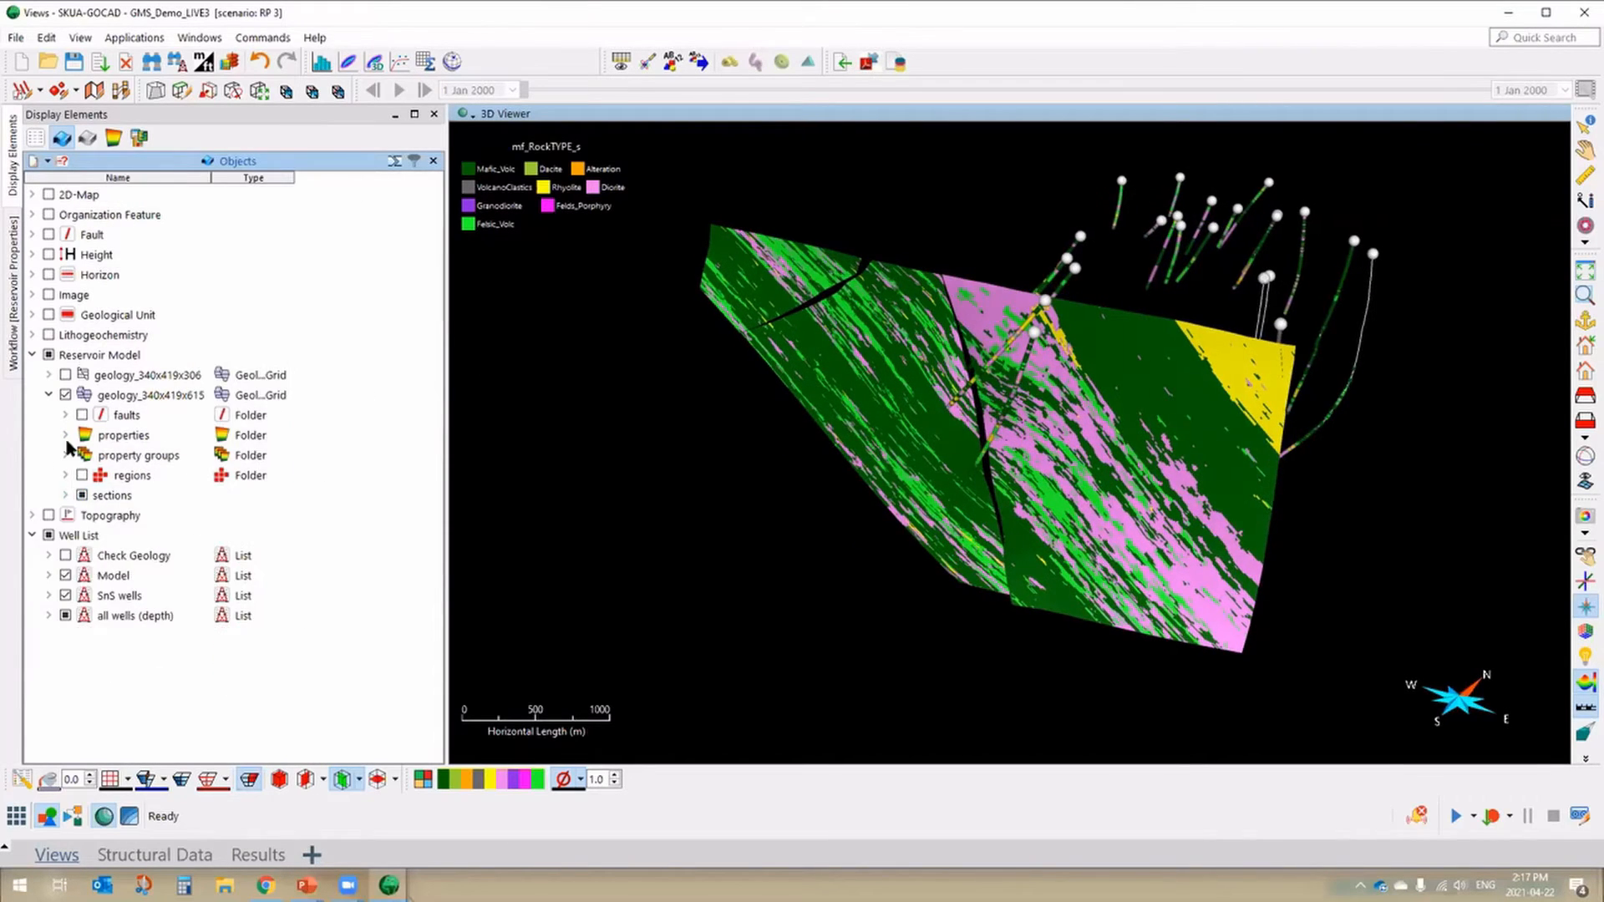
left_click(65, 457)
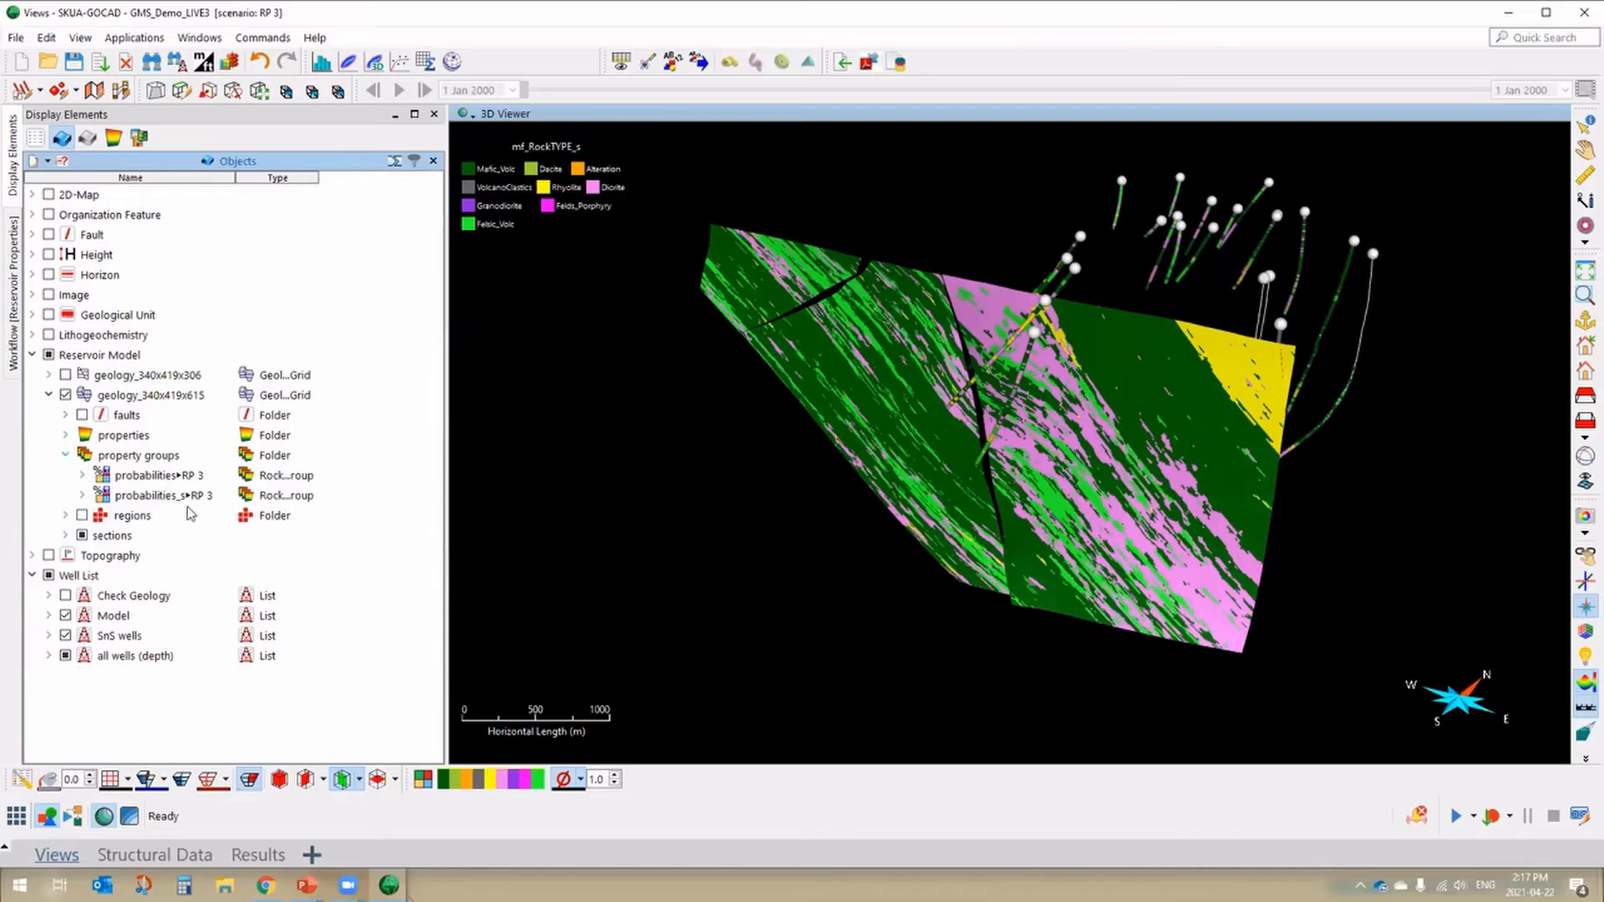
left_click(83, 496)
scroll(171, 459, "down", 2)
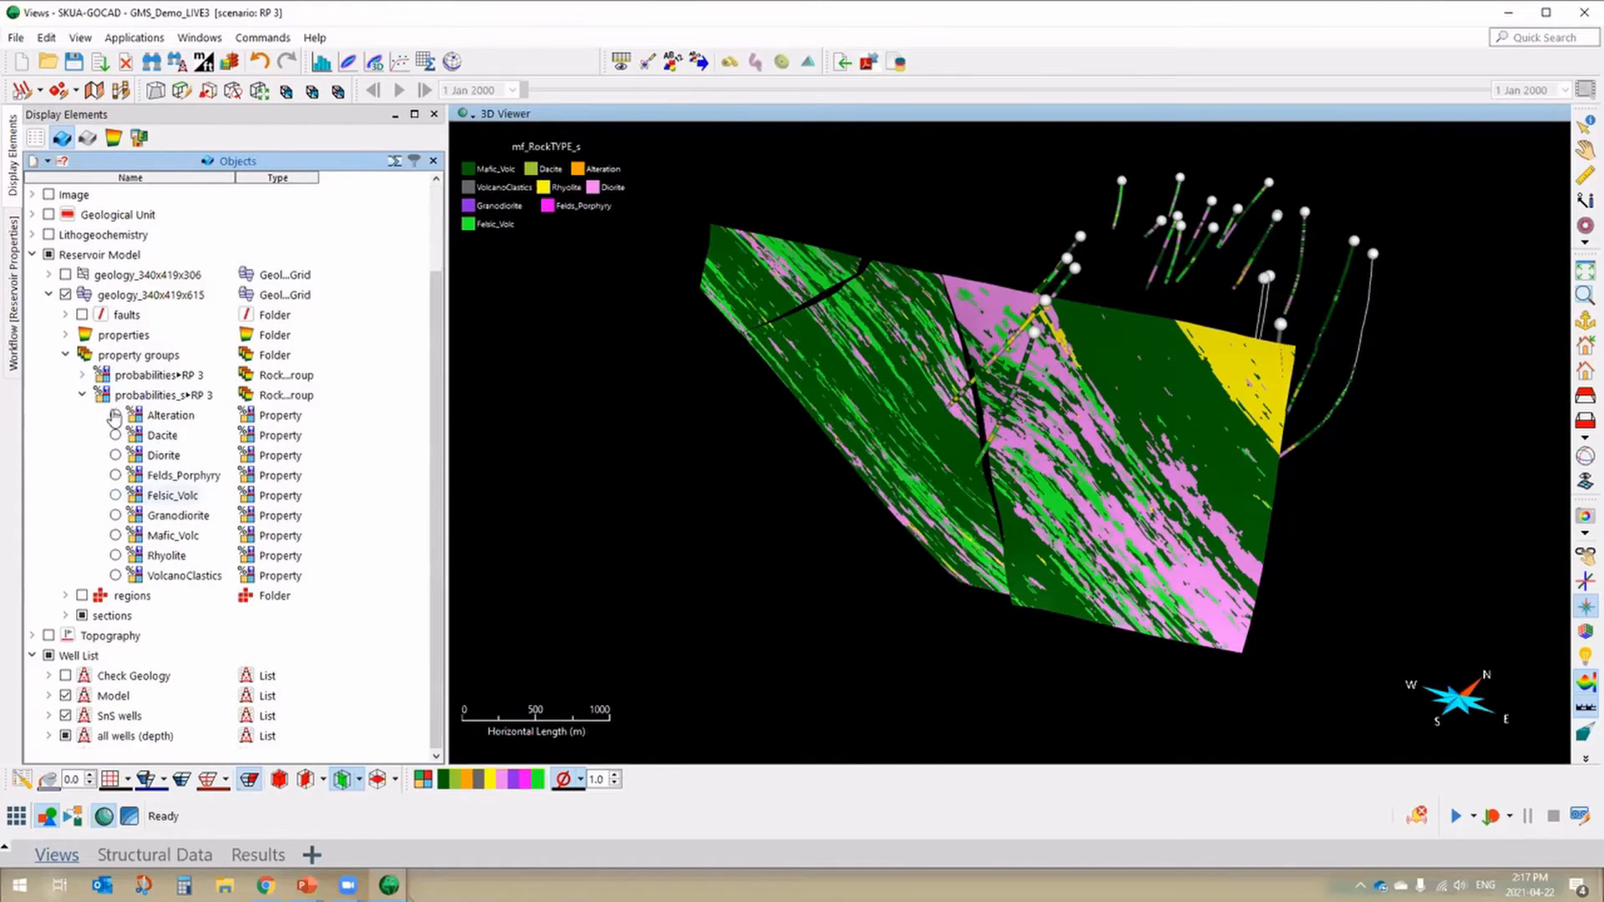
left_click(67, 335)
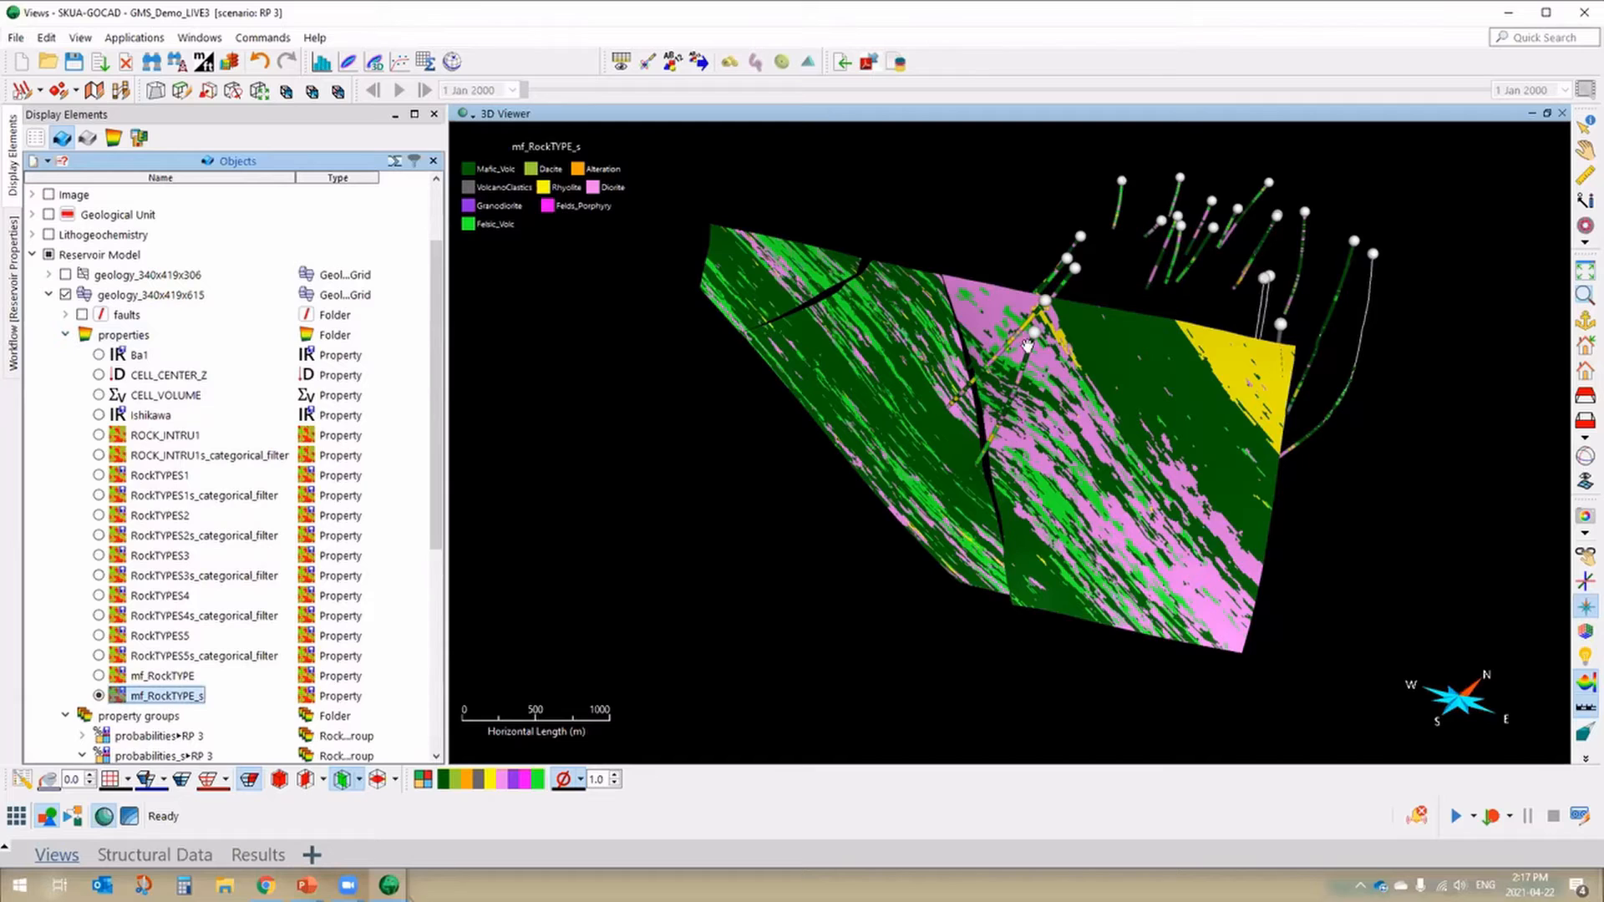
left_click_drag(1028, 346, 1044, 350)
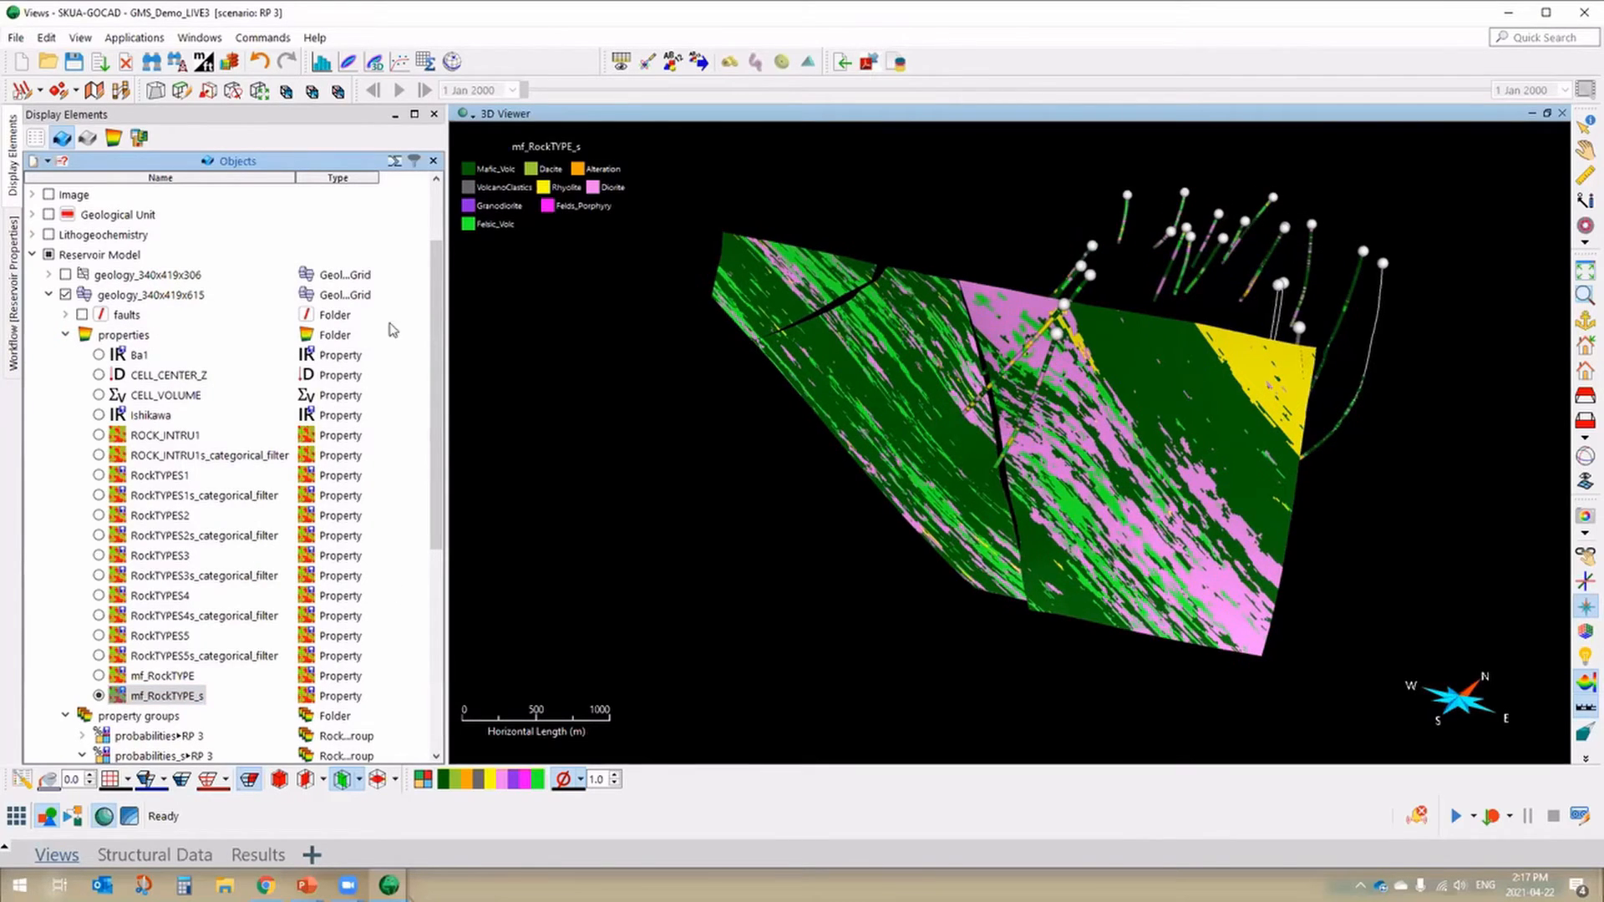
scroll(159, 694, "down", 3)
scroll(140, 440, "down", 3)
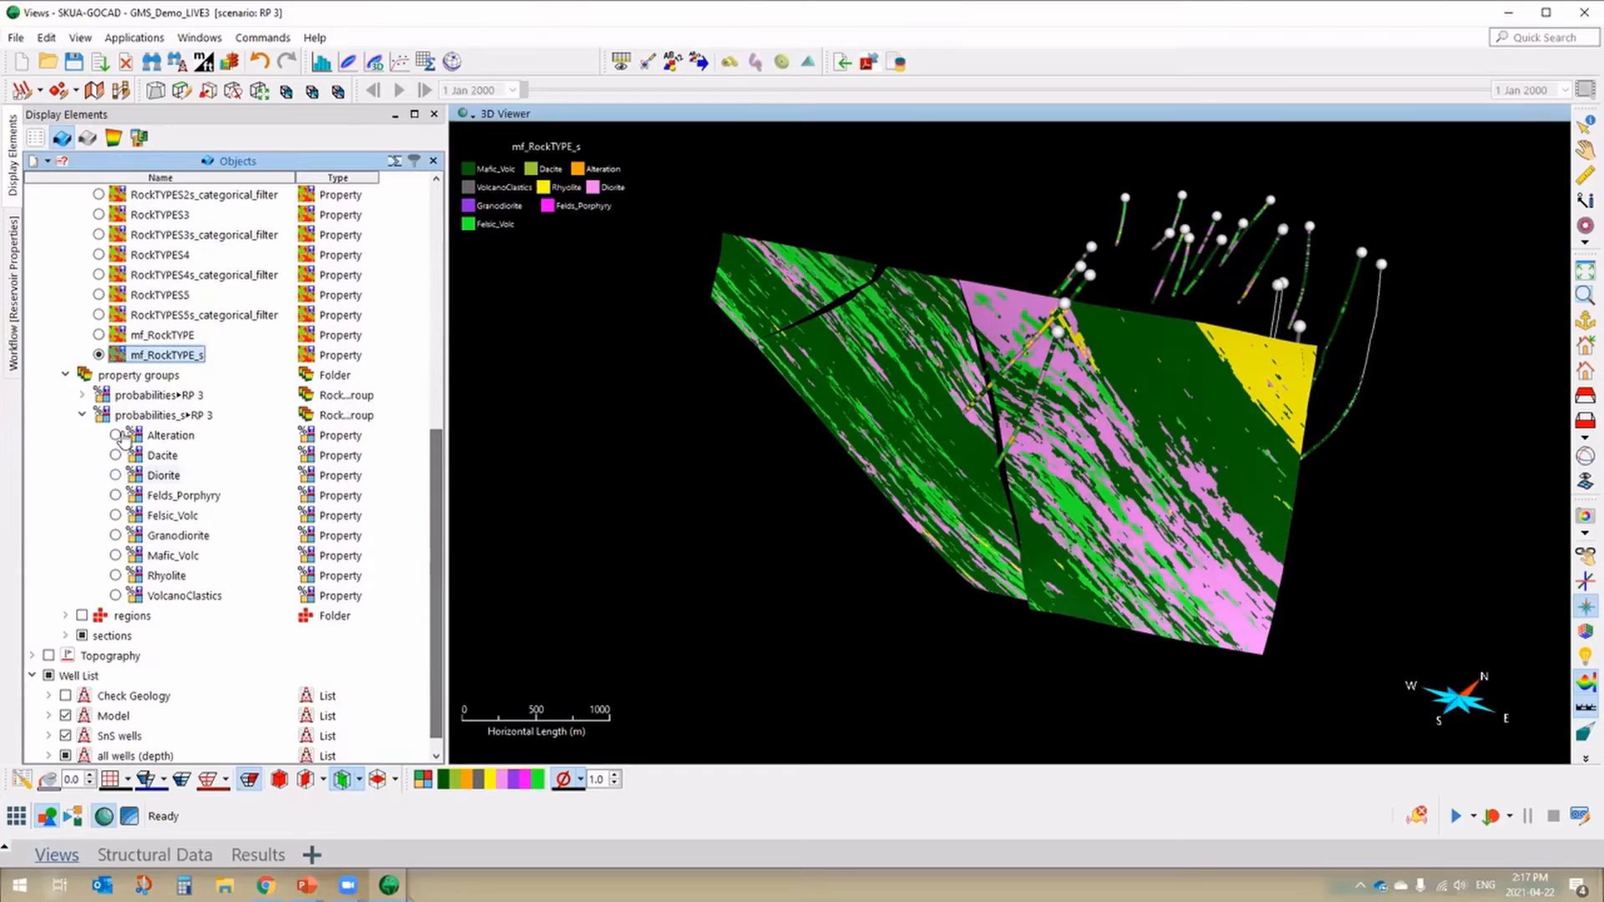
left_click(115, 435)
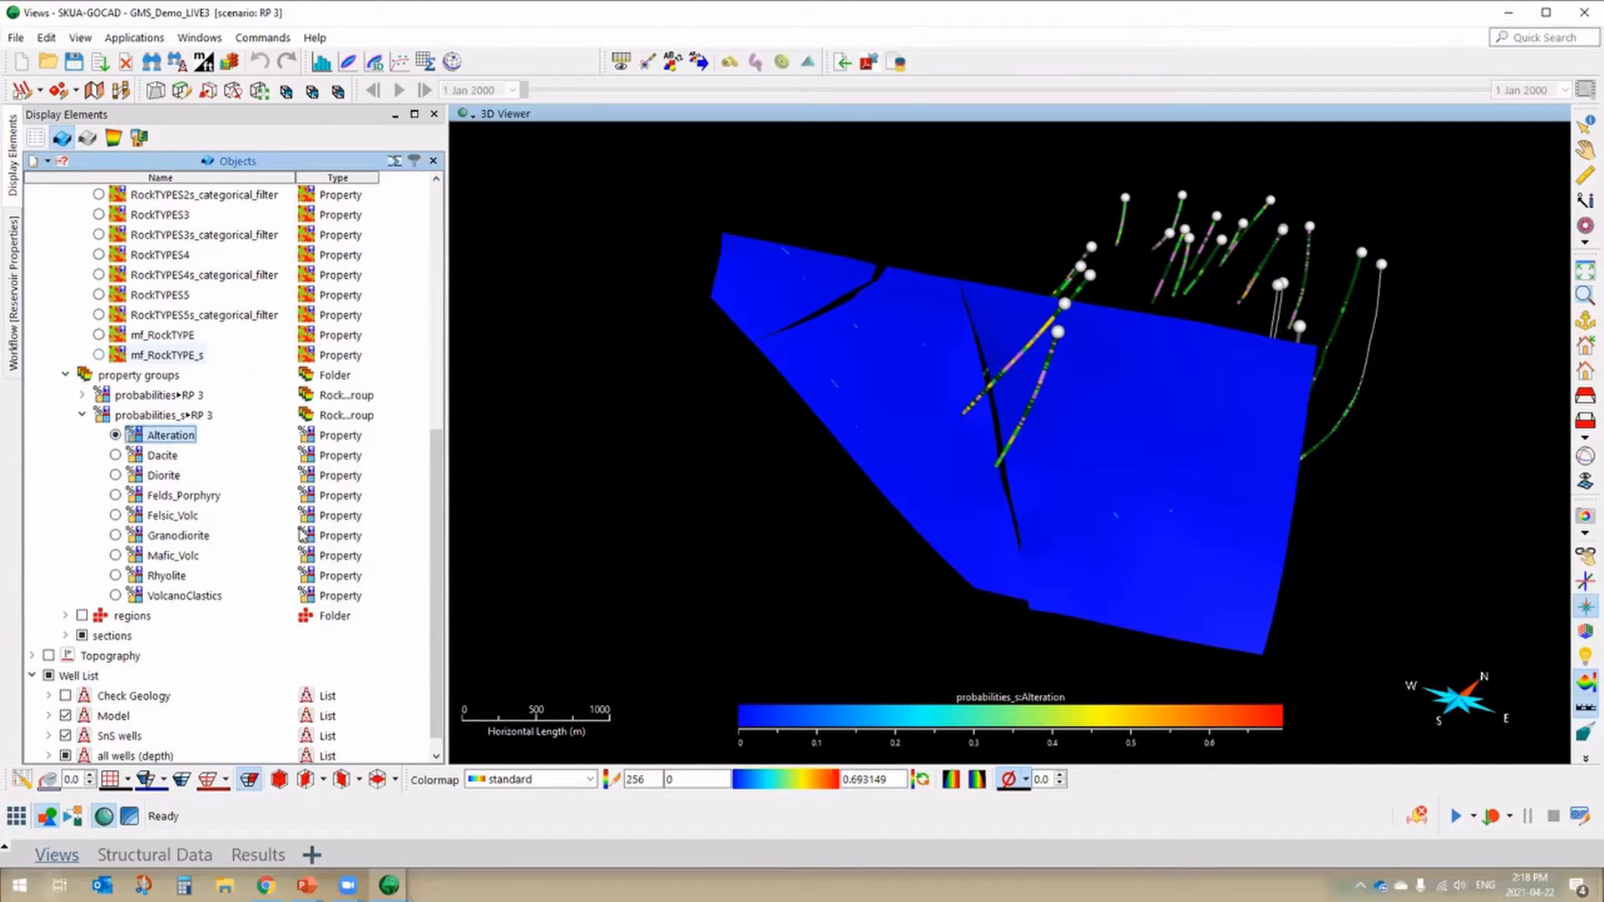
- Display the Diorite probability from the probabilities_s group on the grid section and examine its distribution around the wells
mouse_move(131, 464)
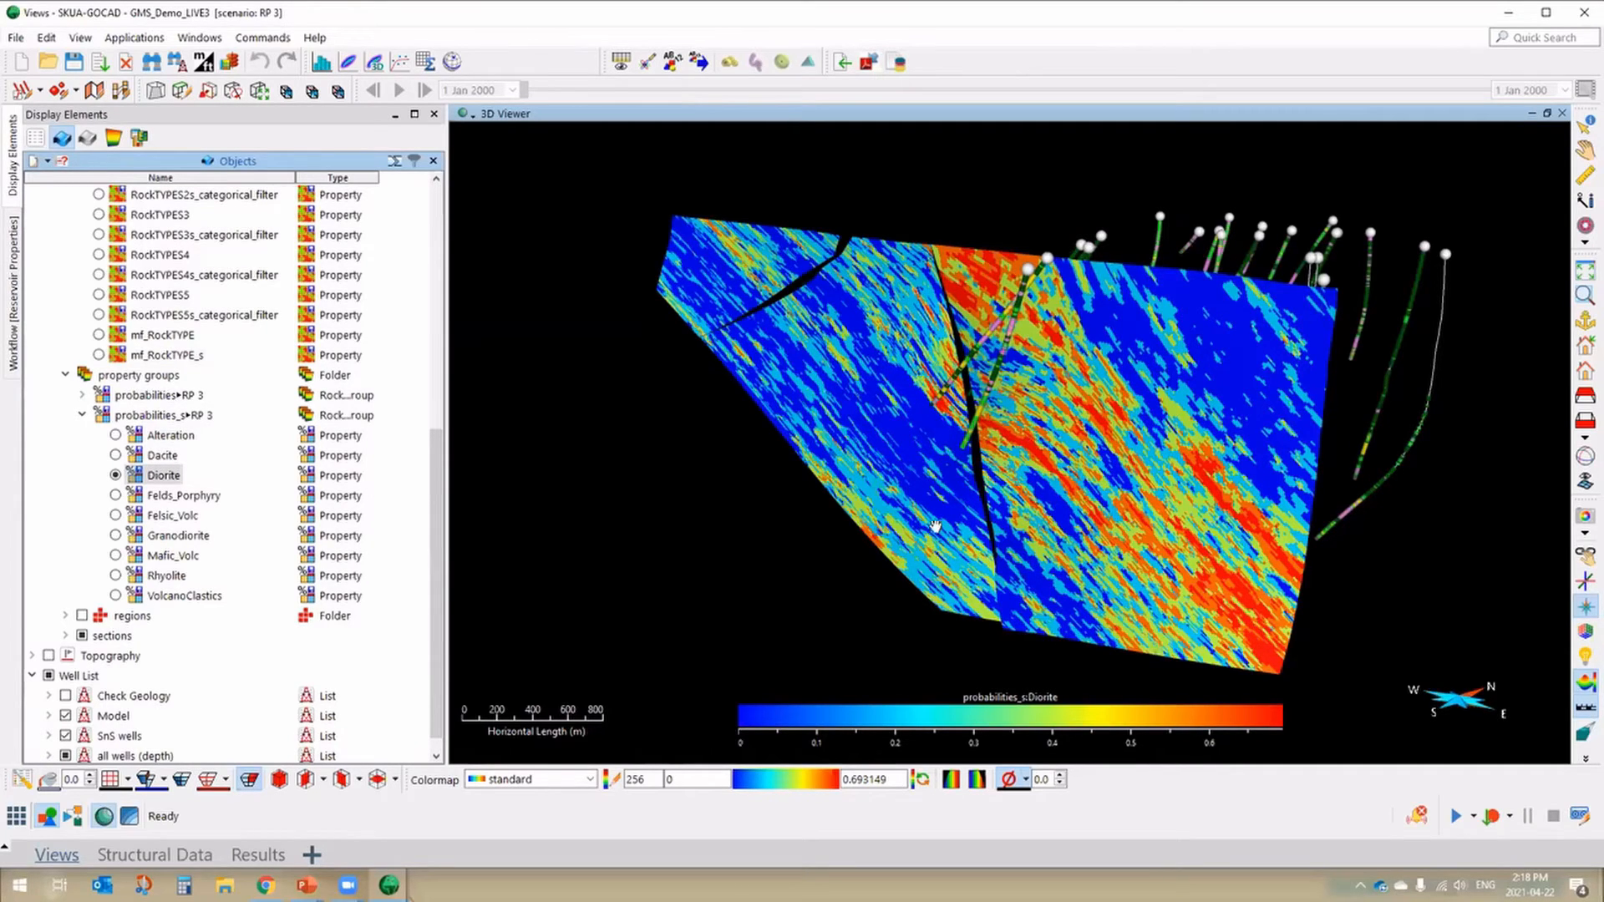
left_click_drag(908, 454, 913, 454)
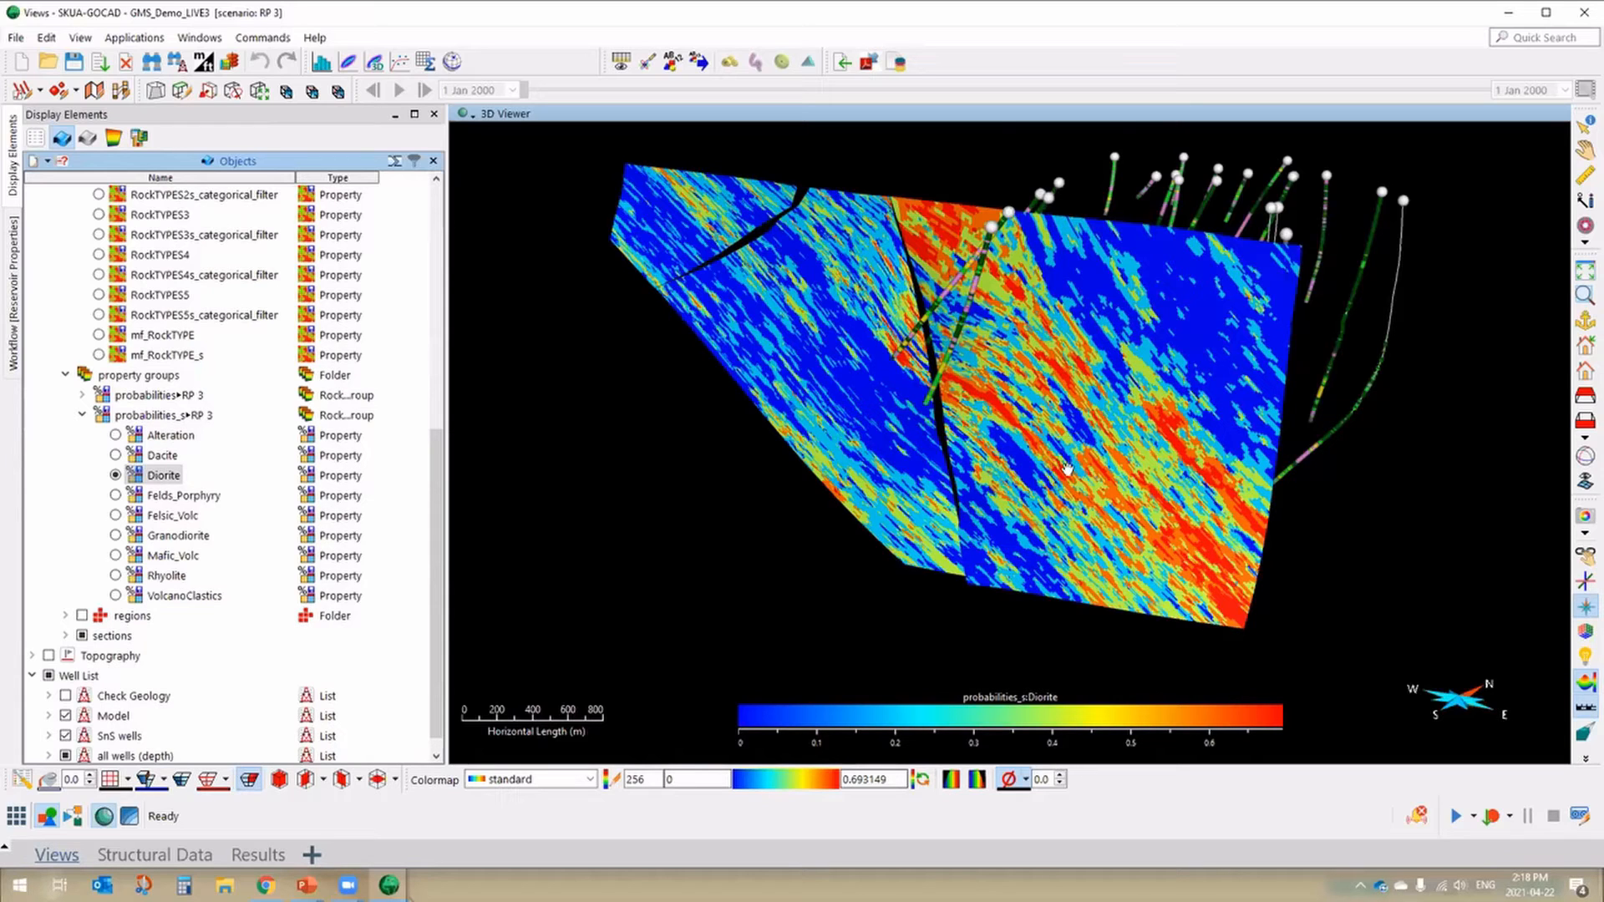
left_click_drag(1059, 489, 1053, 501)
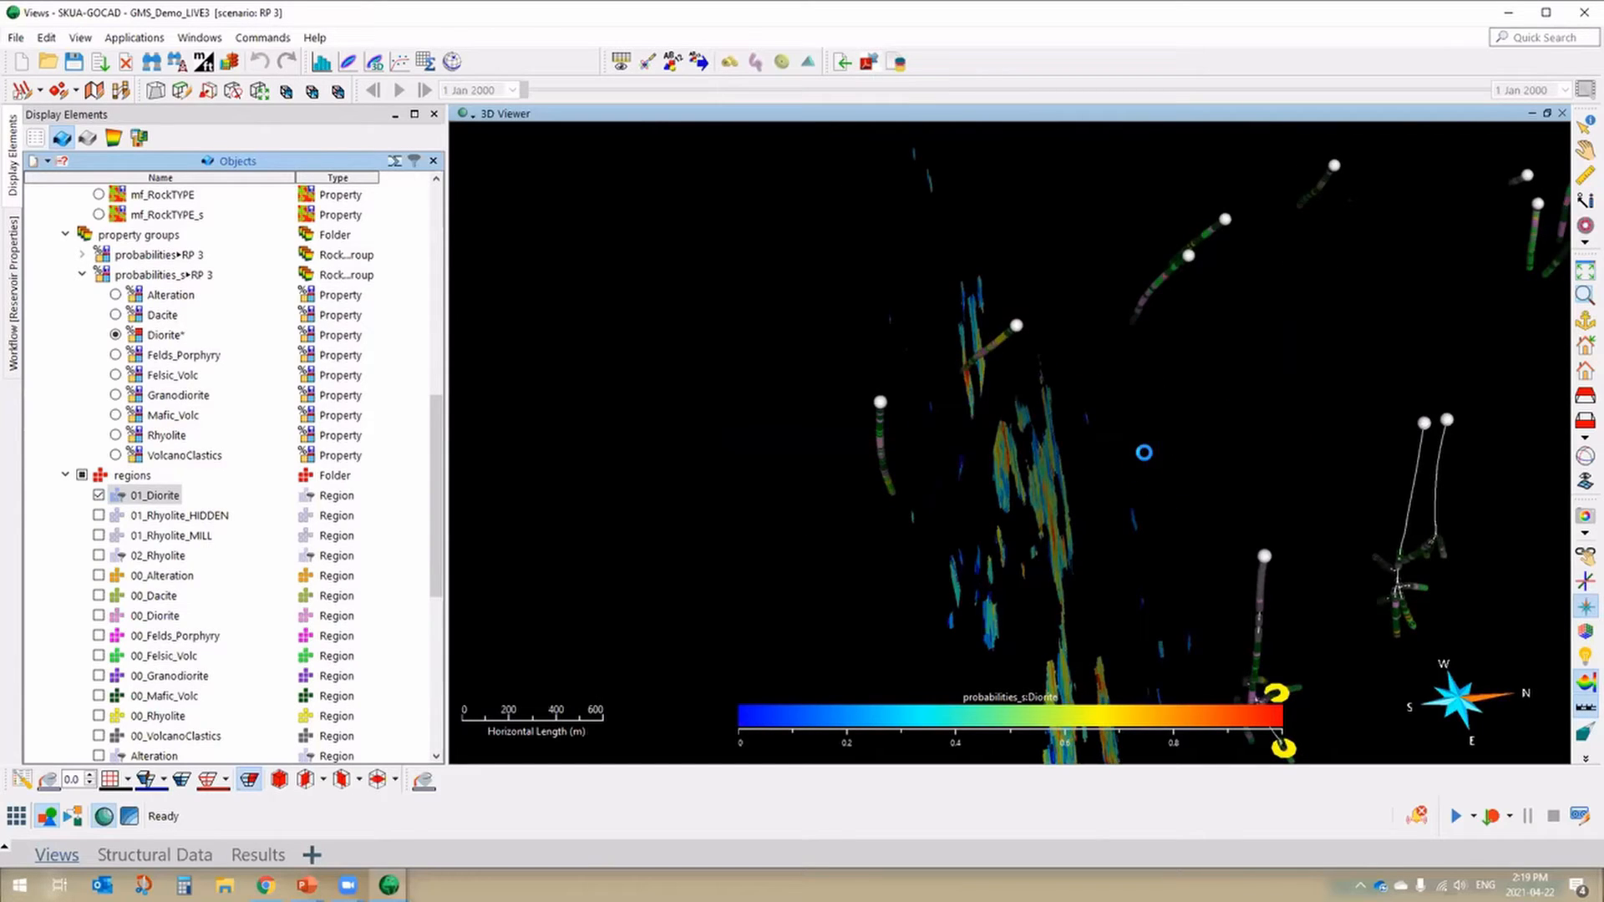
- Hide the 01_Diorite region and display the Rhyolite probability from the probabilities_s group on the grid
left_click(98, 496)
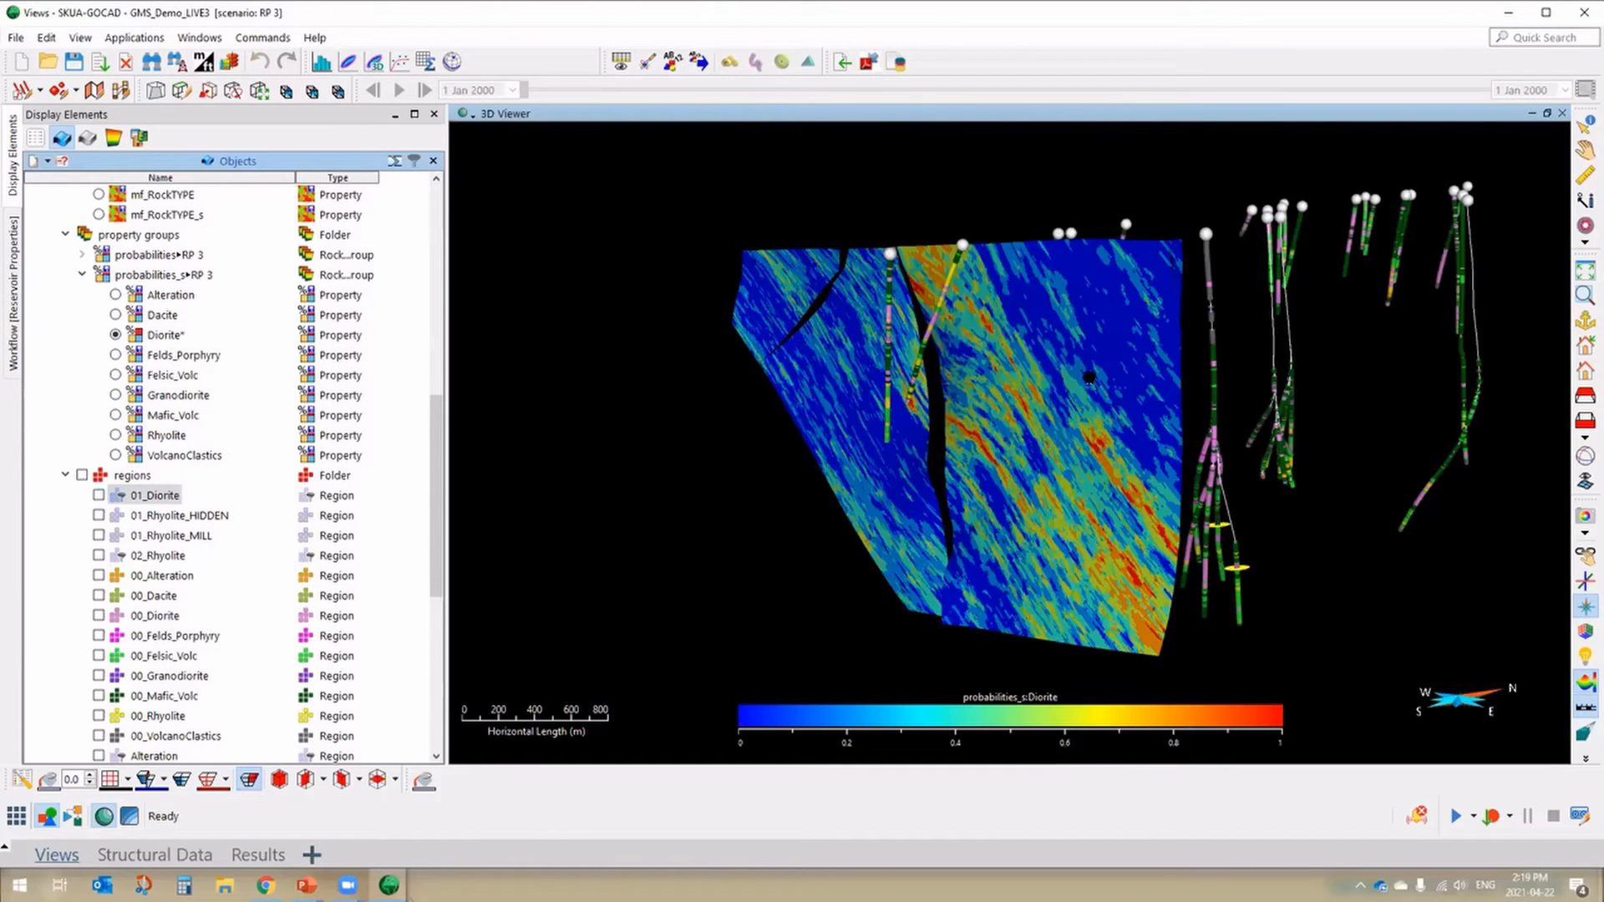
middle_click_drag(1088, 378, 1087, 379)
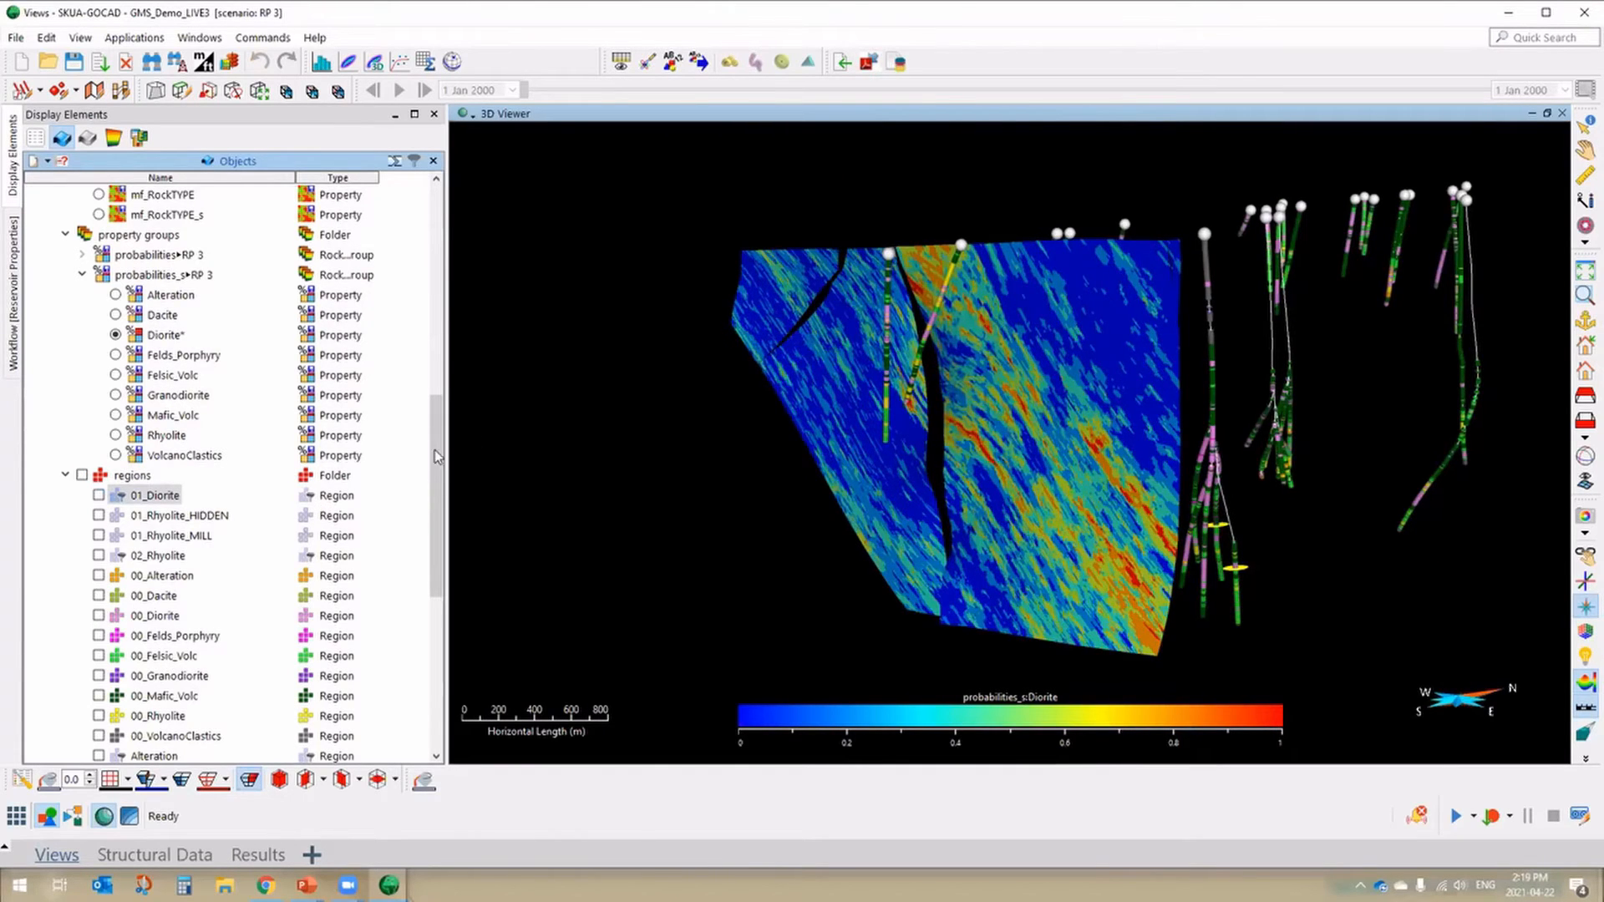
left_click(115, 434)
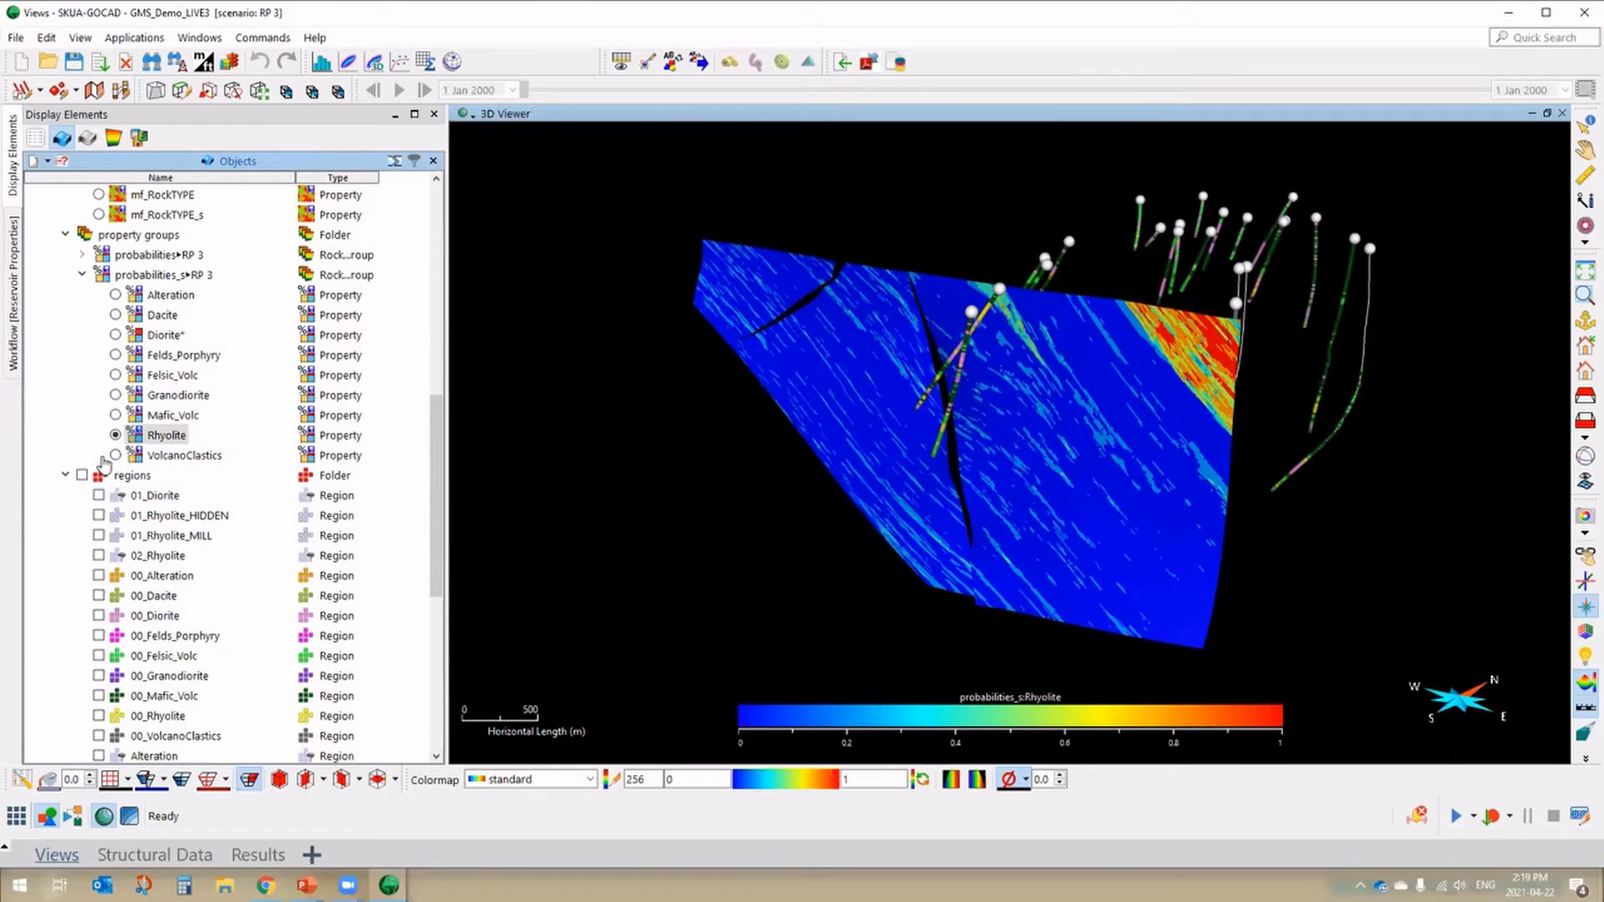
scroll(103, 458, "down", 2)
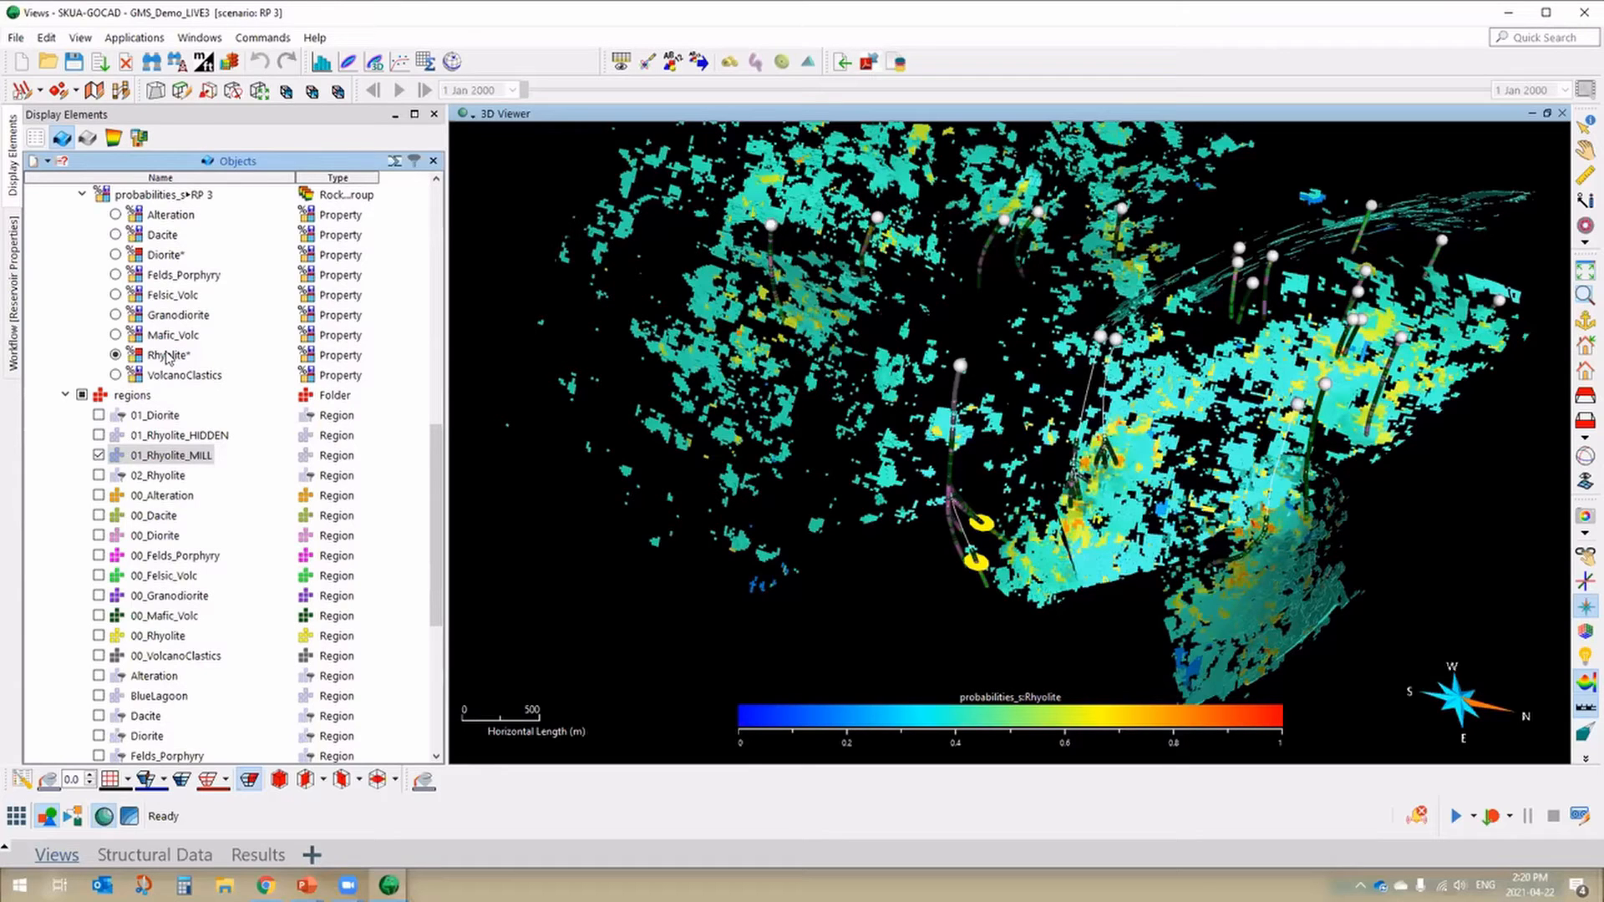
- Set the maximum of the Rhyolite probability colour scale to 0.5
left_click(874, 777)
type("0.5")
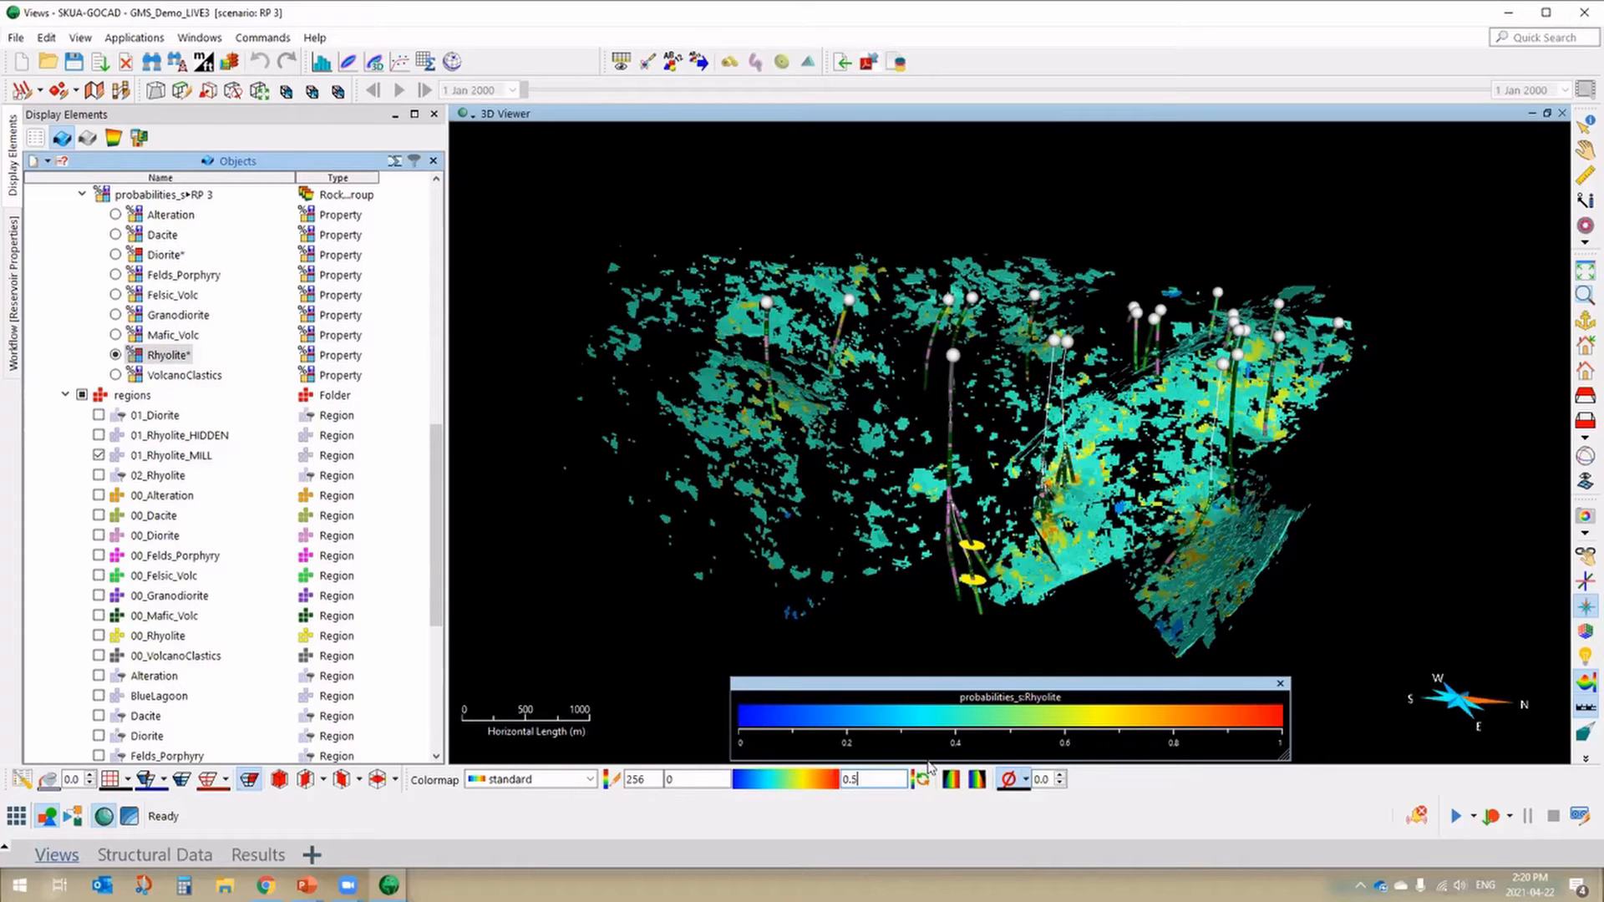
key("Return")
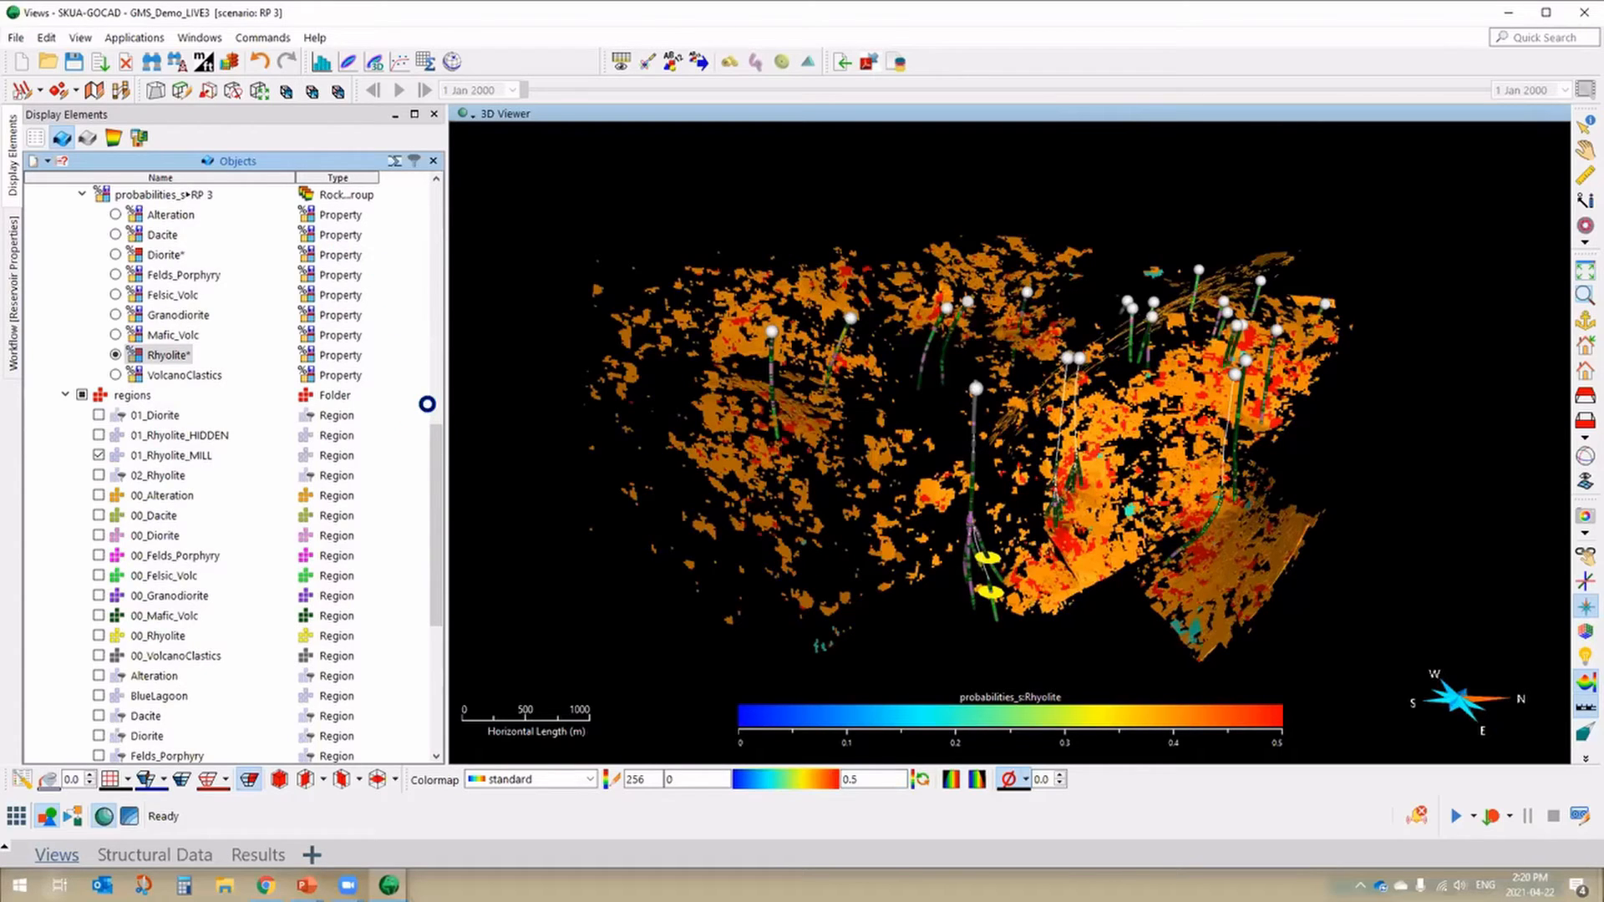
- Set the maximum of the Rhyolite probability colour scale to 0.8
key("BackSpace")
type("8")
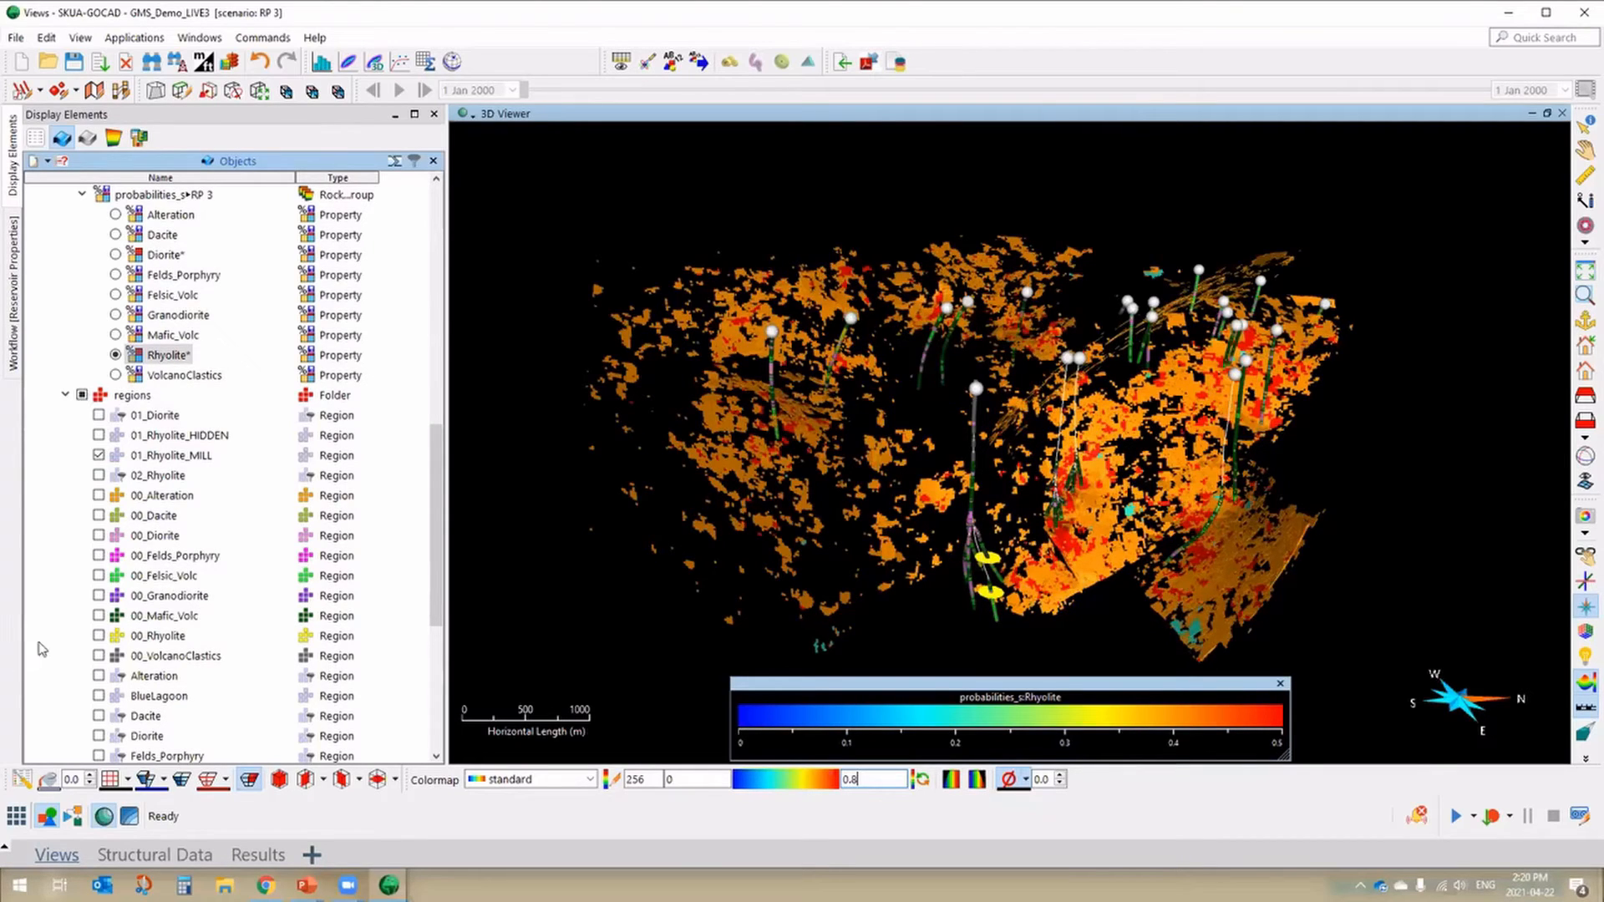
key("Return")
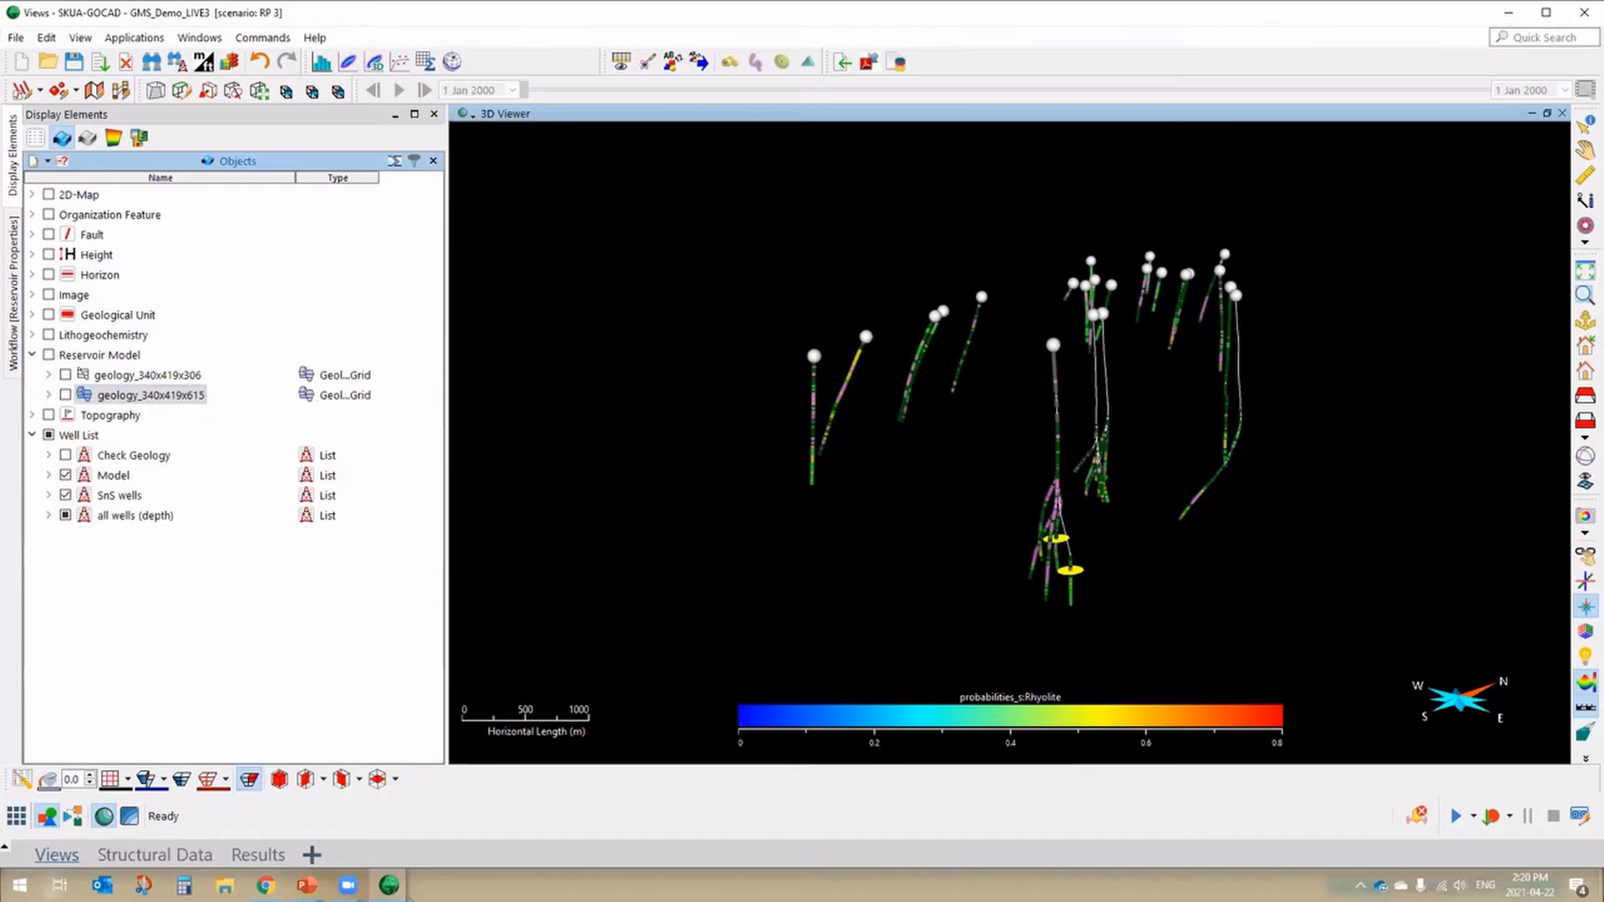
left_click_drag(754, 398, 757, 359)
middle_click_drag(658, 495, 590, 453)
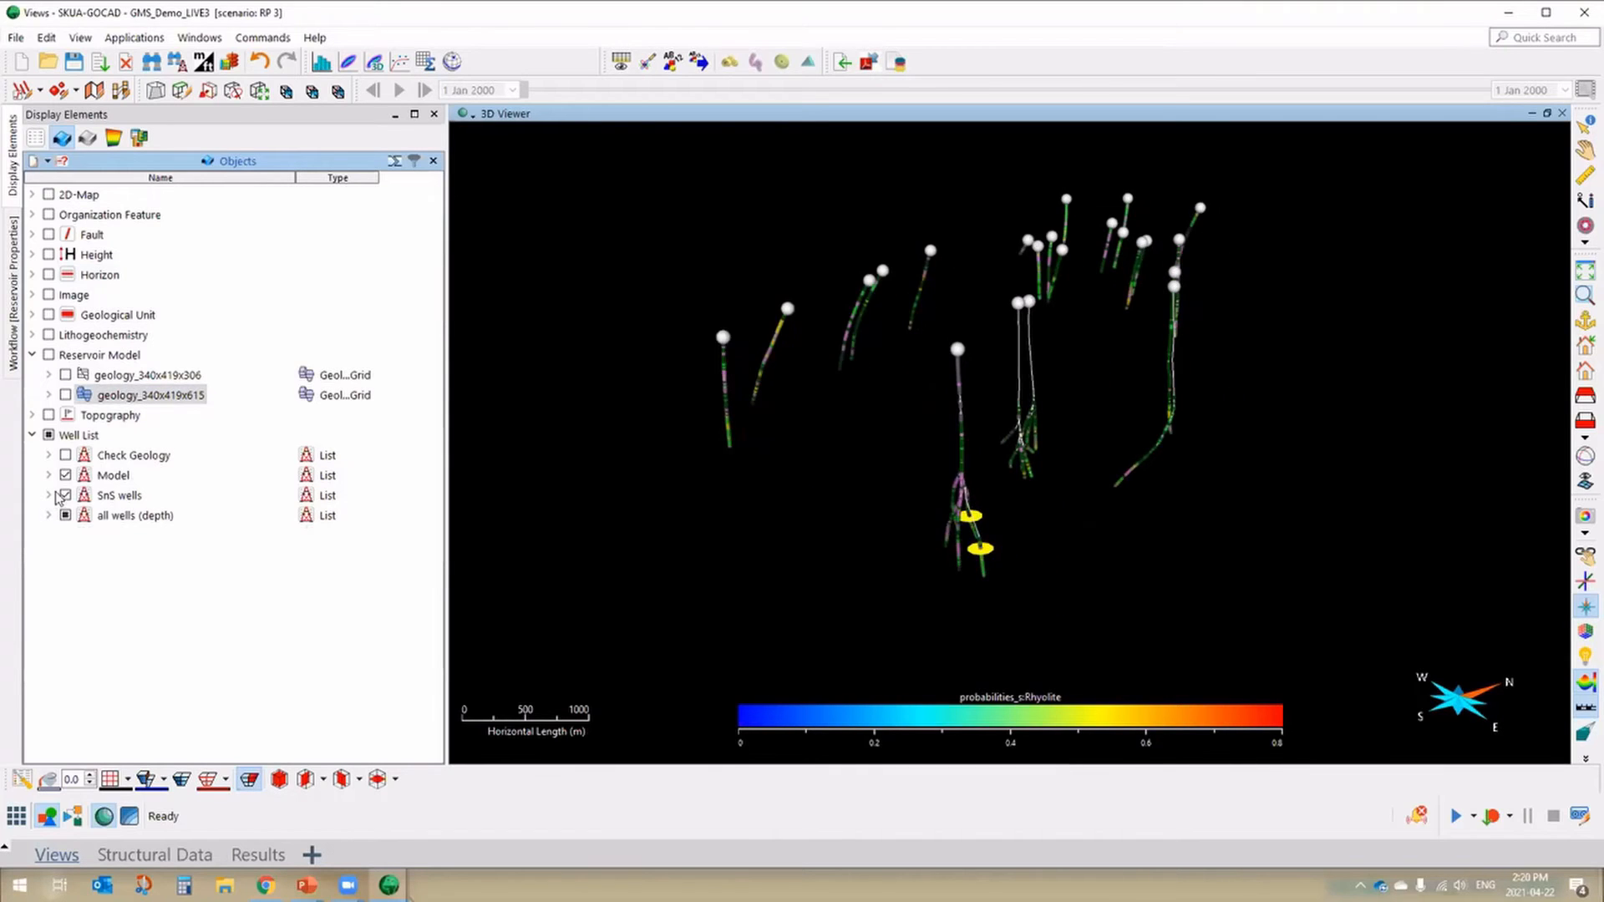
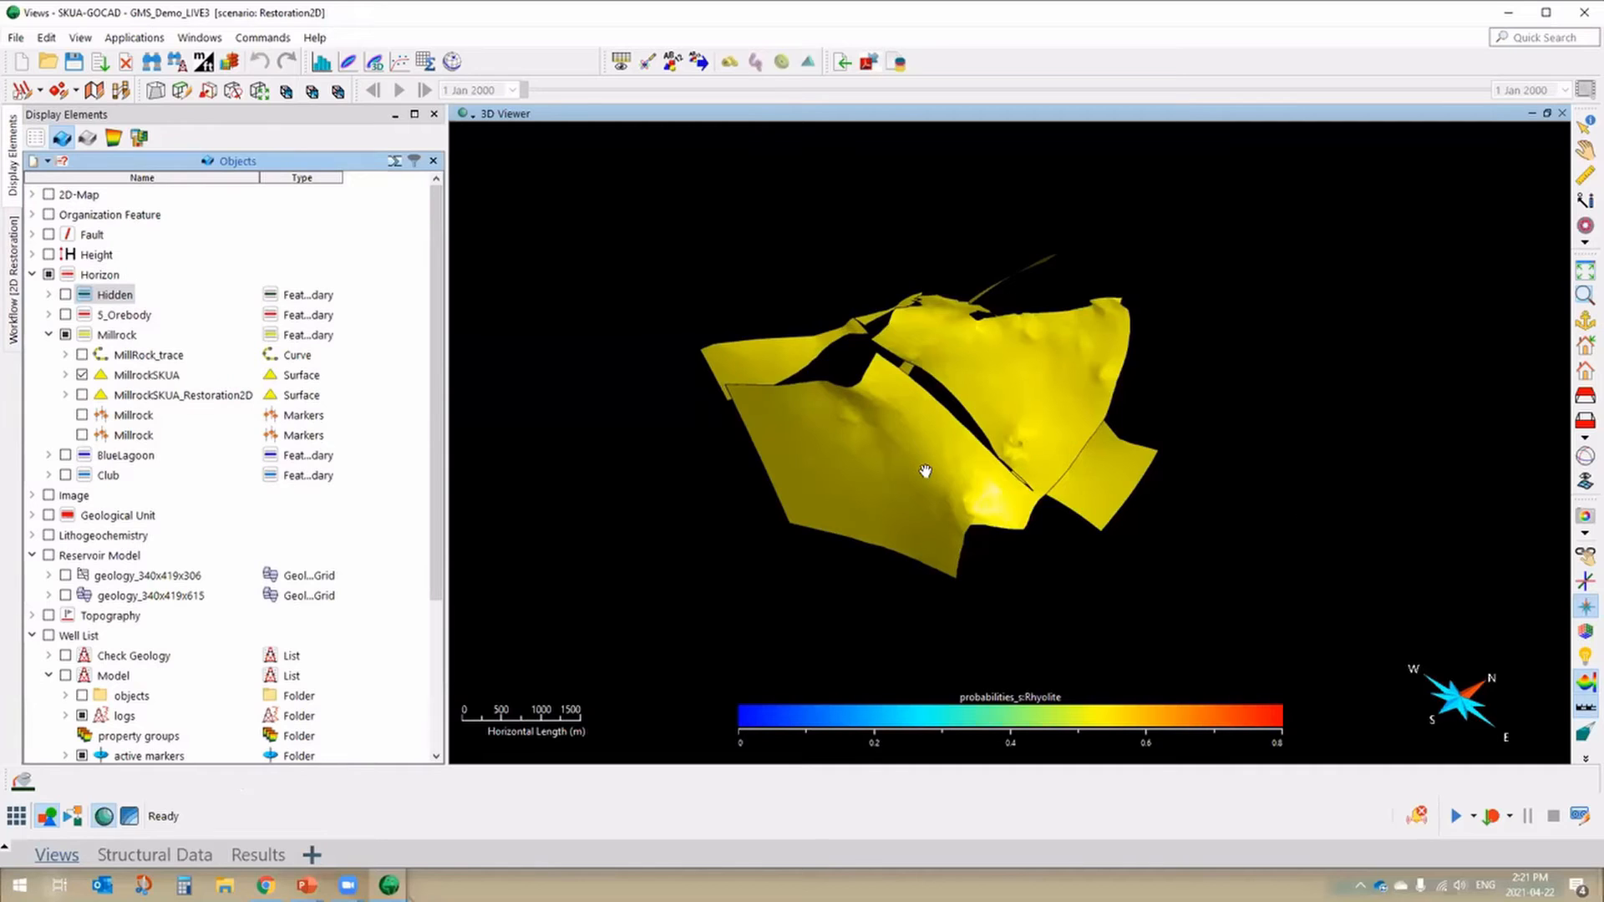
- Show the MillrockSKUA_Restoration2D surface together with MillrockSKUA and compare the restored and folded shapes from several angles
left_click_drag(950, 422, 998, 430)
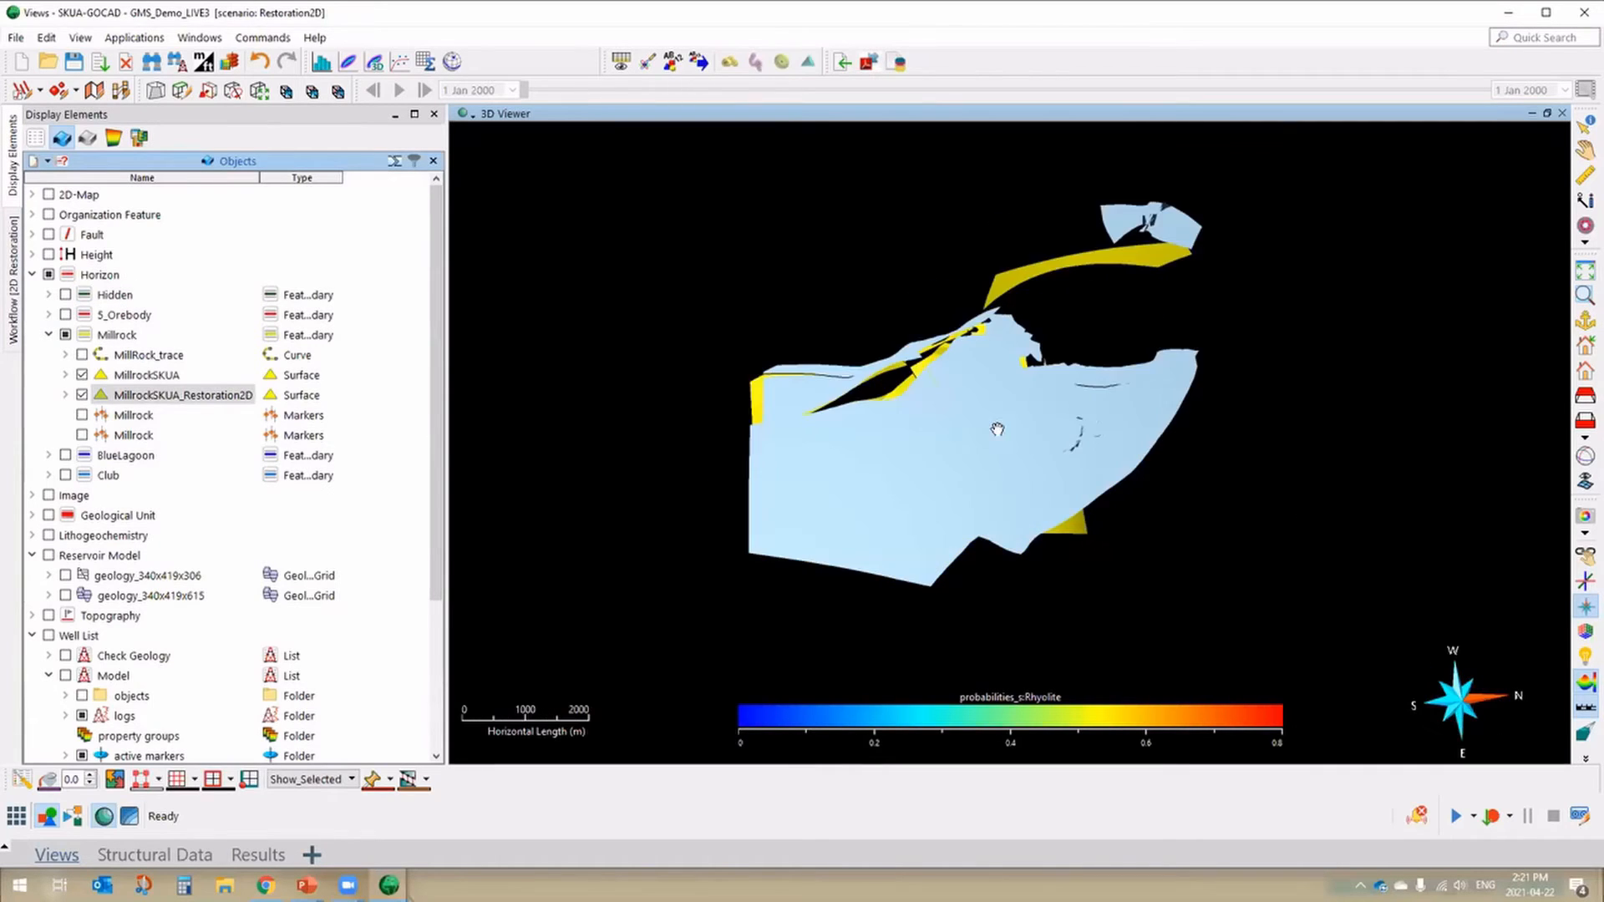
middle_click_drag(984, 427, 941, 435)
scroll(988, 434, "down", 2)
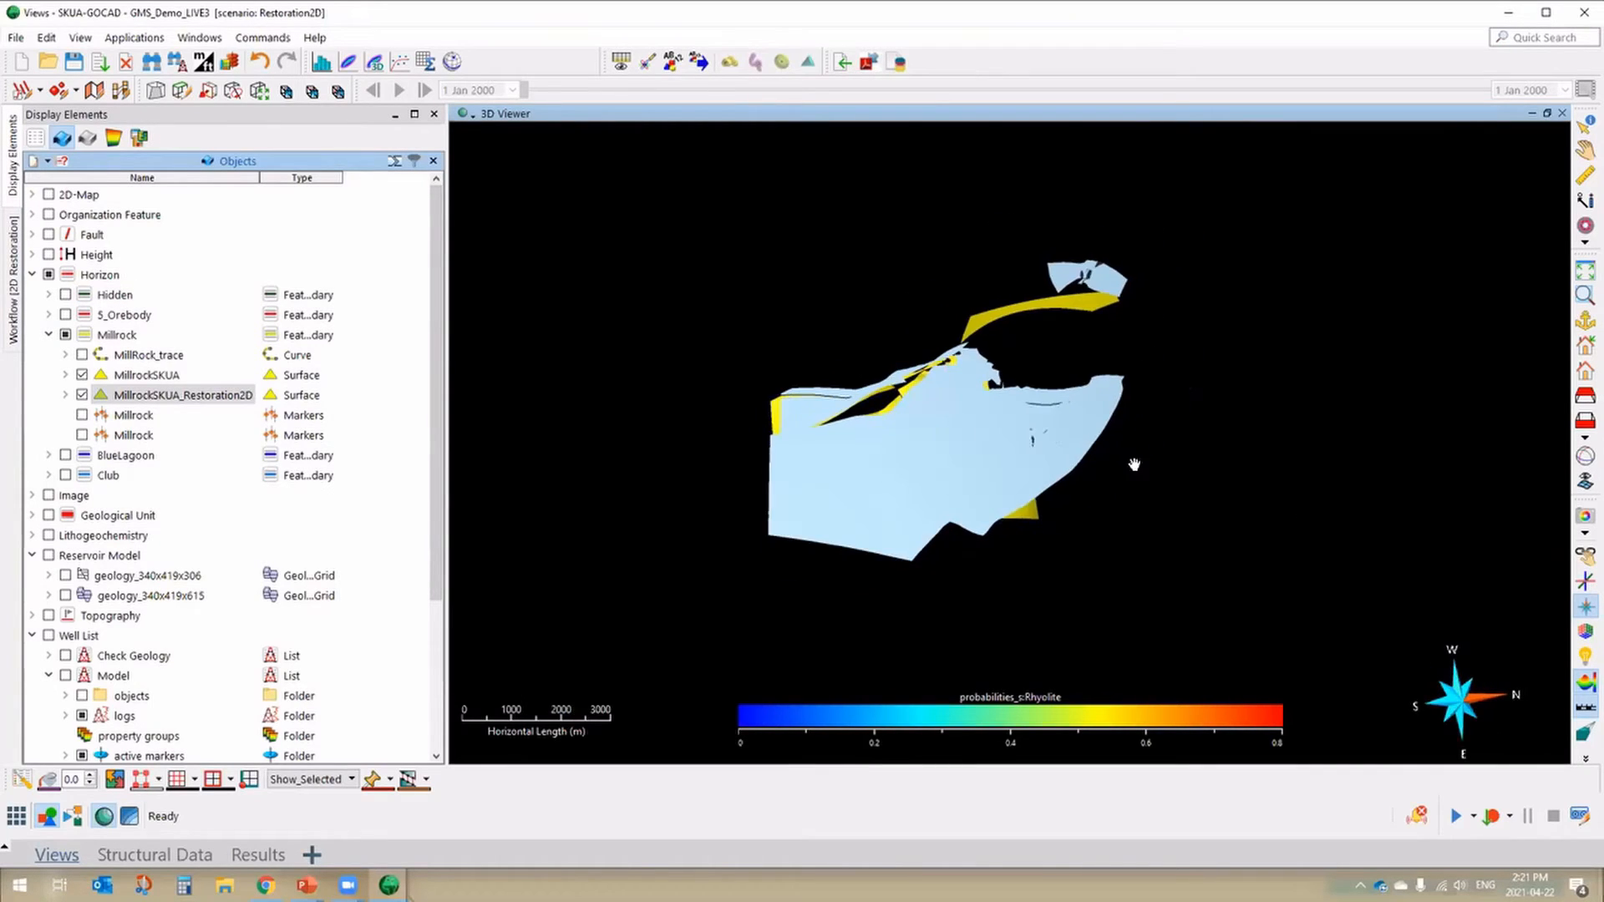
scroll(1147, 443, "down", 1)
left_click_drag(1148, 443, 992, 383)
scroll(1354, 403, "up", 3)
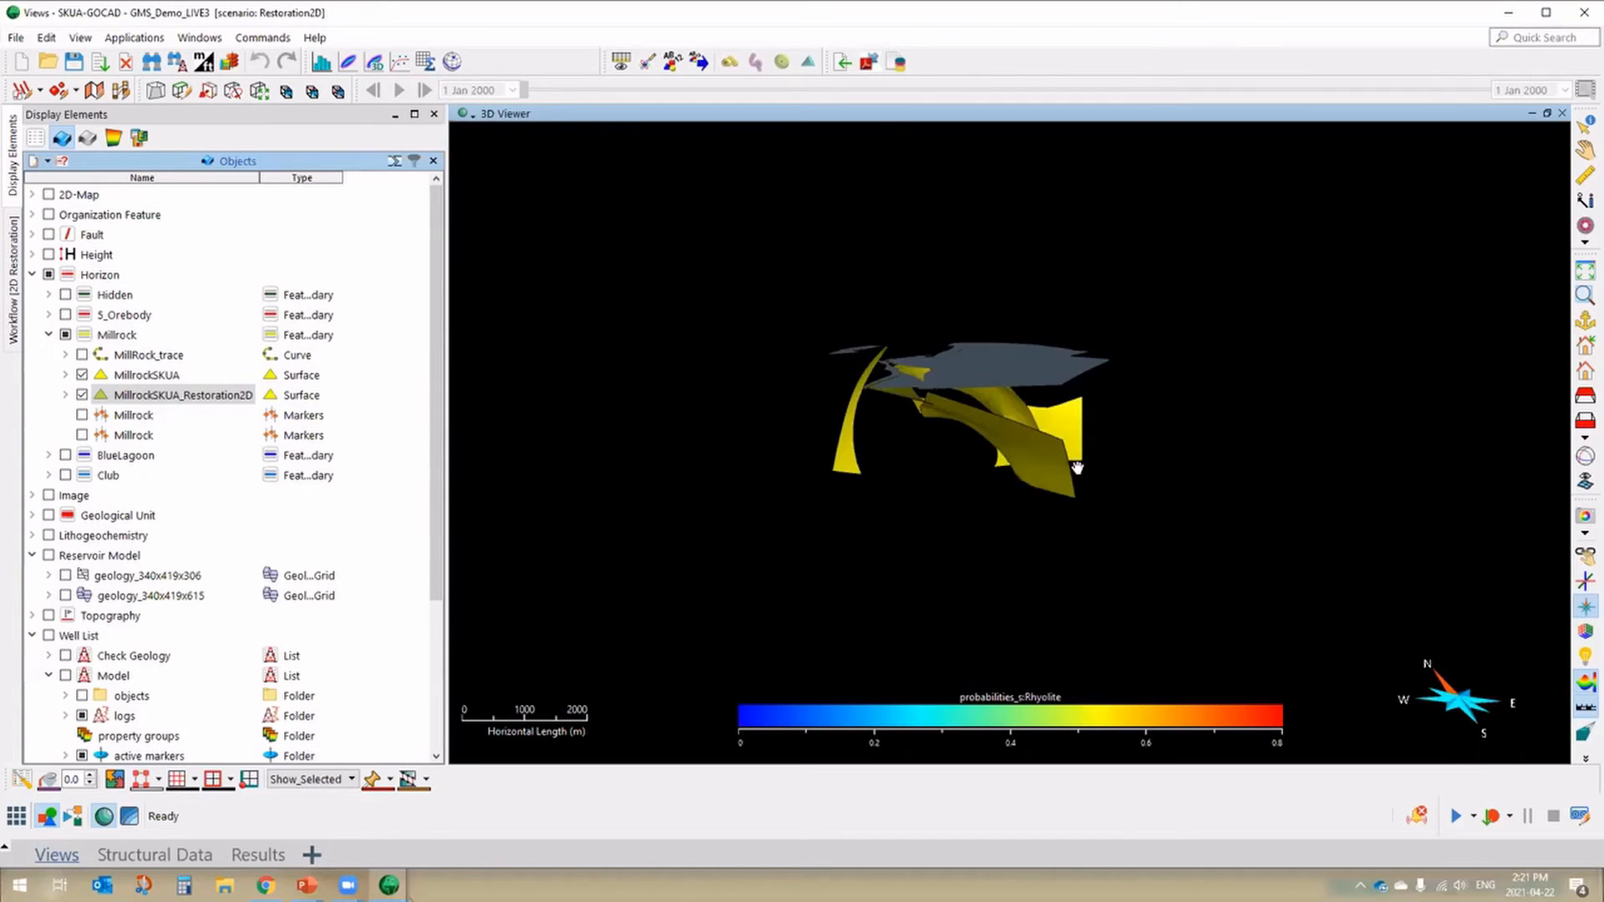
left_click_drag(1078, 467, 1135, 434)
scroll(1136, 433, "up", 3)
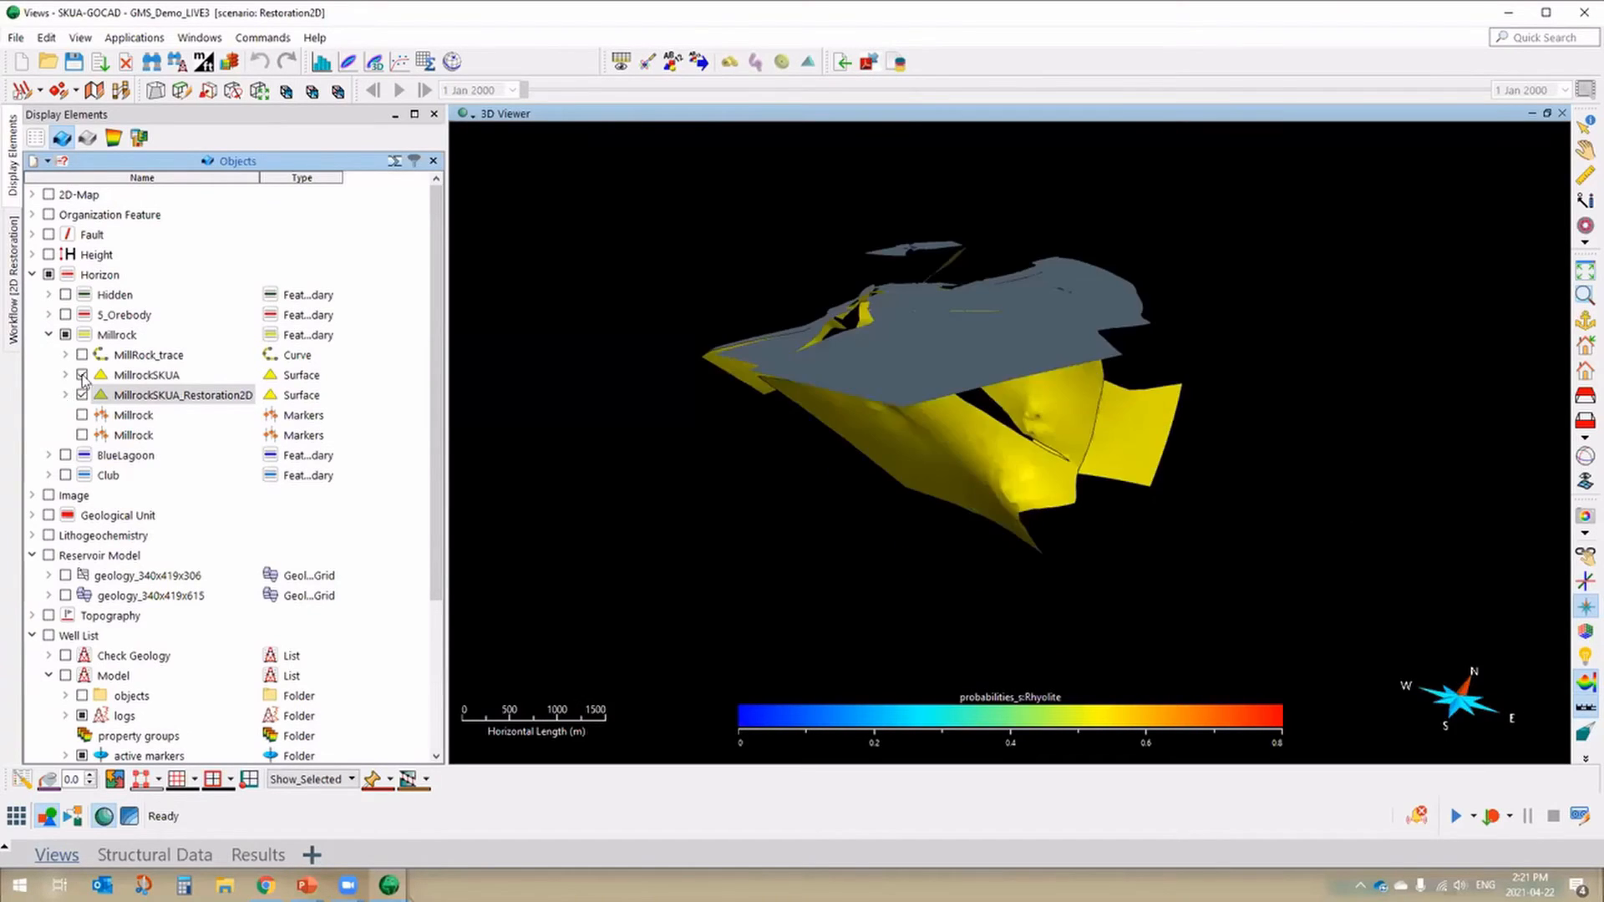
- Hide the MillrockSKUA_Restoration2D surface and display the Restoration2D_dilatation property on MillrockSKUA, examining it near the faults
left_click(81, 395)
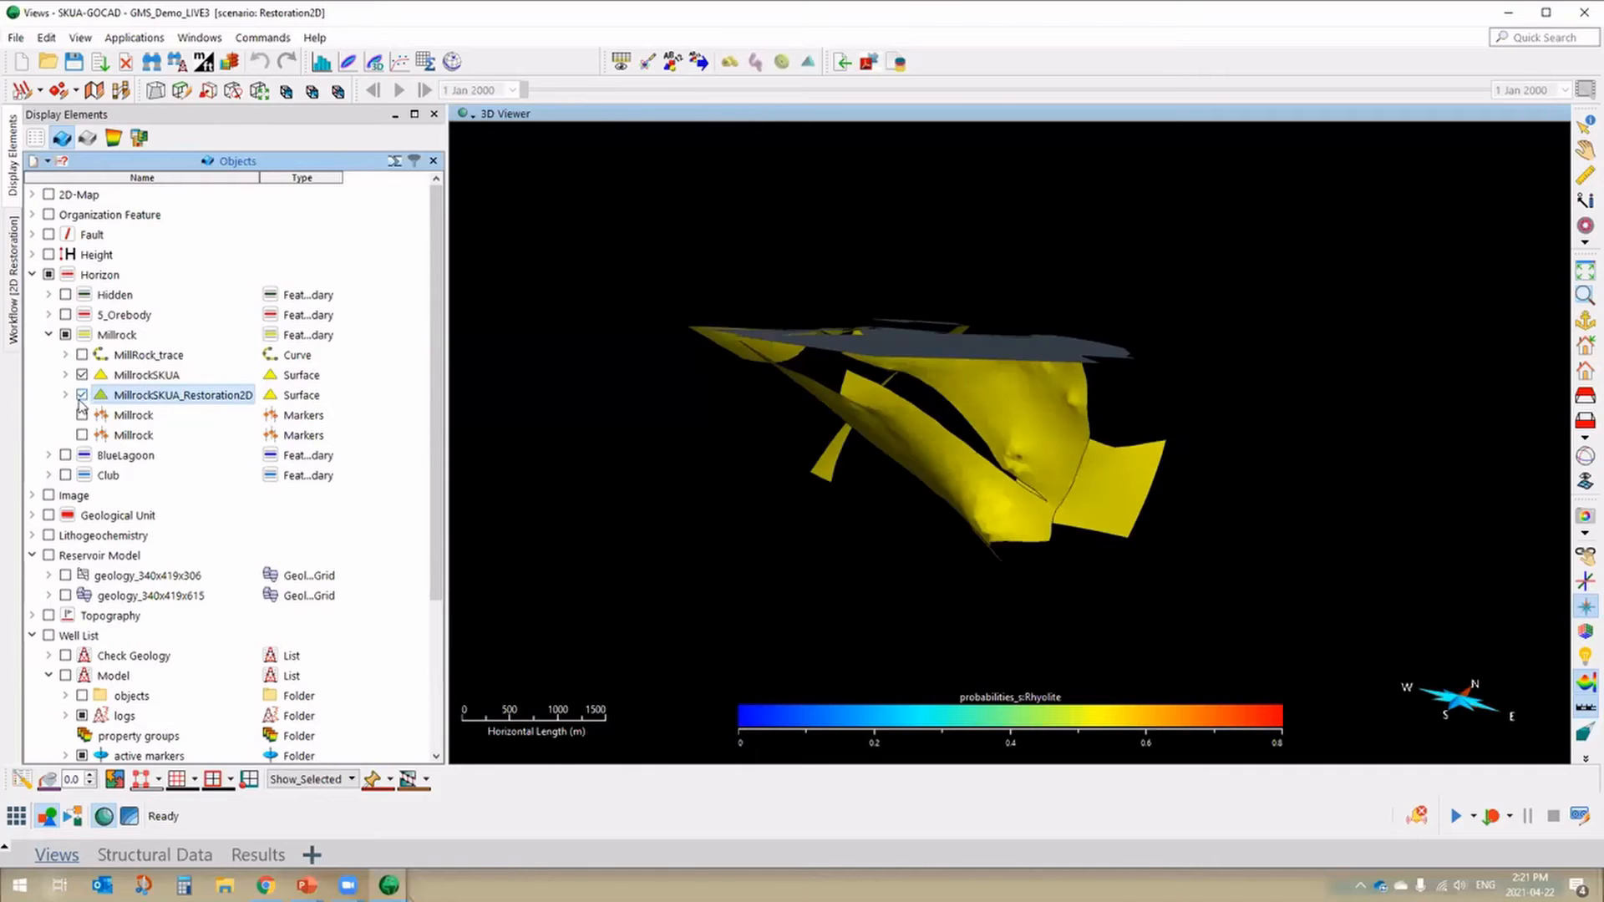
left_click(65, 375)
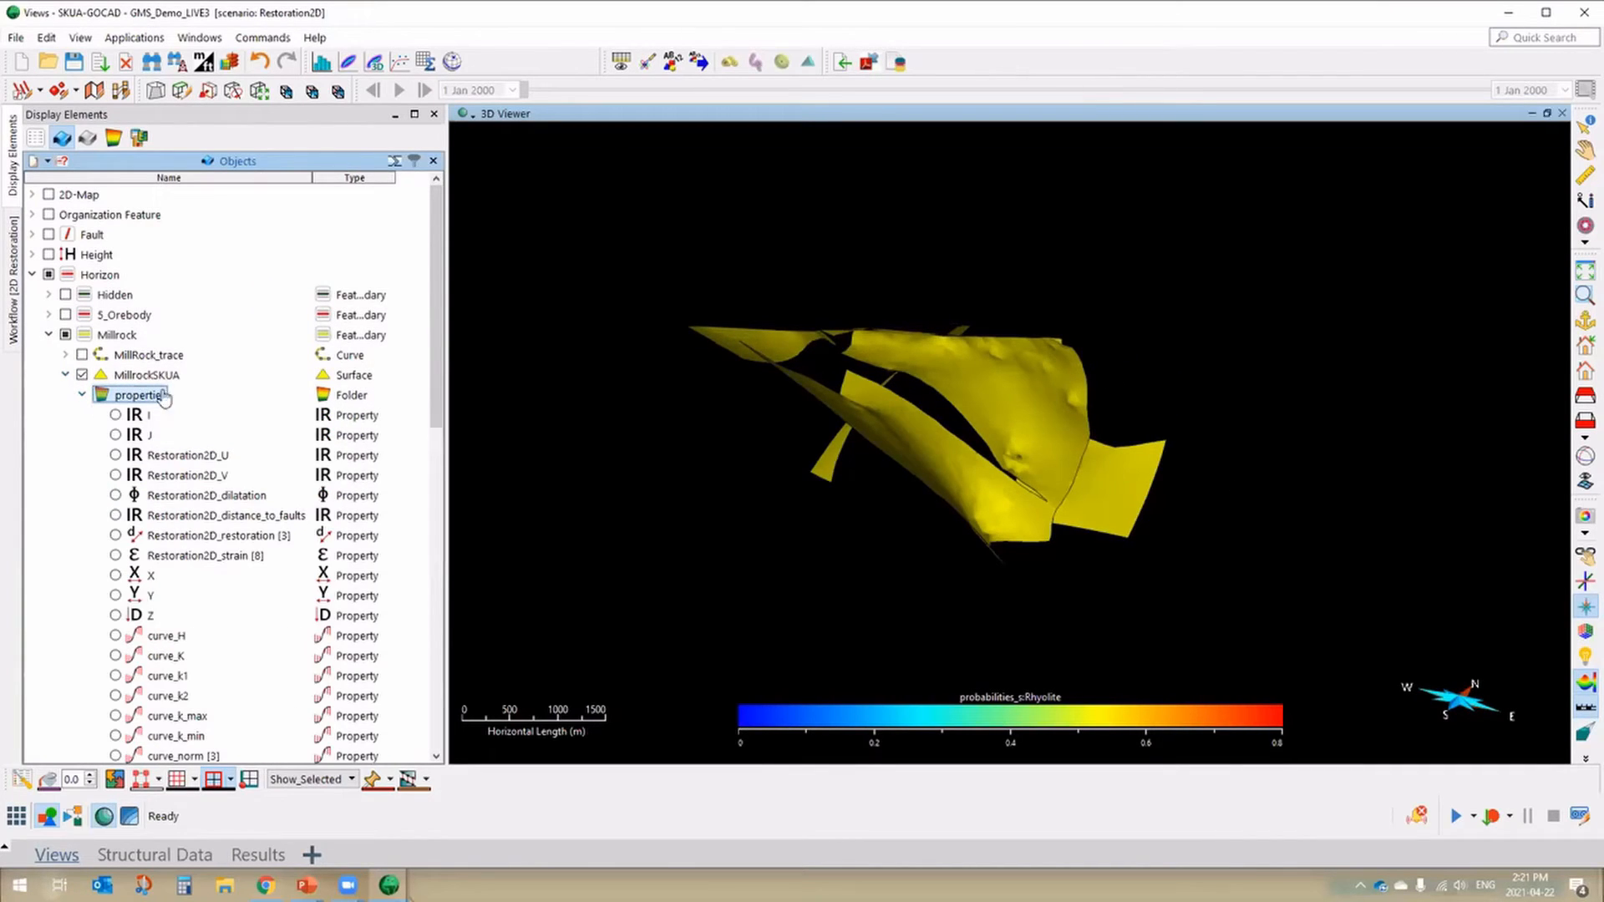
scroll(117, 445, "down", 1)
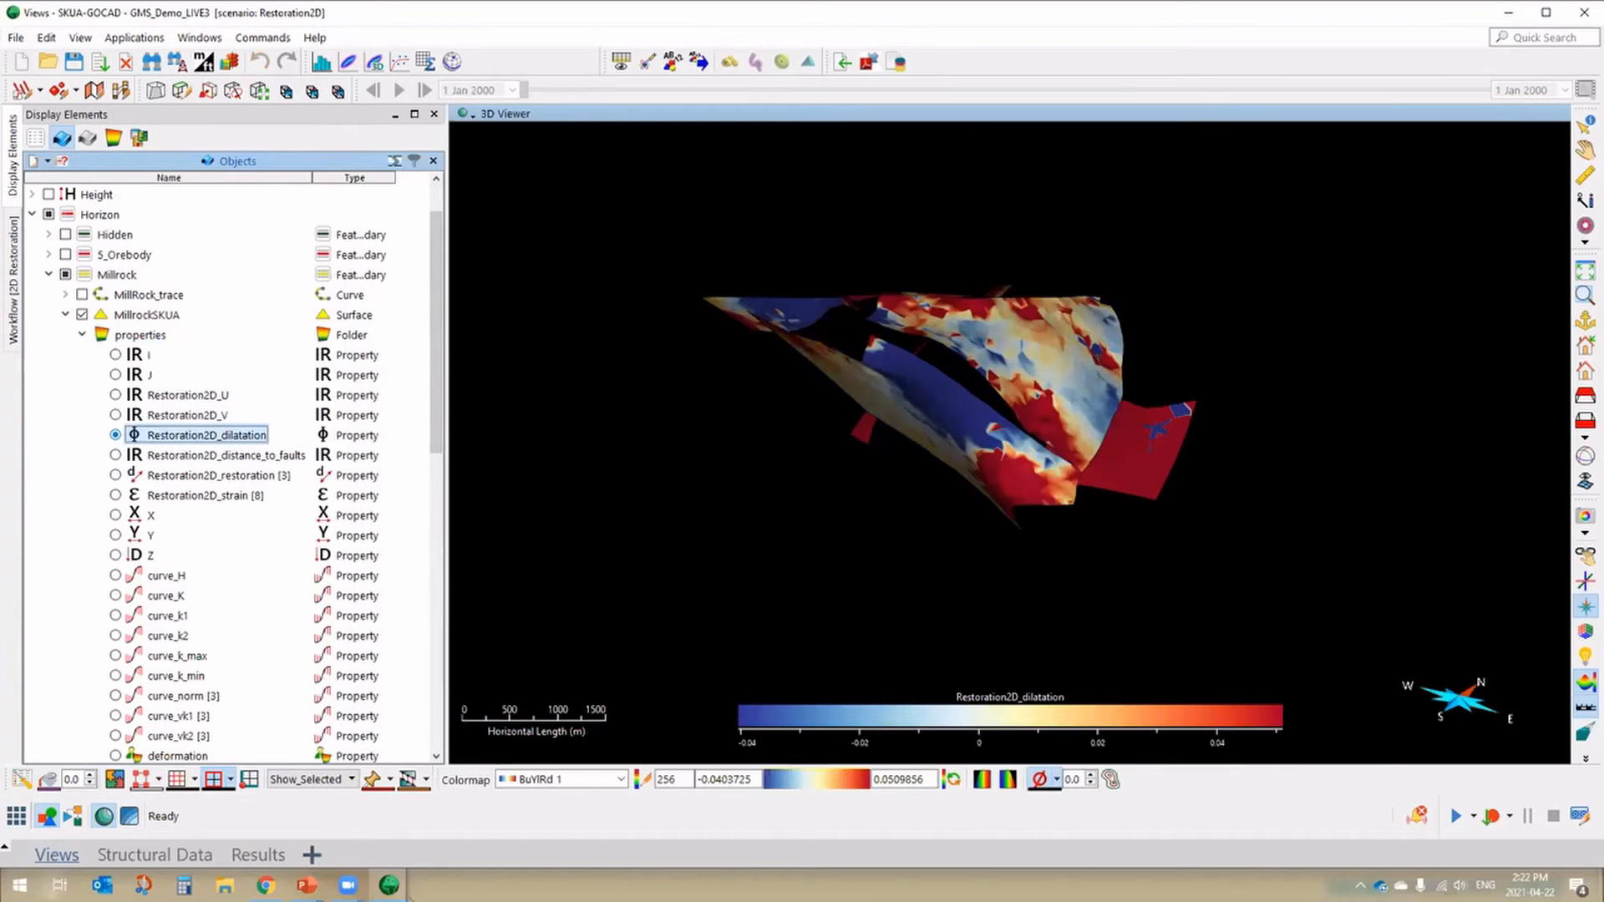
left_click_drag(994, 470, 1059, 483)
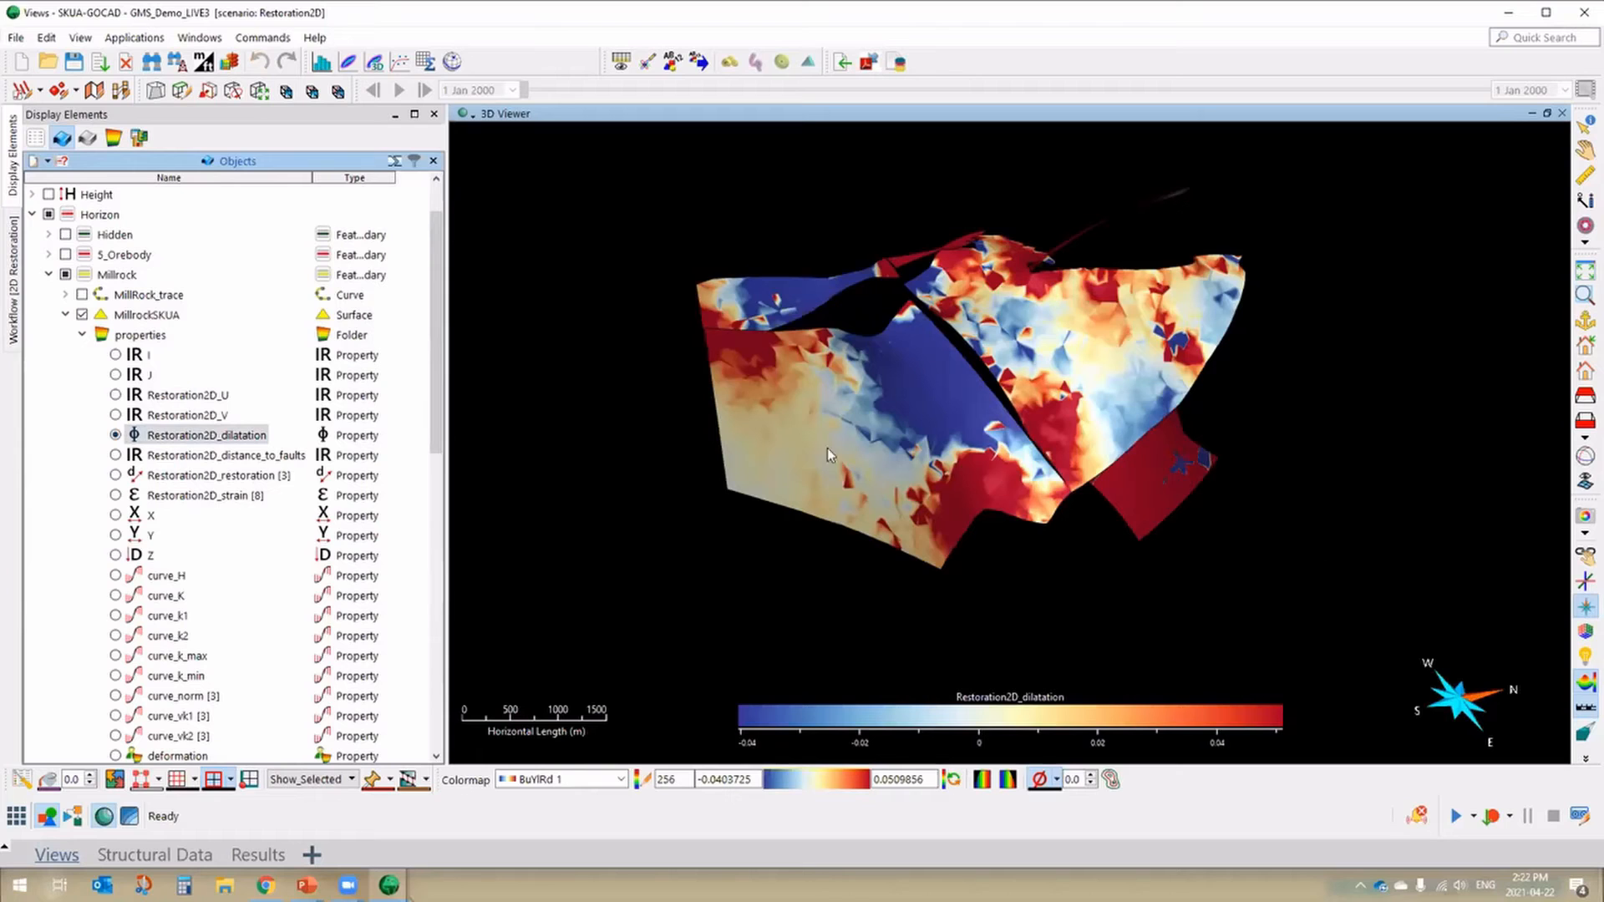
scroll(1096, 465, "up", 2)
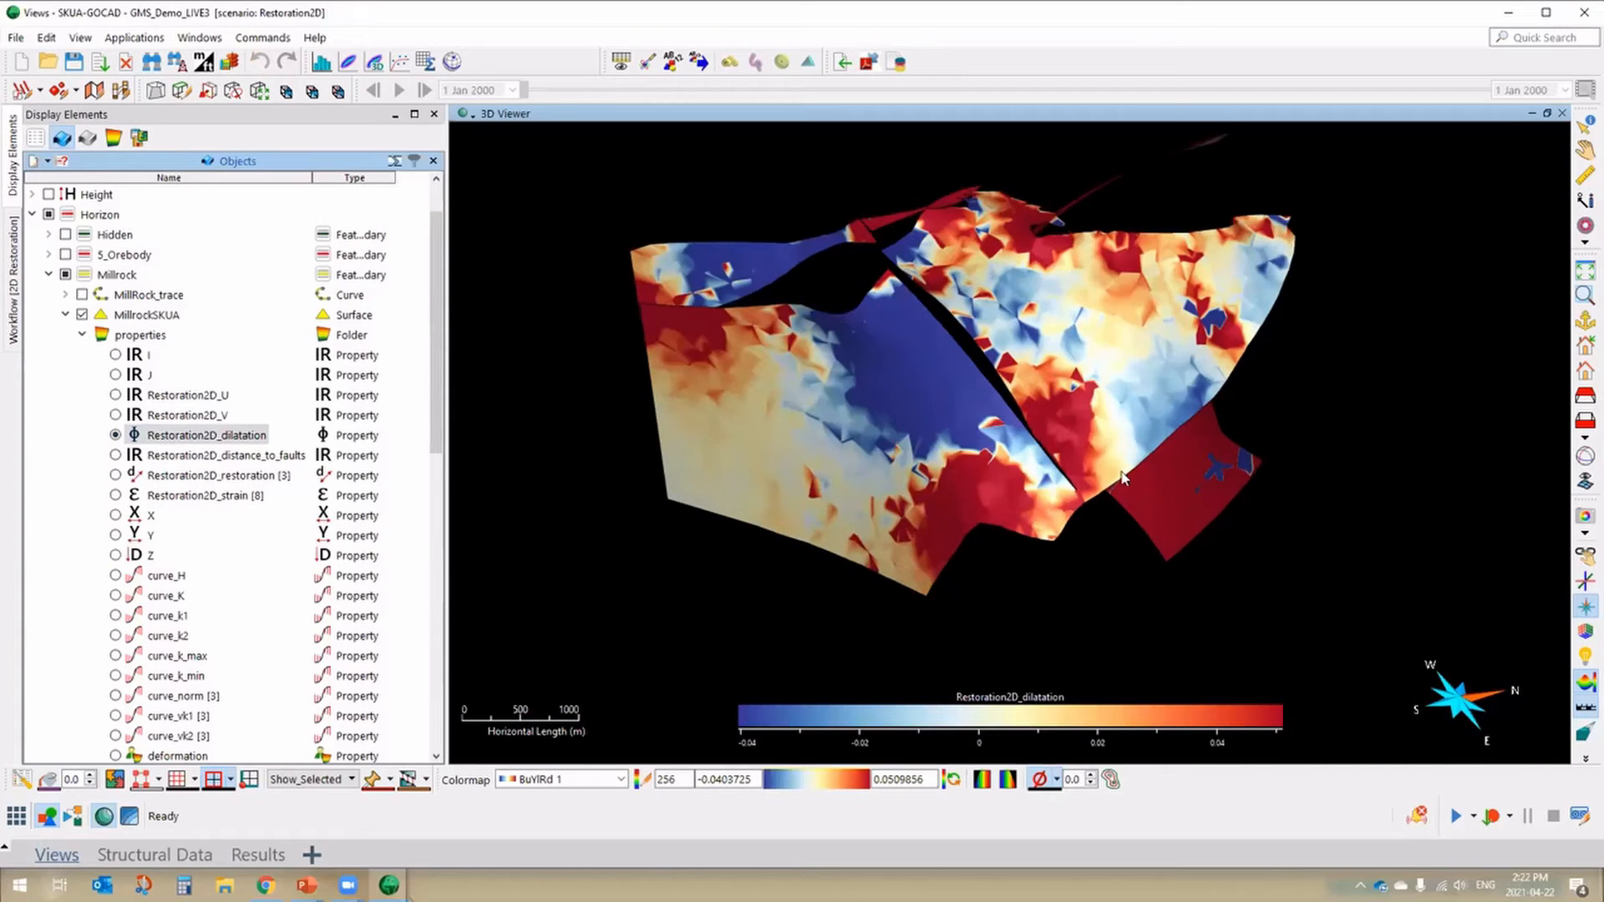
left_click_drag(1009, 454, 1125, 448)
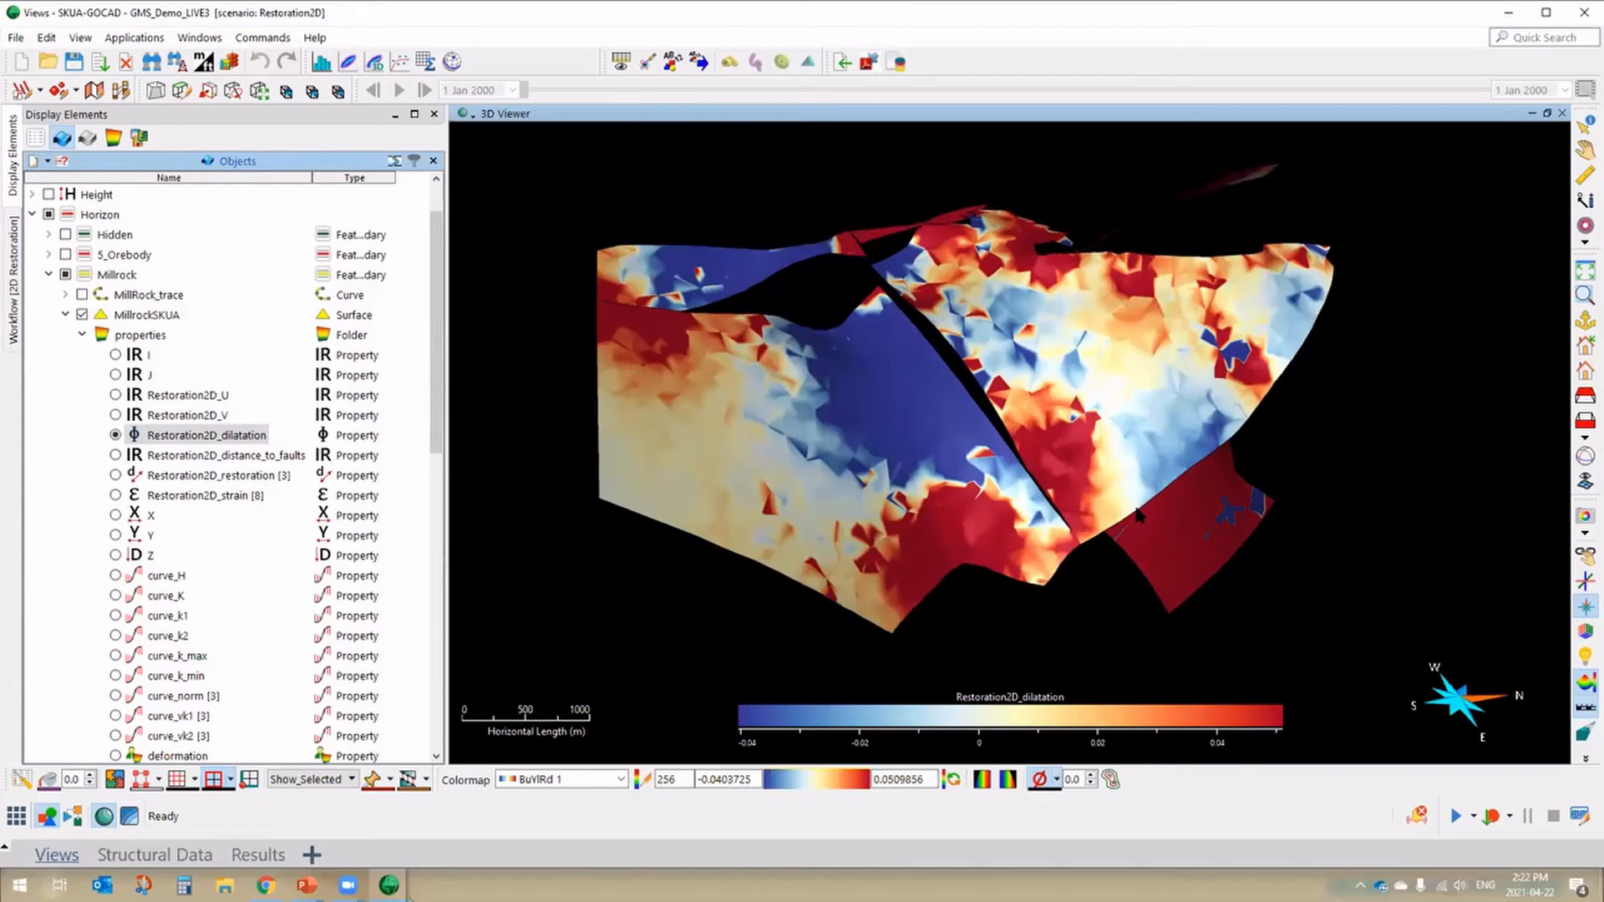
left_click_drag(1138, 513, 1192, 472)
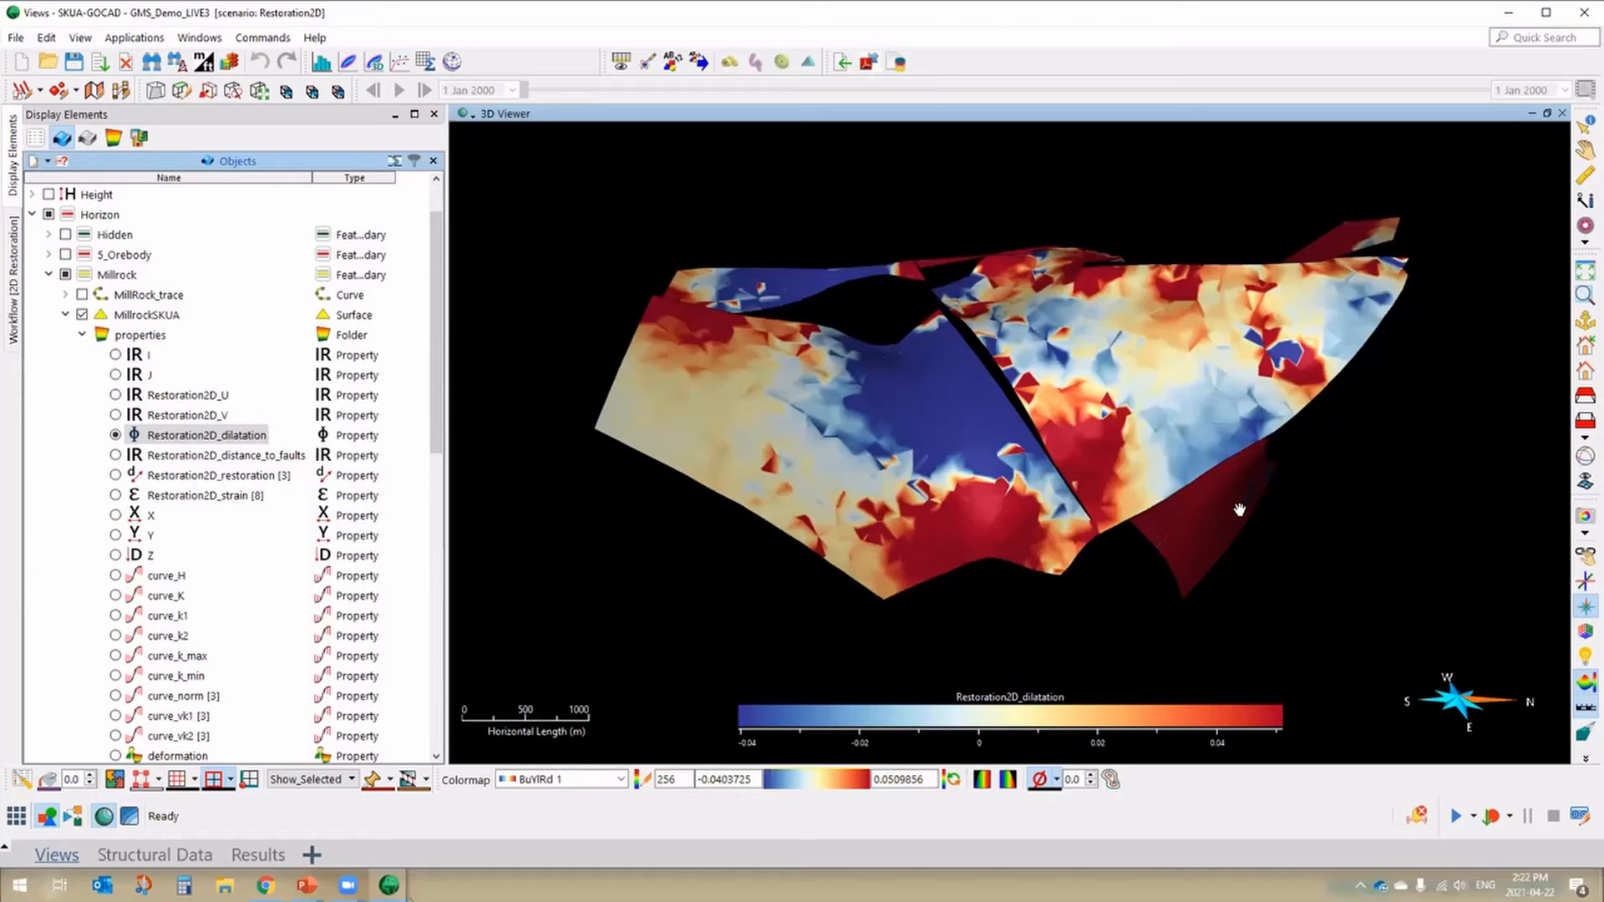
left_click_drag(1209, 526, 1144, 546)
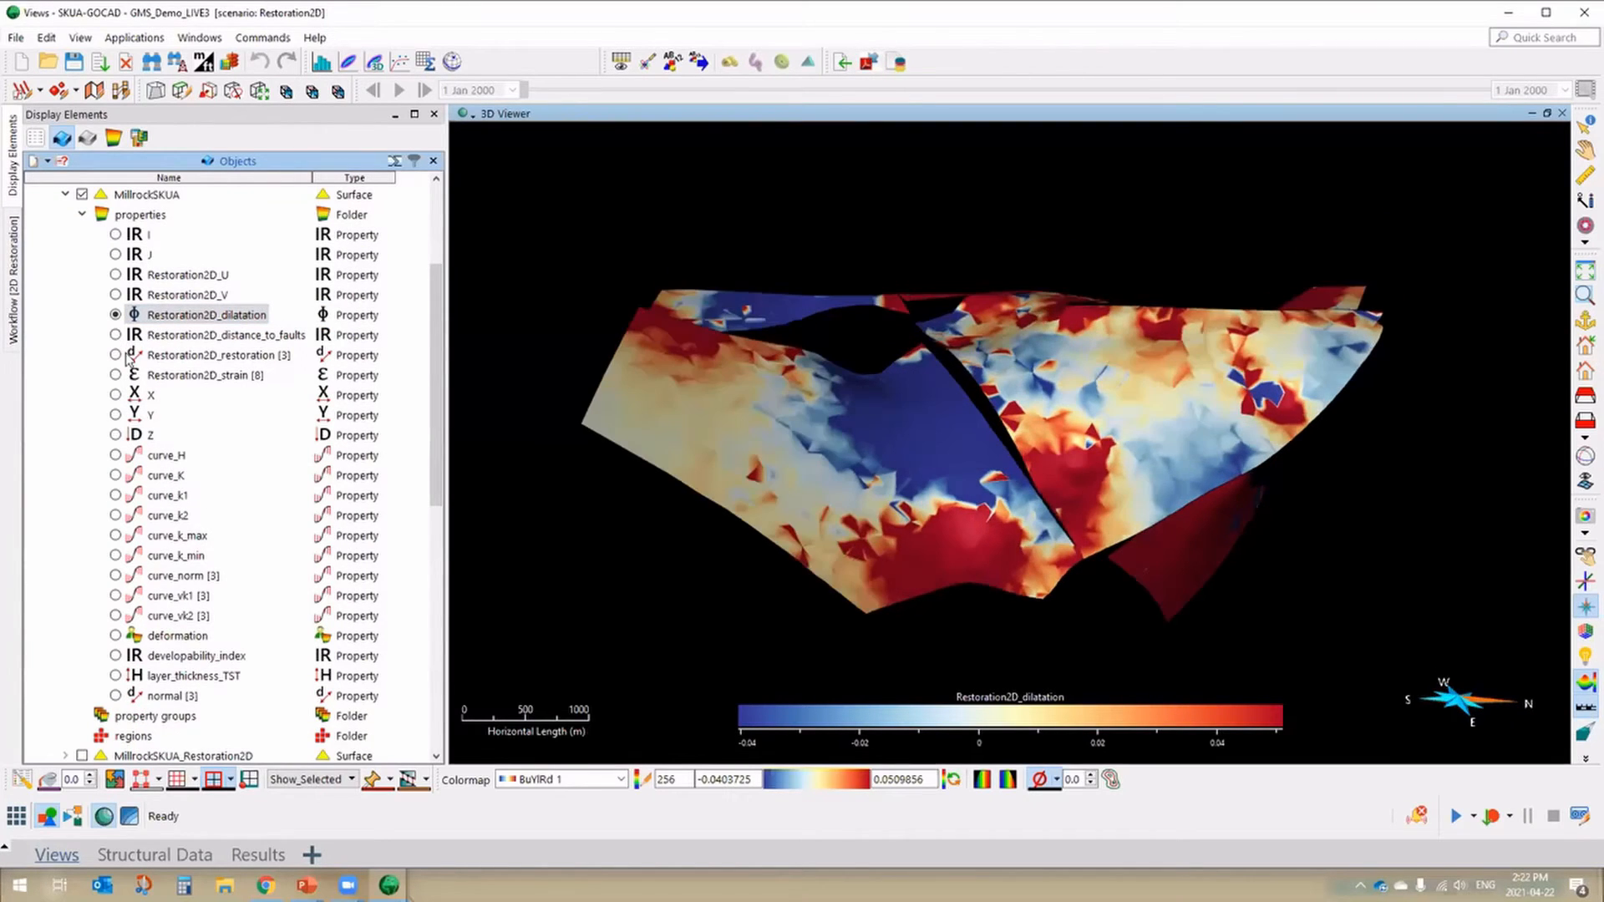
- Step through the MillrockSKUA surface's properties from Restoration2D_distance_to_faults to Restoration2D_strain, displaying the strain on the surface
key("Down")
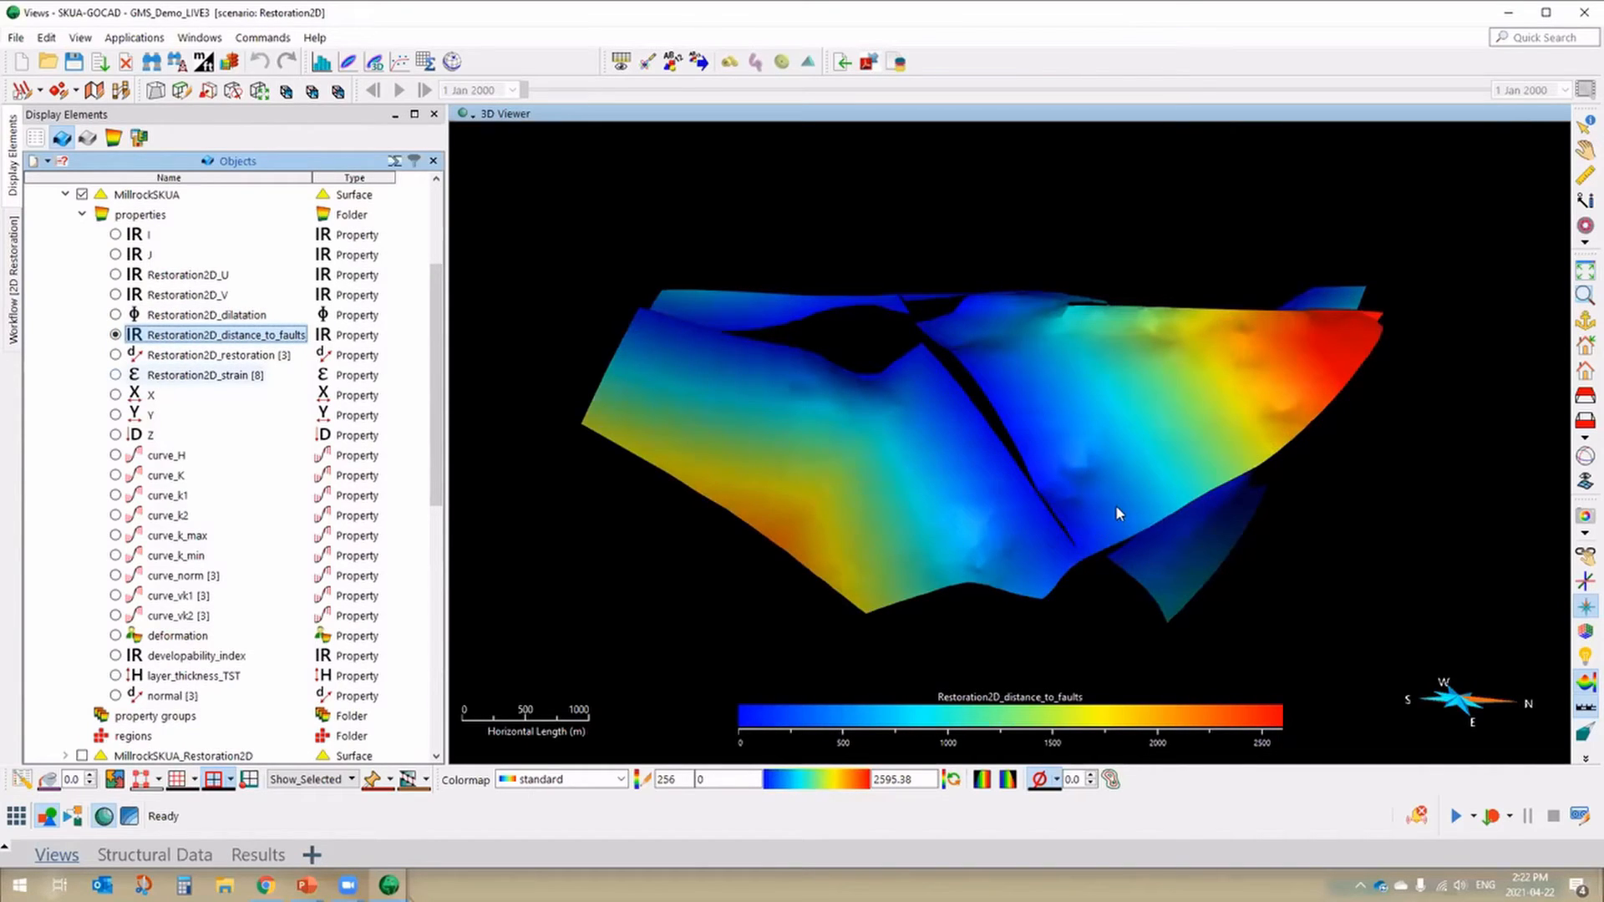
key("Down")
key("Down")
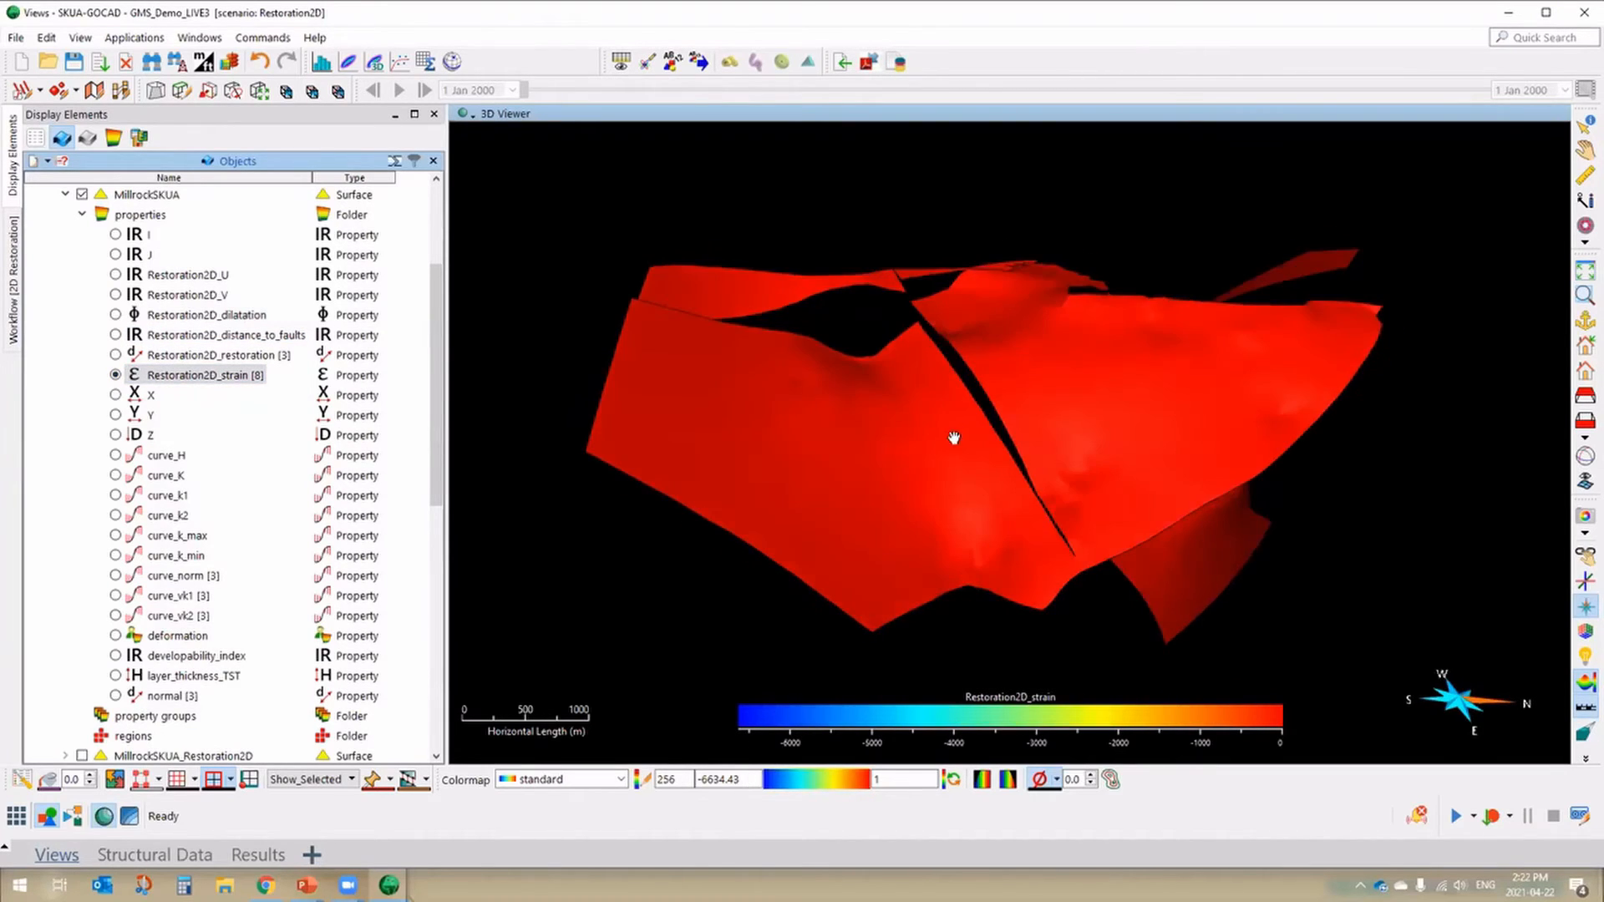
- Set the minimum of the Restoration2D_strain colour scale to 0 and view the strain on MillrockSKUA from another angle
type("0")
key("Return")
left_click_drag(1296, 544, 526, 411)
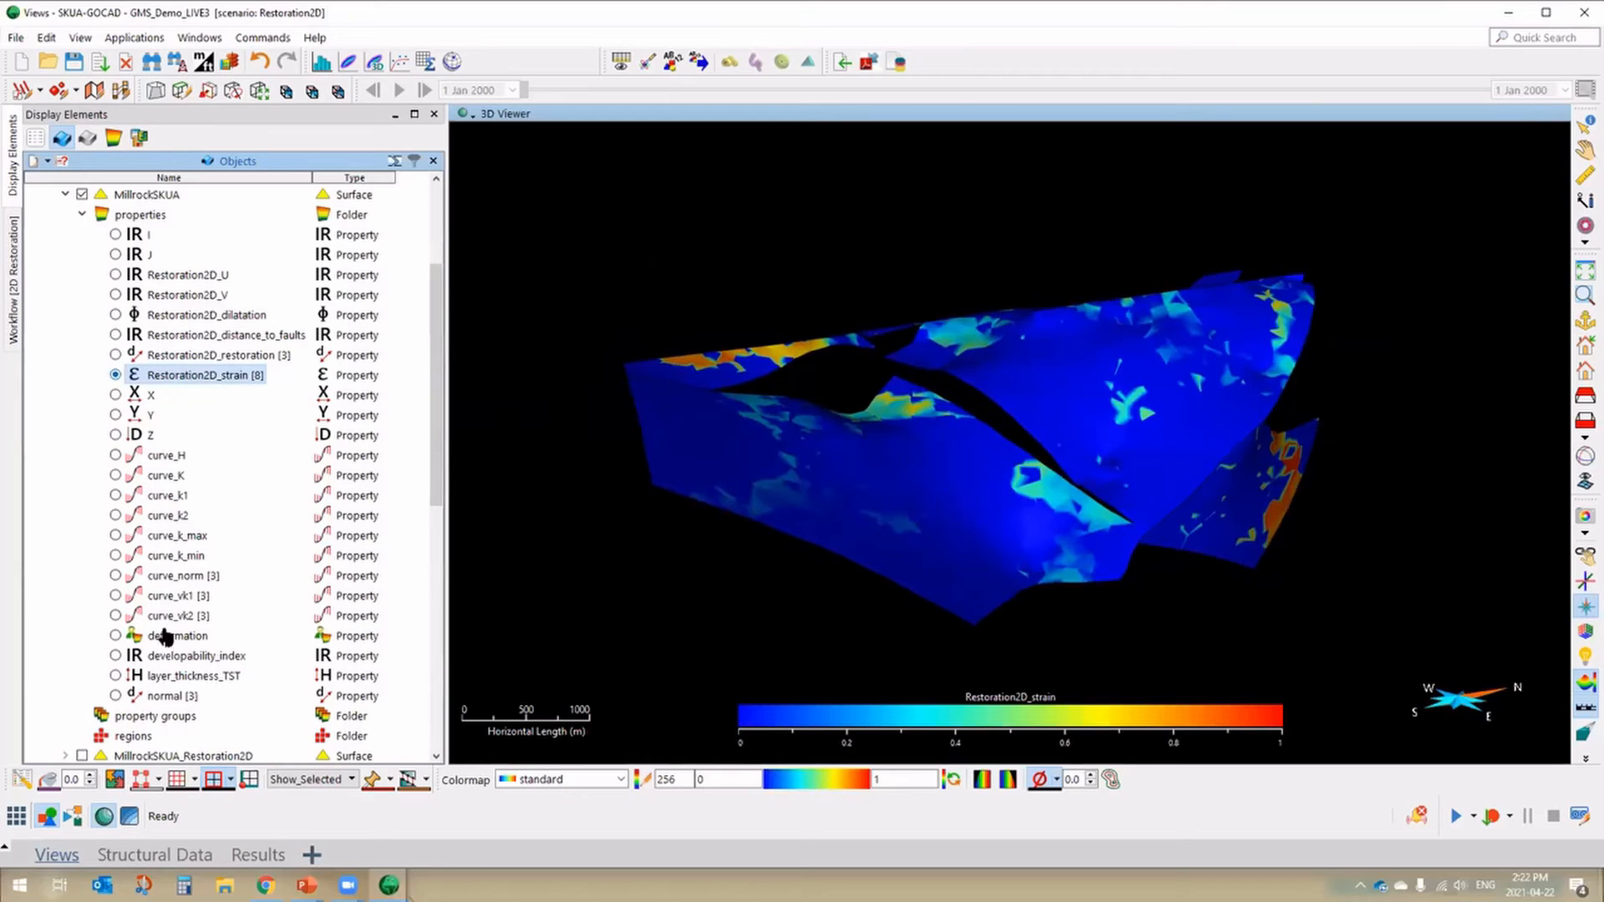
- Display the curve_H, curve_K and deformation properties on MillrockSKUA one after another and examine the deformation across the surface
left_click(115, 455)
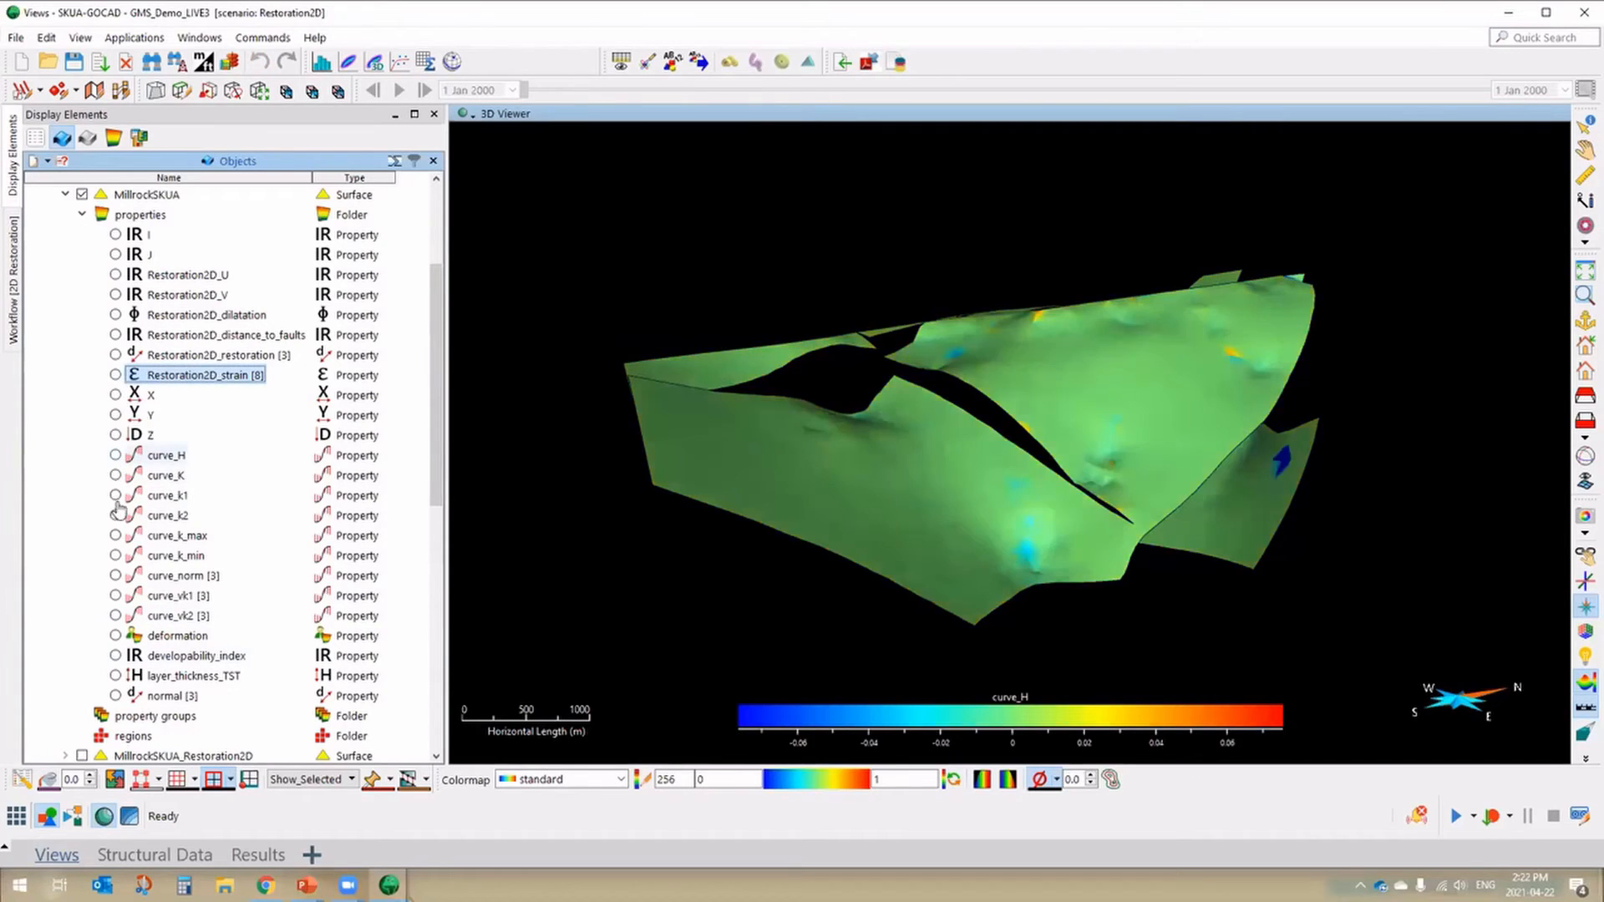
left_click(115, 475)
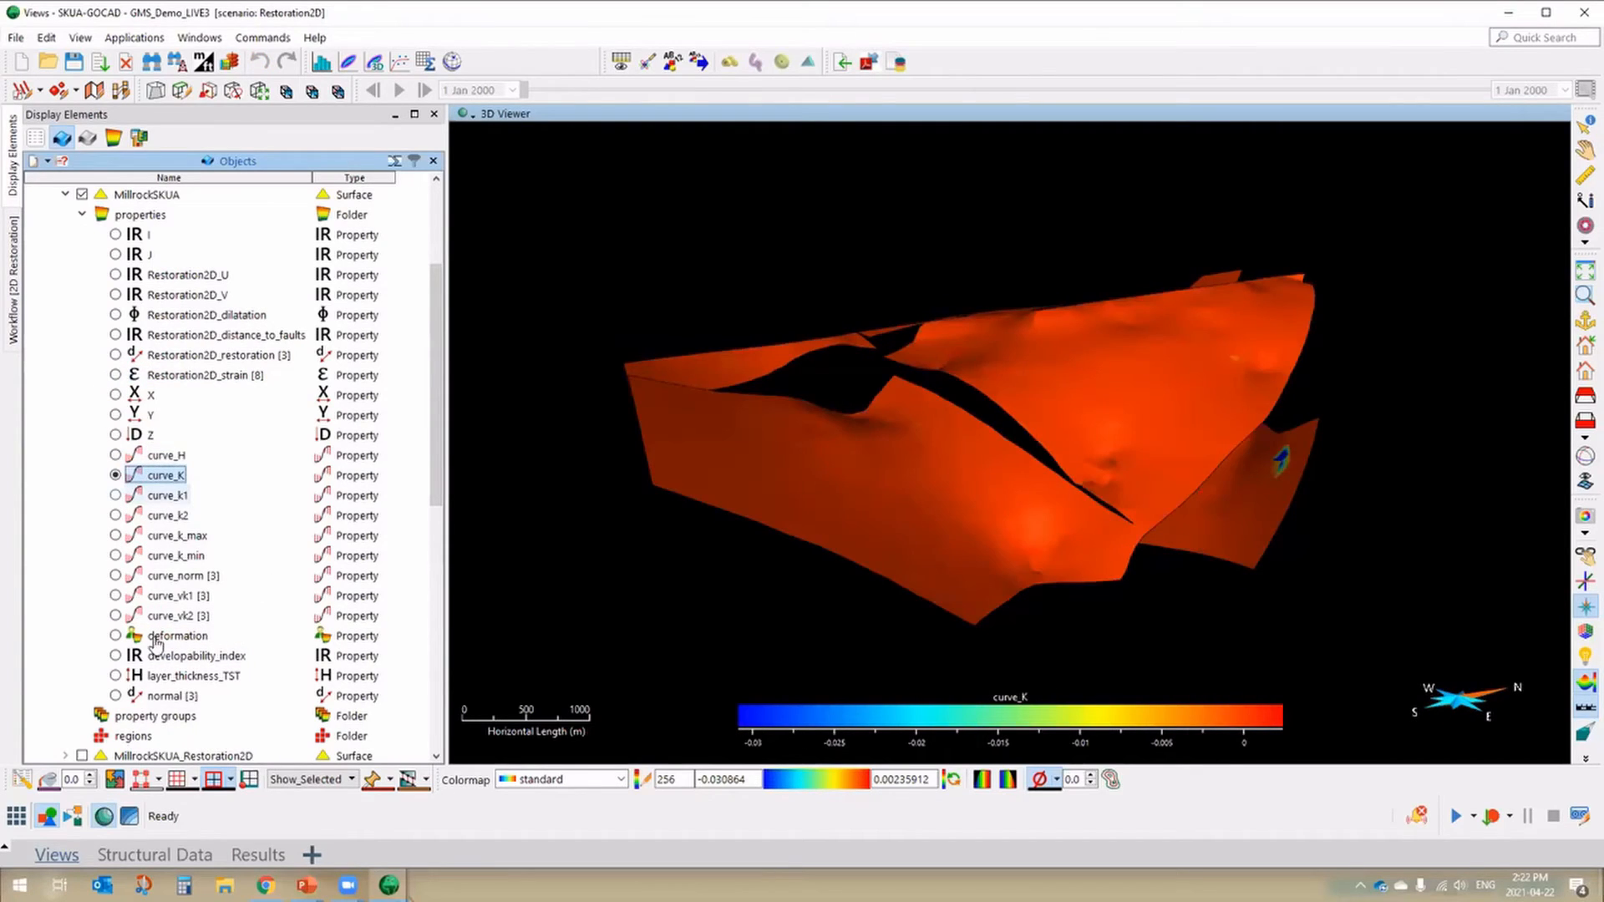
left_click(115, 636)
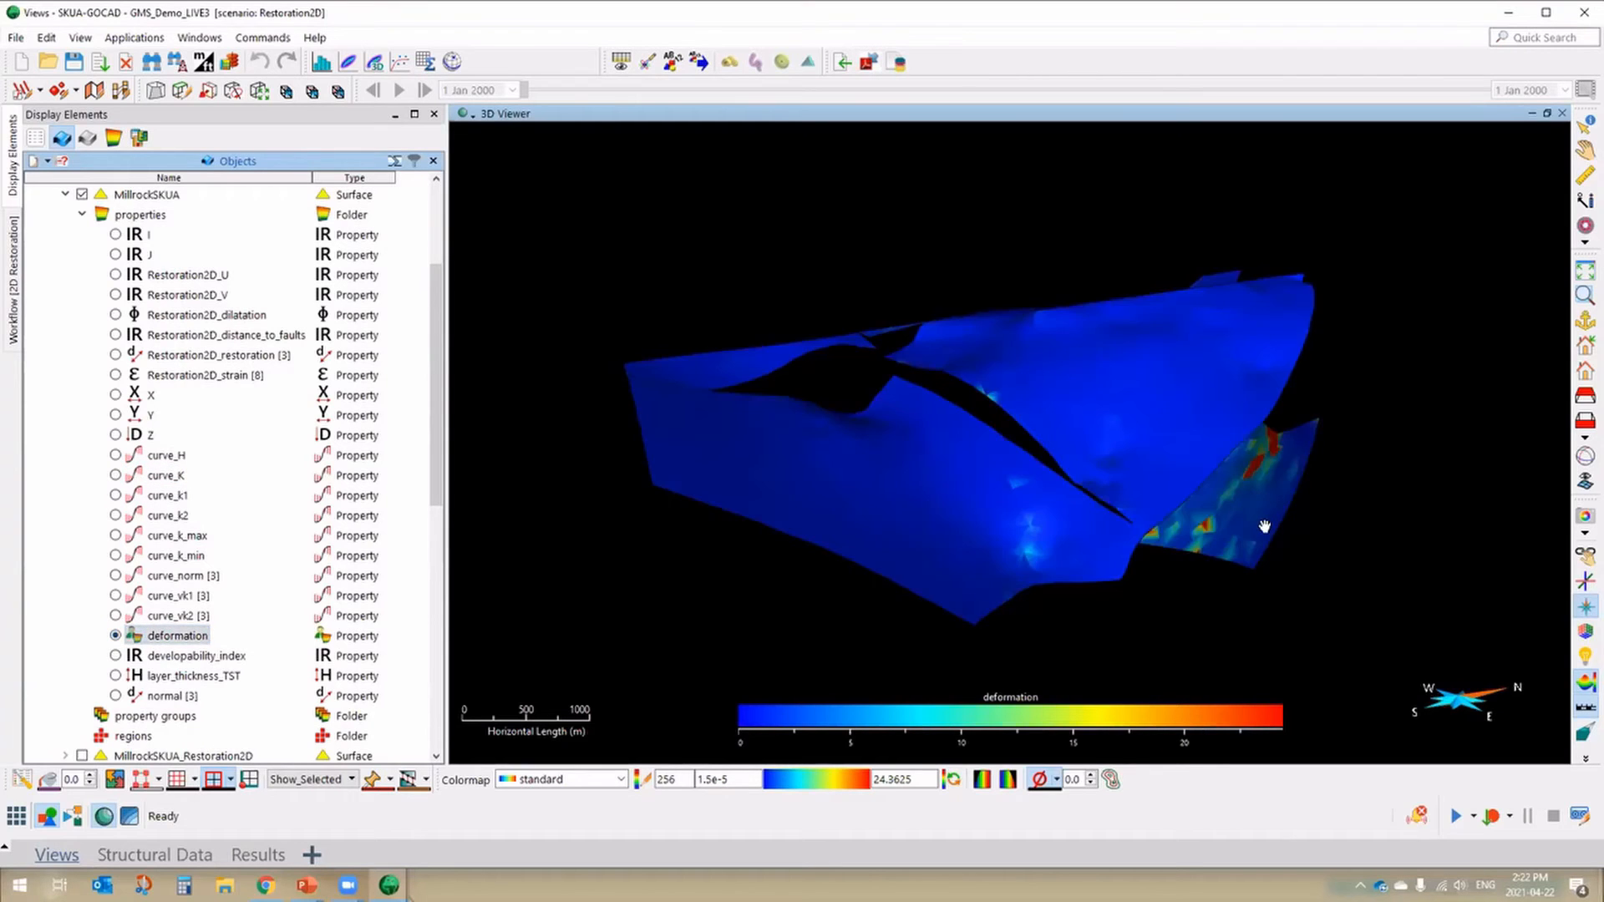
left_click_drag(917, 499, 1189, 494)
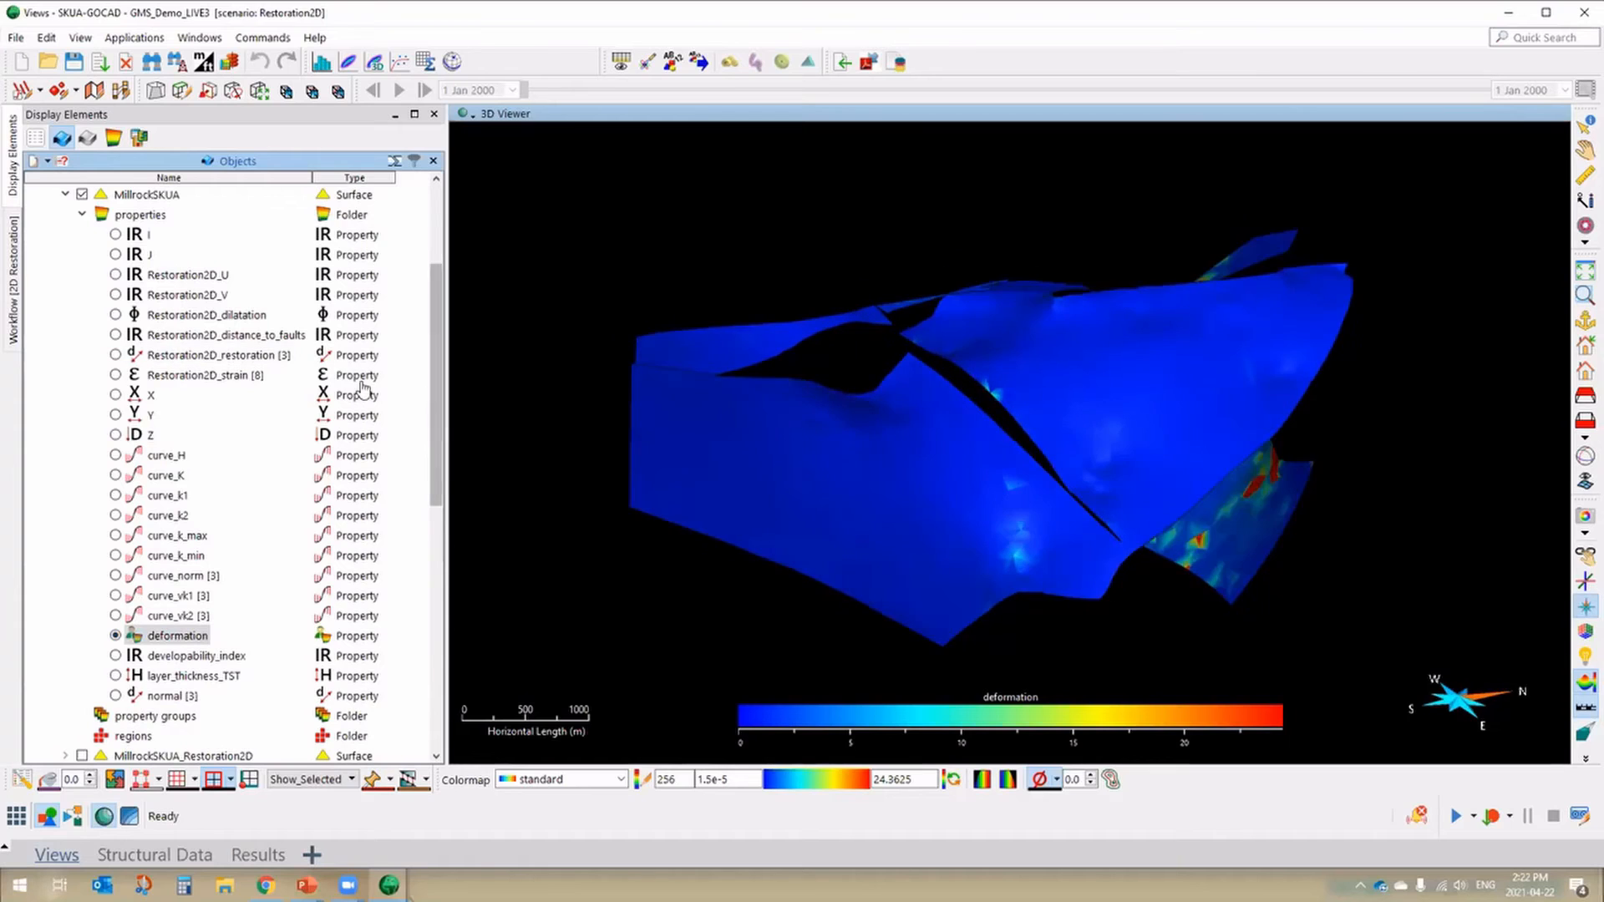
- Display layer_thickness_TST on the MillrockSKUA surface and show HiddenSKUA with it, comparing the two horizons from several angles
scroll(275, 376, "up", 1)
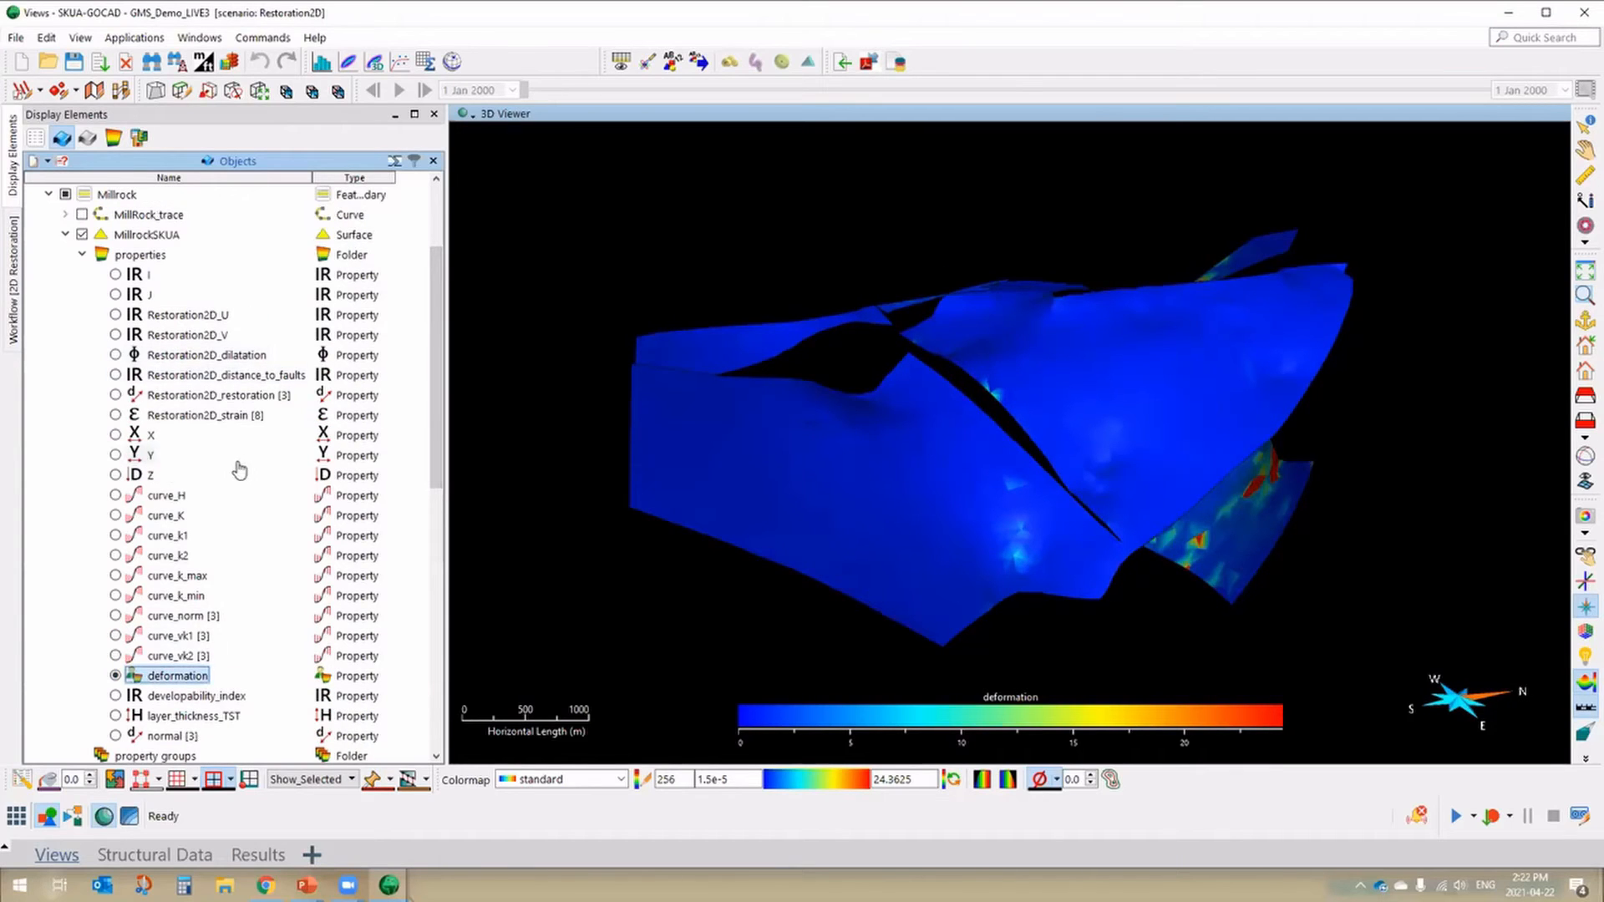
scroll(142, 251, "down", 1)
scroll(67, 280, "up", 1)
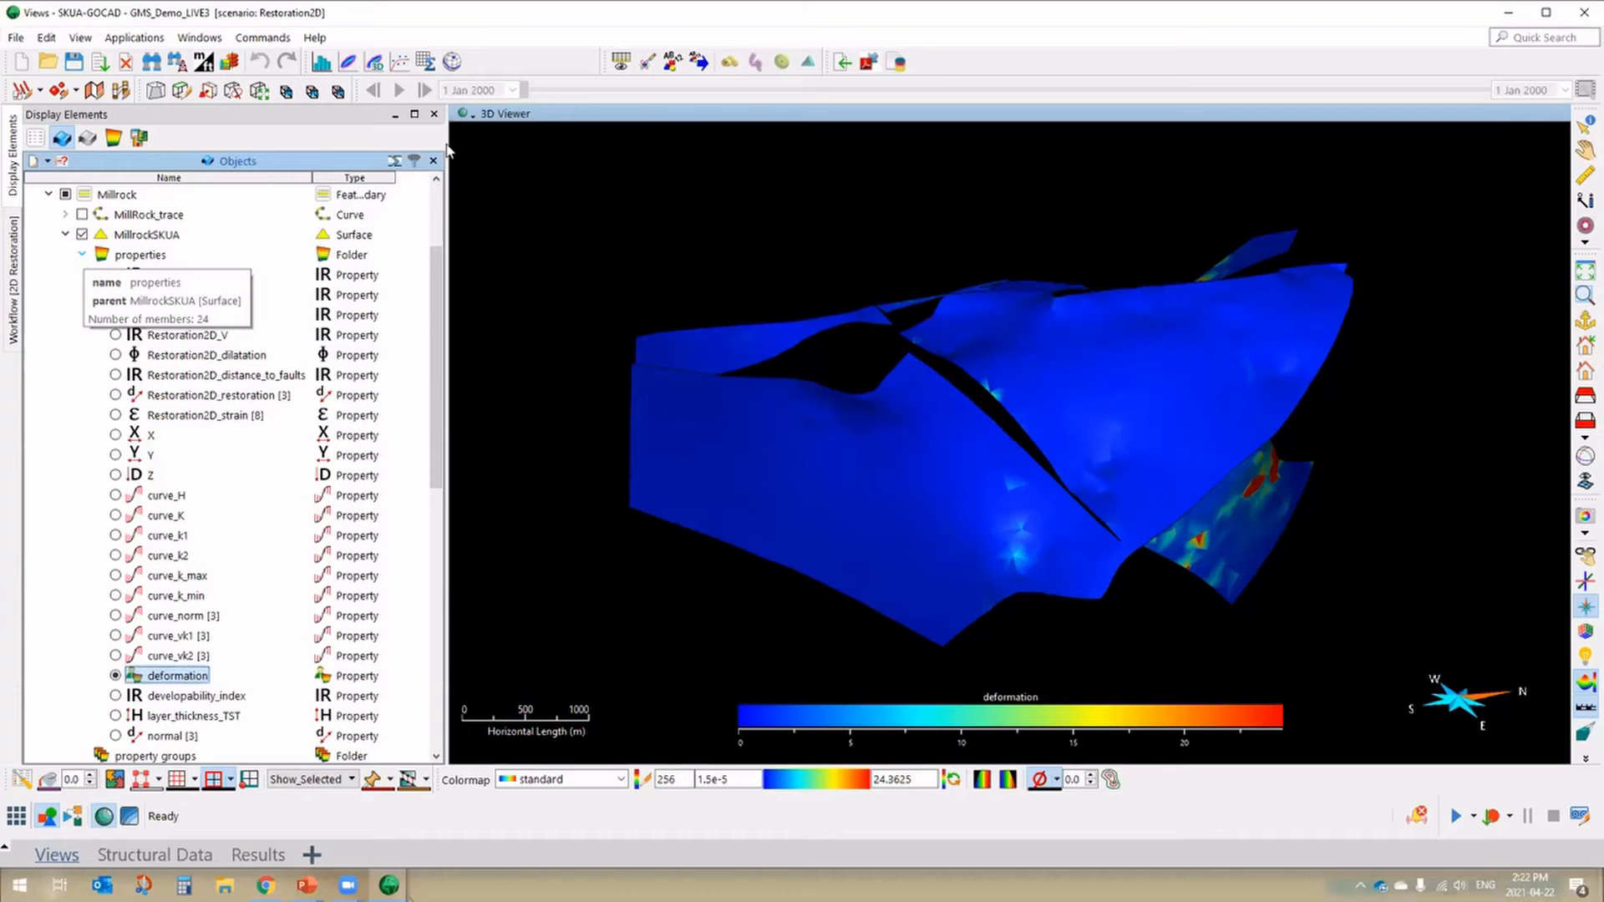
left_click(80, 254)
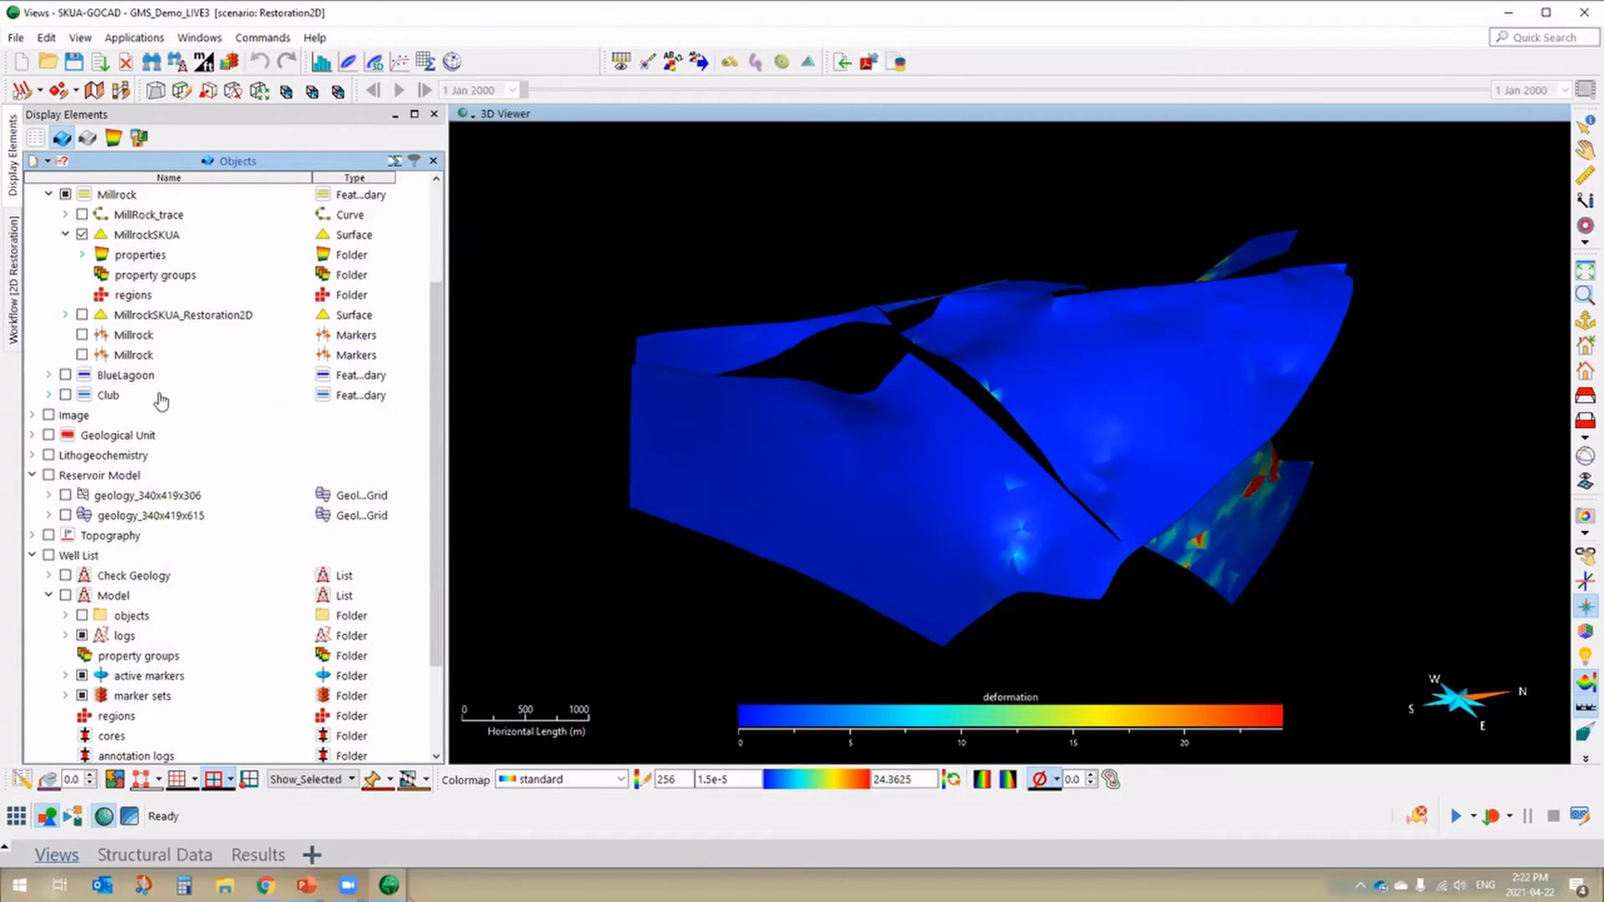
scroll(177, 406, "down", 1)
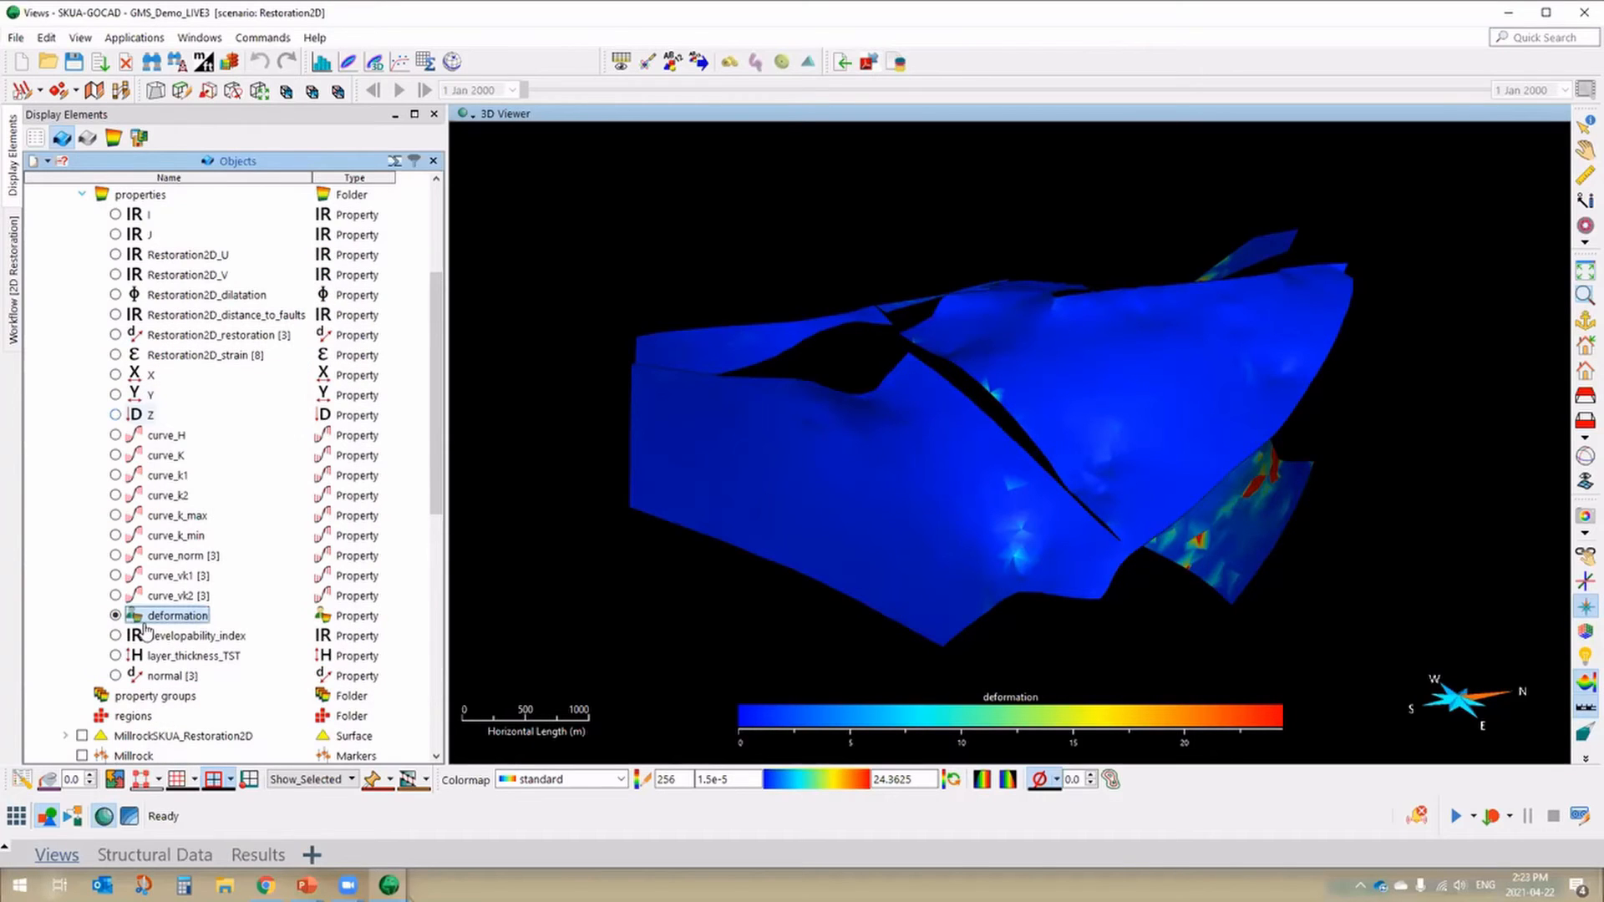
scroll(64, 295, "up", 2)
left_click(66, 255)
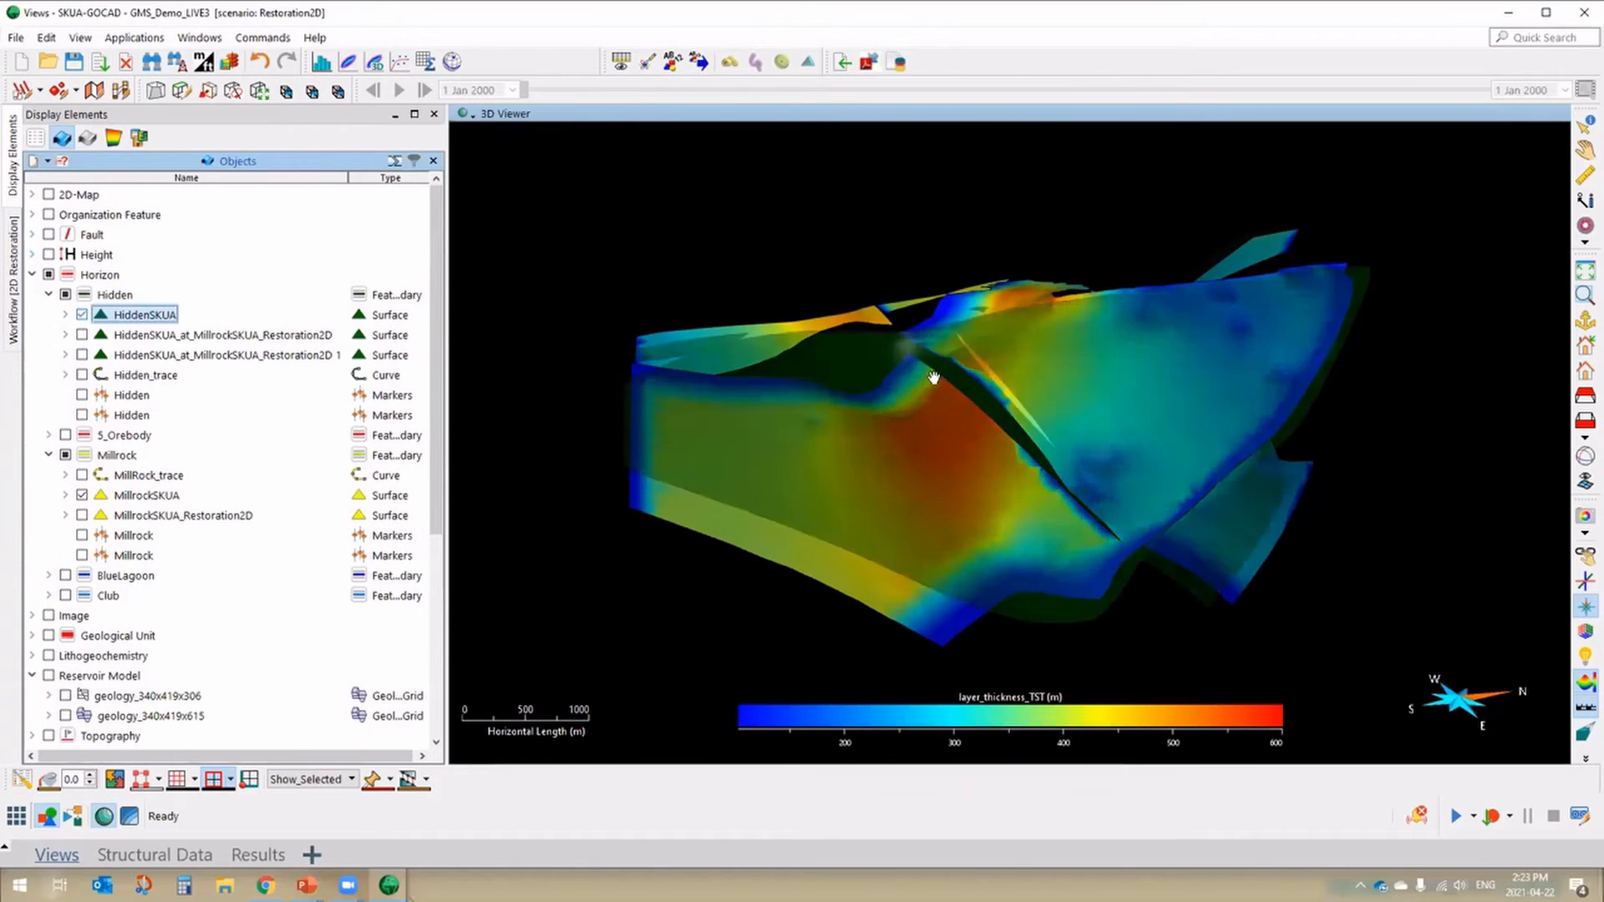
left_click_drag(933, 377, 945, 413)
left_click_drag(1005, 537, 1049, 550)
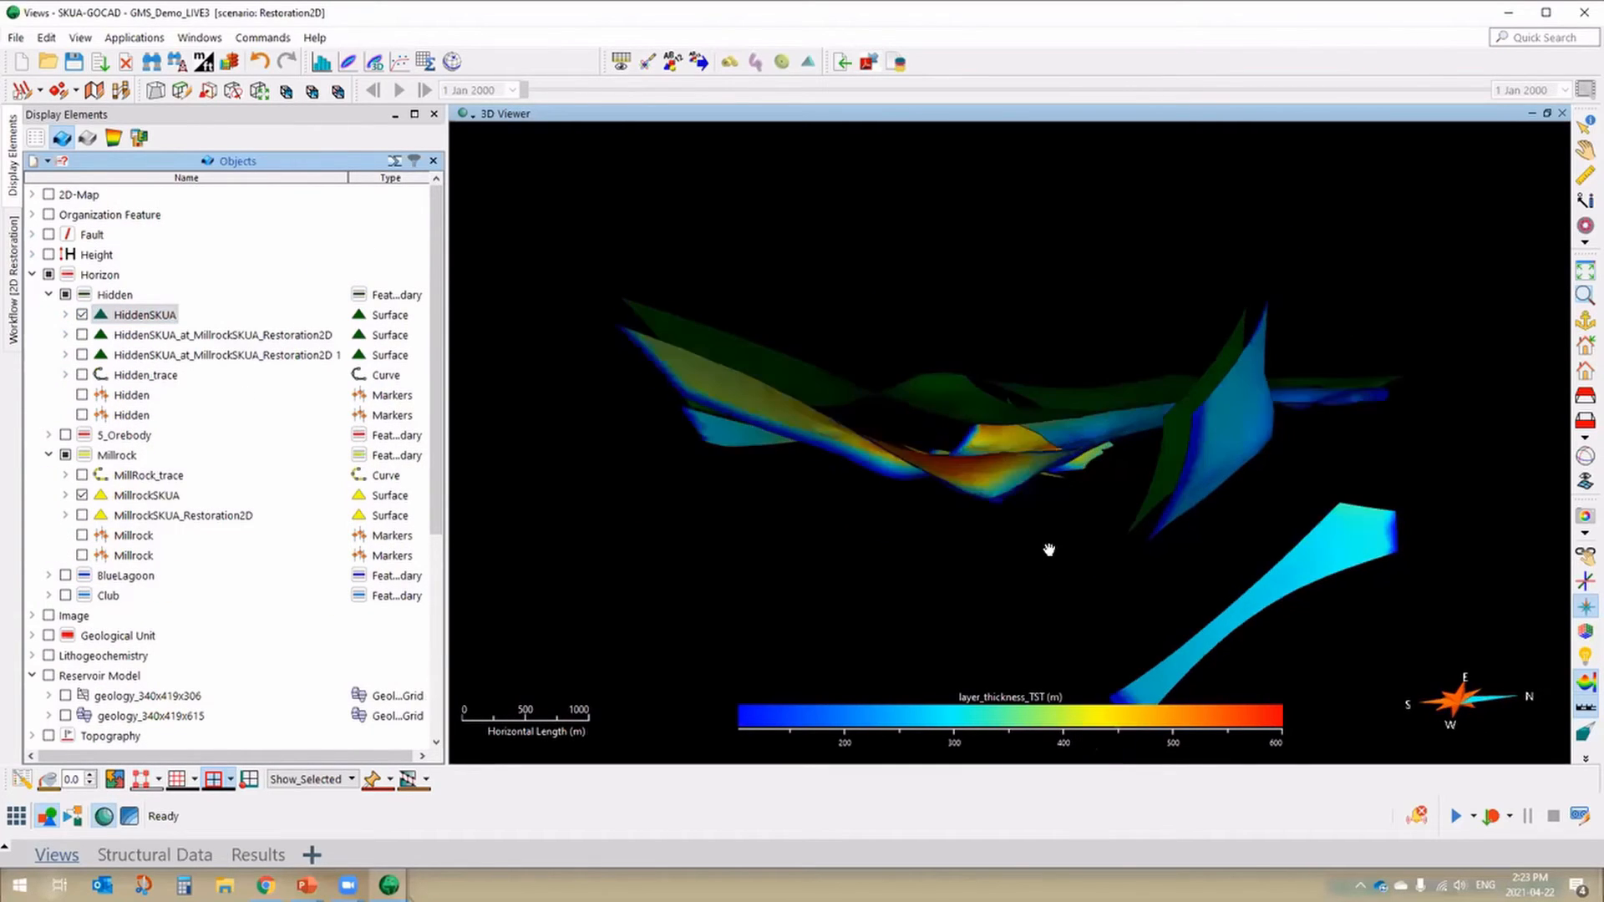
left_click_drag(1173, 545, 1003, 534)
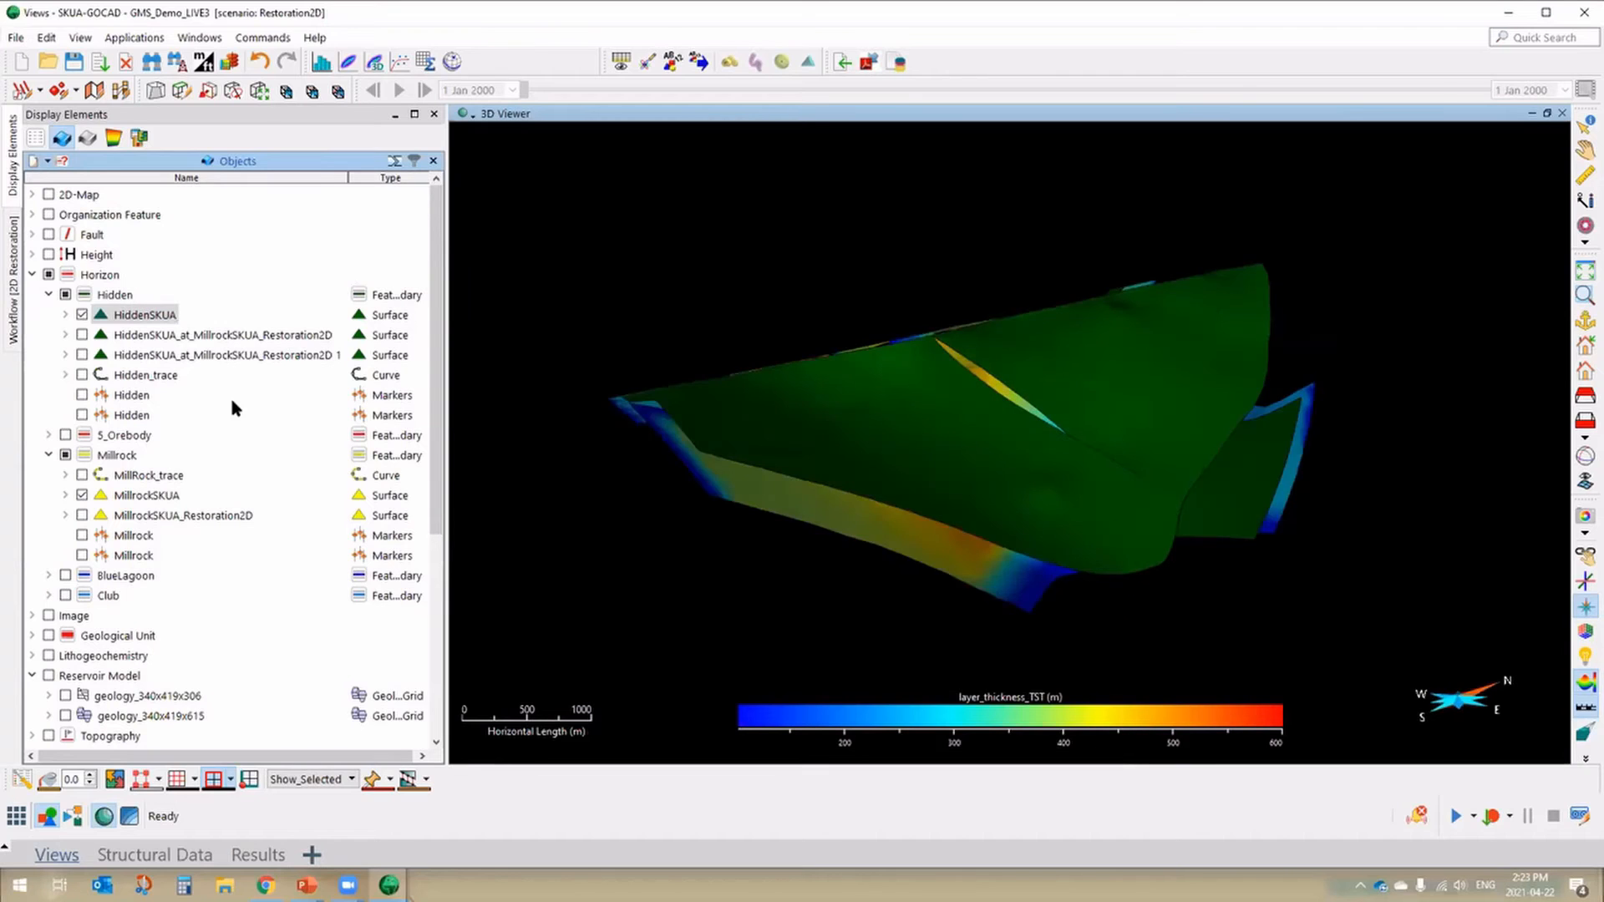
- Hide the HiddenSKUA surface and examine the layer_thickness_TST variations on MillrockSKUA on both sides of the fault
left_click(82, 495)
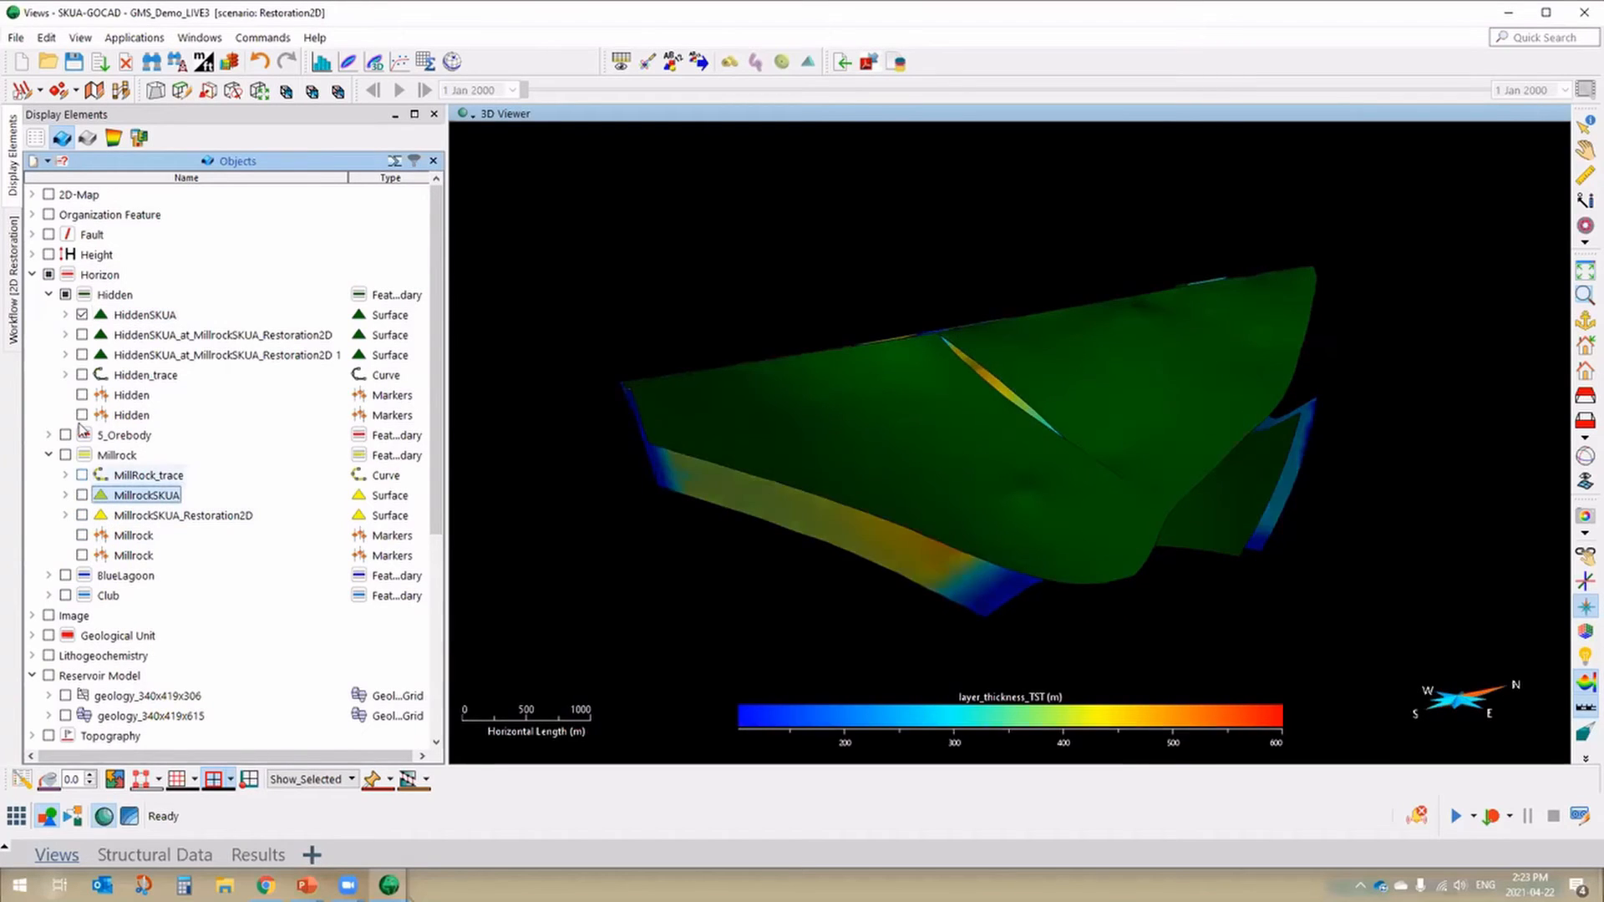
left_click(82, 315)
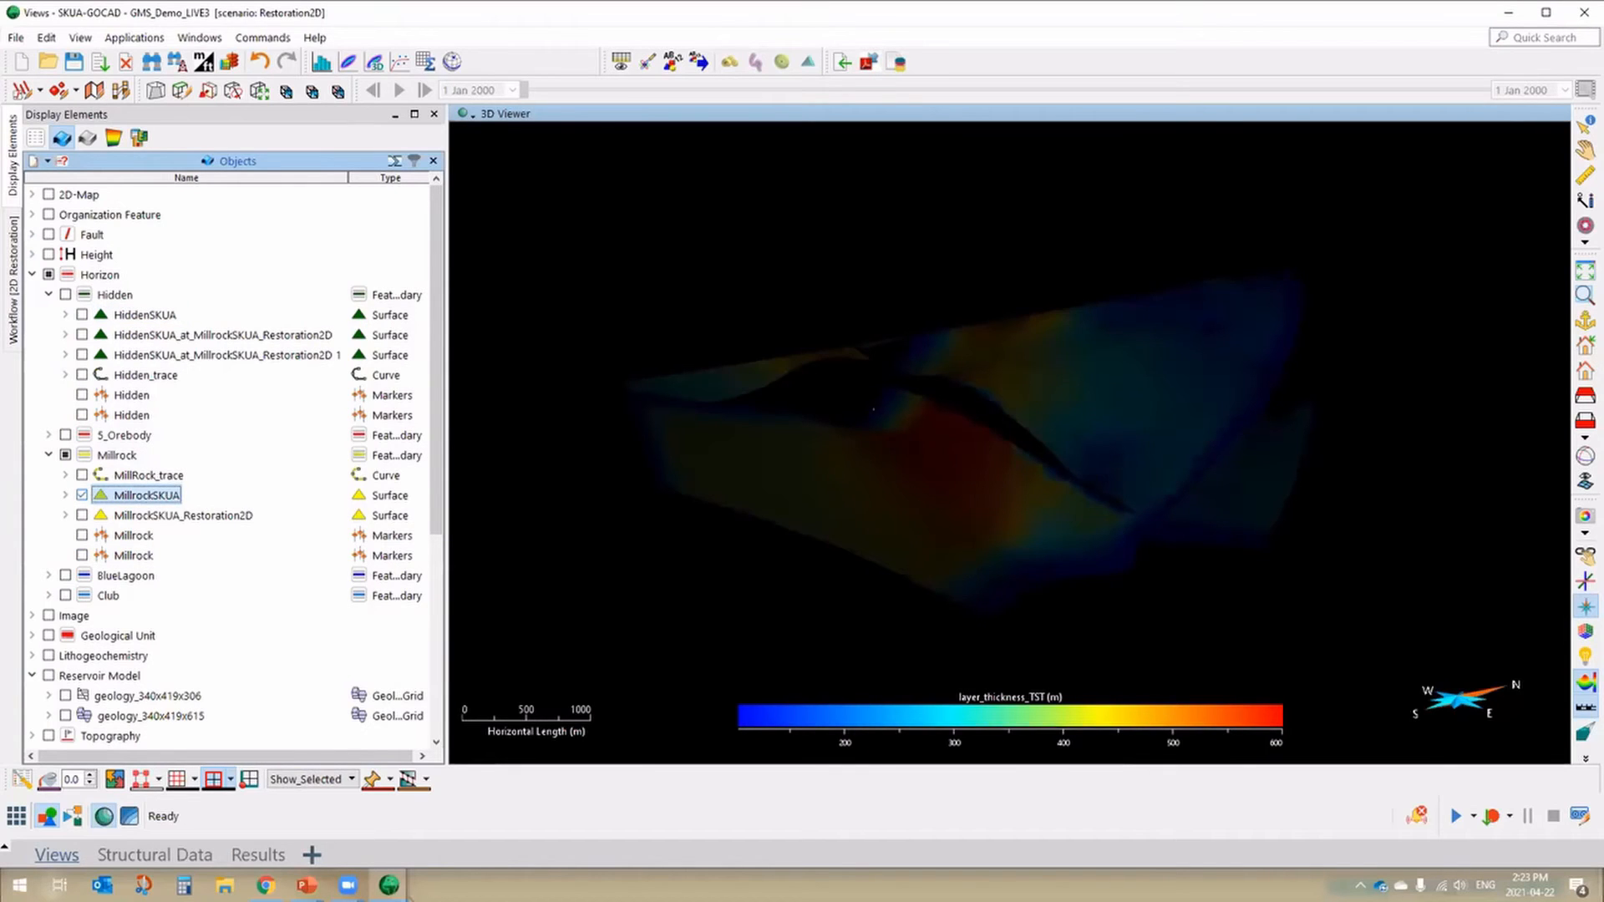
left_click_drag(995, 499, 1054, 470)
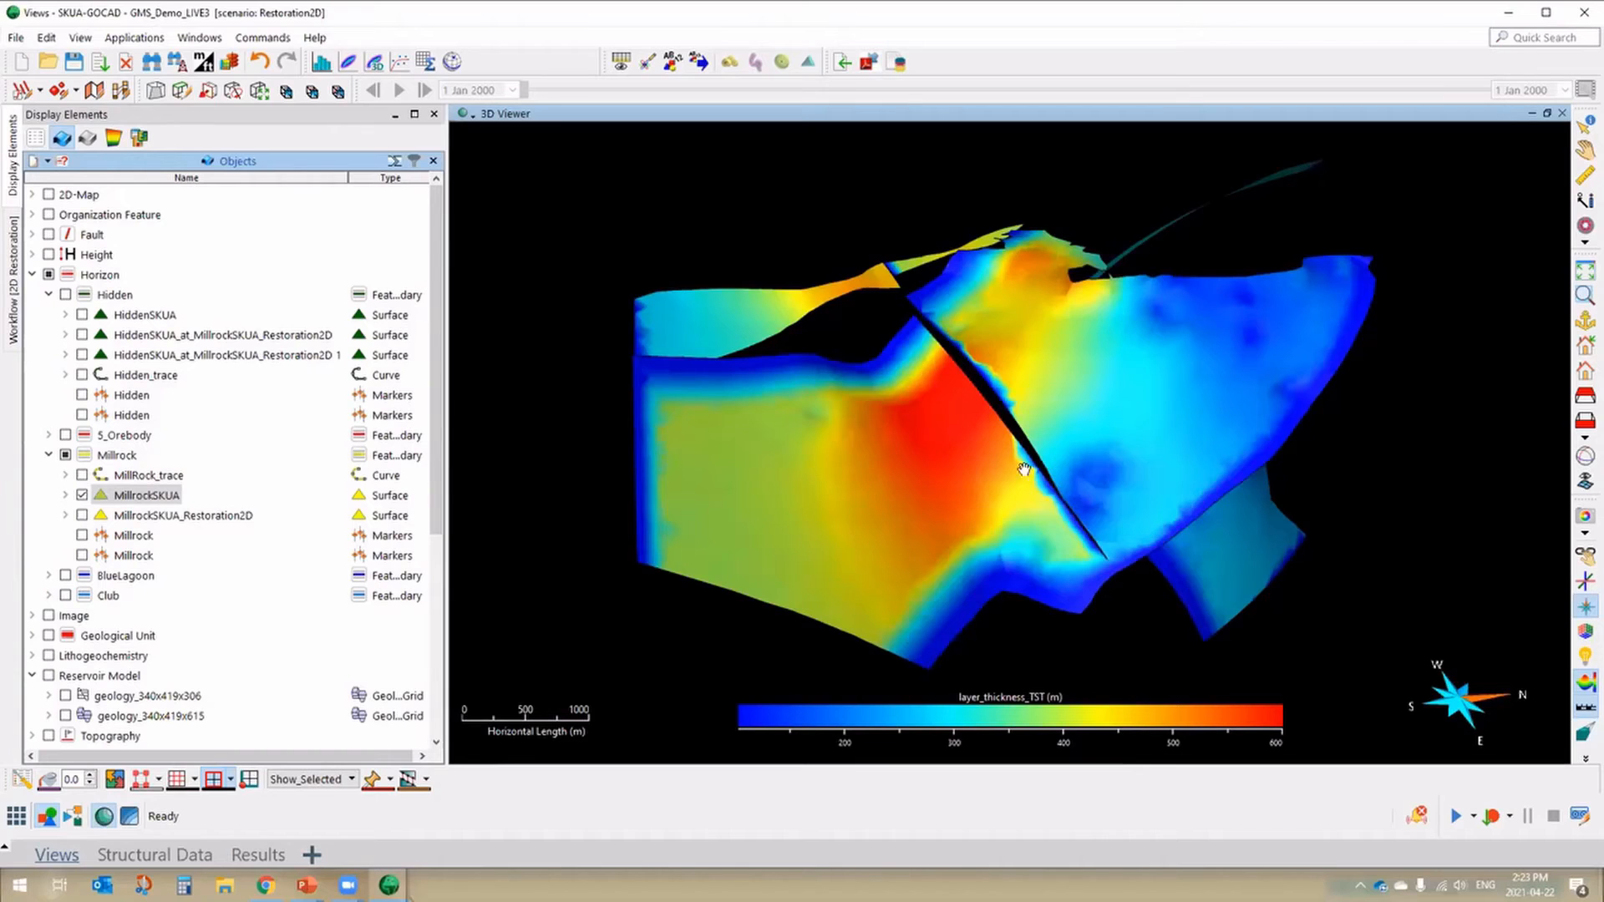
left_click_drag(955, 413, 1035, 423)
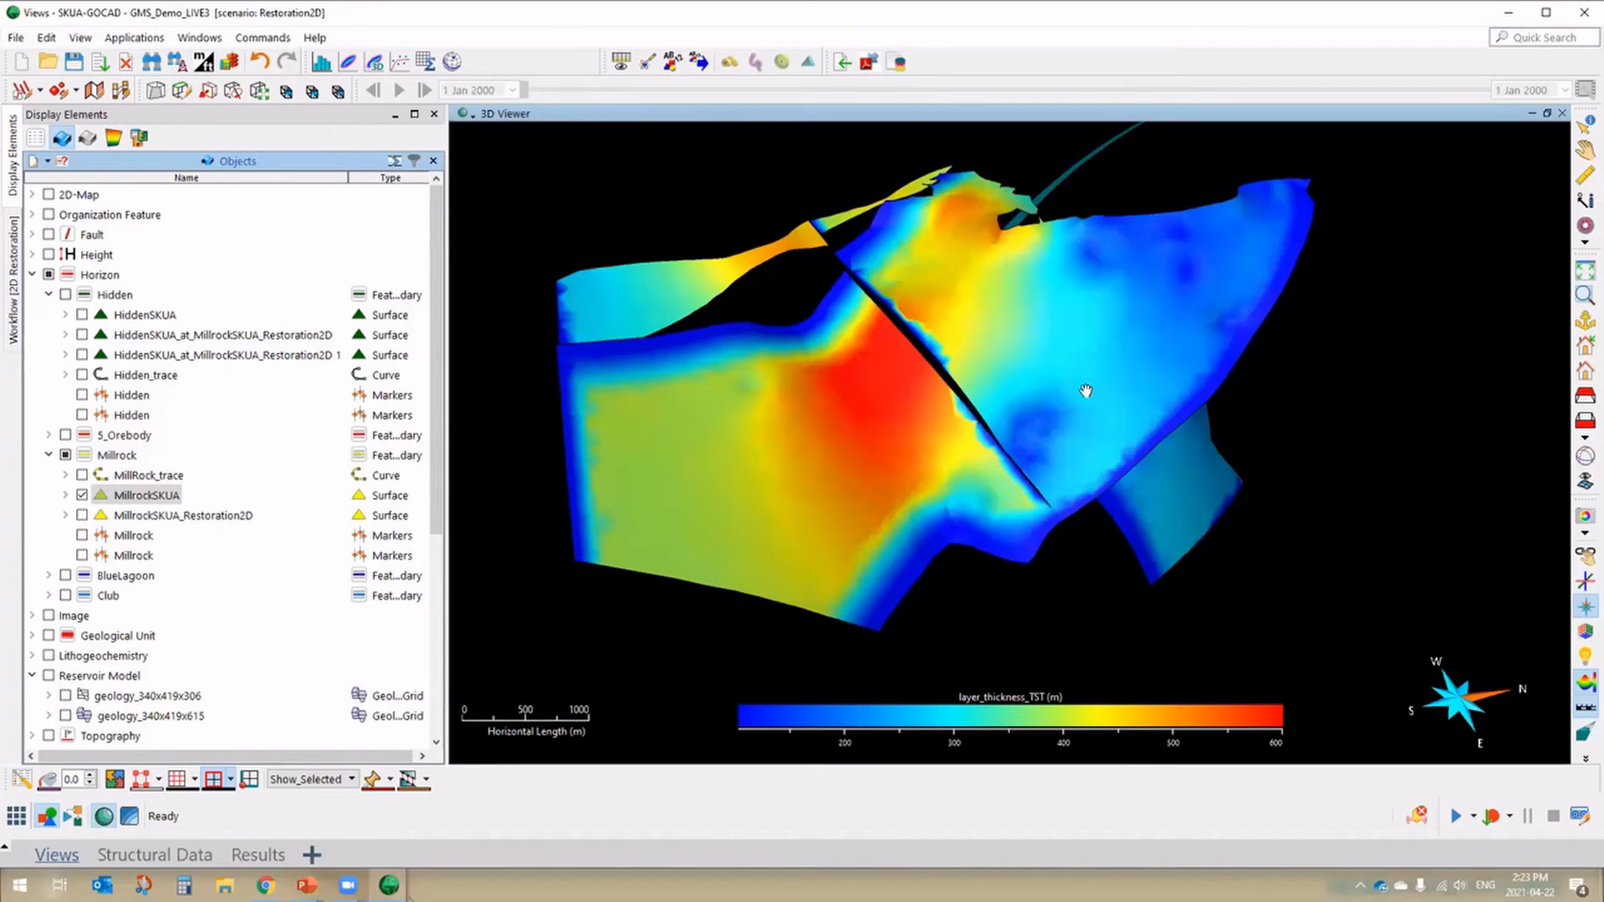
scroll(1041, 443, "down", 2)
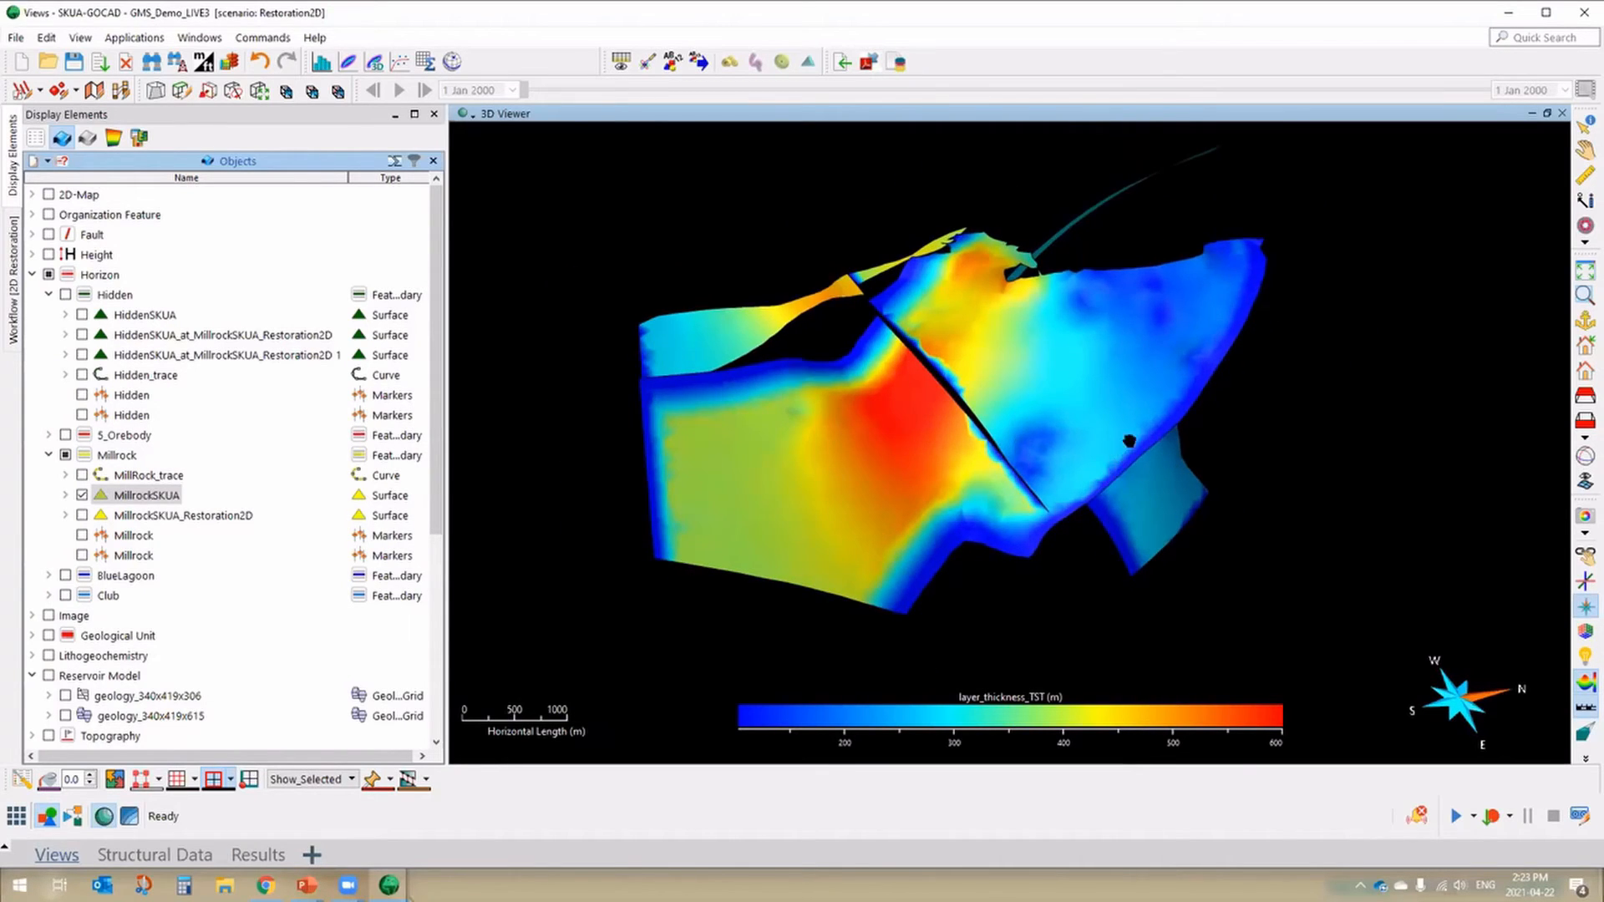
left_click_drag(1129, 442, 1130, 436)
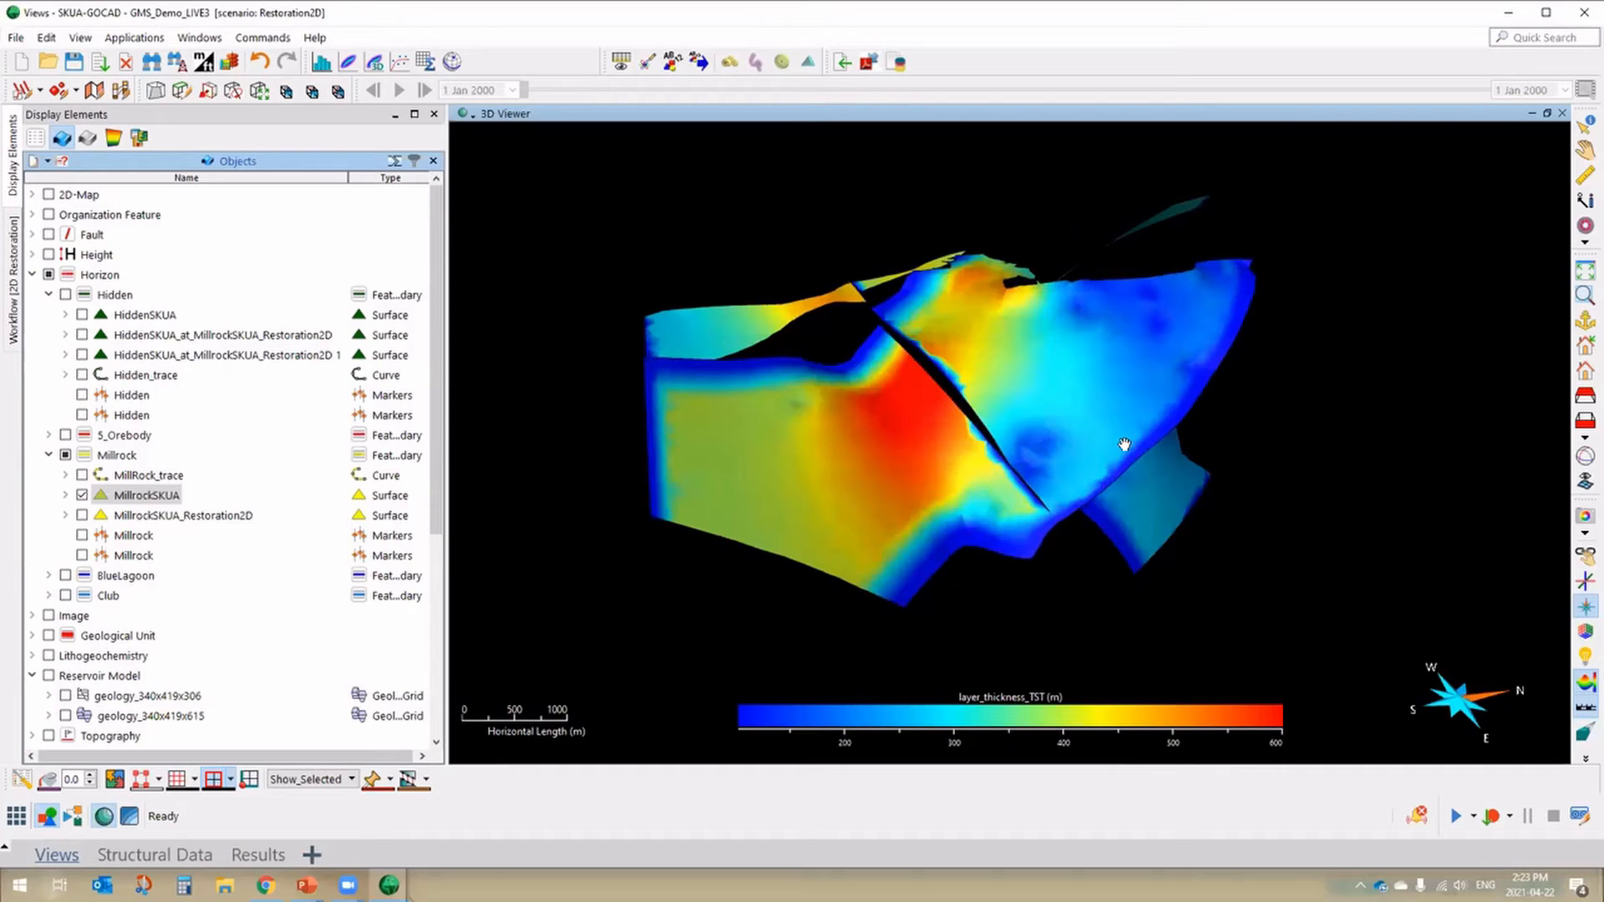
mouse_move(973, 435)
left_mouse_down()
mouse_move(1033, 440)
mouse_move(998, 418)
left_mouse_up()
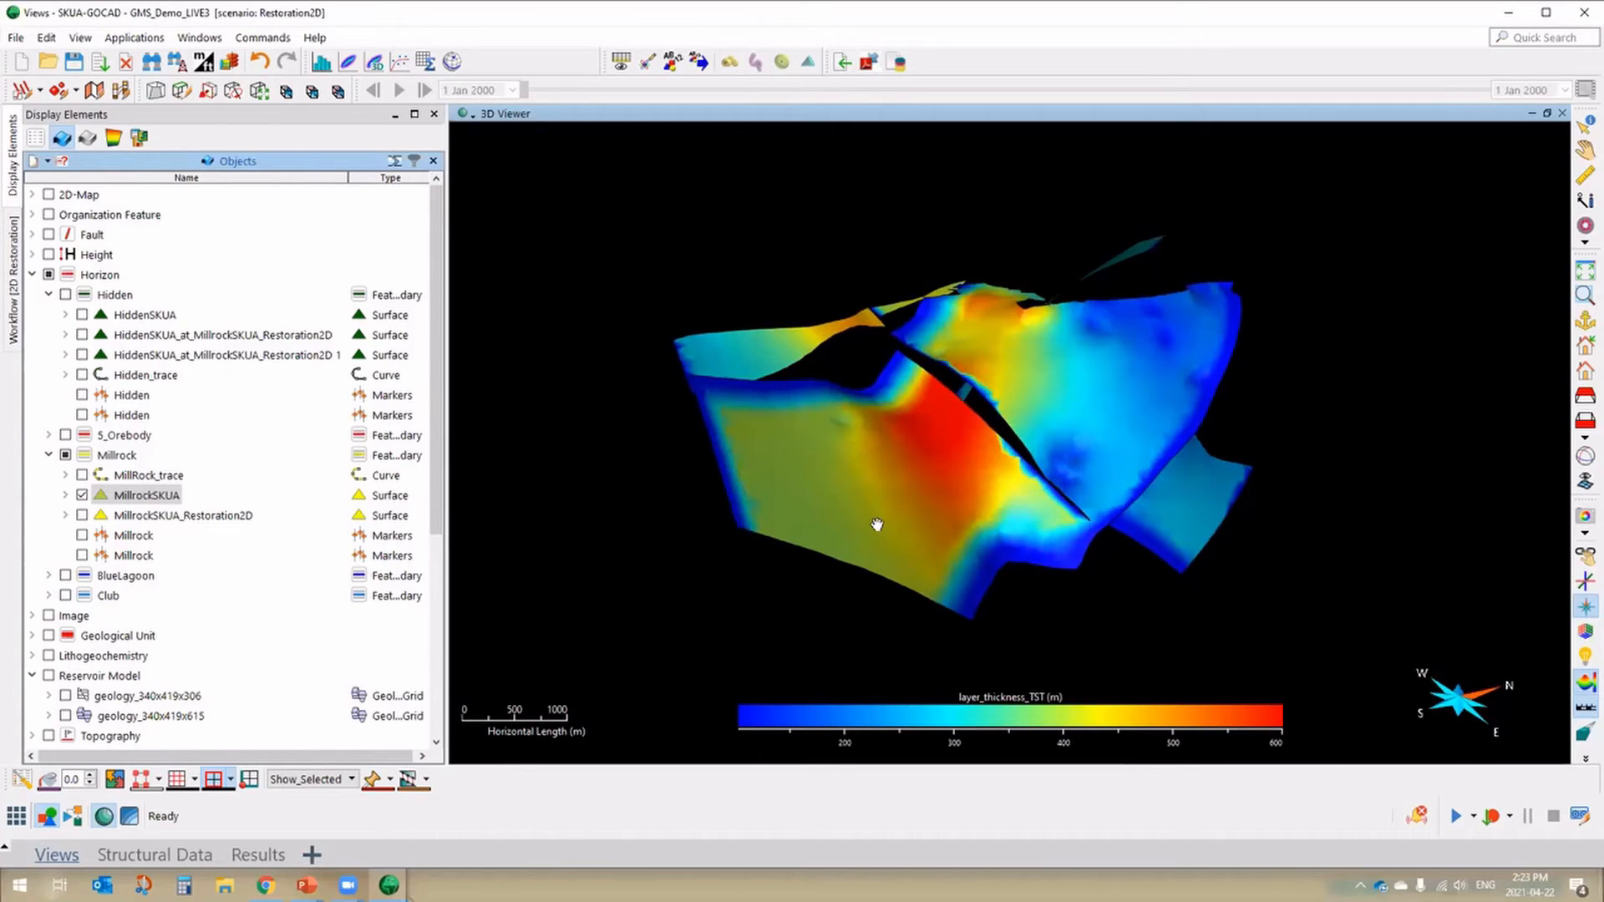
left_click_drag(876, 525, 900, 496)
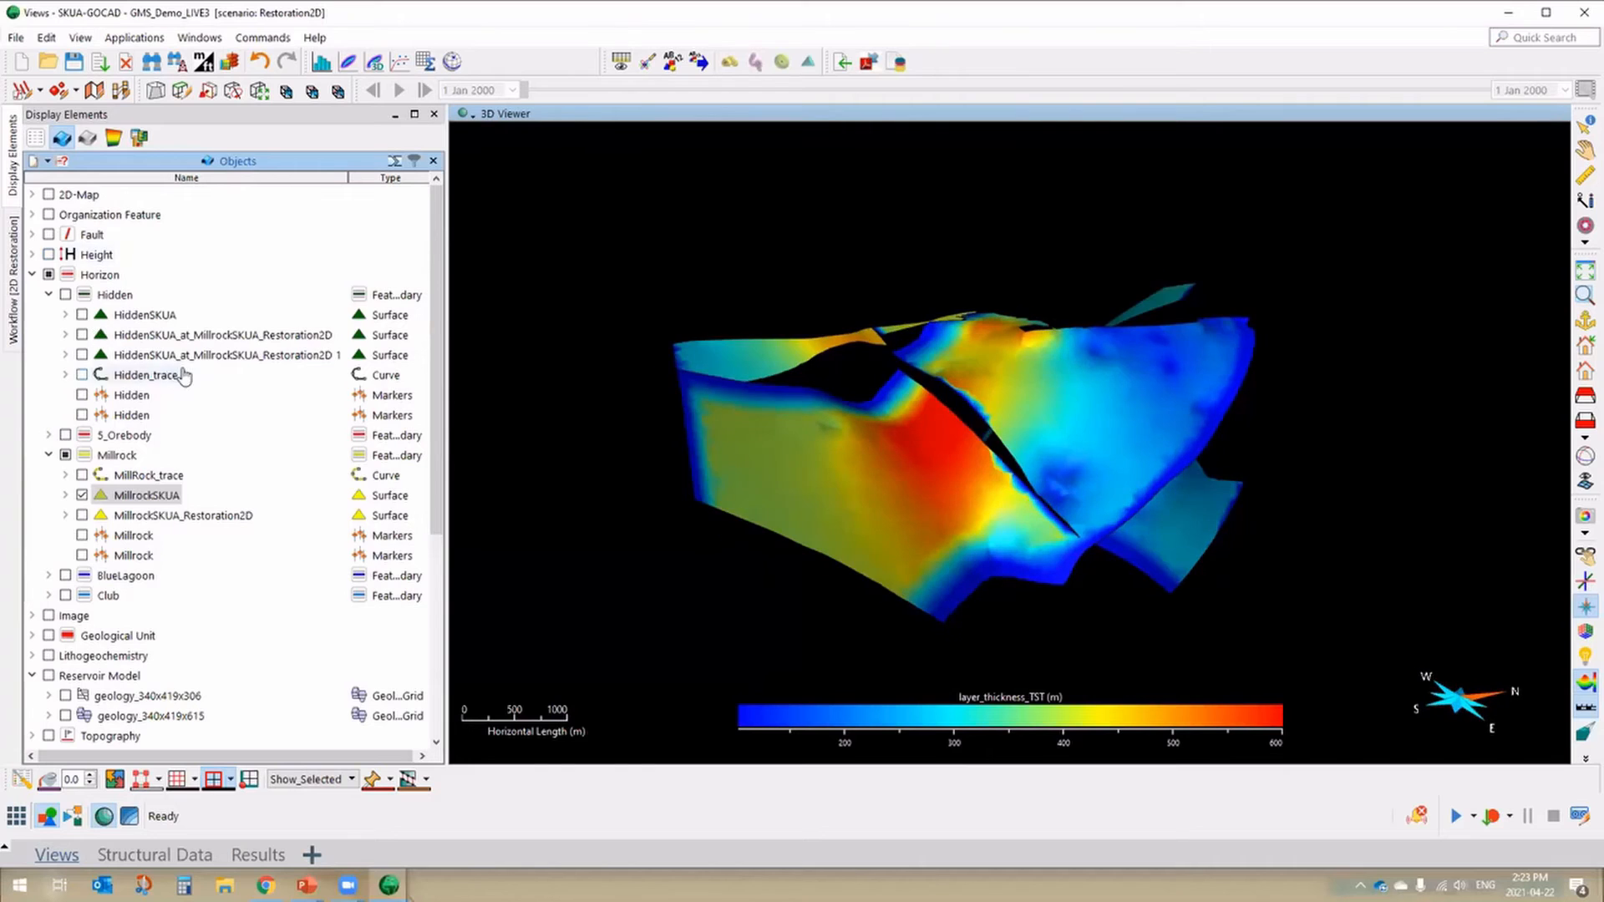
scroll(163, 375, "down", 1)
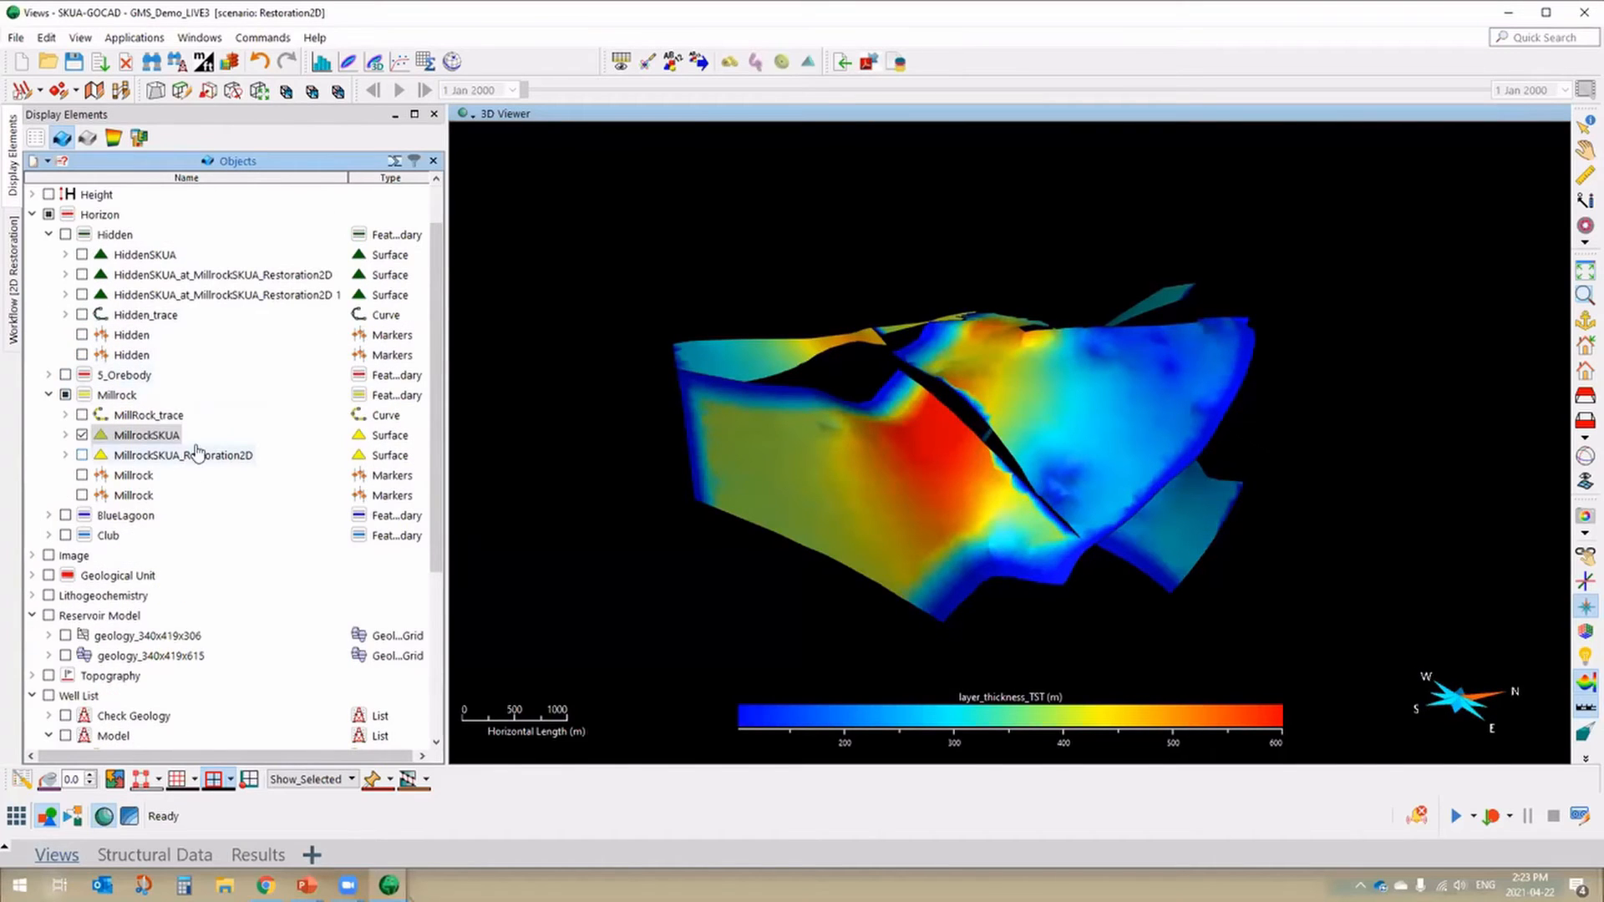
scroll(197, 451, "up", 1)
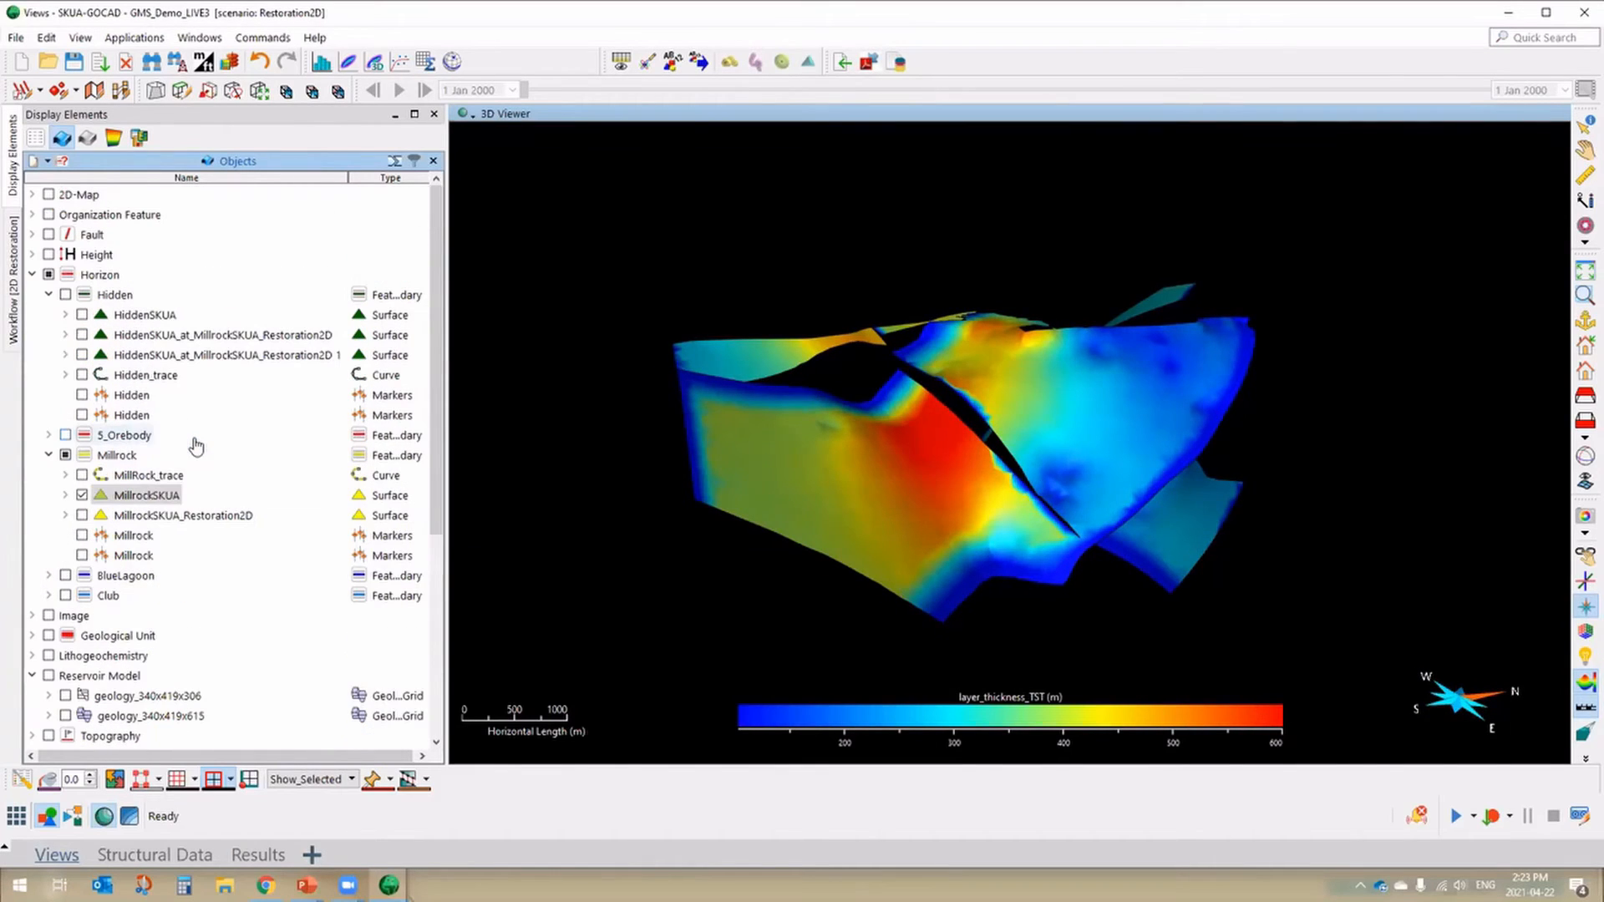
- Show the SynVolc_Fault_001 and SynVolc_Fault_002 fault surfaces together with MillrockSKUA and inspect them against its layer thickness
left_click(31, 234)
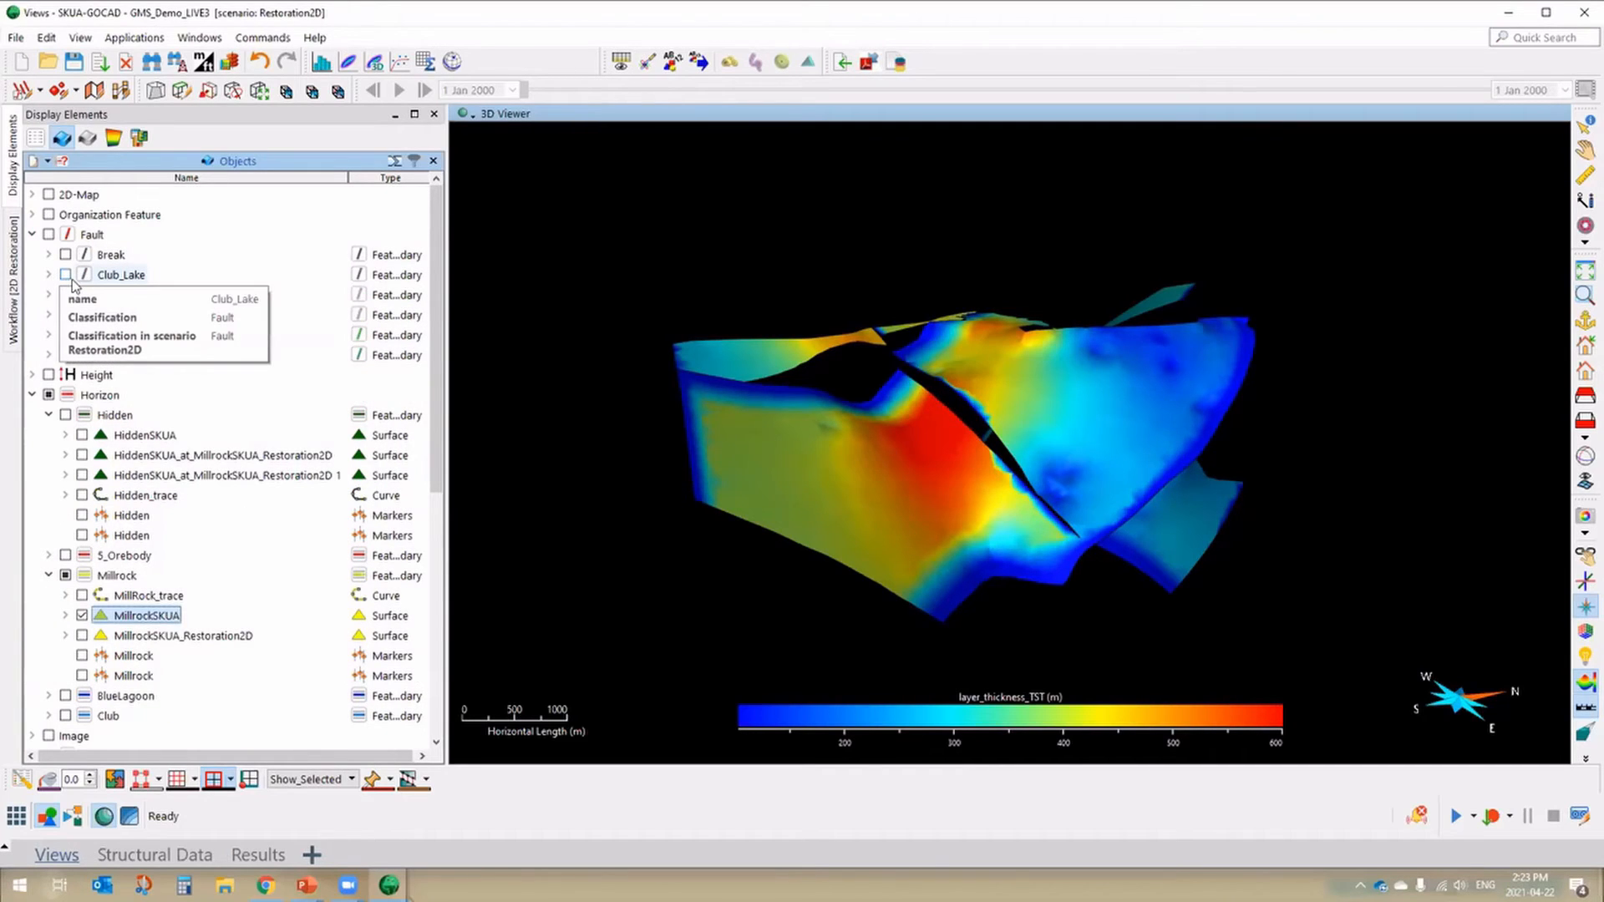
left_click(48, 335)
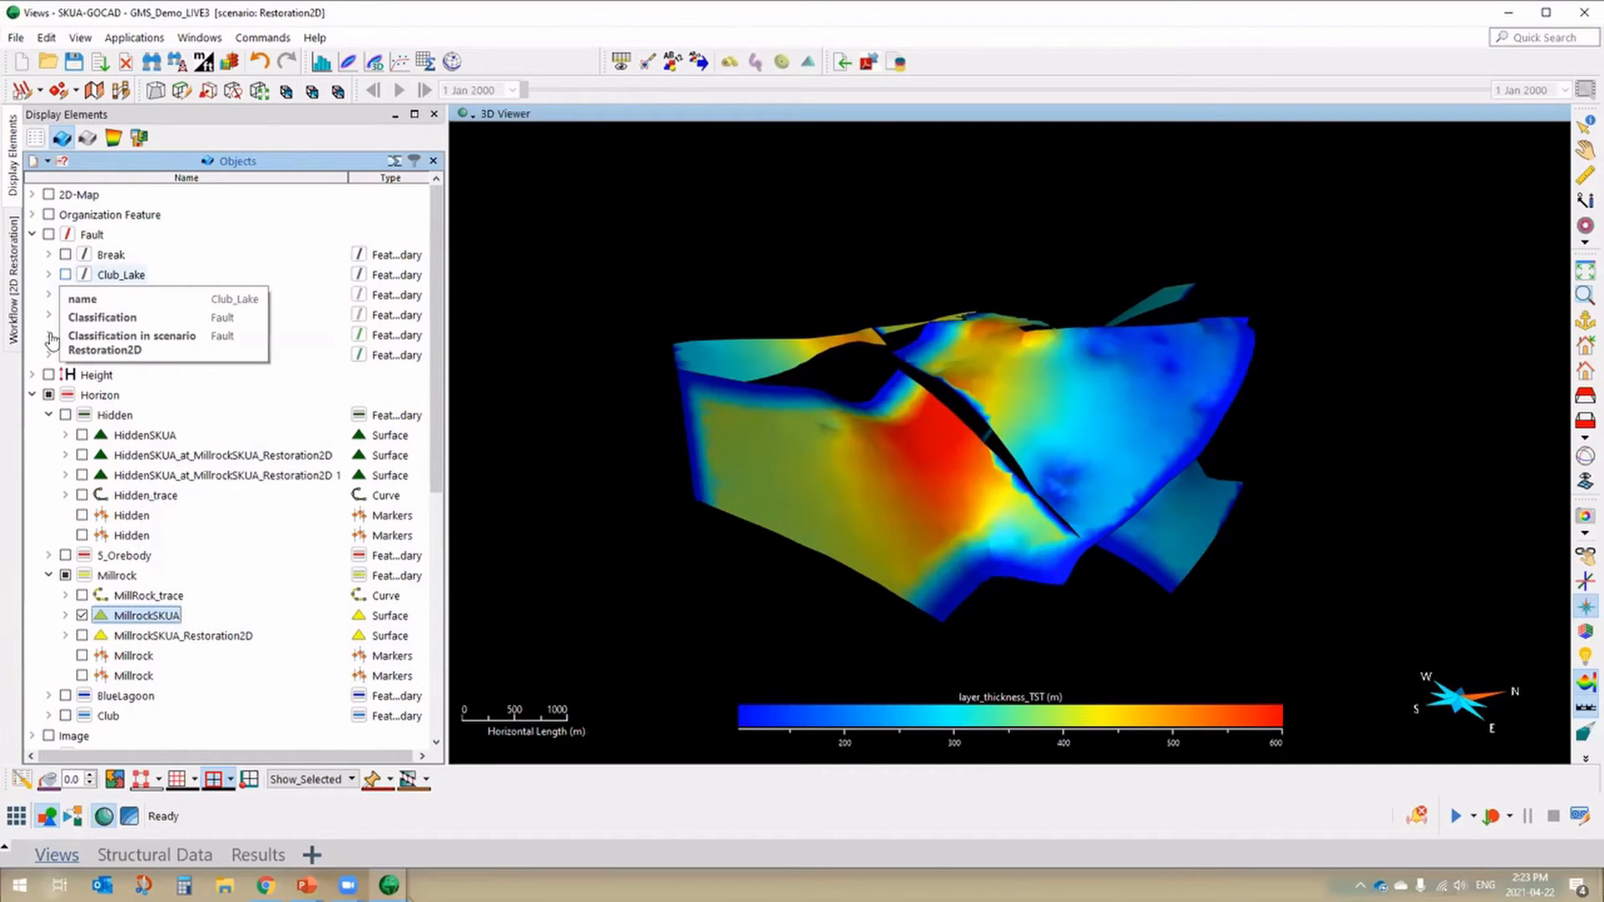
left_click(48, 395)
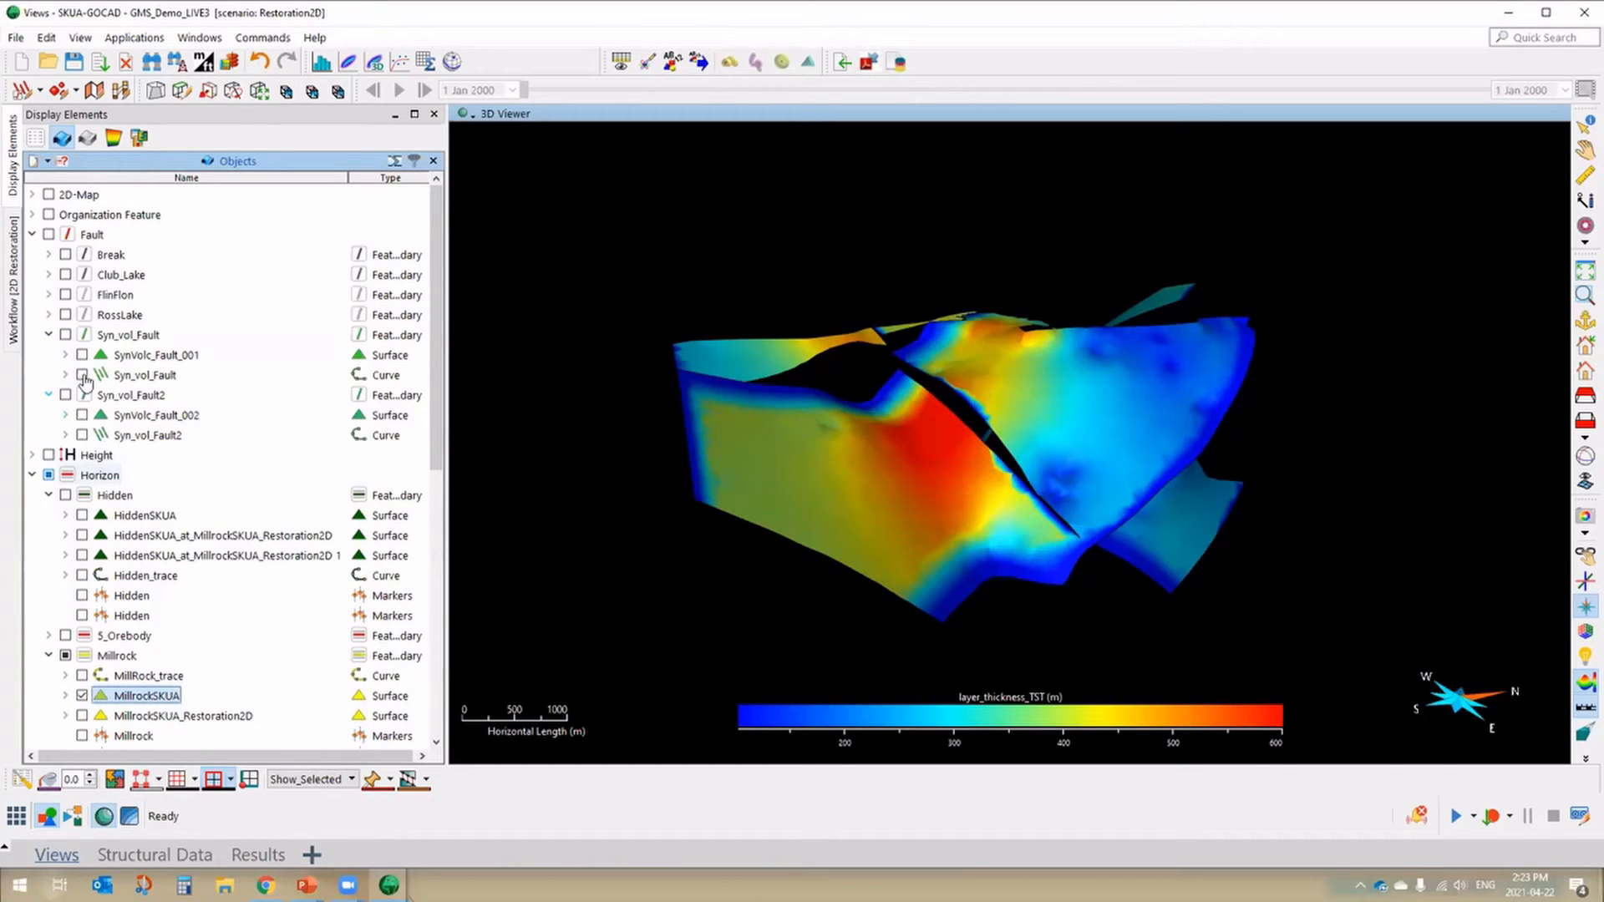
left_click(82, 376)
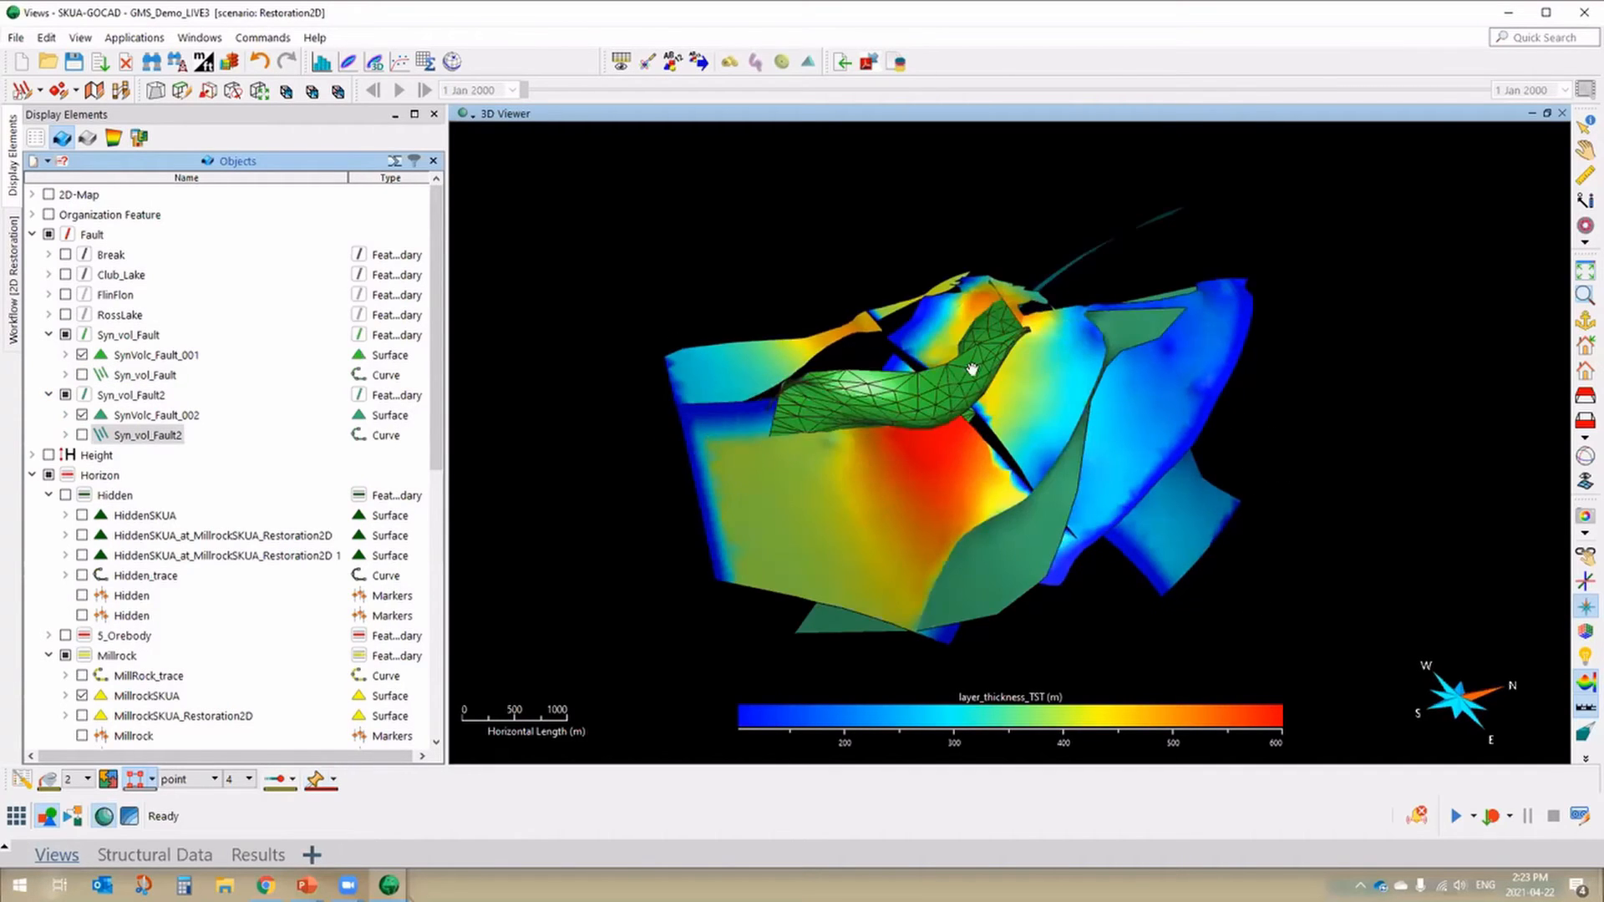
left_click_drag(971, 369, 1120, 530)
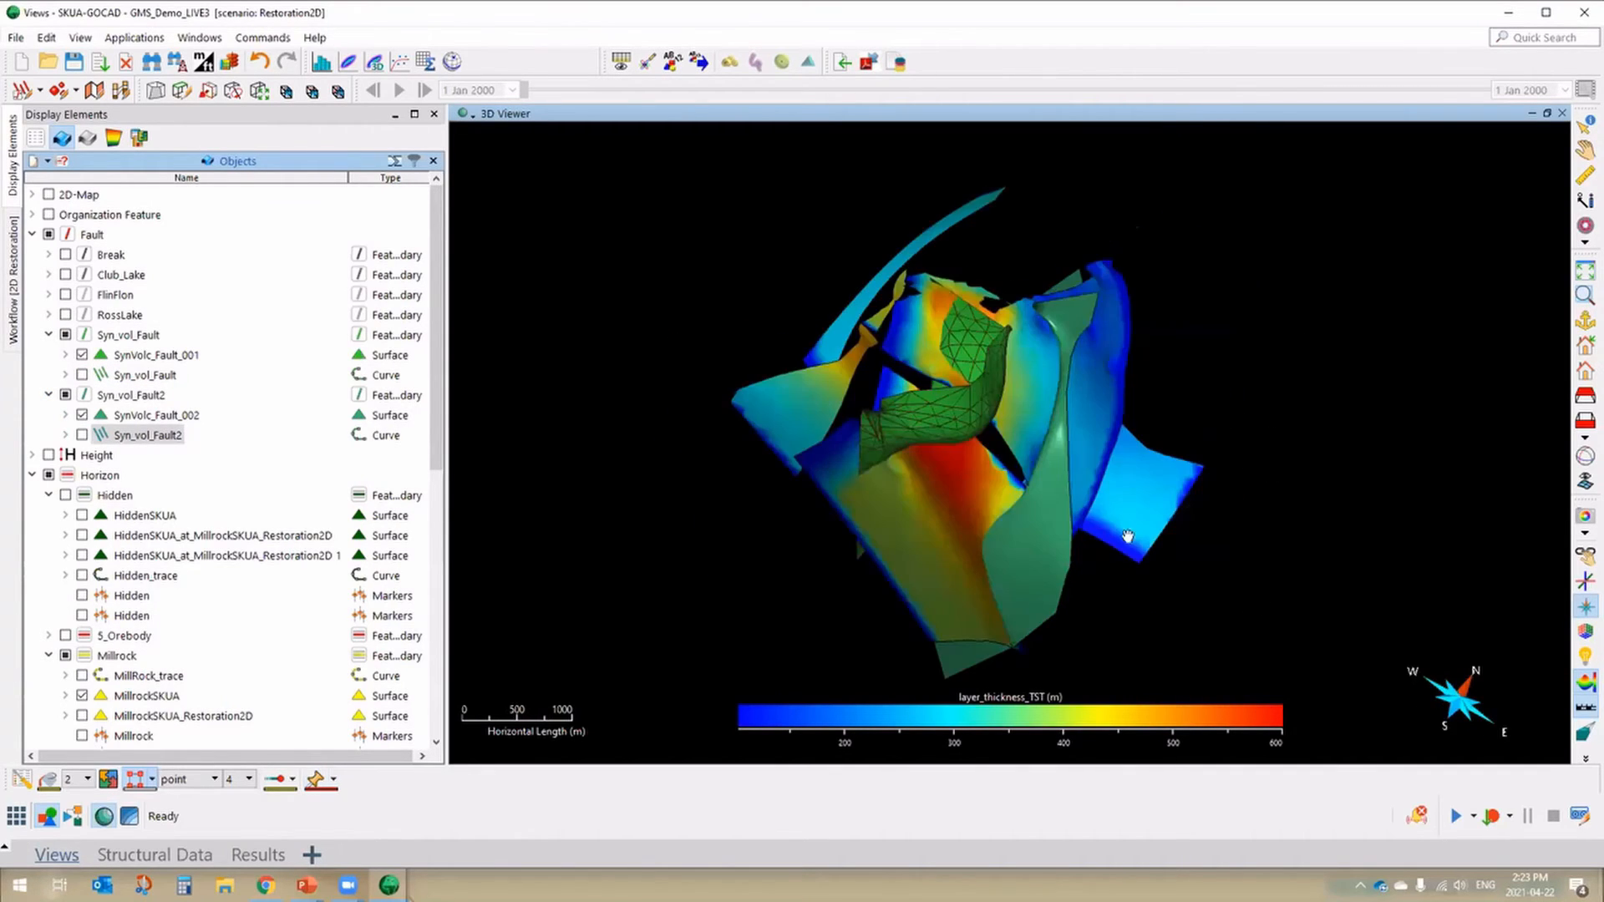
left_click_drag(1103, 454, 1050, 514)
left_click_drag(894, 398, 791, 441)
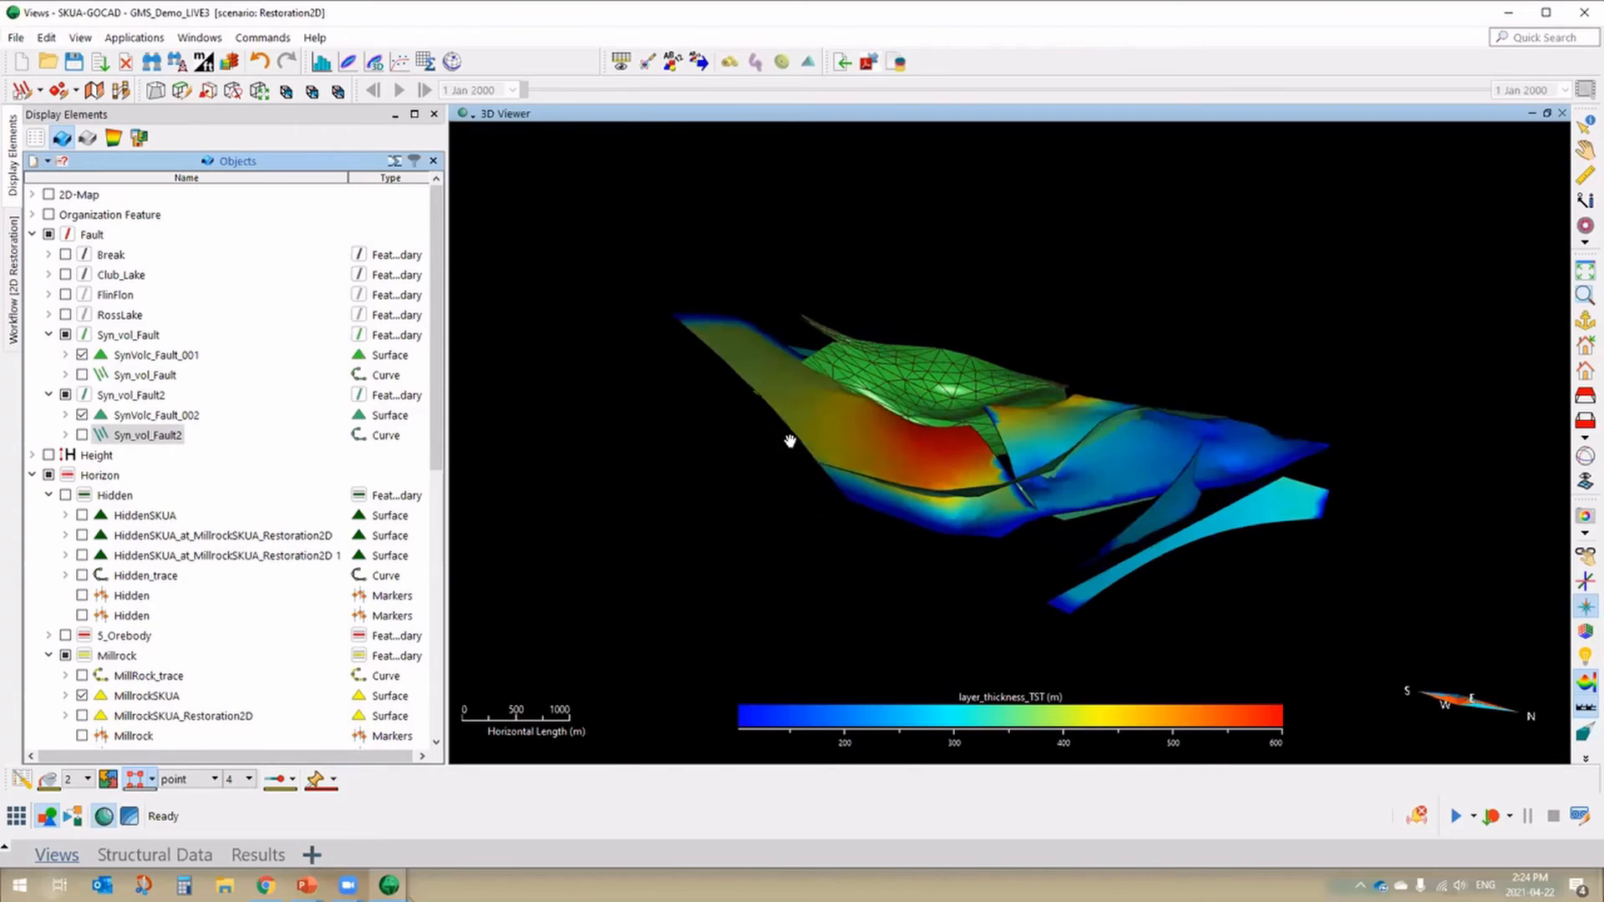
left_click_drag(1136, 473, 845, 387)
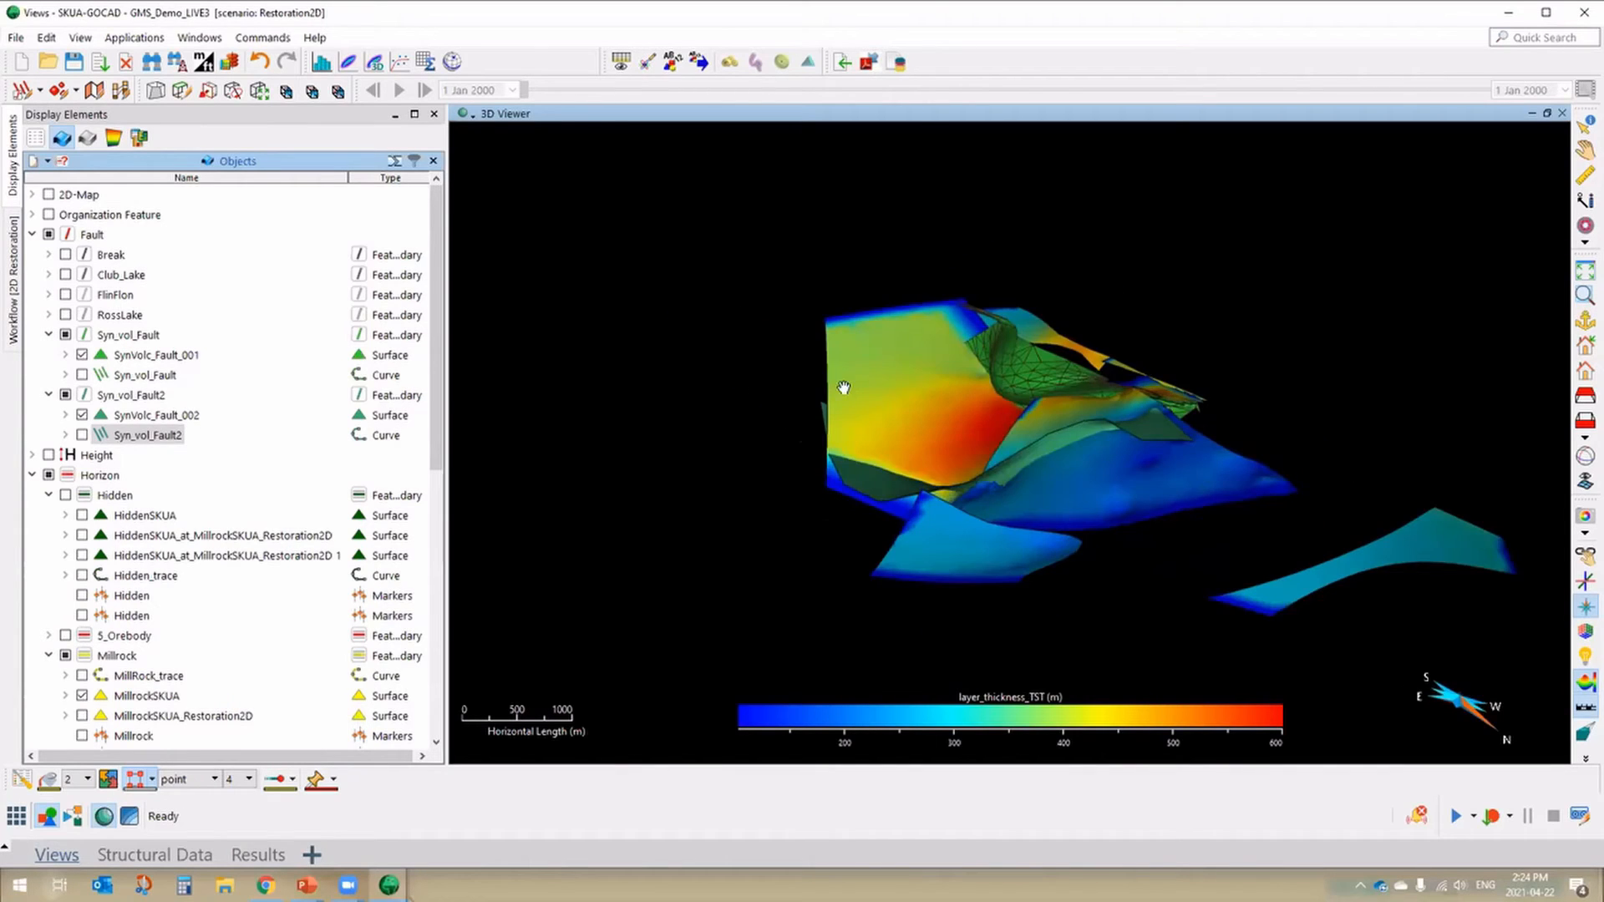
- Show the HiddenSKUA surface coloured by layer_thickness_TST and examine its thickness relative to the synvolcanic faults
left_click(49, 335)
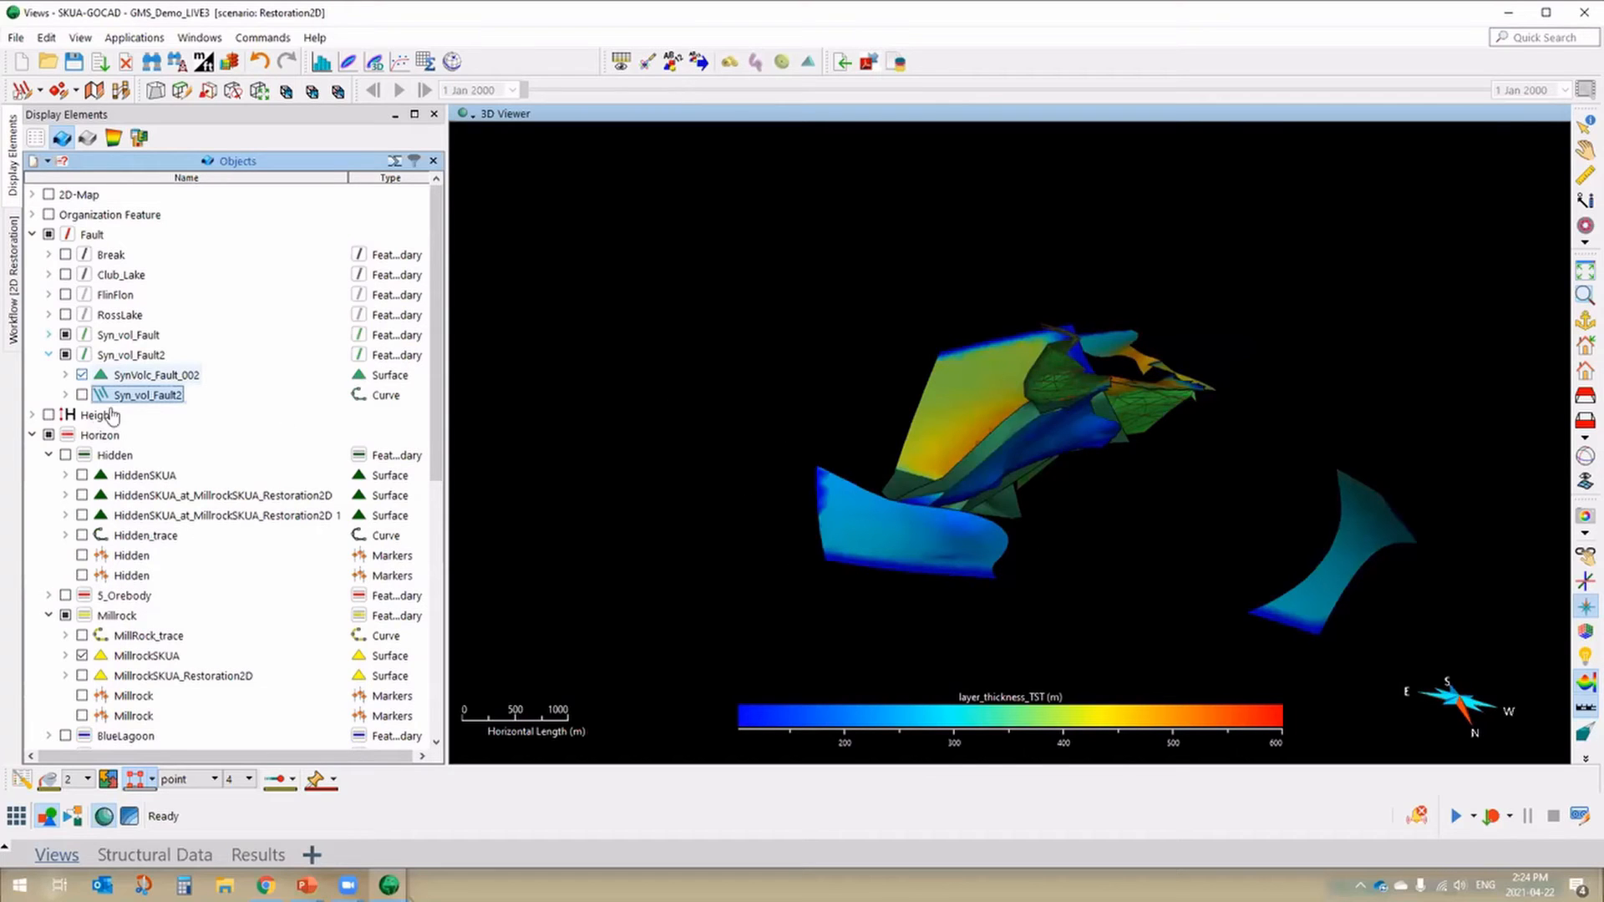
left_click(82, 456)
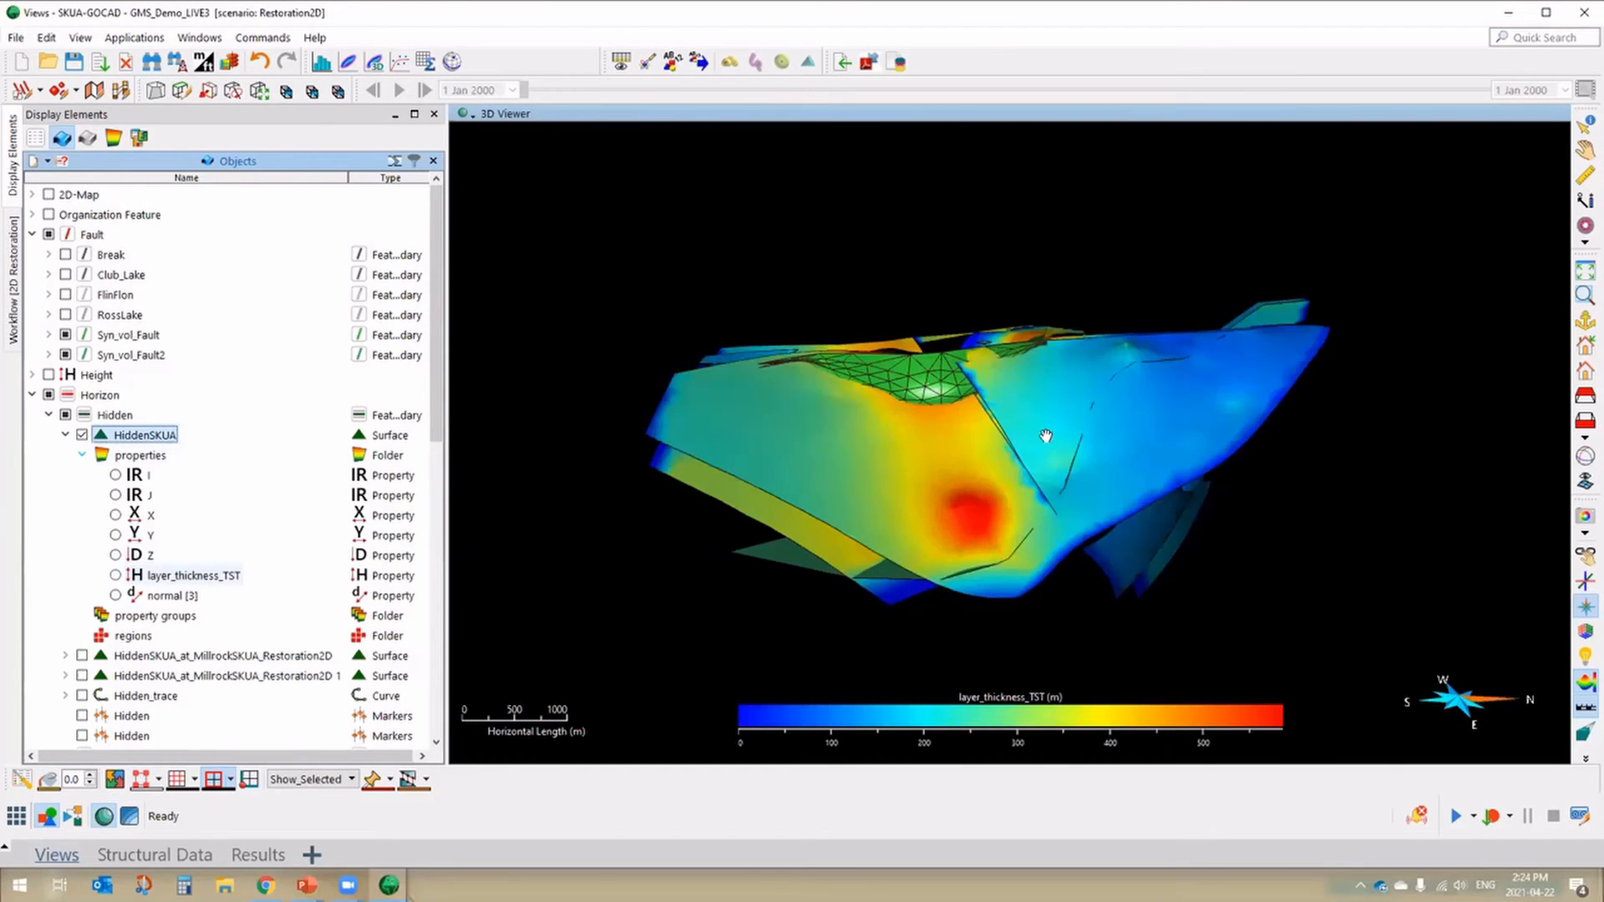
left_click_drag(1046, 436, 1137, 378)
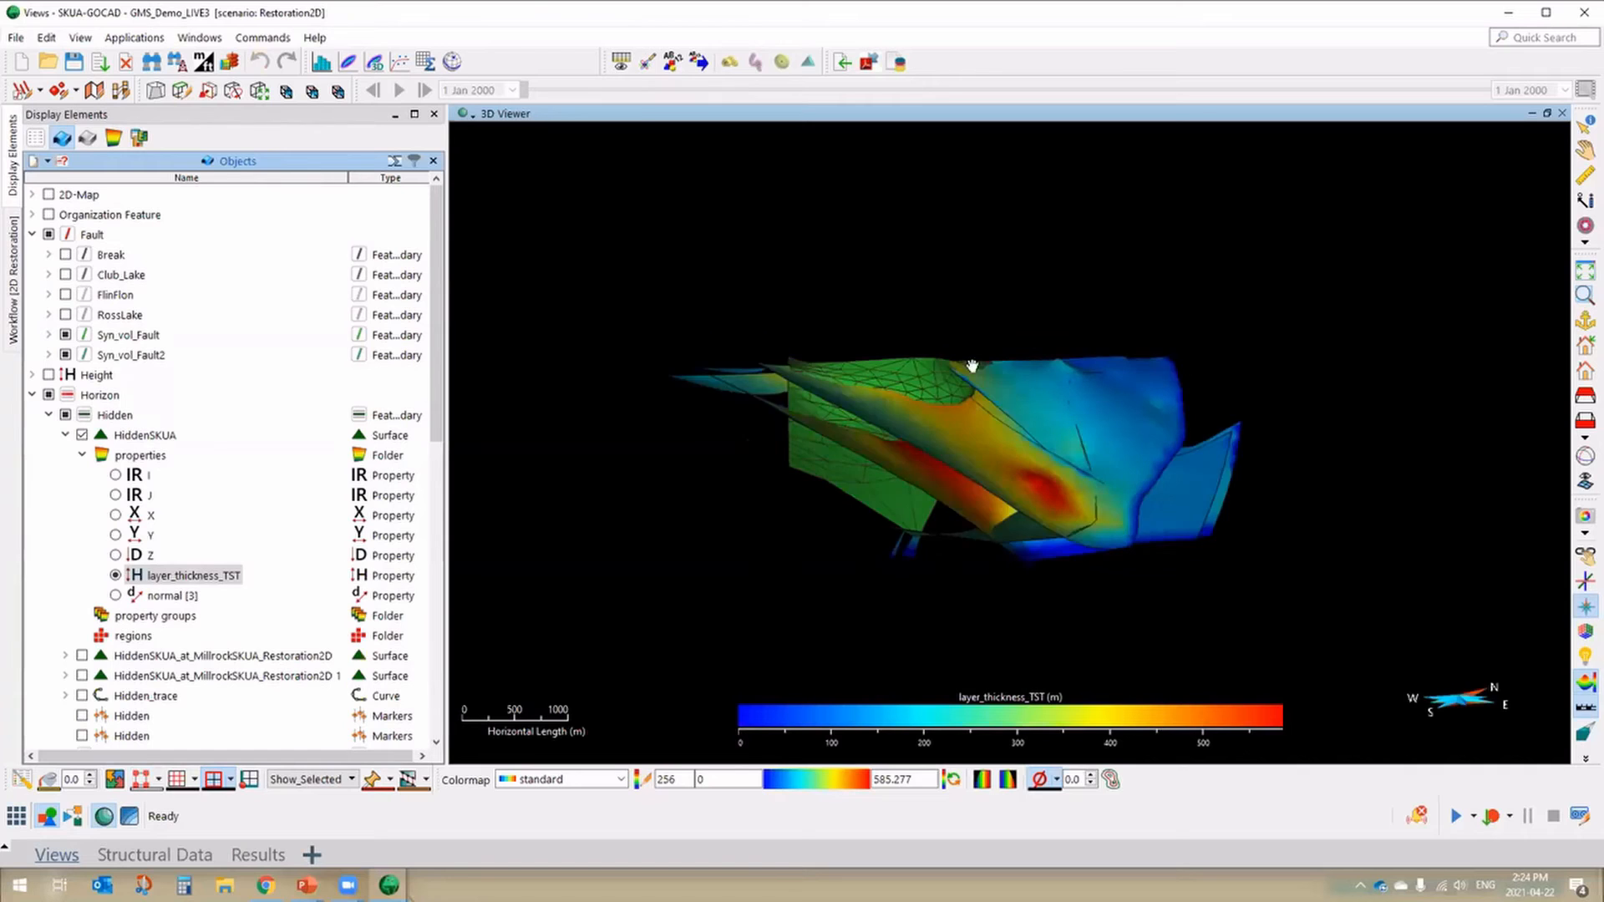
left_click_drag(973, 365, 839, 389)
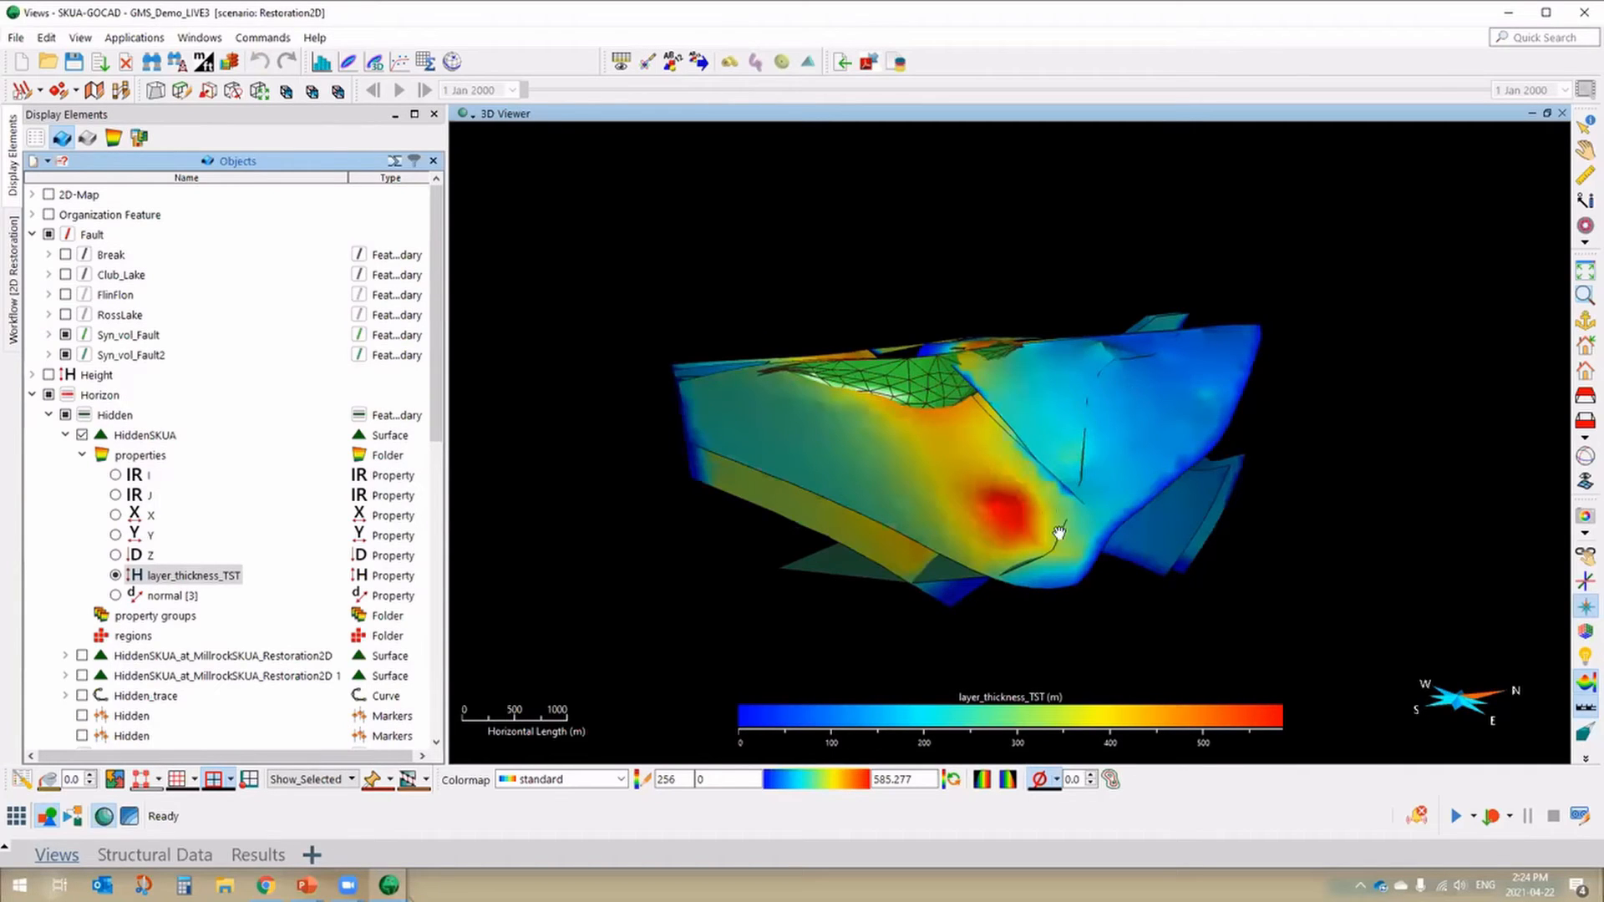
left_click_drag(1042, 537, 1148, 516)
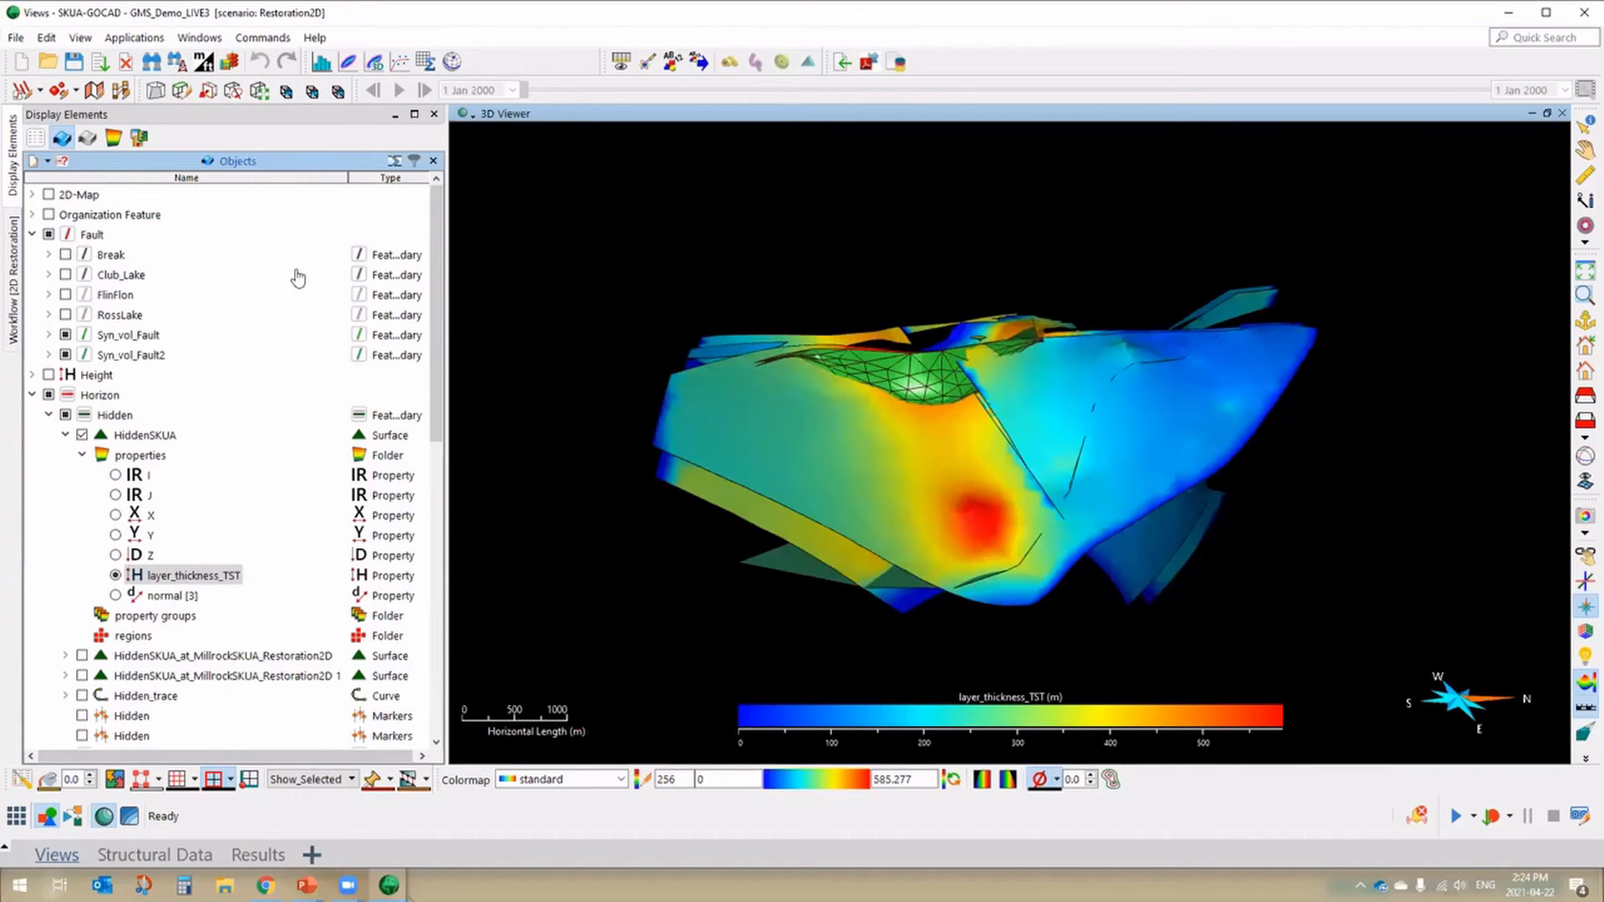
left_click_drag(1000, 430, 1059, 332)
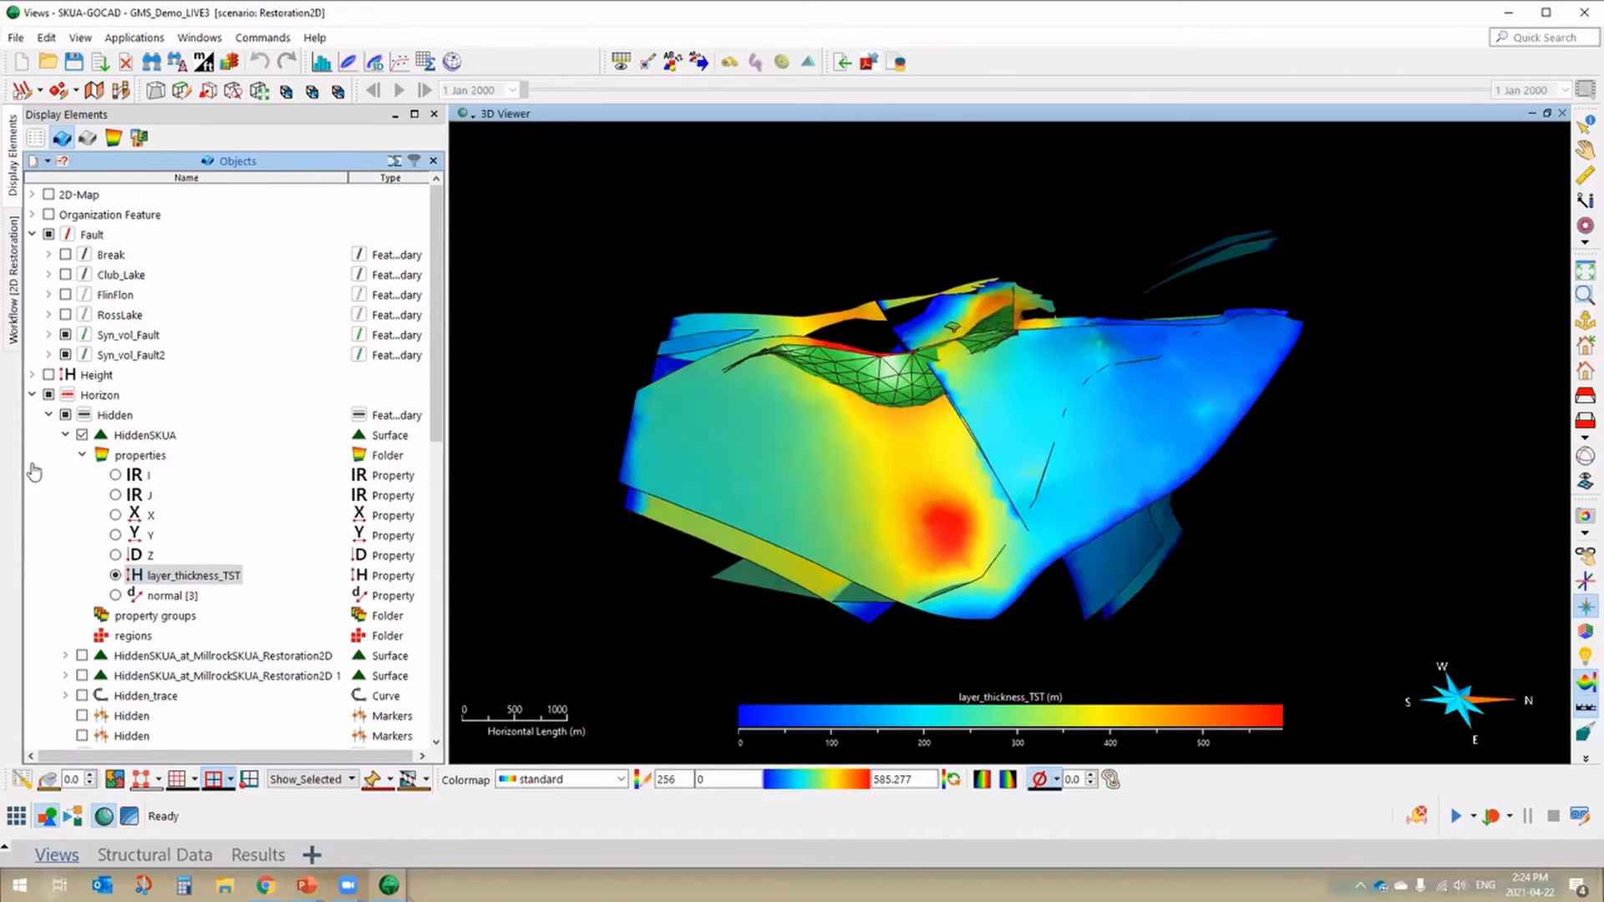
- Hide the HiddenSKUA and MillrockSKUA surfaces to isolate the two synvolcanic fault surfaces
left_click_drag(1041, 494, 1062, 408)
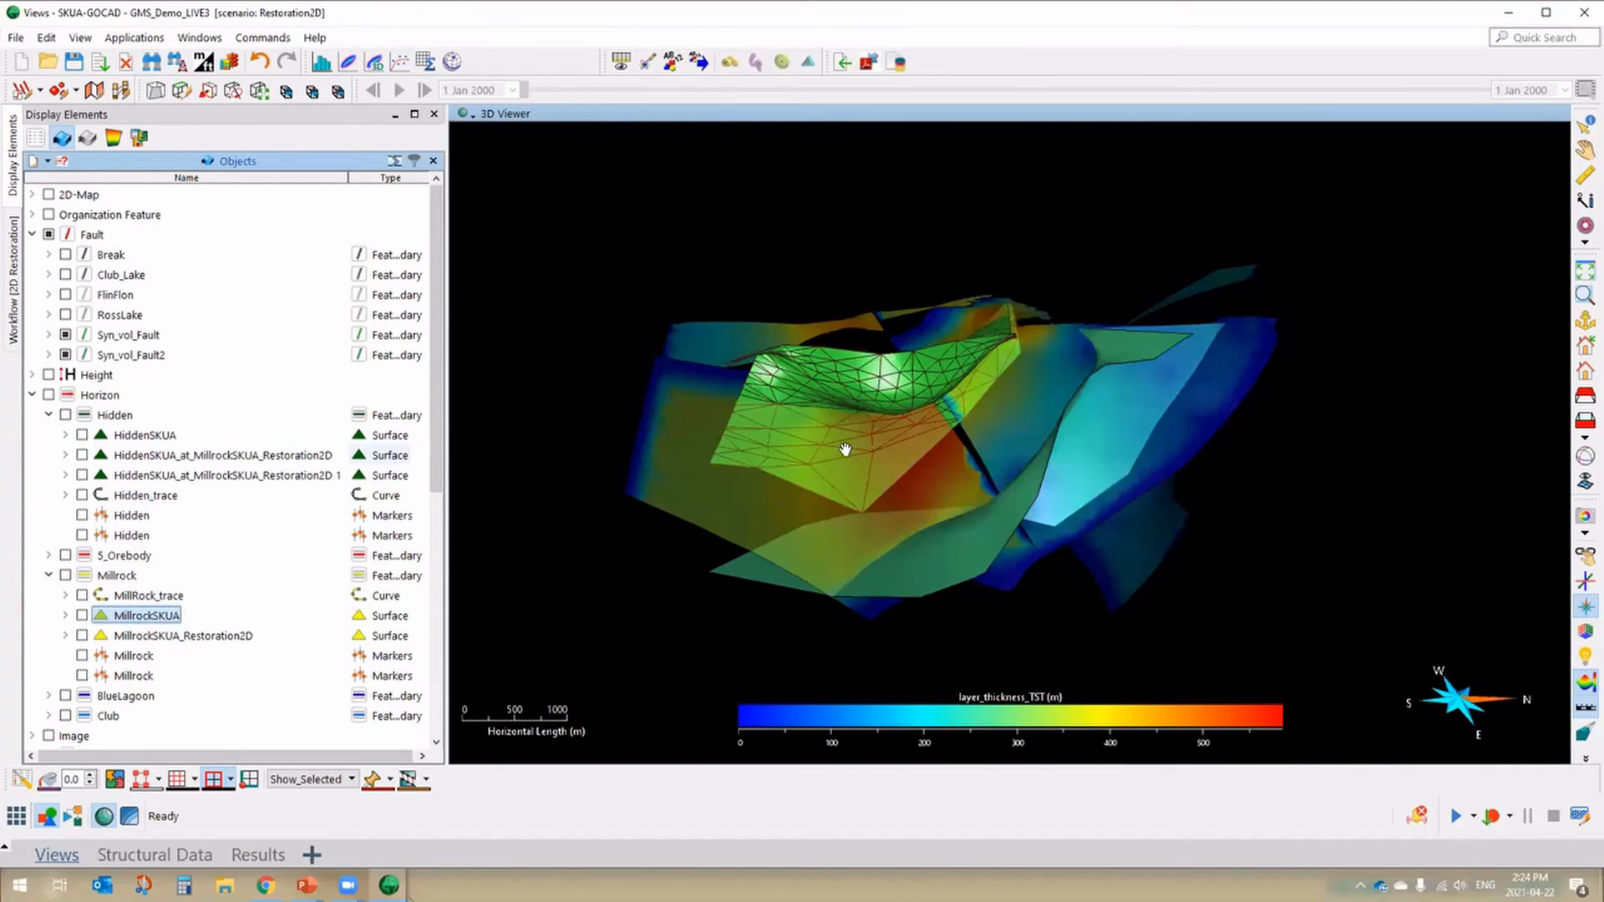
left_click_drag(845, 450, 1125, 534)
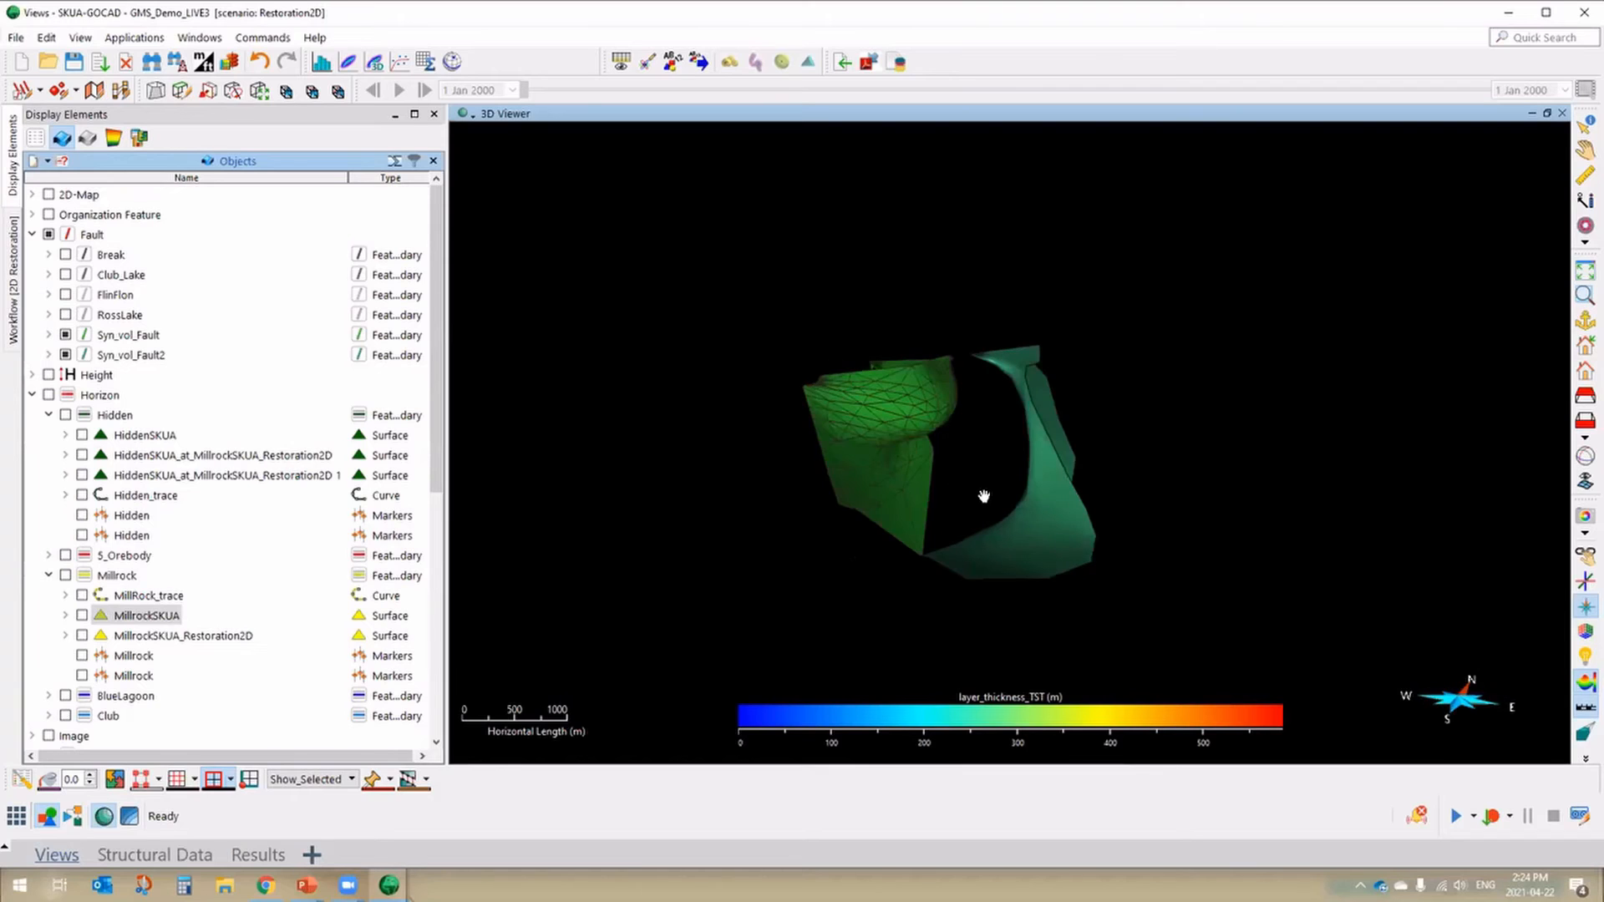
left_click_drag(984, 496, 936, 561)
left_click_drag(1154, 531, 1159, 530)
left_click_drag(1092, 451, 959, 484)
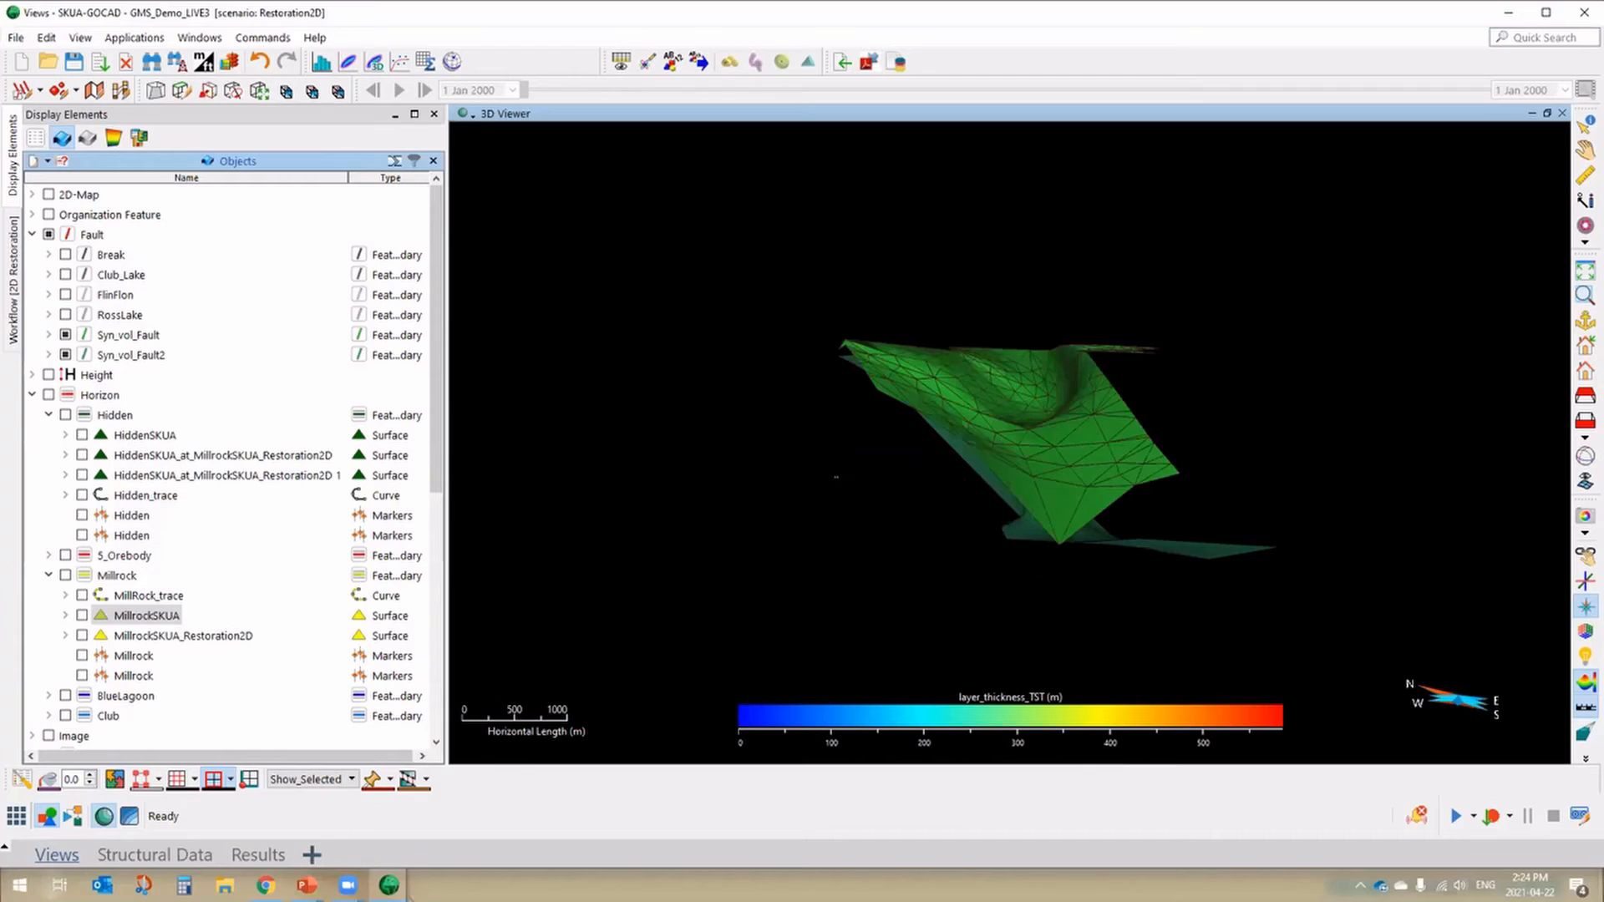
- Examine the shape and relative position of the two synvolcanic fault surfaces from several angles
left_click_drag(835, 477, 1168, 540)
left_click_drag(1033, 535, 891, 436)
left_click_drag(1012, 483, 1304, 541)
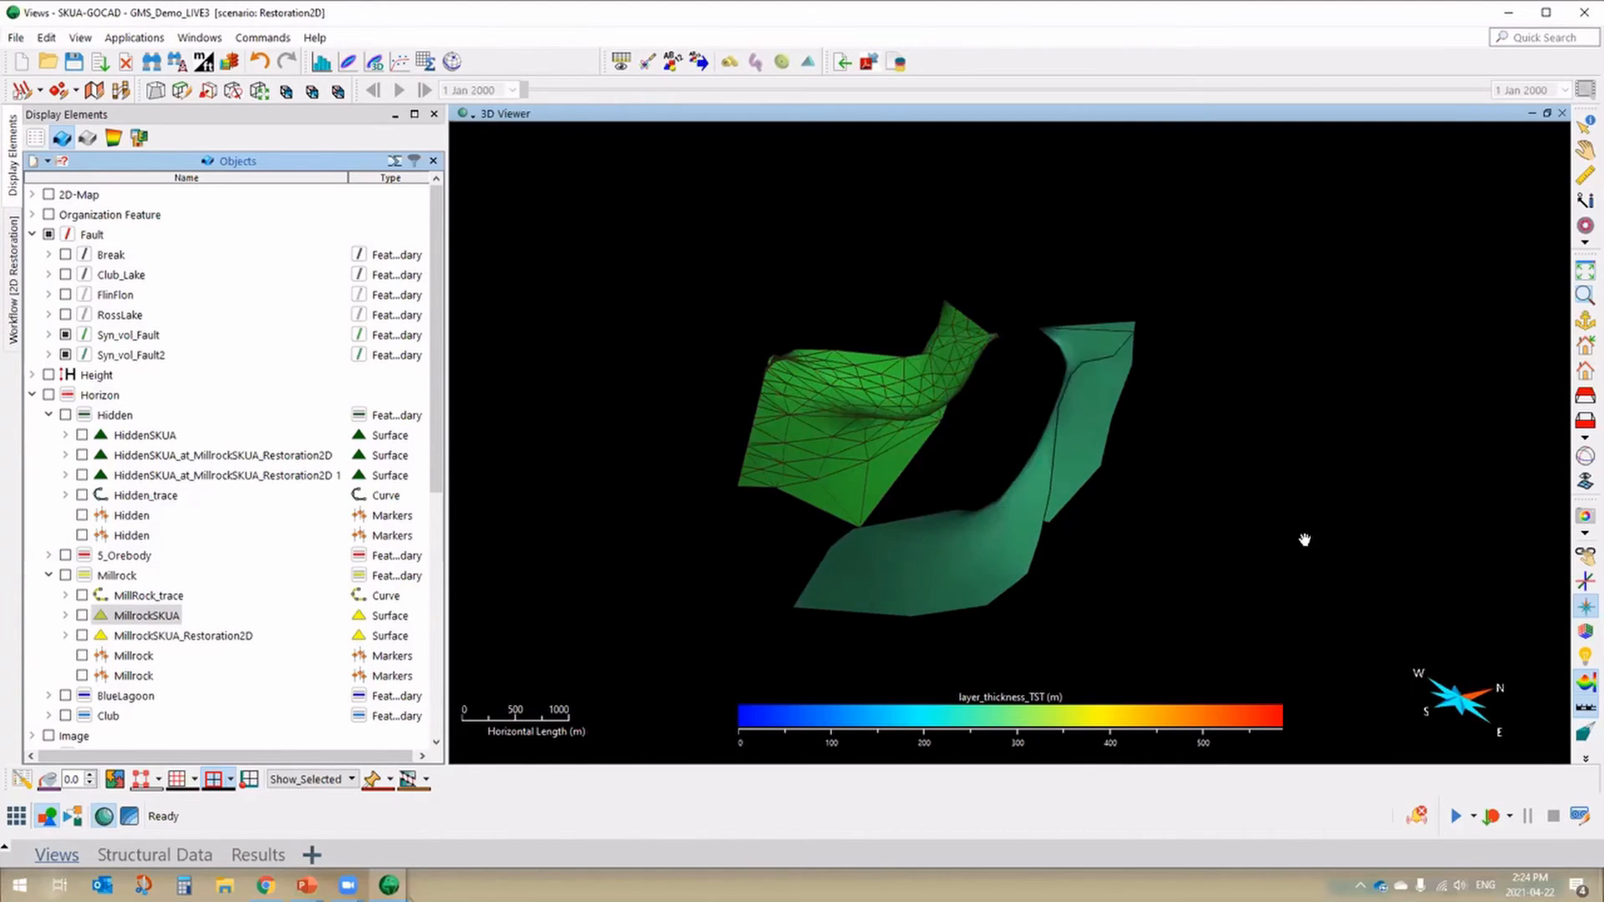
left_click_drag(907, 373, 1213, 409)
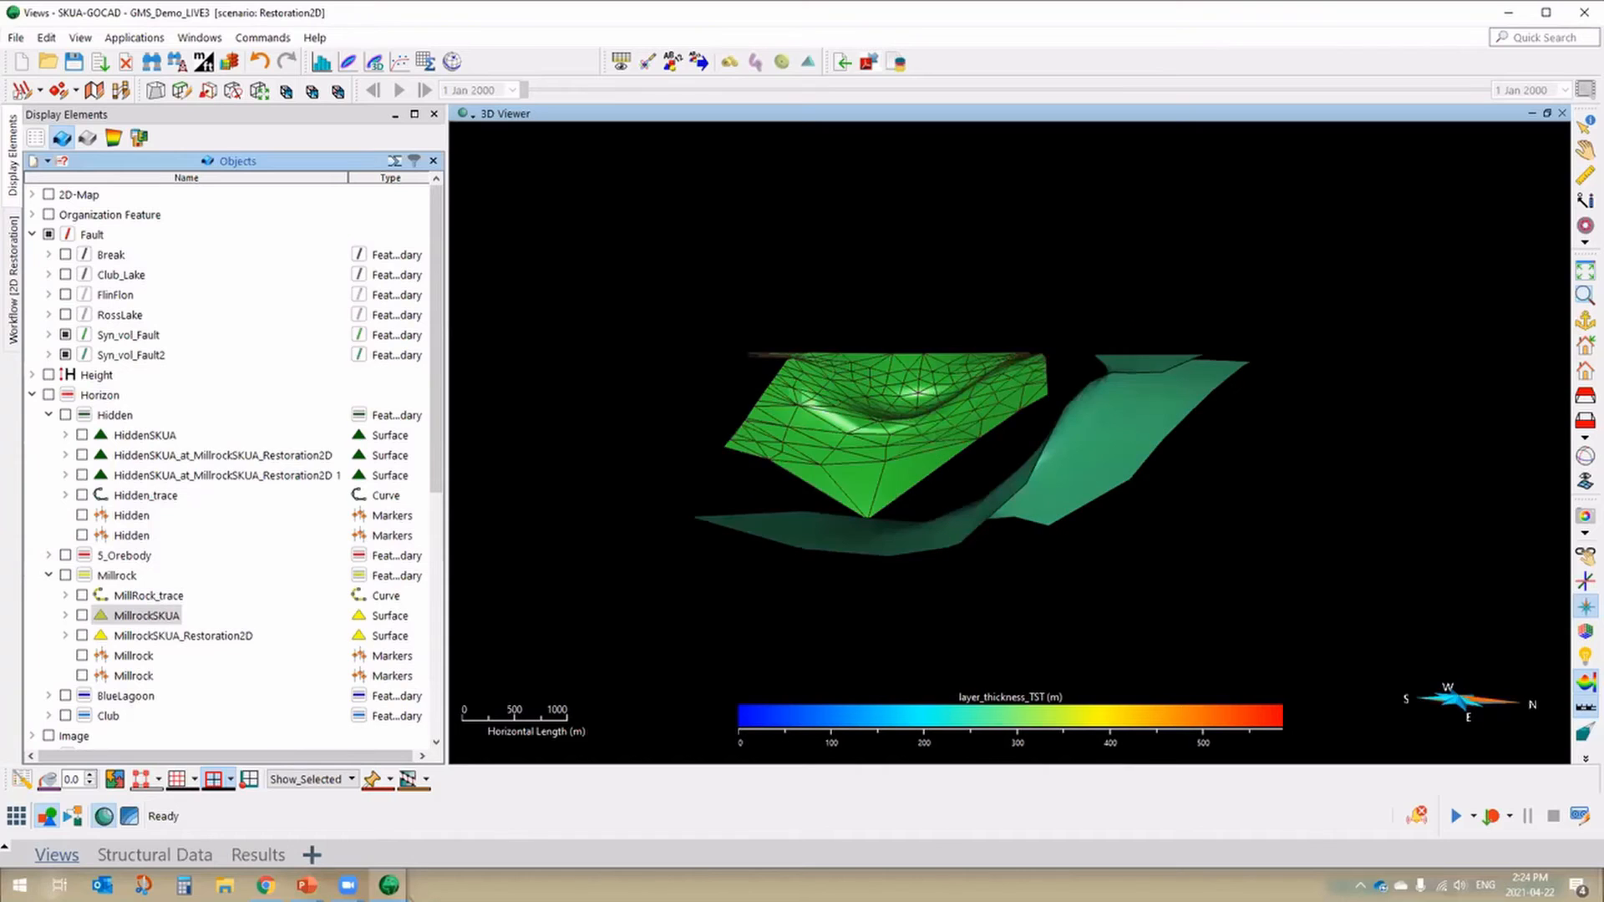
left_click_drag(1188, 582, 1268, 609)
left_click_drag(1321, 513, 791, 430)
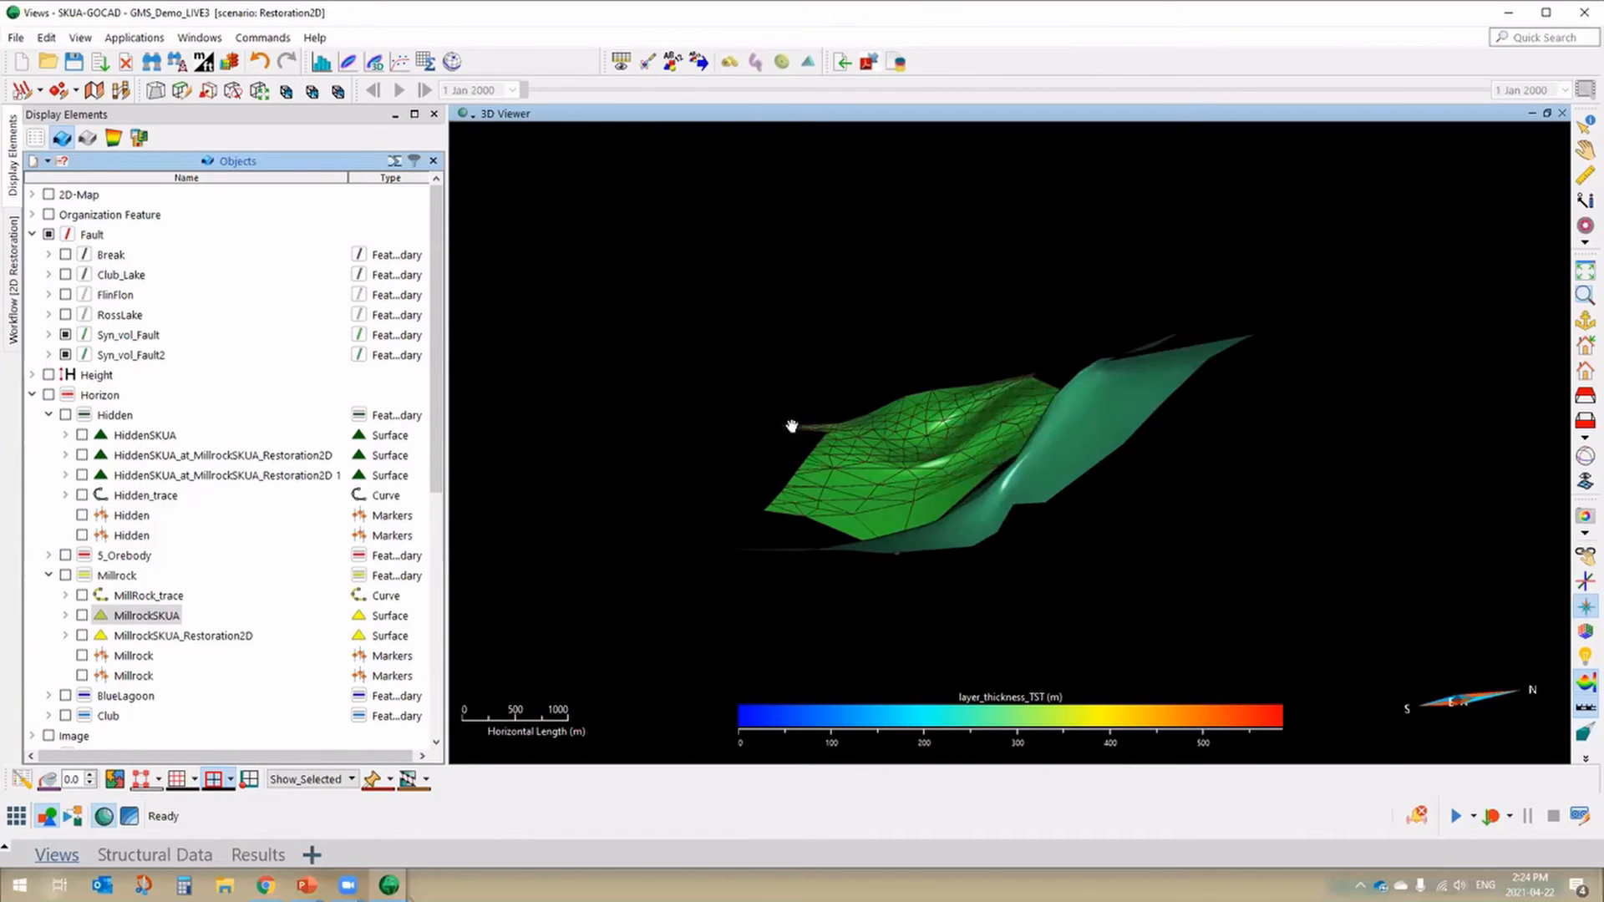
left_click_drag(1078, 580, 911, 541)
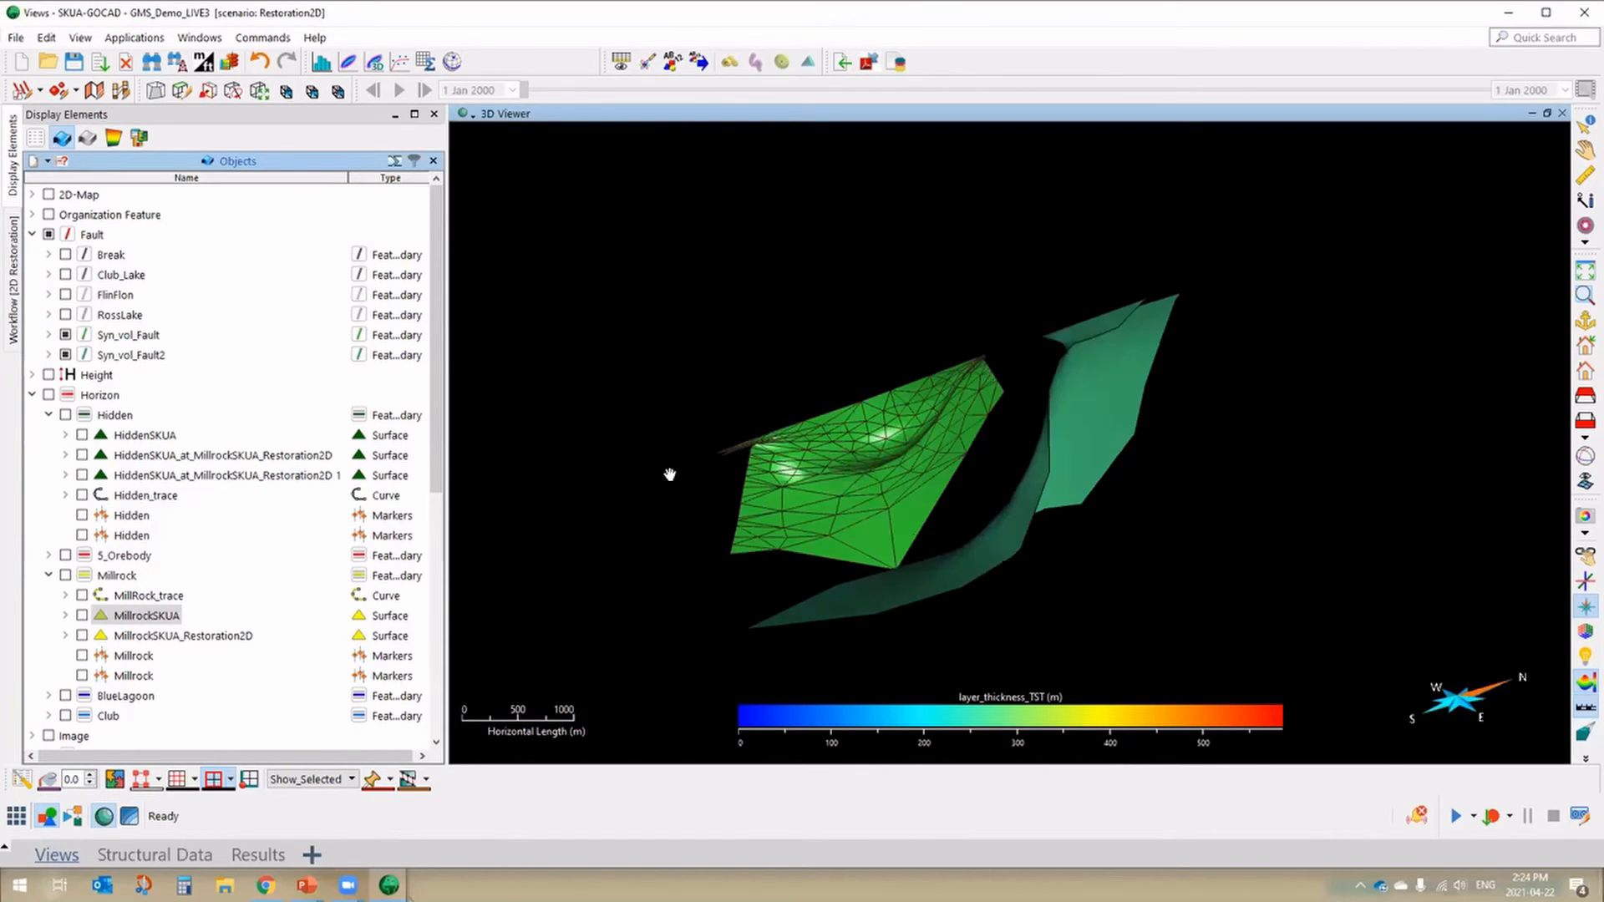
left_click_drag(670, 475, 716, 394)
- Show the 5_Orebody surface with the synvolcanic faults and inspect where the ore lenses lie relative to them
left_click_drag(220, 380, 271, 376)
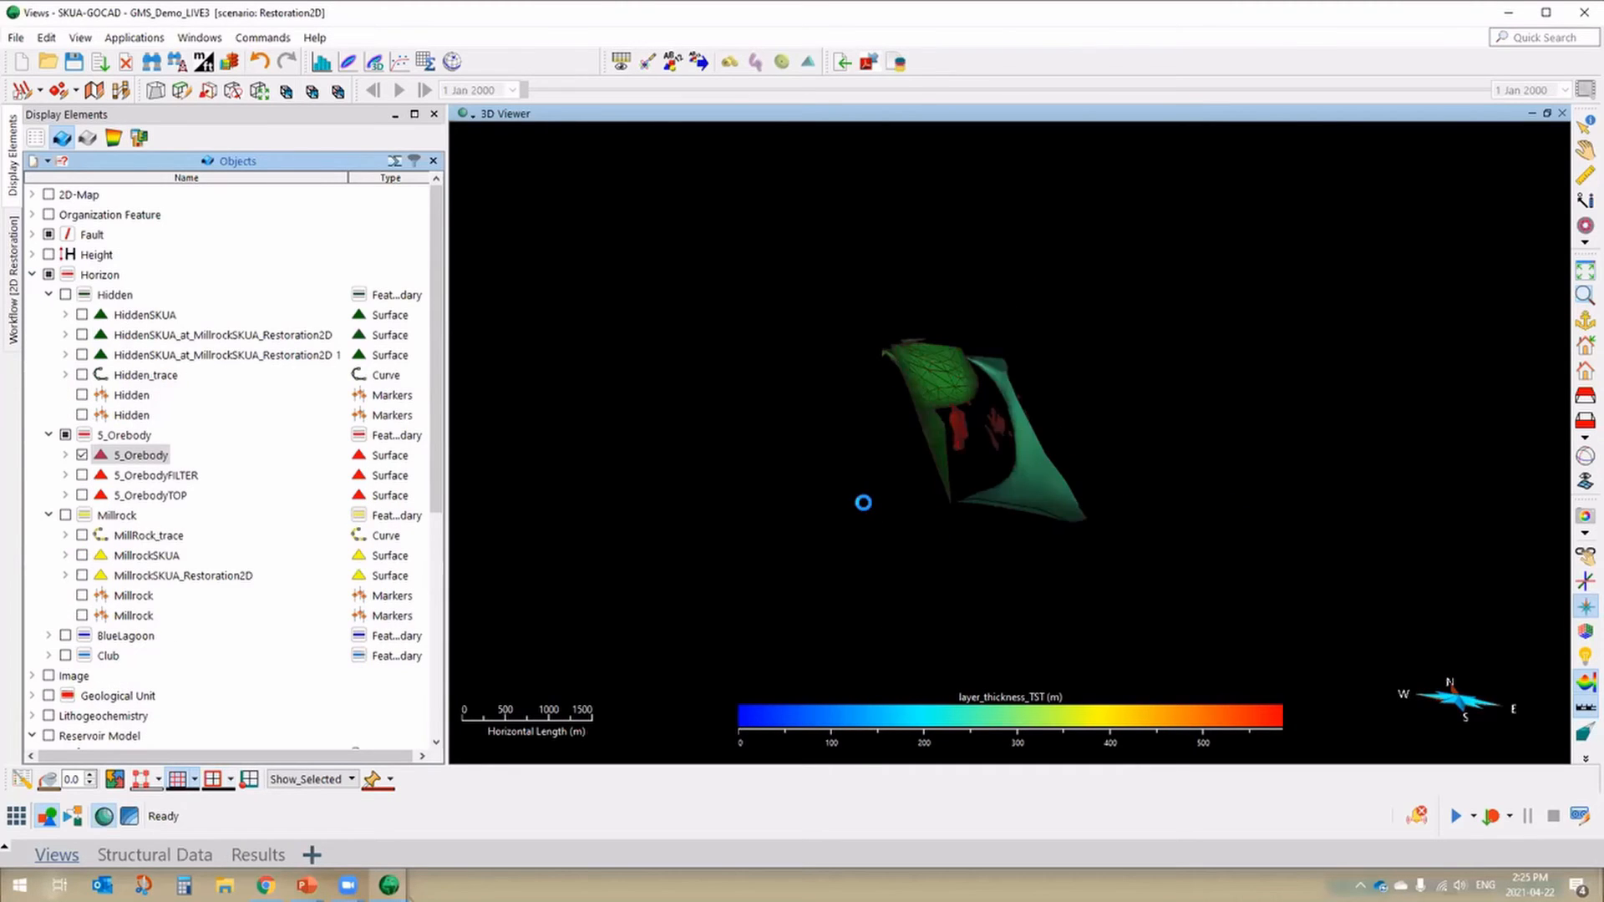
left_click_drag(864, 503, 1035, 348)
left_click_drag(1099, 546, 1154, 501)
left_click_drag(1077, 412, 1111, 461)
left_click_drag(998, 454, 1002, 343)
middle_click_drag(964, 411, 961, 428)
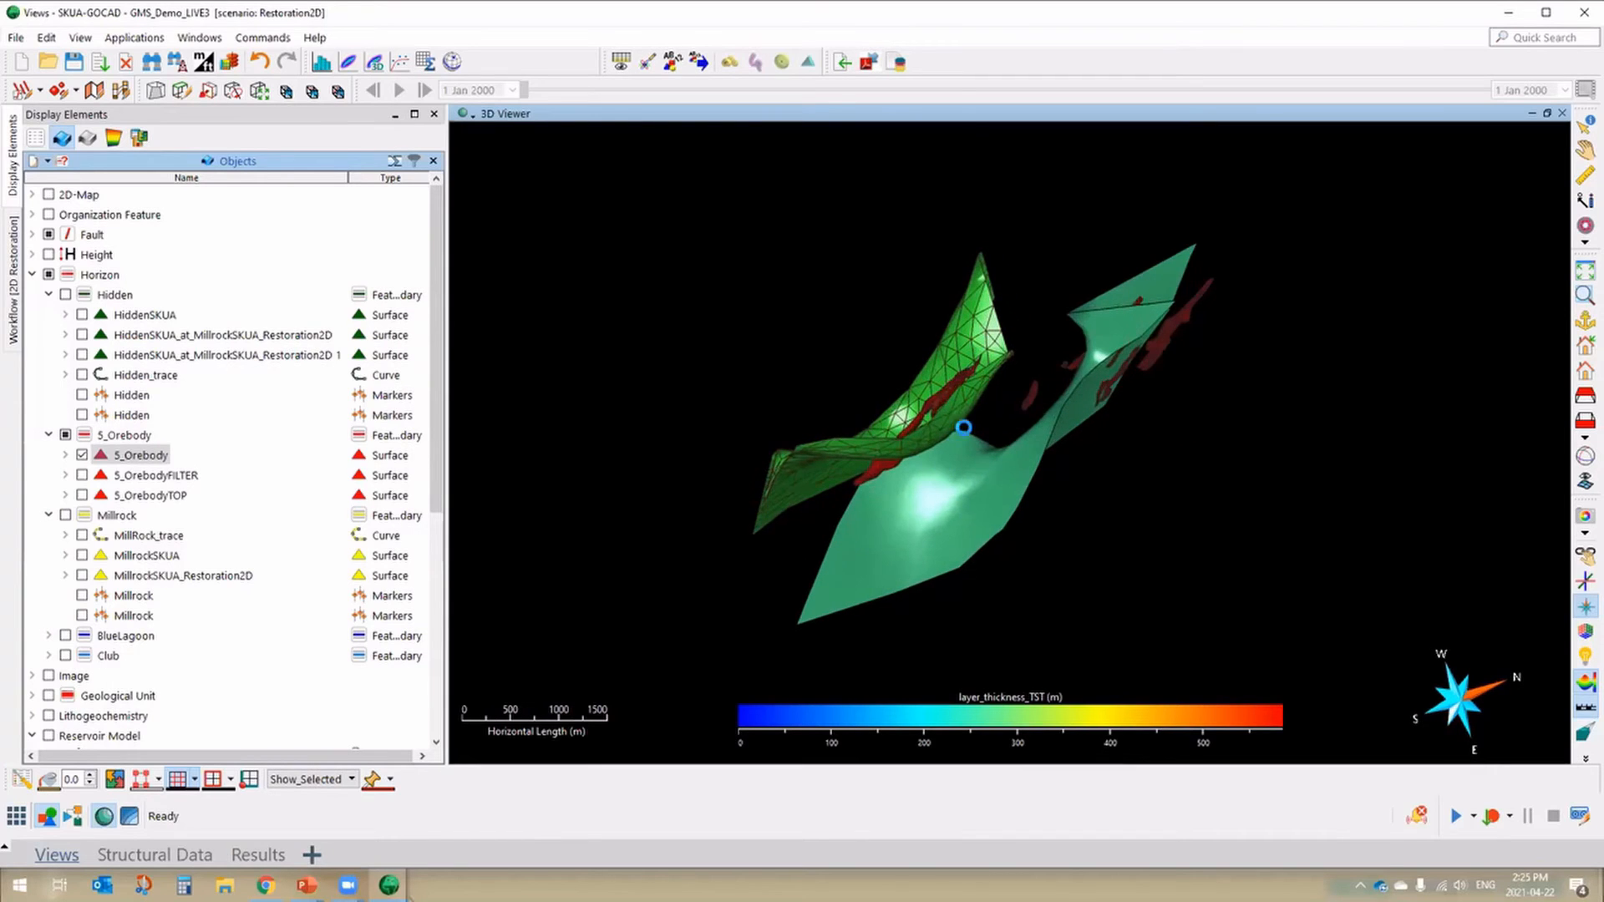
mouse_move(965, 402)
left_mouse_down()
mouse_move(955, 386)
mouse_move(968, 414)
left_mouse_up()
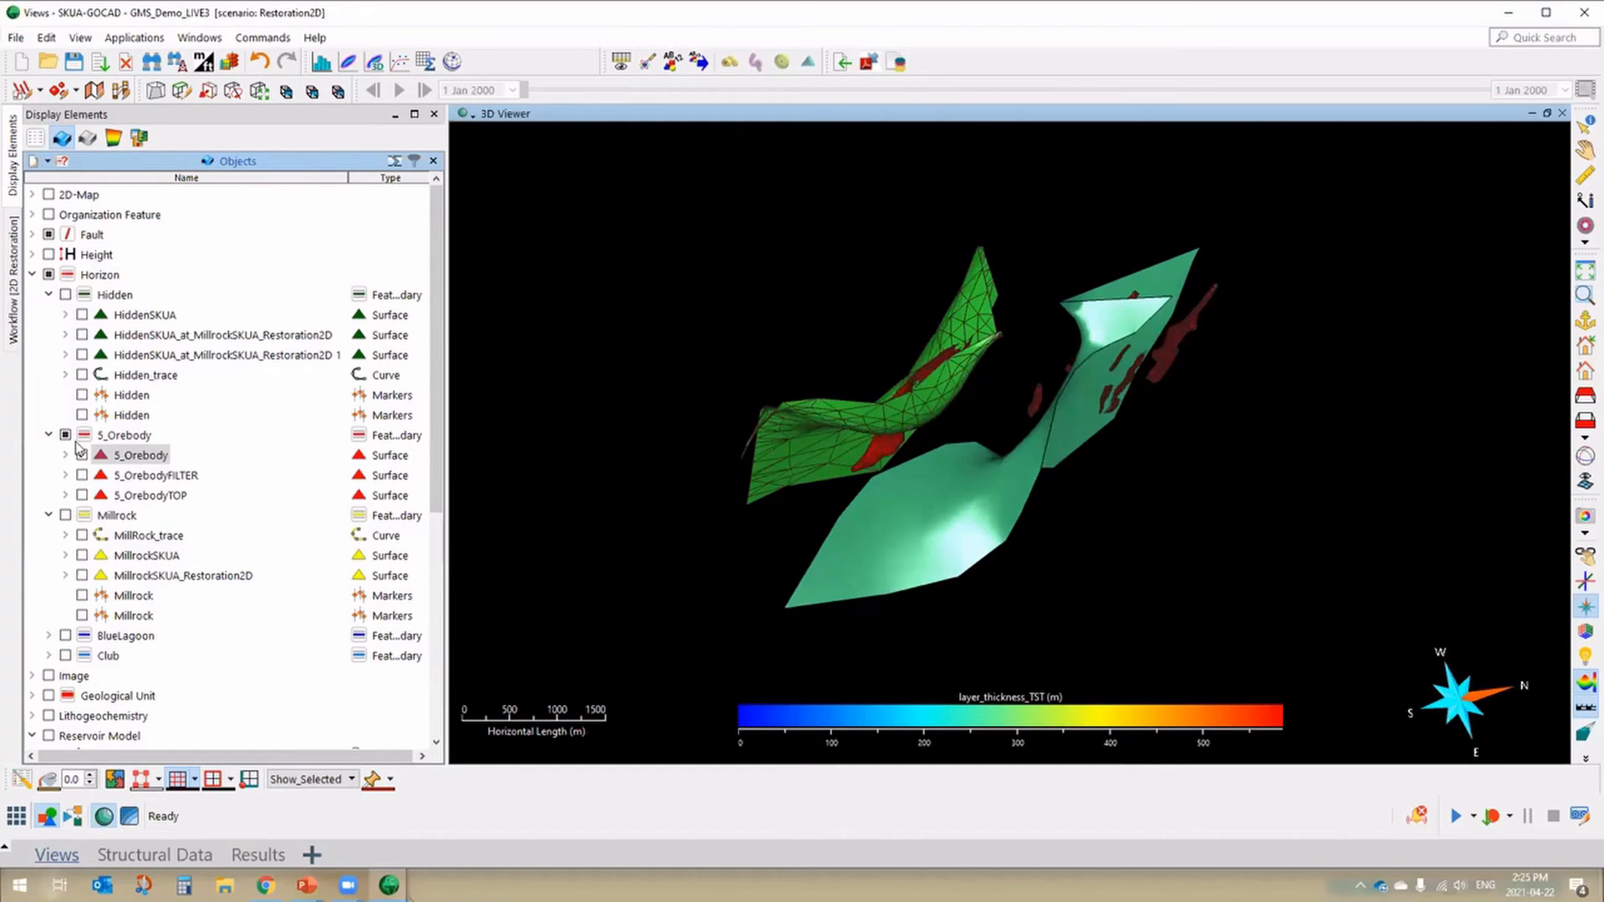
- Display the 01_Rhyolite_MILL region of the geology_340x419x615 grid together with the faults and orebody
scroll(67, 405, "down", 6)
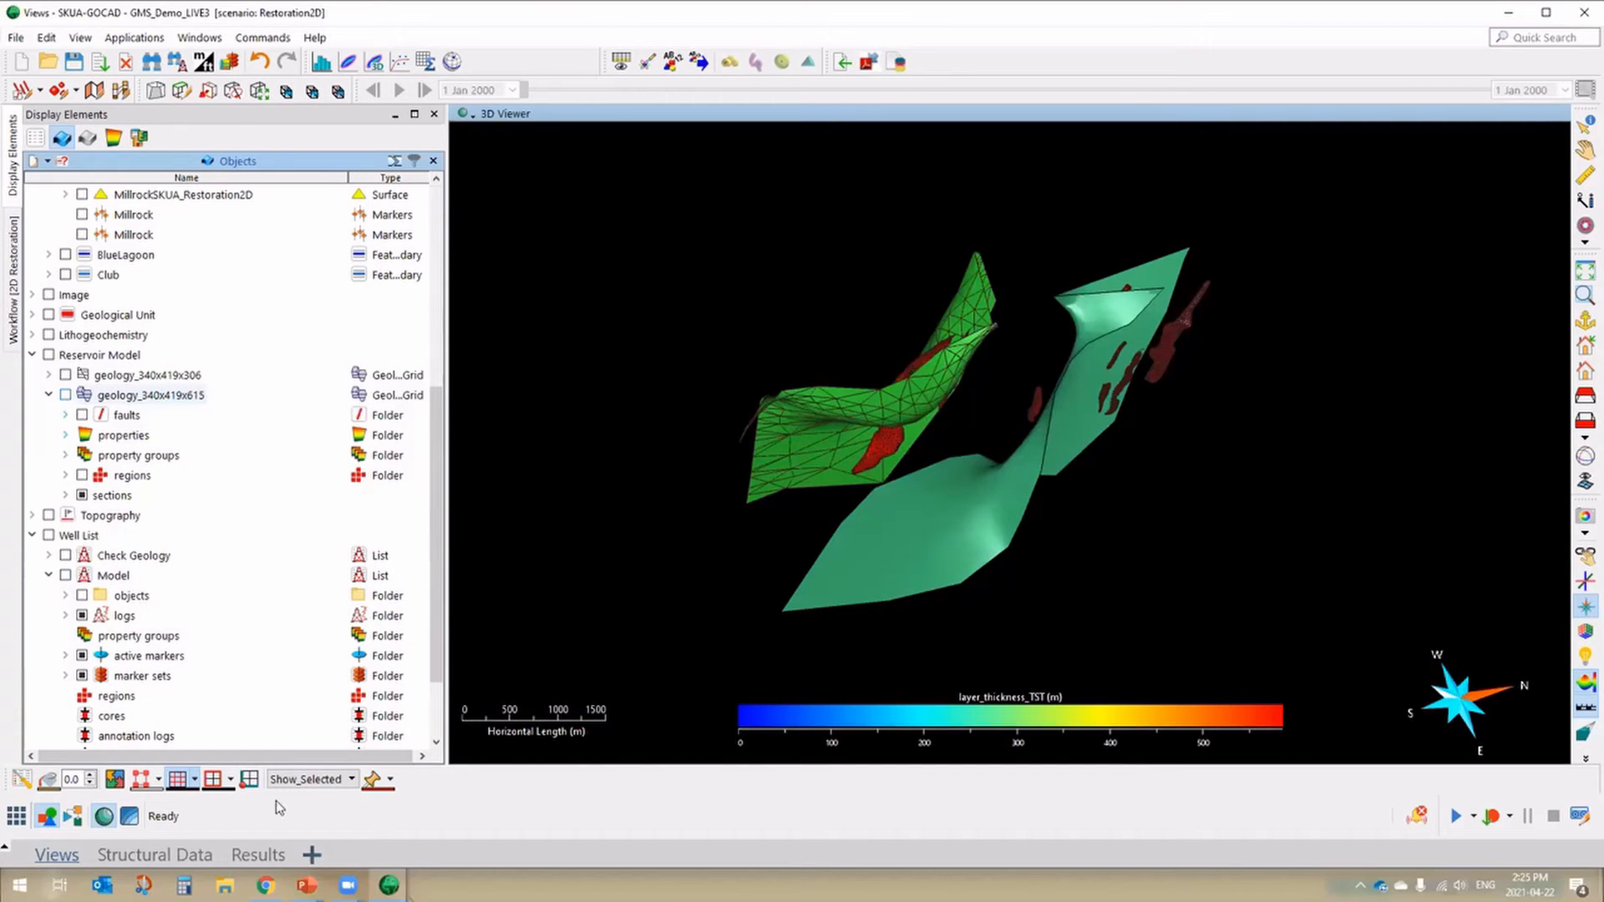
left_click(312, 781)
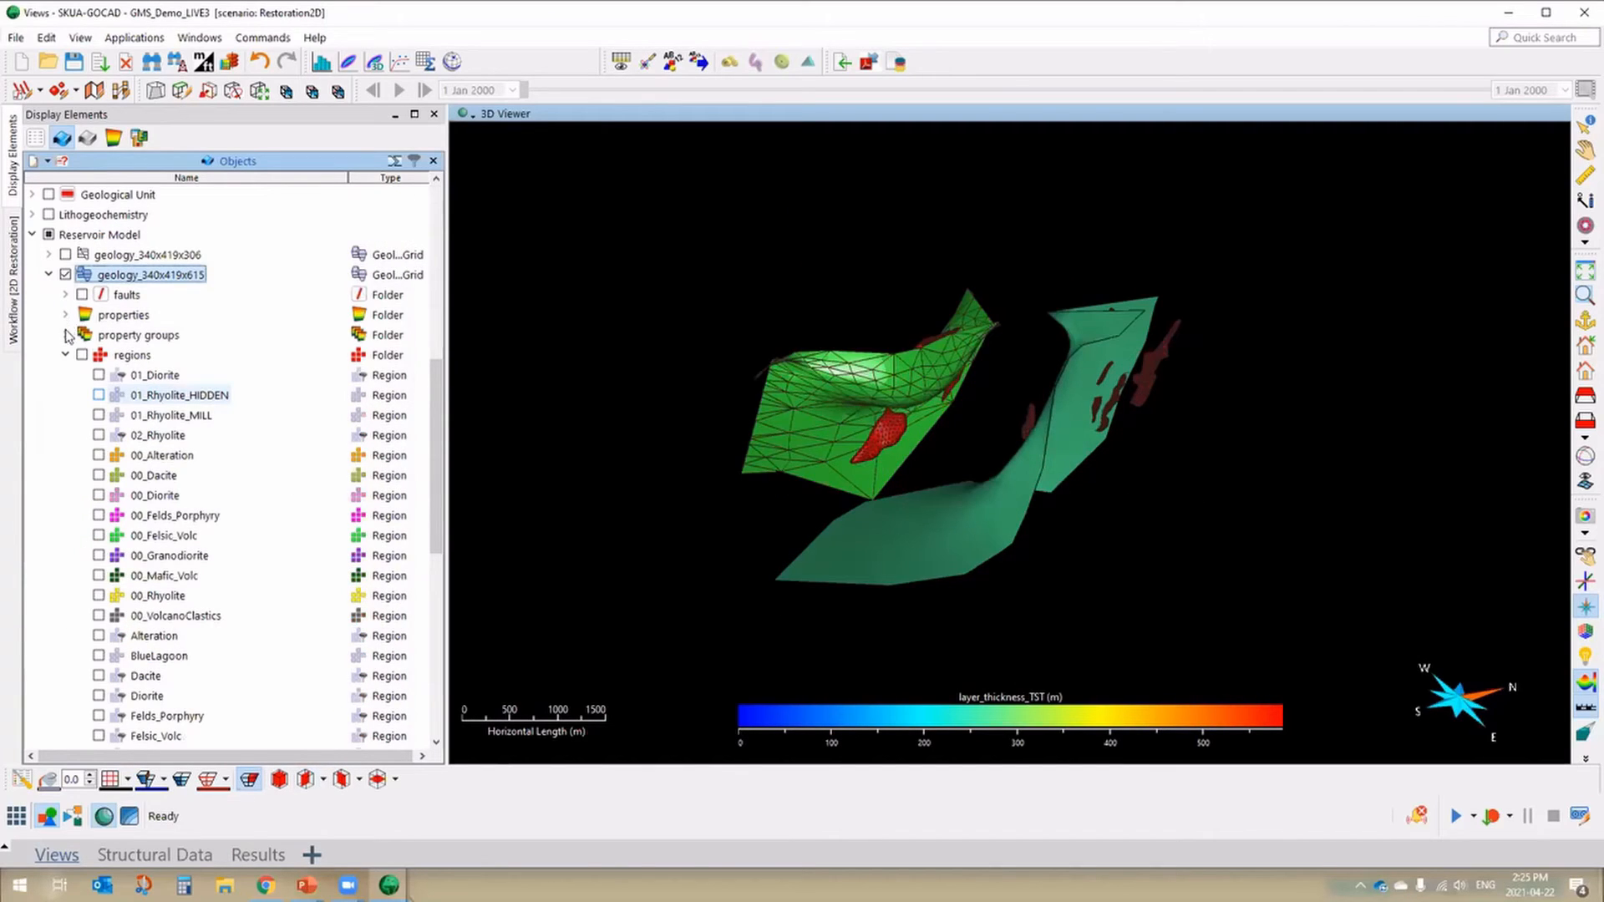
left_click(99, 415)
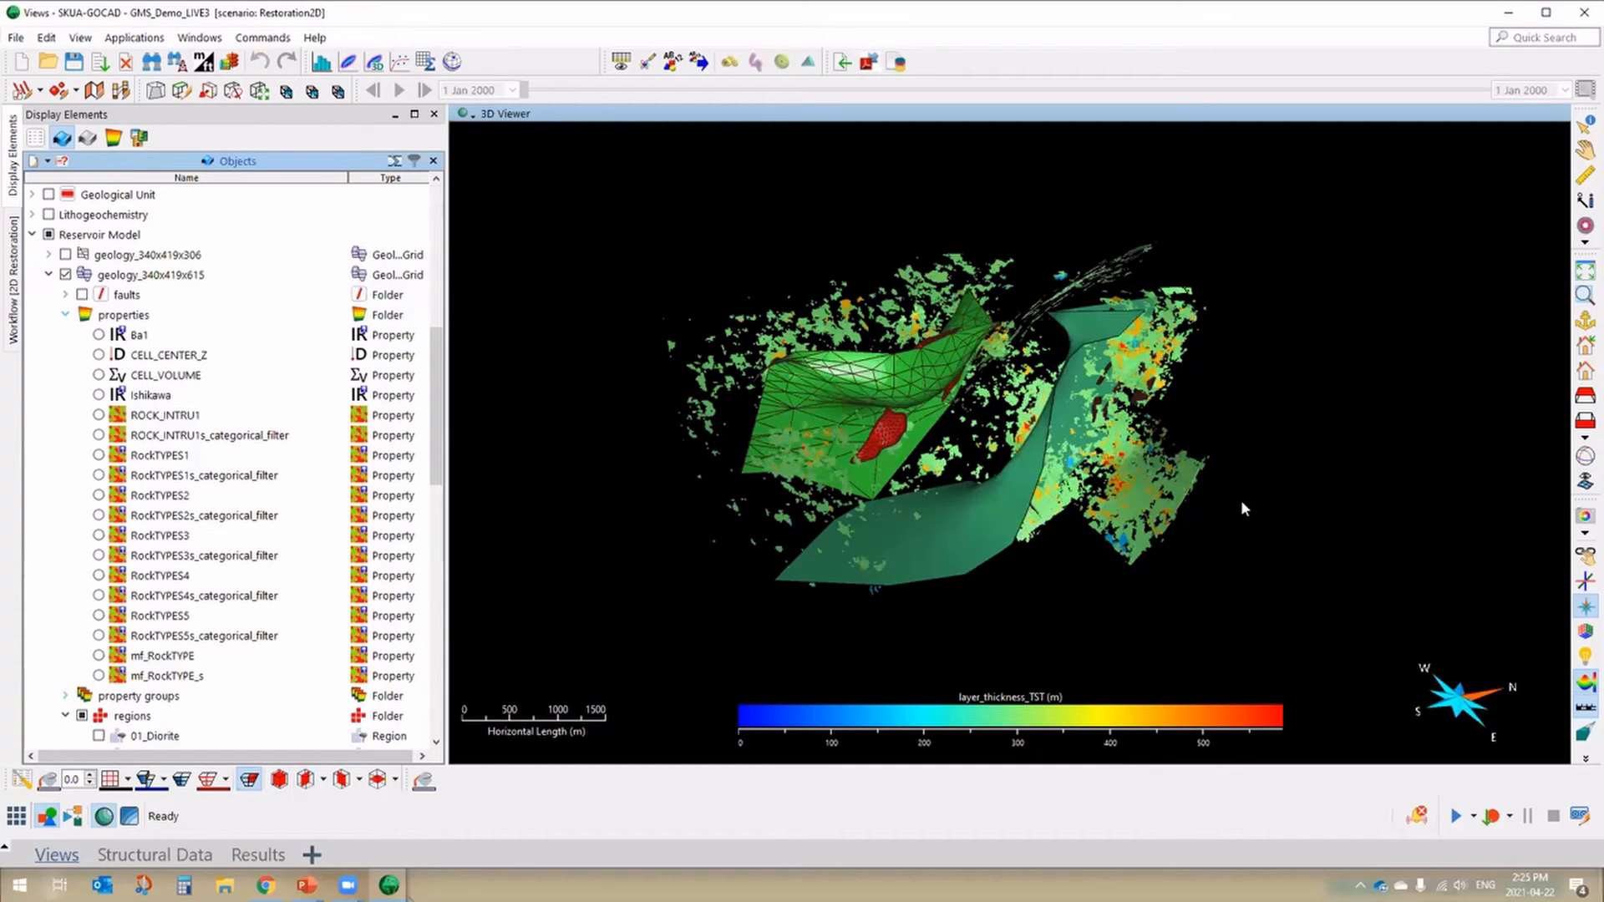
left_click(65, 696)
scroll(169, 656, "down", 4)
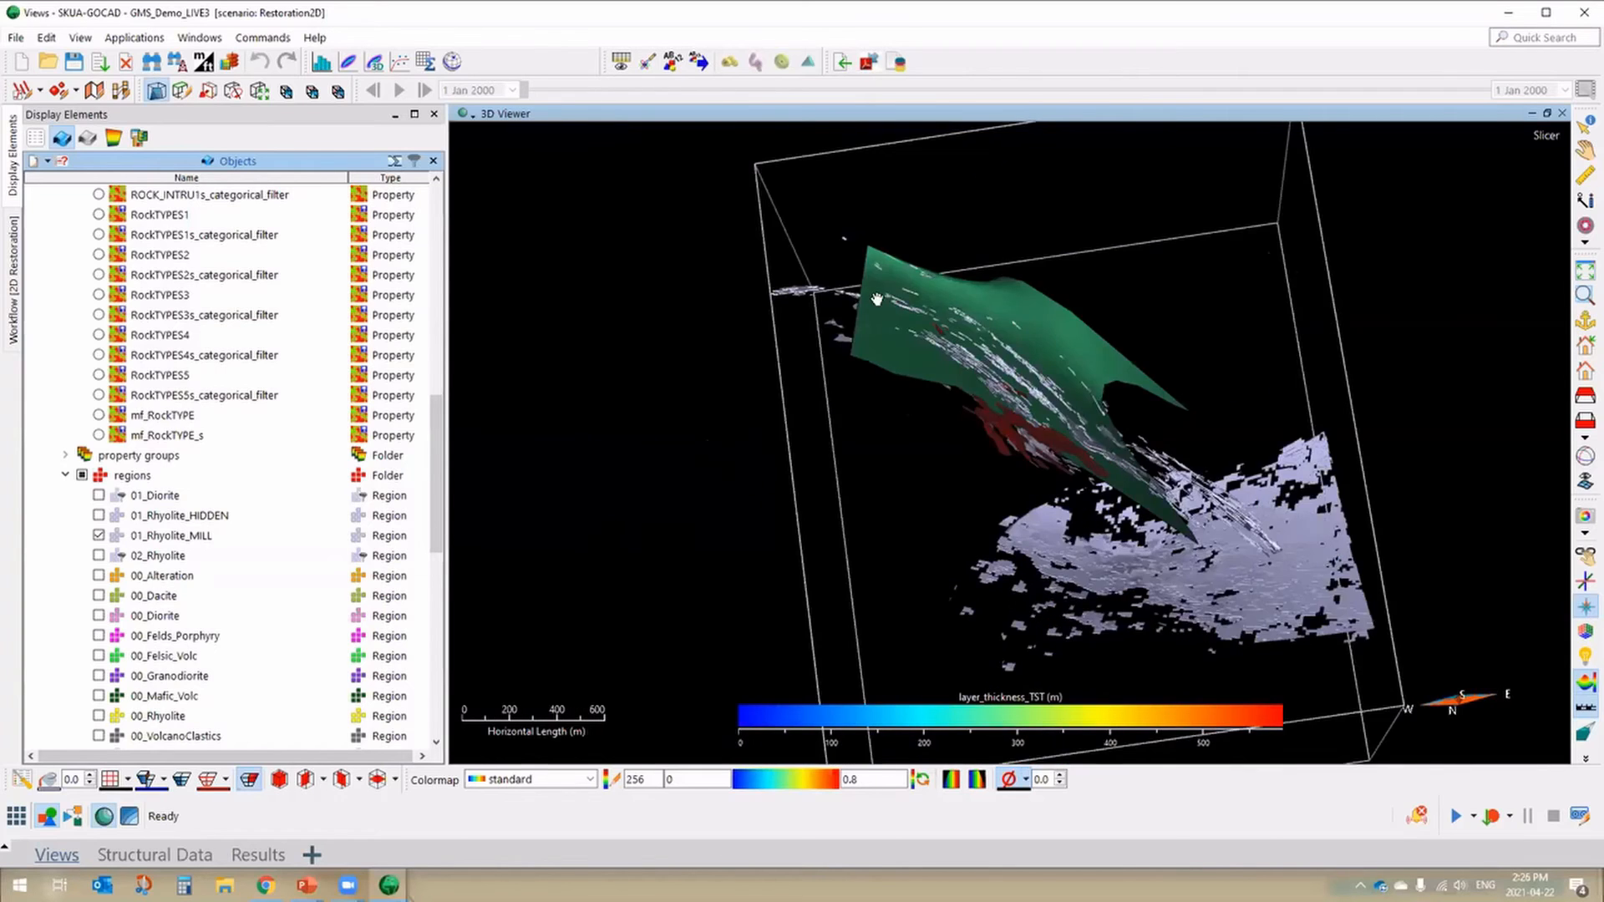
- Inspect the 01_Rhyolite_MILL cells inside the slicer box against the synvolcanic fault and the ore lenses
left_click_drag(877, 299, 1150, 550)
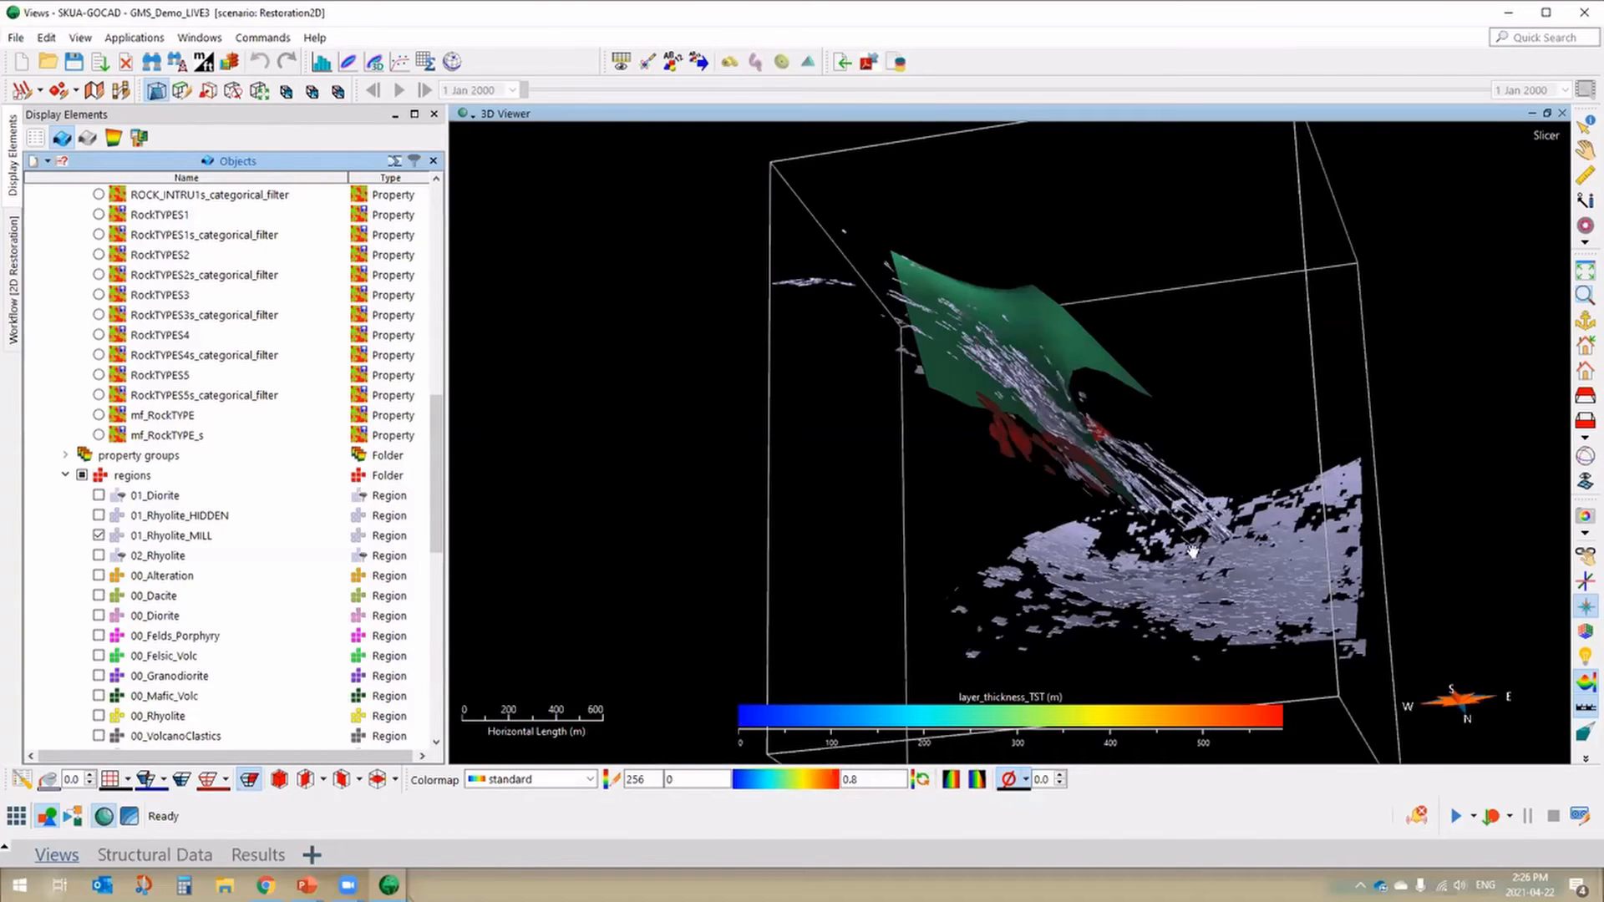
left_click_drag(1128, 465, 1049, 436)
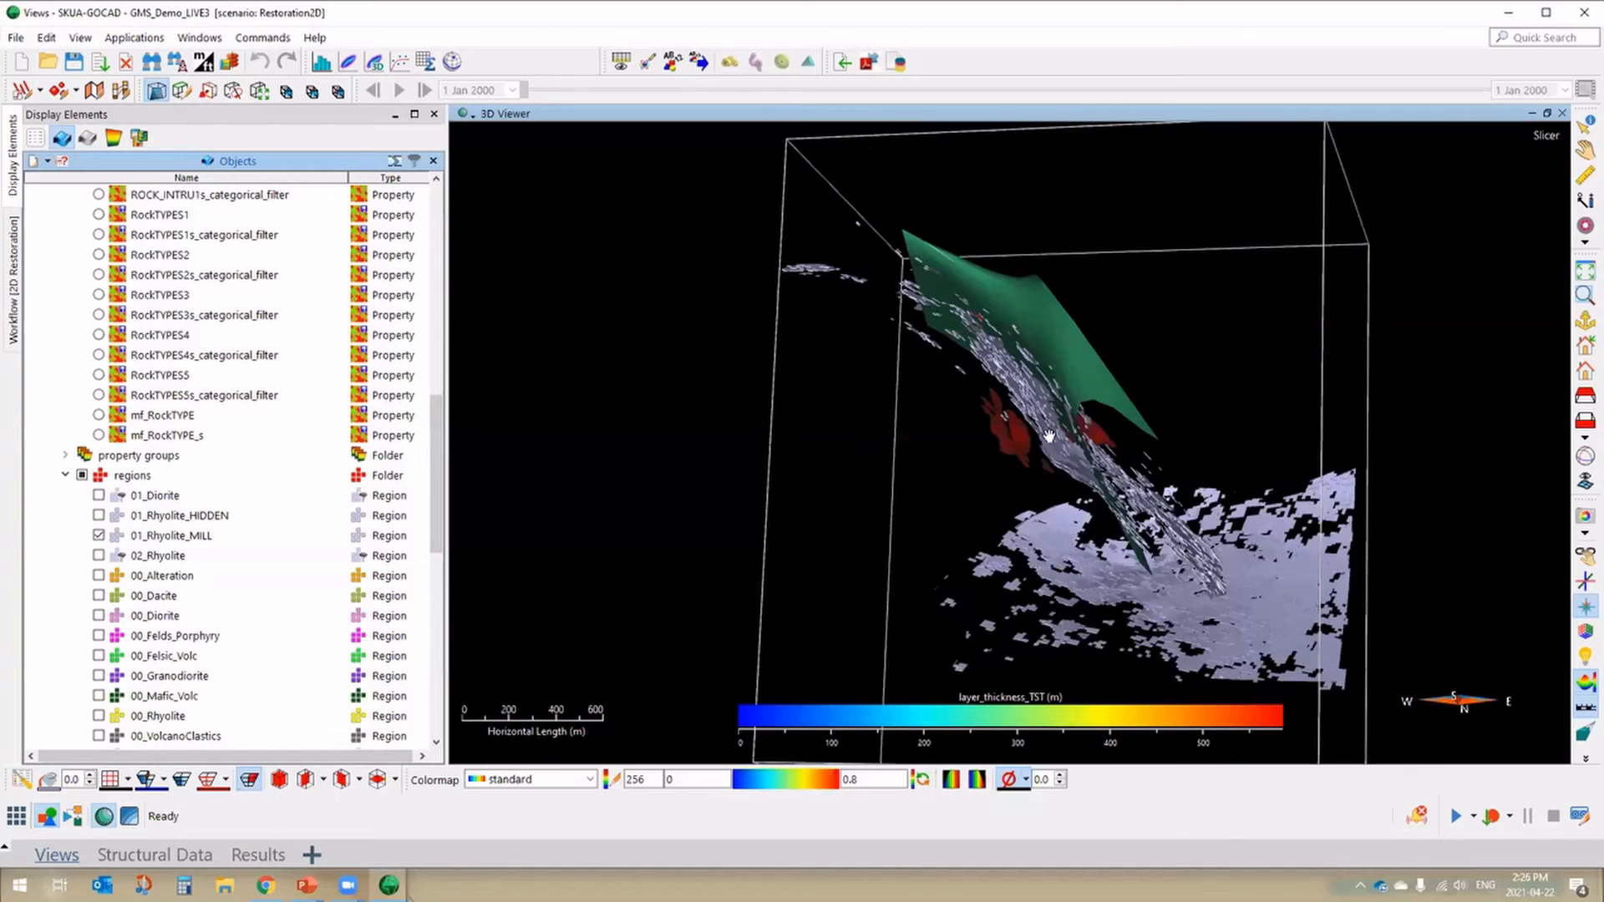
left_click_drag(969, 311, 849, 347)
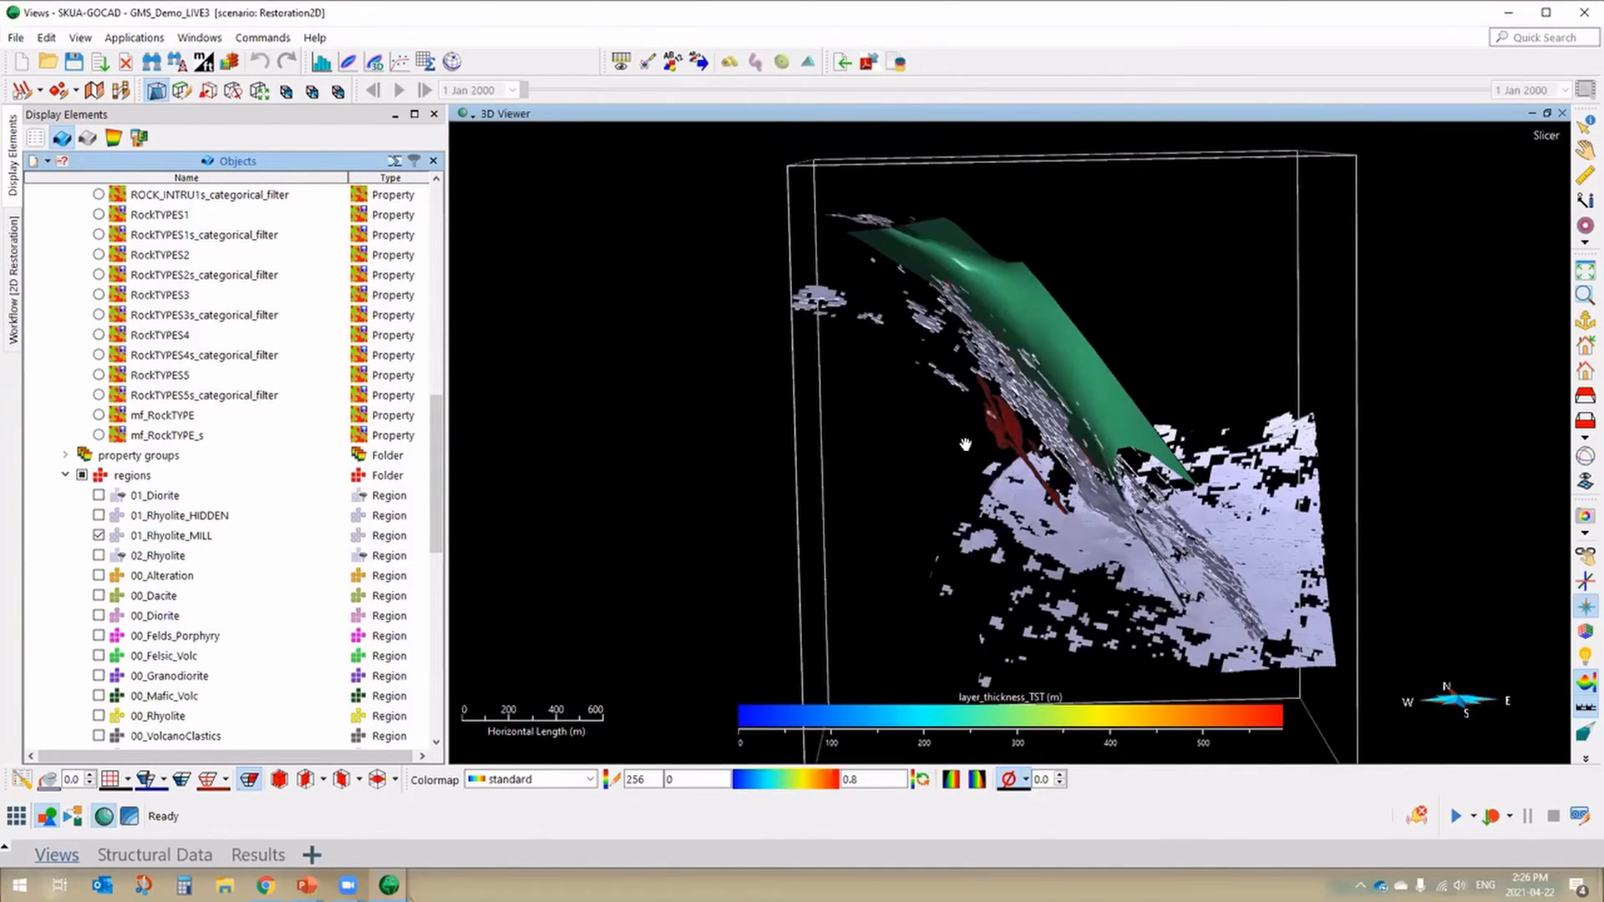
left_click_drag(1096, 499, 1022, 440)
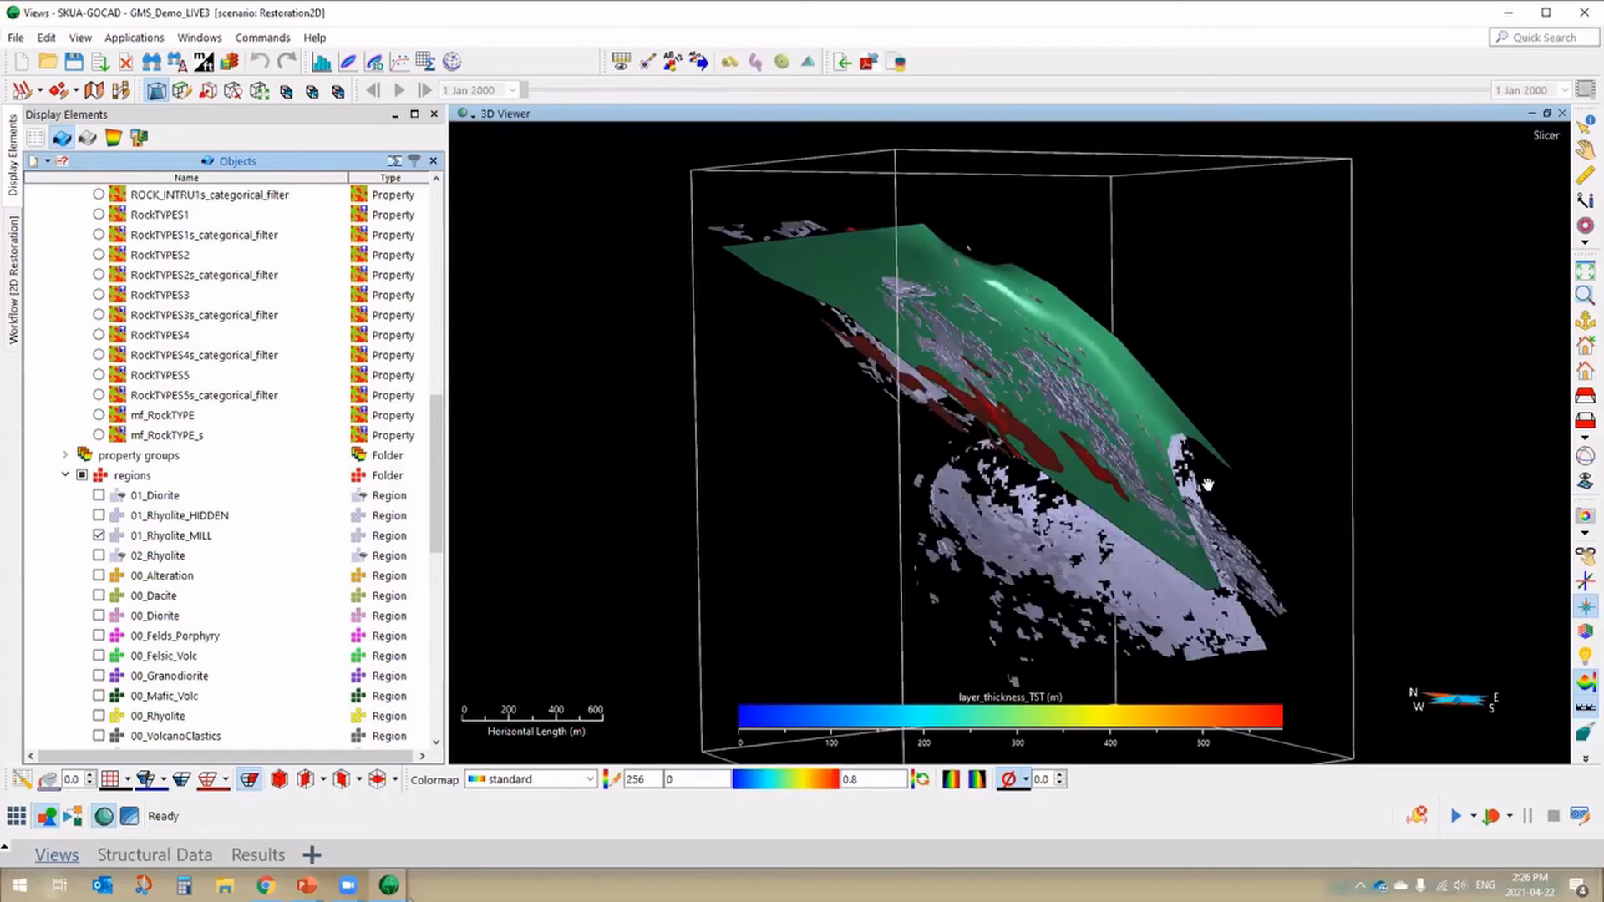
left_click_drag(1193, 428, 1070, 370)
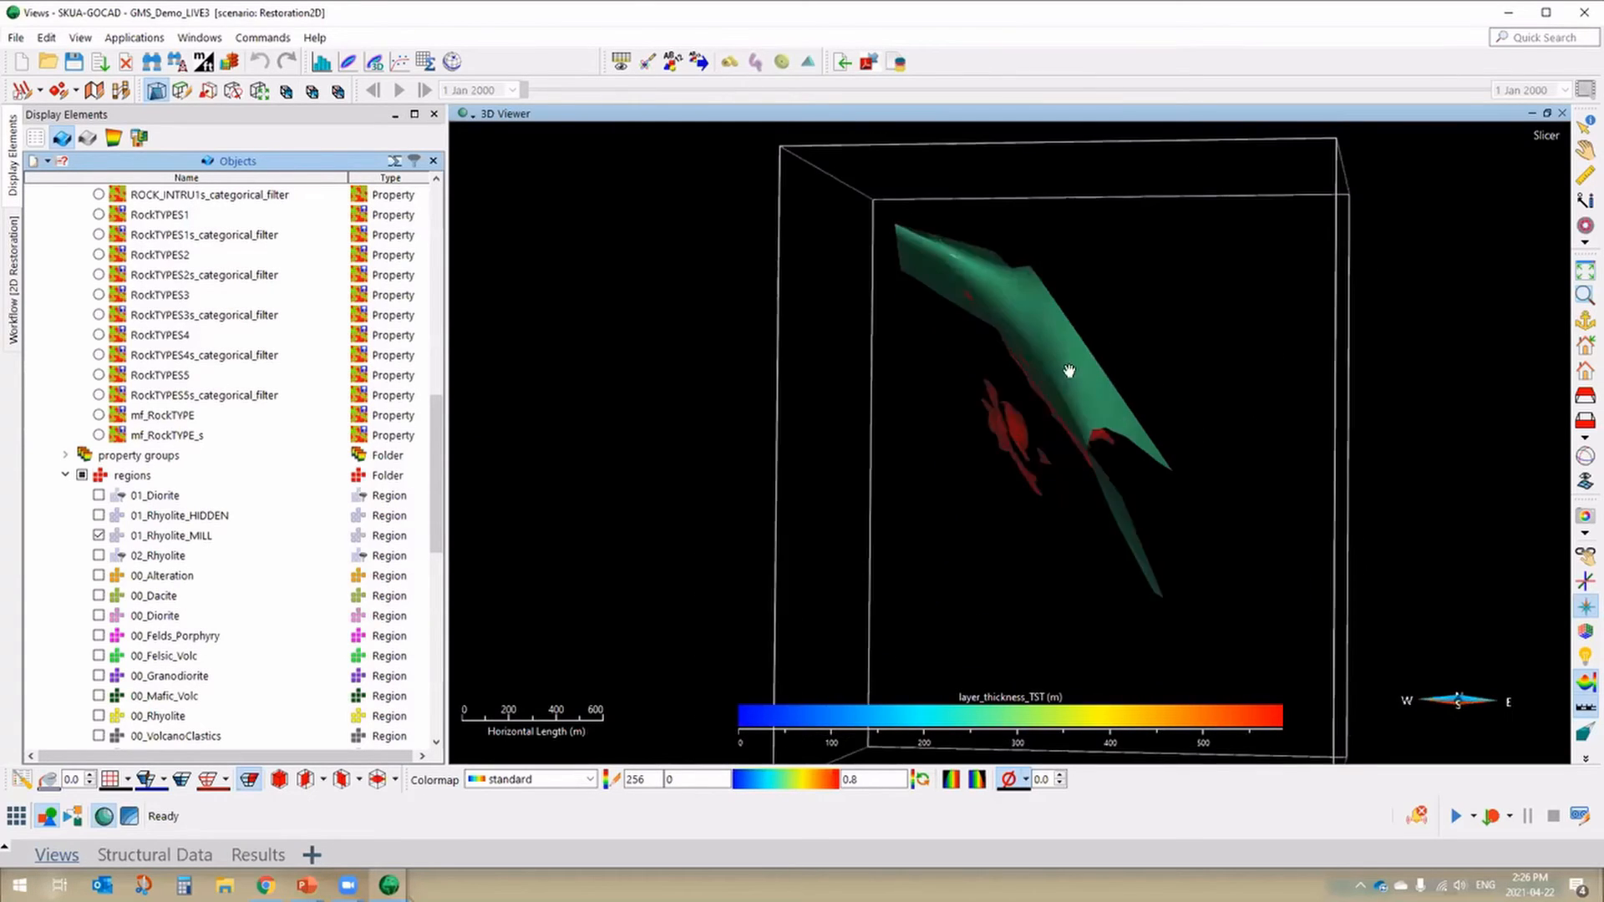
left_click_drag(1078, 484, 1096, 554)
- Turn off the slicer and view the full extent of the 01_Rhyolite_MILL region around the faults
scroll(1096, 555, "down", 4)
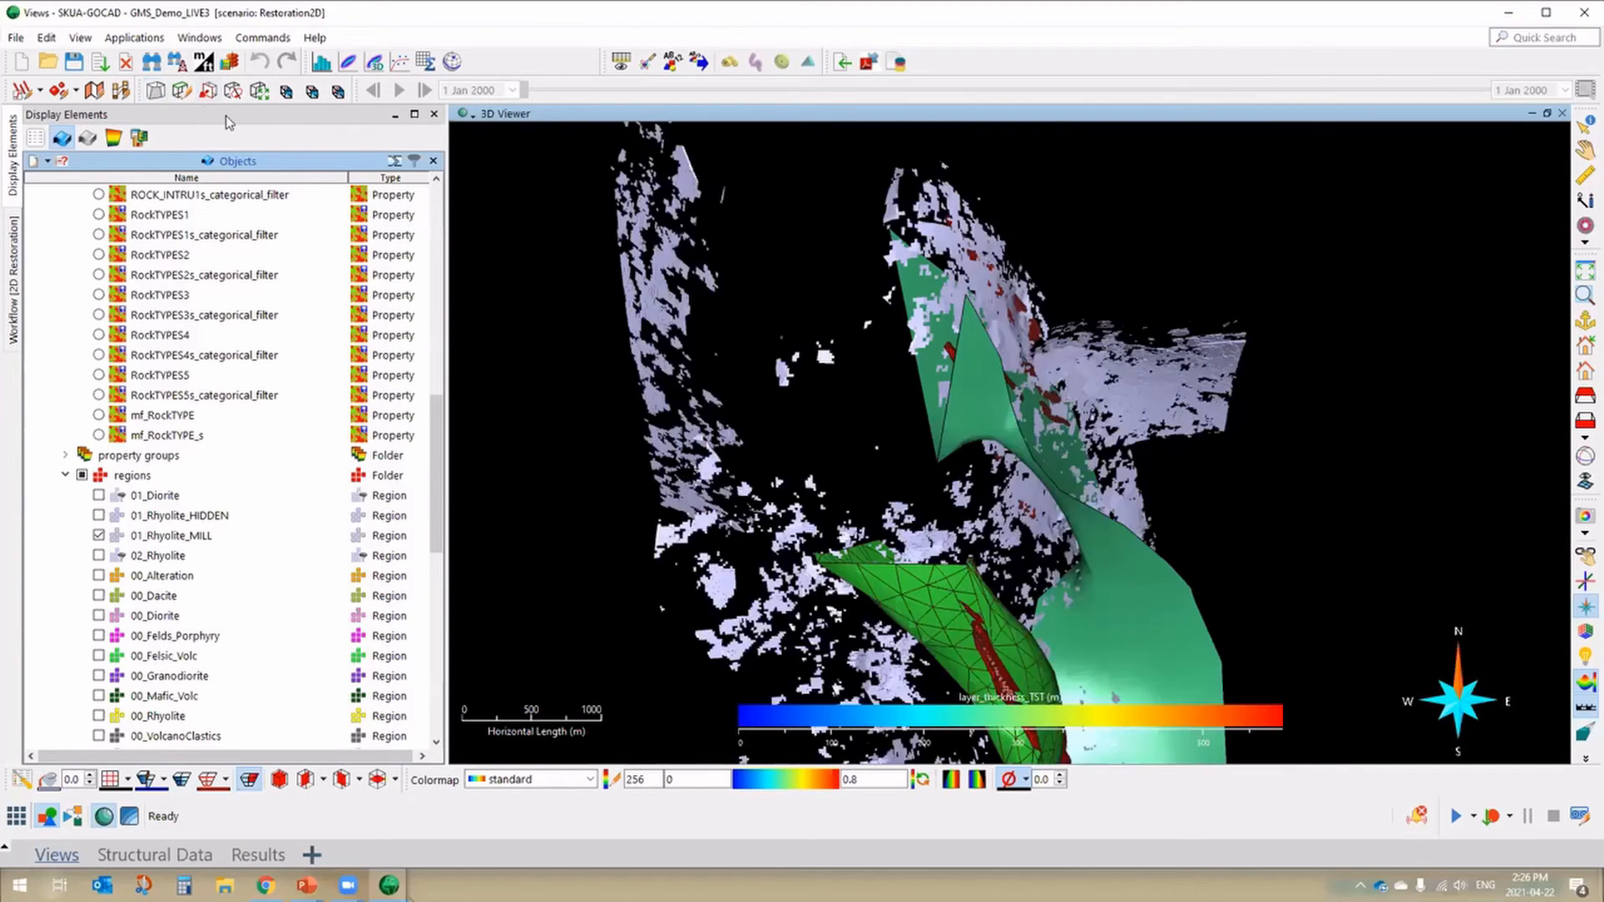
scroll(955, 512, "down", 6)
scroll(954, 512, "up", 5)
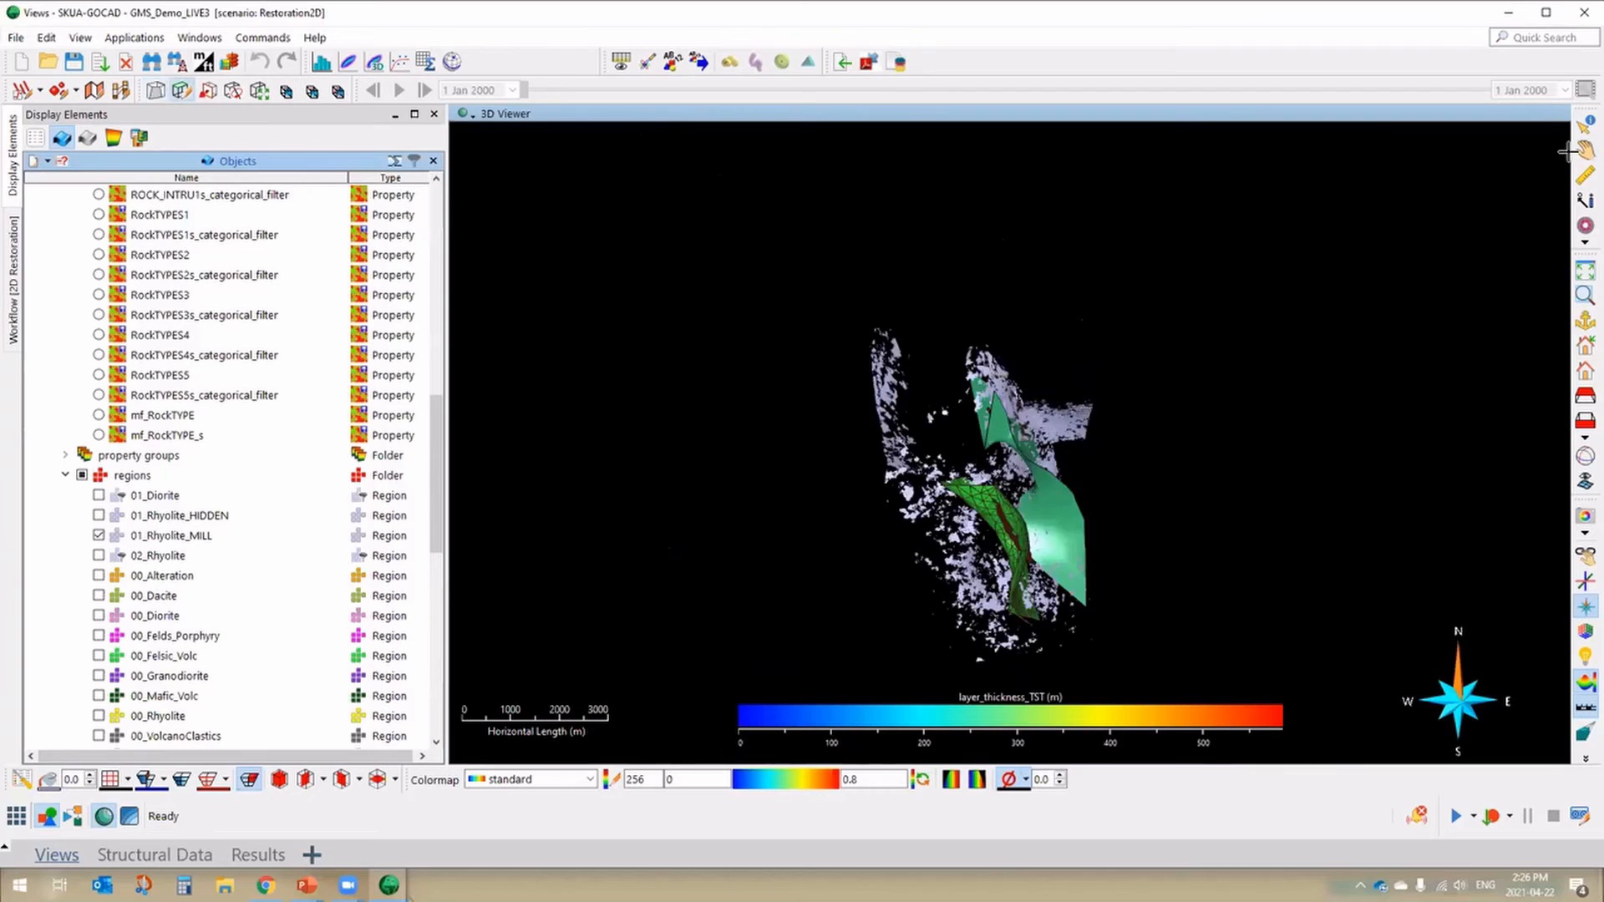
left_click(156, 89)
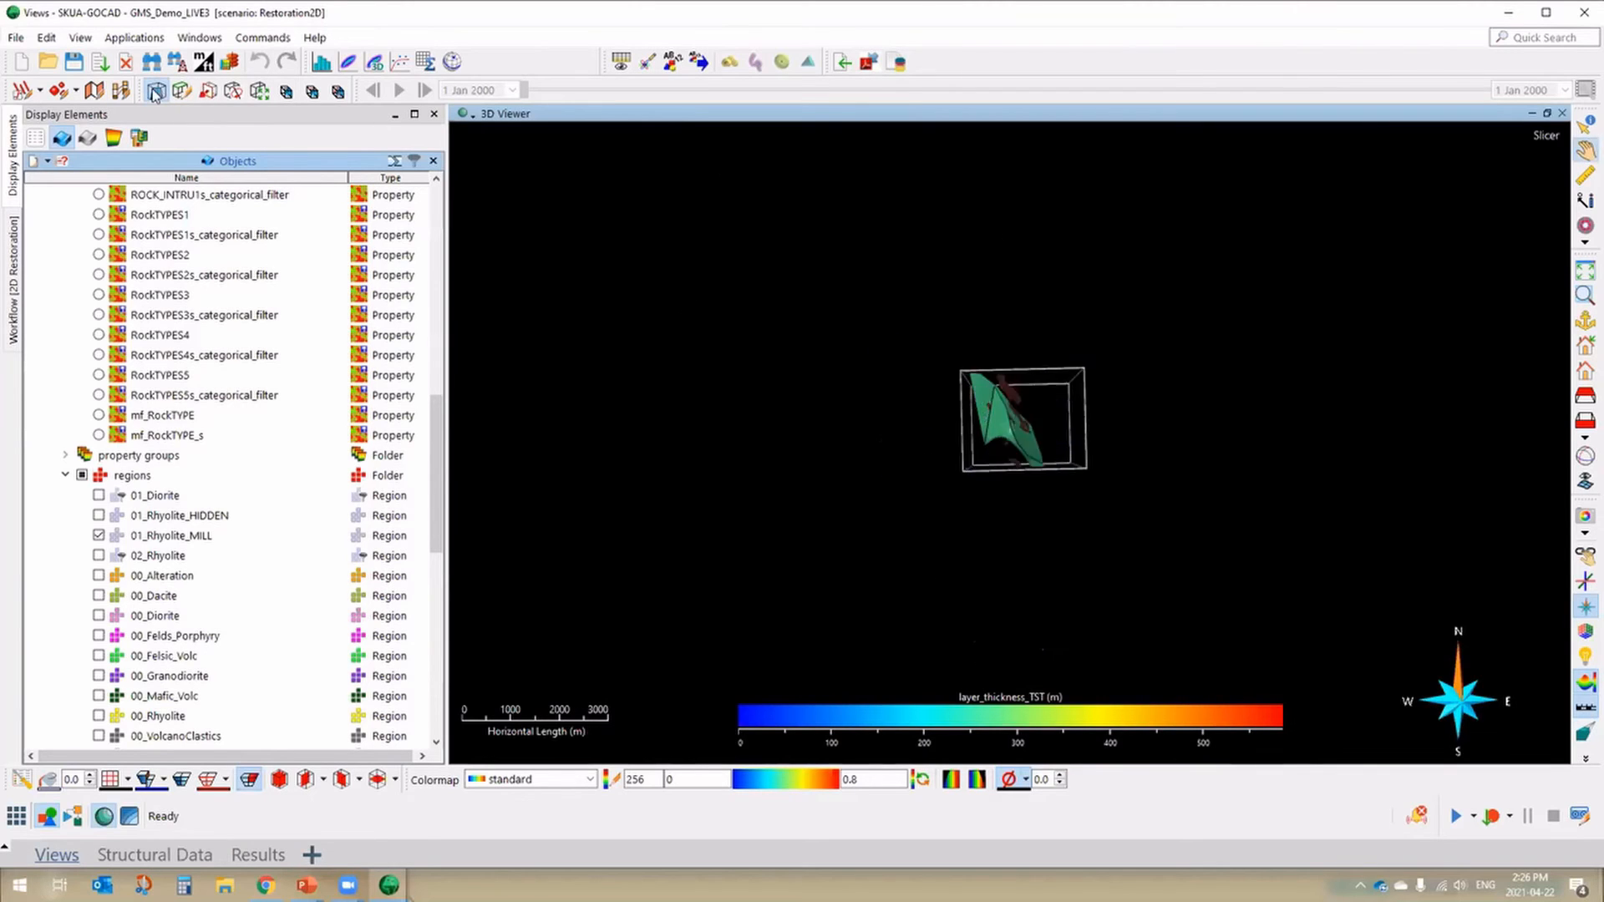
left_click_drag(962, 443, 902, 450)
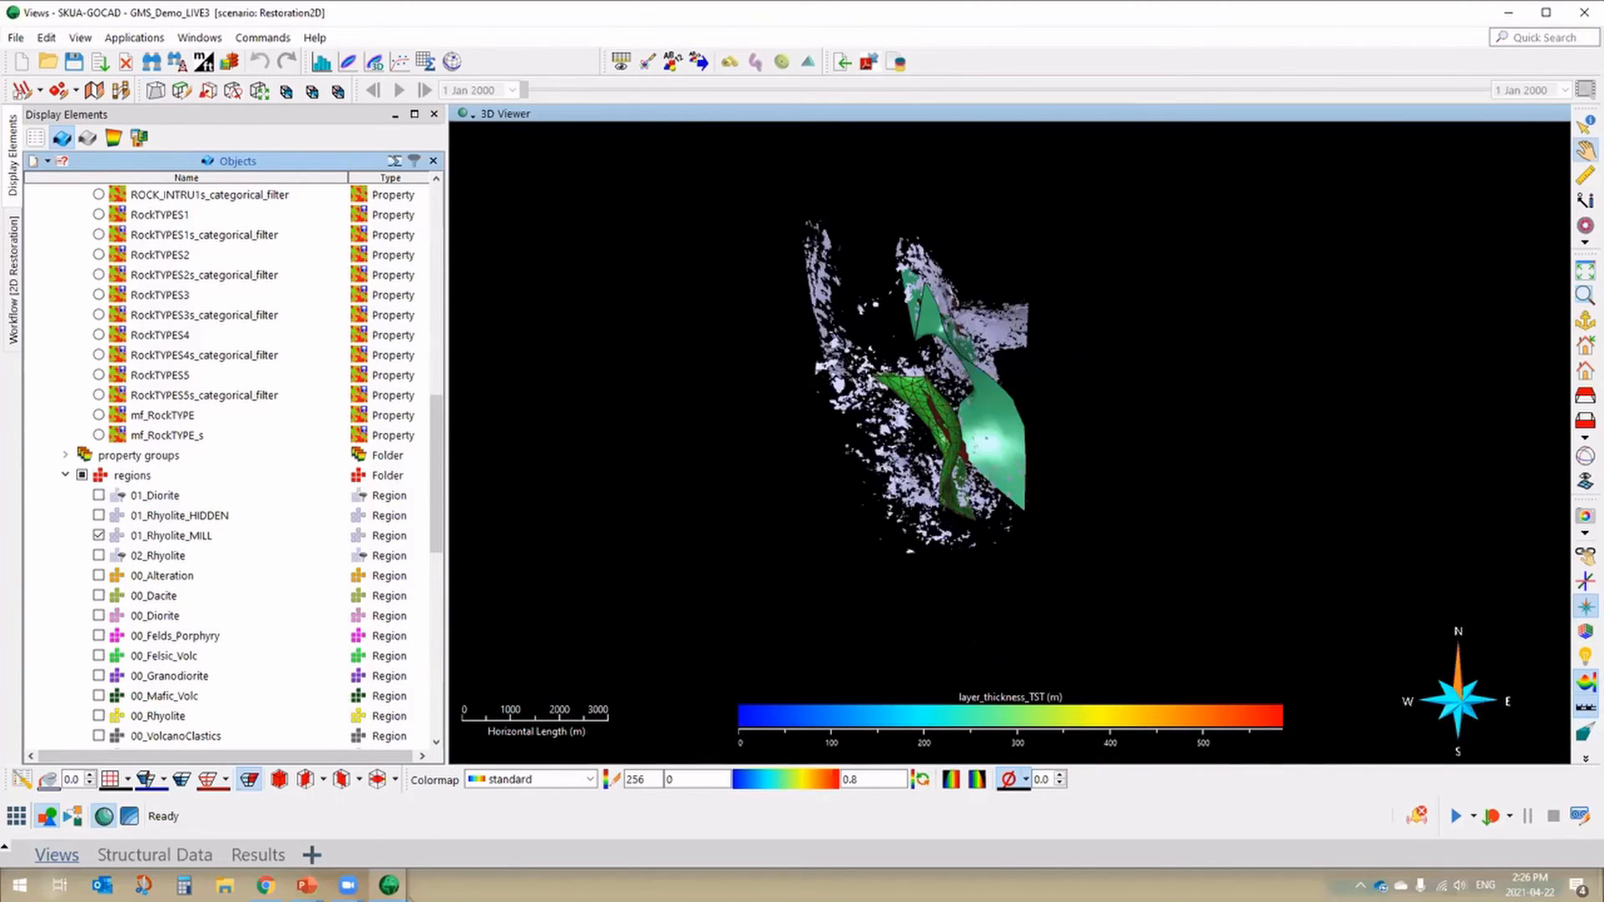
- Add the 01_Rhyolite_HIDDEN region to the display and inspect both rhyolite regions around the faults and orebody
left_click(98, 516)
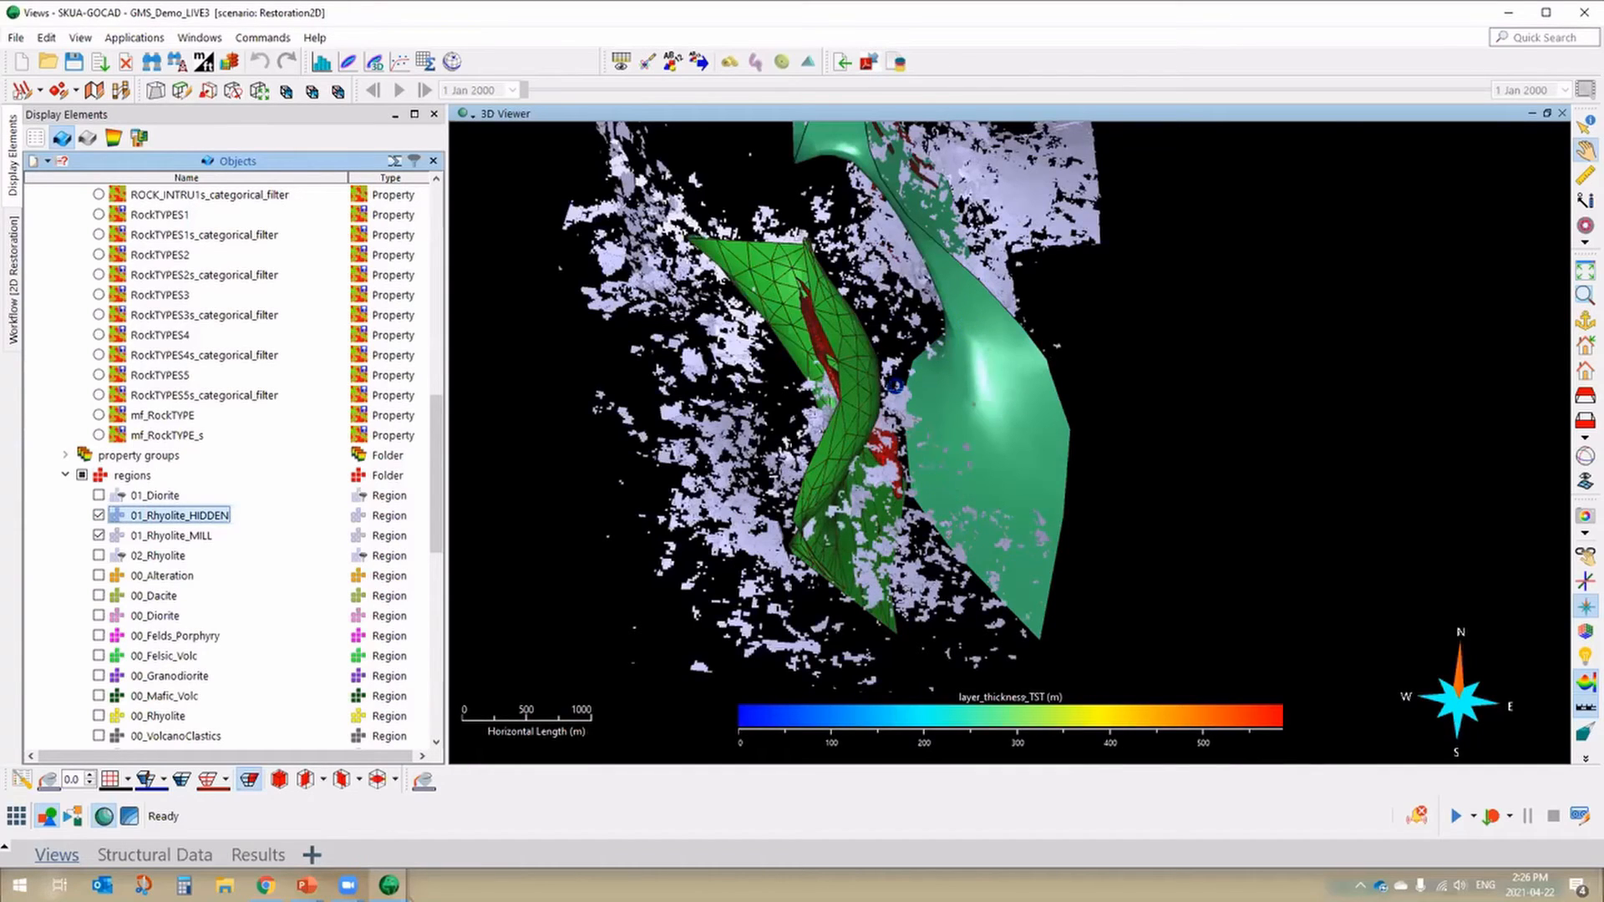
left_click_drag(911, 219, 645, 411)
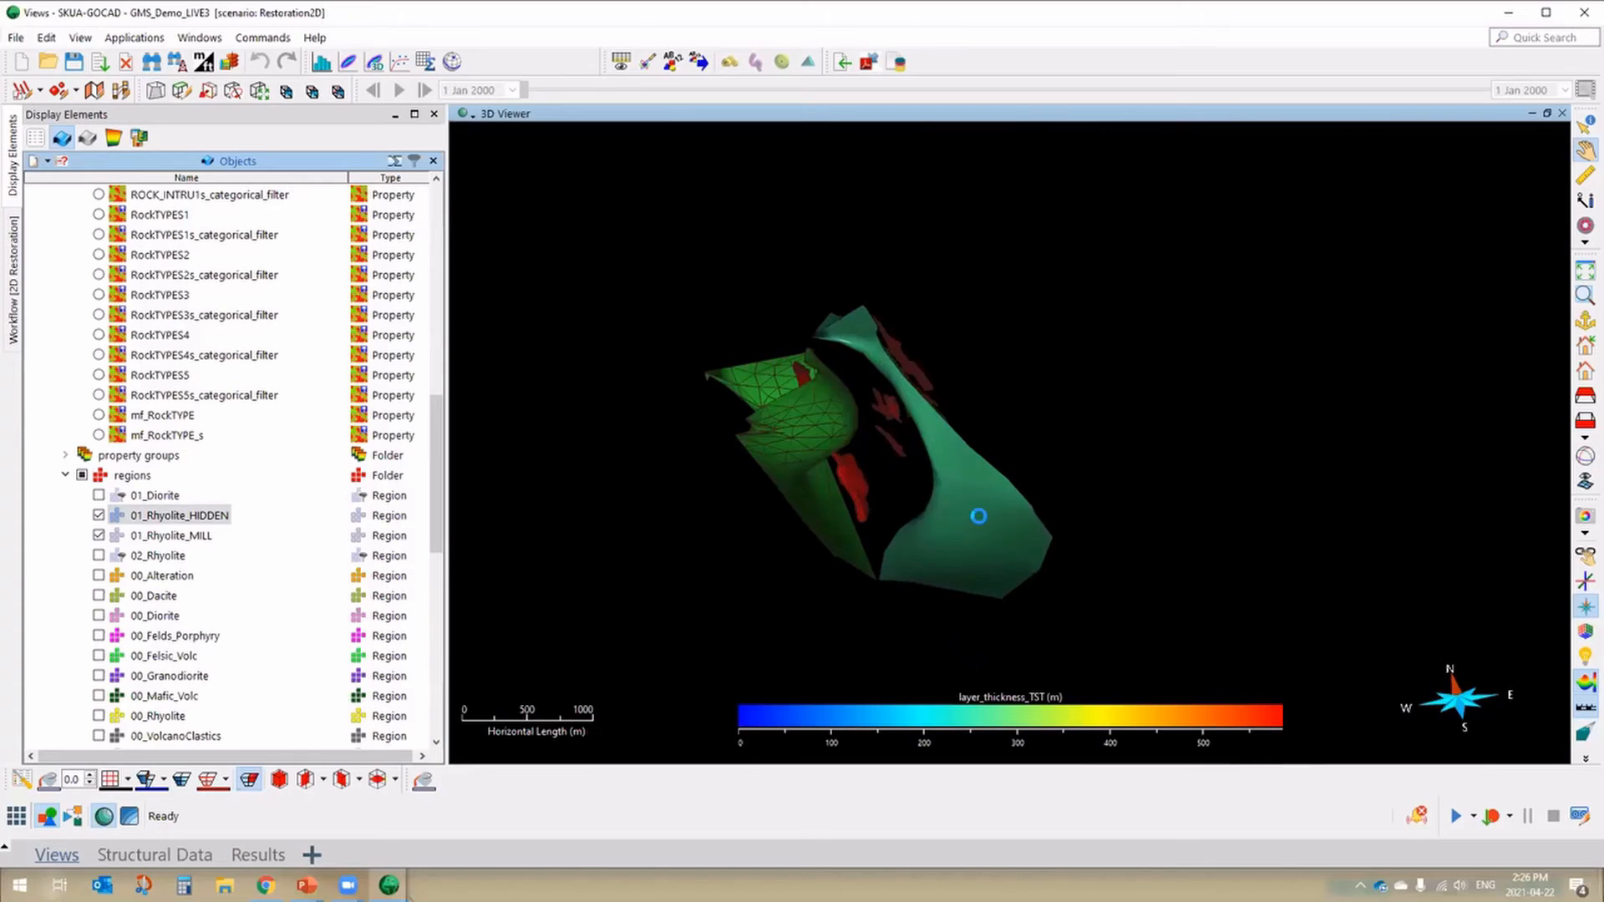
scroll(913, 501, "up", 3)
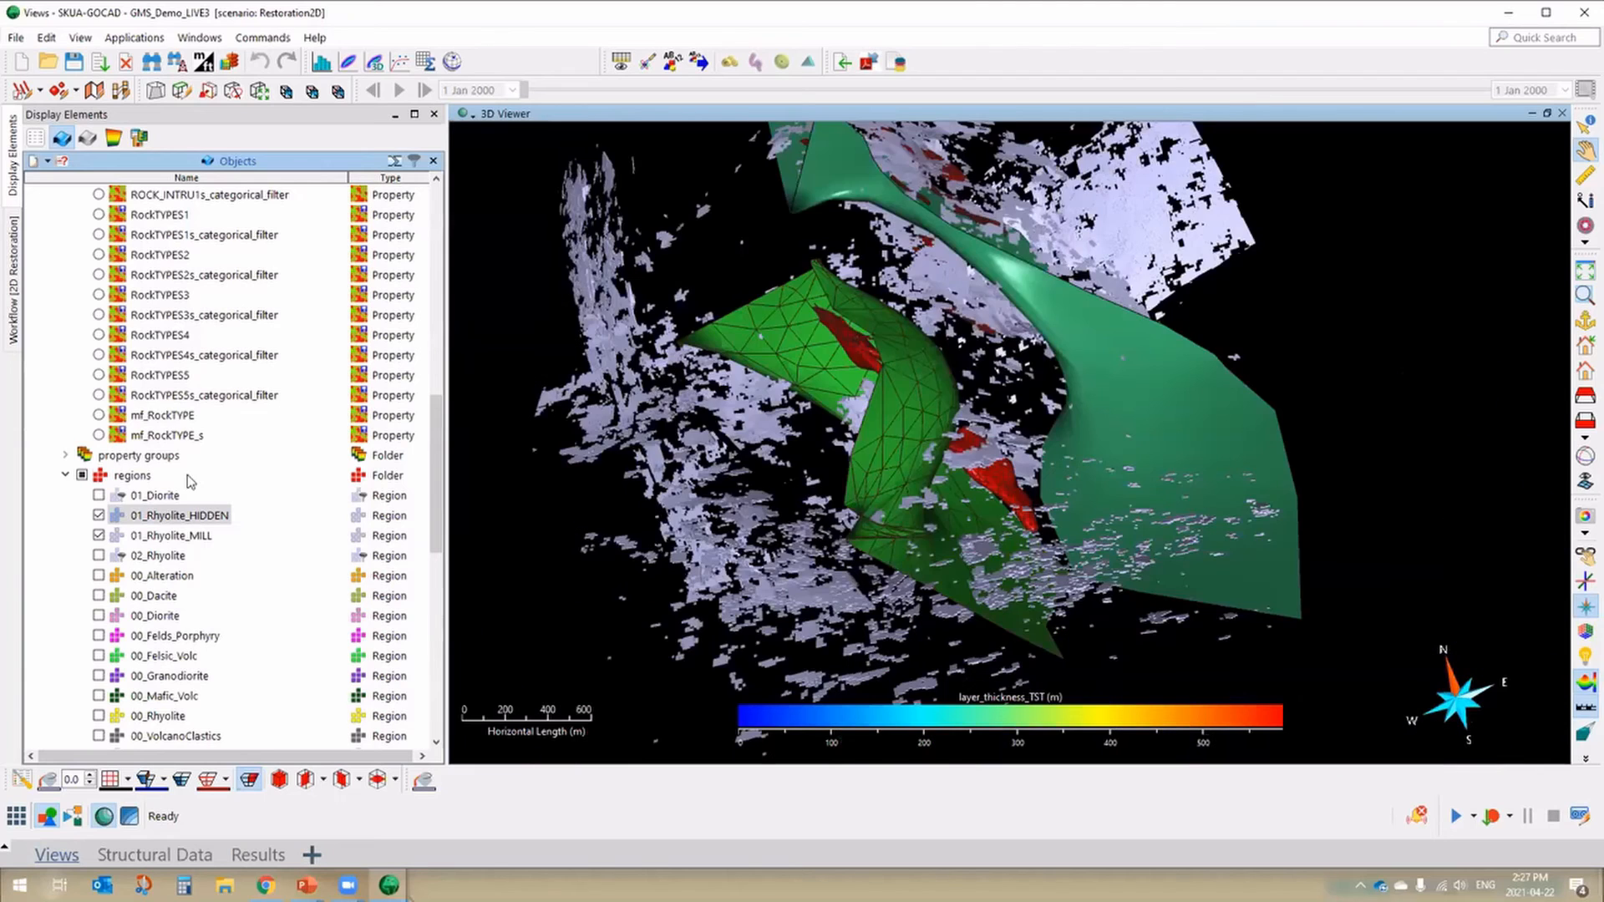
- Hide the rhyolite regions, faults and orebody, and display the geology_340x419x615 grid on its own
scroll(143, 429, "up", 2)
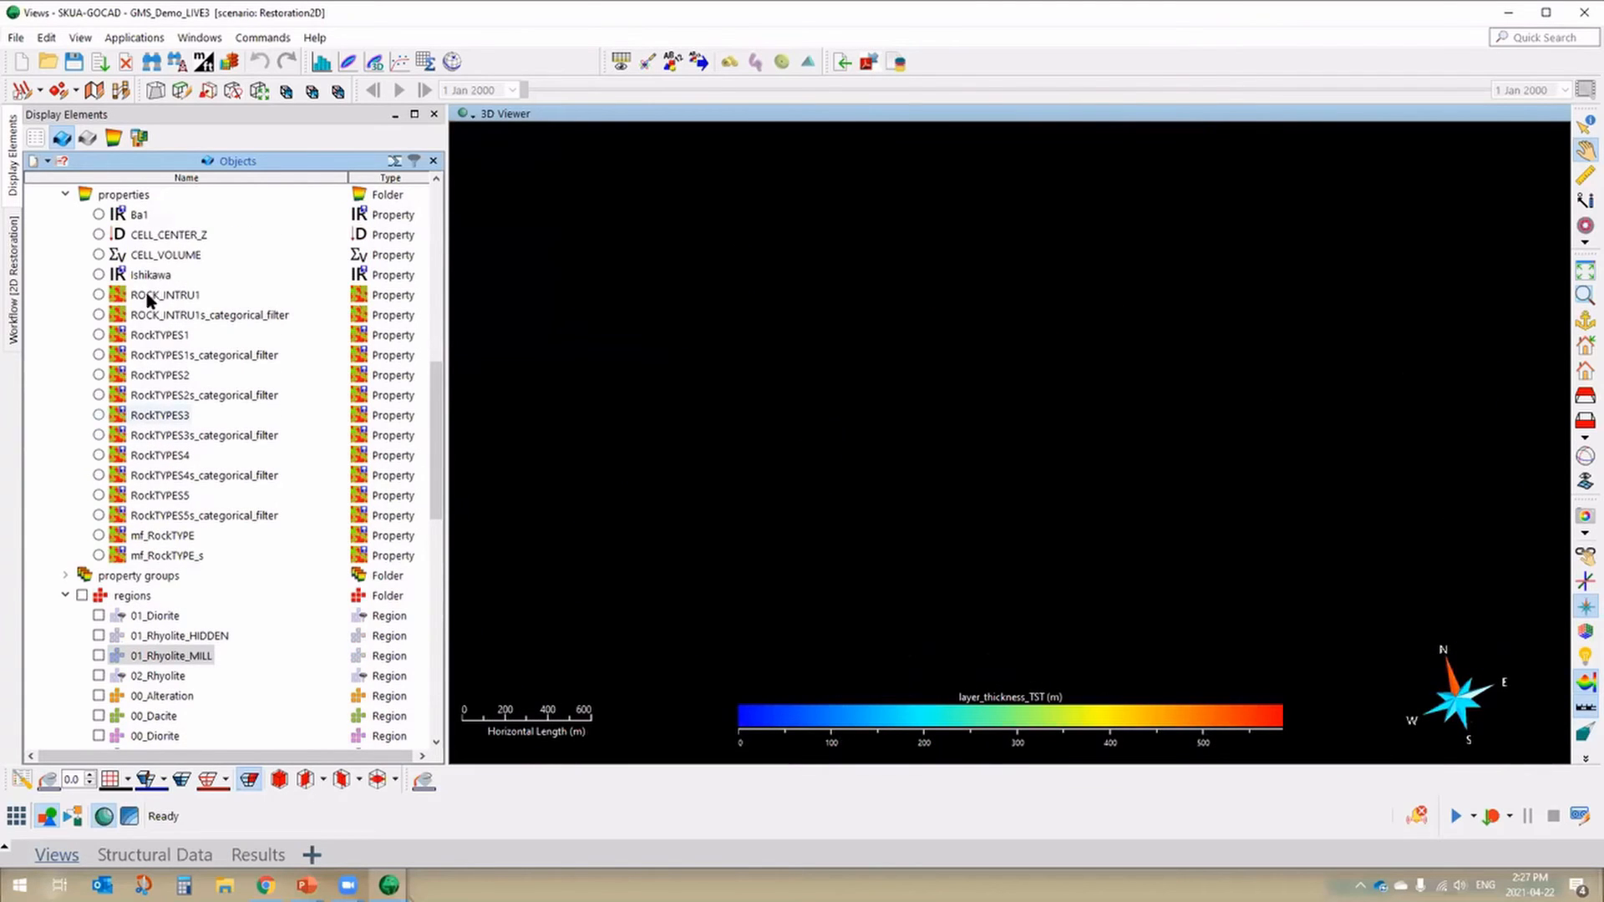
scroll(148, 299, "up", 1)
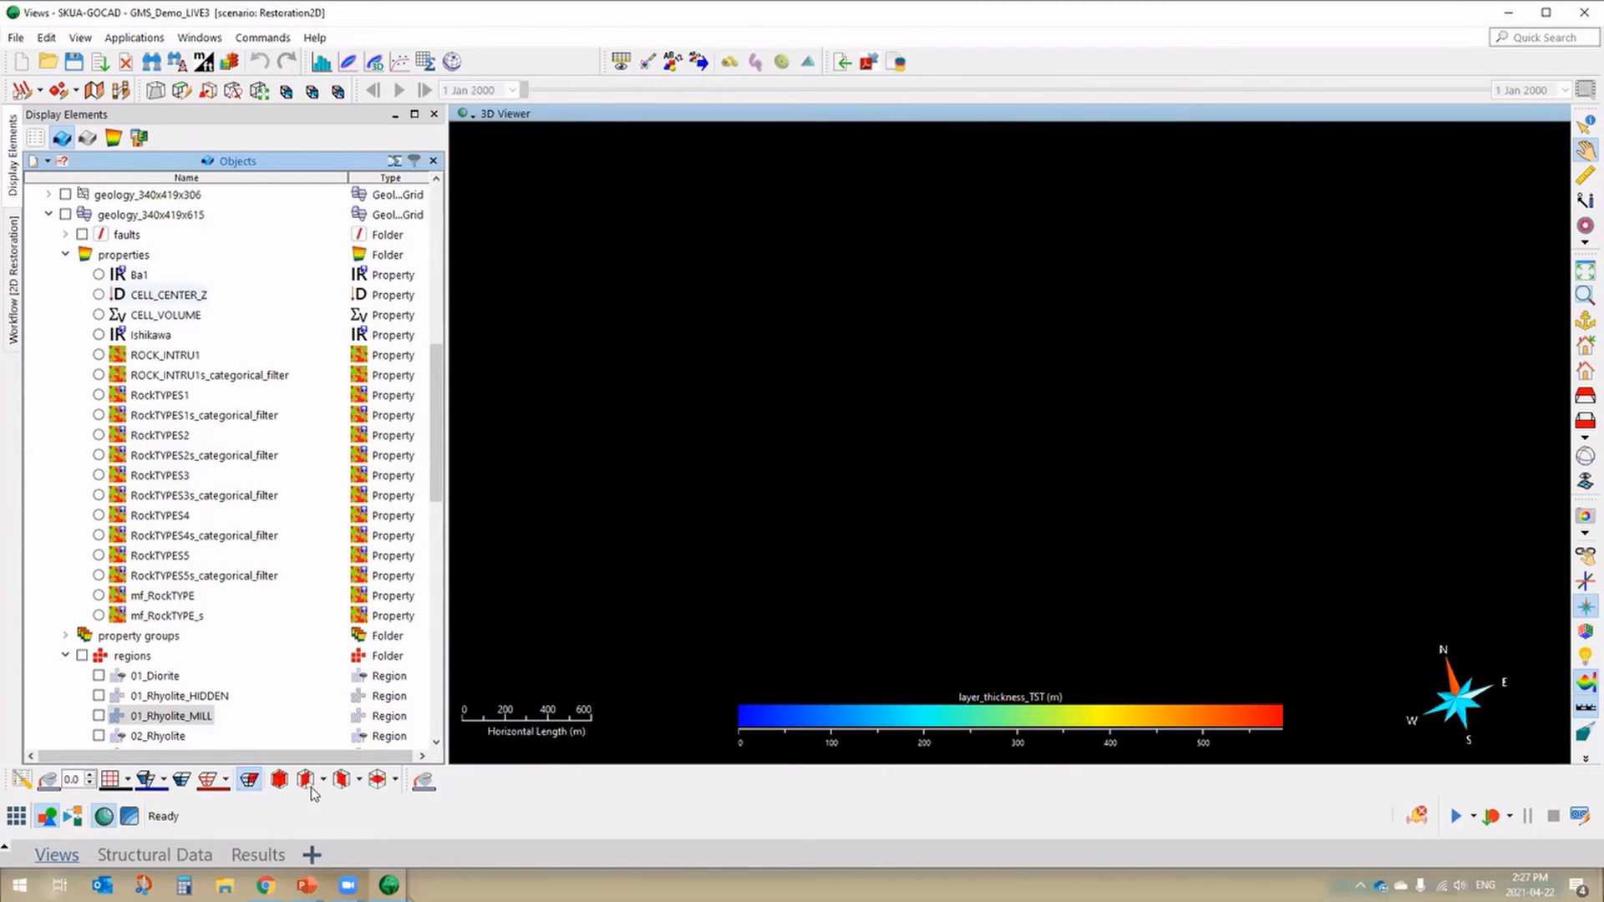
scroll(163, 311, "down", 1)
left_click(343, 782)
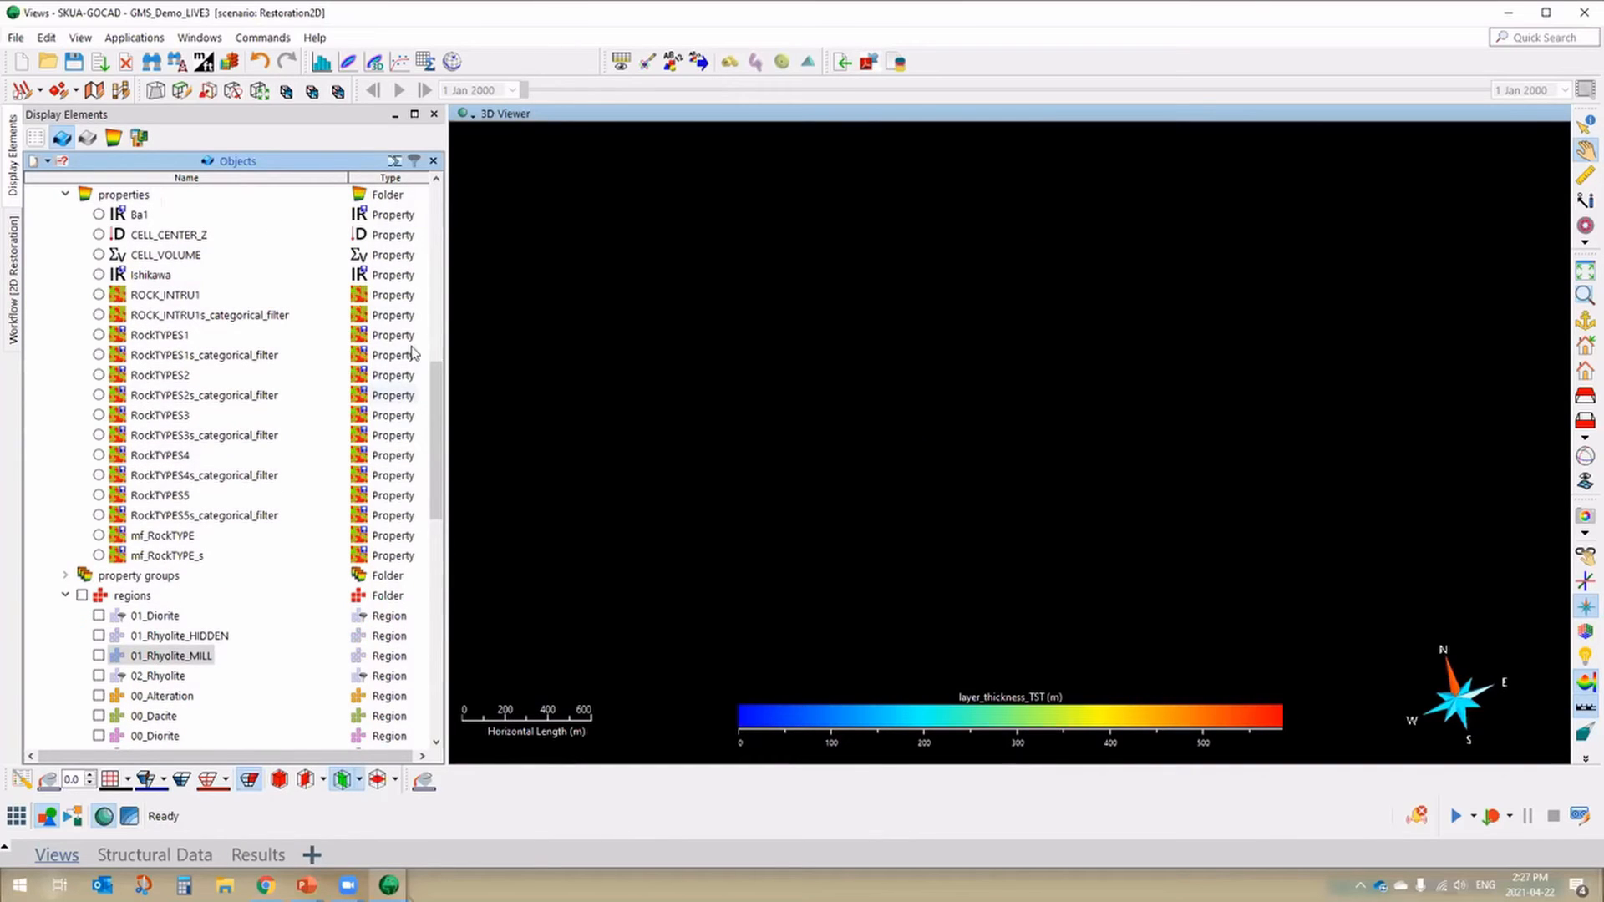
scroll(62, 288, "up", 2)
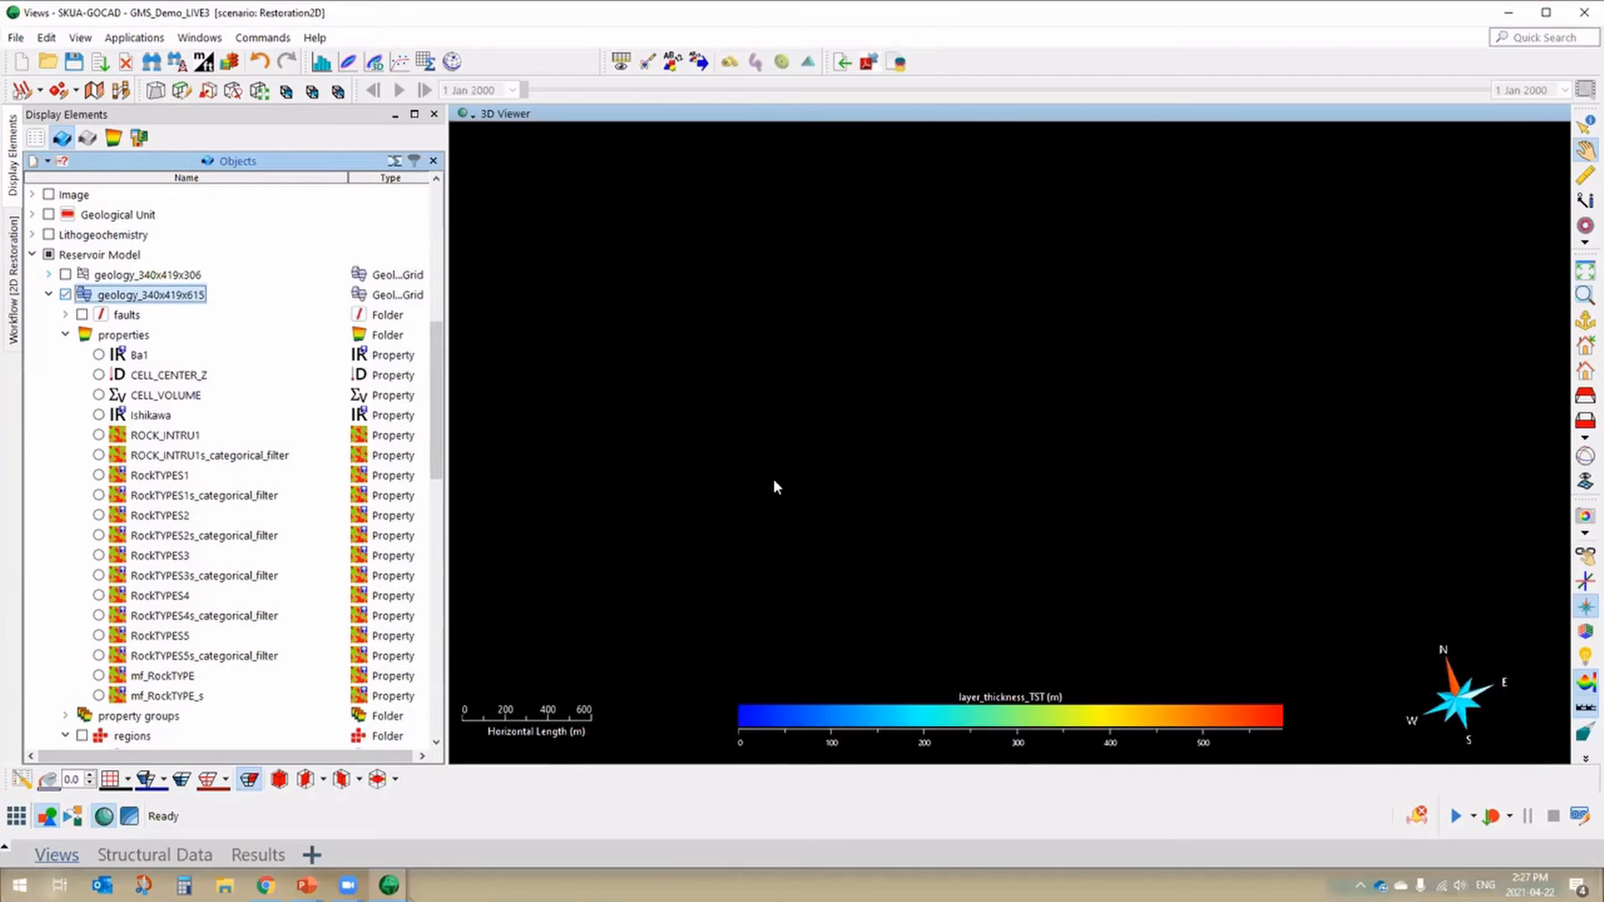
left_click_drag(1074, 564, 1022, 440)
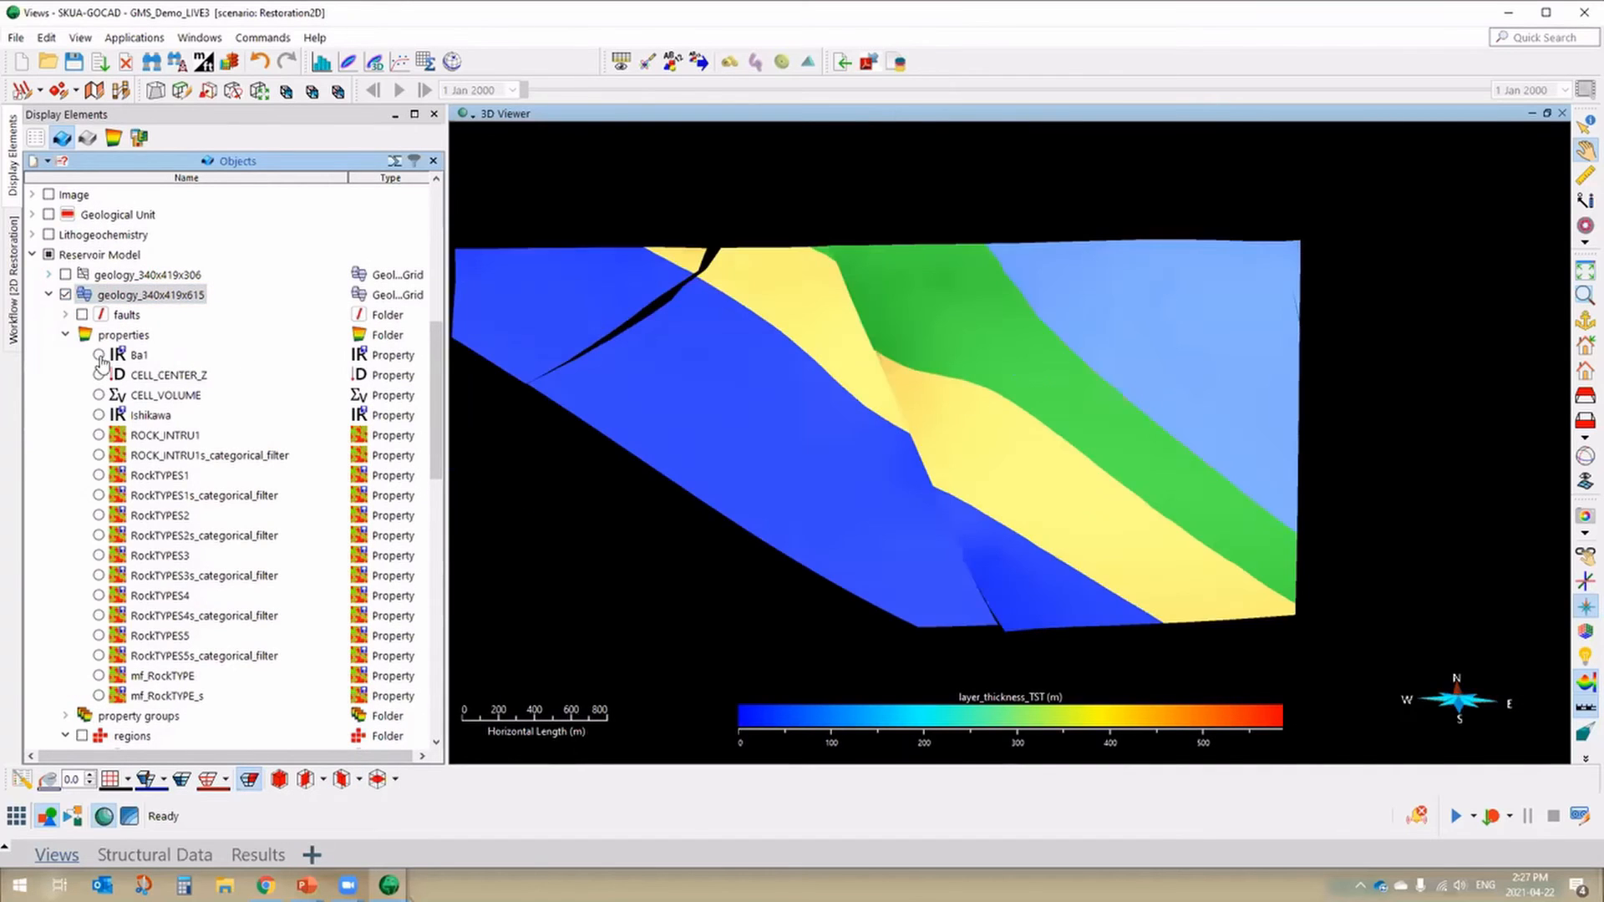
- Paint the geology_340x419x615 grid with the Ishikawa property and examine its high and low zones
left_click(99, 415)
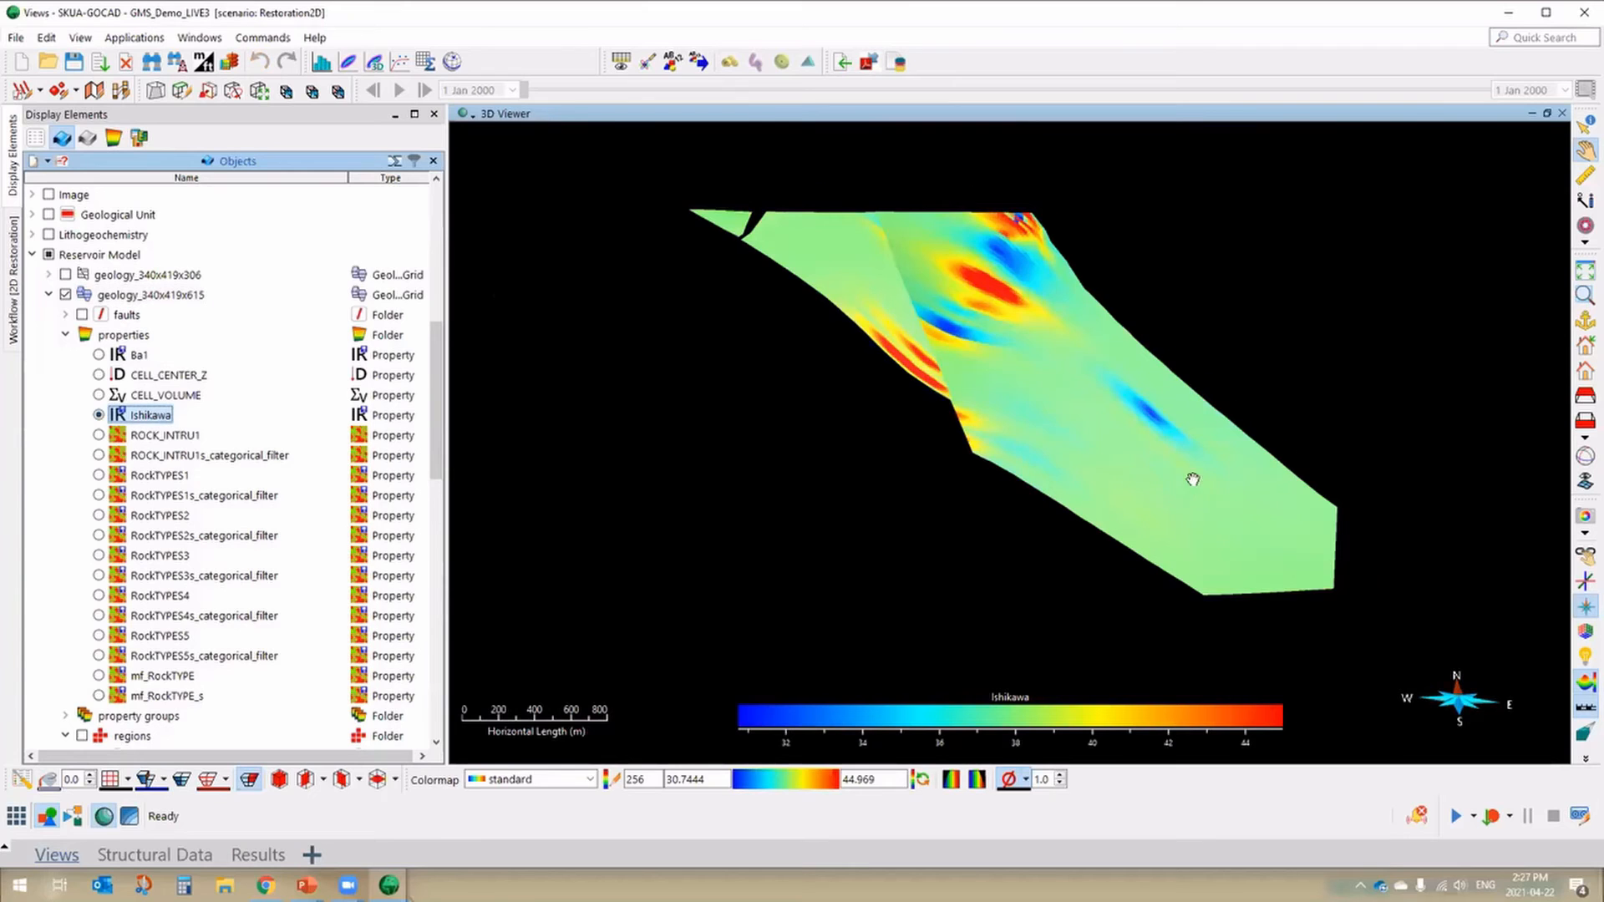
scroll(1245, 460, "up", 2)
left_click_drag(1296, 483, 977, 376)
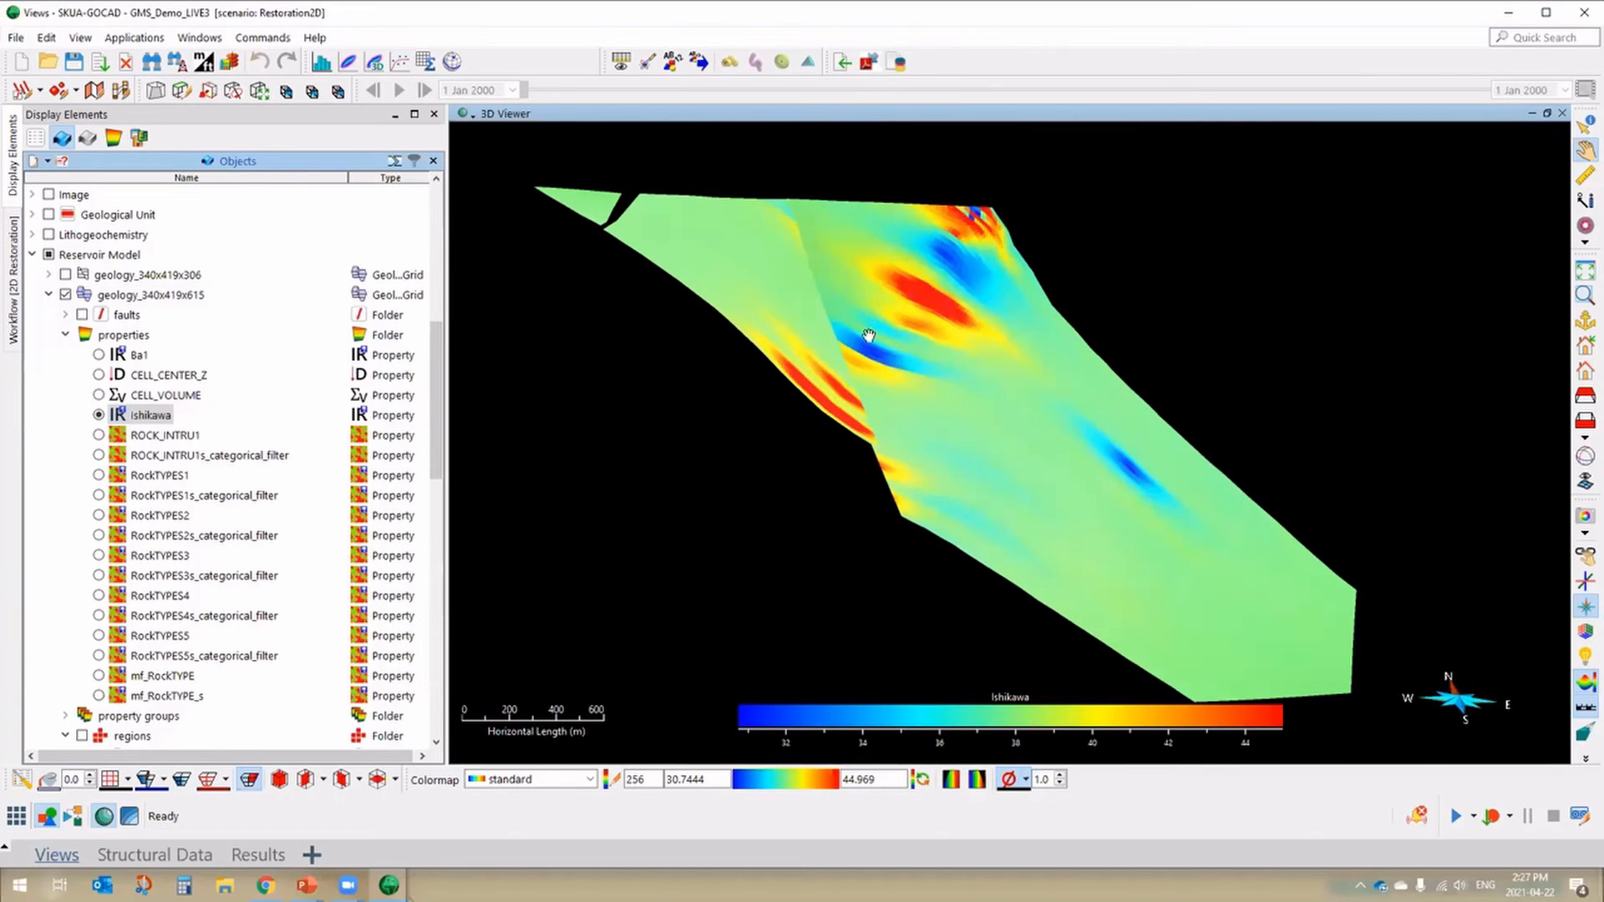
scroll(890, 363, "up", 1)
scroll(1019, 514, "up", 1)
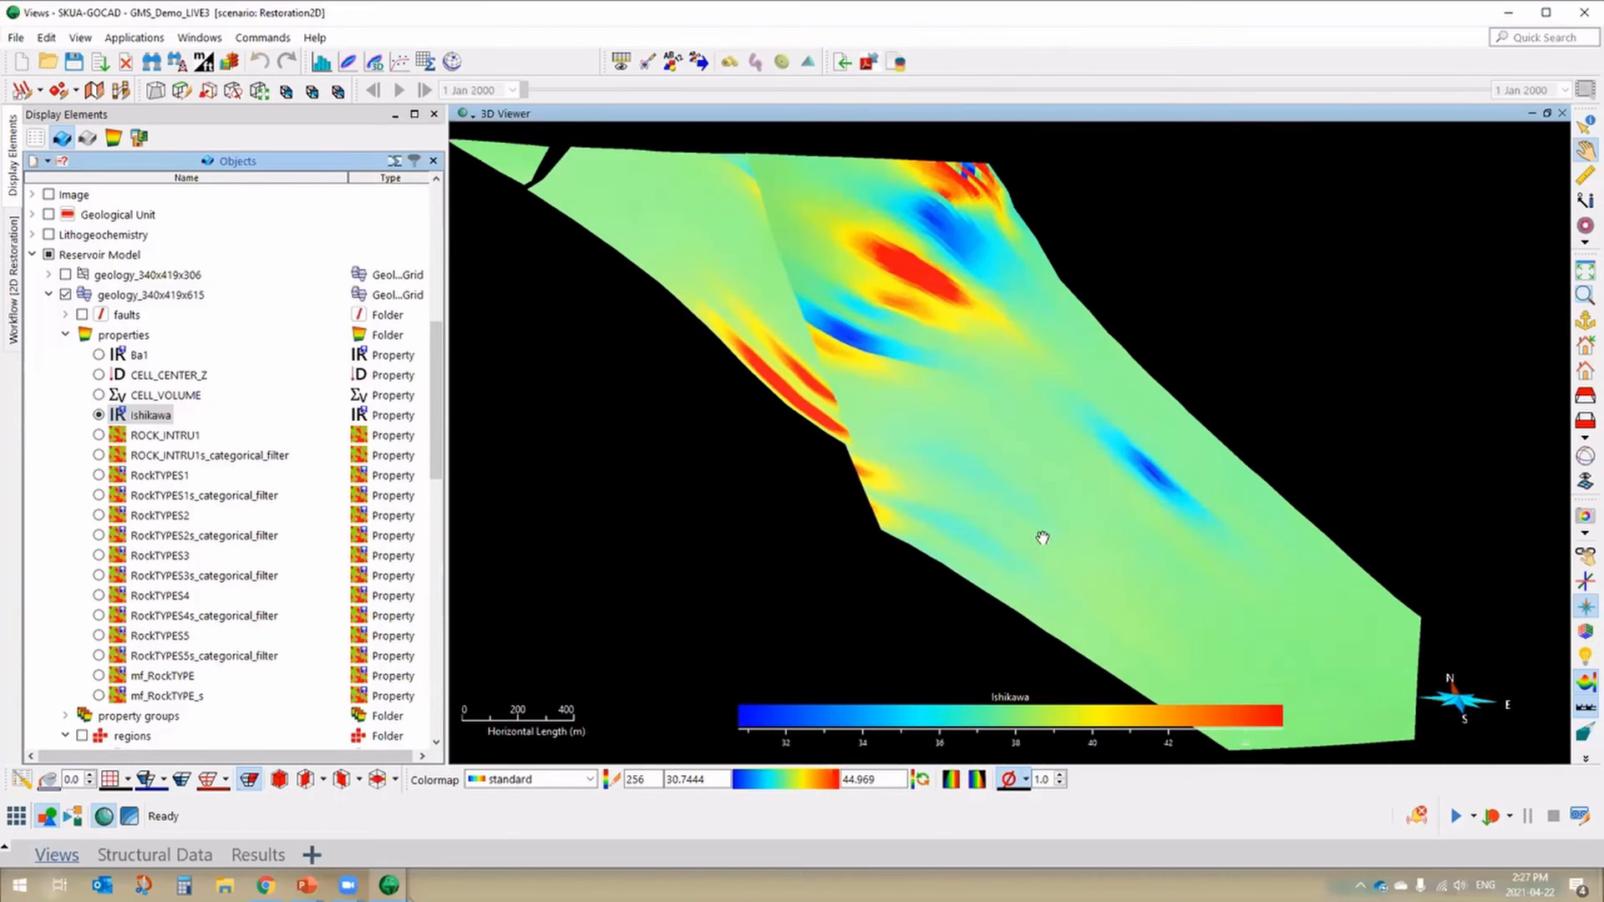
middle_click_drag(786, 452, 849, 585)
scroll(1003, 514, "down", 1)
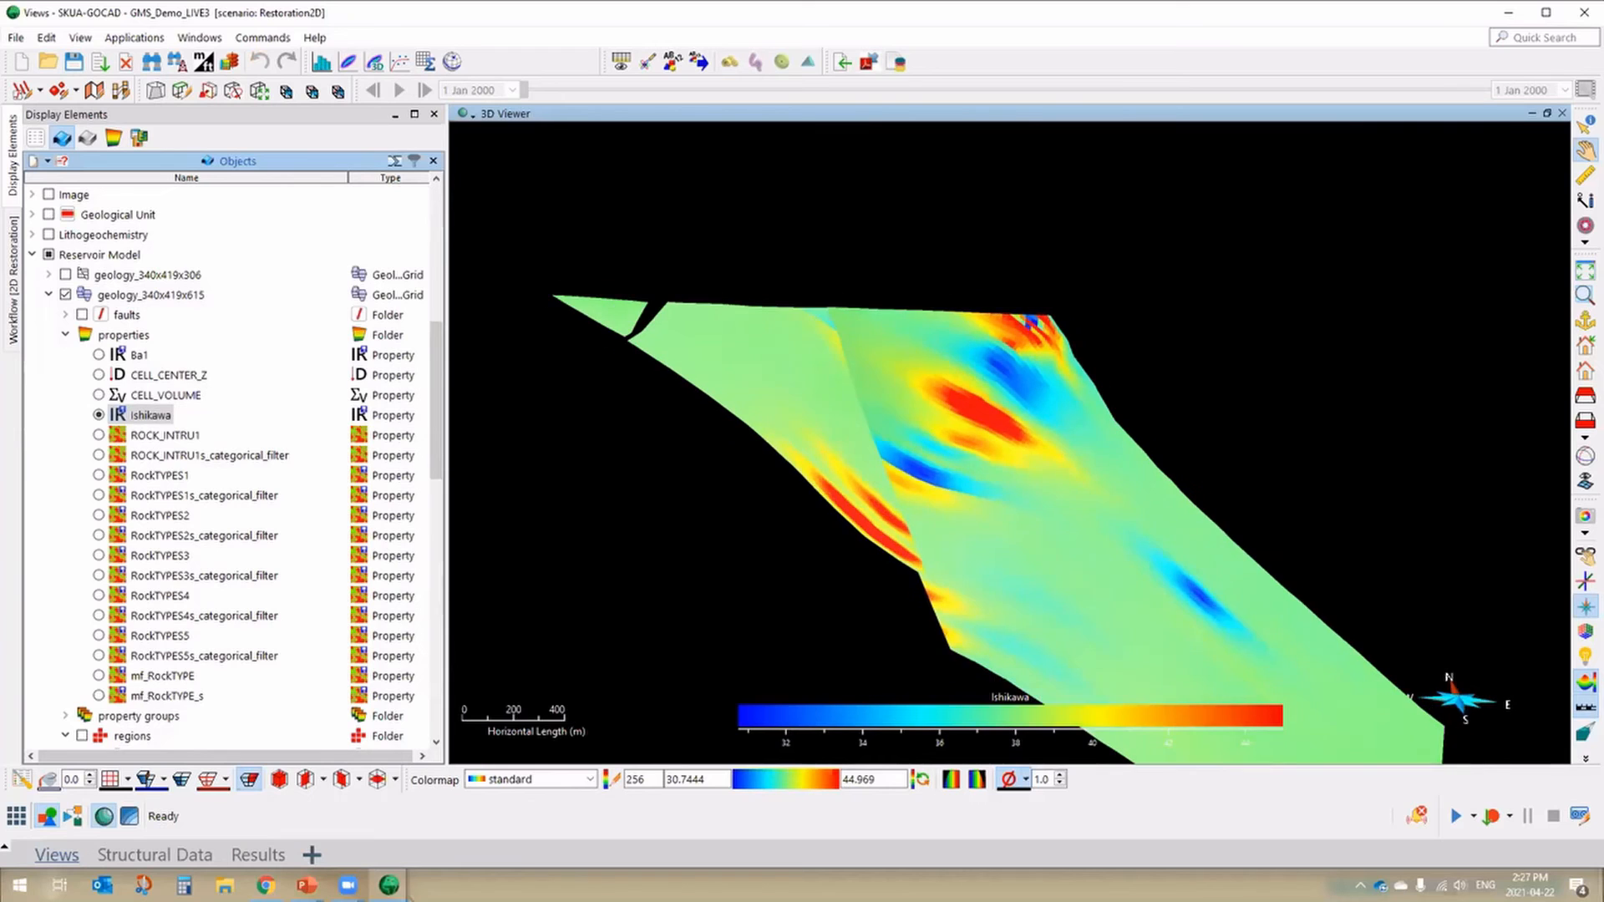
- Examine the Ishikawa highs and lows along the grid section on both sides of the fault from several angles
middle_click_drag(1204, 639, 1276, 577)
left_click_drag(1065, 471, 869, 203)
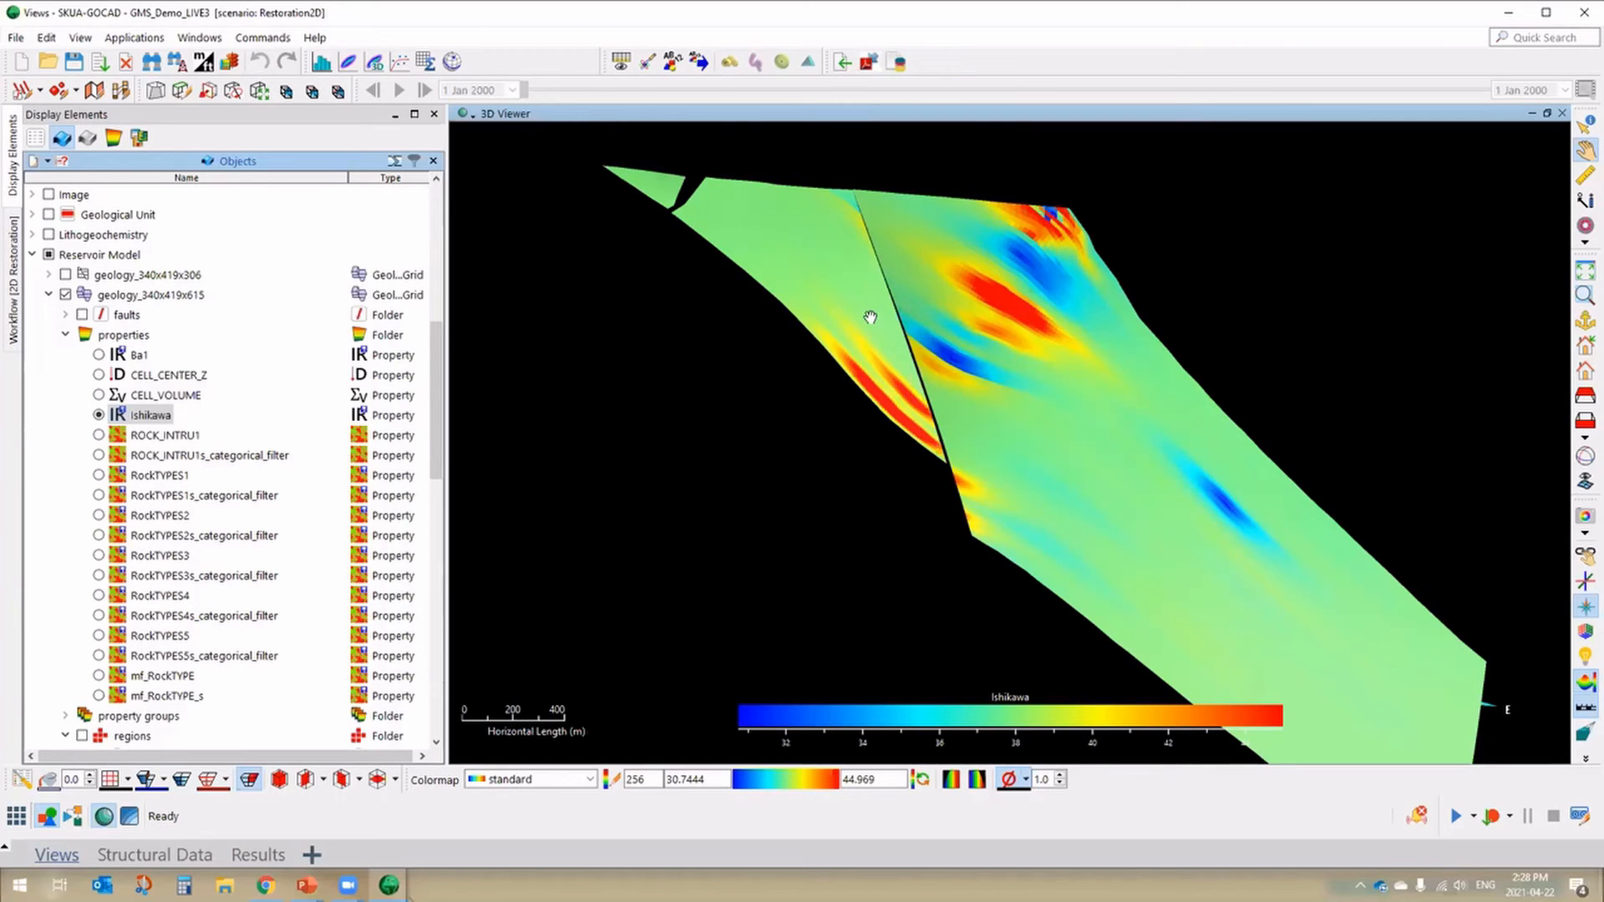
mouse_move(1001, 369)
left_mouse_down()
mouse_move(1146, 427)
mouse_move(978, 471)
mouse_move(959, 411)
mouse_move(1034, 410)
mouse_move(1055, 375)
mouse_move(1047, 396)
mouse_move(1015, 392)
left_mouse_up()
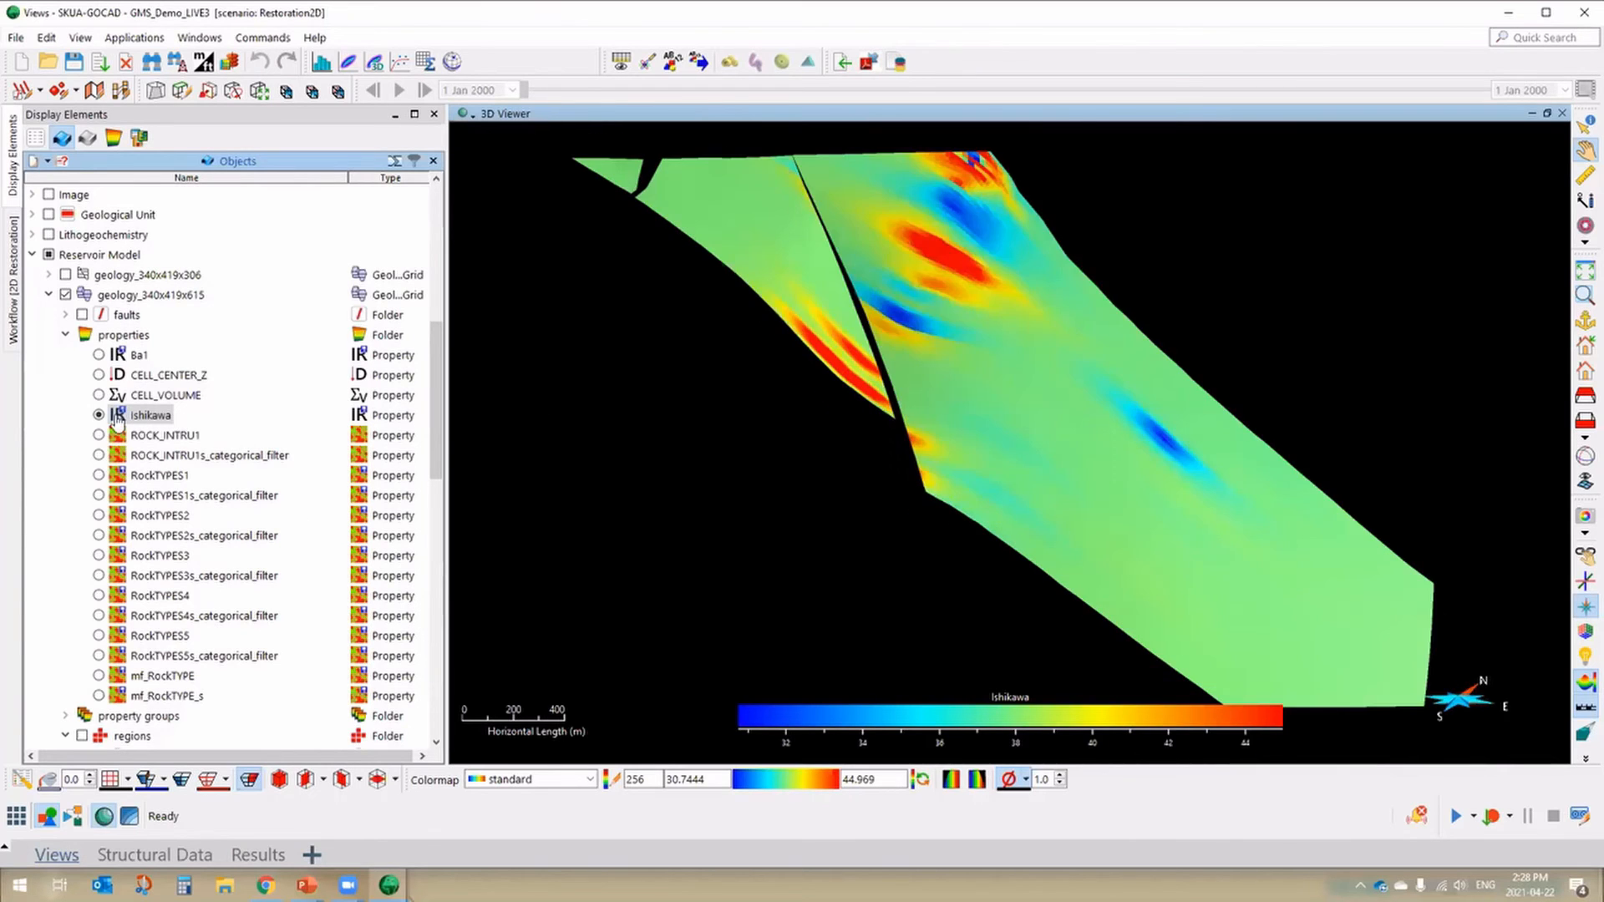
- Paint the geology_340x419x615 grid with the Ba1 property and examine its zones across the full section
left_click(99, 355)
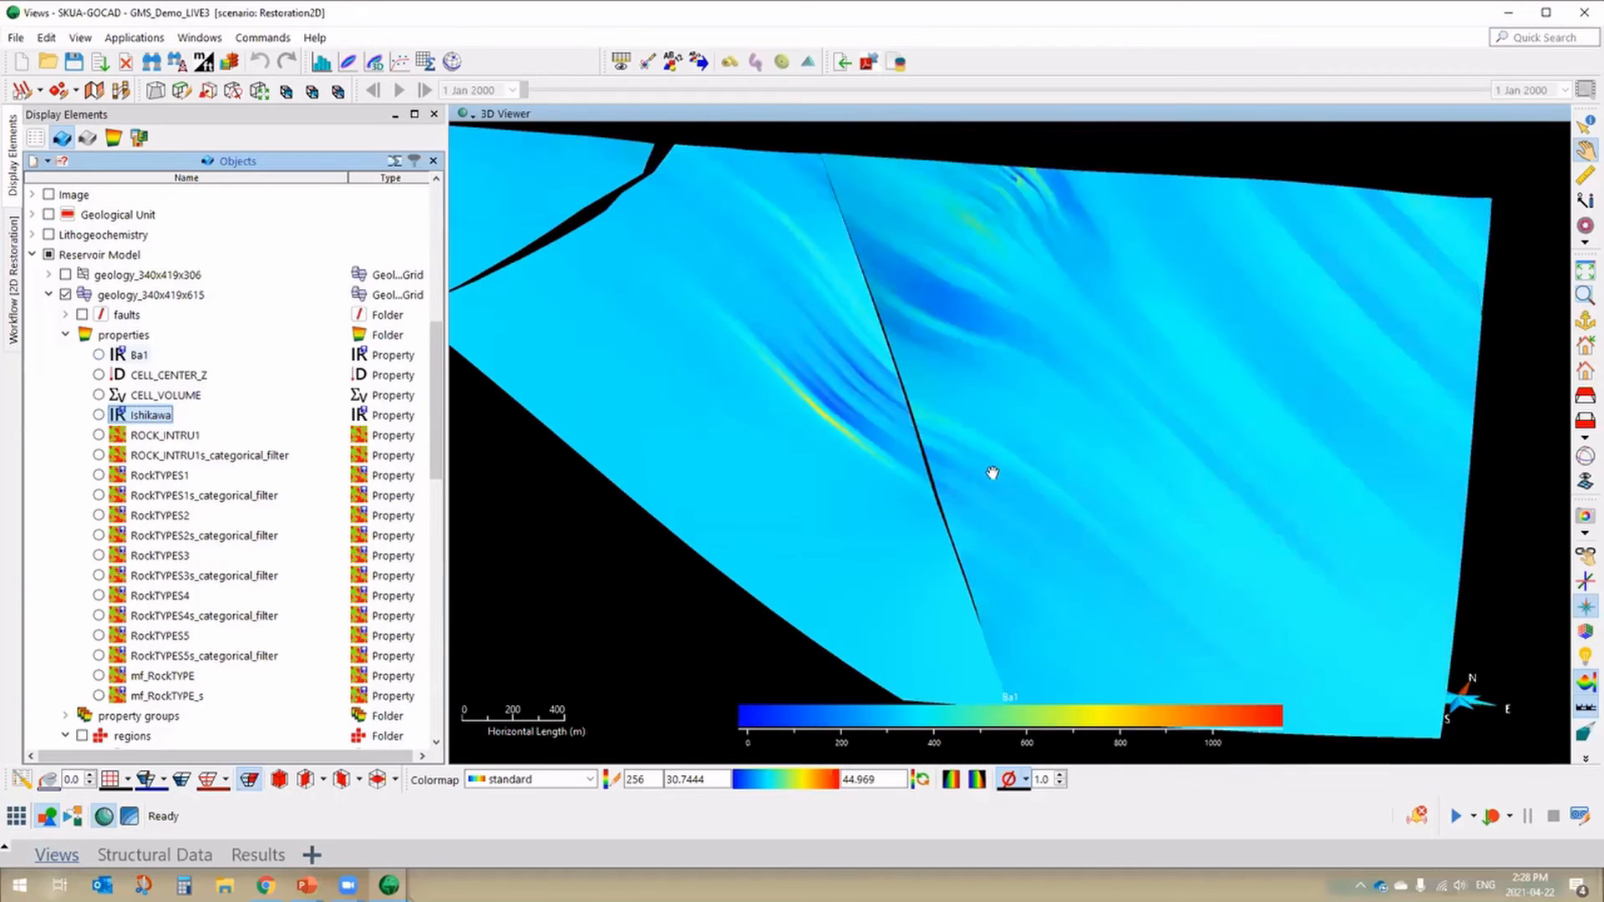
scroll(1104, 432, "down", 5)
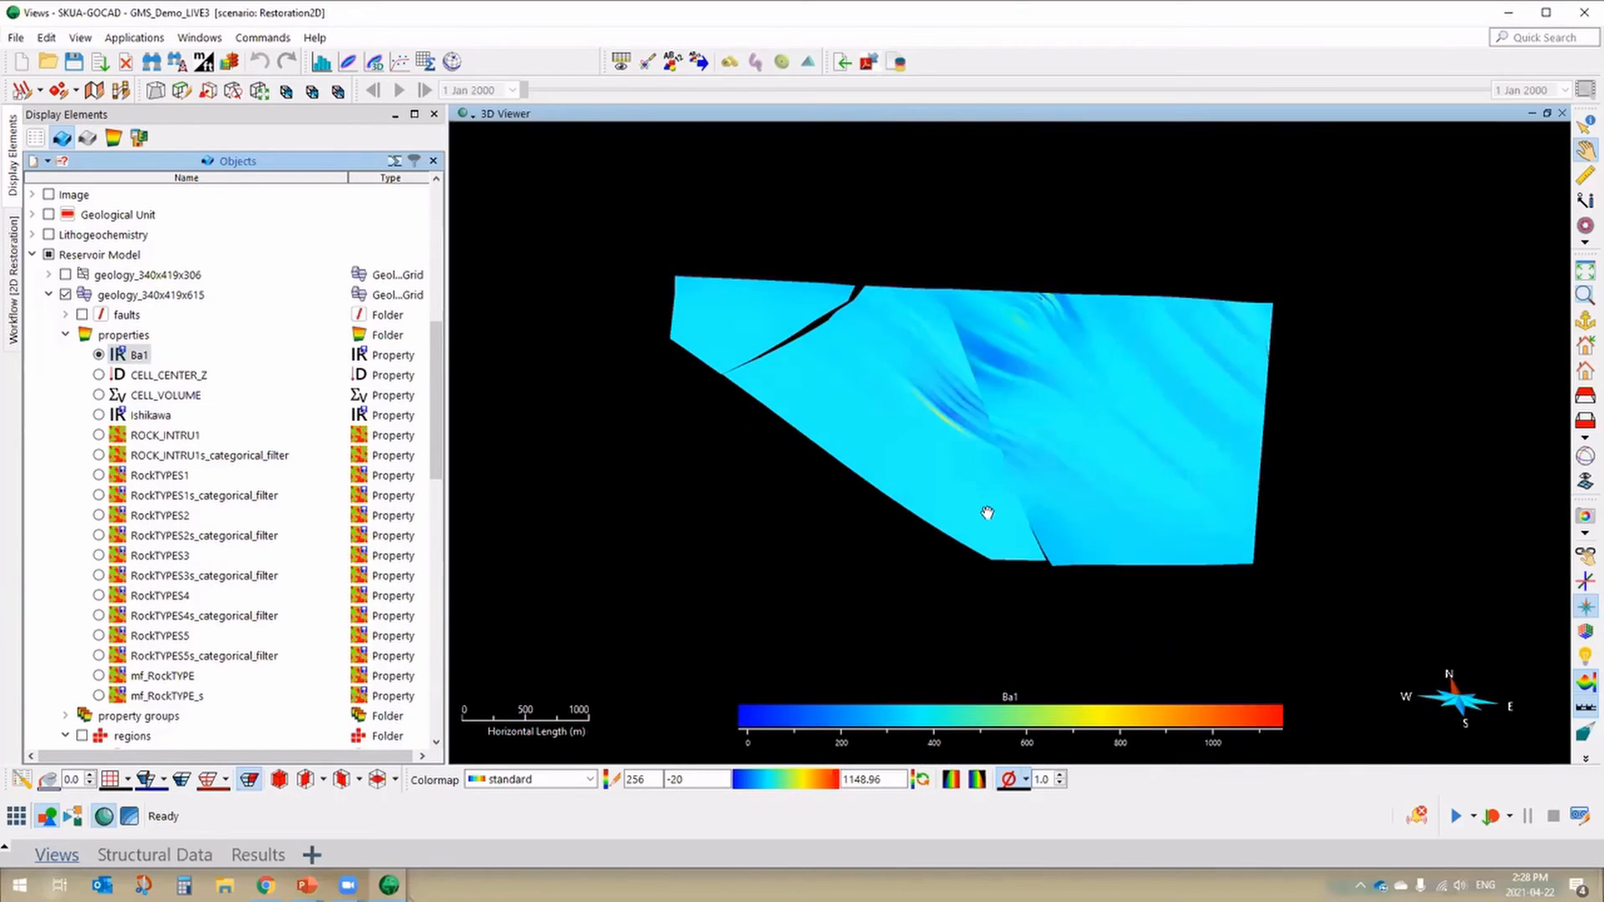
left_click_drag(857, 338, 993, 368)
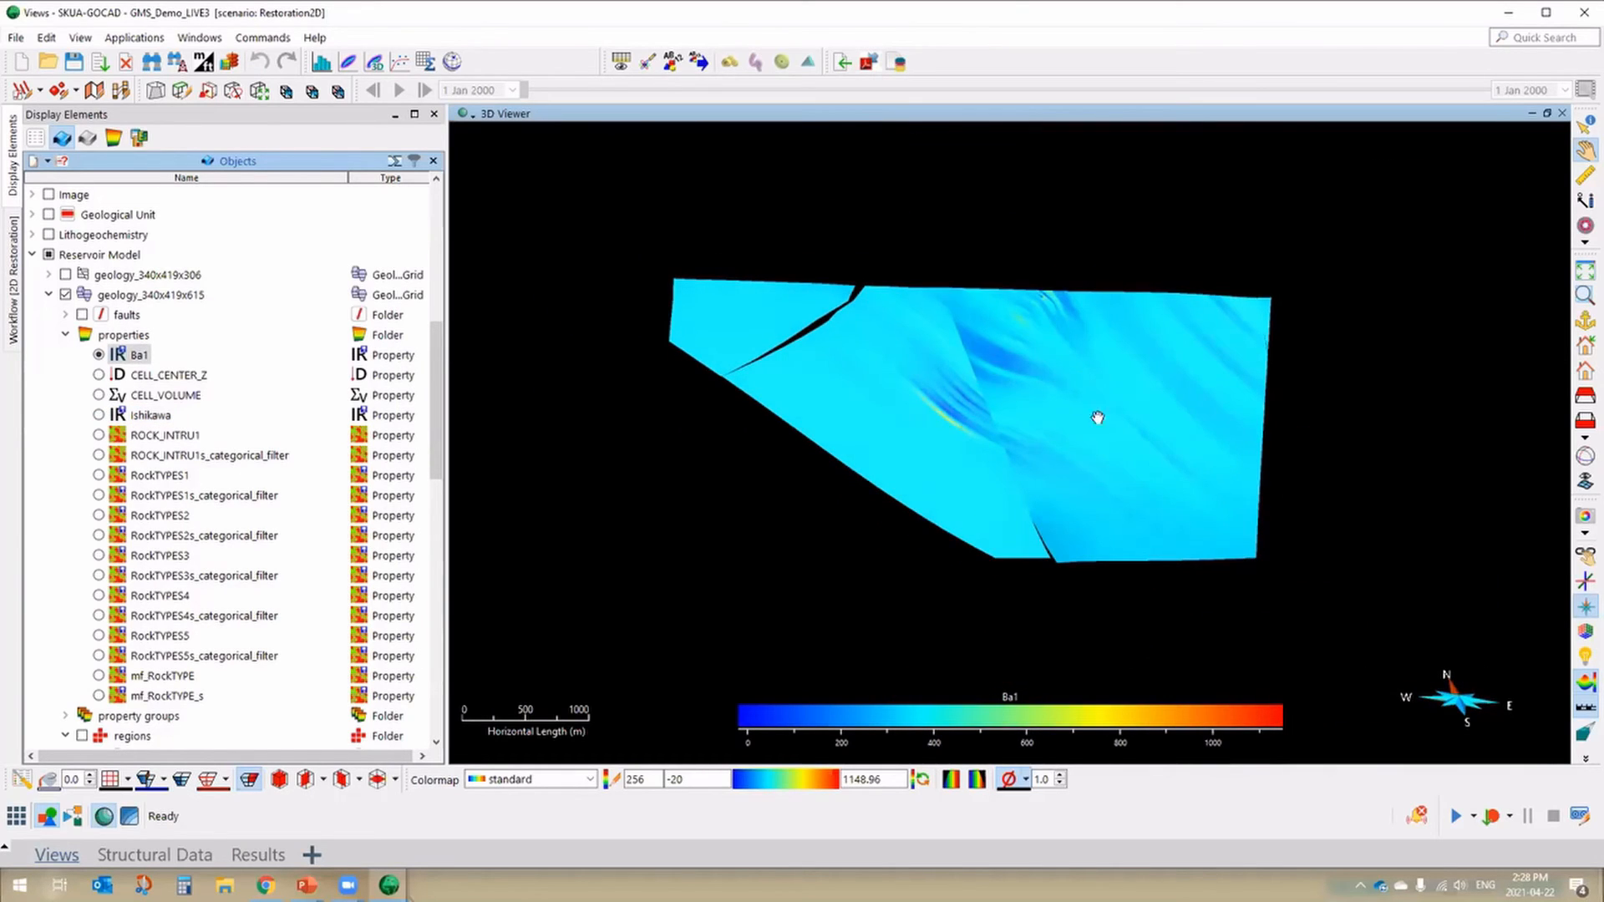
left_click_drag(1281, 491, 1238, 475)
left_click_drag(904, 286, 617, 348)
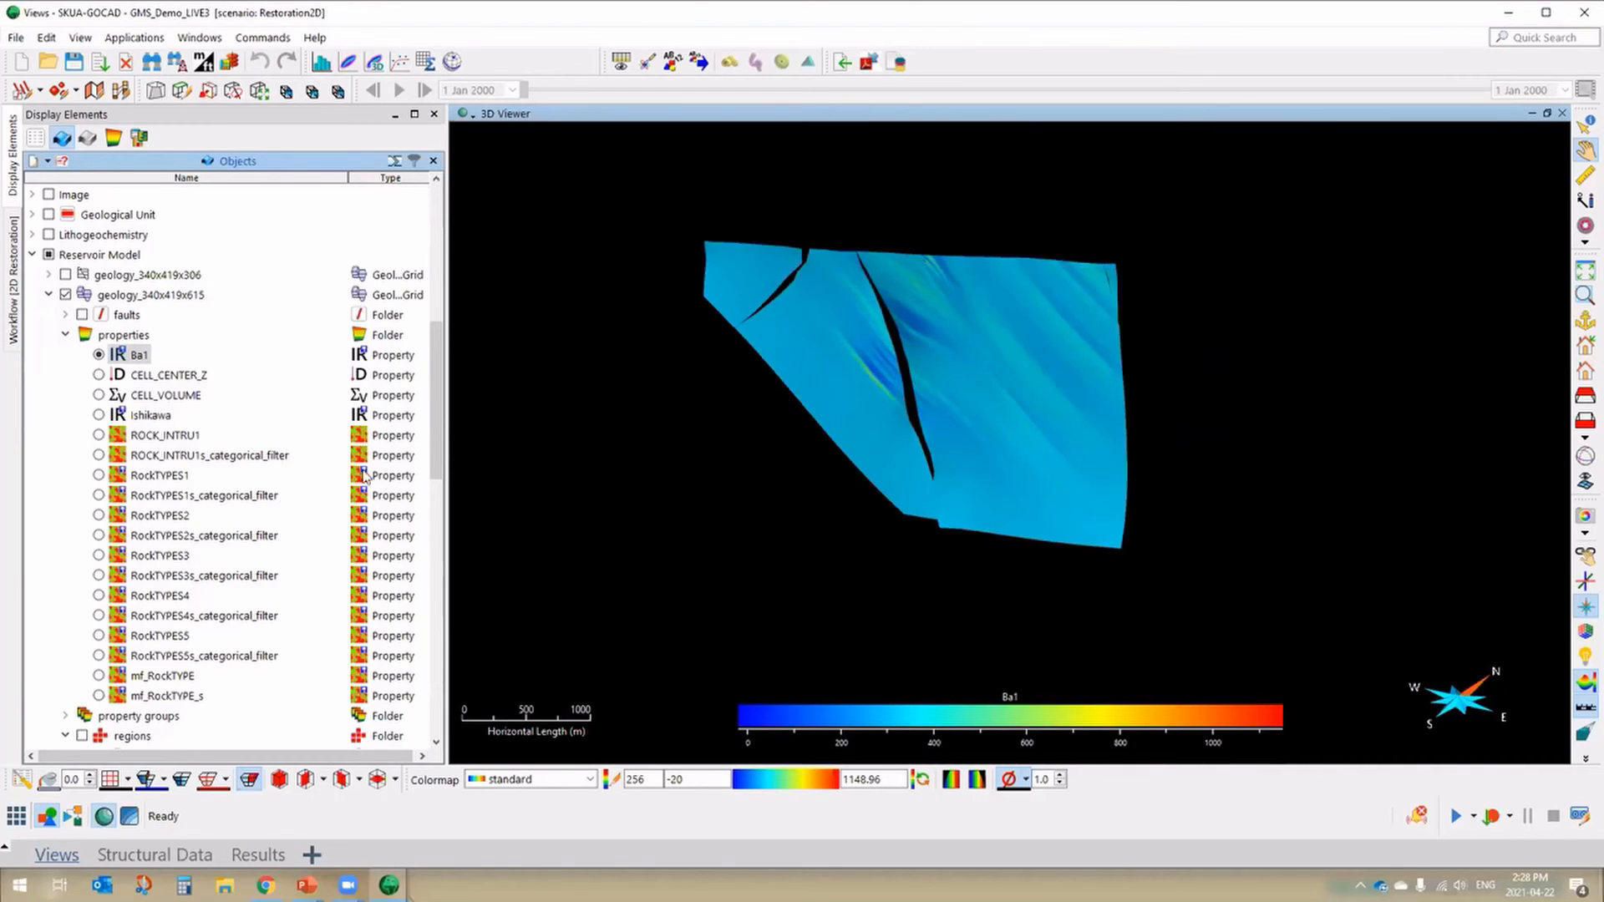
- Add a horizon-parallel slice of the grid, painted with Ba1, and inspect it against the existing section
left_click(382, 778)
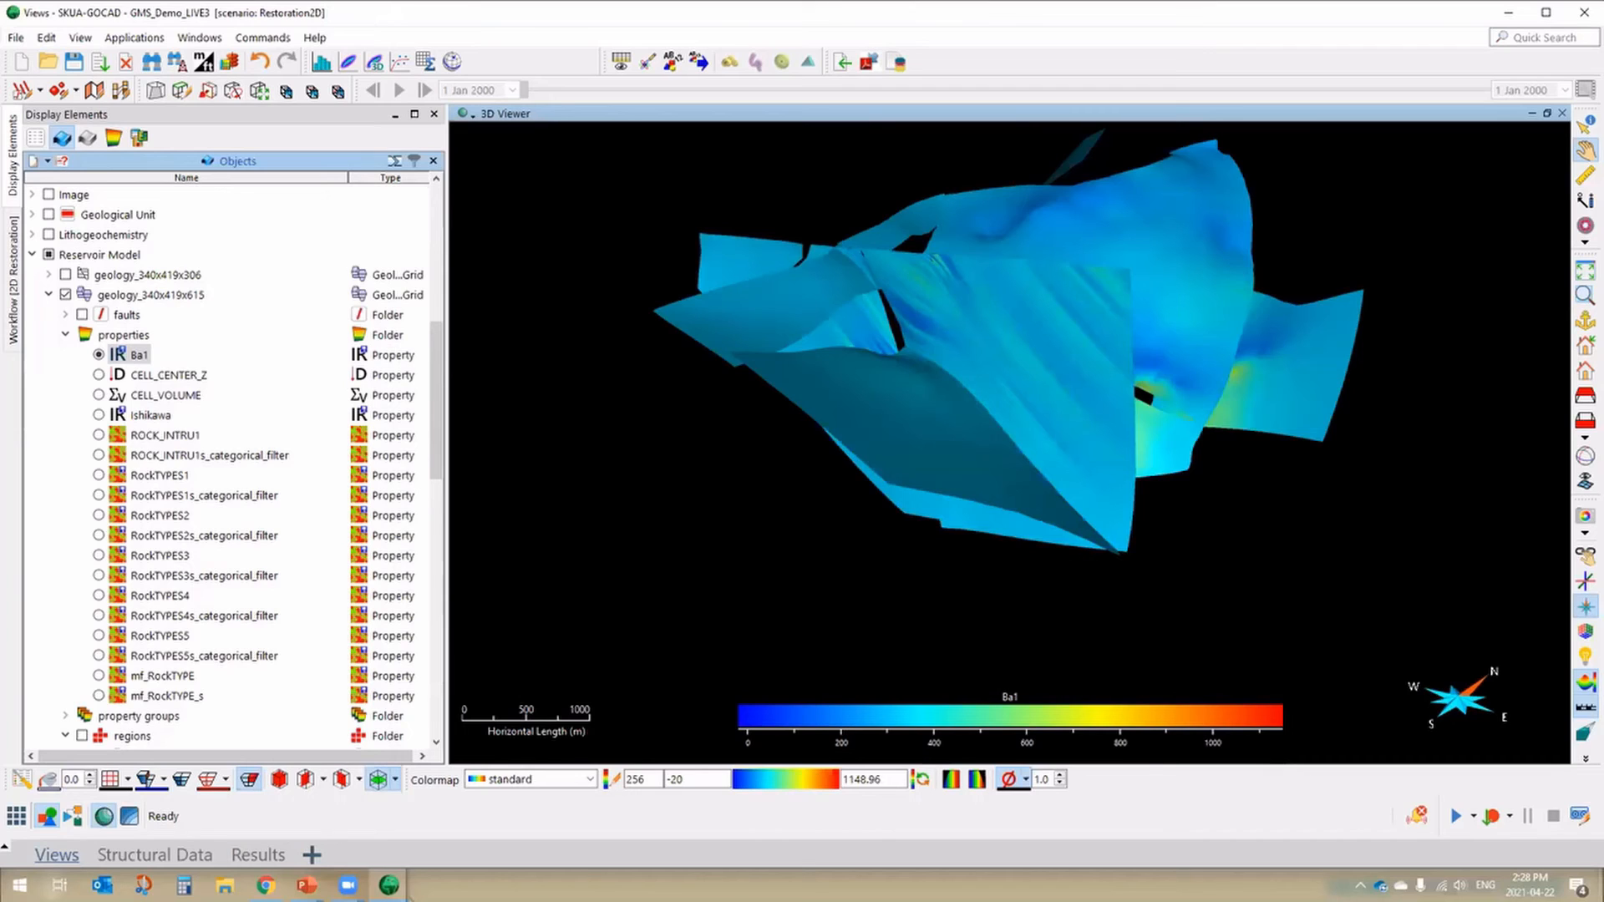
left_click_drag(811, 424, 1128, 358)
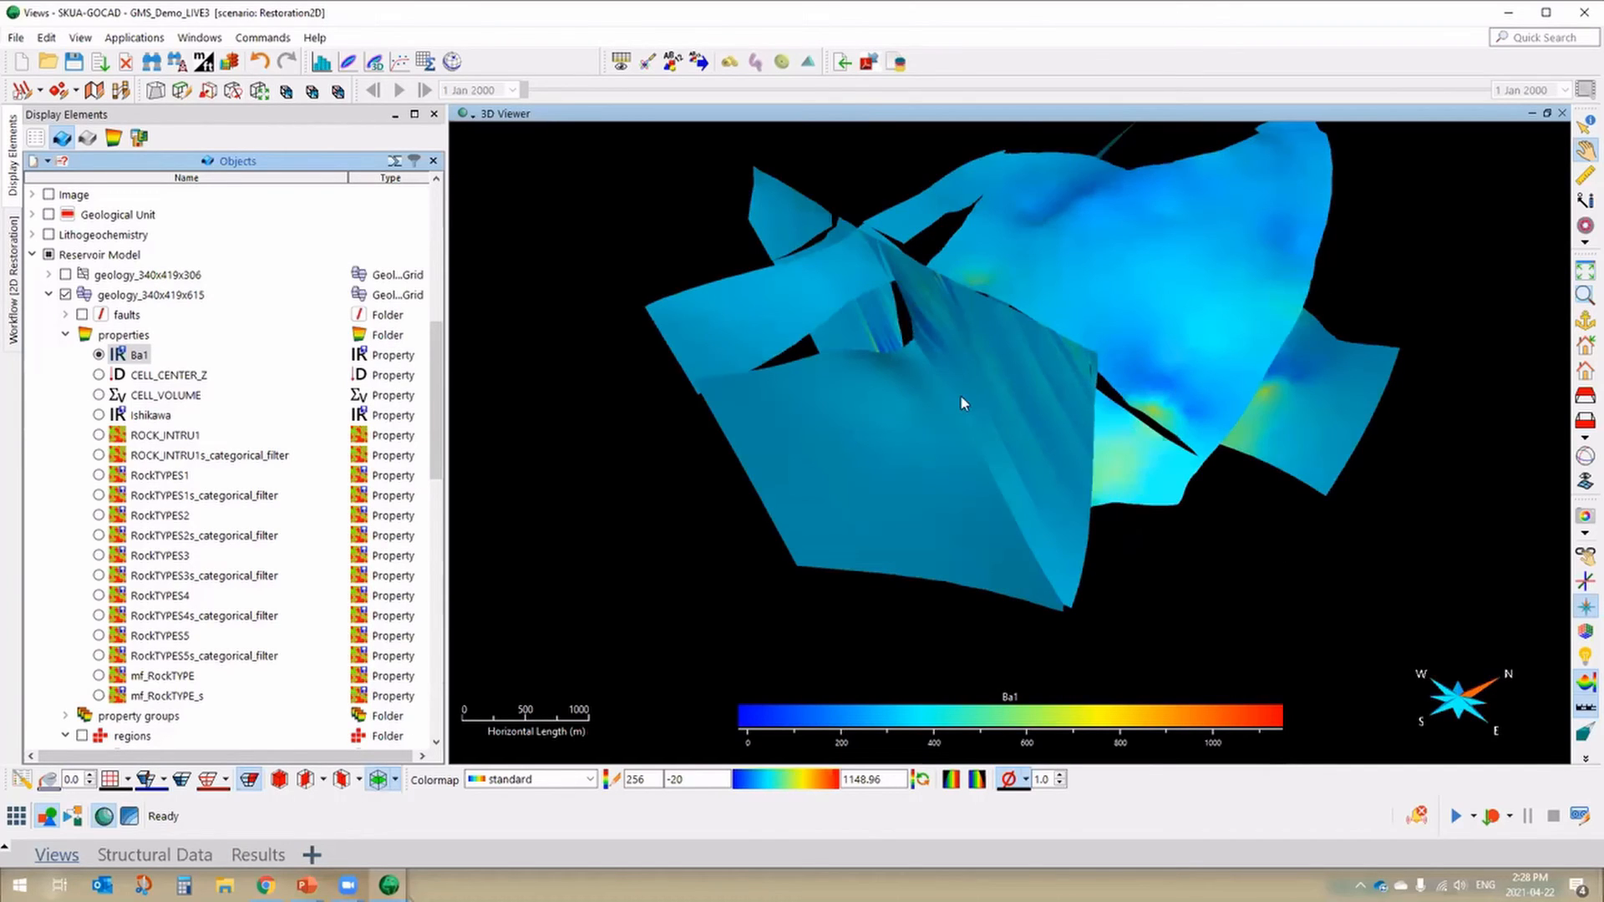
left_click_drag(961, 396, 964, 396)
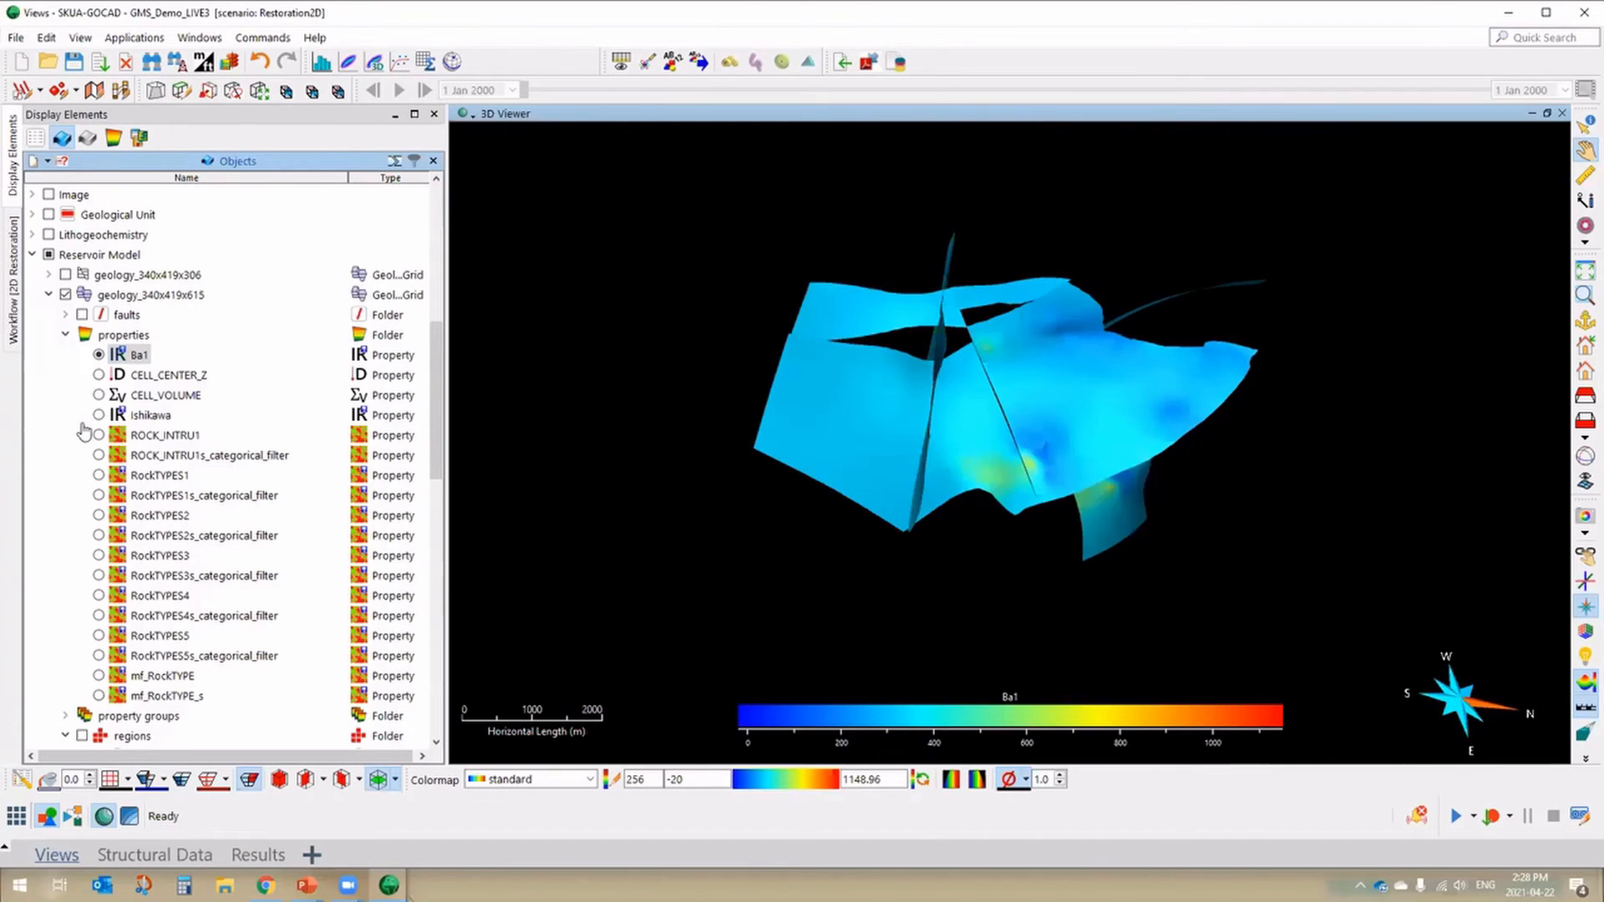
- Display the 5_Orebody surface and paint the grid with Ishikawa to compare the alteration zones with the orebodies
scroll(80, 417, "up", 7)
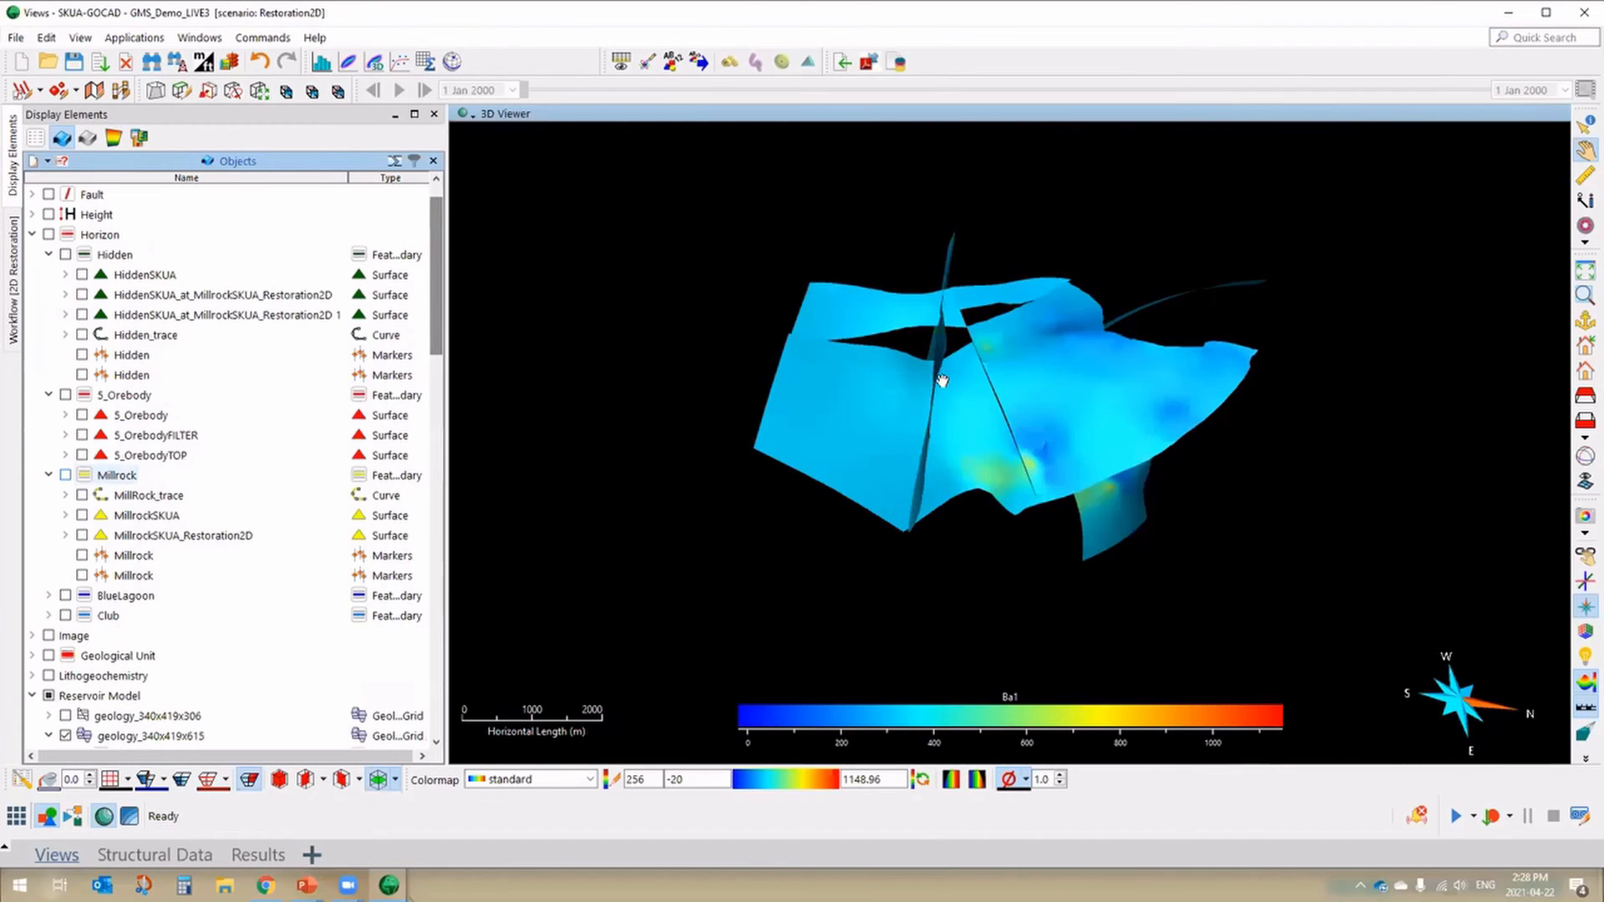
left_click(81, 415)
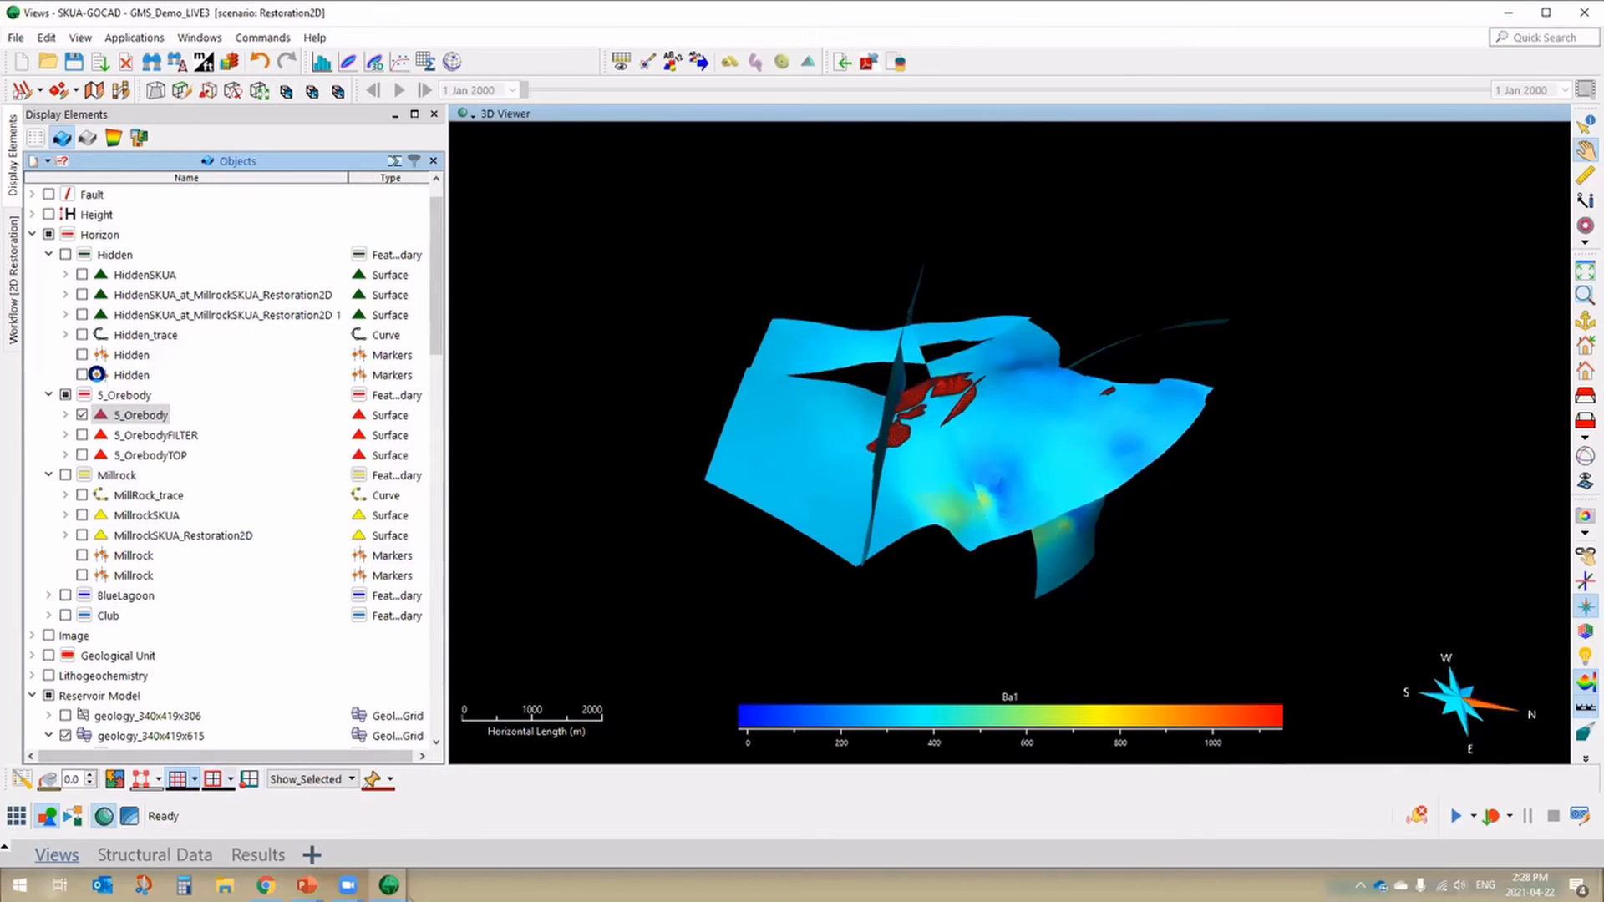
scroll(99, 381, "down", 7)
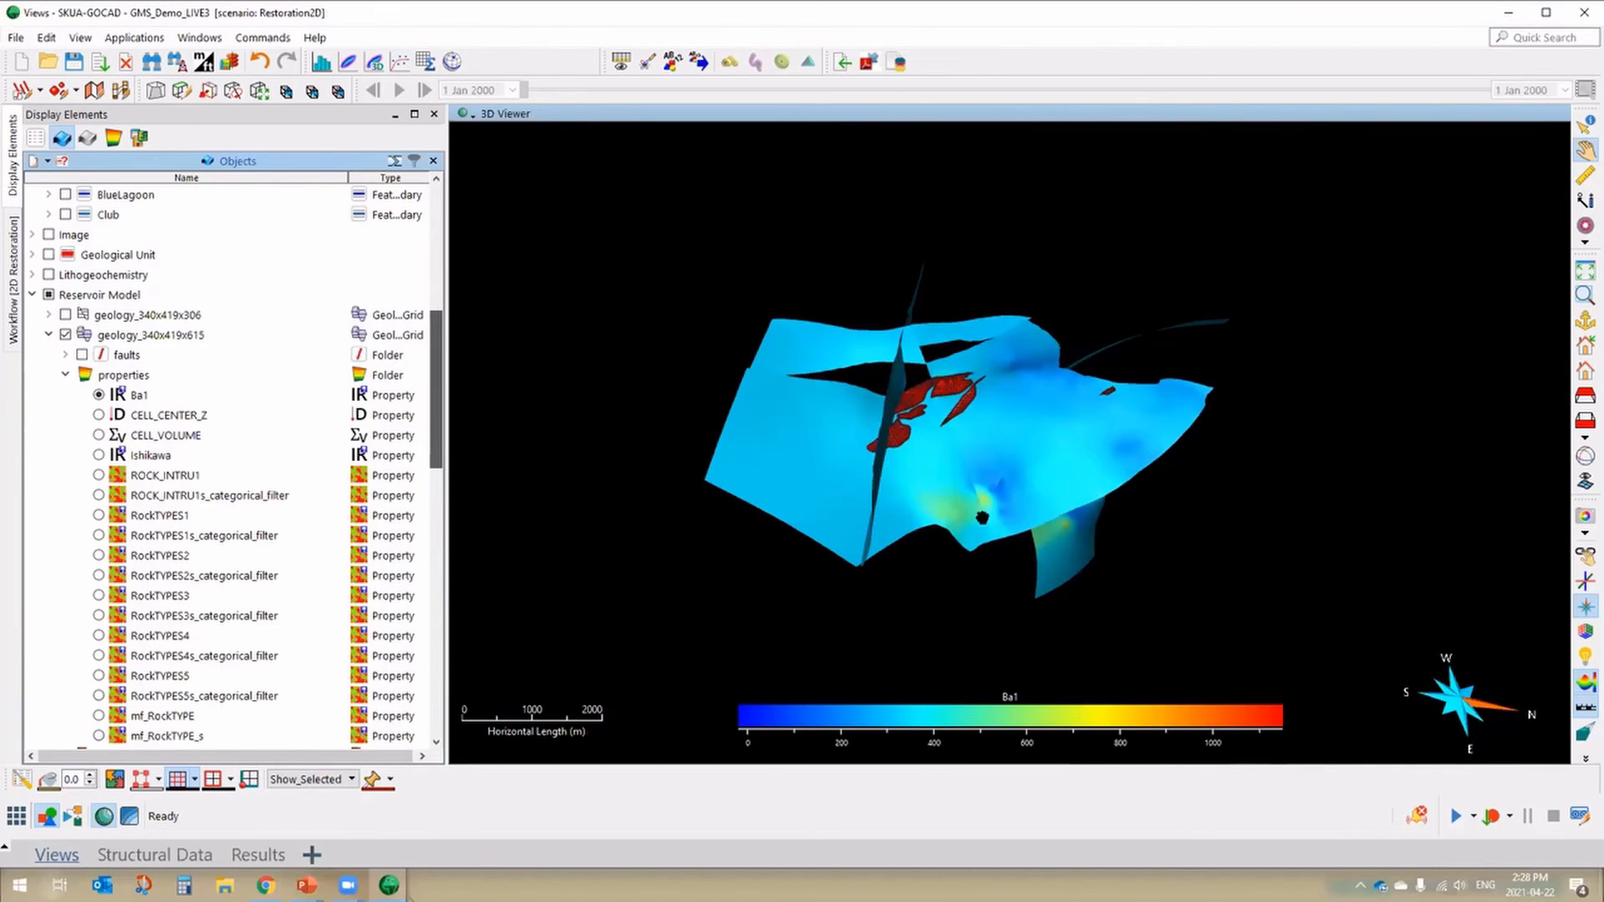
left_click(99, 375)
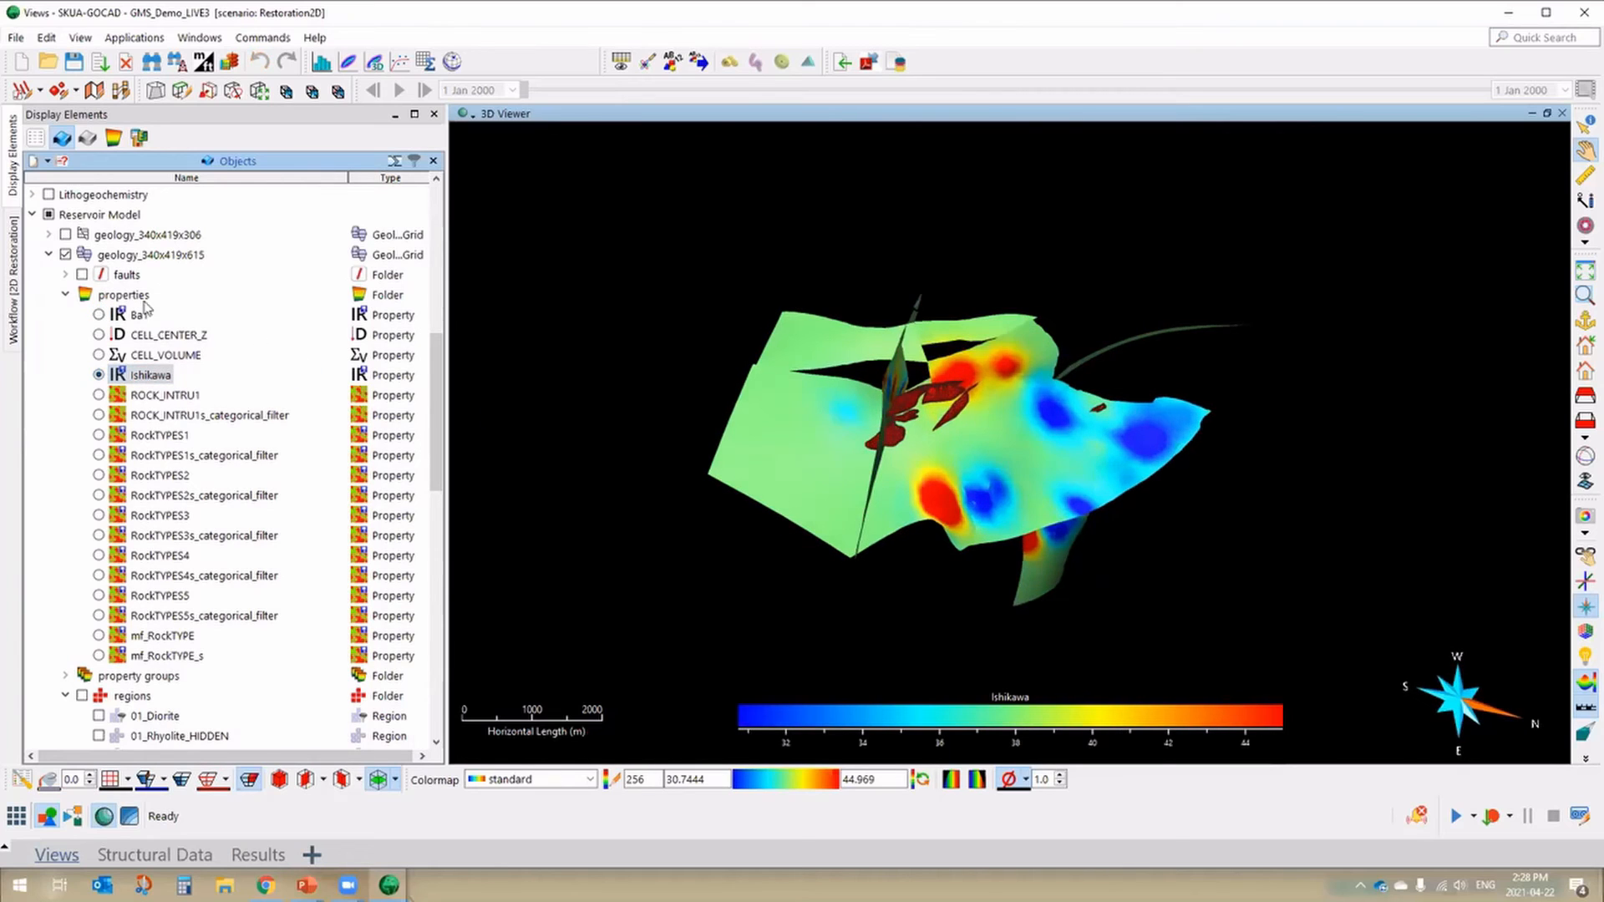
left_click_drag(852, 499, 839, 439)
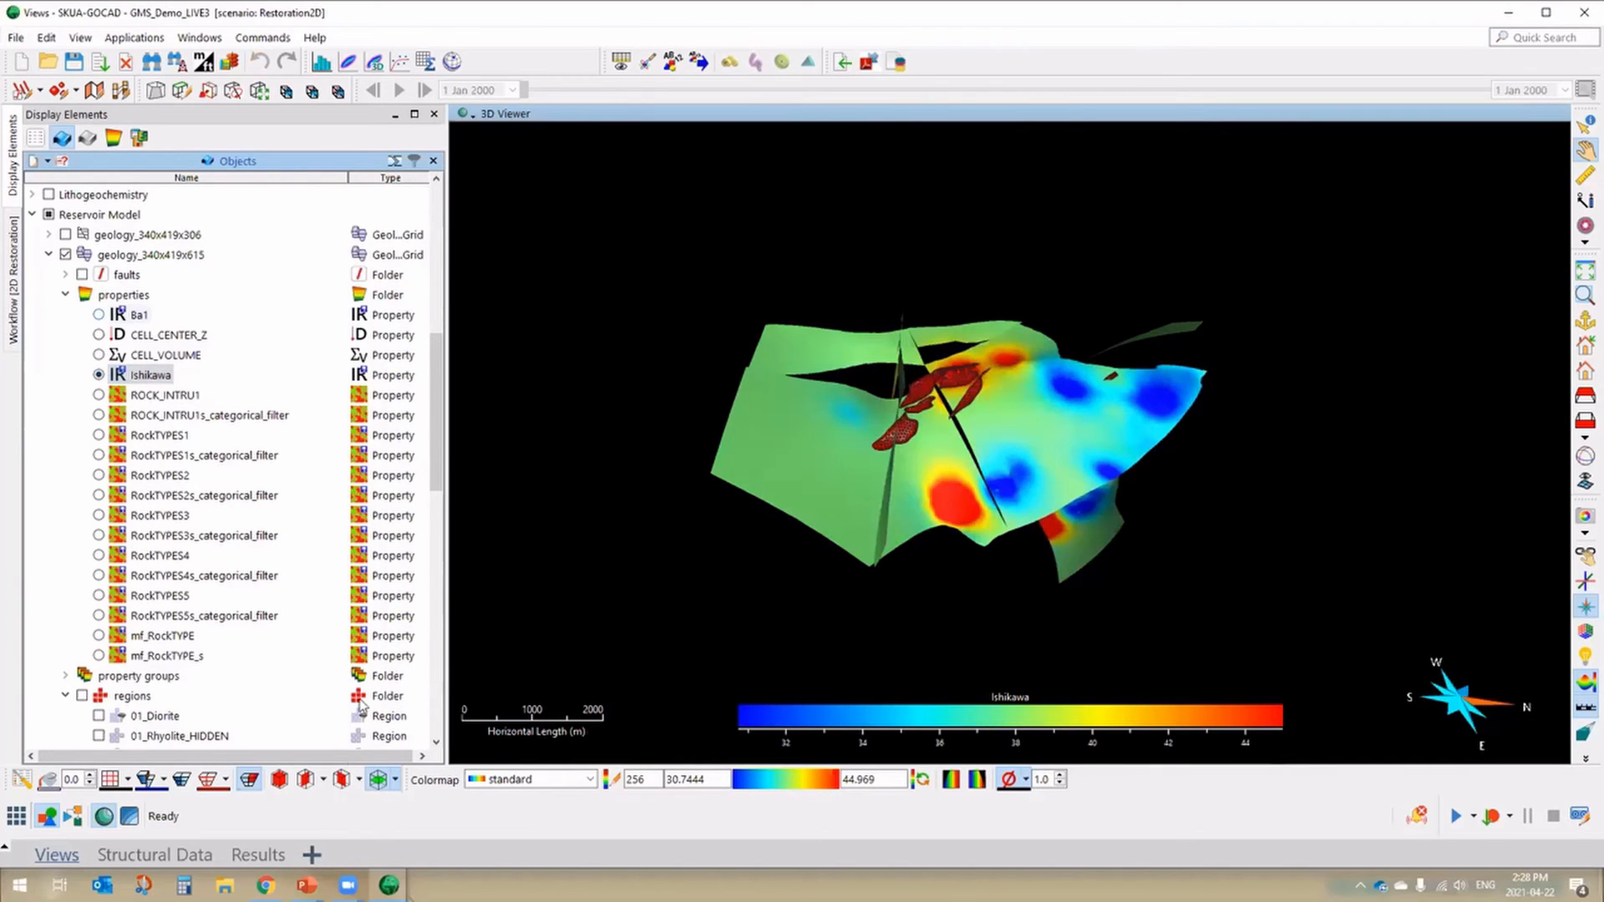
- Paint the grid with Ba1 again and step the horizon-parallel slice through slices 400 and 396
left_click(395, 779)
left_click(469, 812)
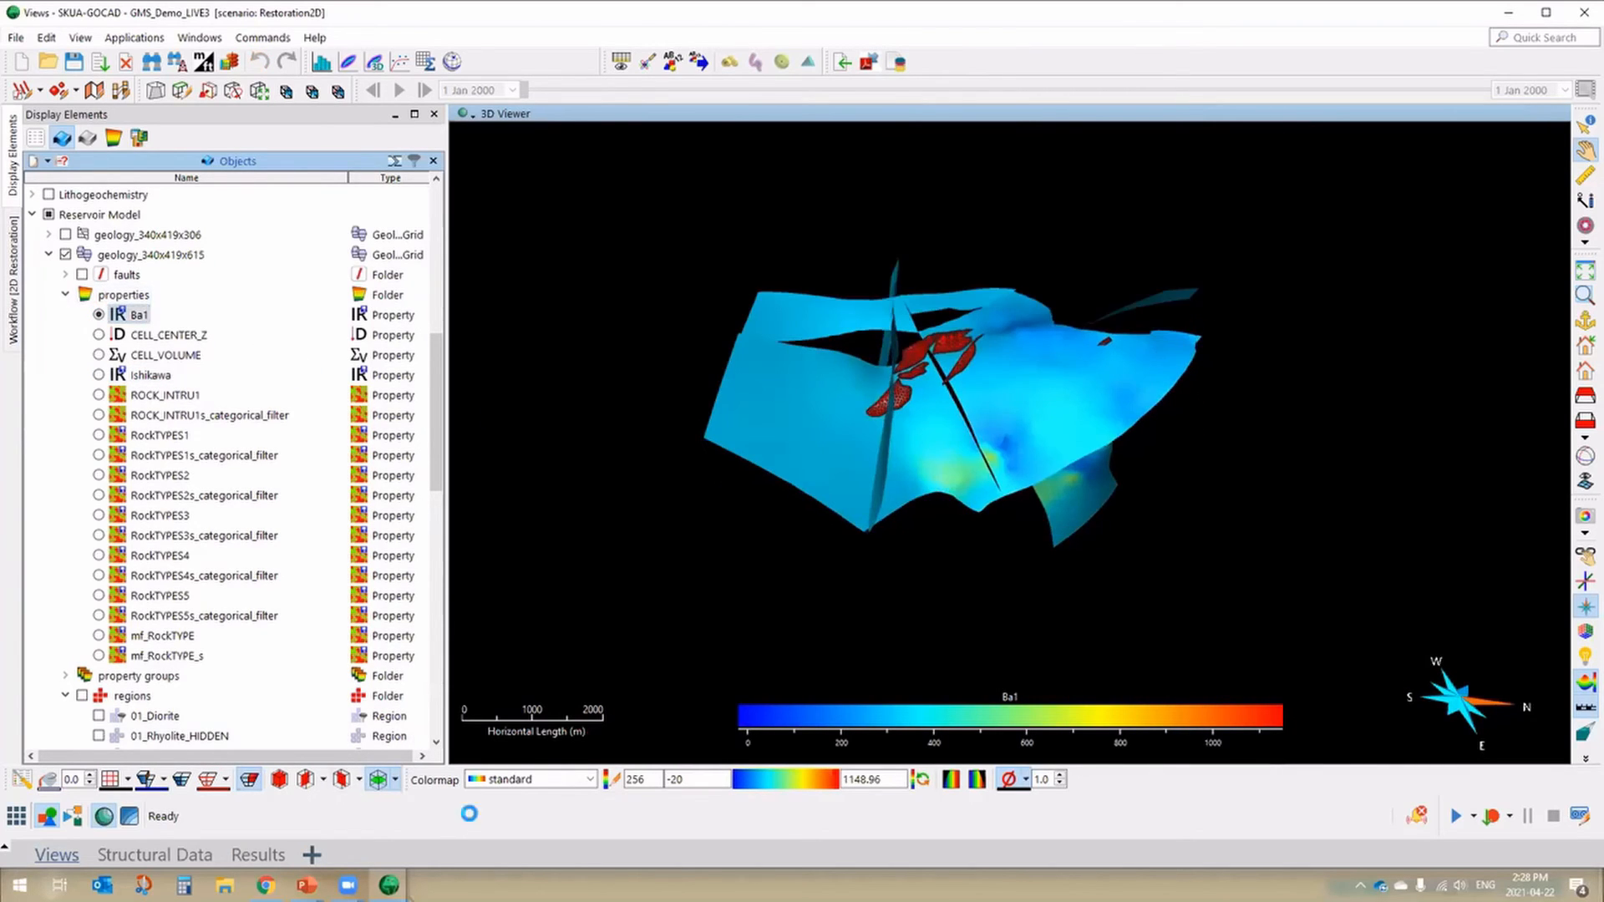
left_click(469, 815)
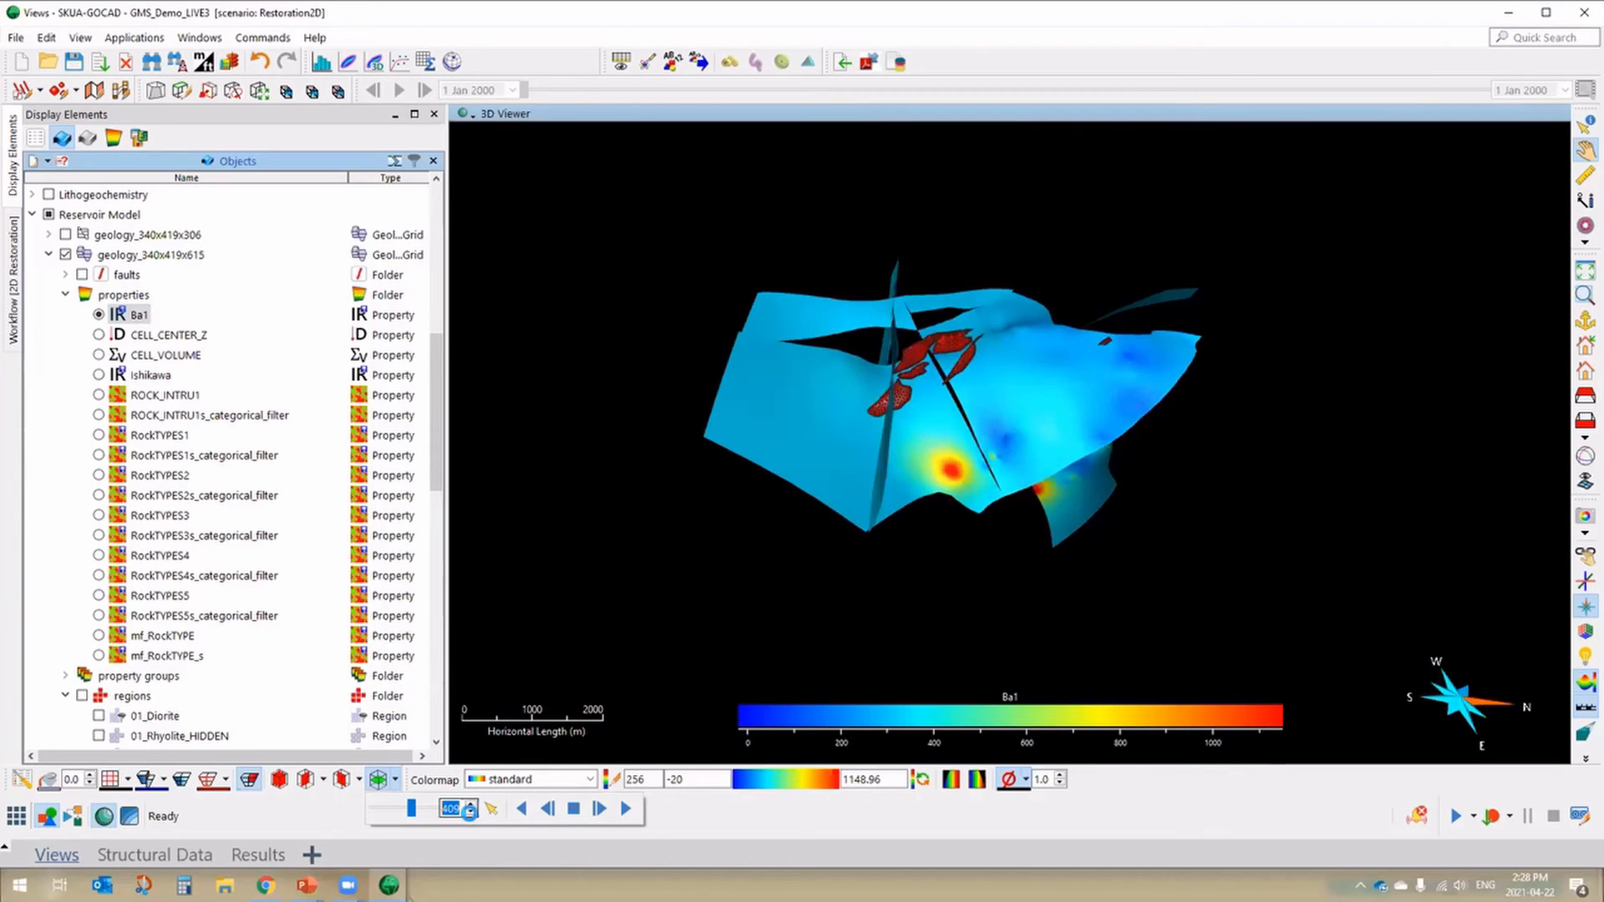
left_click(470, 815)
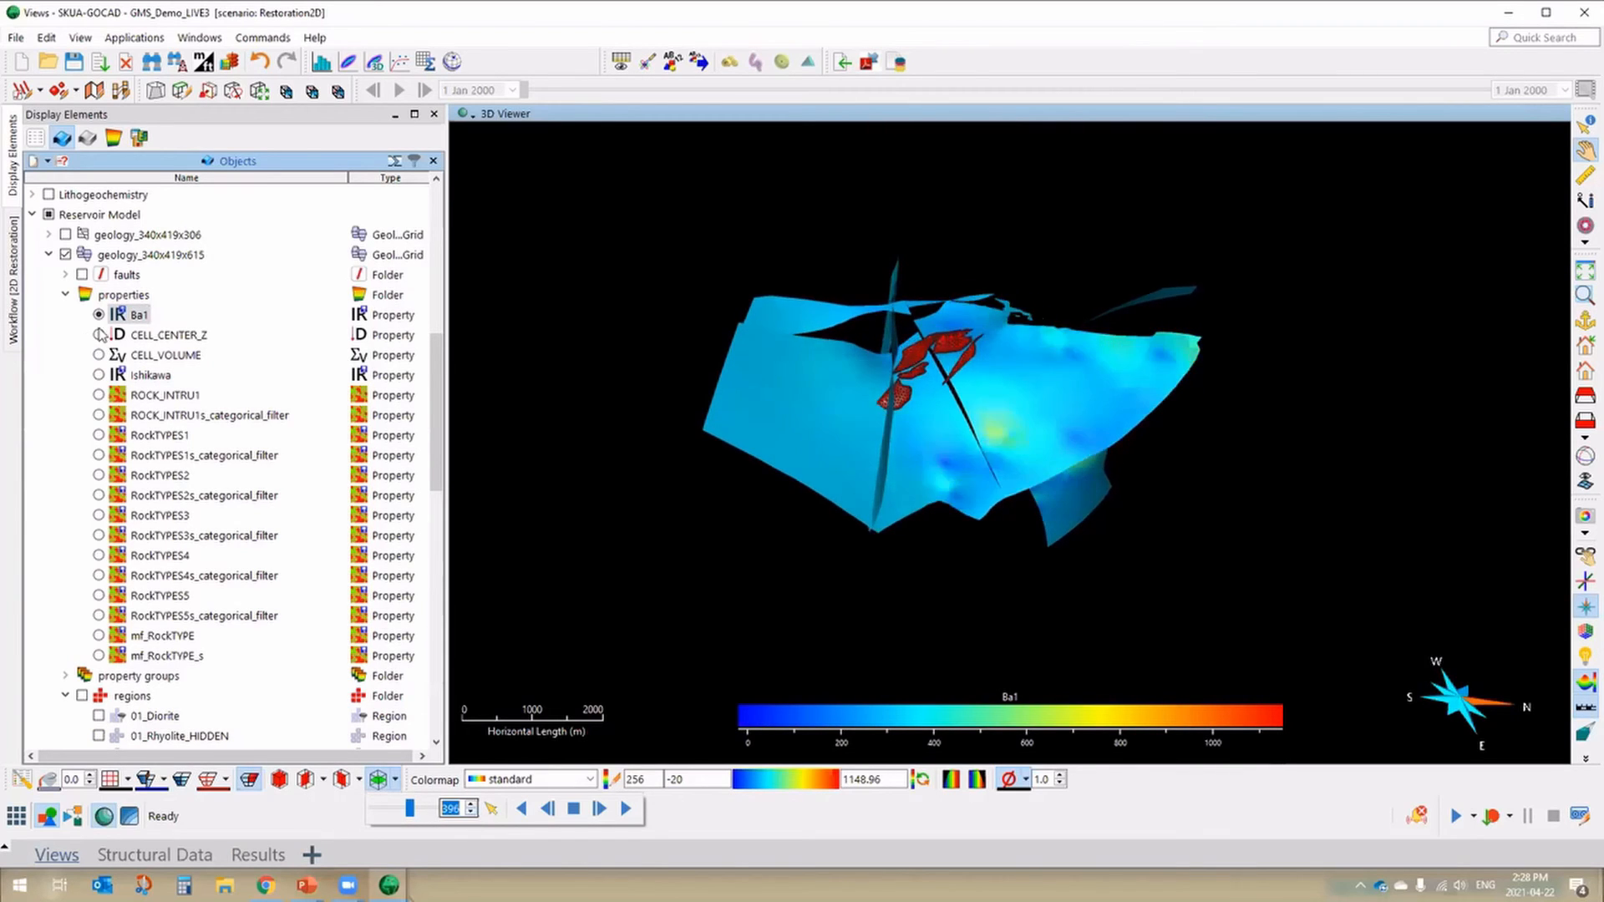
left_click(933, 411)
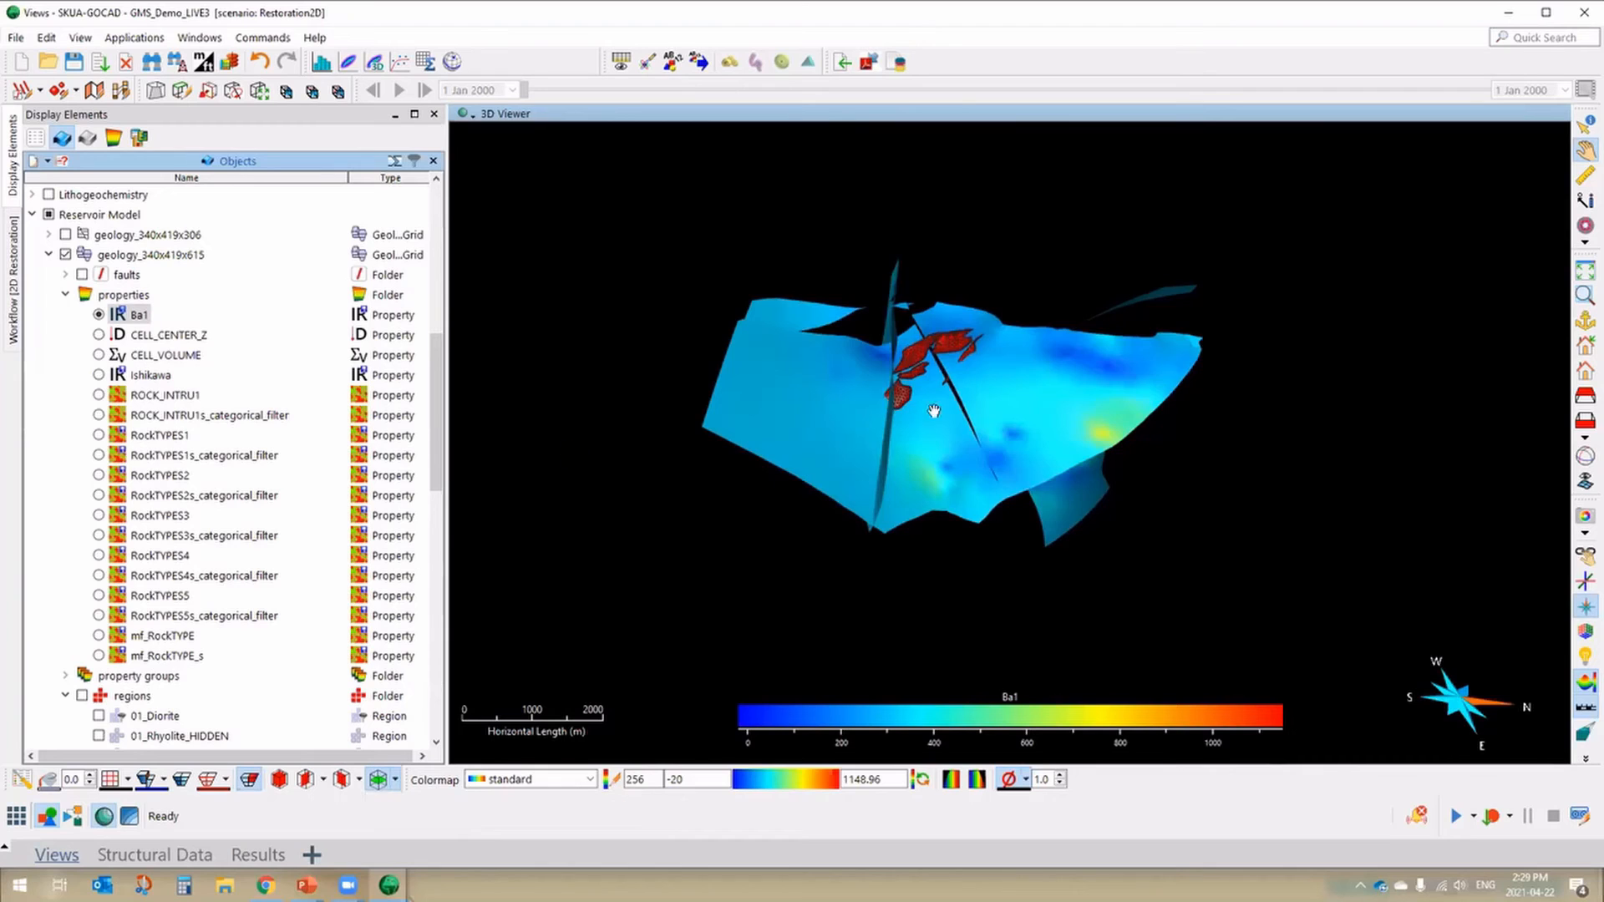
- Switch the grid back to the Ishikawa property and inspect its anomalies around the orebodies from several sides
left_click_drag(897, 385, 879, 489)
scroll(1041, 531, "up", 3)
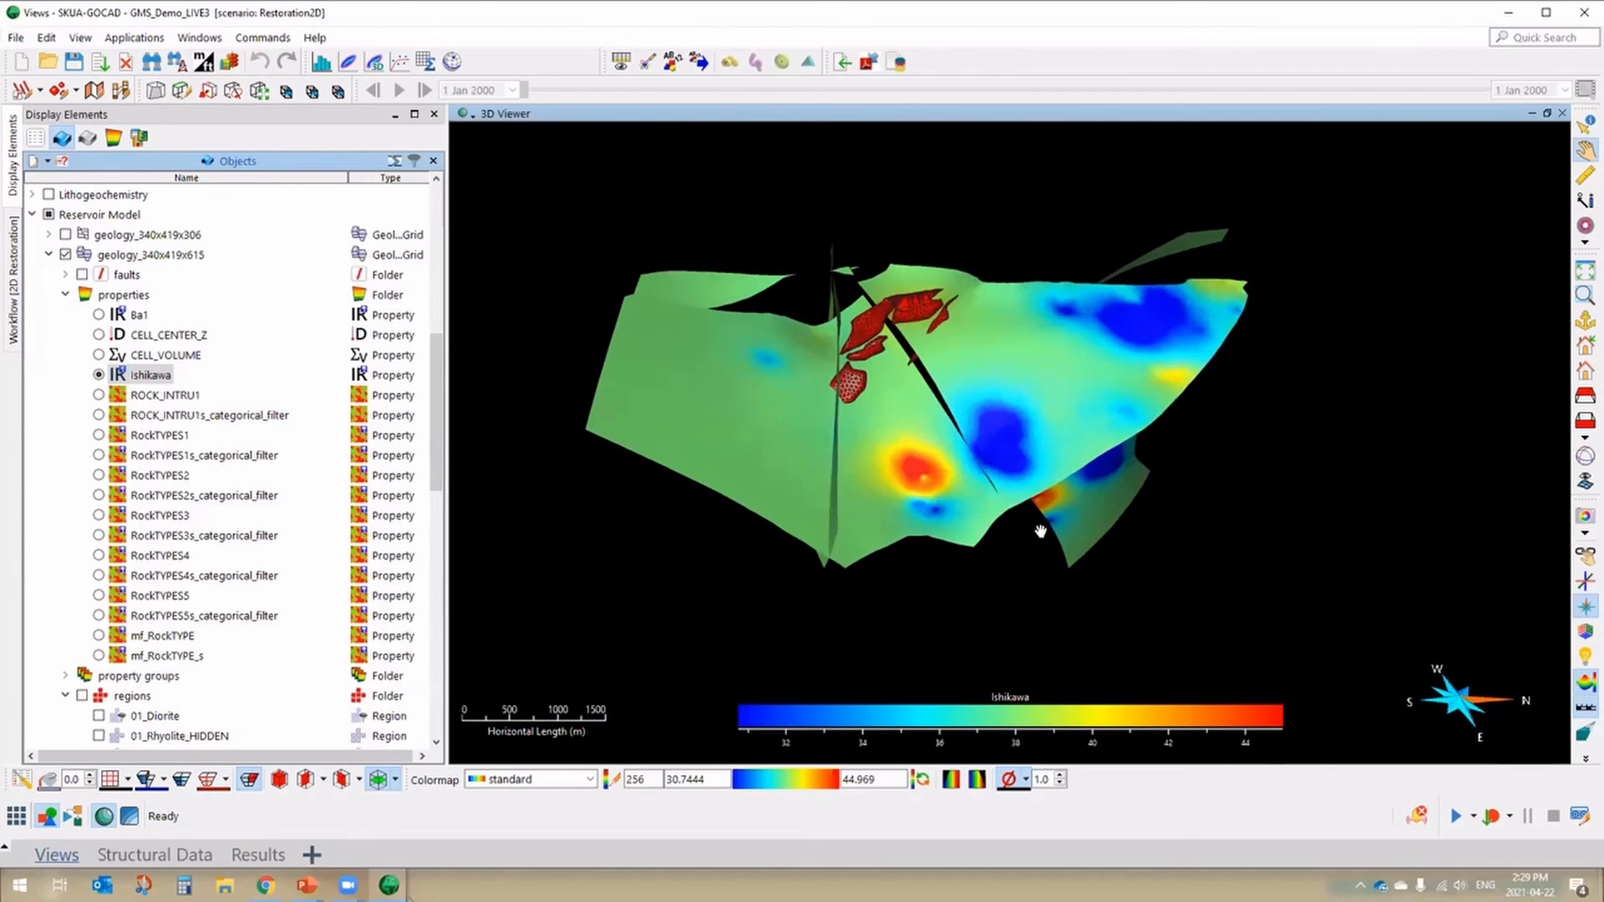
left_click_drag(1040, 532, 1036, 270)
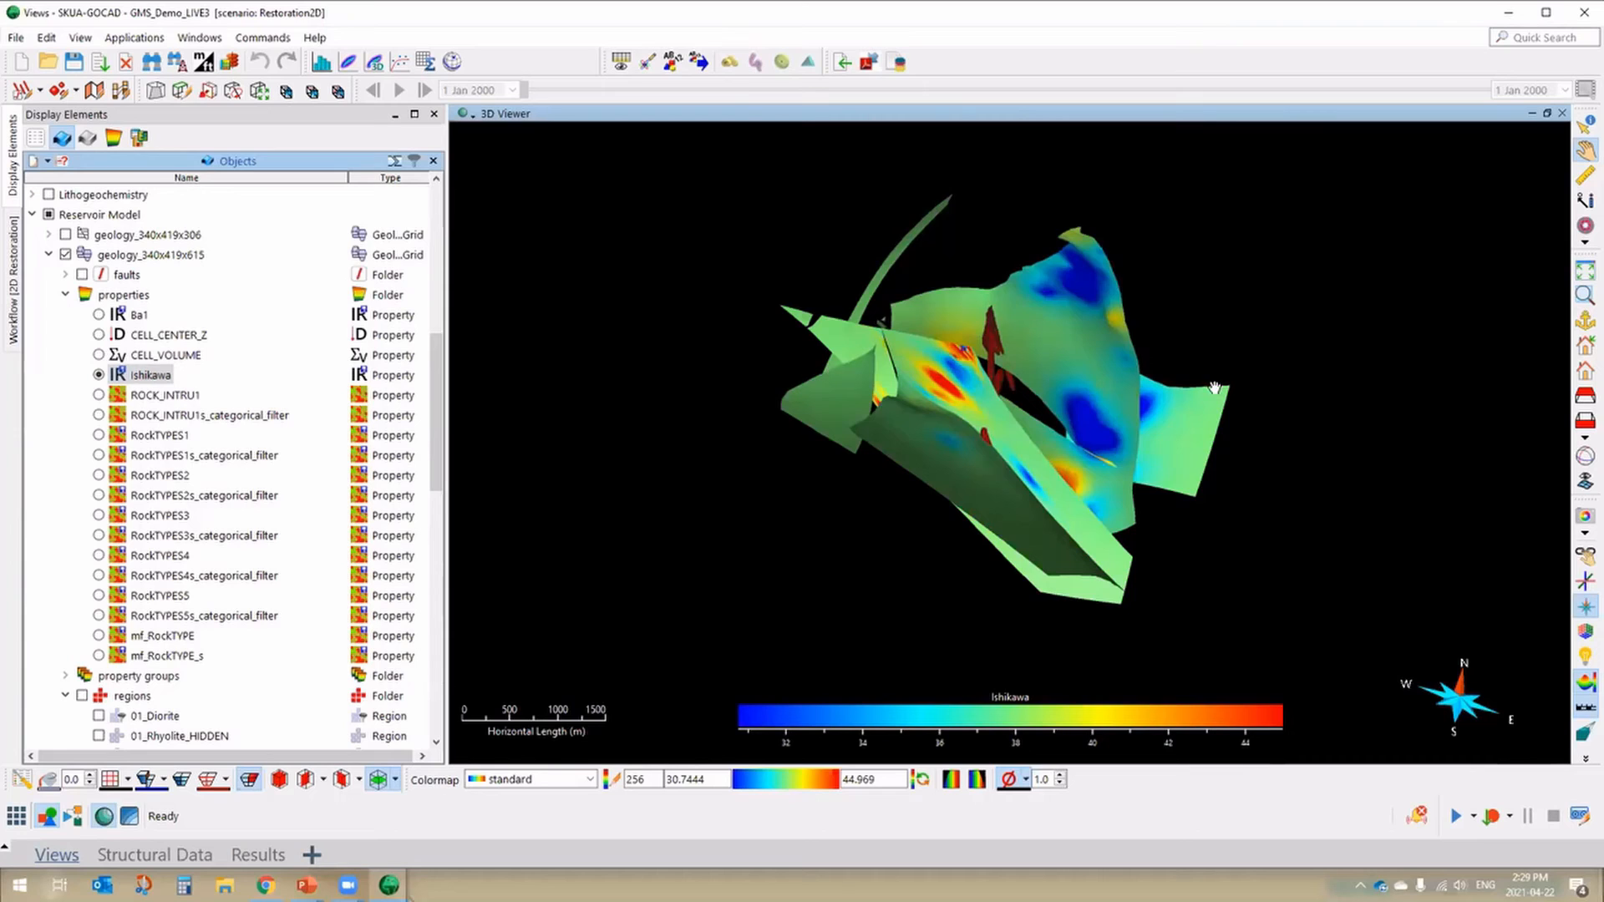
left_click_drag(1214, 389, 1068, 212)
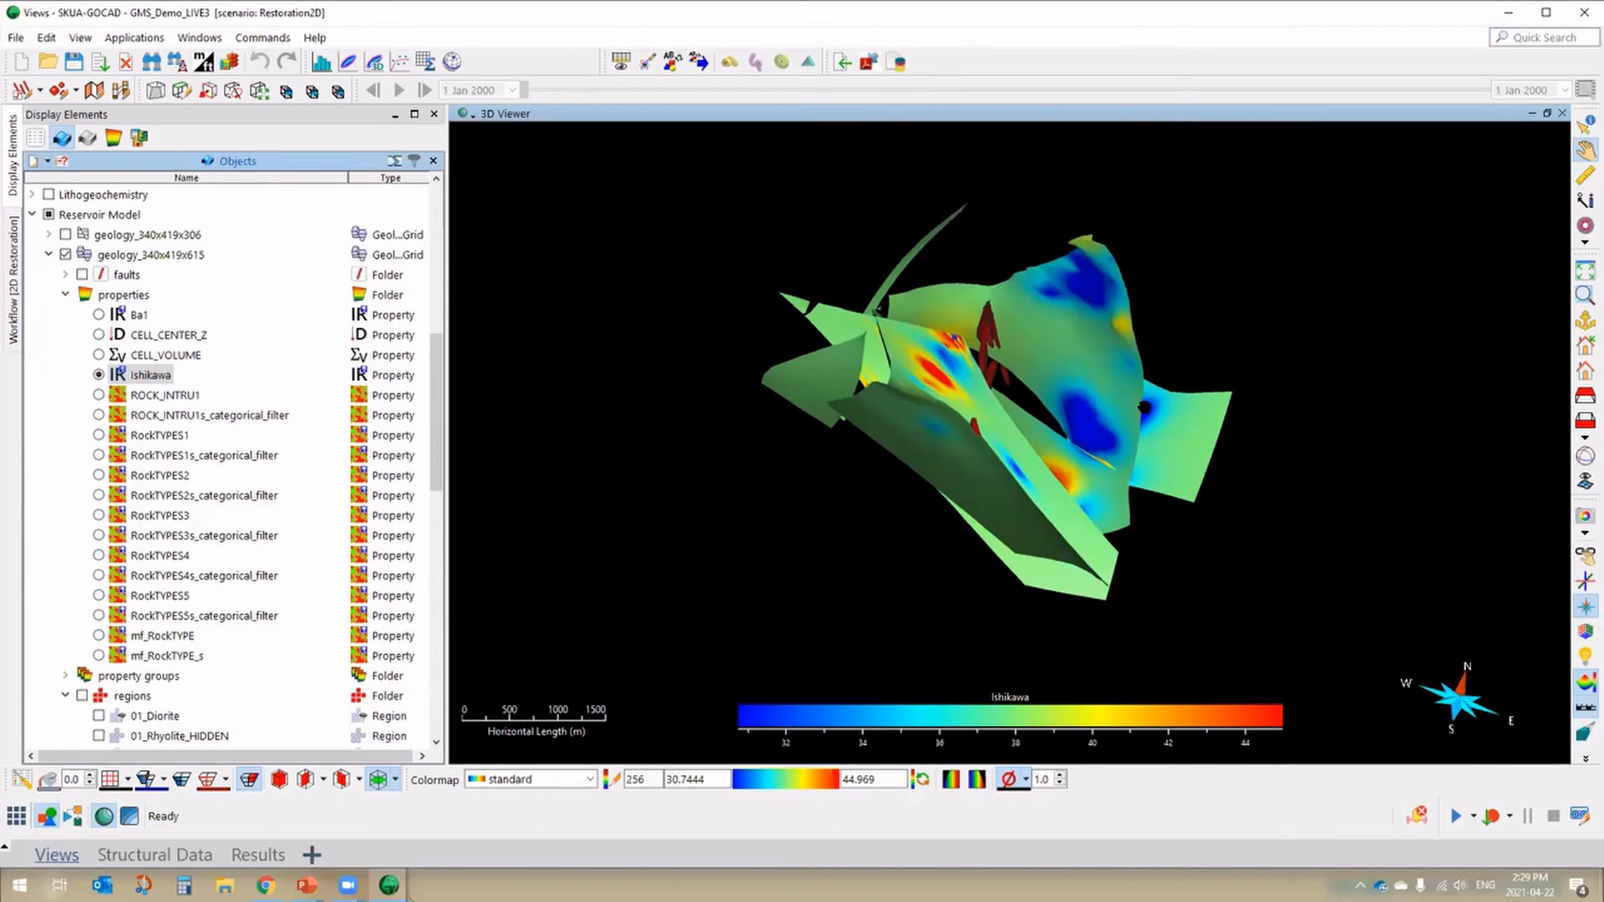
left_click_drag(831, 384, 945, 428)
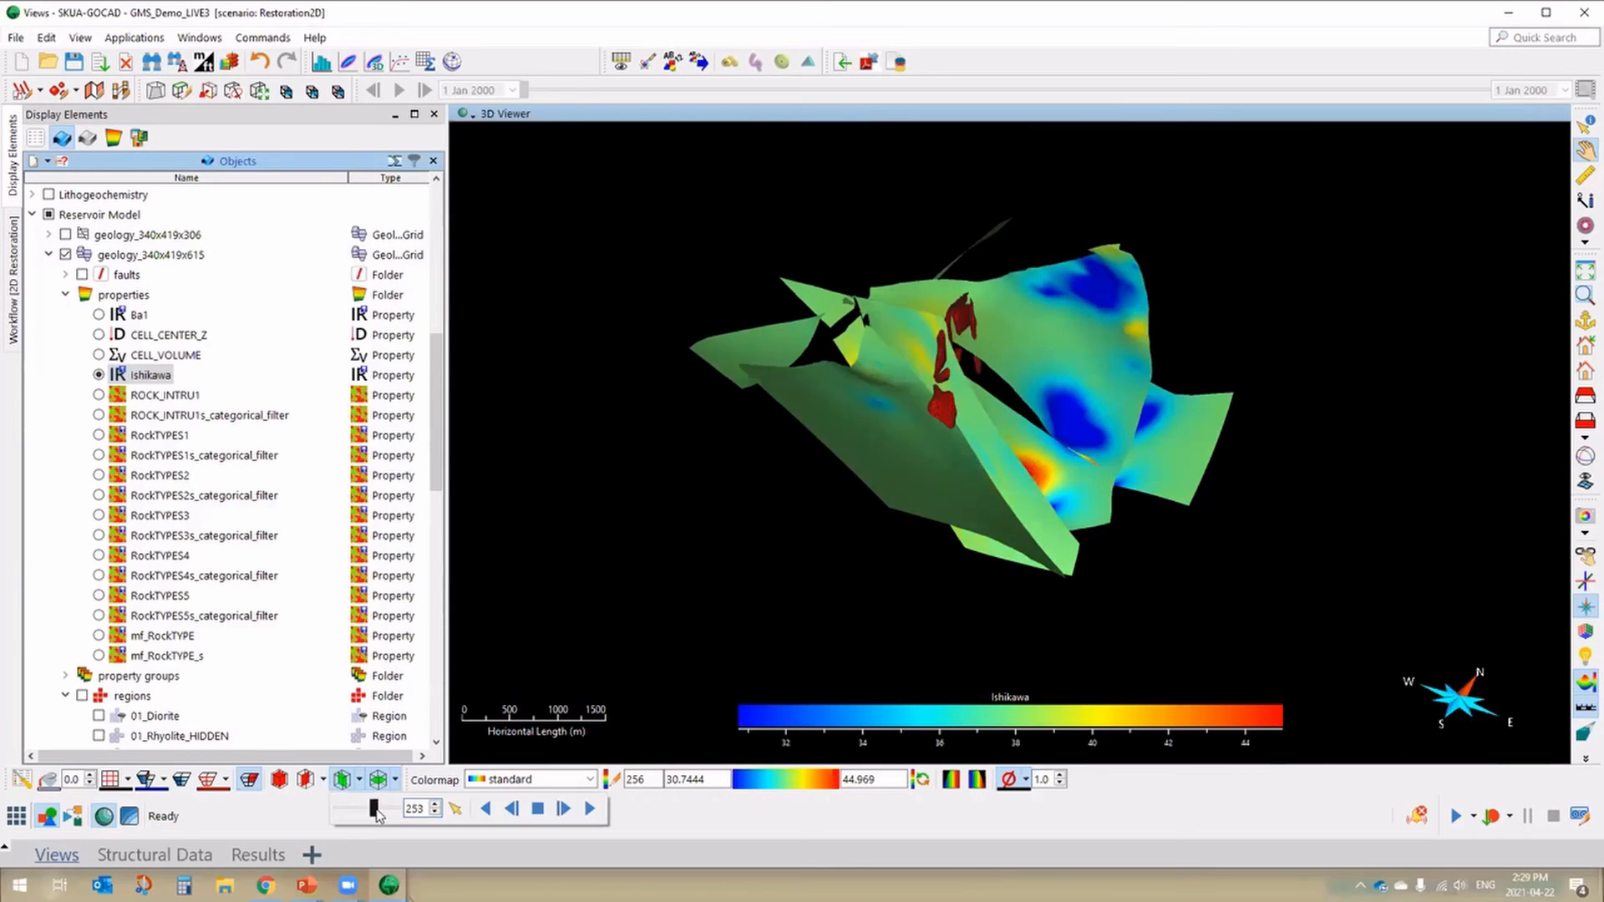
- Move the steep section slice through the grid to position 230 and inspect Ishikawa near the orebodies
left_click_drag(377, 809, 374, 808)
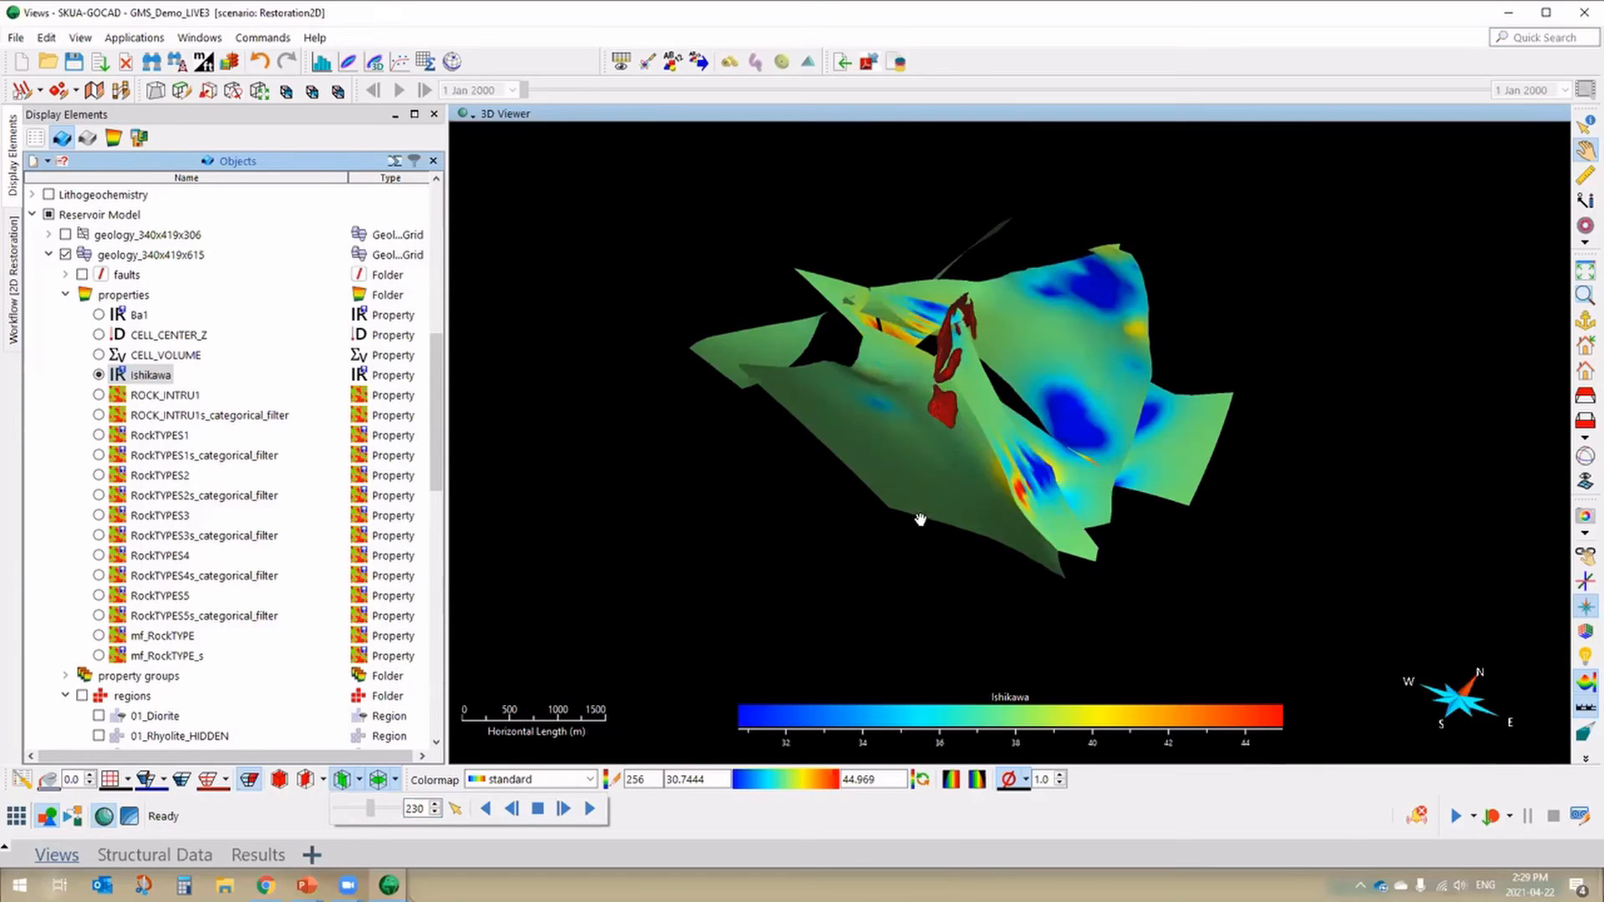
left_click_drag(1158, 496, 1203, 555)
scroll(1233, 546, "down", 1)
scroll(1233, 546, "up", 2)
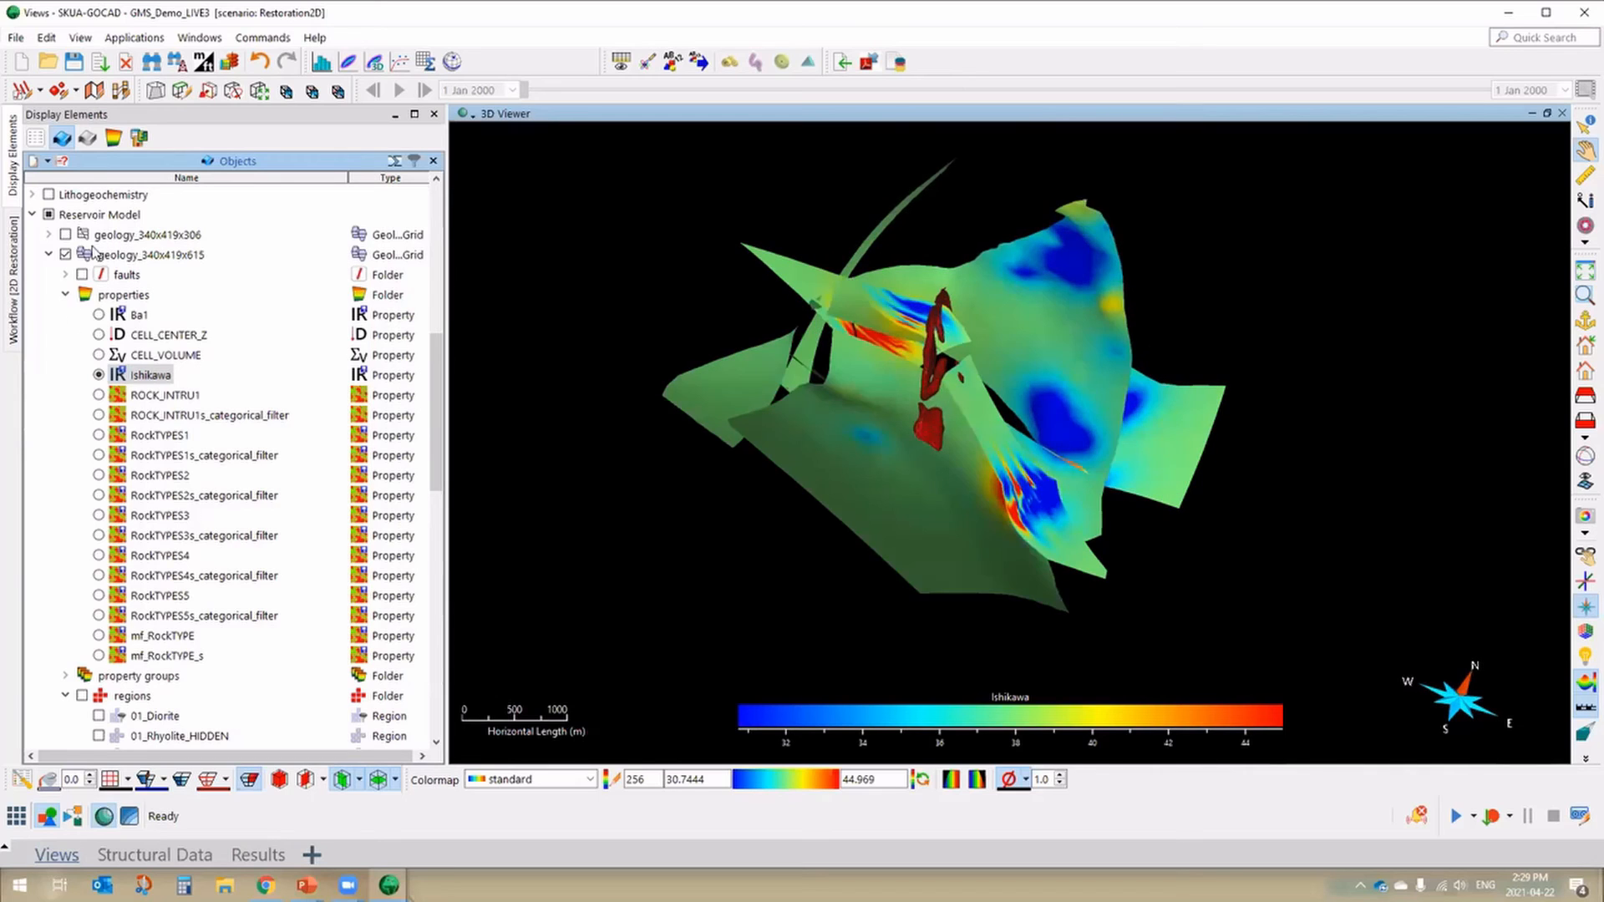
- Hide the geology_340x419x615 grid and display BlueLagoon_TST_thickness_map together with the 5_Orebody surface
left_click(66, 294)
left_click(65, 335)
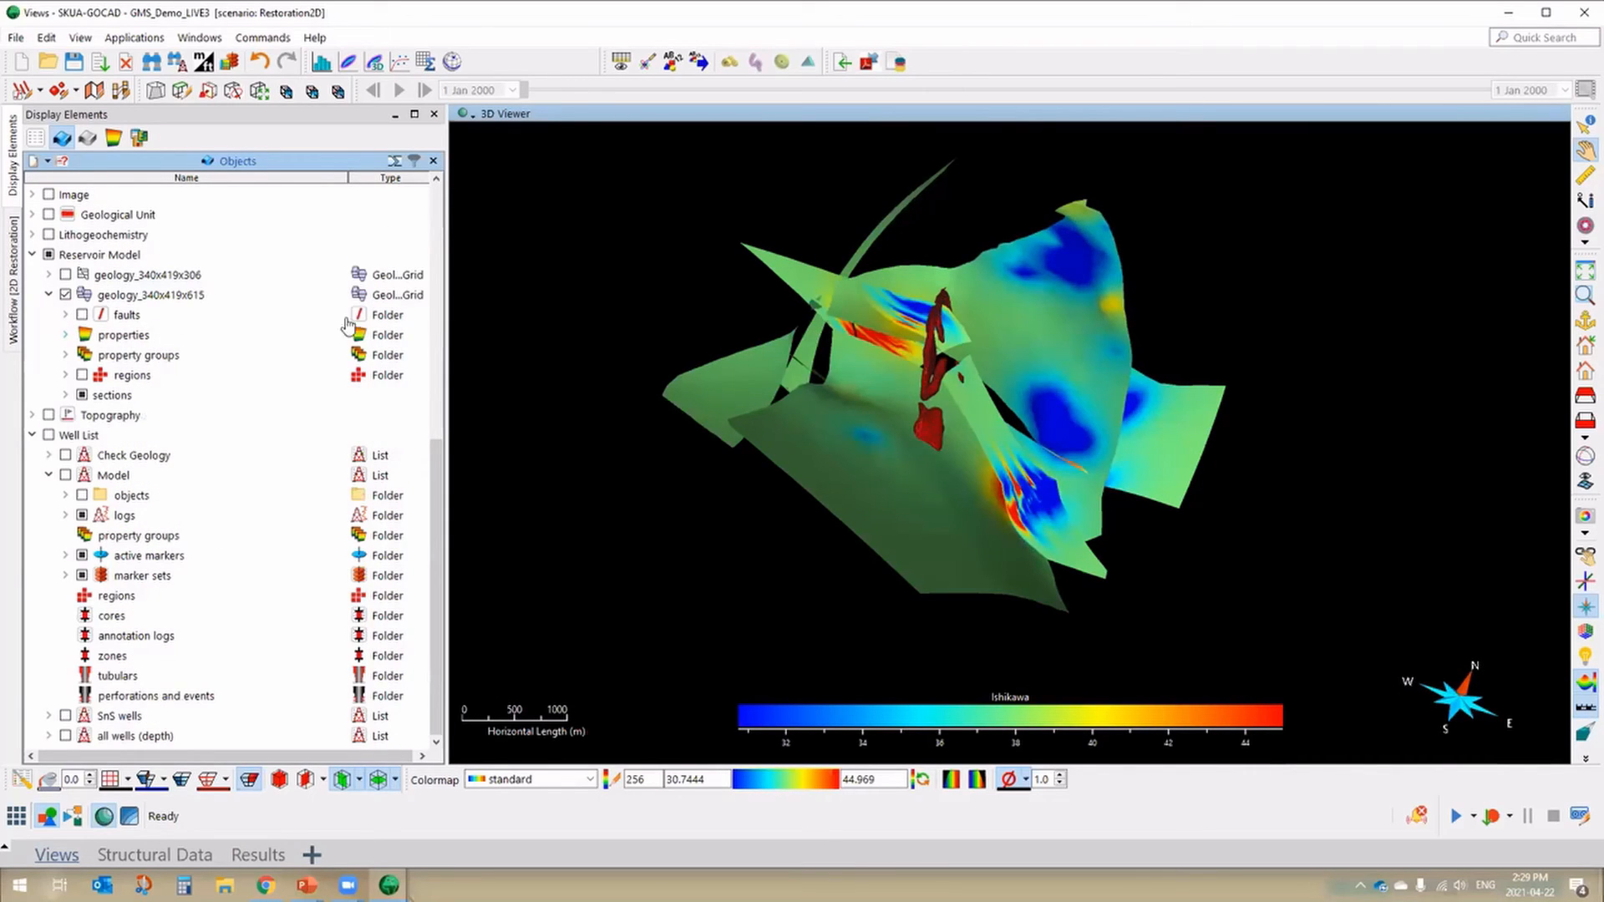
left_click(49, 294)
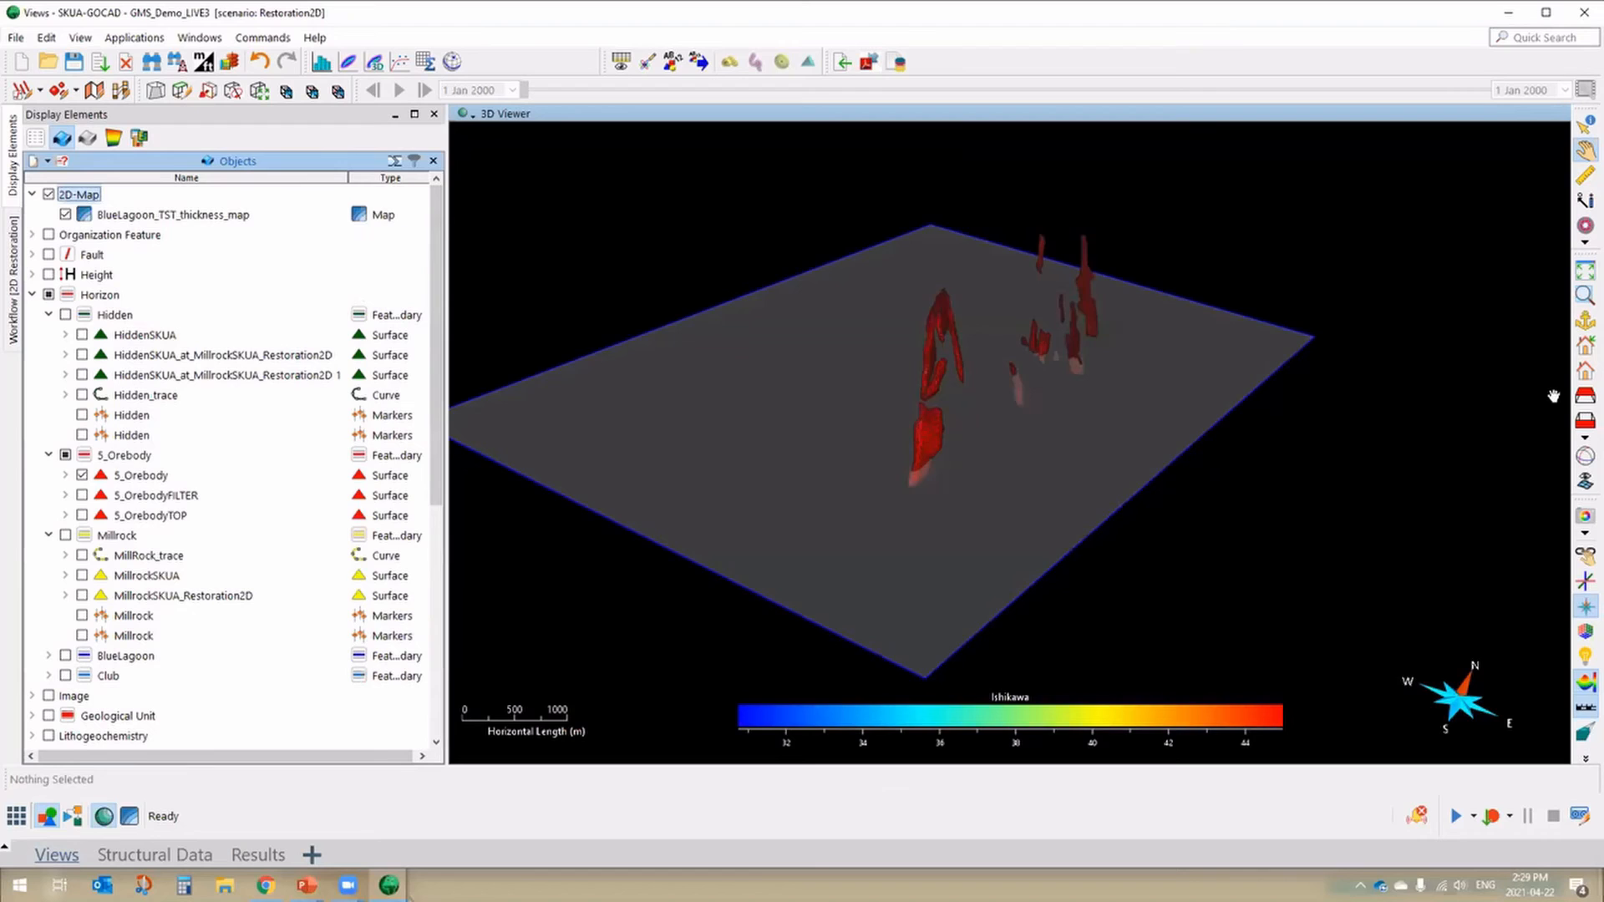
- View the map and orebodies from directly above, and open BlueLagoon_TST_thickness_map in its own 2D map view
left_click(1584, 398)
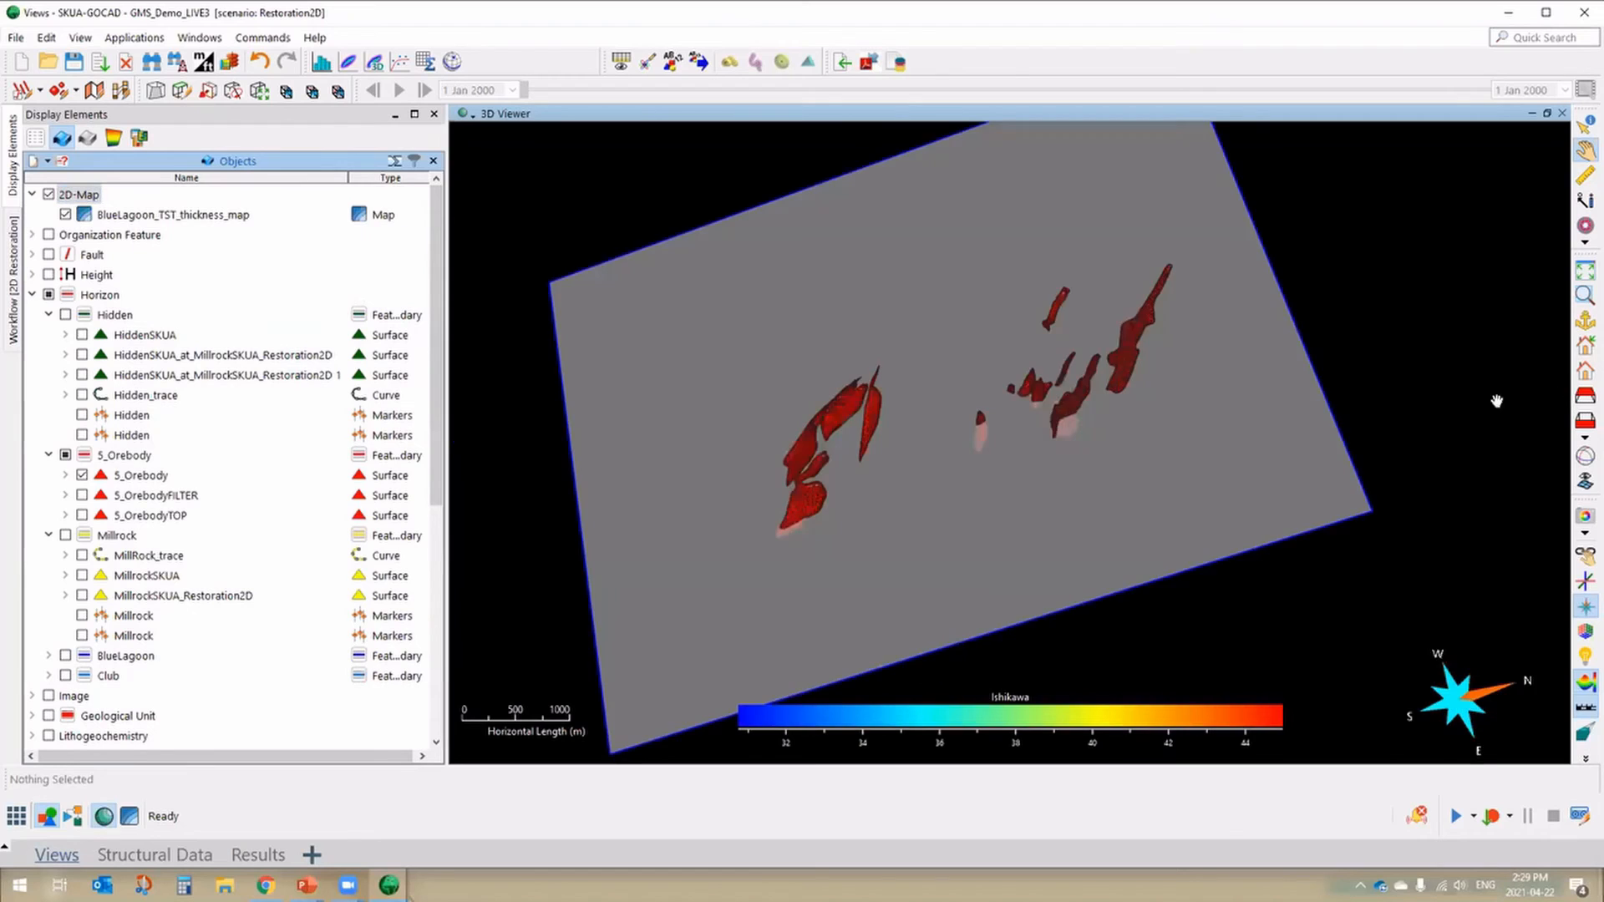
left_click_drag(957, 393, 970, 434)
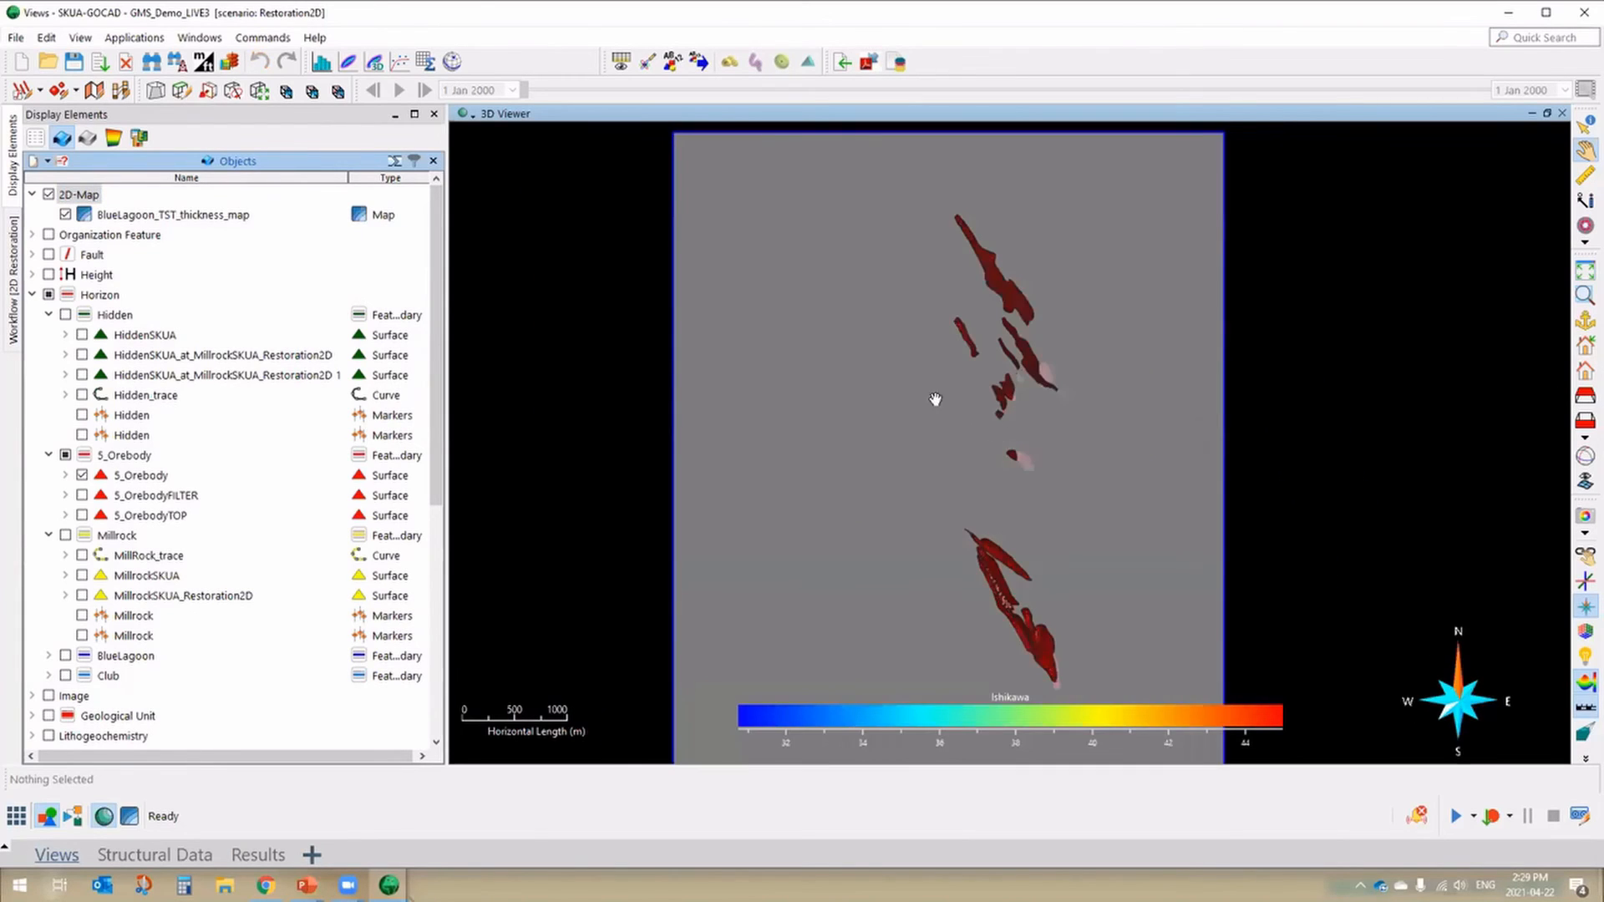
middle_click_drag(922, 643, 913, 560)
scroll(912, 560, "down", 1)
scroll(912, 560, "down", 3)
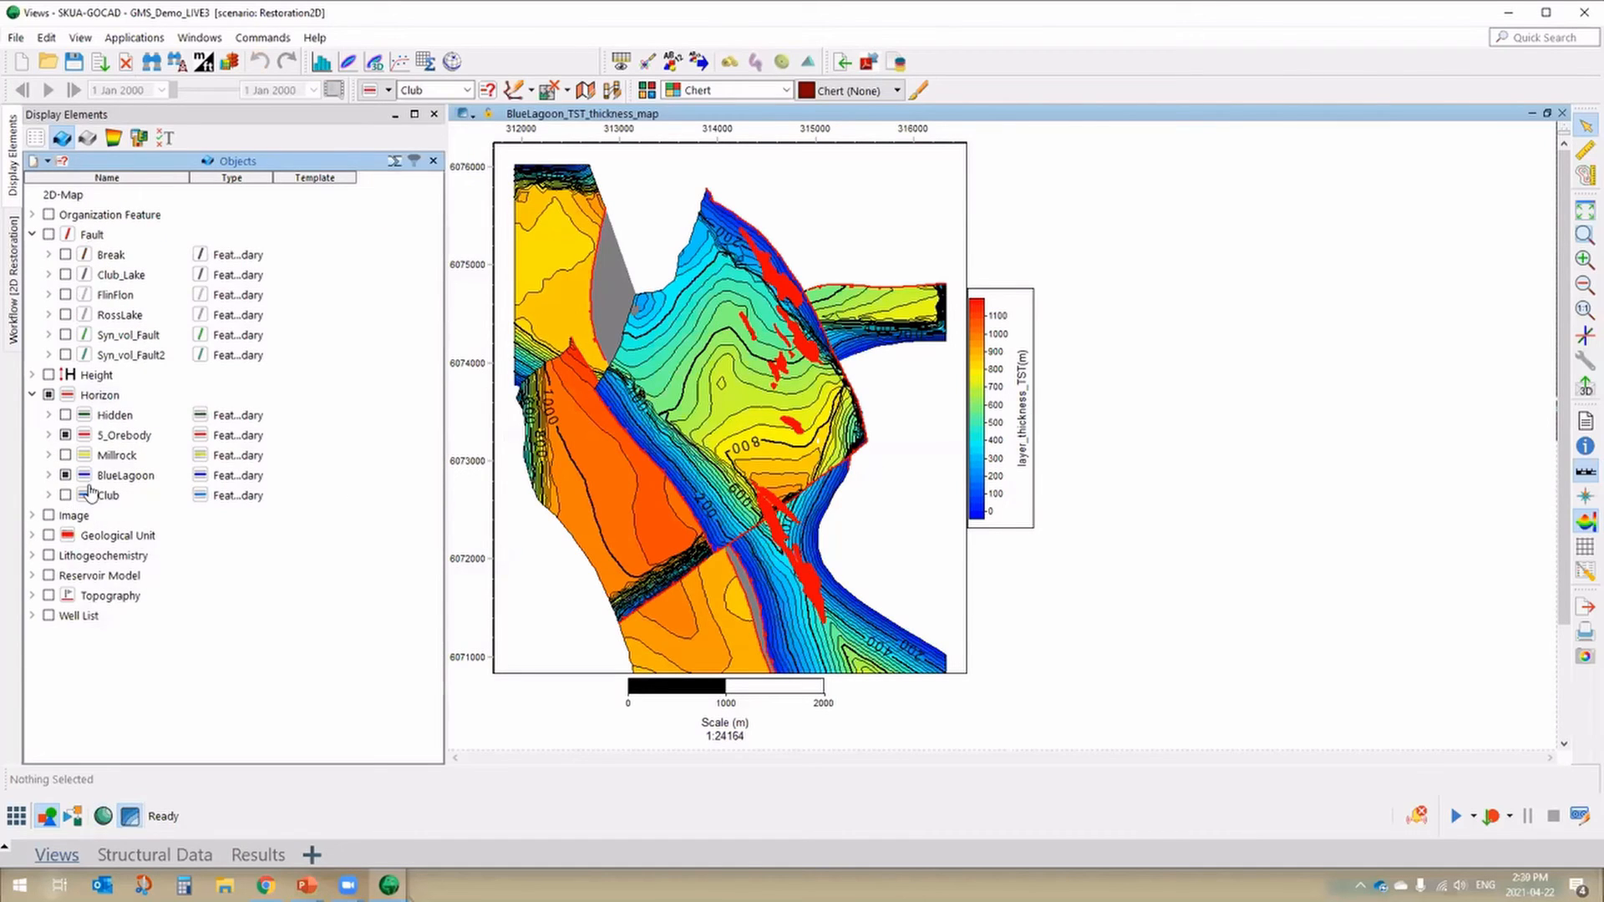
- Expand the BlueLagoon horizon to its thickness surface and examine the thickness contours relative to the orebodies
left_click(48, 475)
left_click(66, 495)
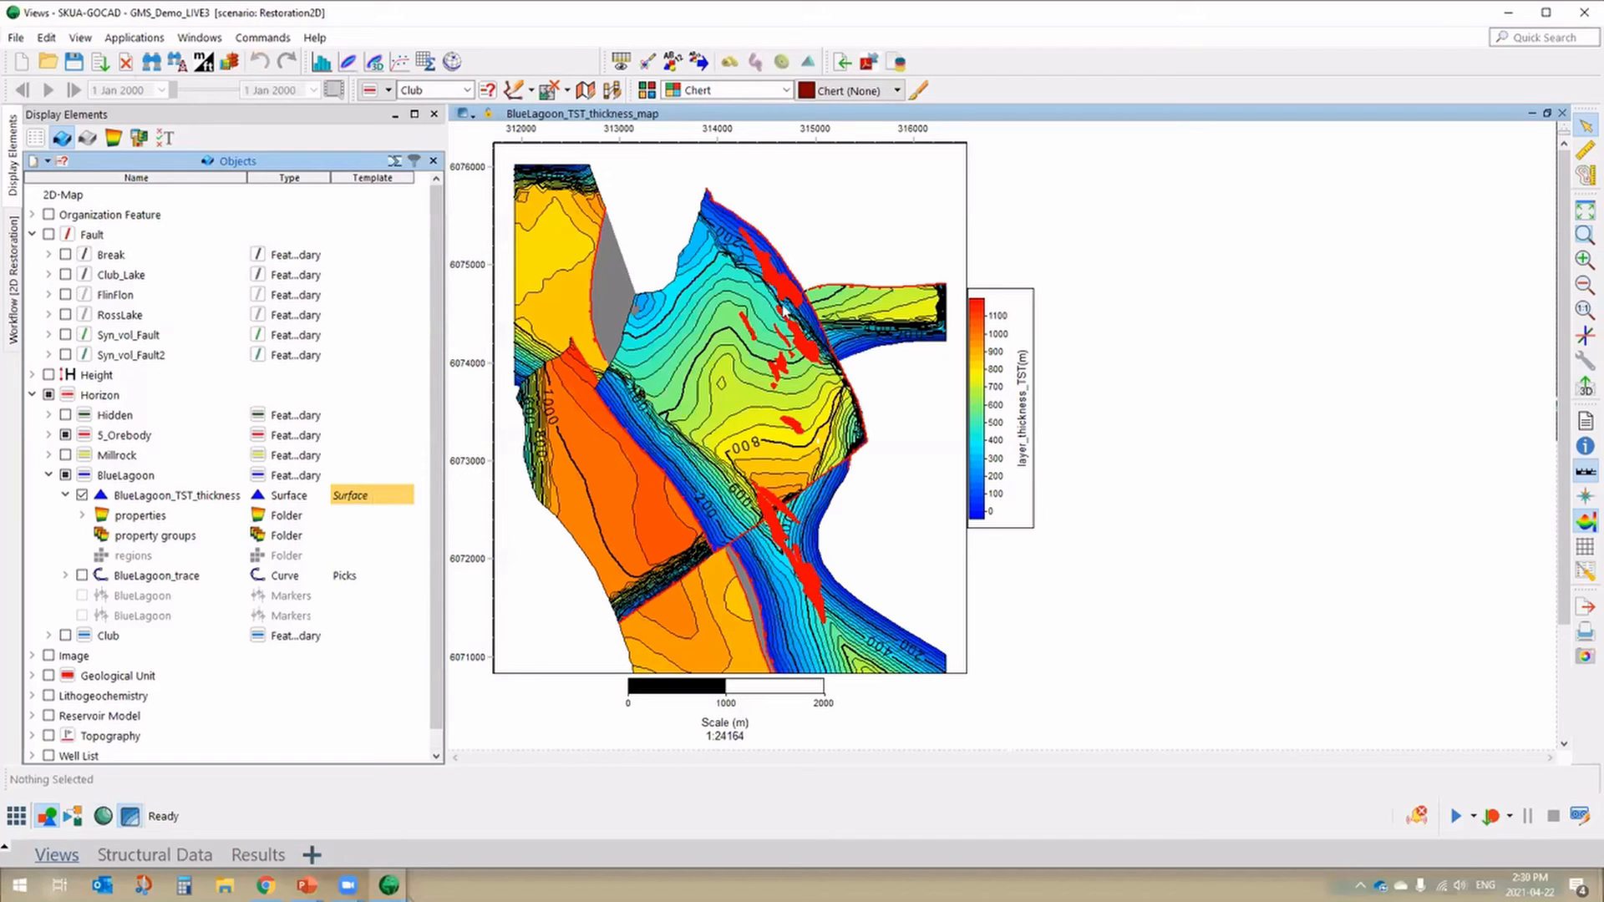
scroll(777, 370, "down", 1)
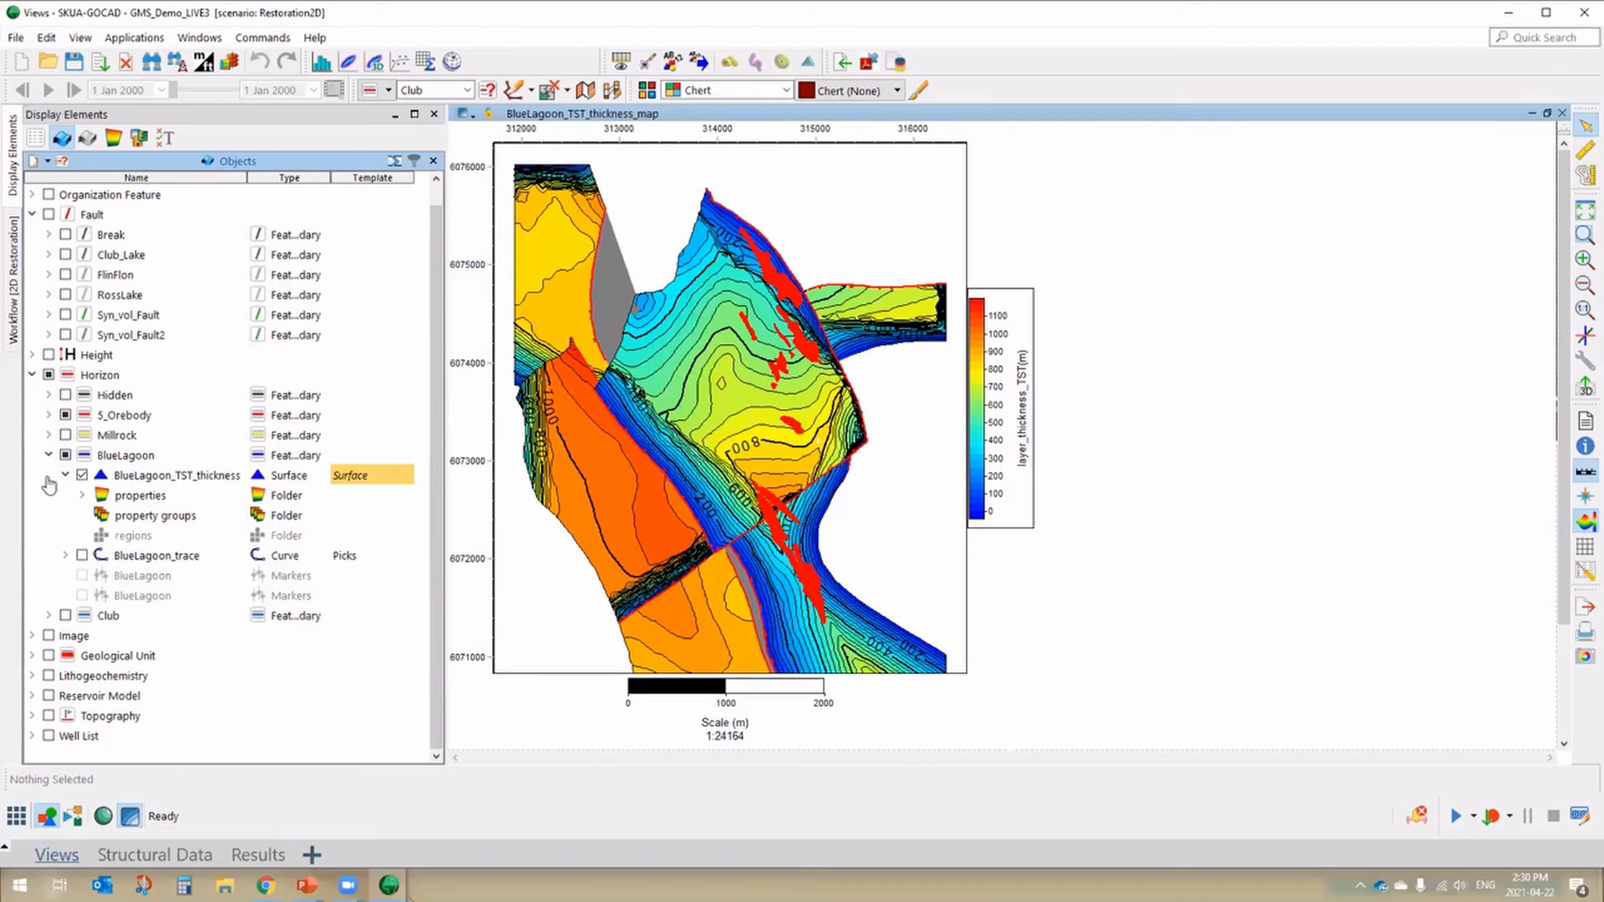
- Replace the BlueLagoon horizon on the map with MillrockSKUA, leaving MillRock_trace and MillrockSKUA_Restoration2D hidden
left_click(65, 454)
left_click(65, 436)
left_click(49, 435)
left_click(81, 455)
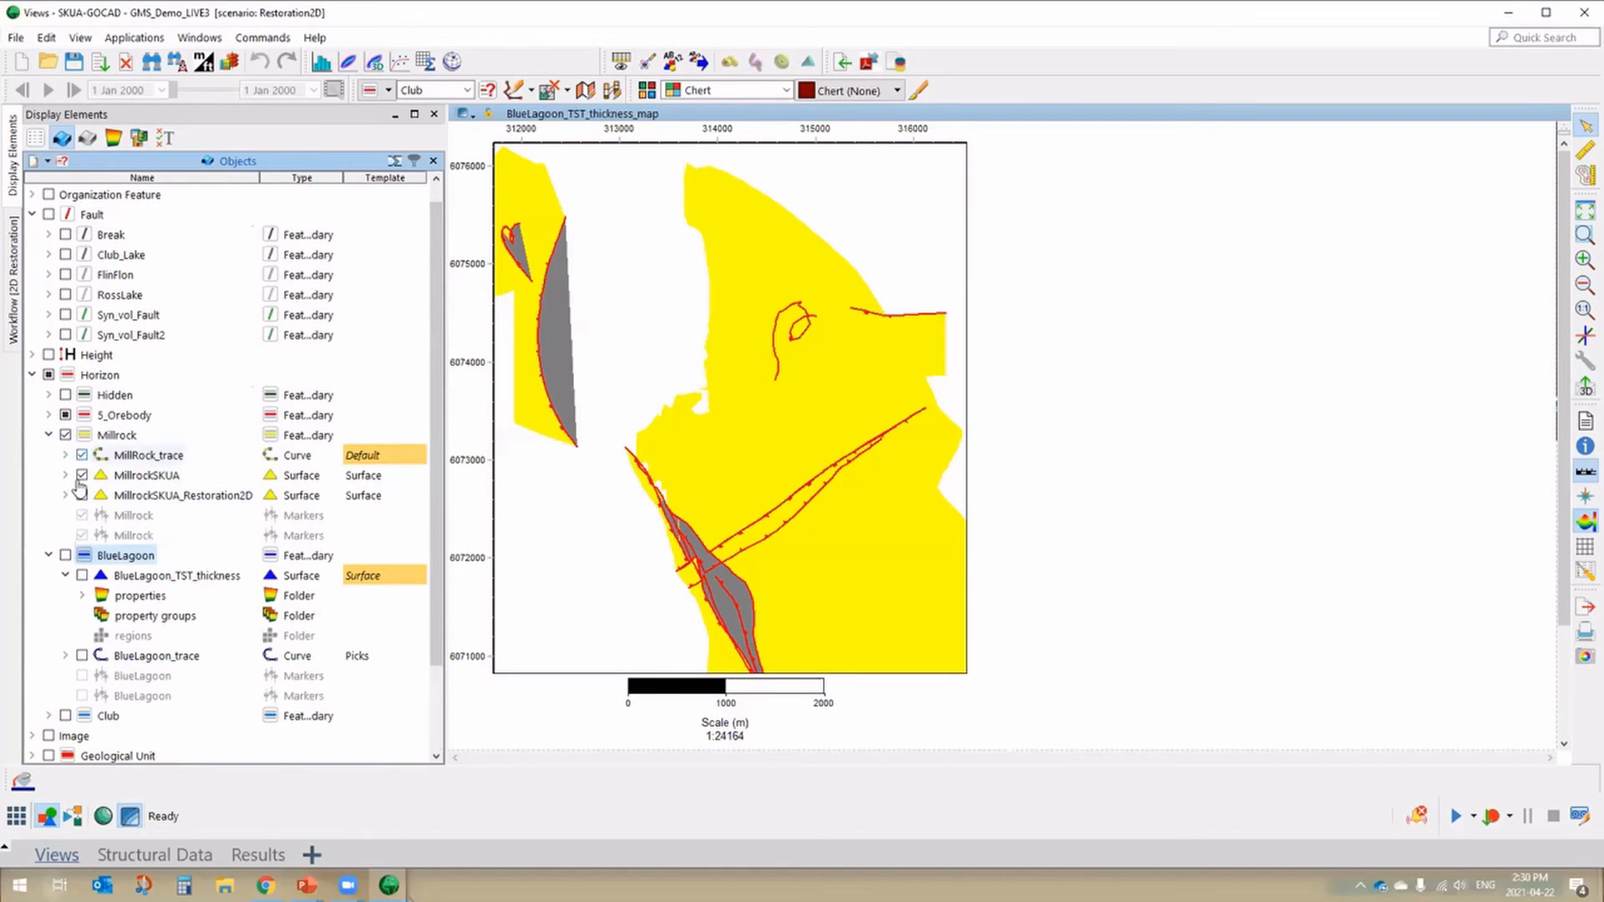
left_click(81, 496)
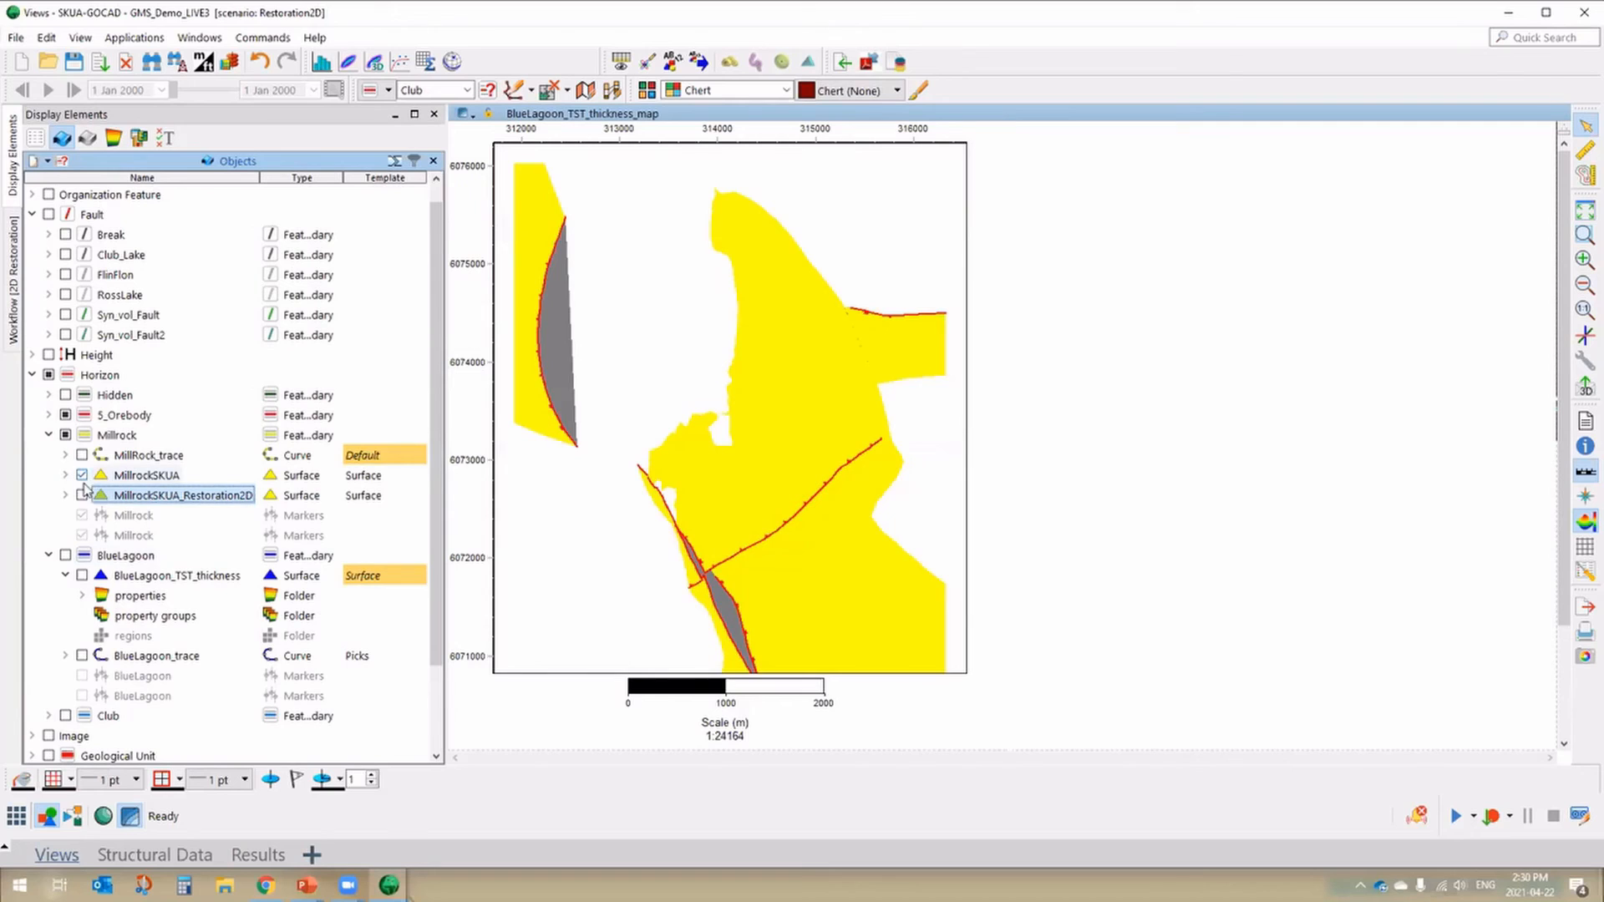
- Expand the MillrockSKUA surface's properties and view its Restoration2D_dilatation on the map
left_click(65, 475)
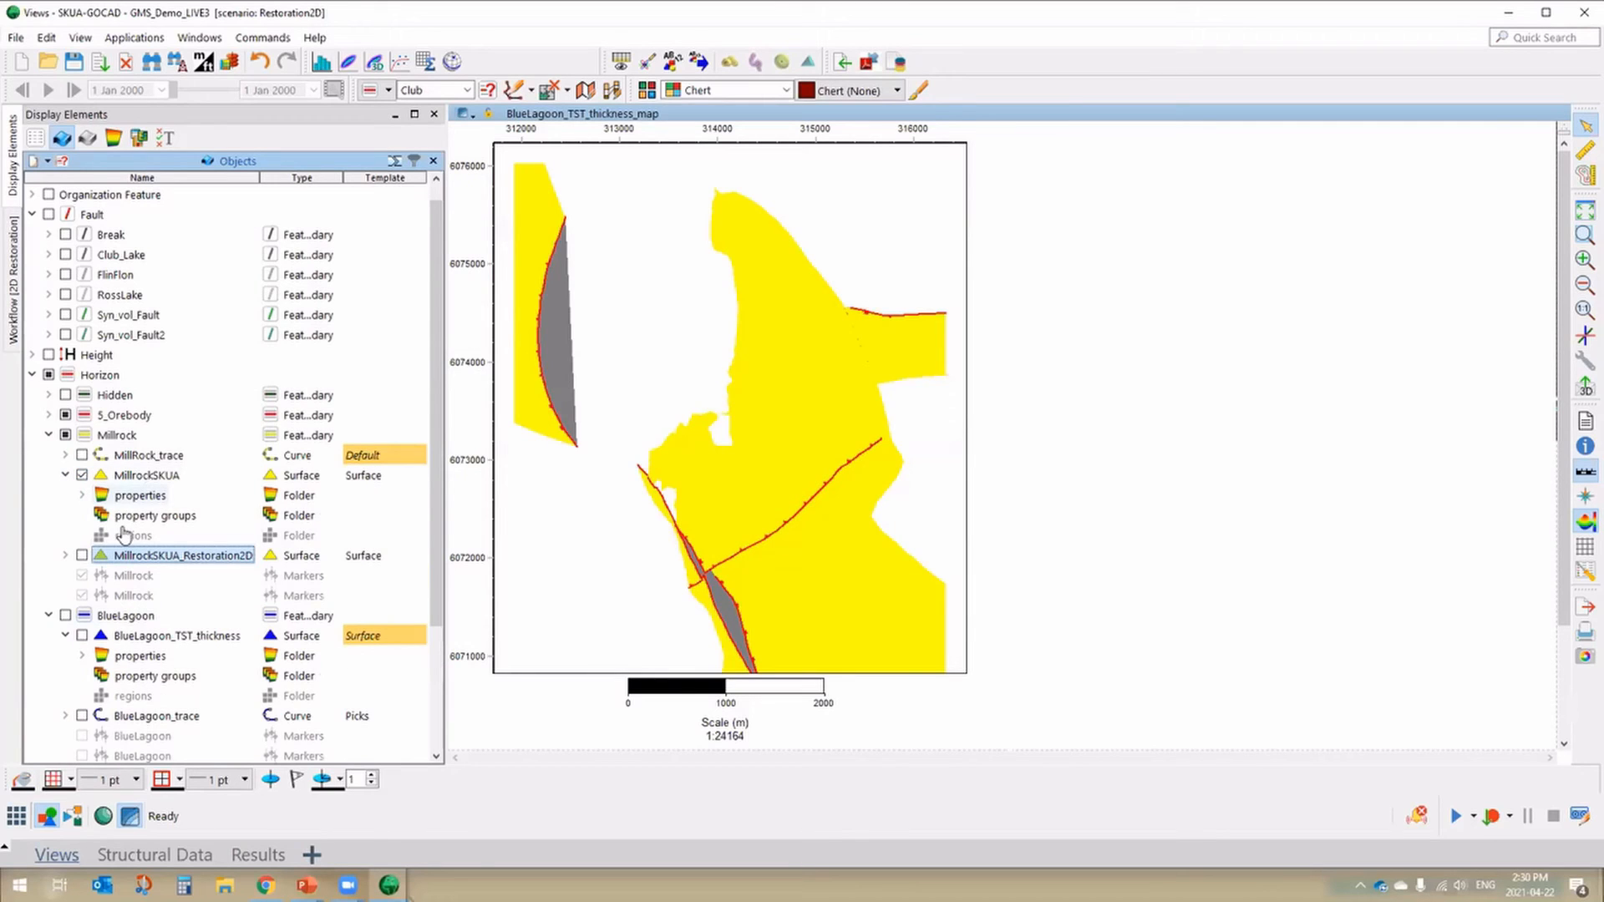
double_click(114, 495)
scroll(117, 538, "down", 1)
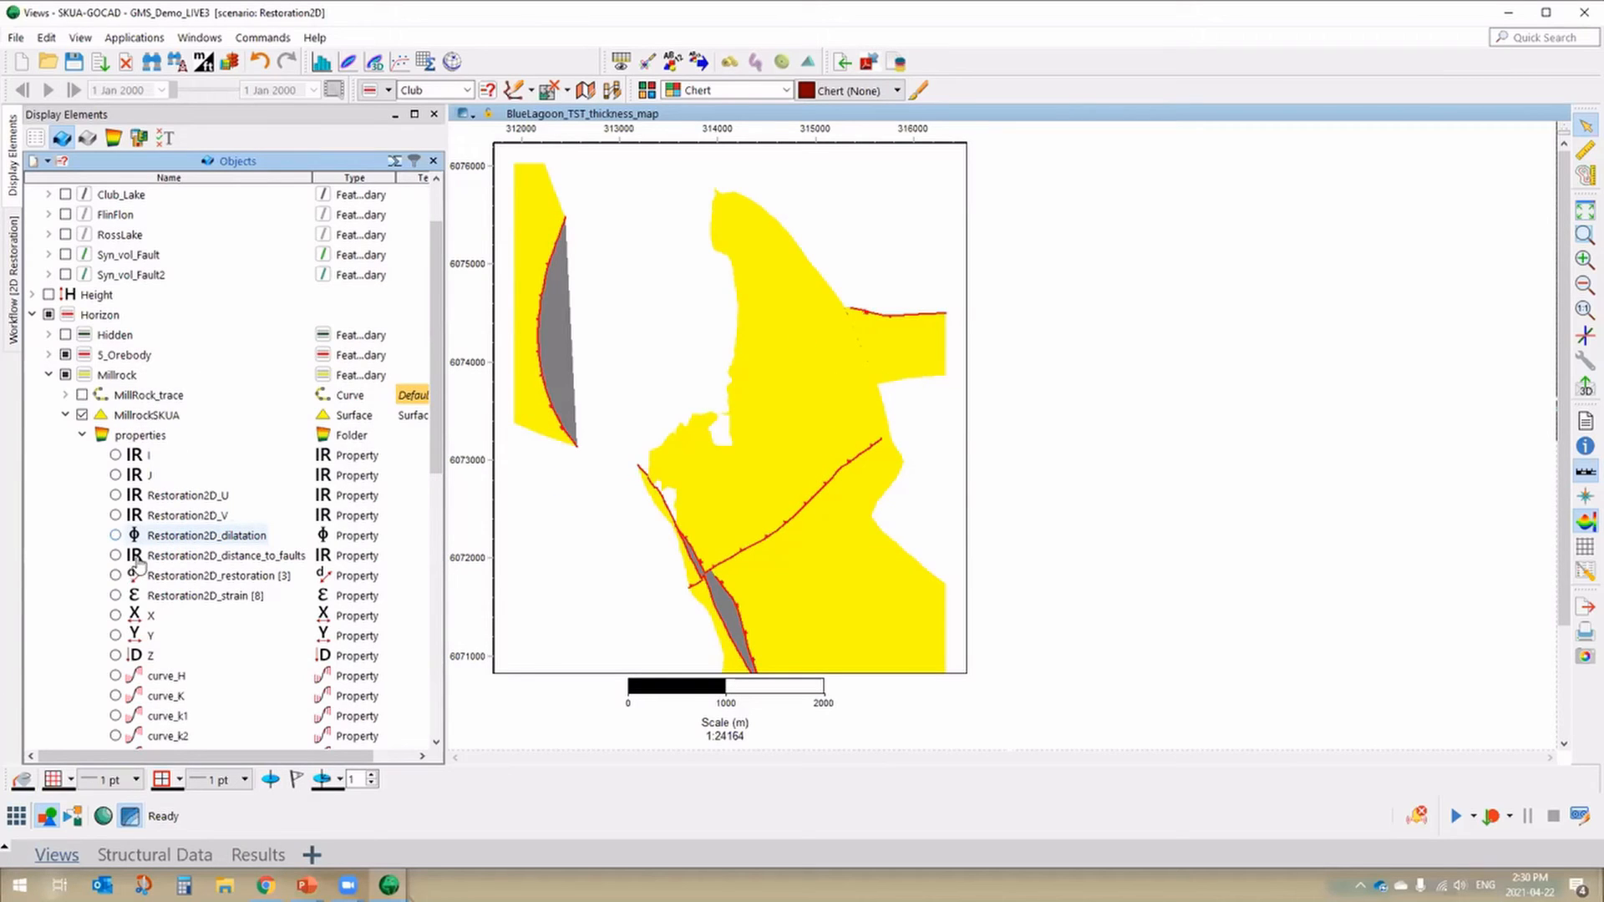
left_click(116, 537)
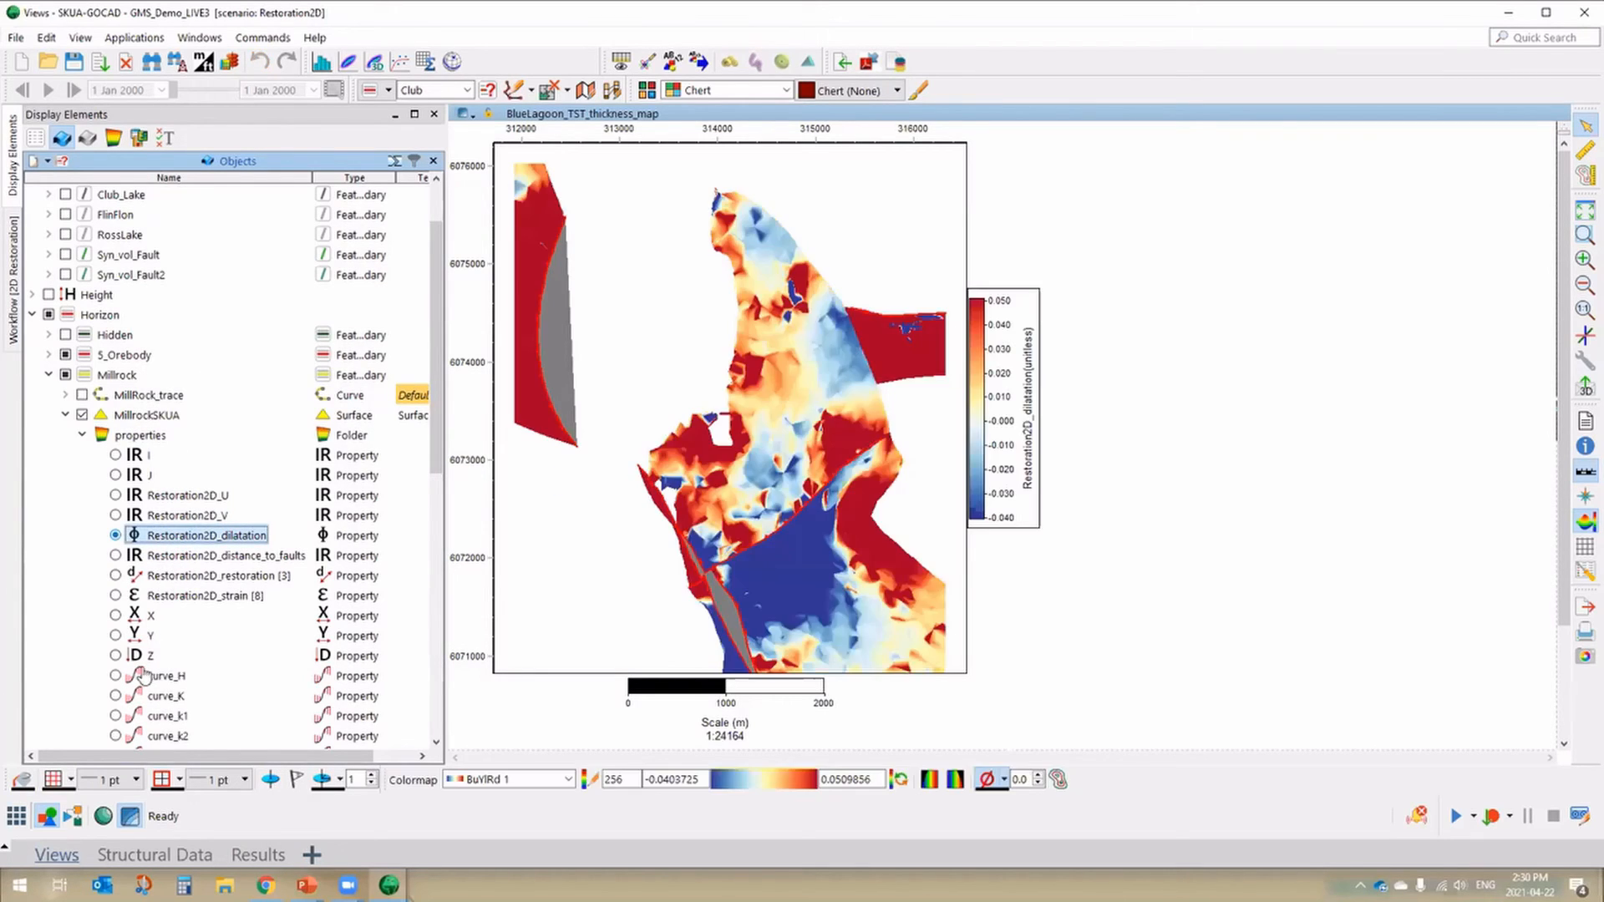
left_click(117, 596)
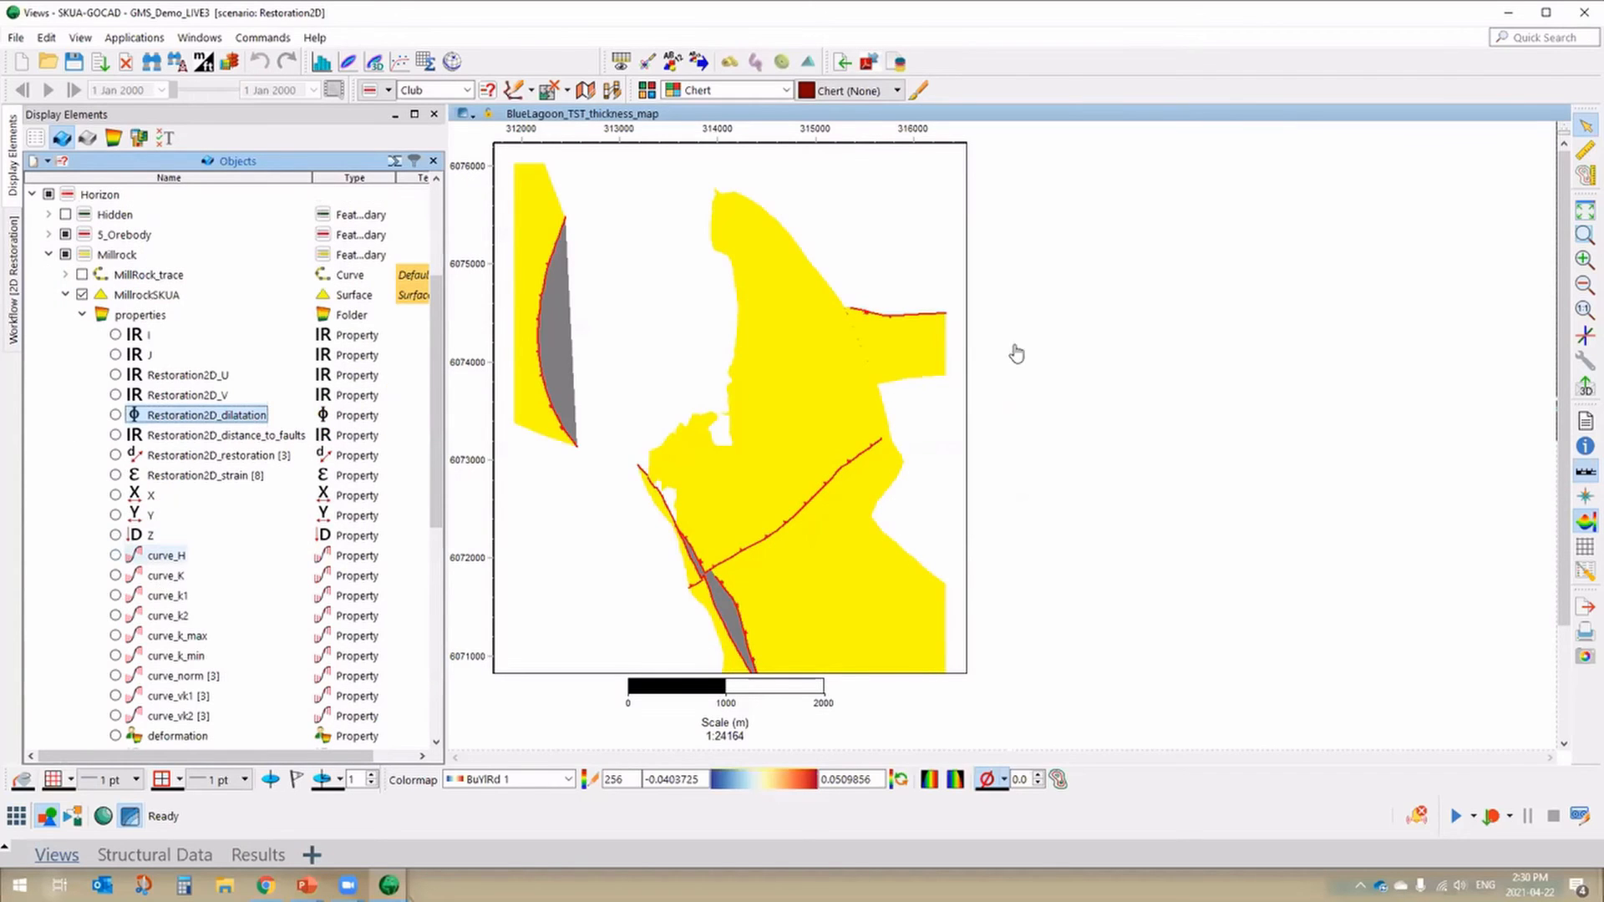
- Display the layer_thickness_TST property on the MillrockSKUA surface in the map
scroll(843, 502, "down", 3)
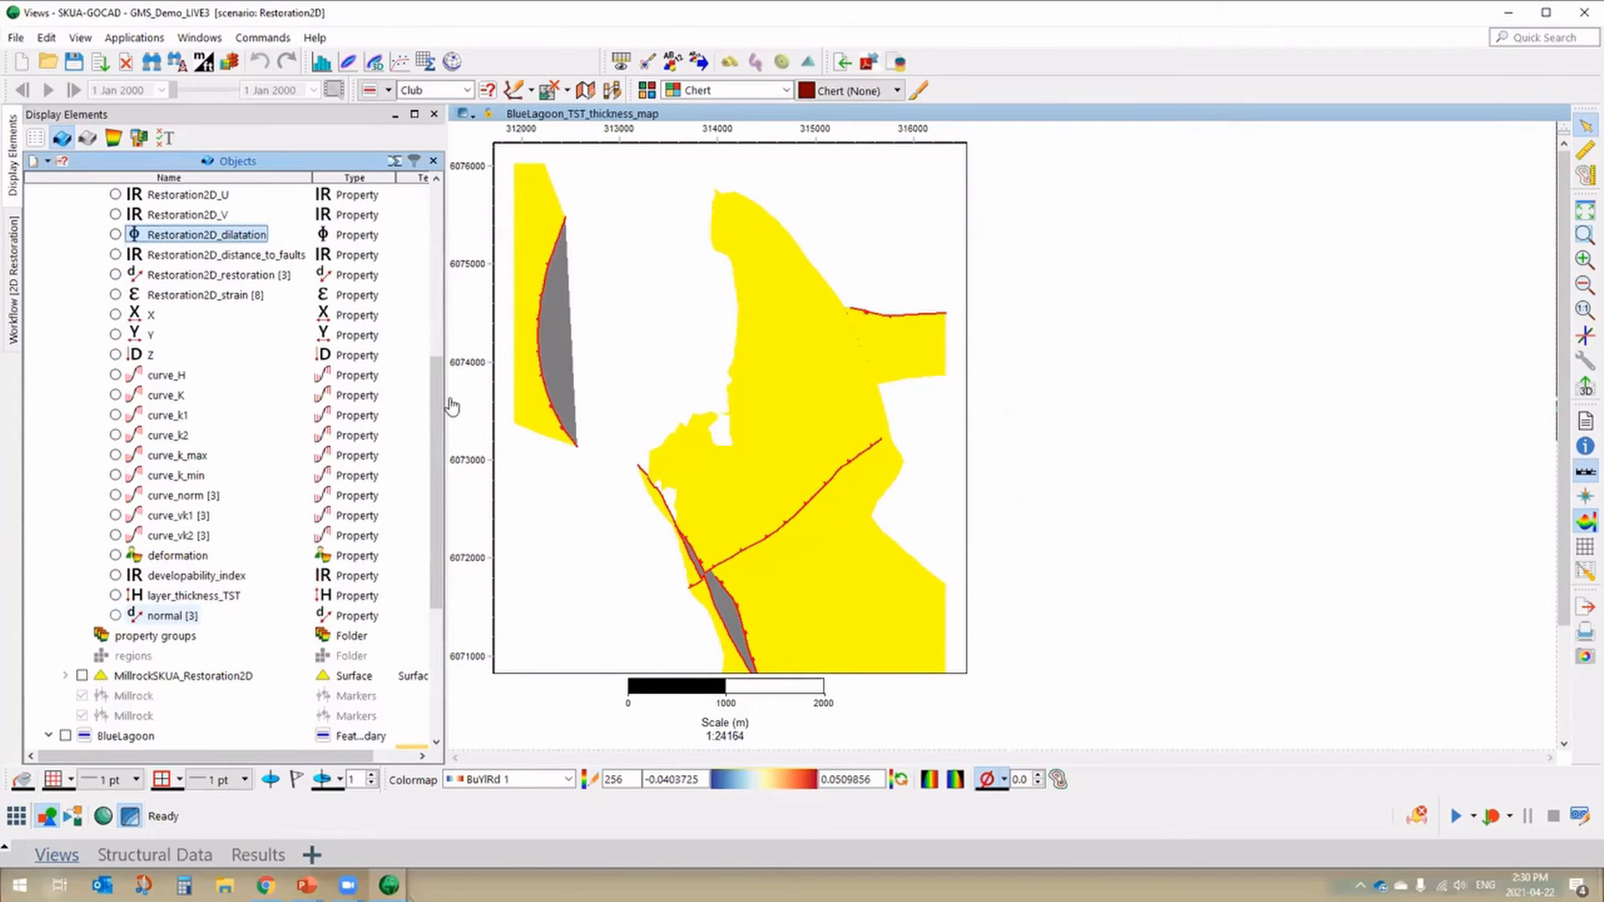
left_click(115, 595)
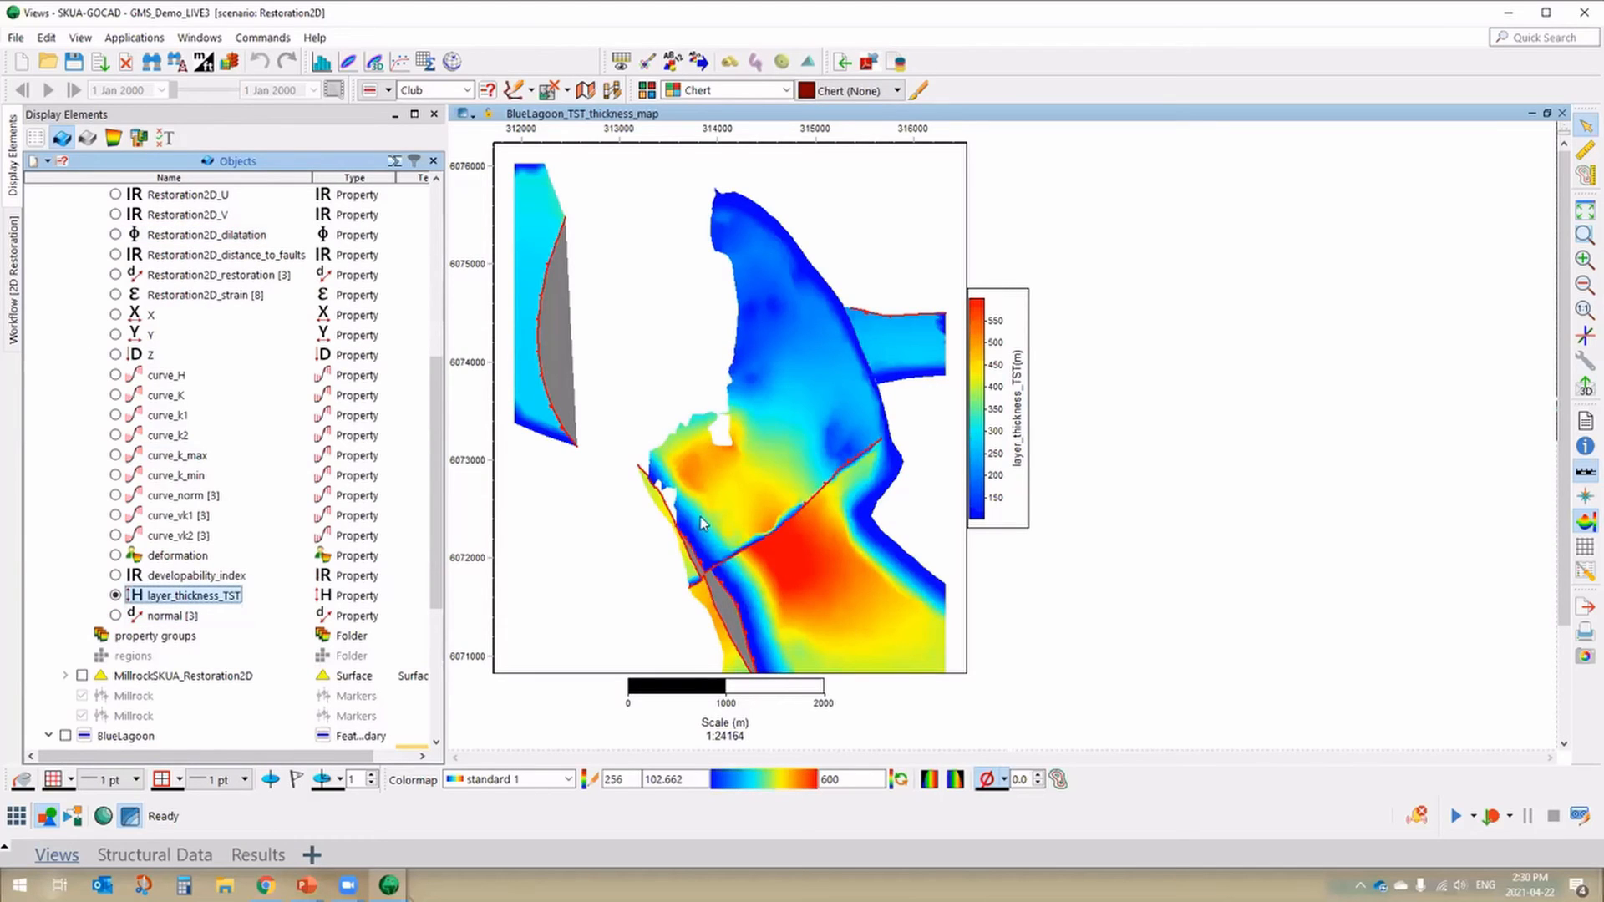
scroll(93, 390, "up", 2)
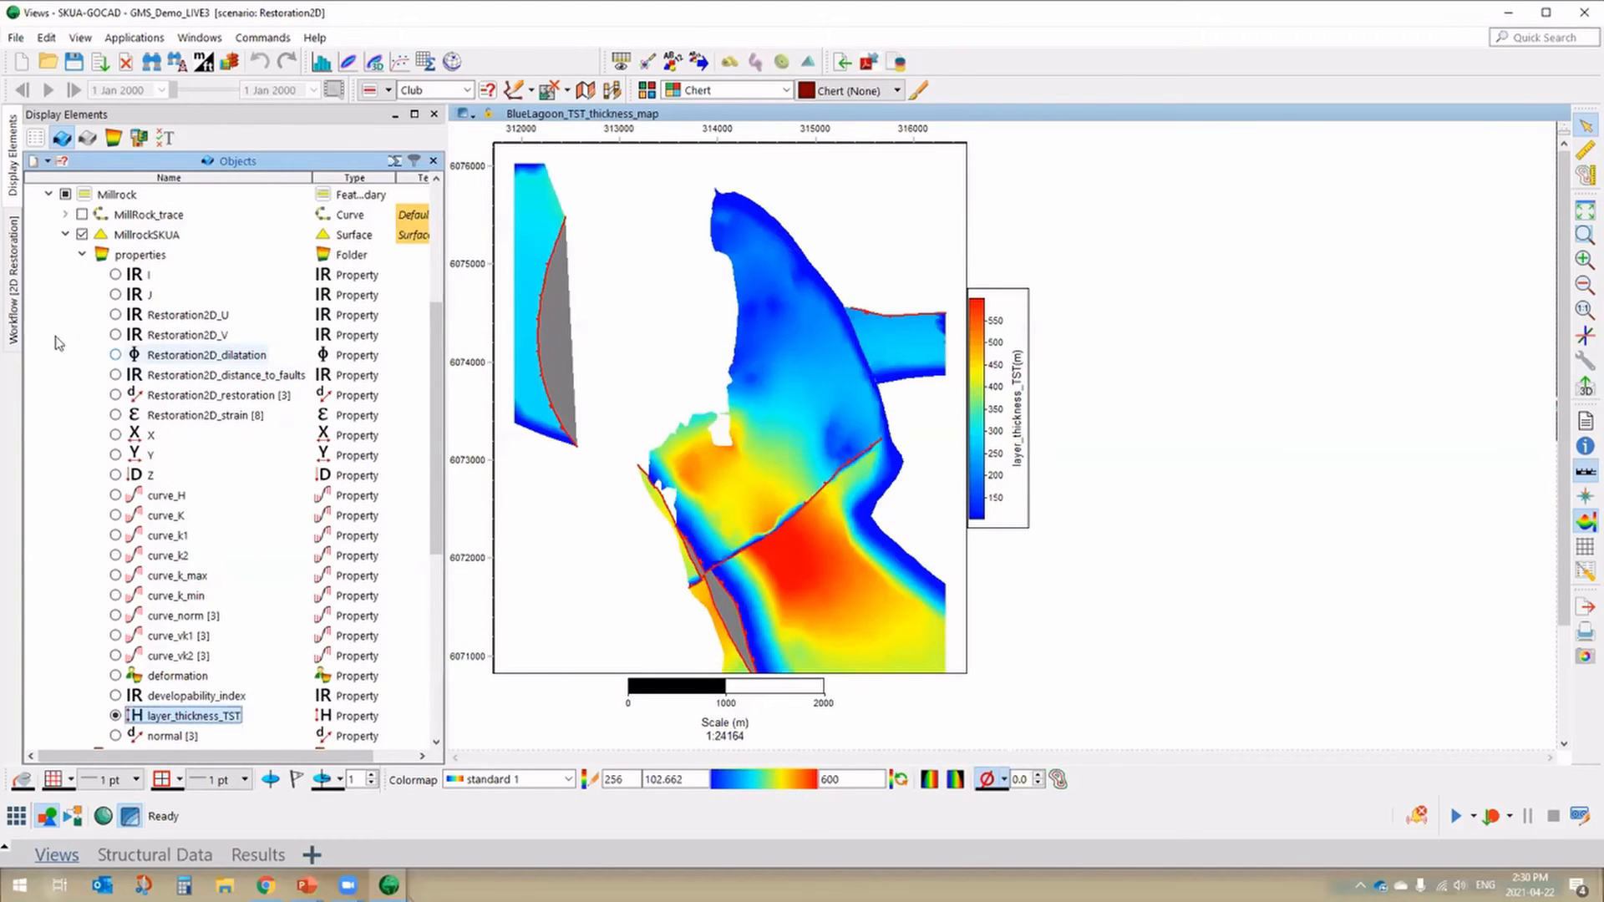
scroll(58, 344, "up", 2)
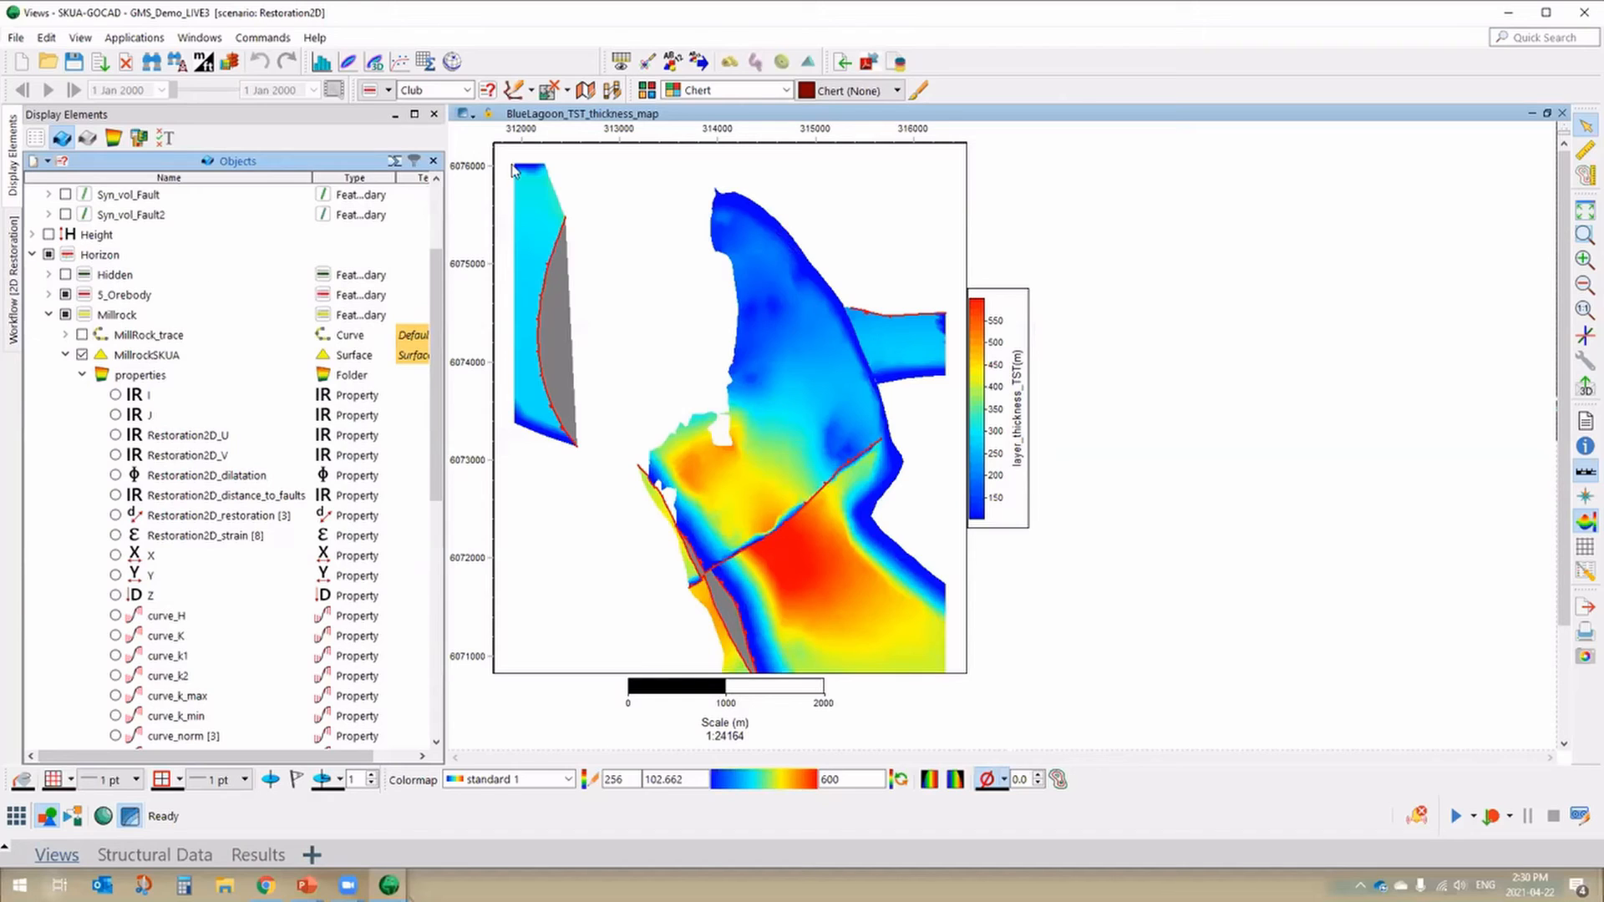
- Return to the 3D viewer, hide the 2D-Map objects and collapse their group
left_click(103, 817)
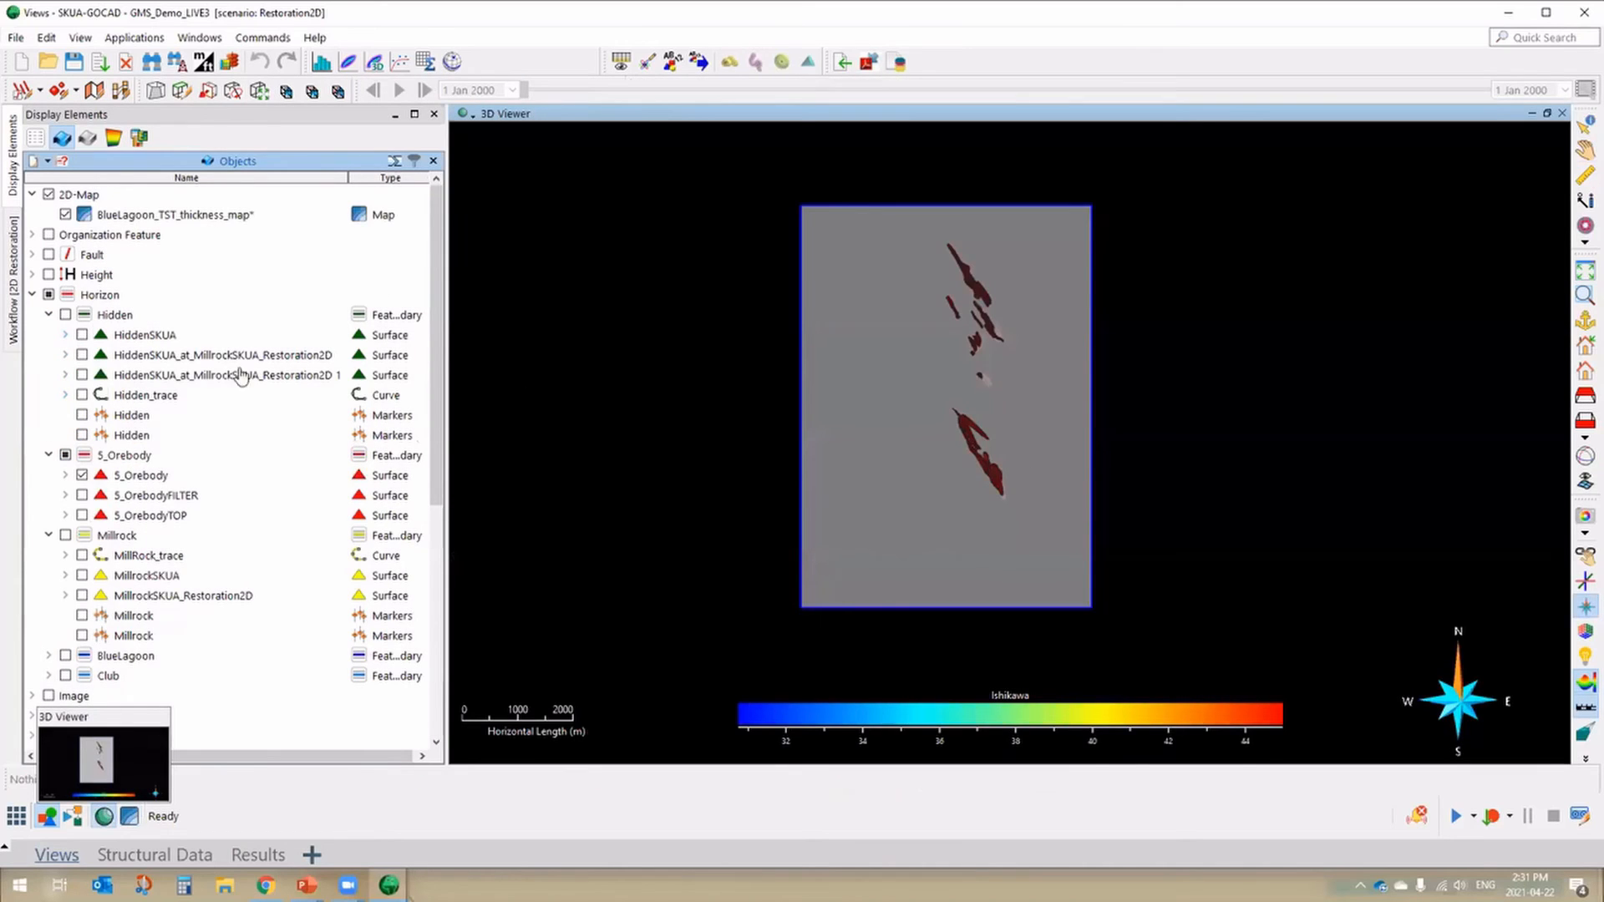
left_click(48, 195)
left_click(31, 194)
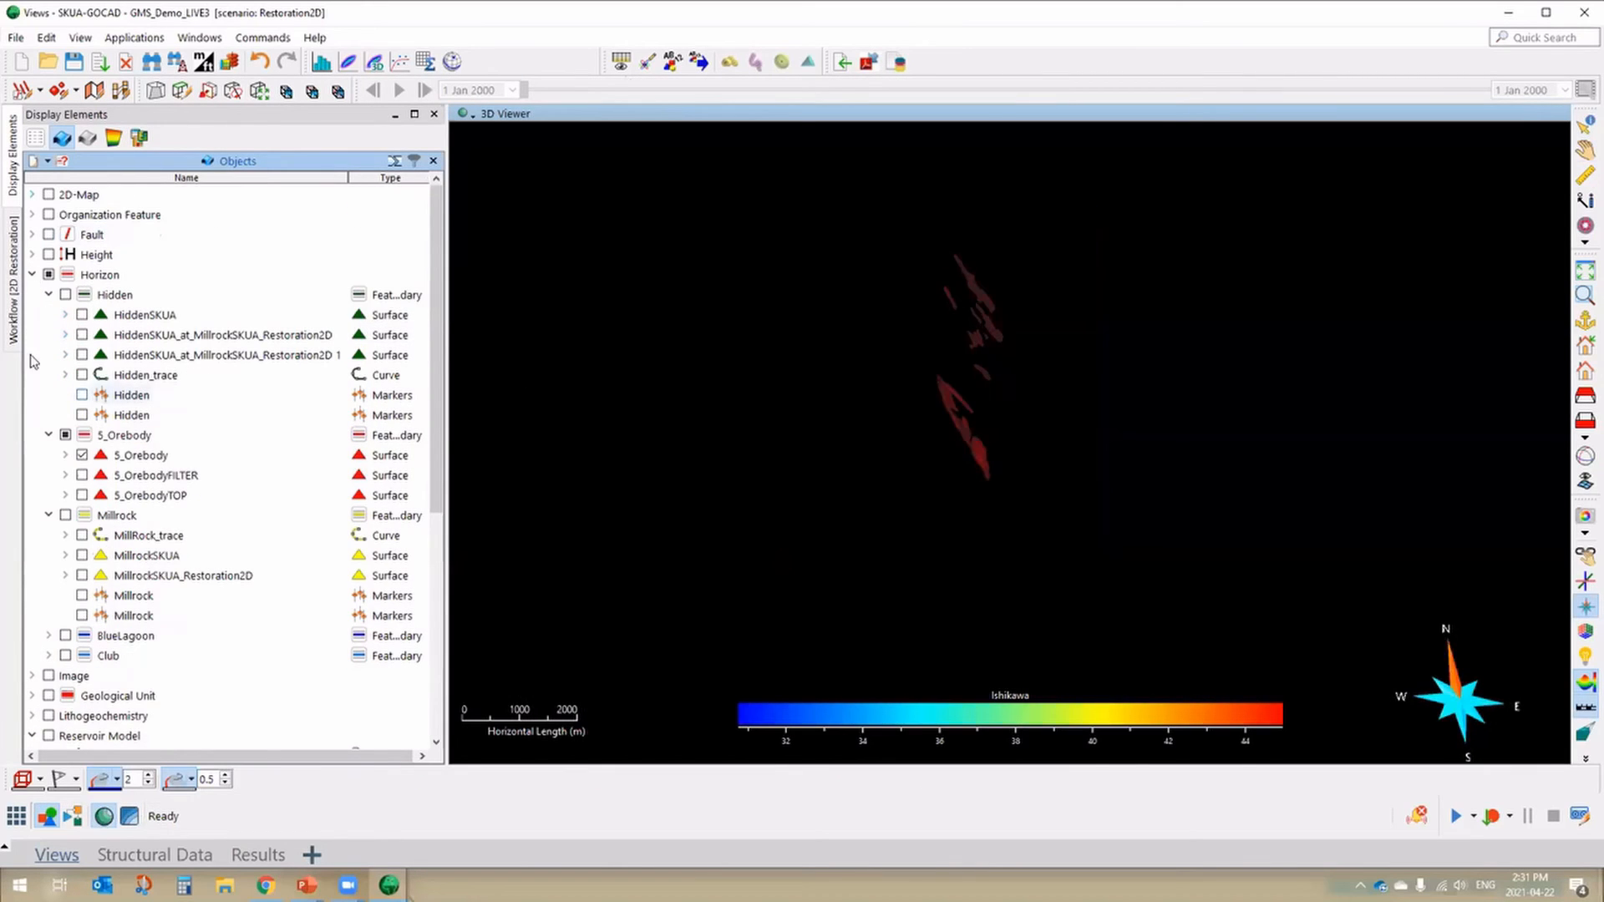
- Collapse the Horizon, Reservoir Model and Well List groups in the object tree
left_click(31, 275)
left_click(32, 355)
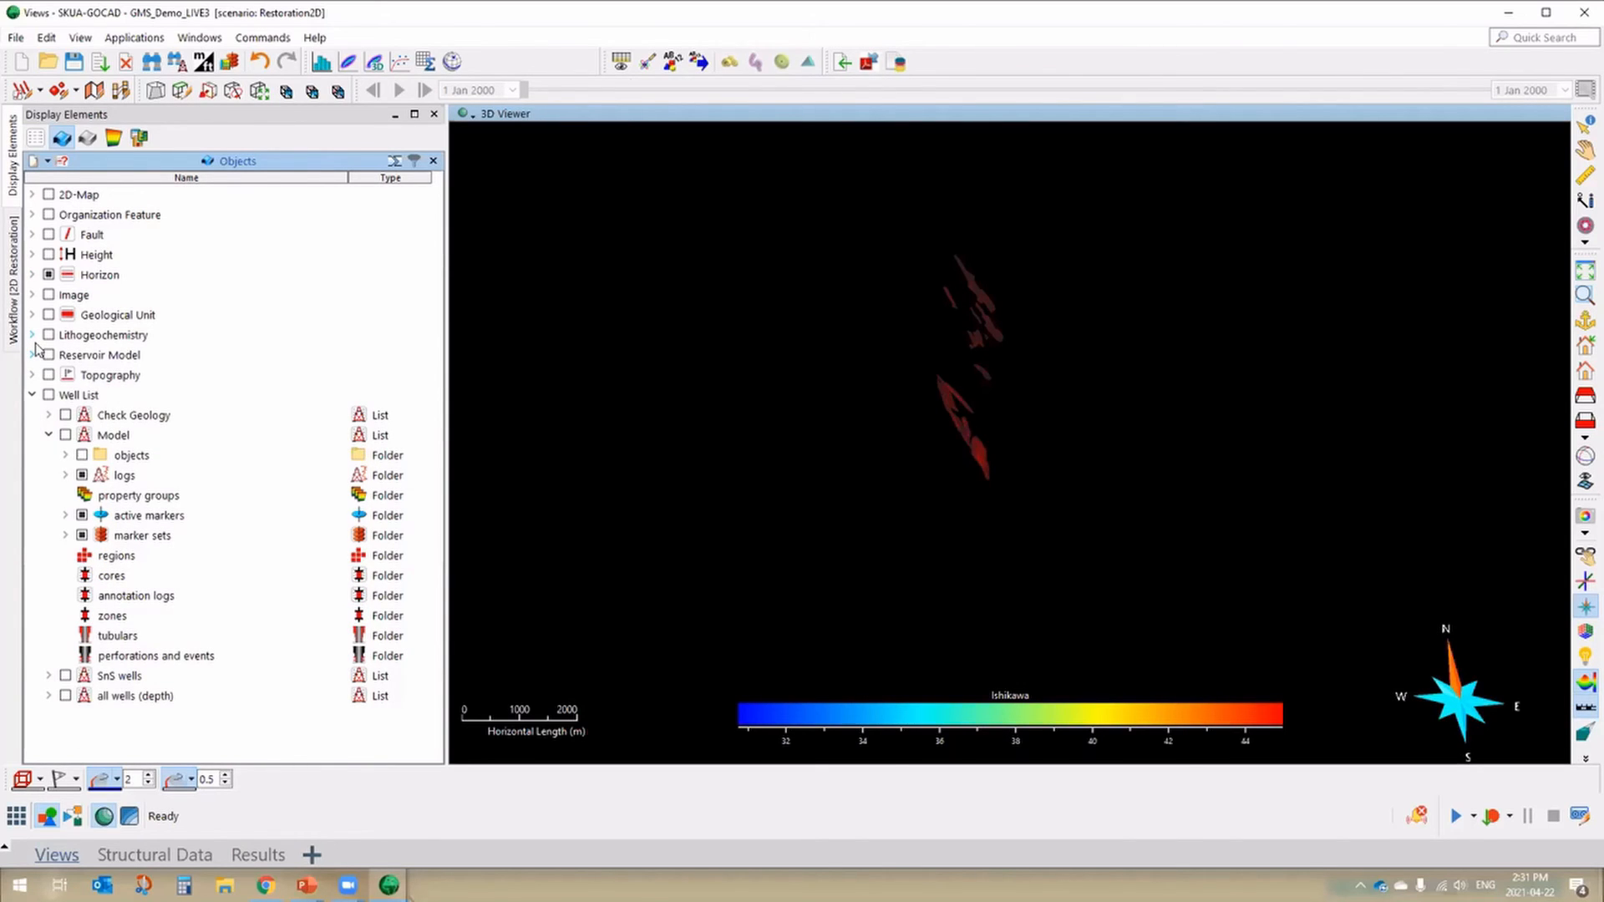
left_click(33, 395)
scroll(1099, 409, "up", 5)
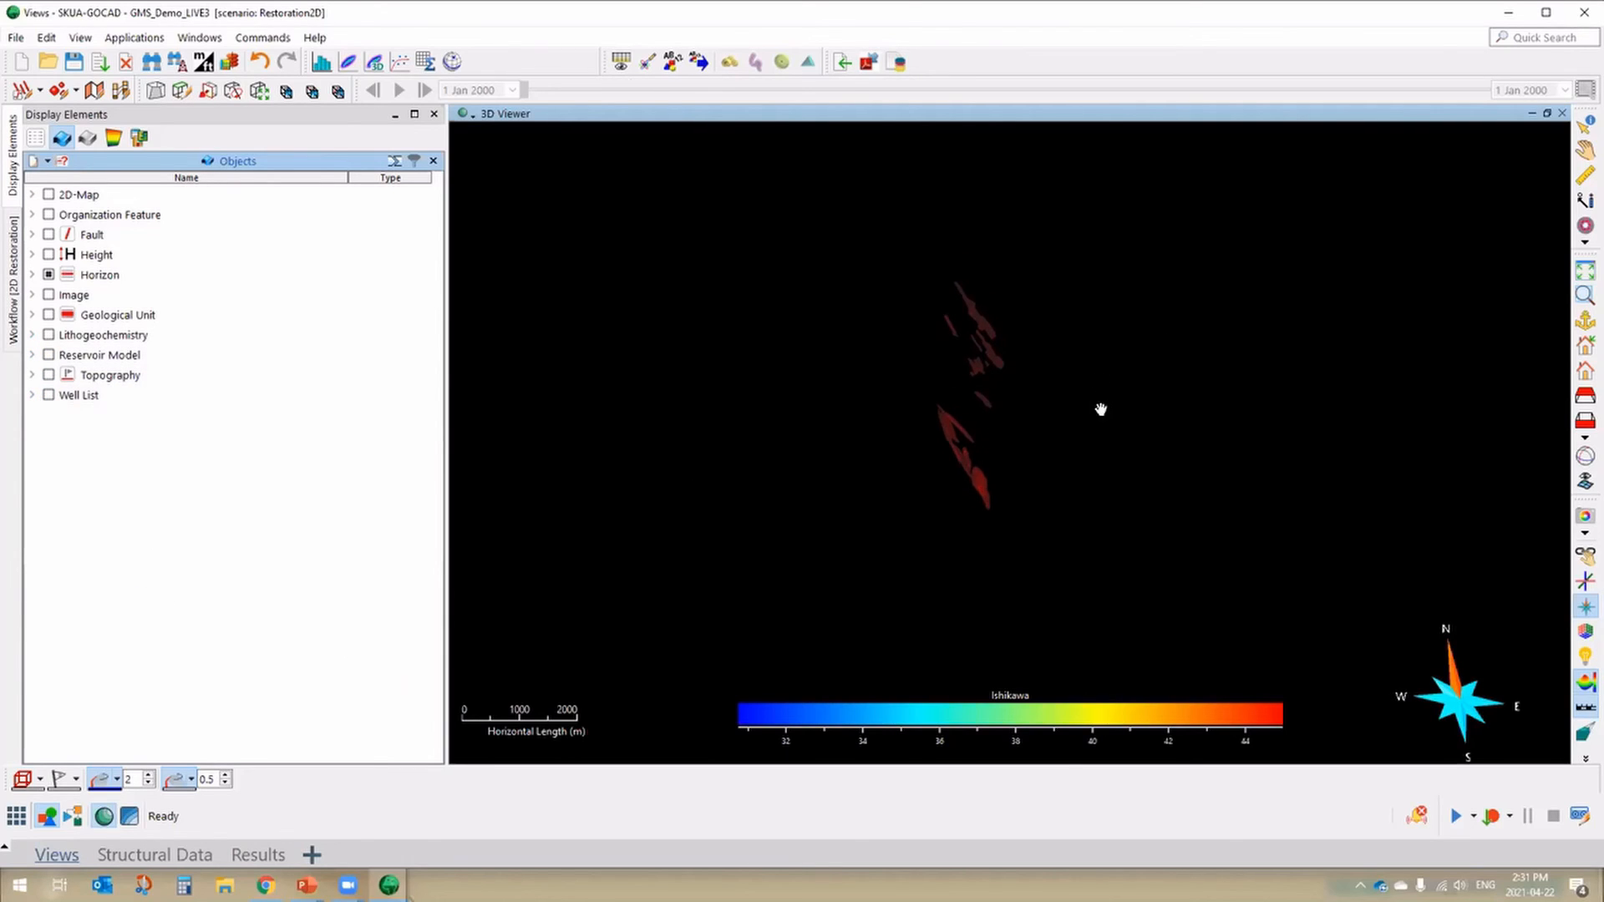
- Examine the 5_Orebody surfaces from several angles and display the Model wells around them
left_click_drag(884, 433, 809, 451)
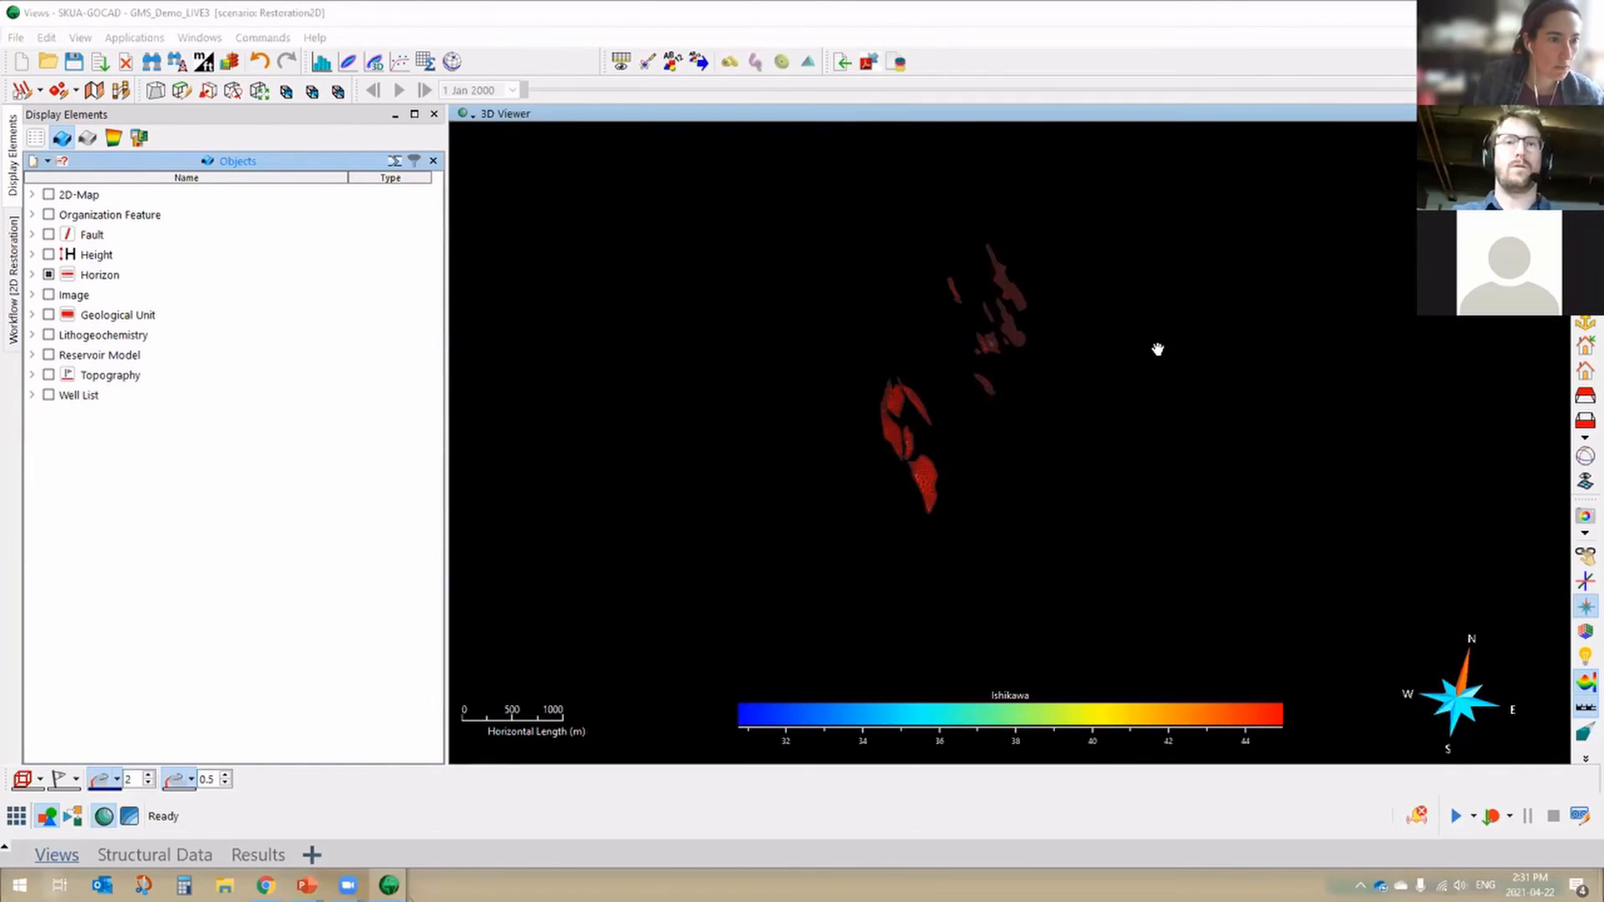
middle_click_drag(1078, 369, 1031, 383)
left_click_drag(1031, 383, 885, 354)
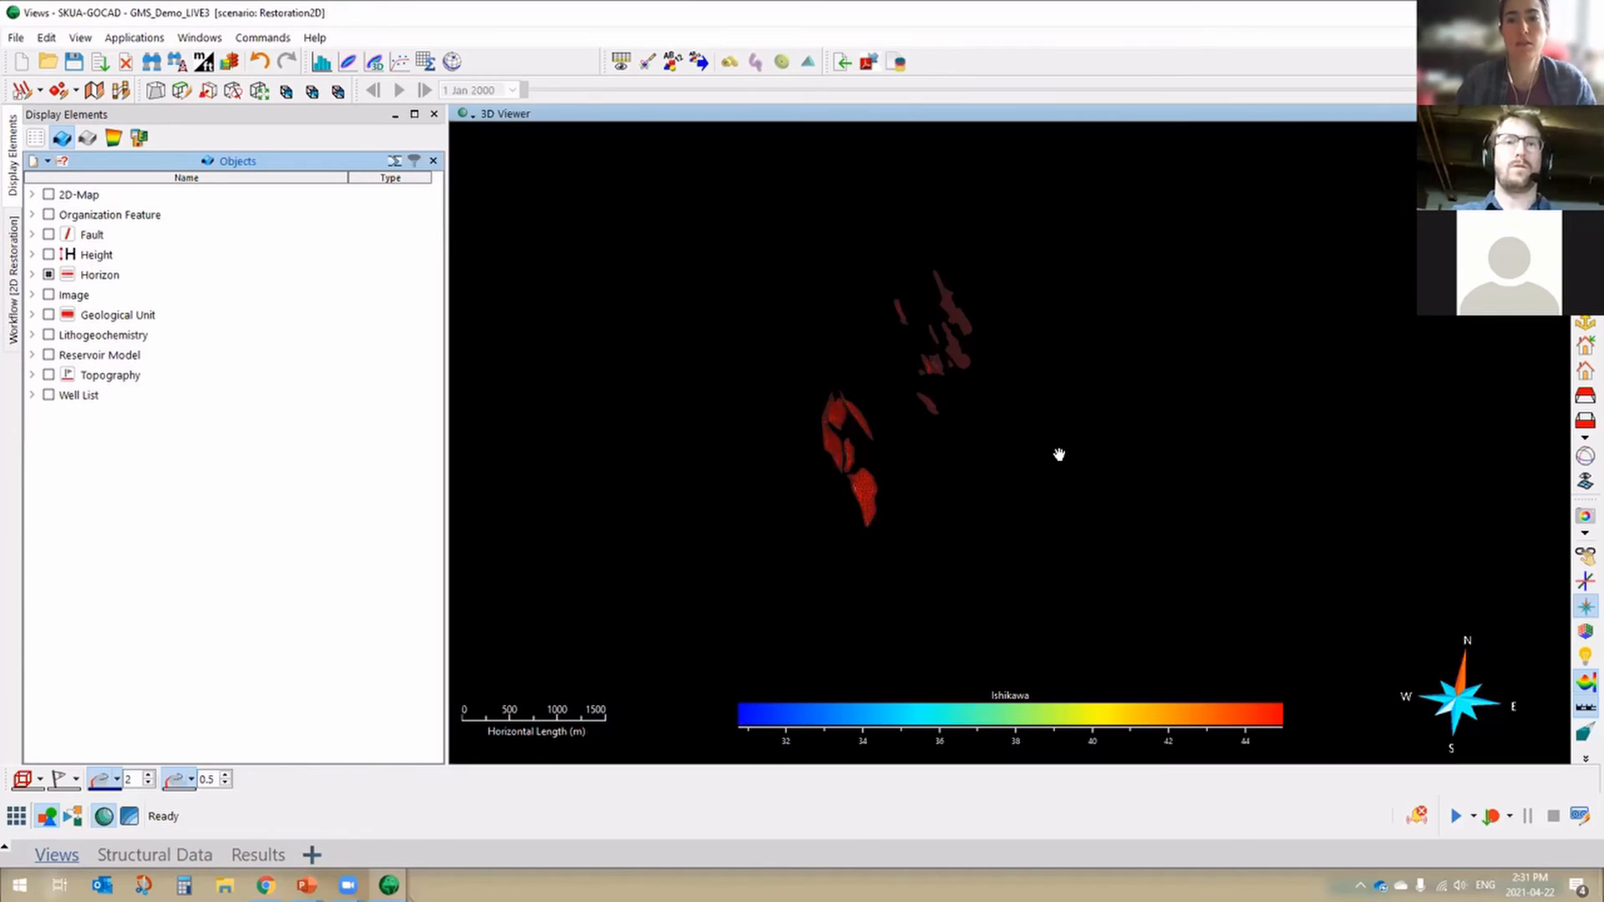
left_click_drag(1149, 444, 1093, 516)
left_click_drag(1062, 499, 849, 389)
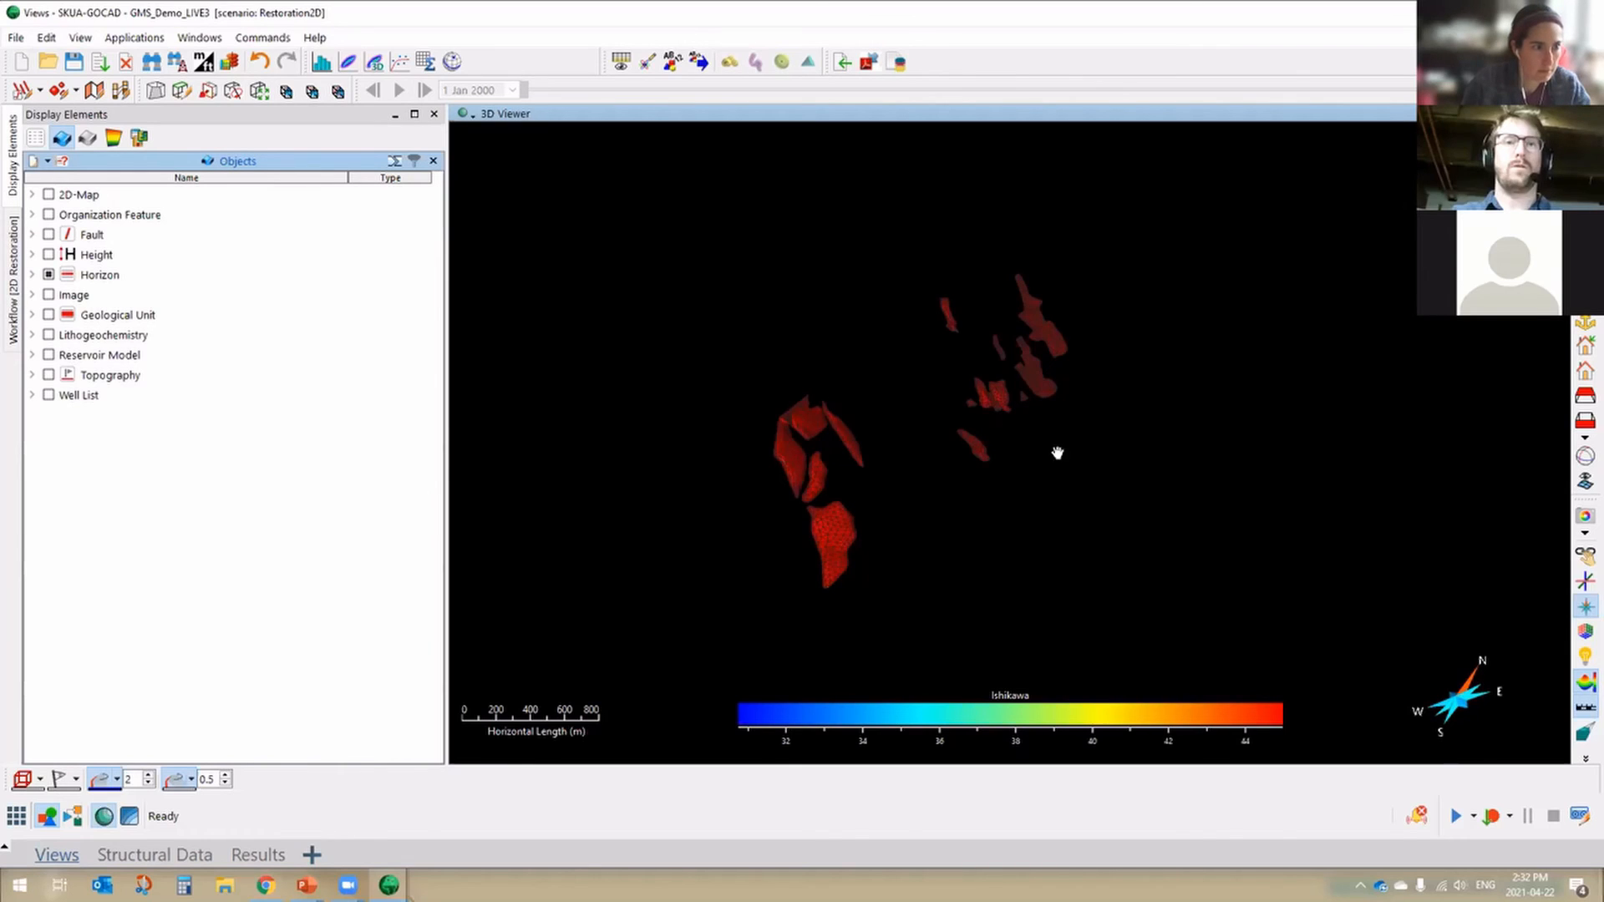
mouse_move(1026, 406)
middle_mouse_down()
mouse_move(1085, 423)
mouse_move(1050, 409)
middle_mouse_up()
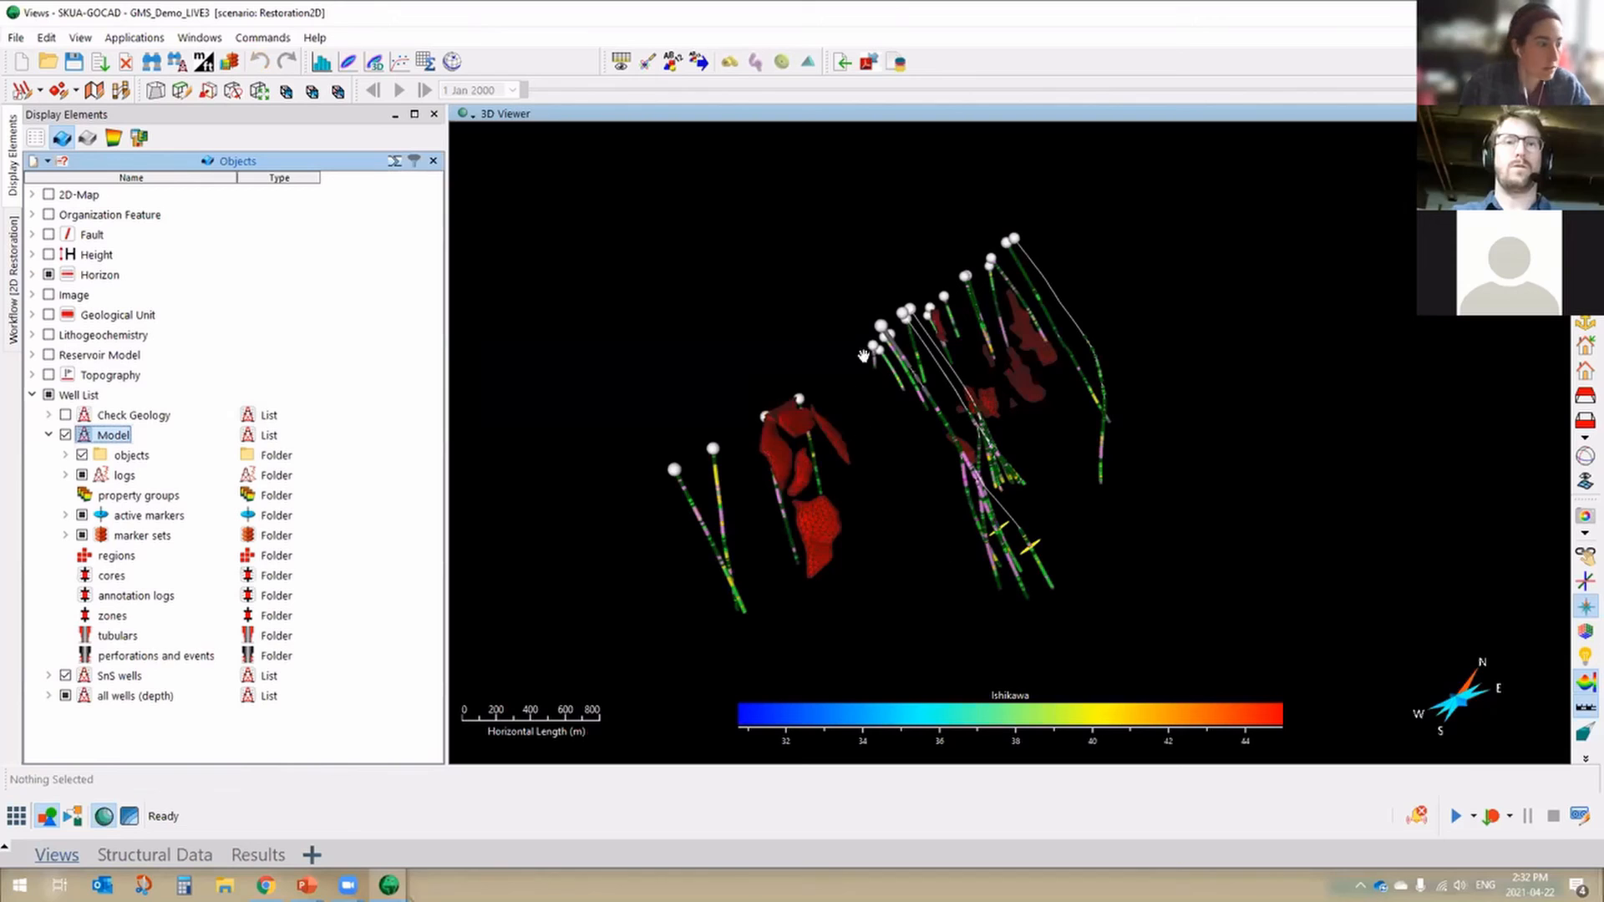
- Hide the Model wells' active markers and marker sets, and examine the well logs relative to the orebodies
left_click_drag(935, 323, 965, 343)
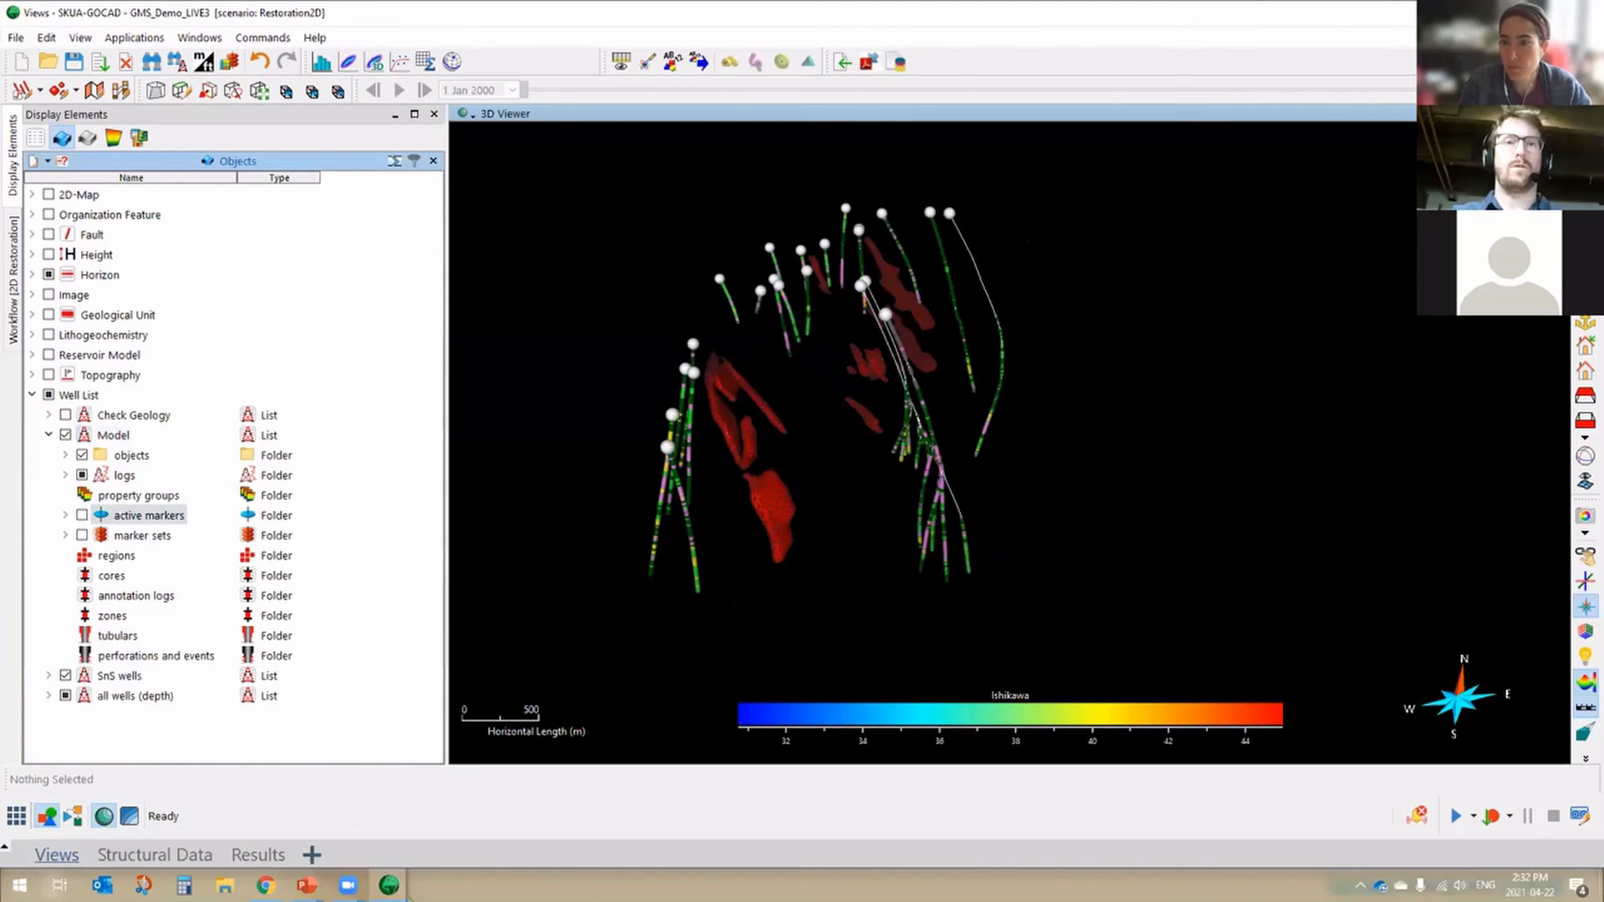
left_click_drag(869, 401, 901, 424)
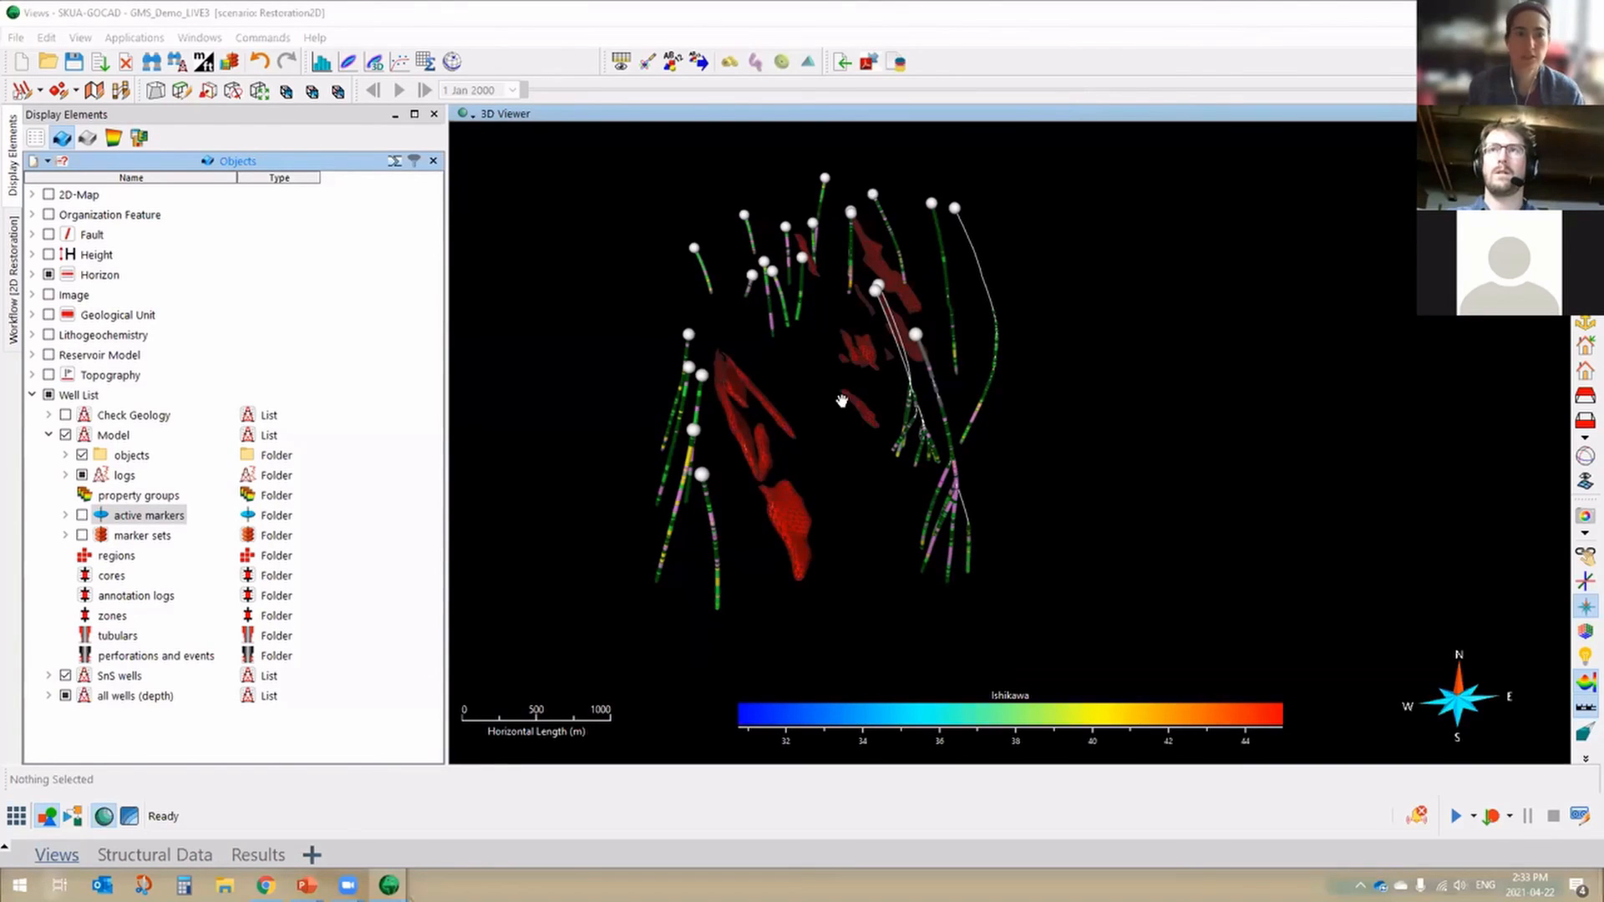
left_click_drag(835, 404, 826, 423)
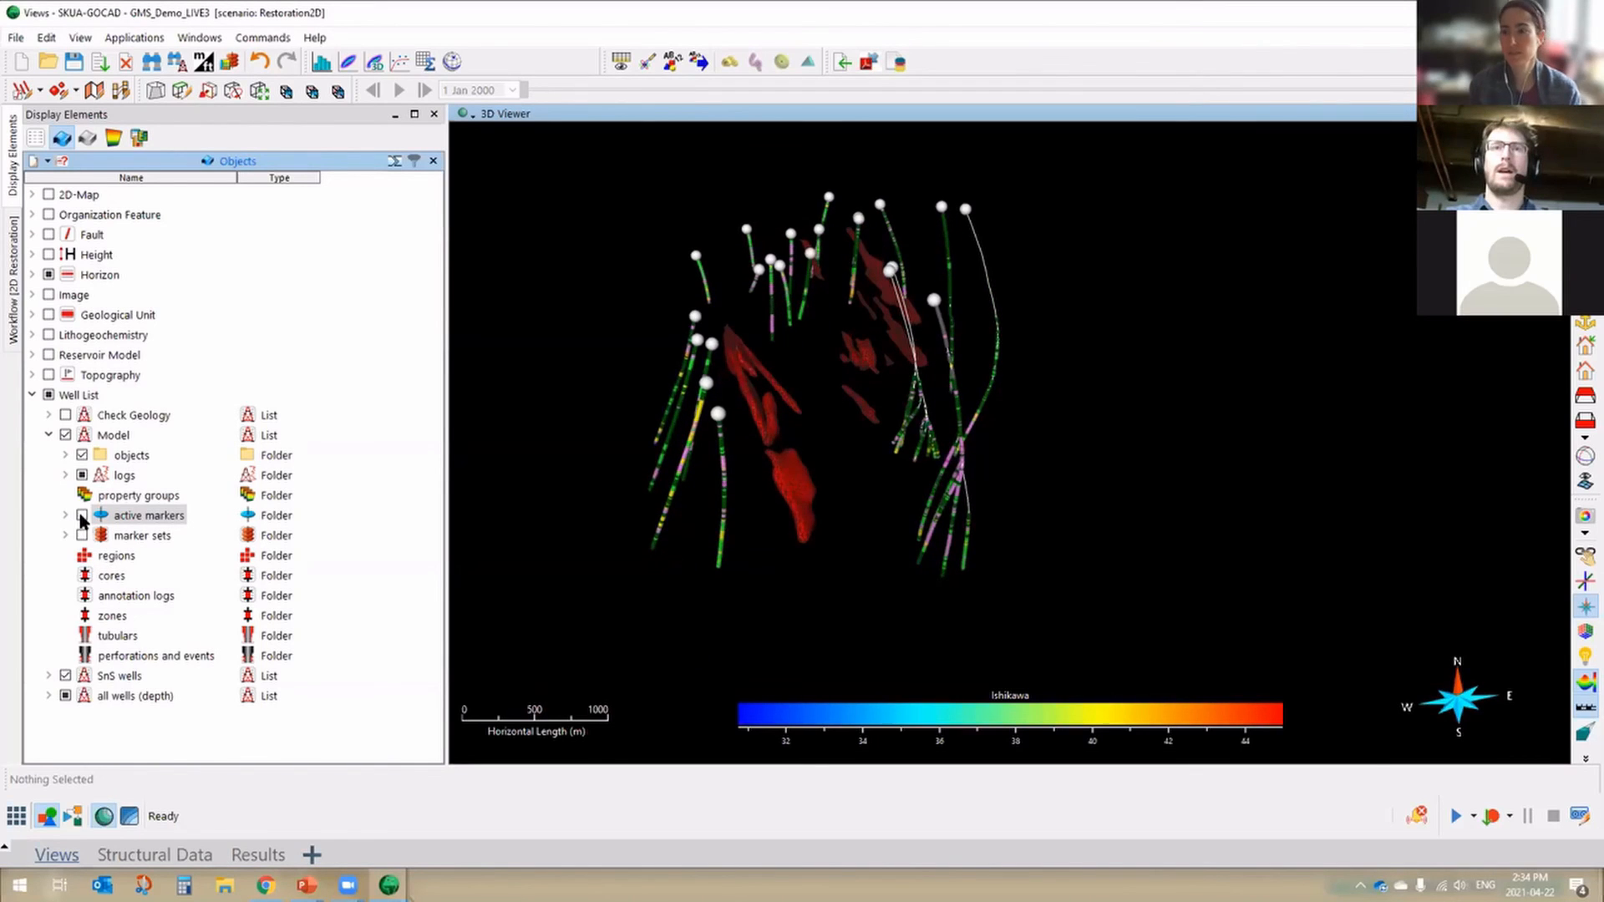
scroll(1098, 510, "up", 2)
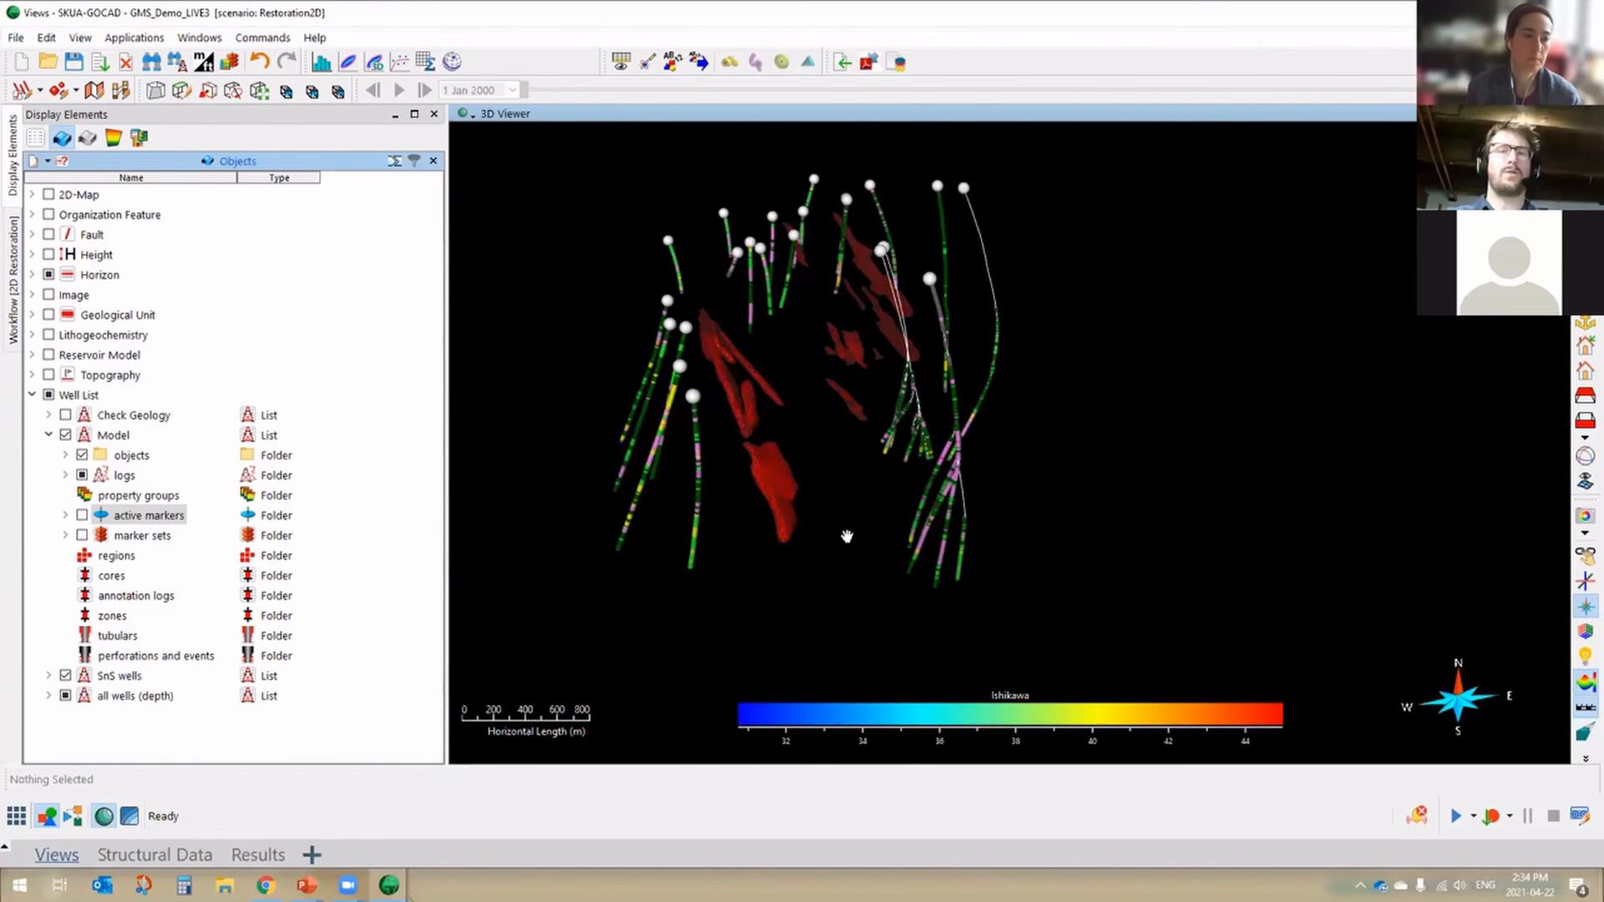
- Redisplay the Model wells' active markers and marker sets, and hide their Rock_Type log
left_click_drag(946, 437, 1305, 574)
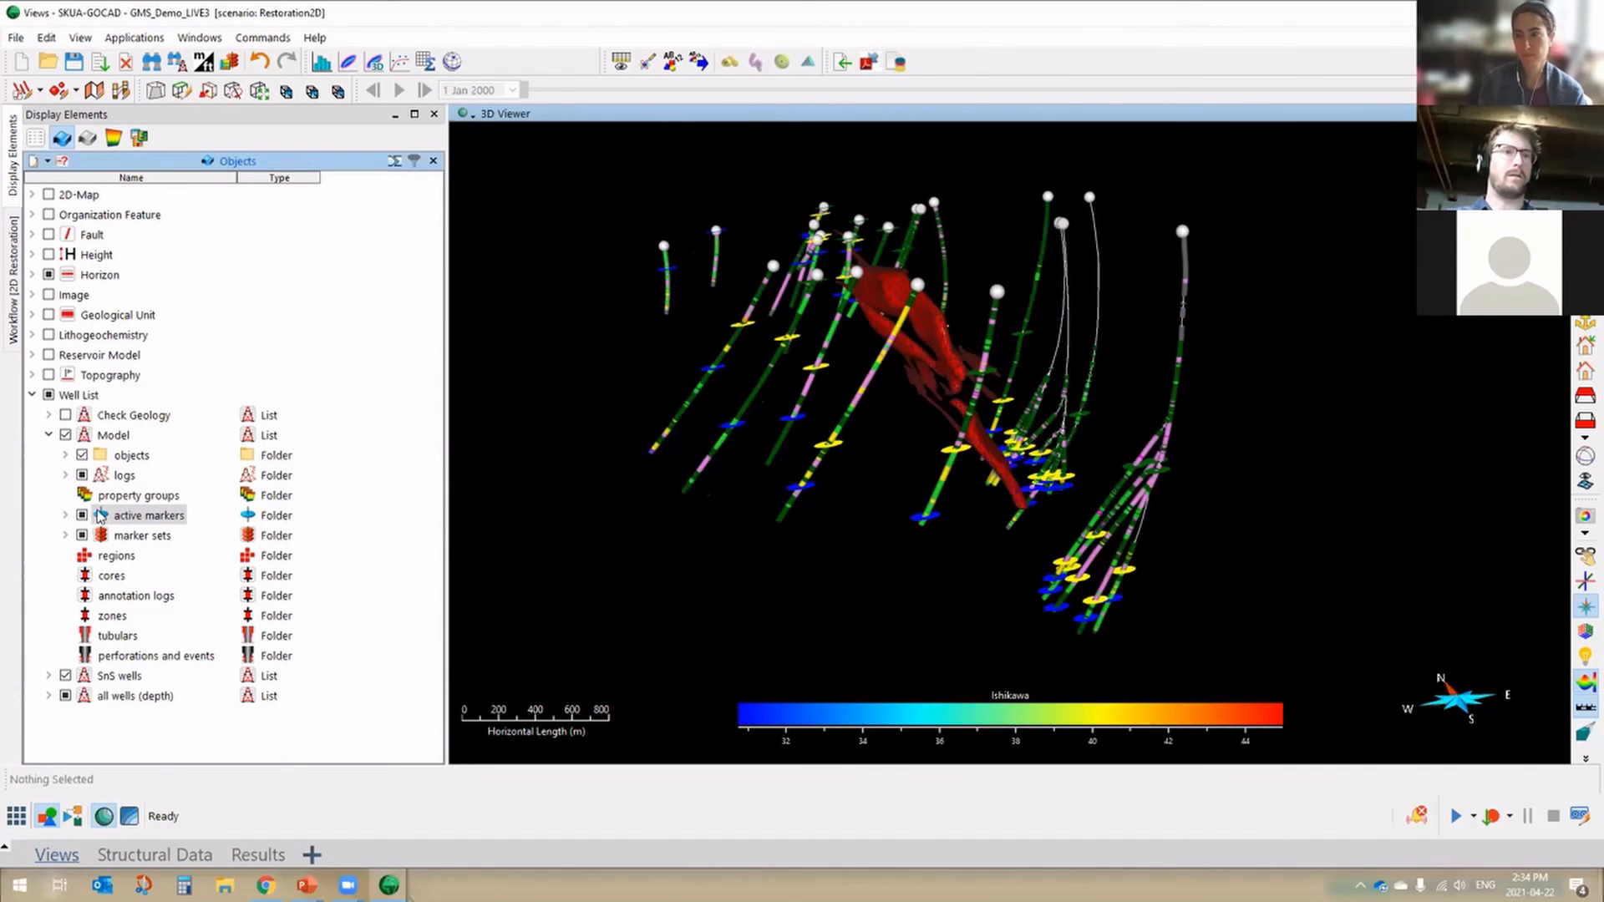
left_click(66, 476)
left_click(99, 516)
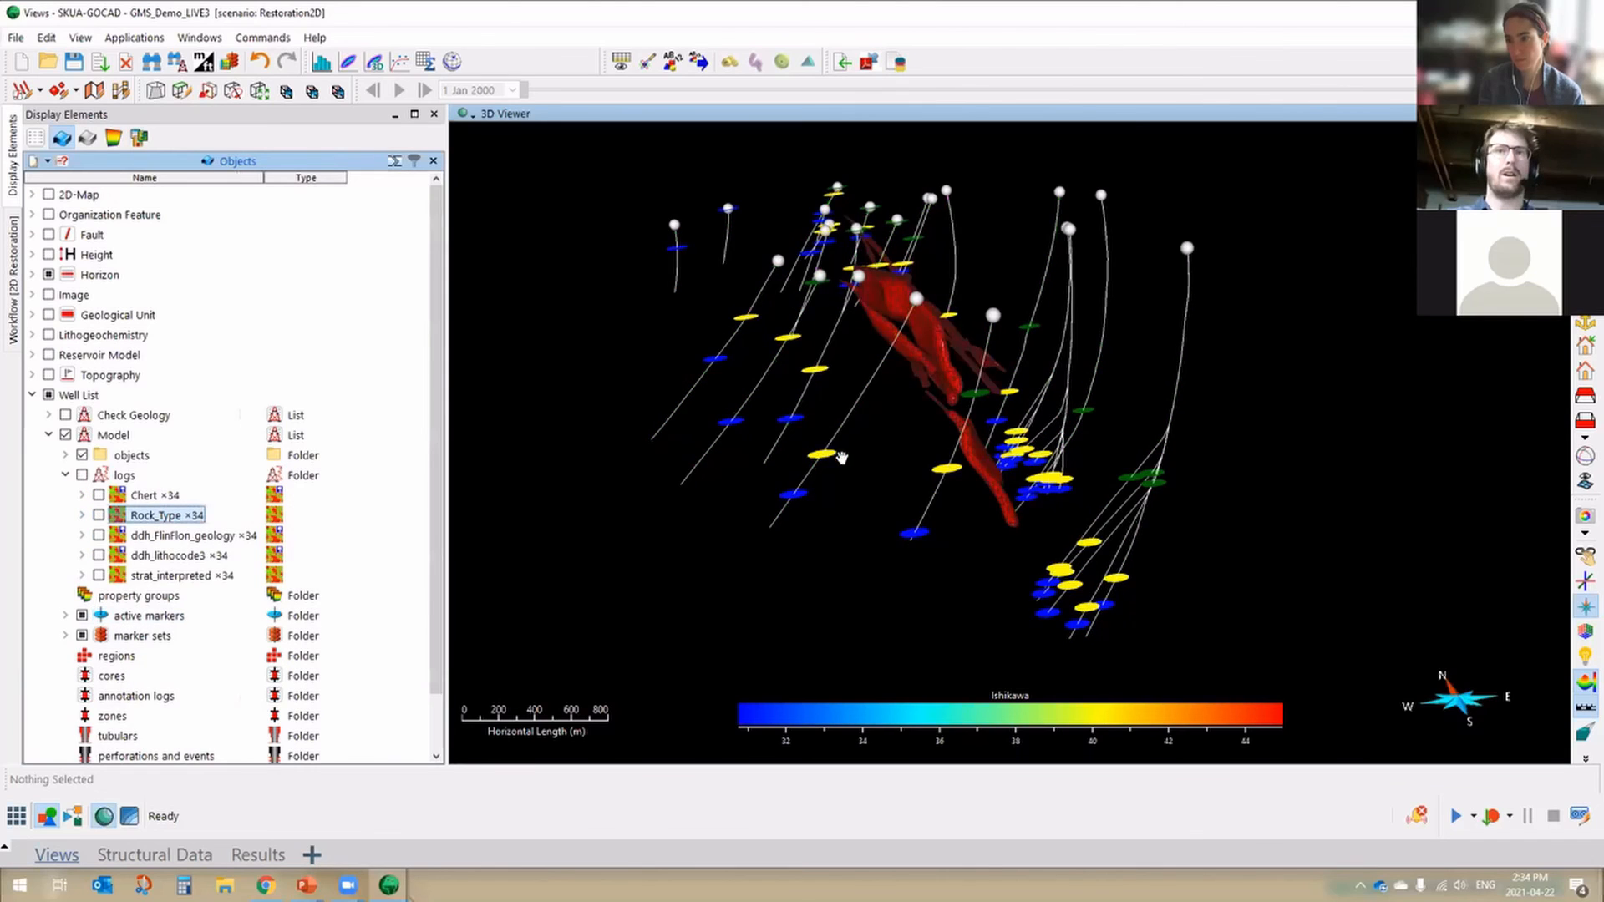
scroll(813, 481, "up", 1)
left_click_drag(811, 489, 924, 554)
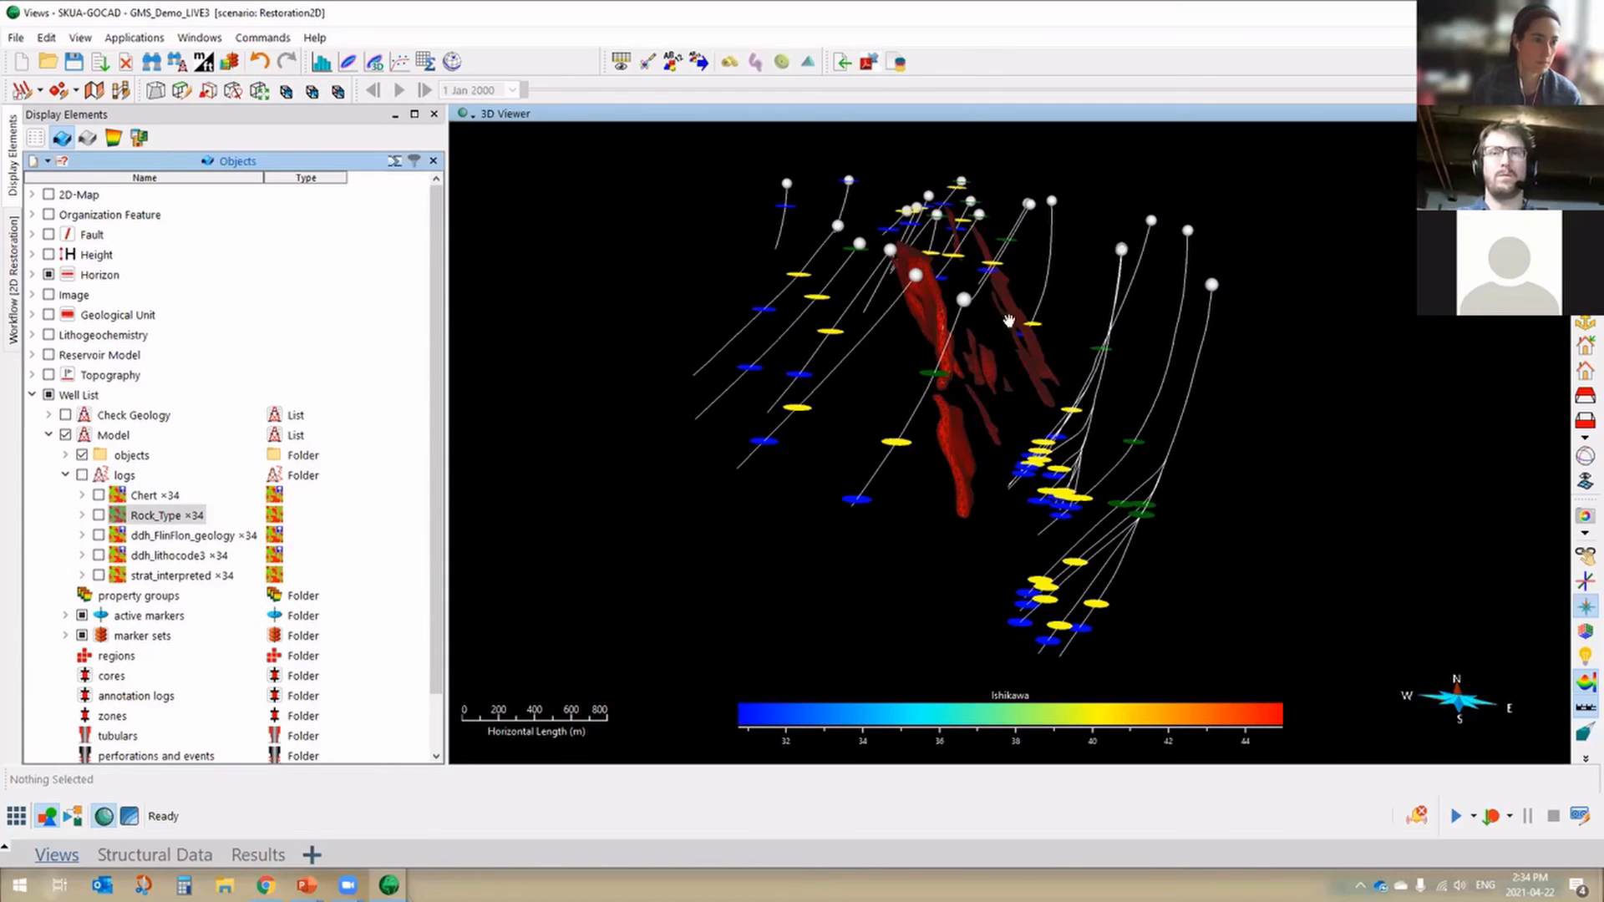
- Select well FFS014 and remove its deepest marker, the blue one near the end of the well
mouse_move(860, 503)
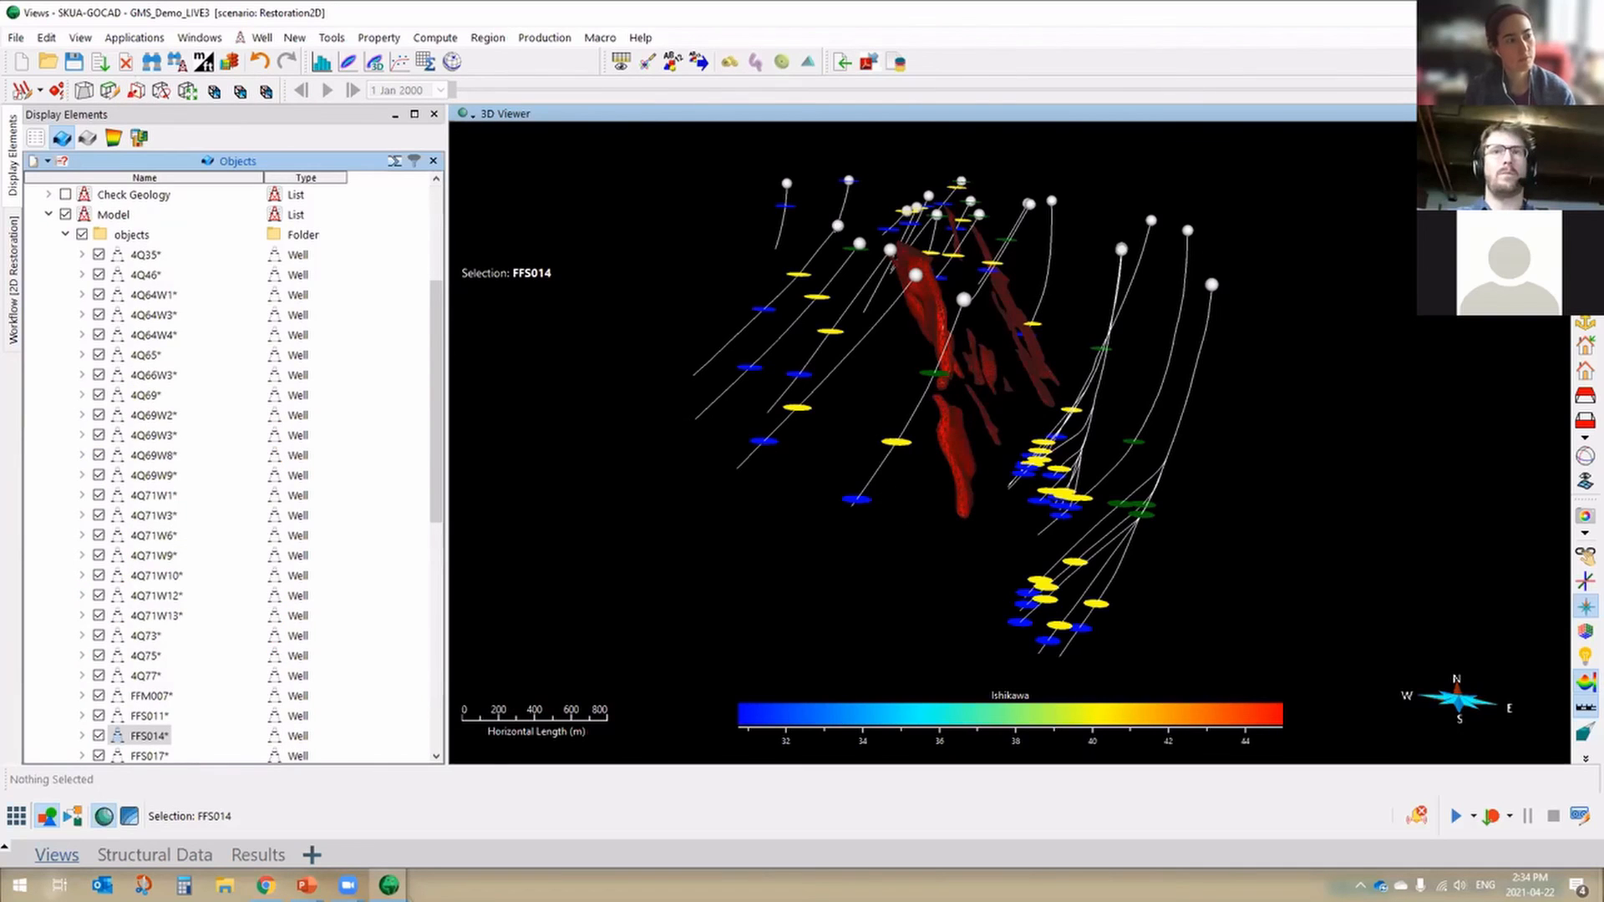
left_click_drag(954, 508, 965, 544)
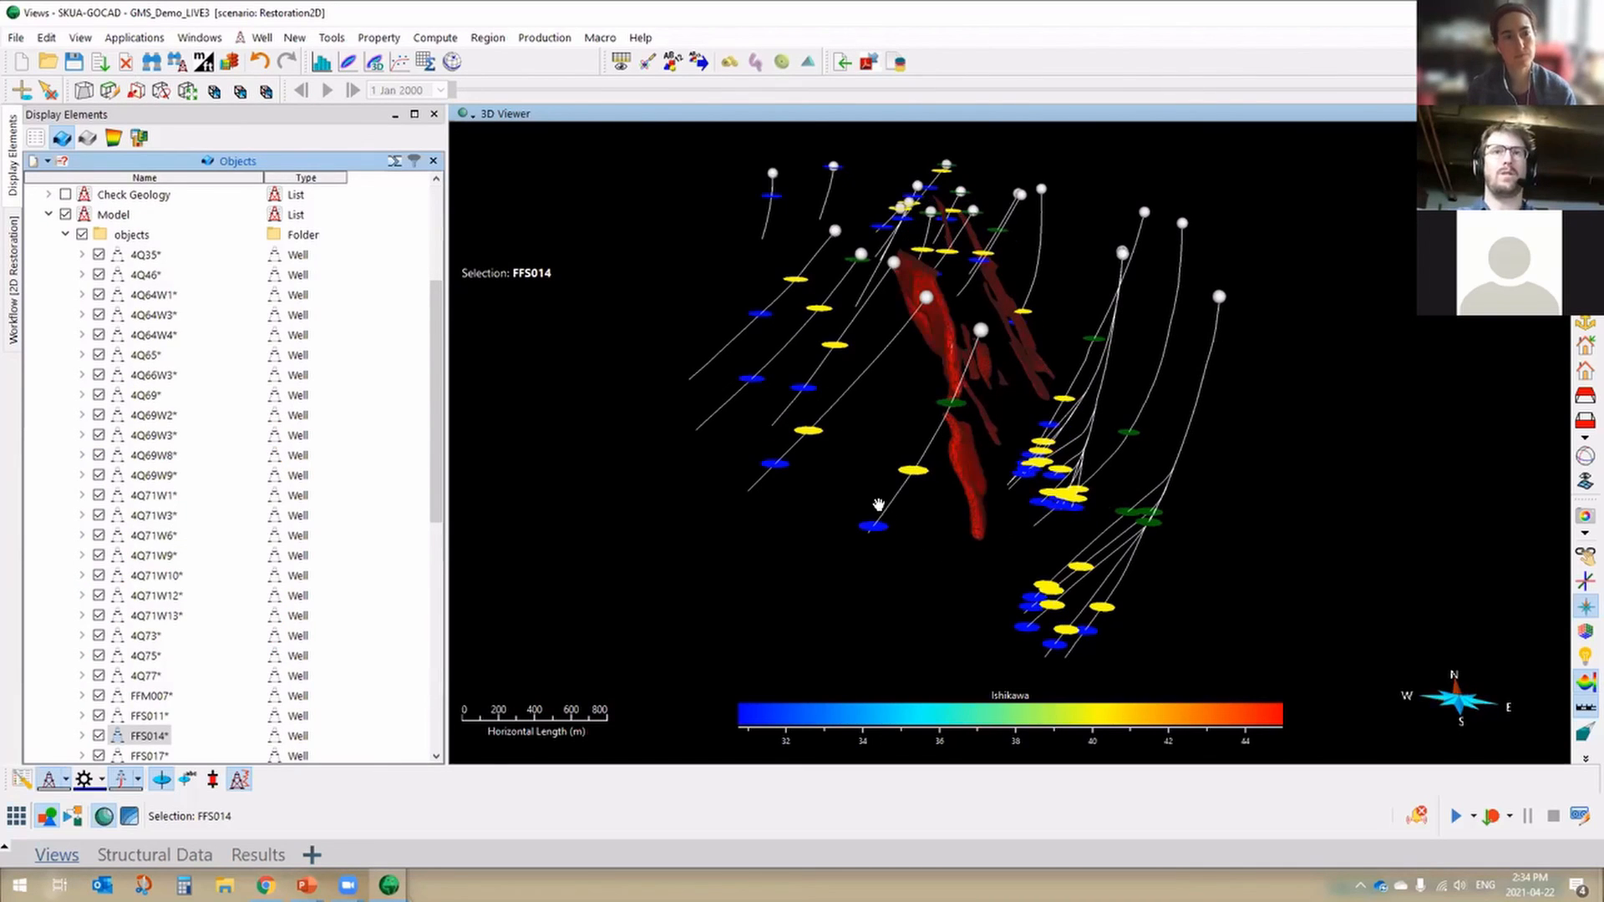
scroll(845, 471, "up", 2)
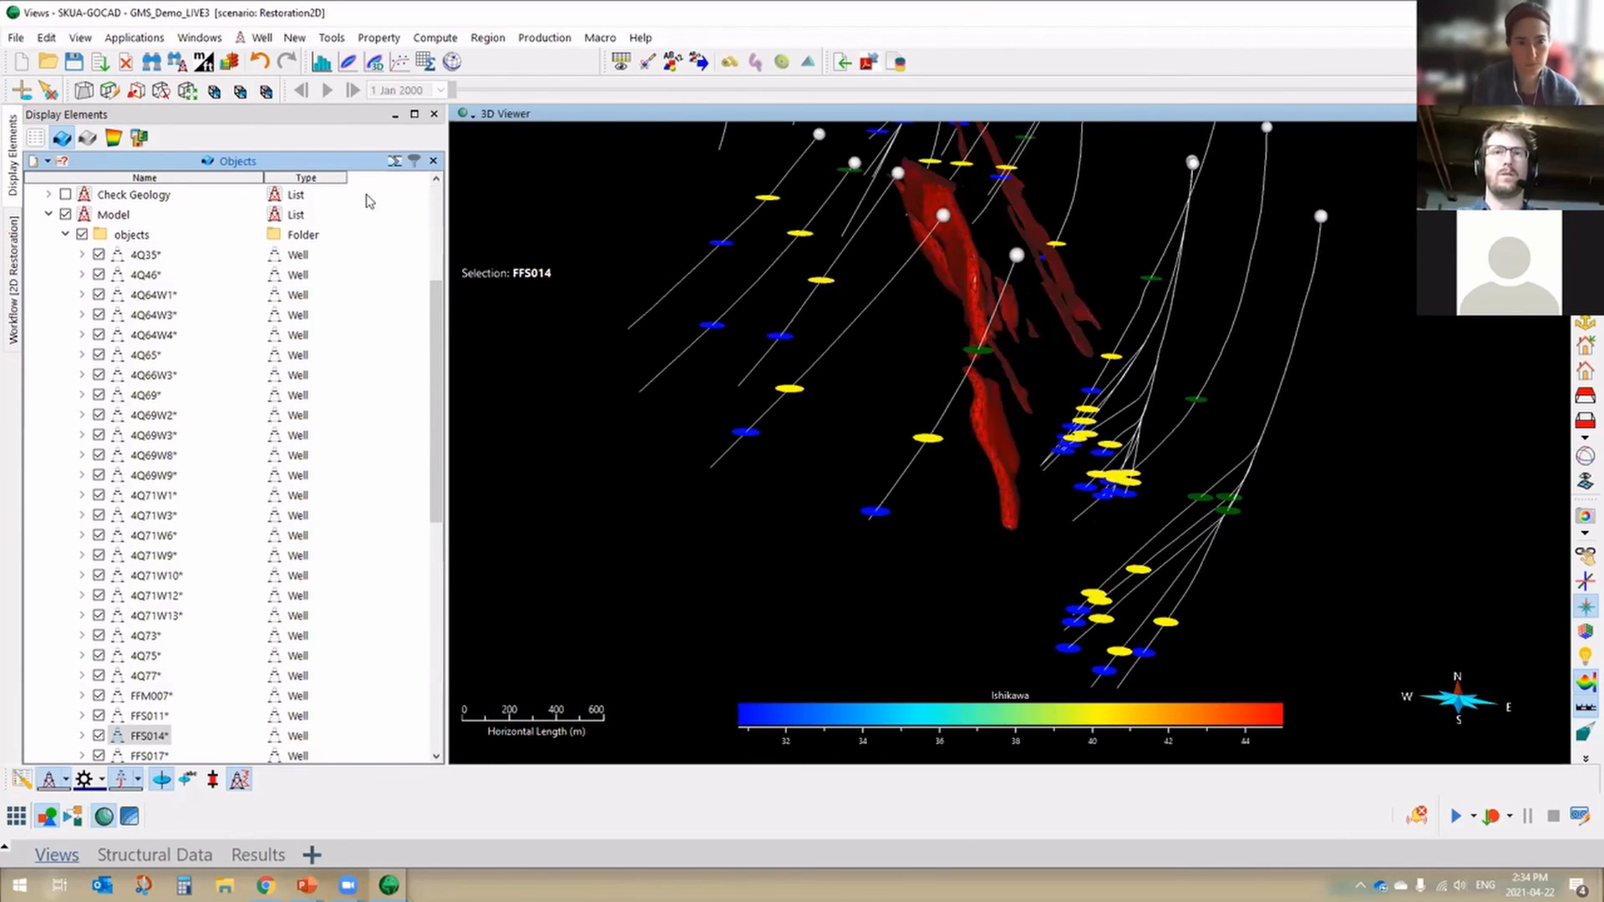
scroll(863, 459, "up", 2)
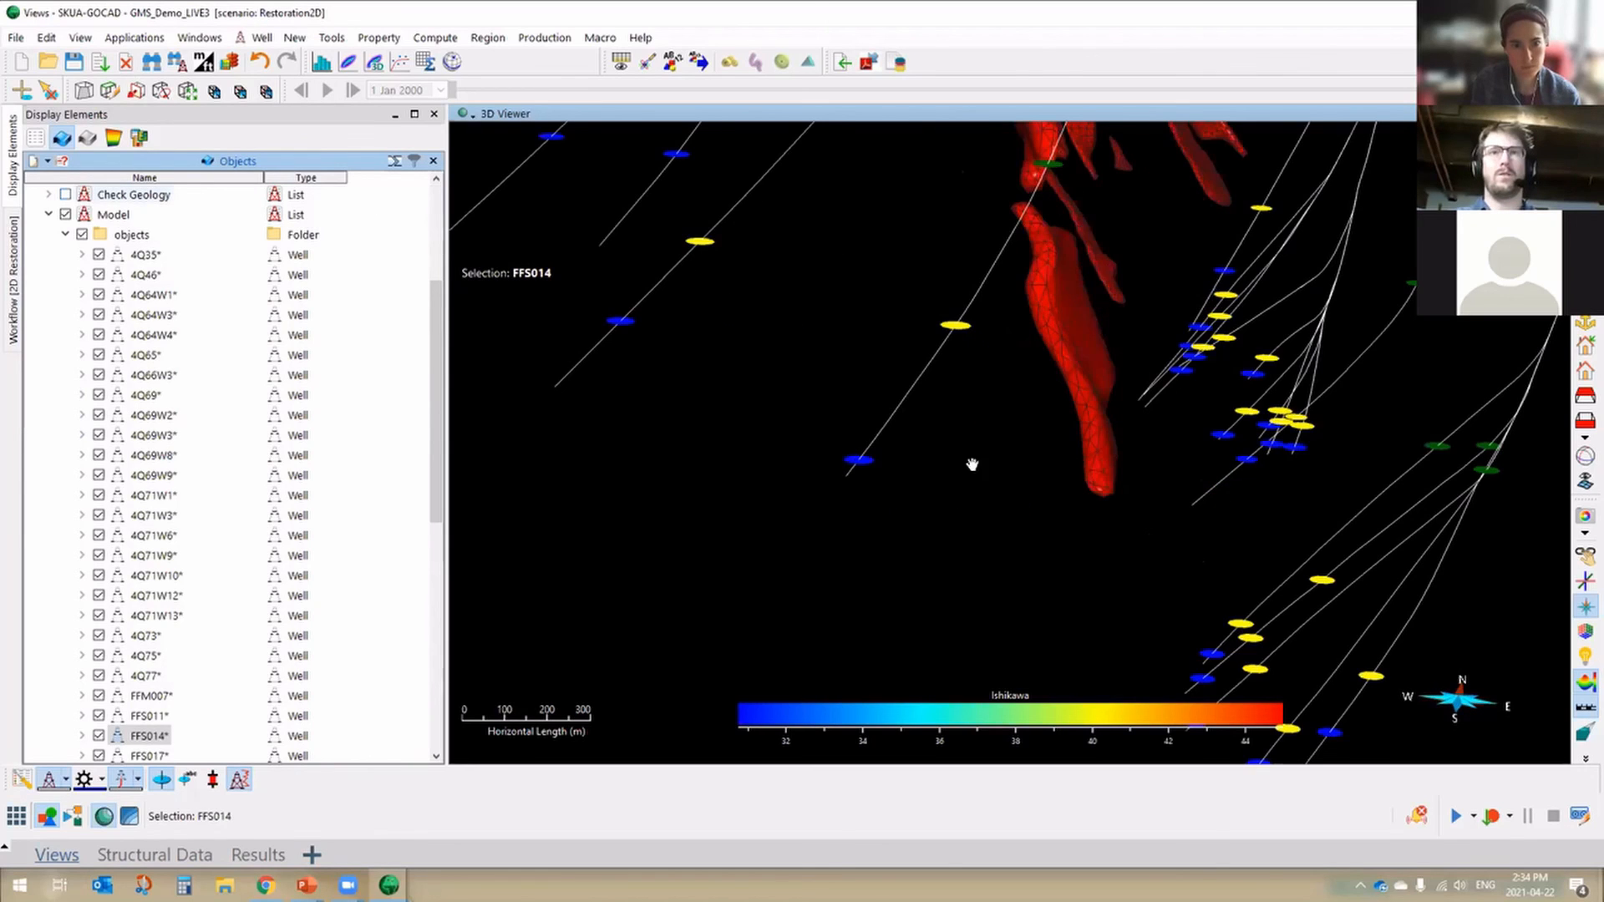
left_click_drag(1054, 476, 1020, 309)
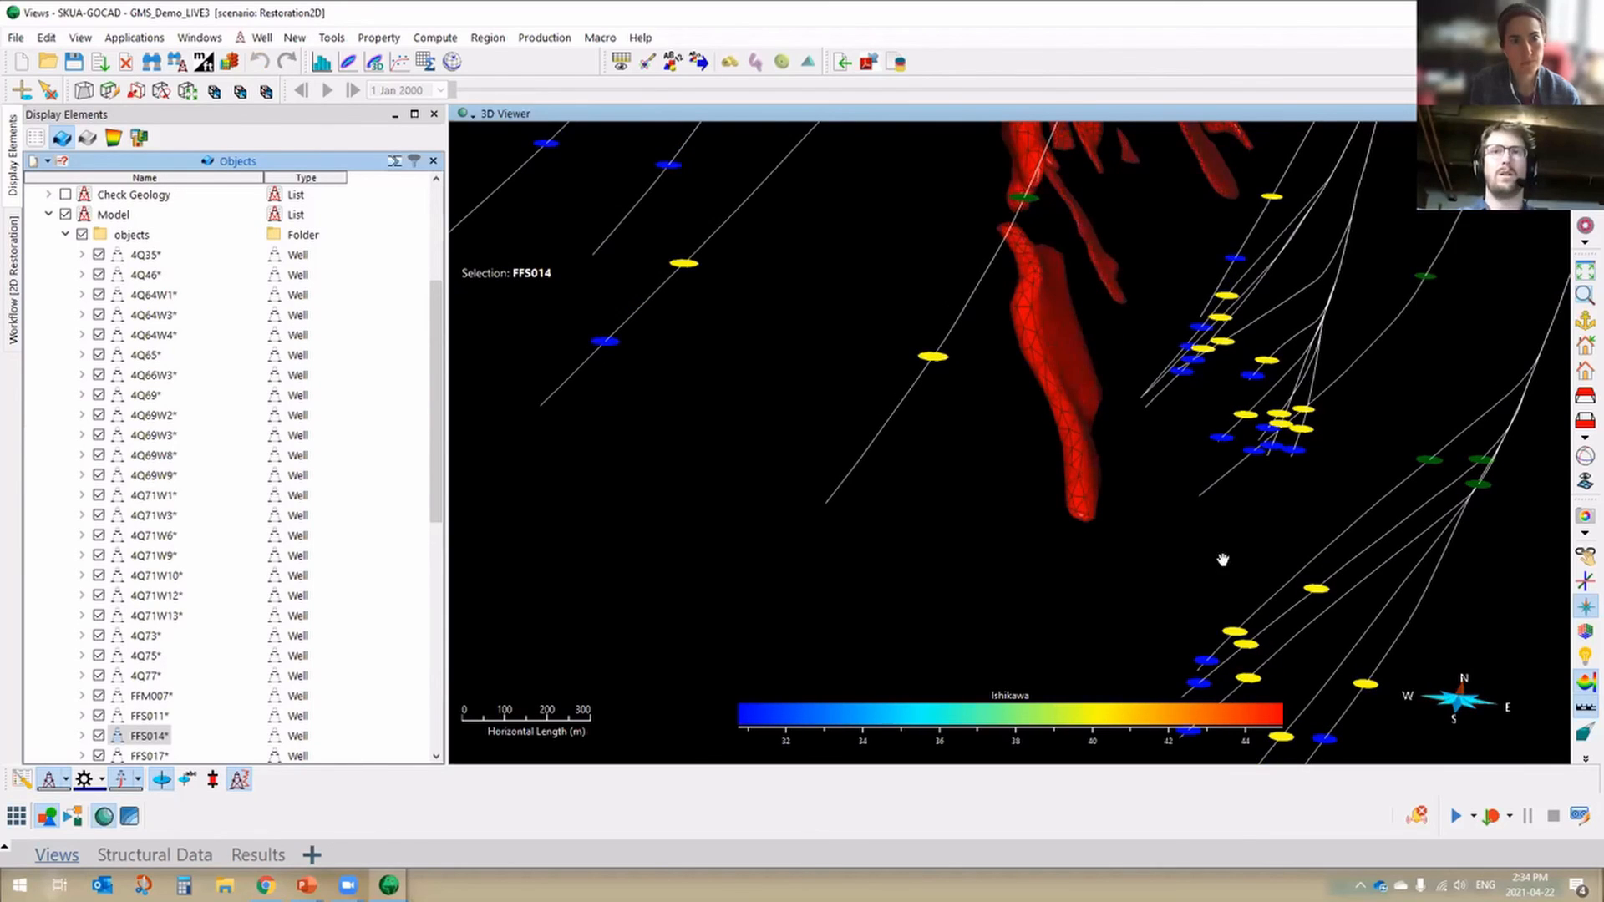
- Examine the well markers around the orebodies from several angles, and collapse the Model well list
scroll(1034, 552, "down", 4)
left_click_drag(962, 517, 24, 95)
left_click_drag(841, 492, 979, 473)
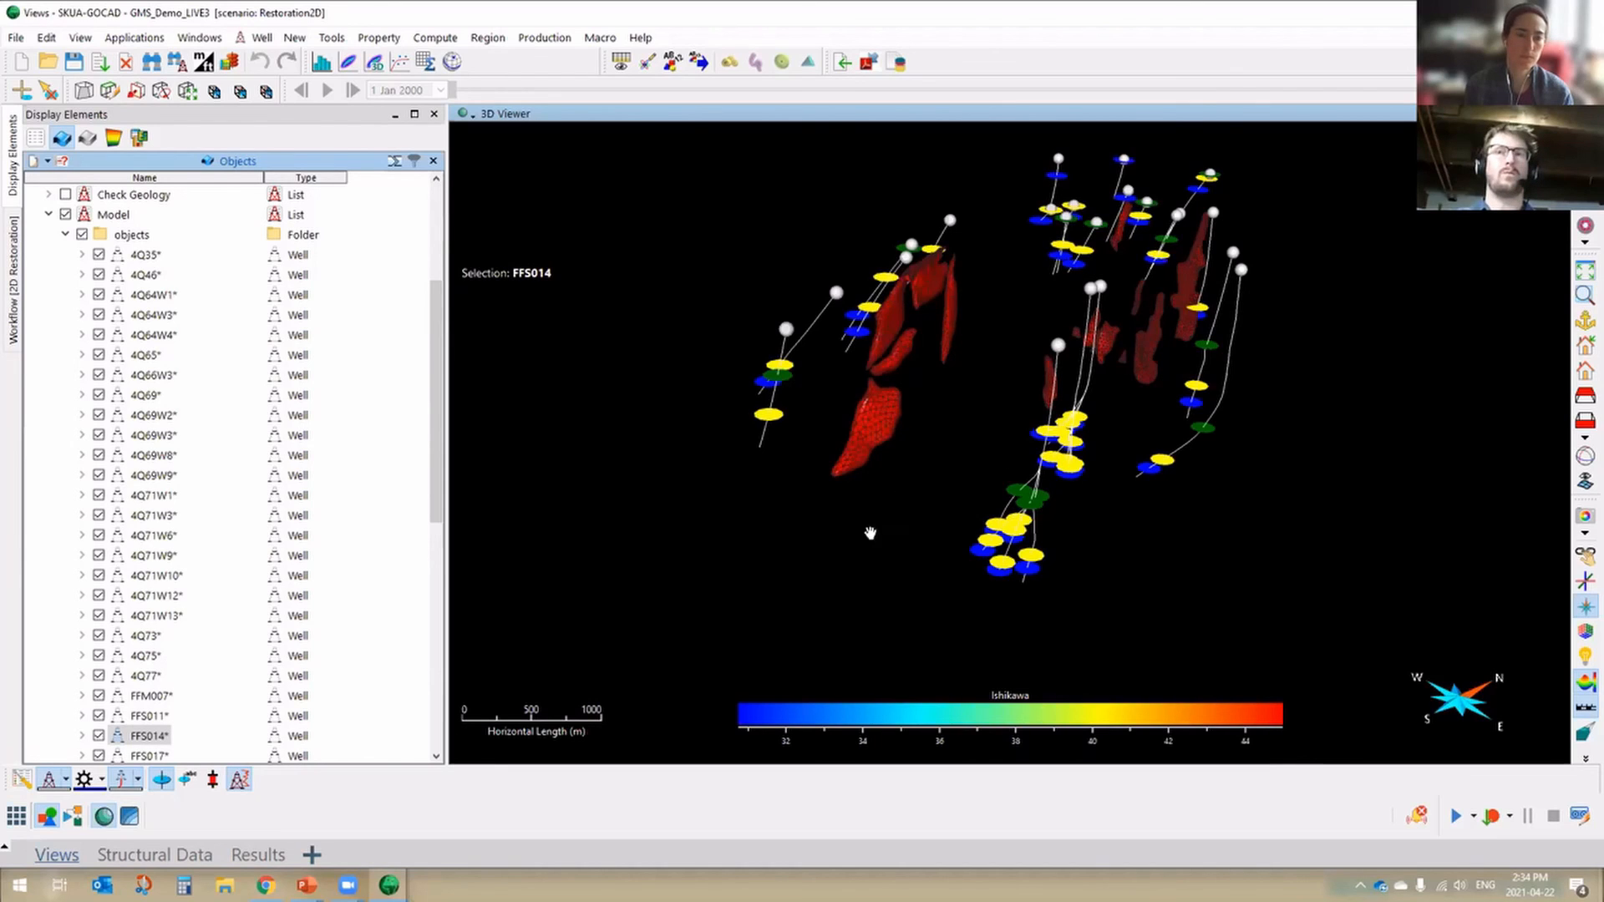
middle_click_drag(869, 533, 927, 545)
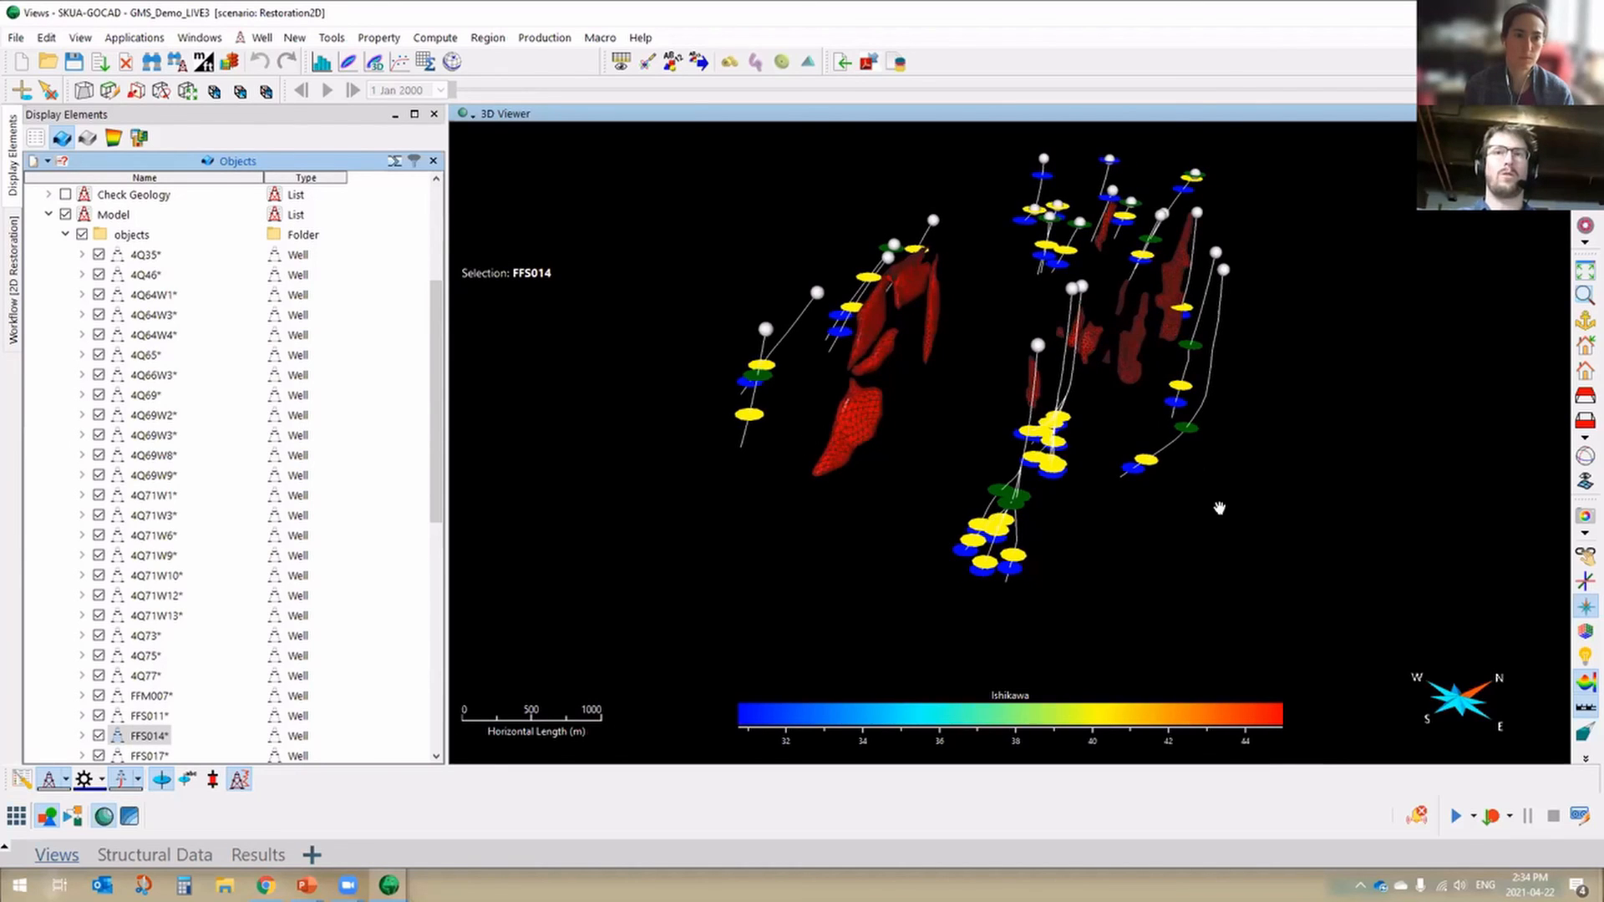
middle_click_drag(1218, 508, 1201, 514)
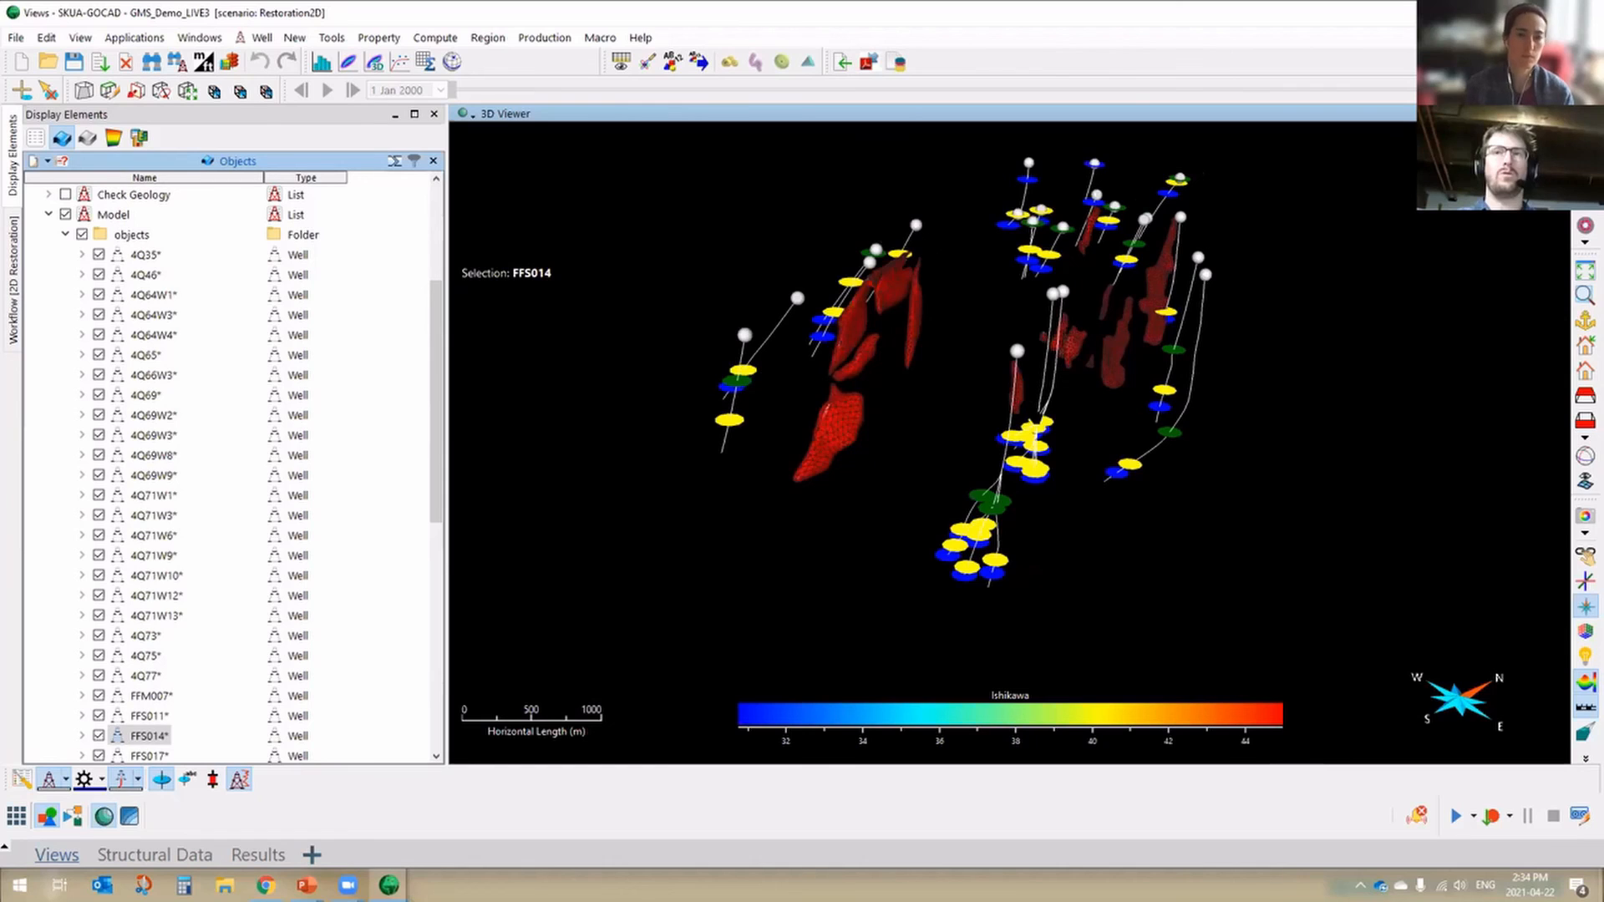
left_click_drag(1170, 543, 1085, 499)
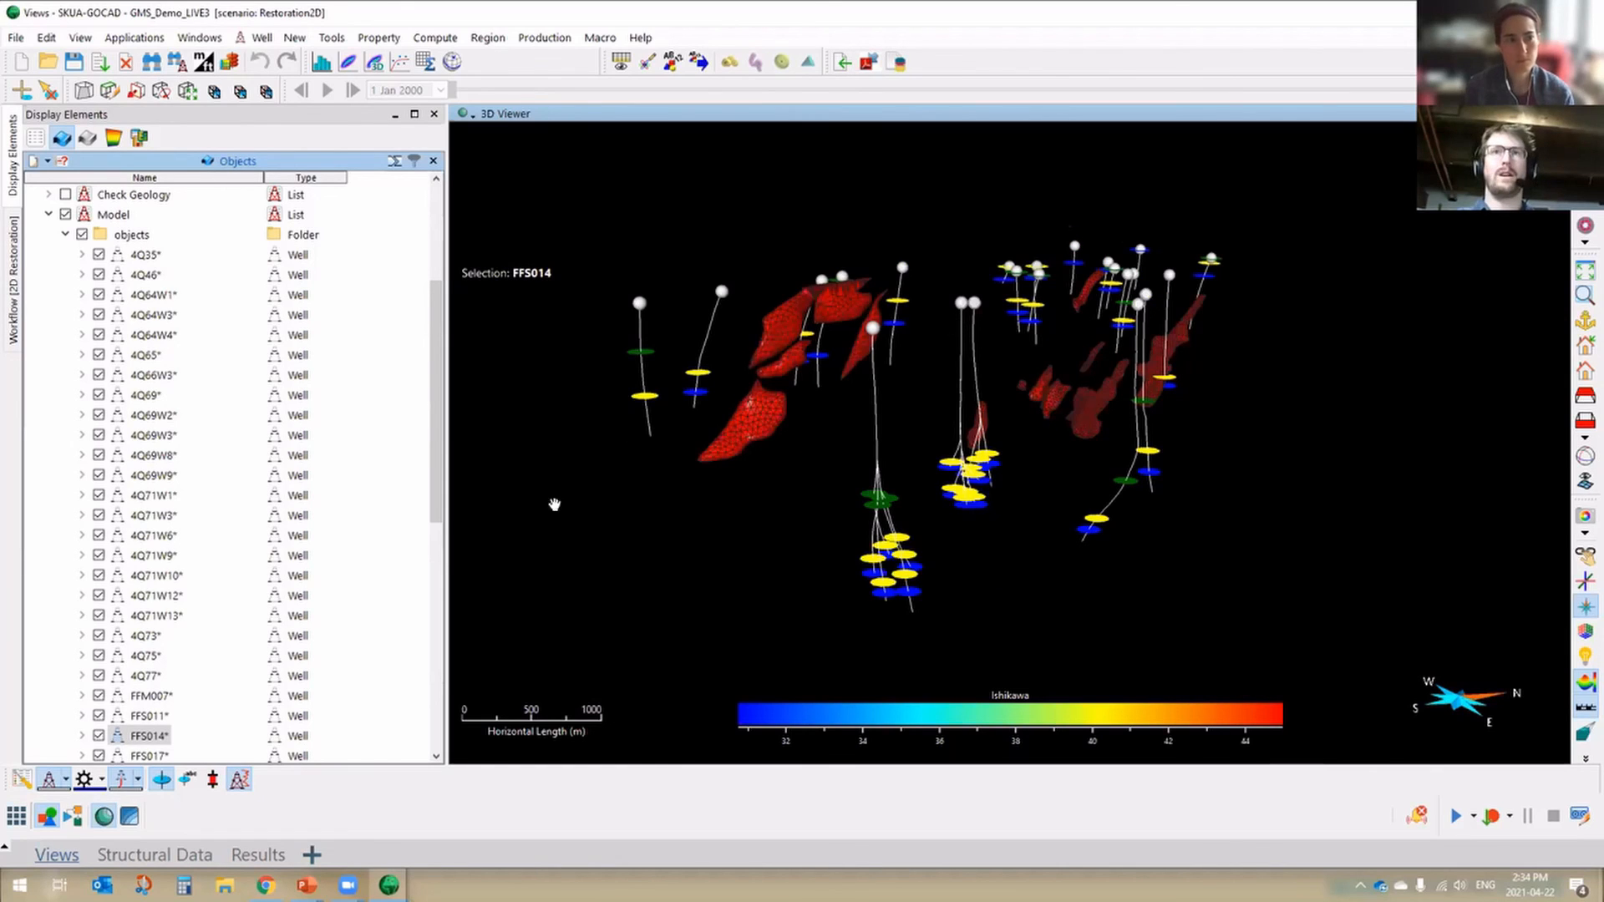
left_click_drag(781, 225, 752, 258)
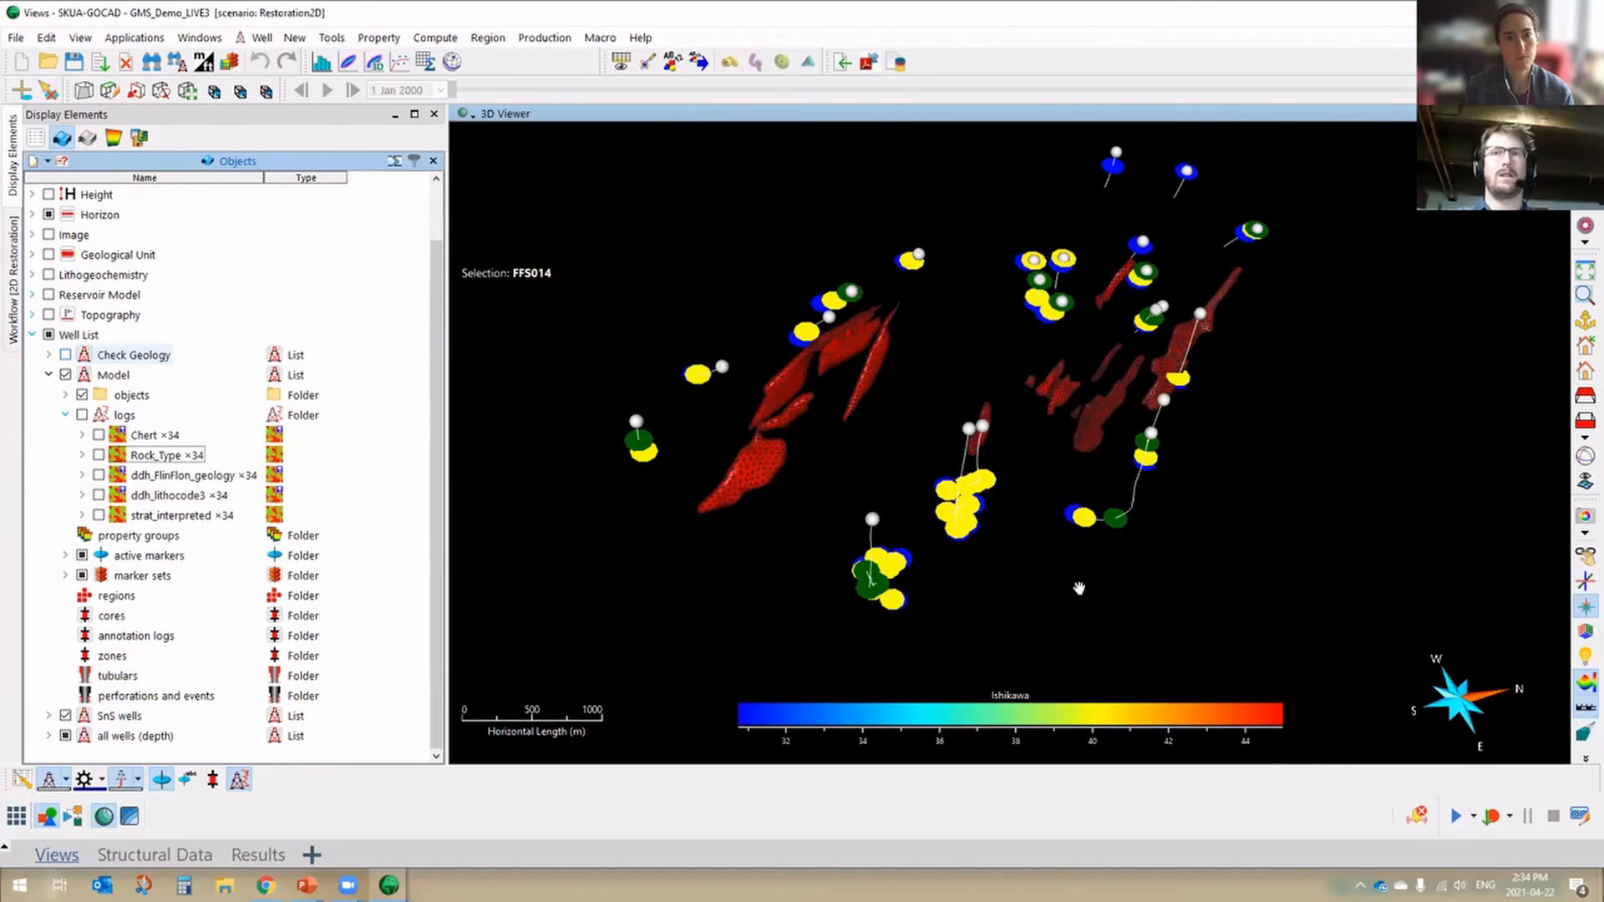
left_click_drag(902, 560, 830, 531)
left_click_drag(966, 508, 867, 396)
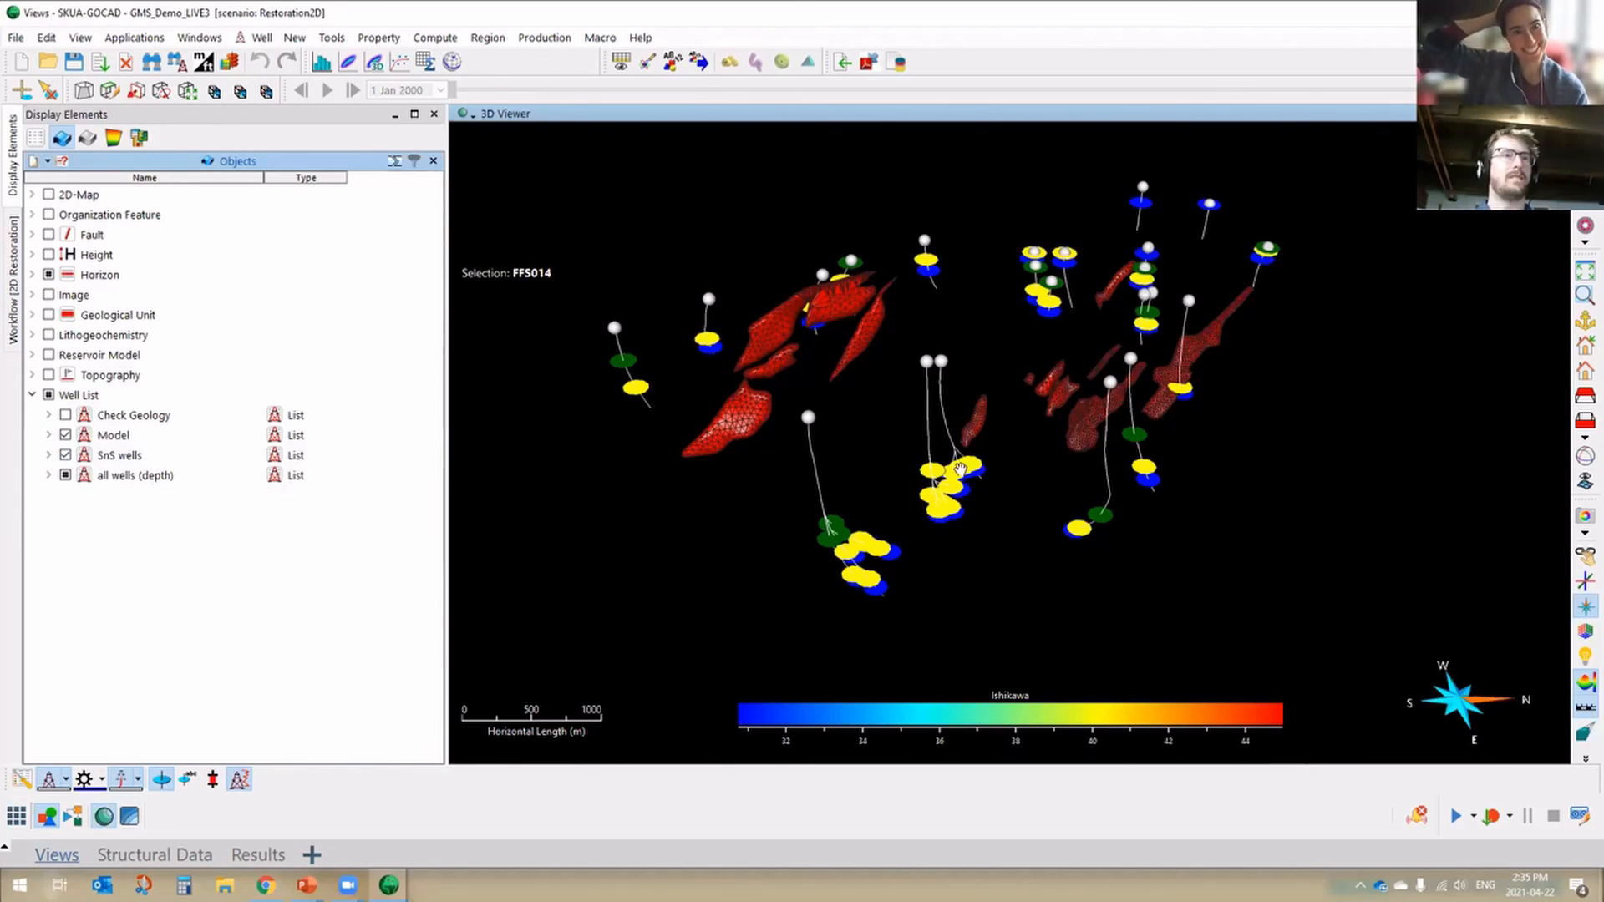
middle_click_drag(960, 469, 918, 473)
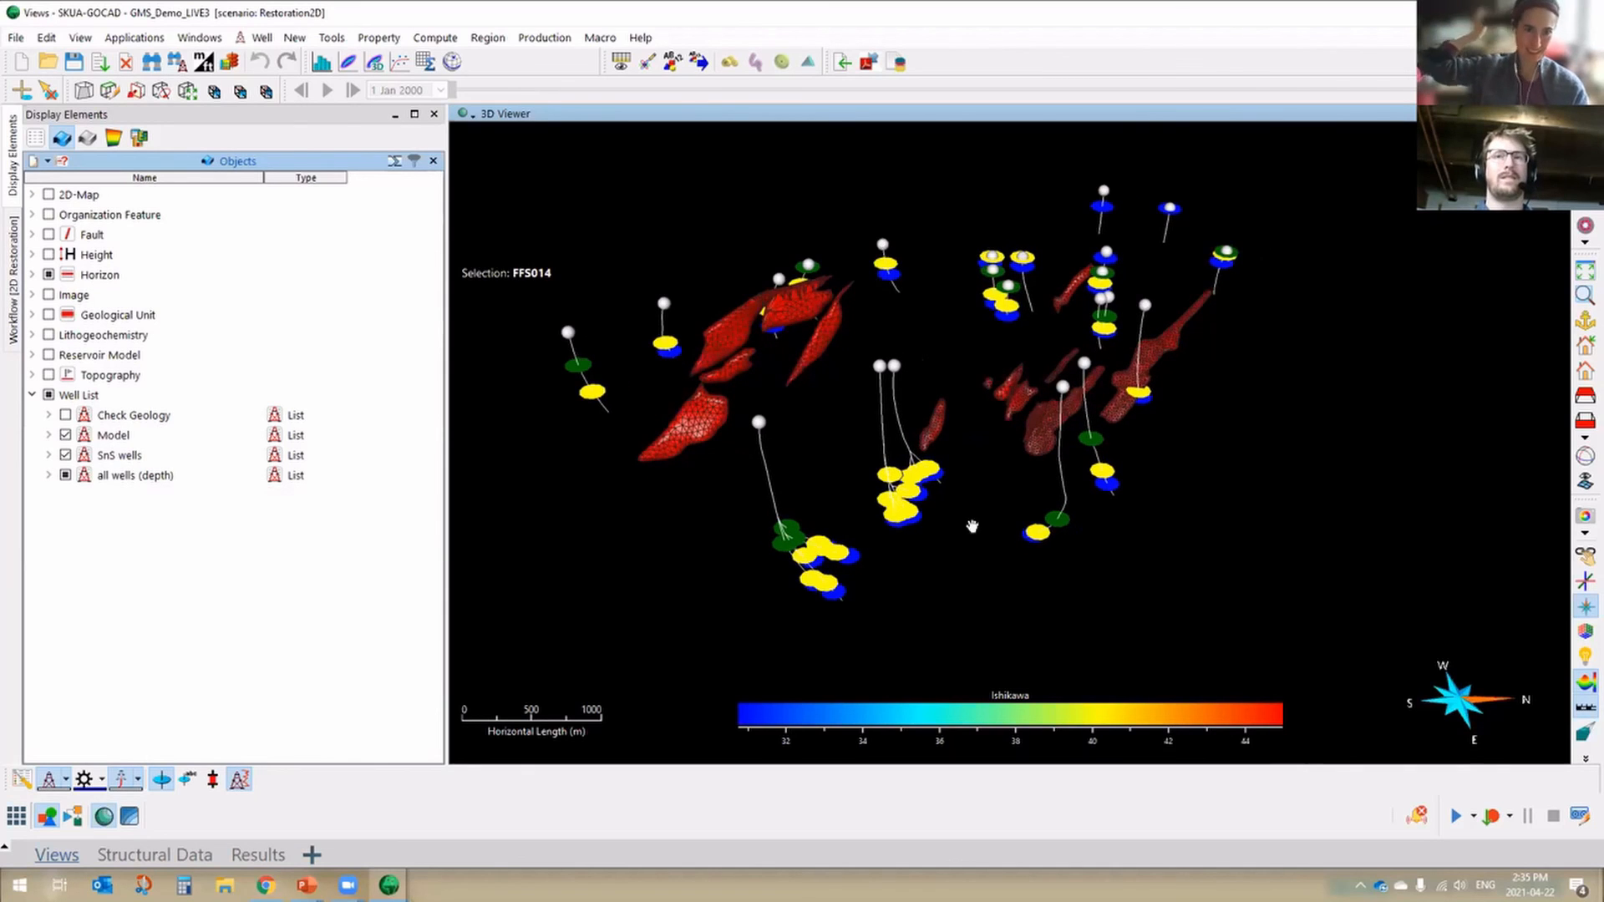
- Display the geology_340x419x615 grid from the Reservoir Model group and hide its horizontal section
left_click_drag(972, 527, 1008, 530)
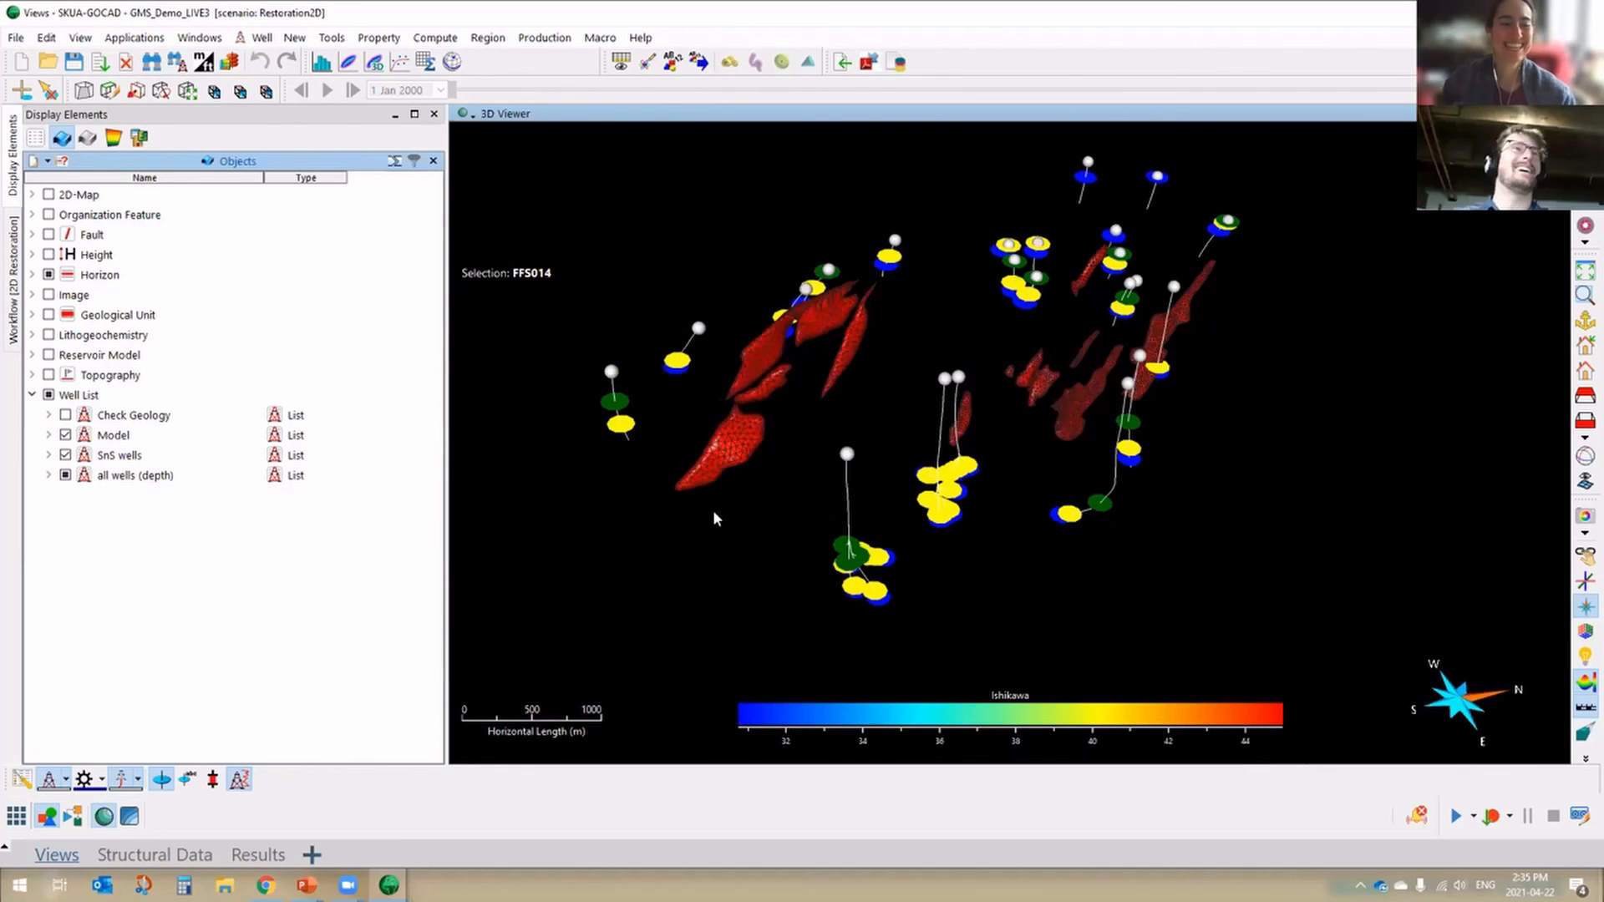
key("alt+f")
left_click(32, 355)
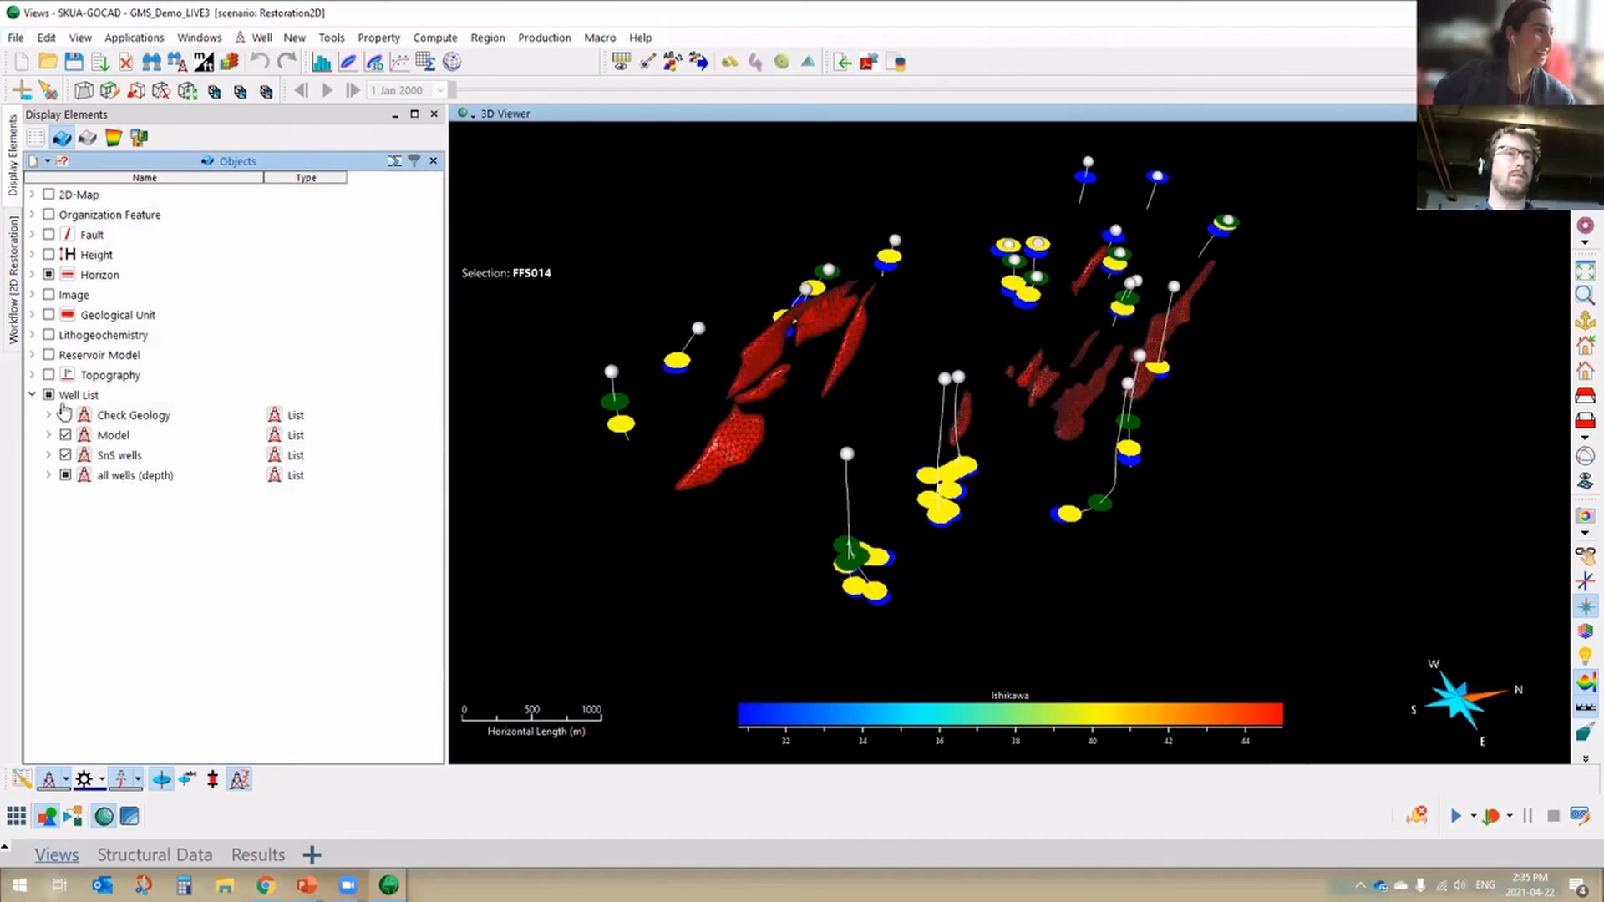
left_click_drag(802, 498, 1074, 493)
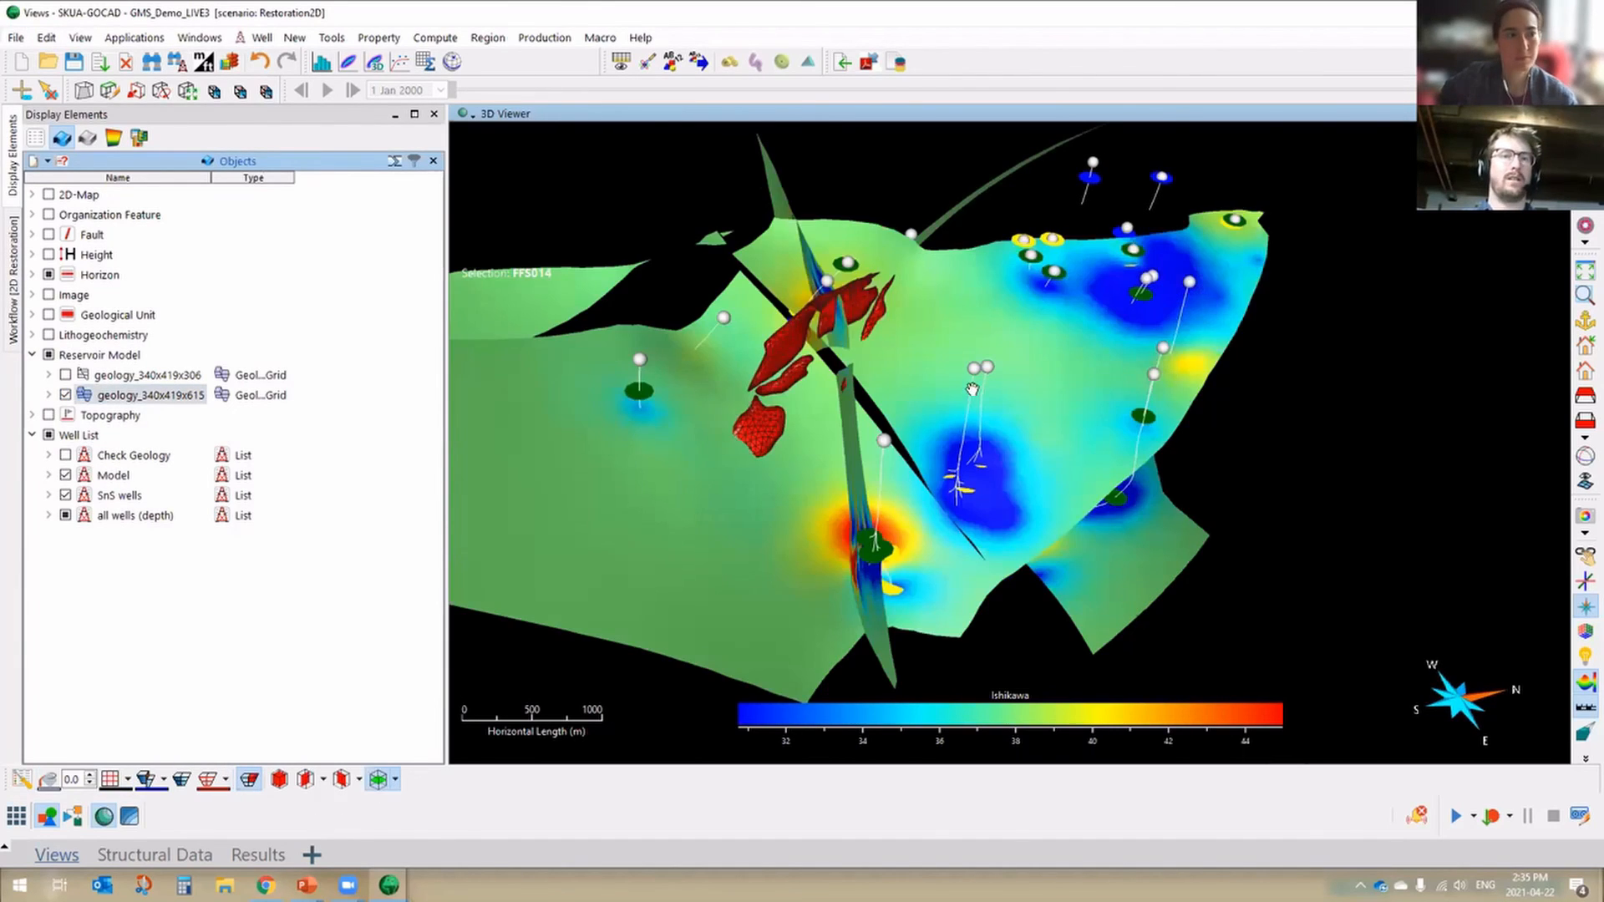
left_click_drag(972, 389, 1076, 409)
left_click(379, 779)
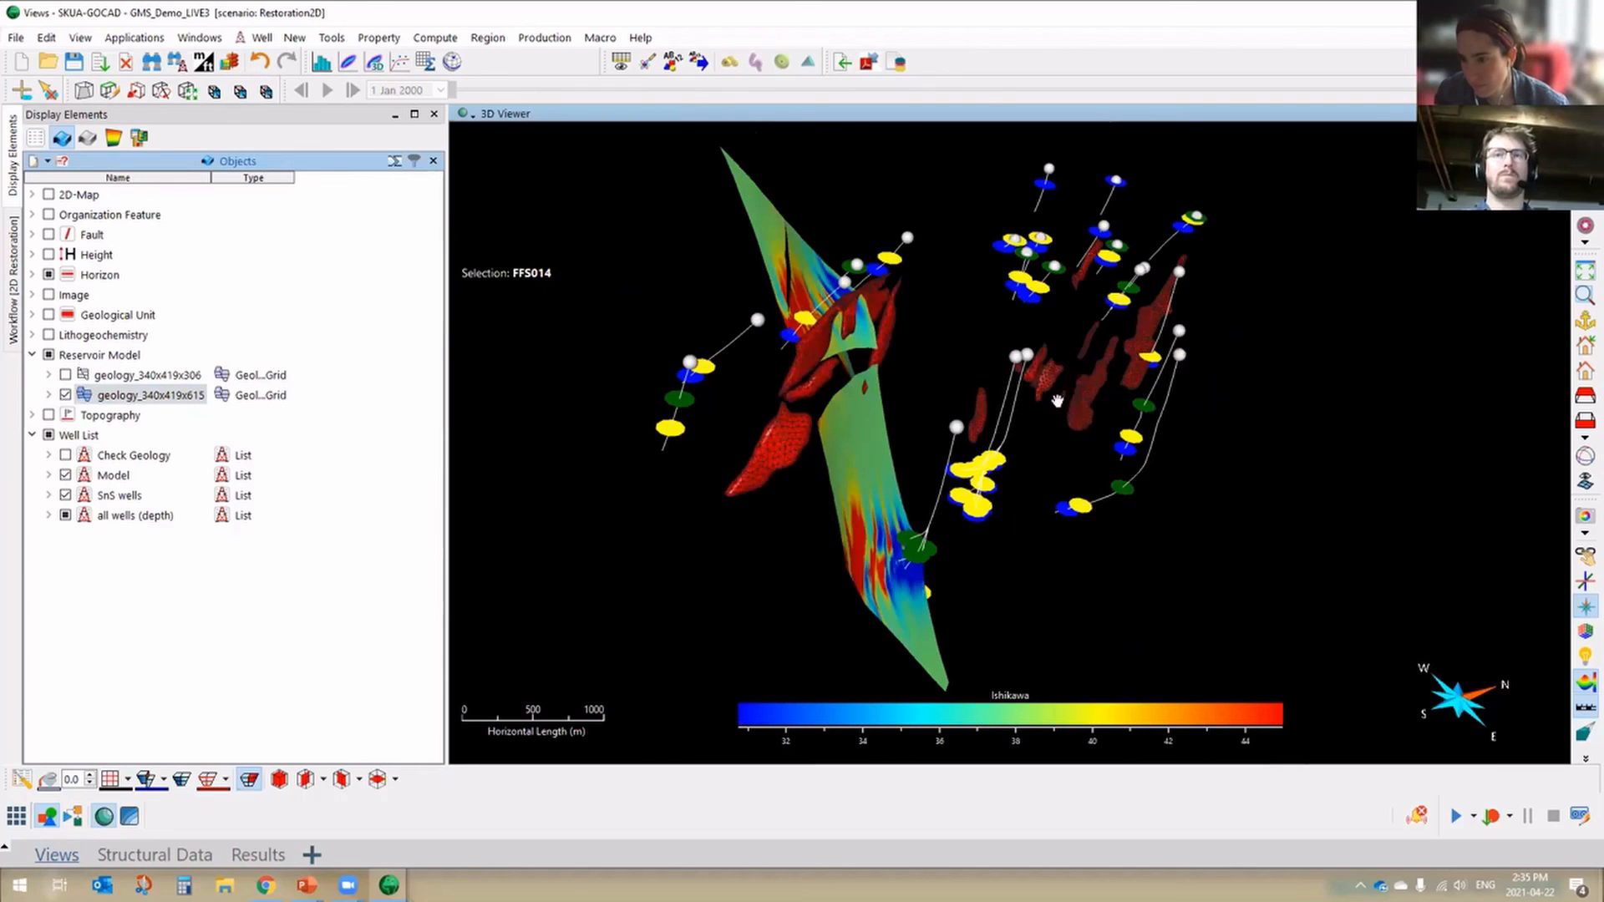
- Examine the grid's Ishikawa values on the remaining vertical section from several angles, relative to the orebodies and wells
left_click_drag(1015, 487, 1030, 497)
left_click_drag(767, 406, 845, 398)
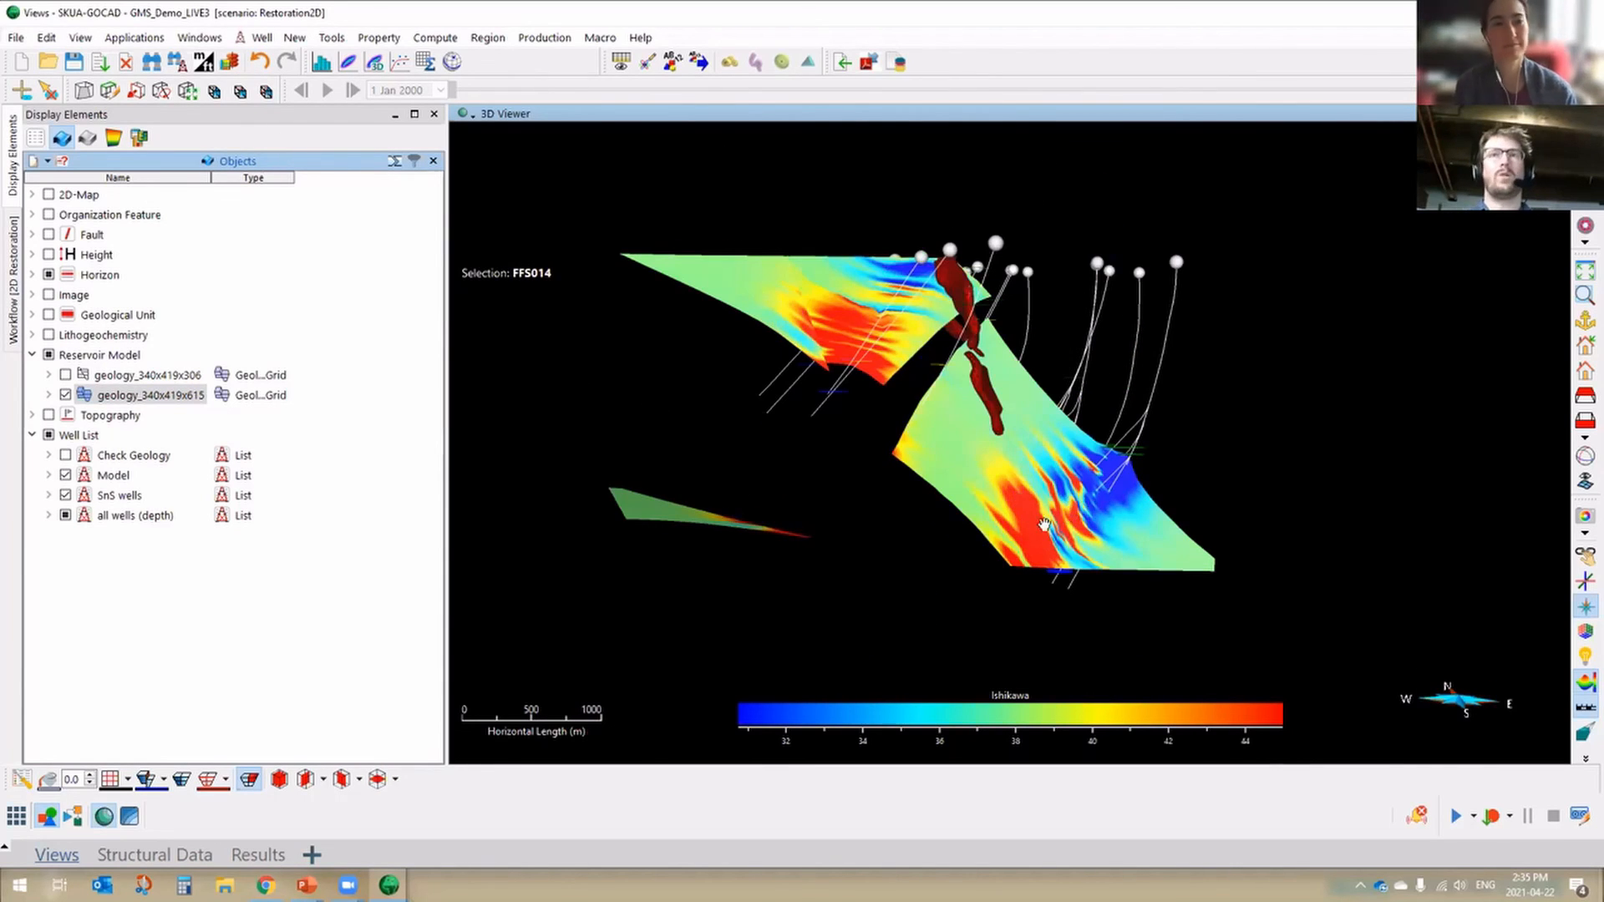
left_click_drag(1044, 524, 856, 329)
left_click_drag(1108, 388, 1119, 318)
middle_click_drag(1119, 319, 1109, 277)
- Switch to the Voxet commands and review the export formats available for voxets and the mining exporters
left_click(261, 40)
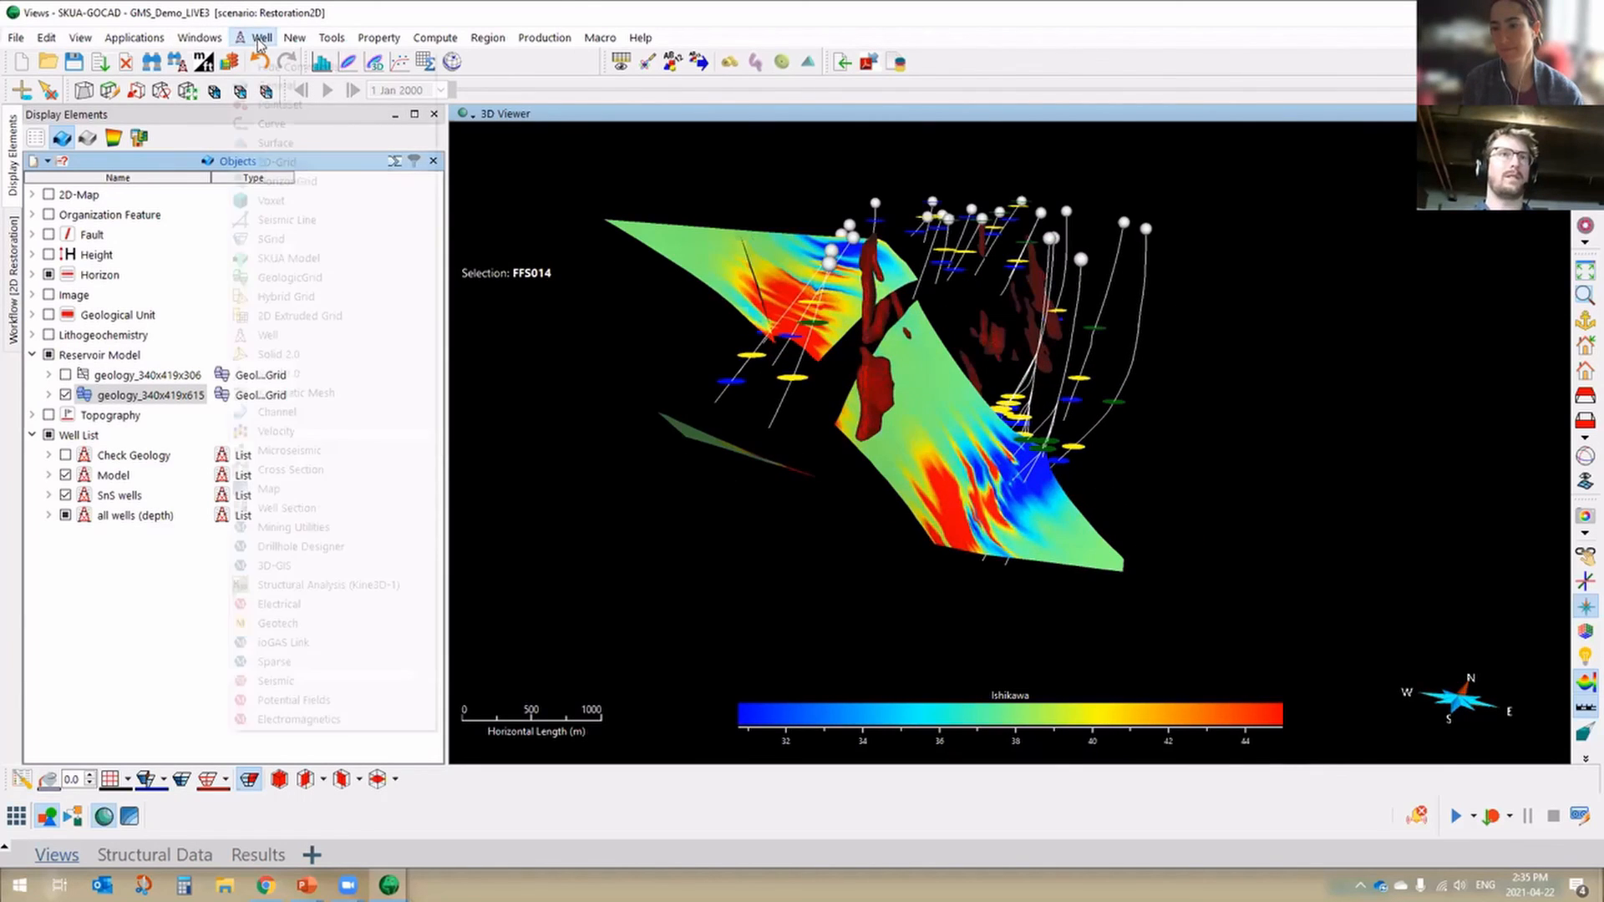
left_click(271, 201)
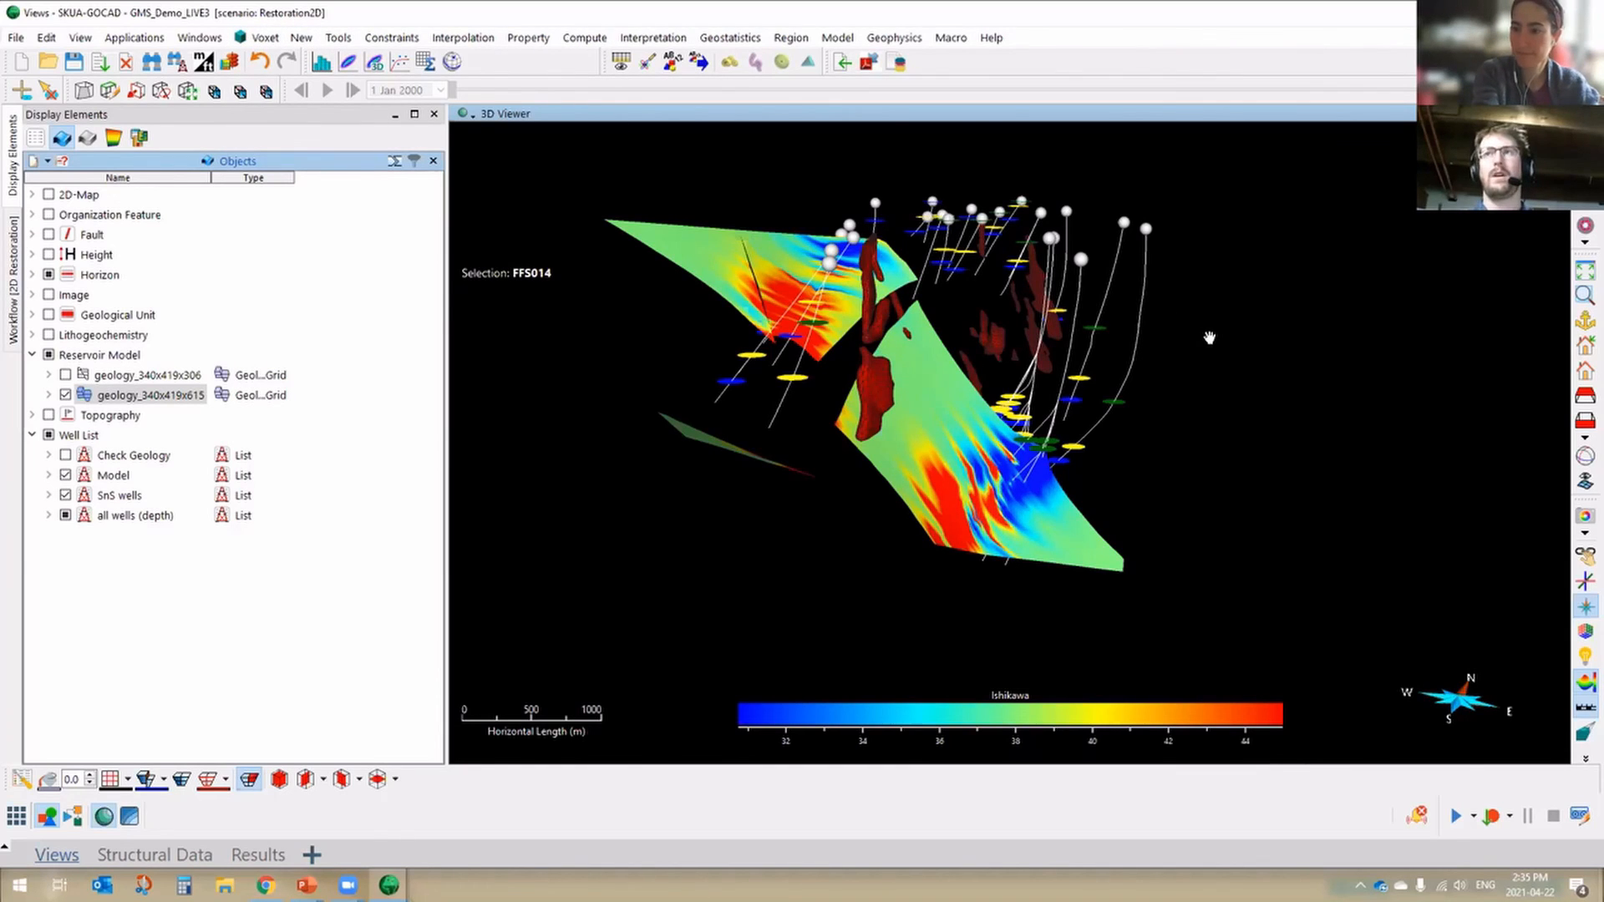
scroll(1209, 337, "down", 1)
left_click_drag(1189, 353, 1209, 391)
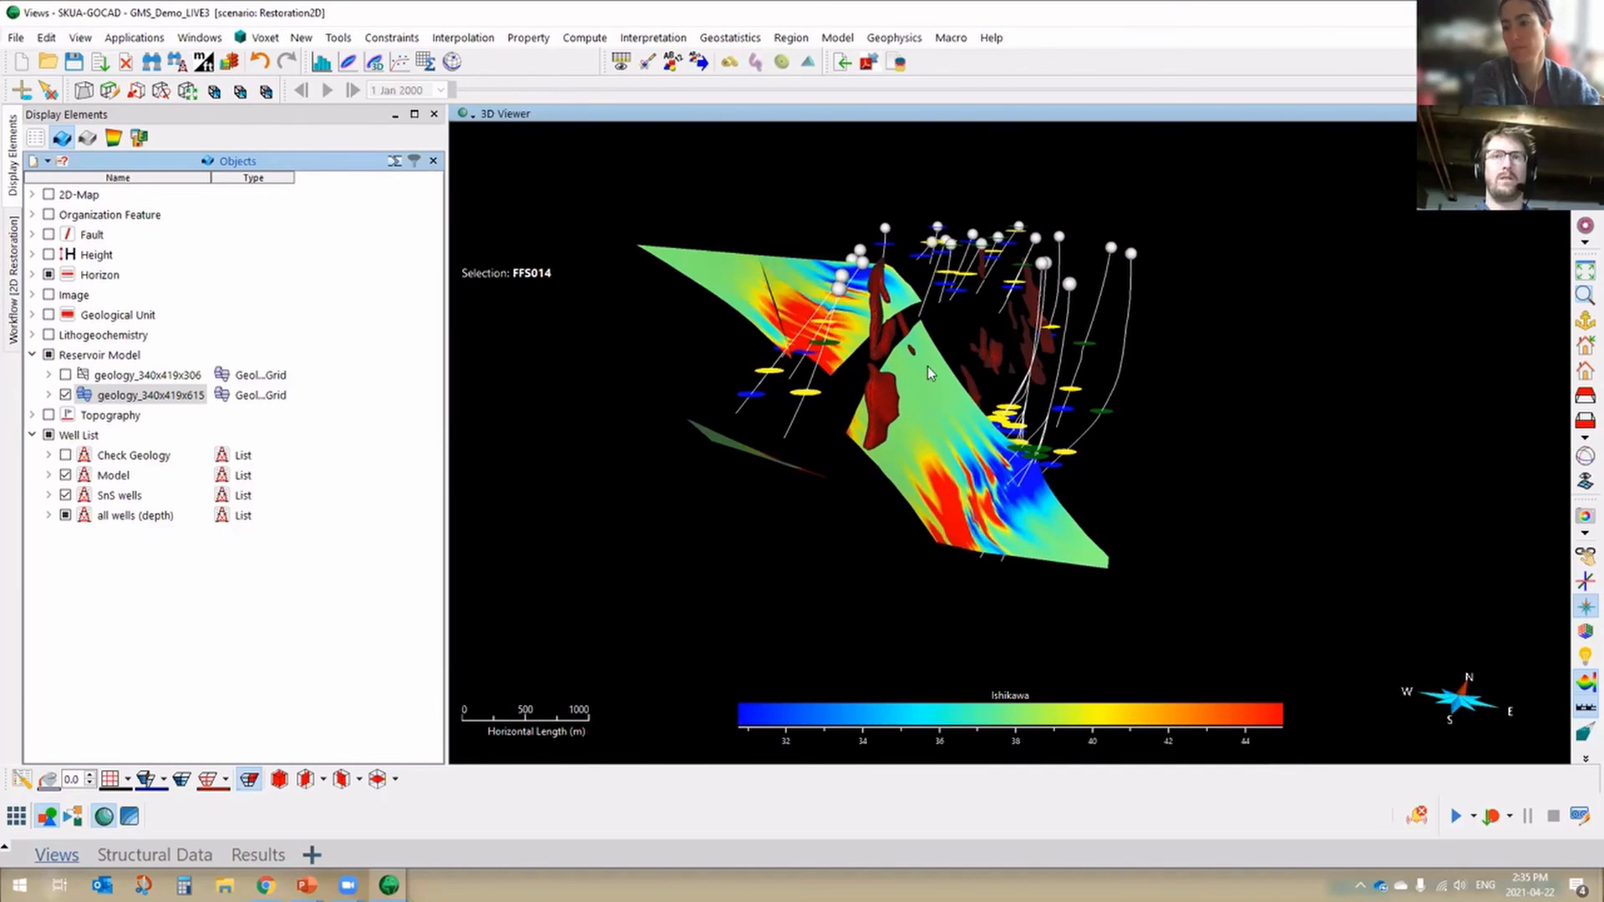
left_click_drag(848, 328, 840, 313)
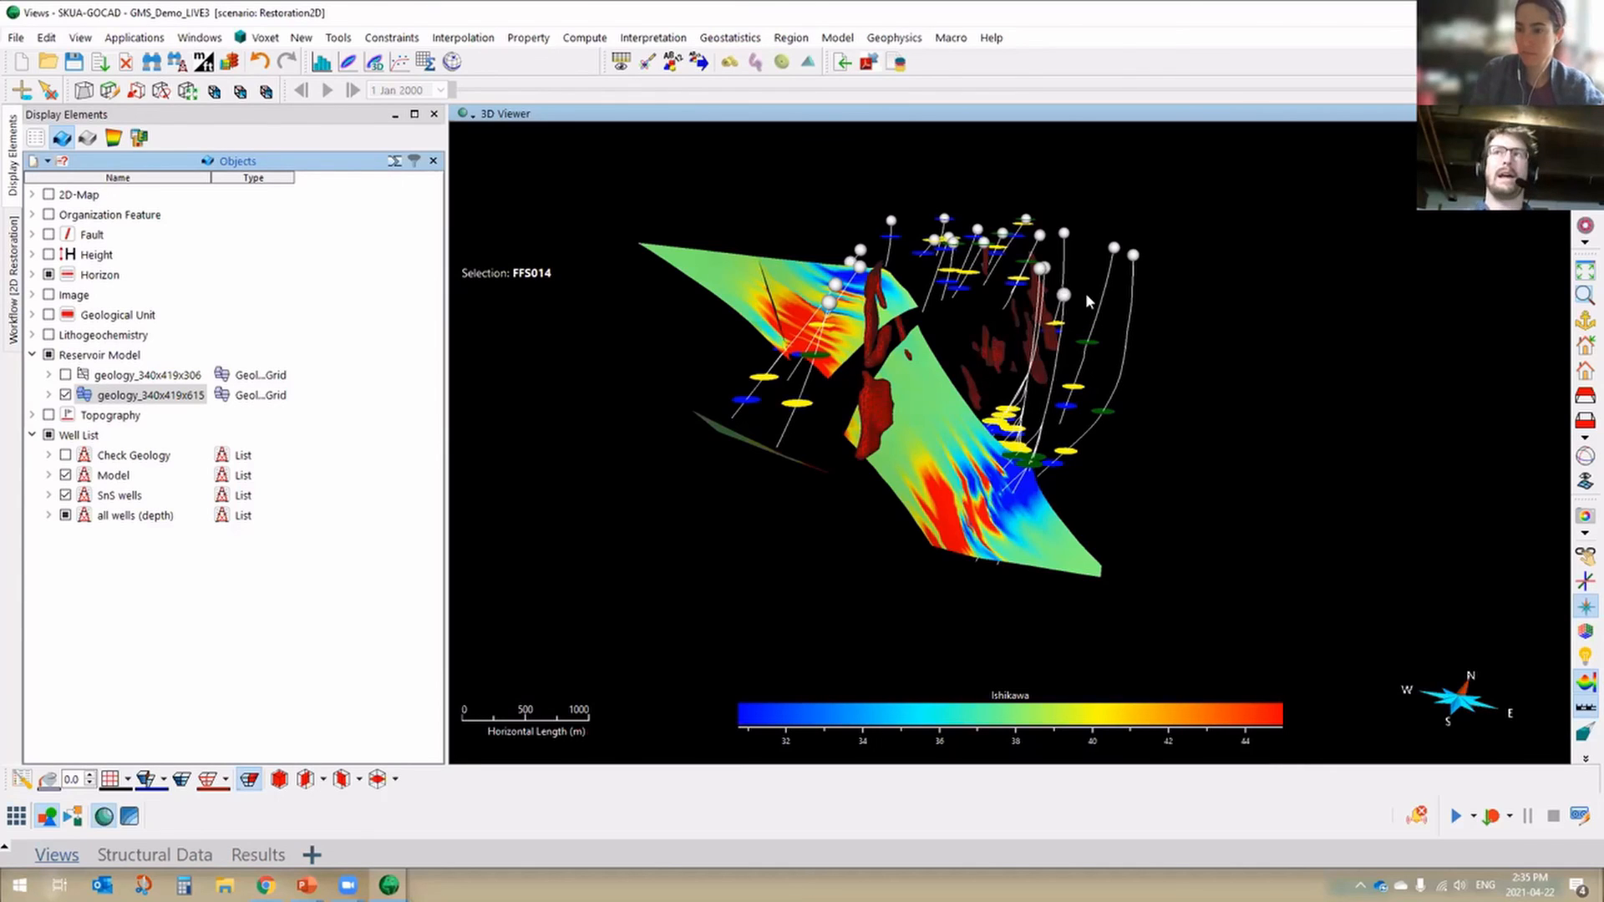
left_click(15, 38)
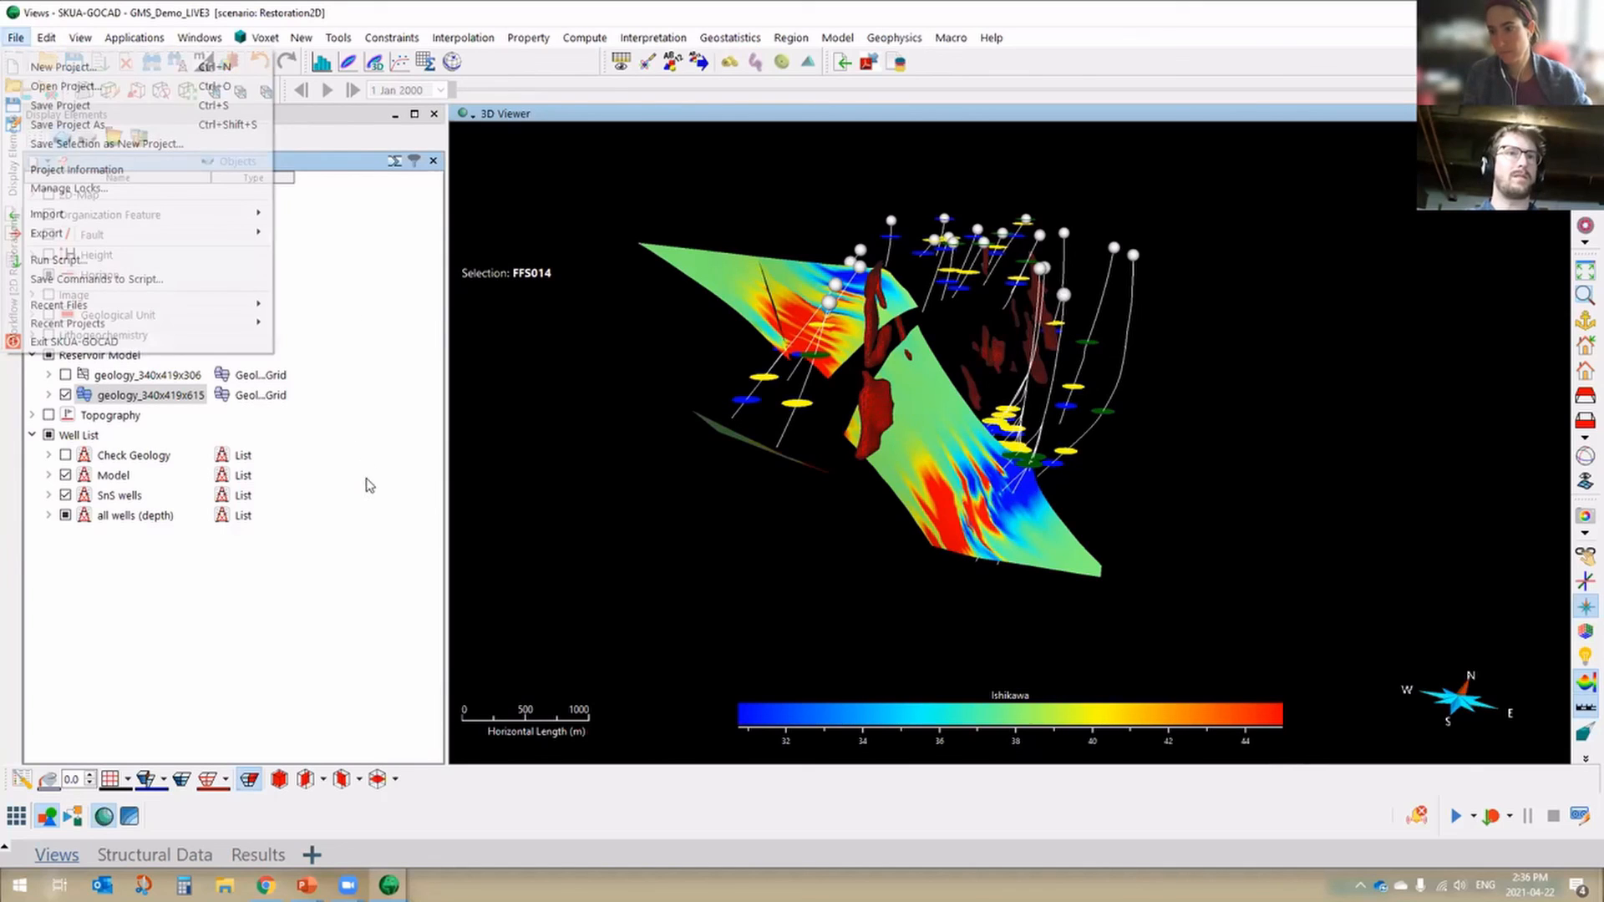
mouse_move(117, 235)
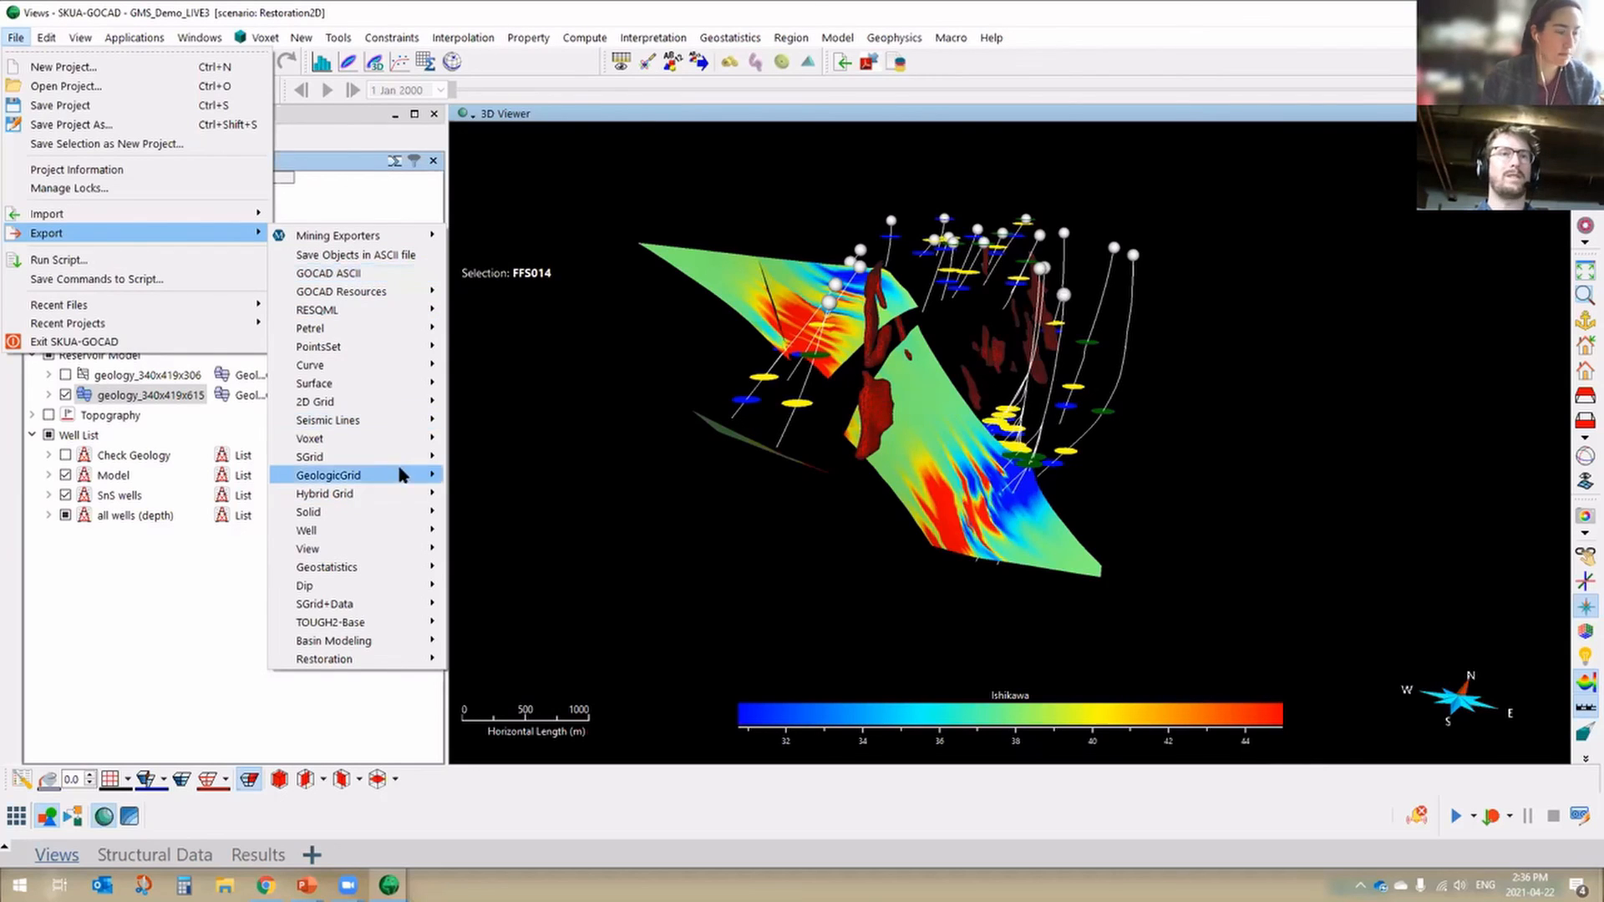
mouse_move(368, 439)
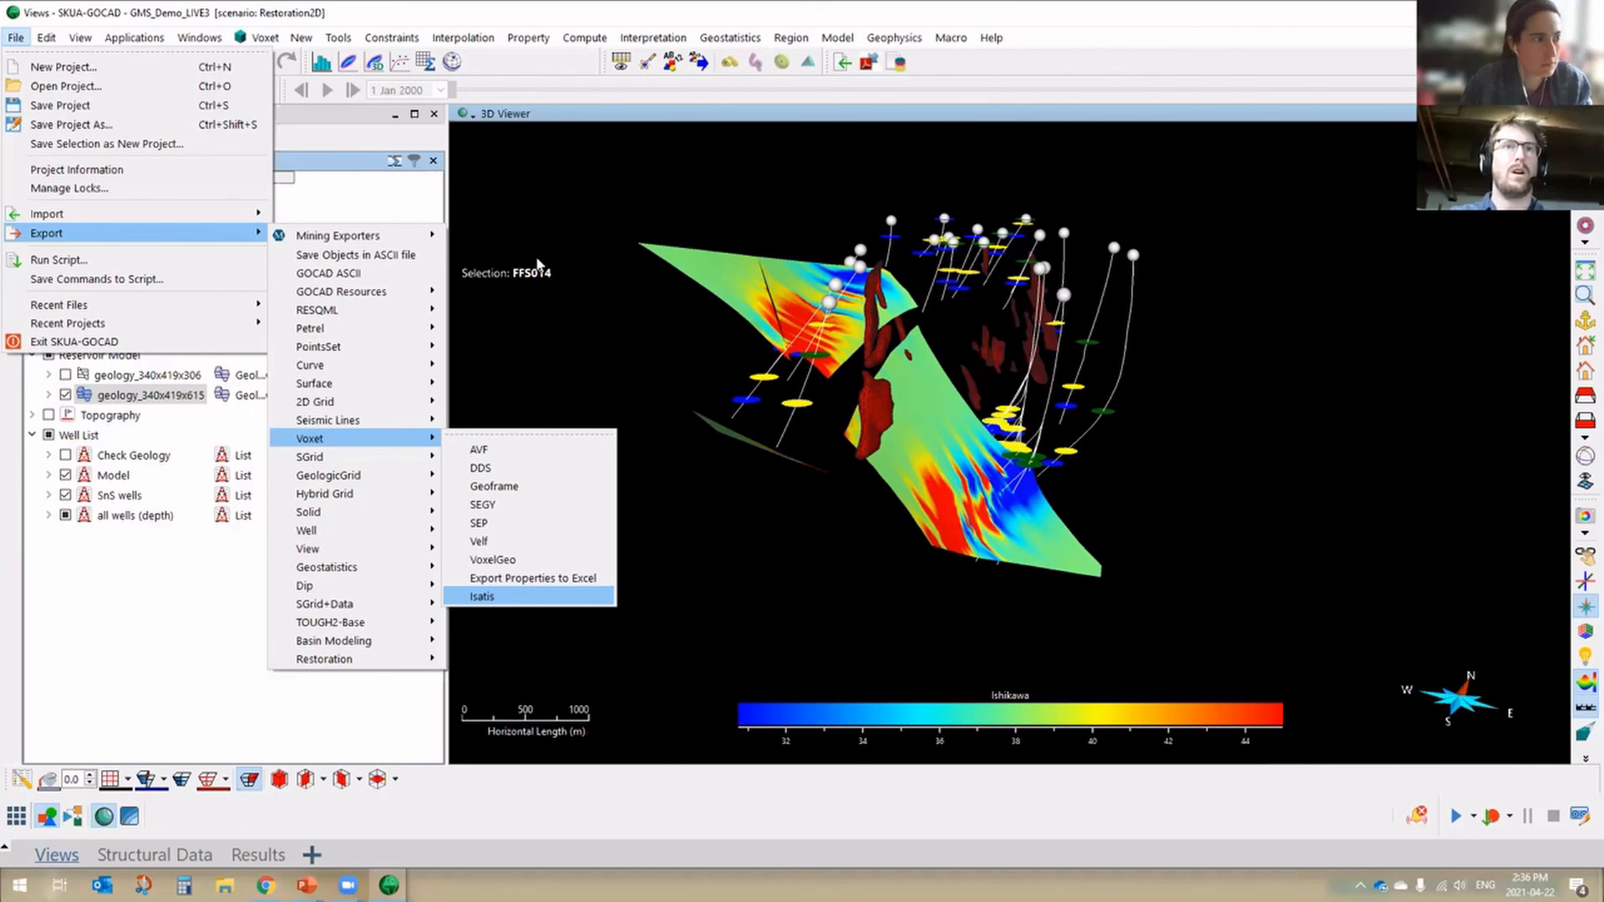
mouse_move(376, 236)
mouse_move(535, 247)
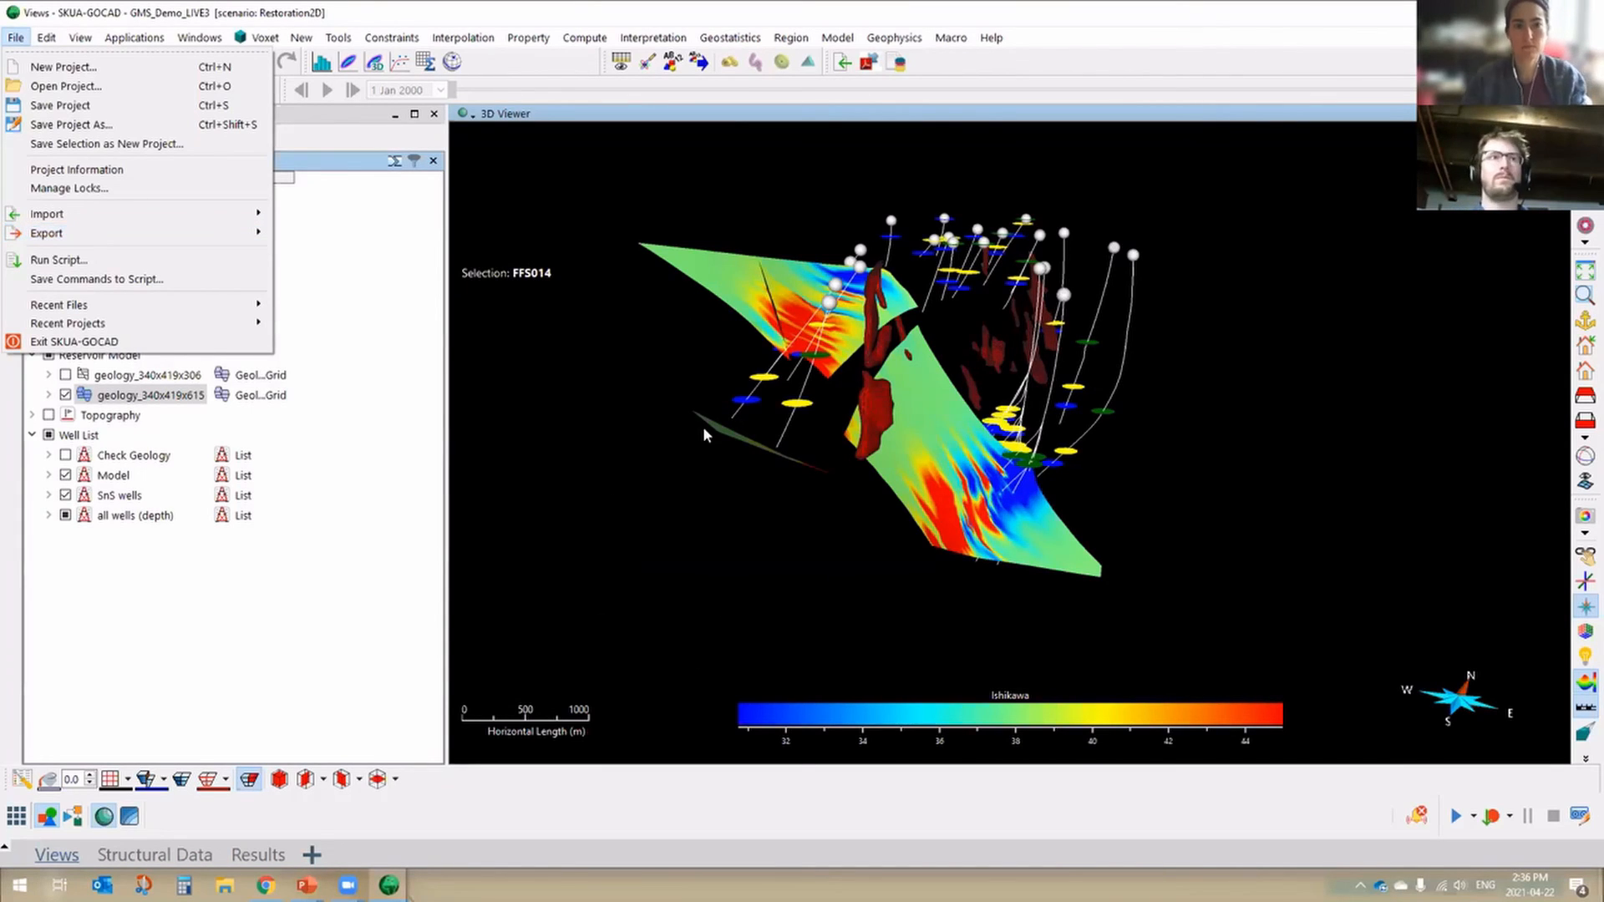
left_click(835, 368)
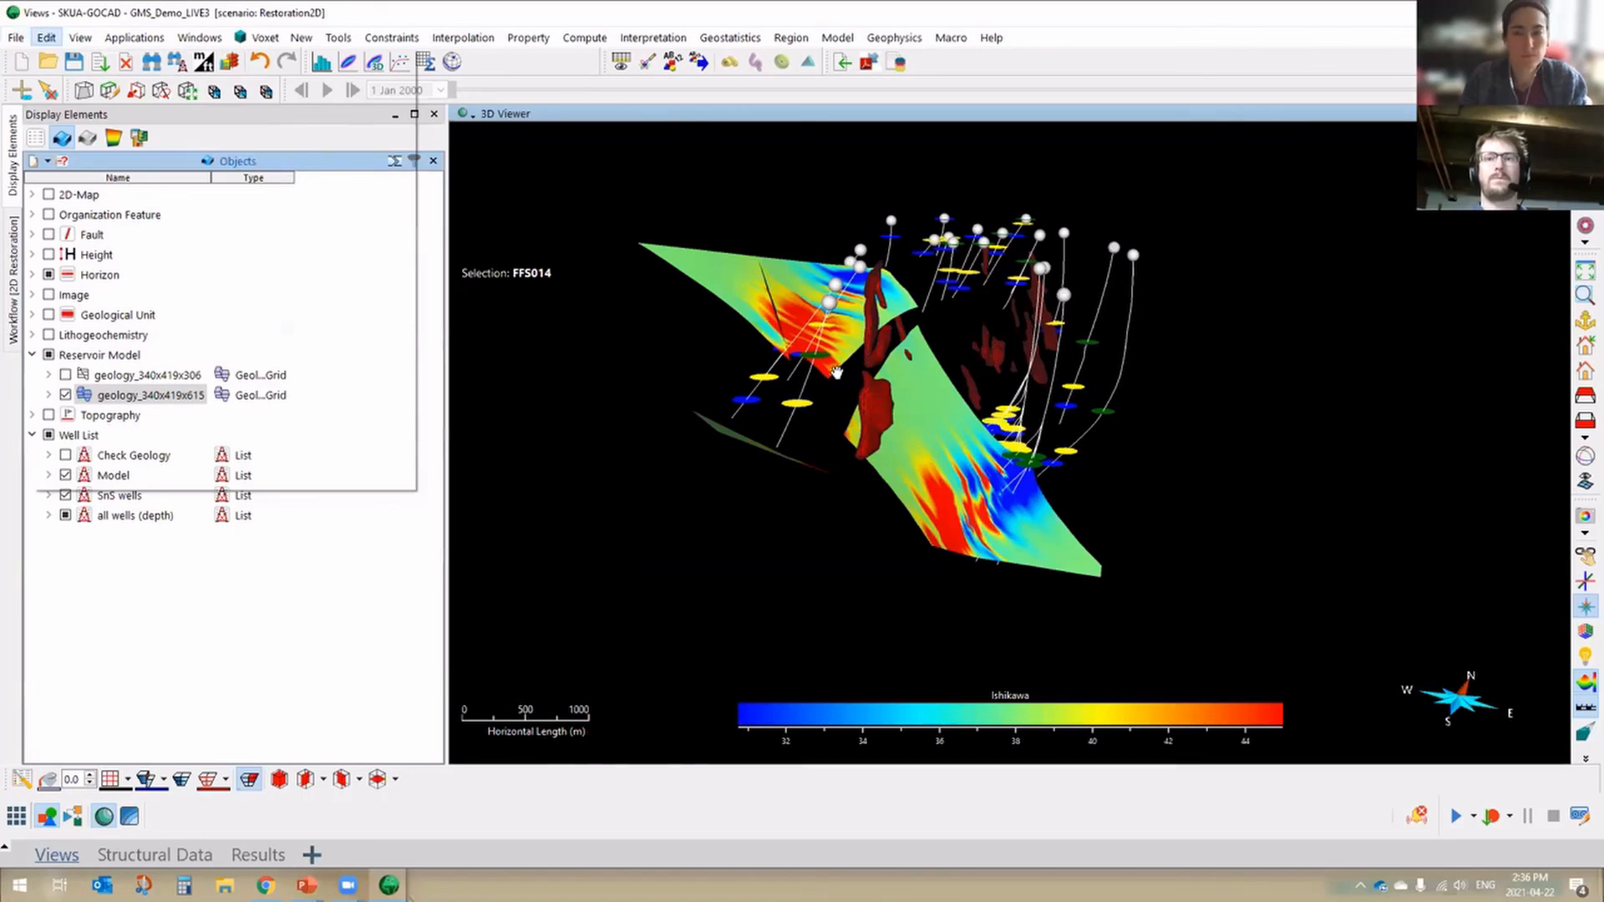
- Hide the geology_340x419x615 grid and examine the well markers and orebodies on their own
left_click_drag(1280, 714, 1330, 665)
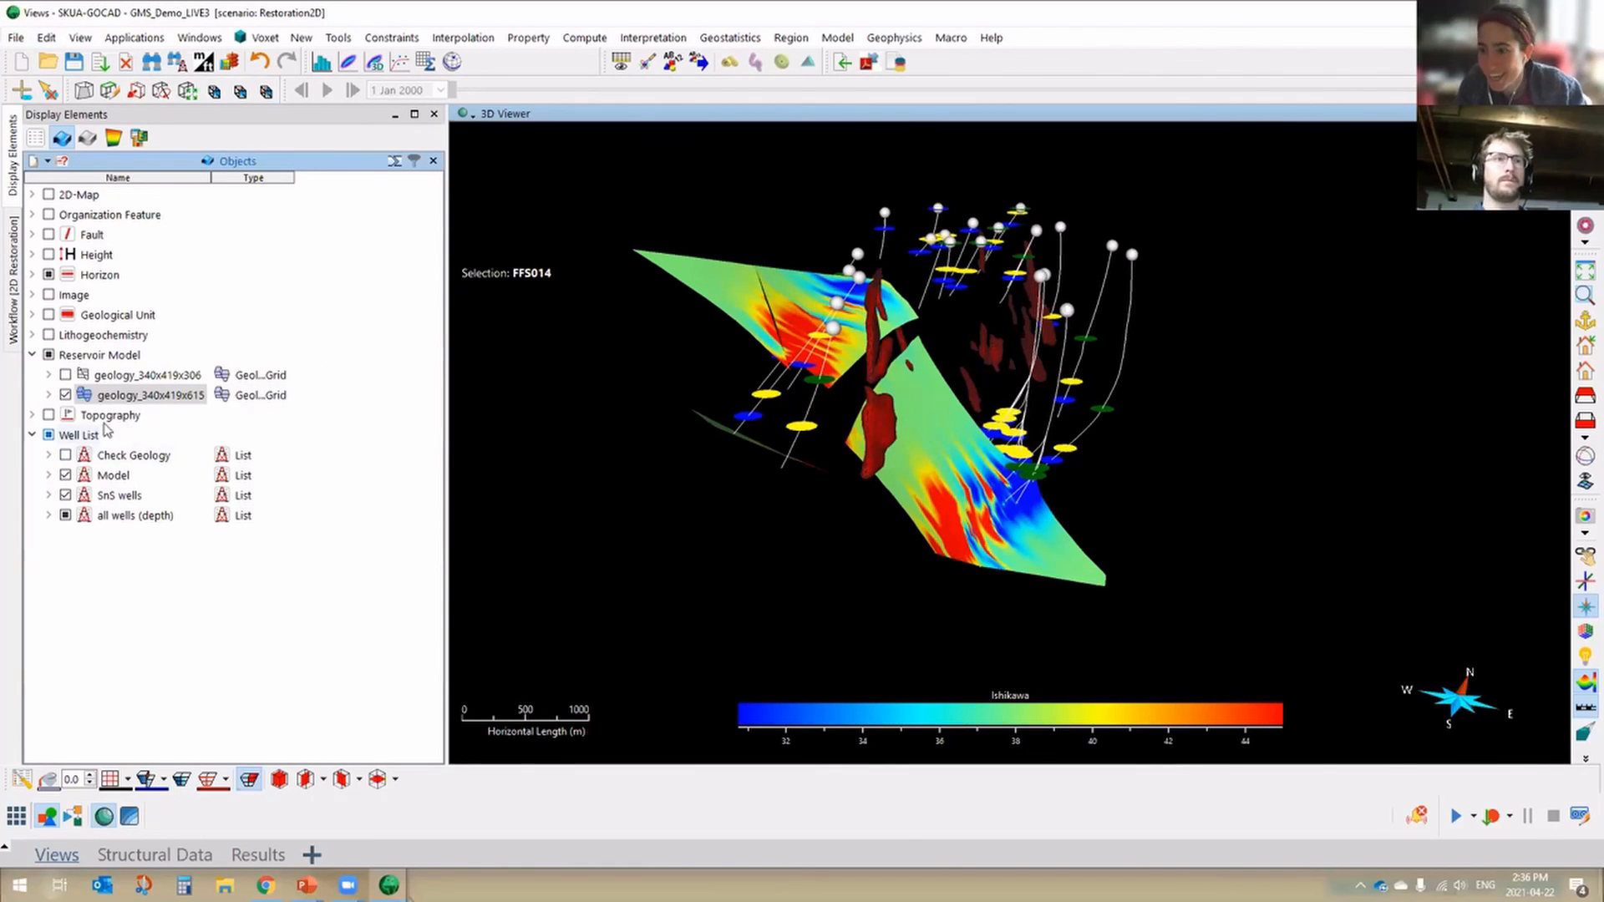
left_click(65, 395)
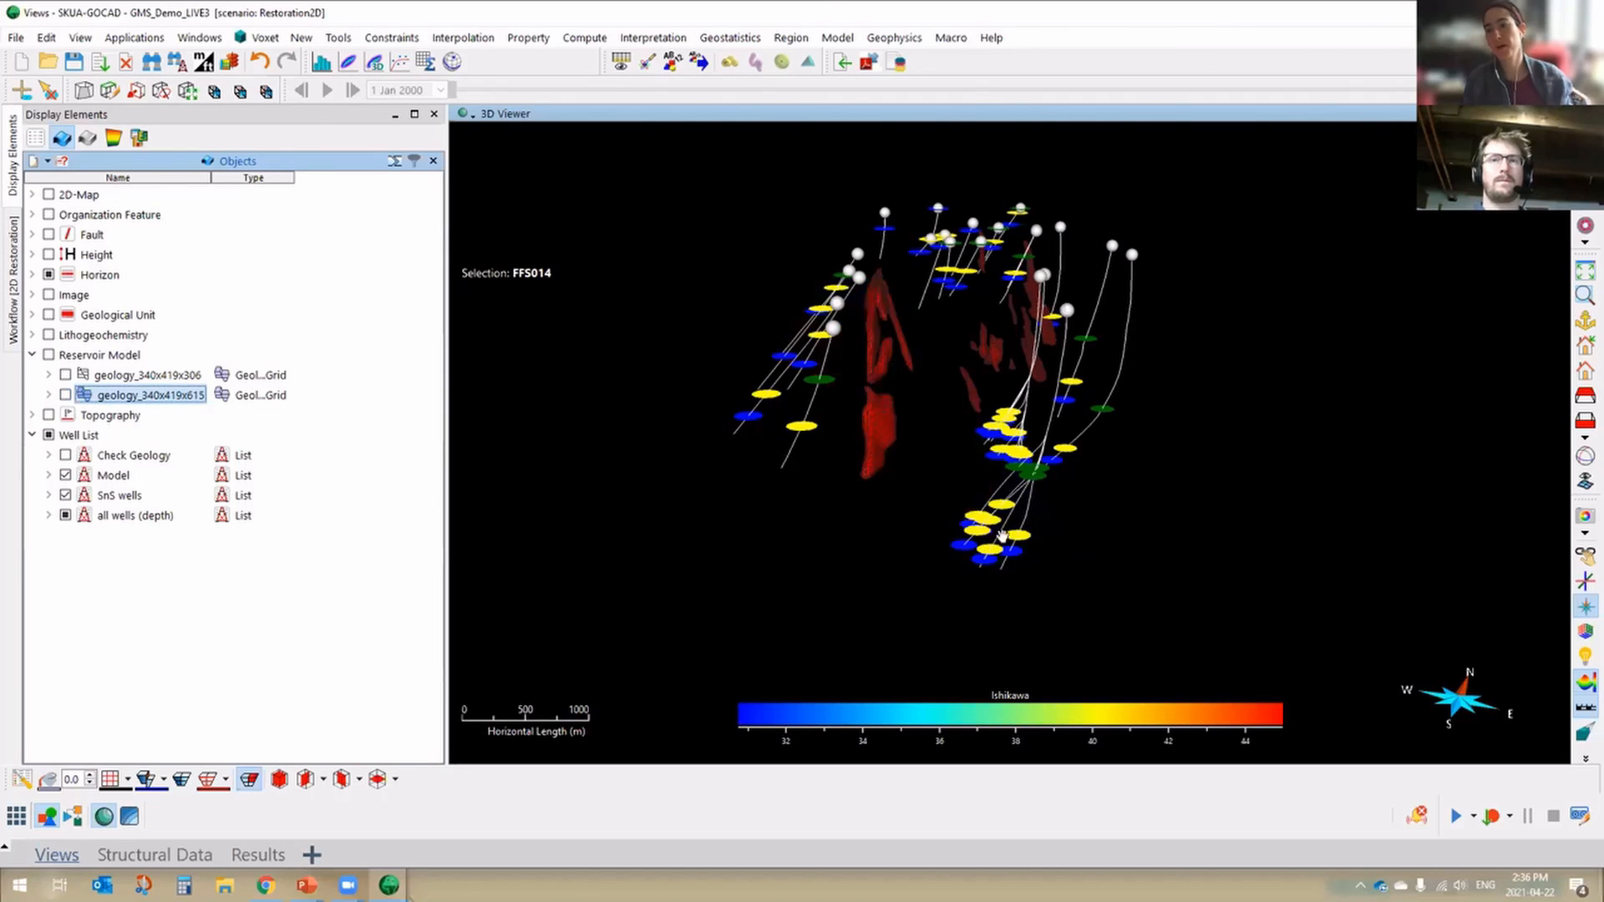
left_click_drag(1103, 572, 1061, 499)
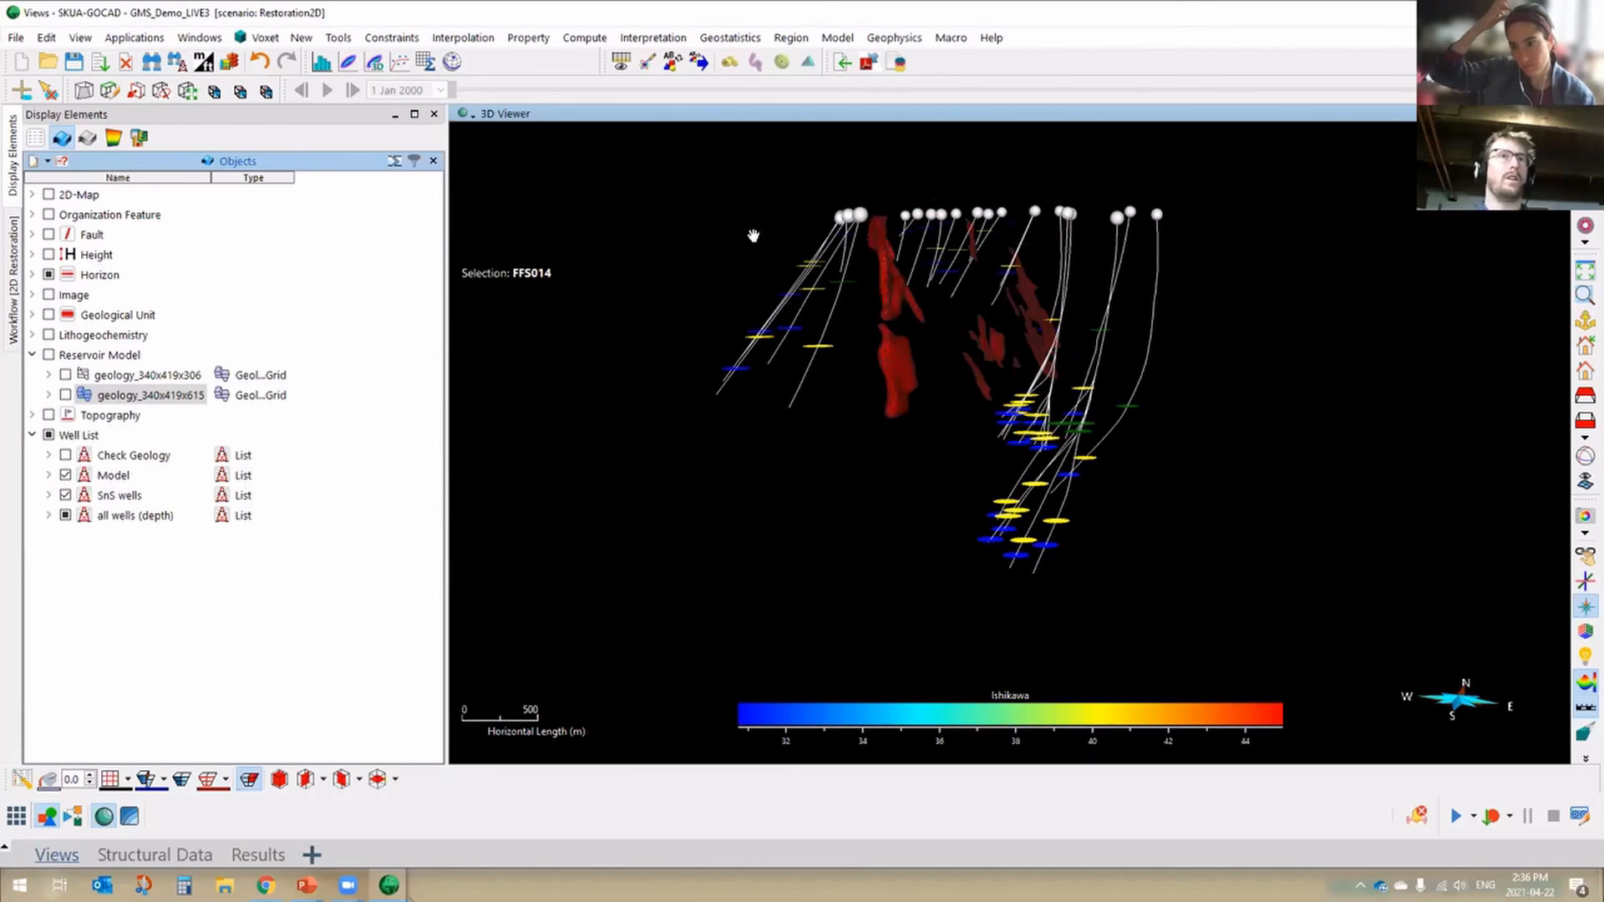
left_click_drag(755, 235, 1149, 534)
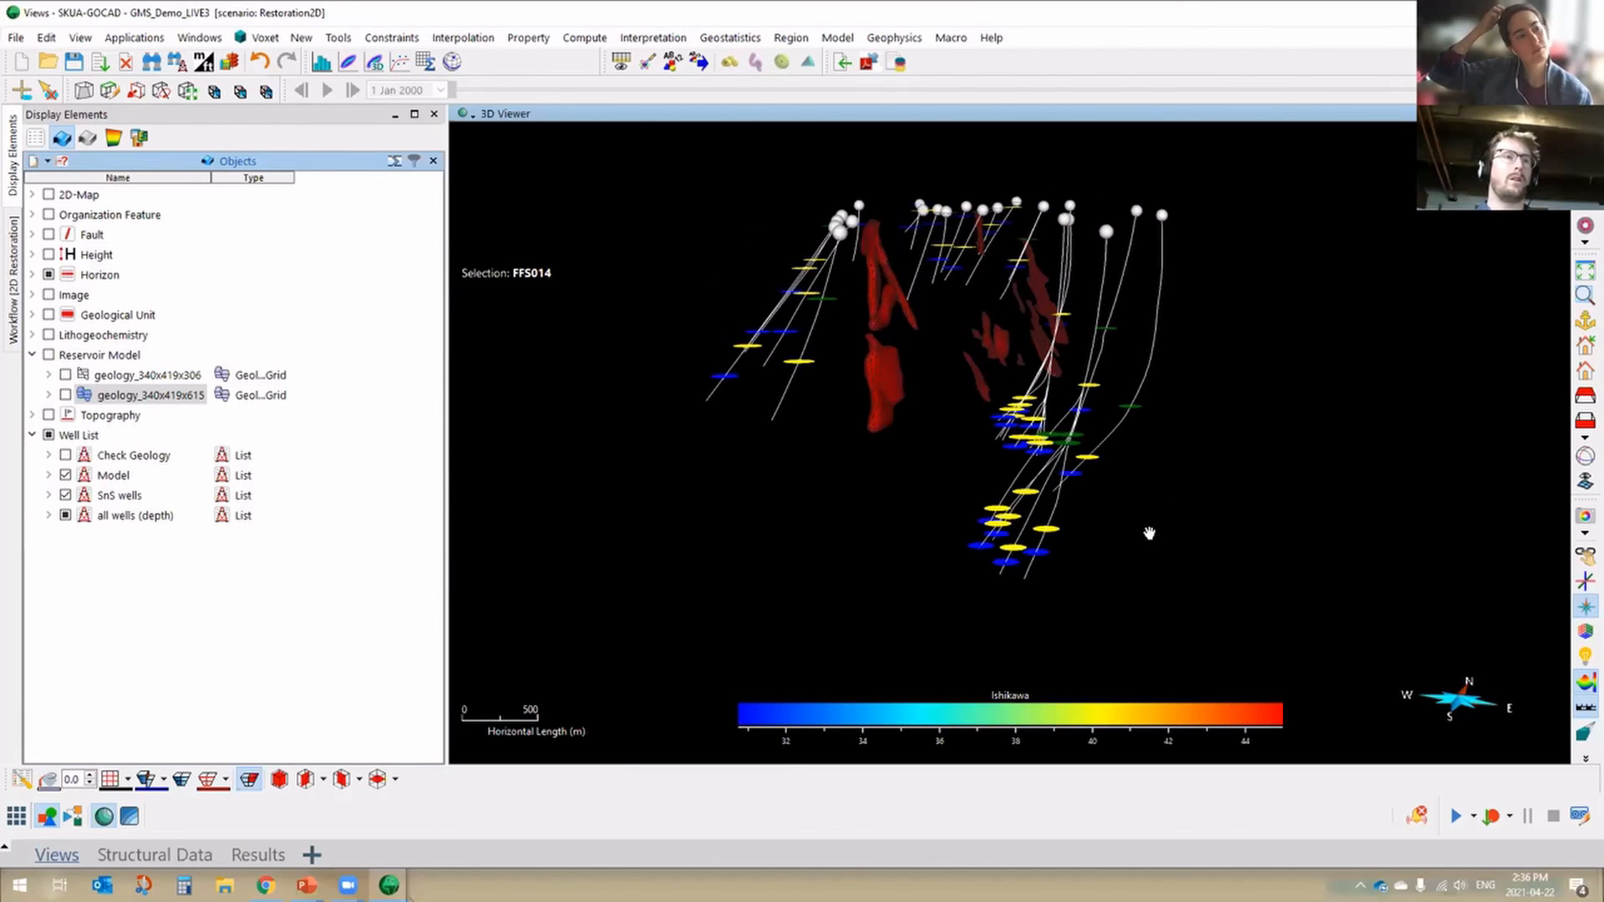
- Widen the workflow panel and open the RP 3 Reservoir Properties workflow from the workflow home page
left_click(12, 271)
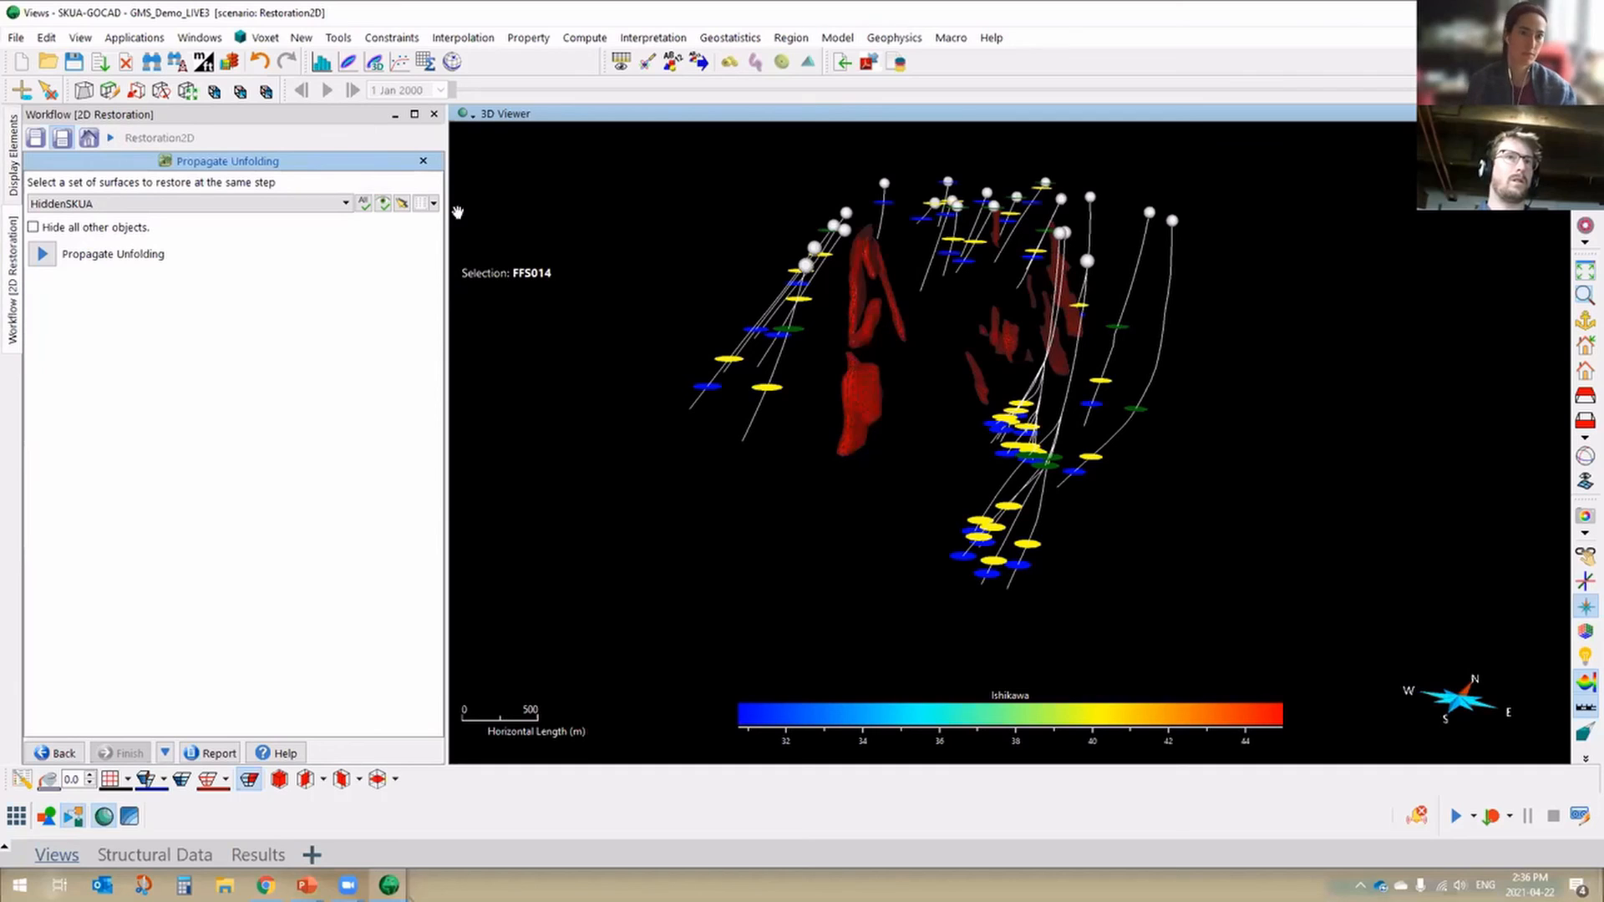
left_click_drag(443, 217, 691, 224)
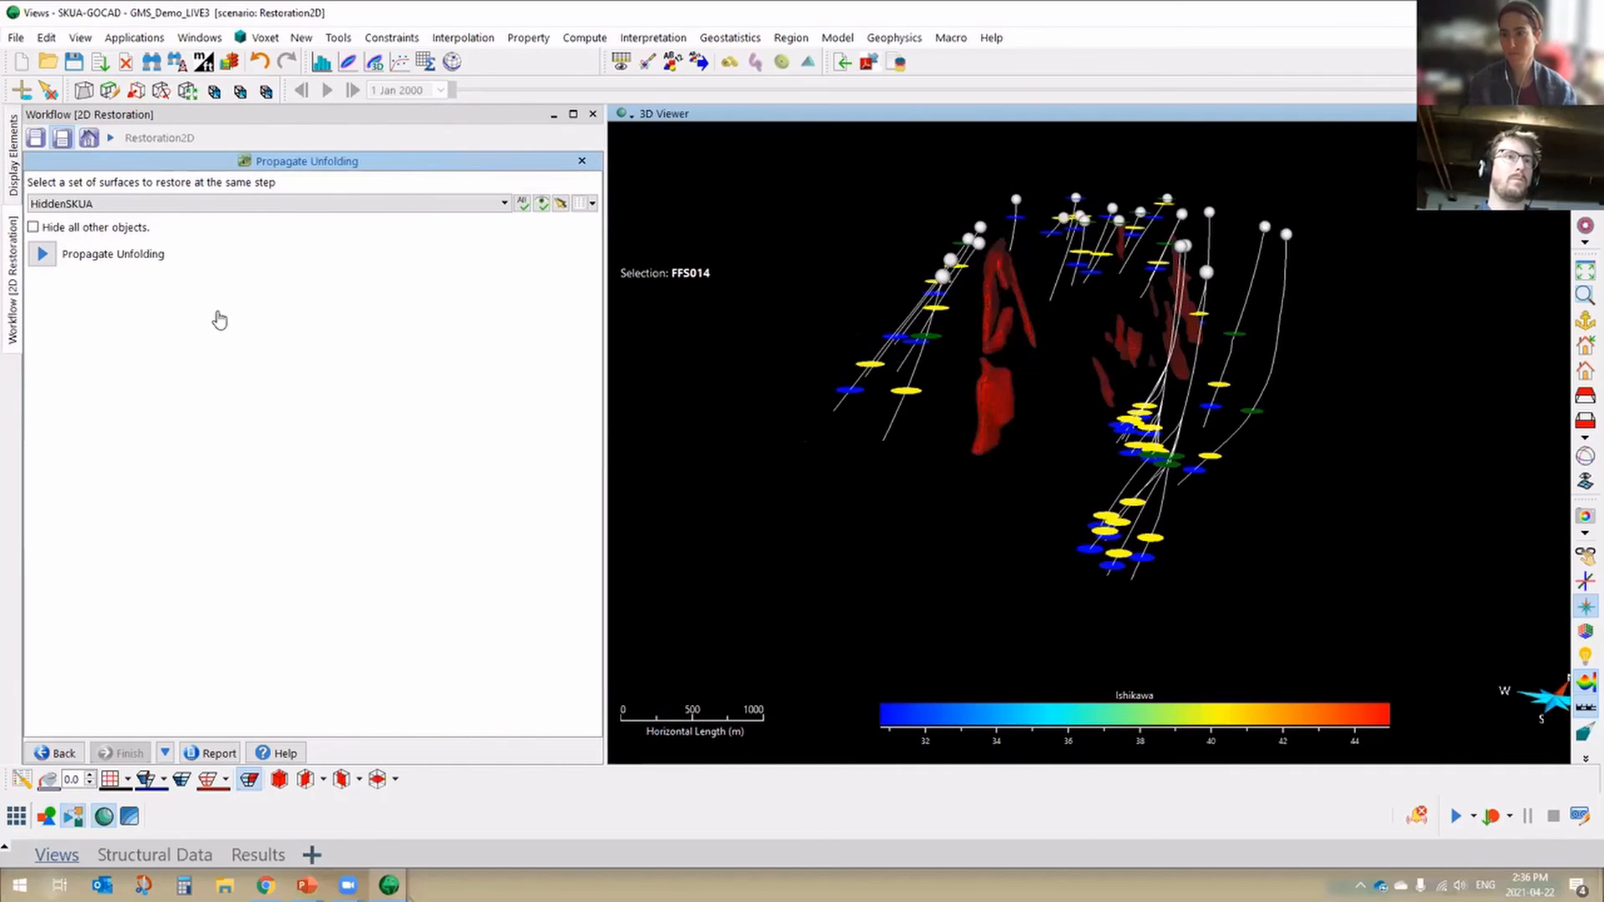
left_click(89, 137)
double_click(101, 237)
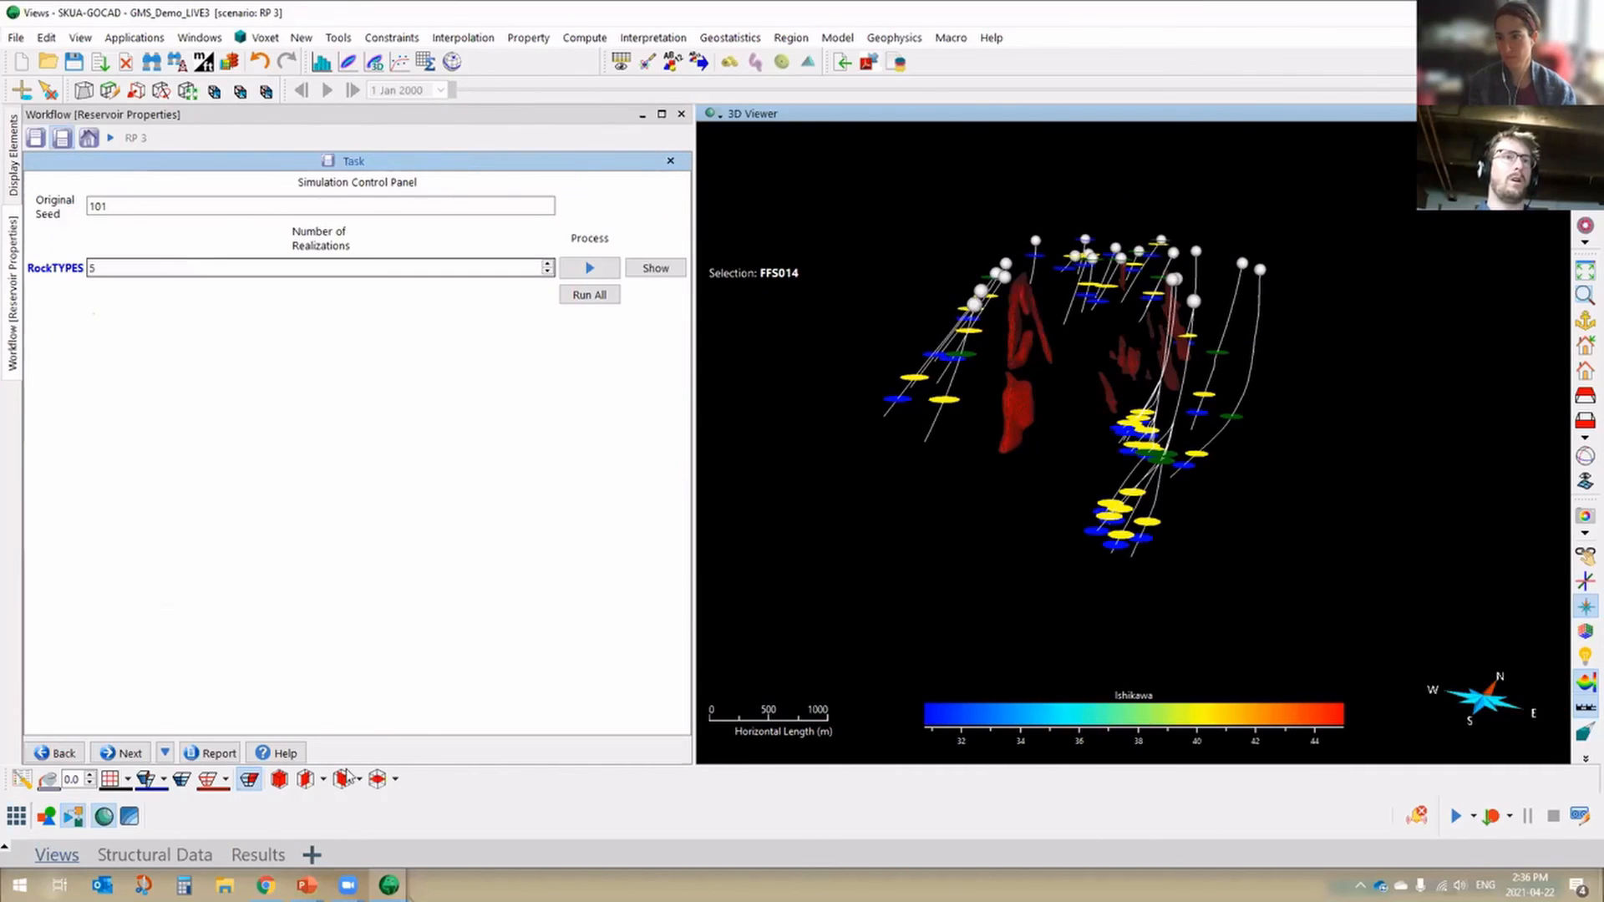
- Go back through the RP 3 simulation tasks to the RockTYPES filling method and algorithm settings
left_click(64, 754)
left_click(66, 755)
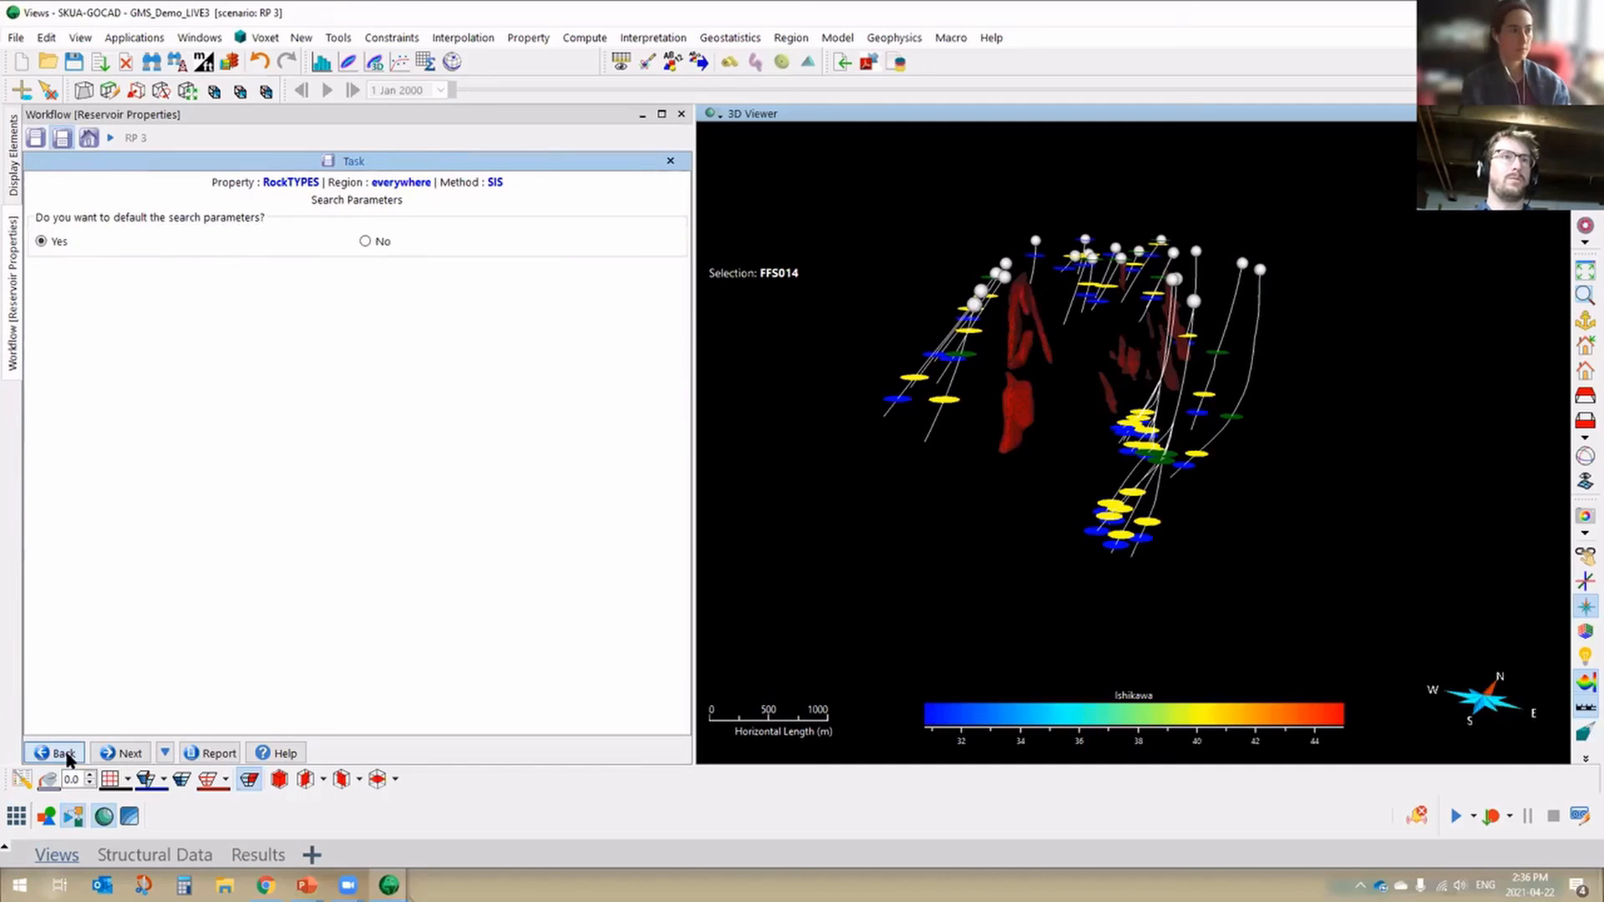
left_click(65, 755)
left_click(65, 754)
left_click(65, 754)
left_click(65, 754)
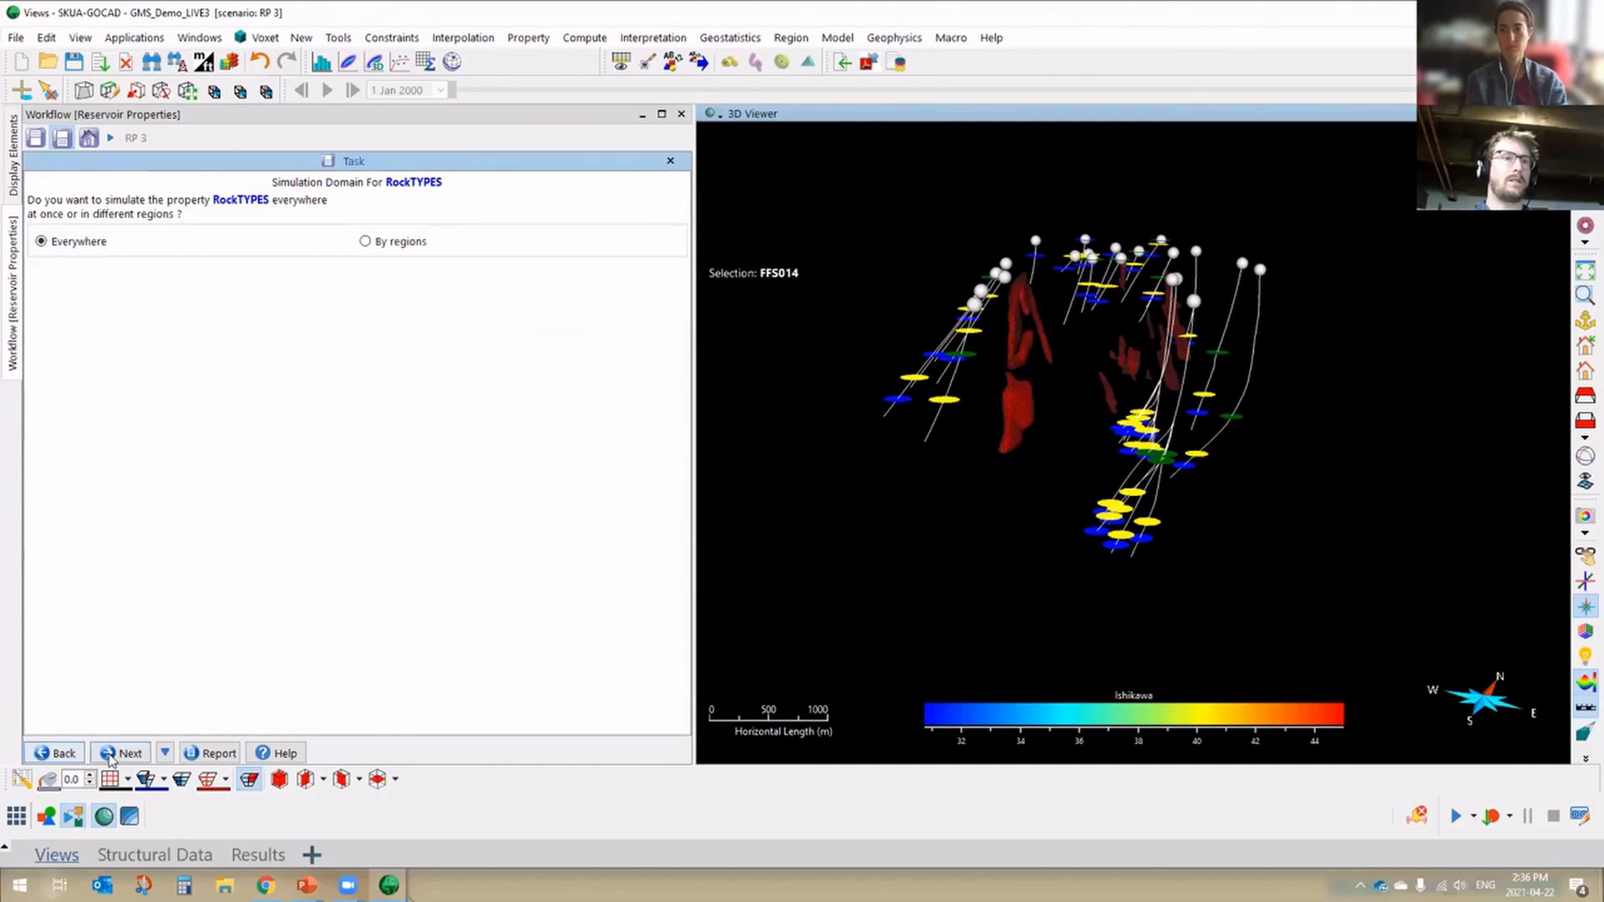
left_click(110, 756)
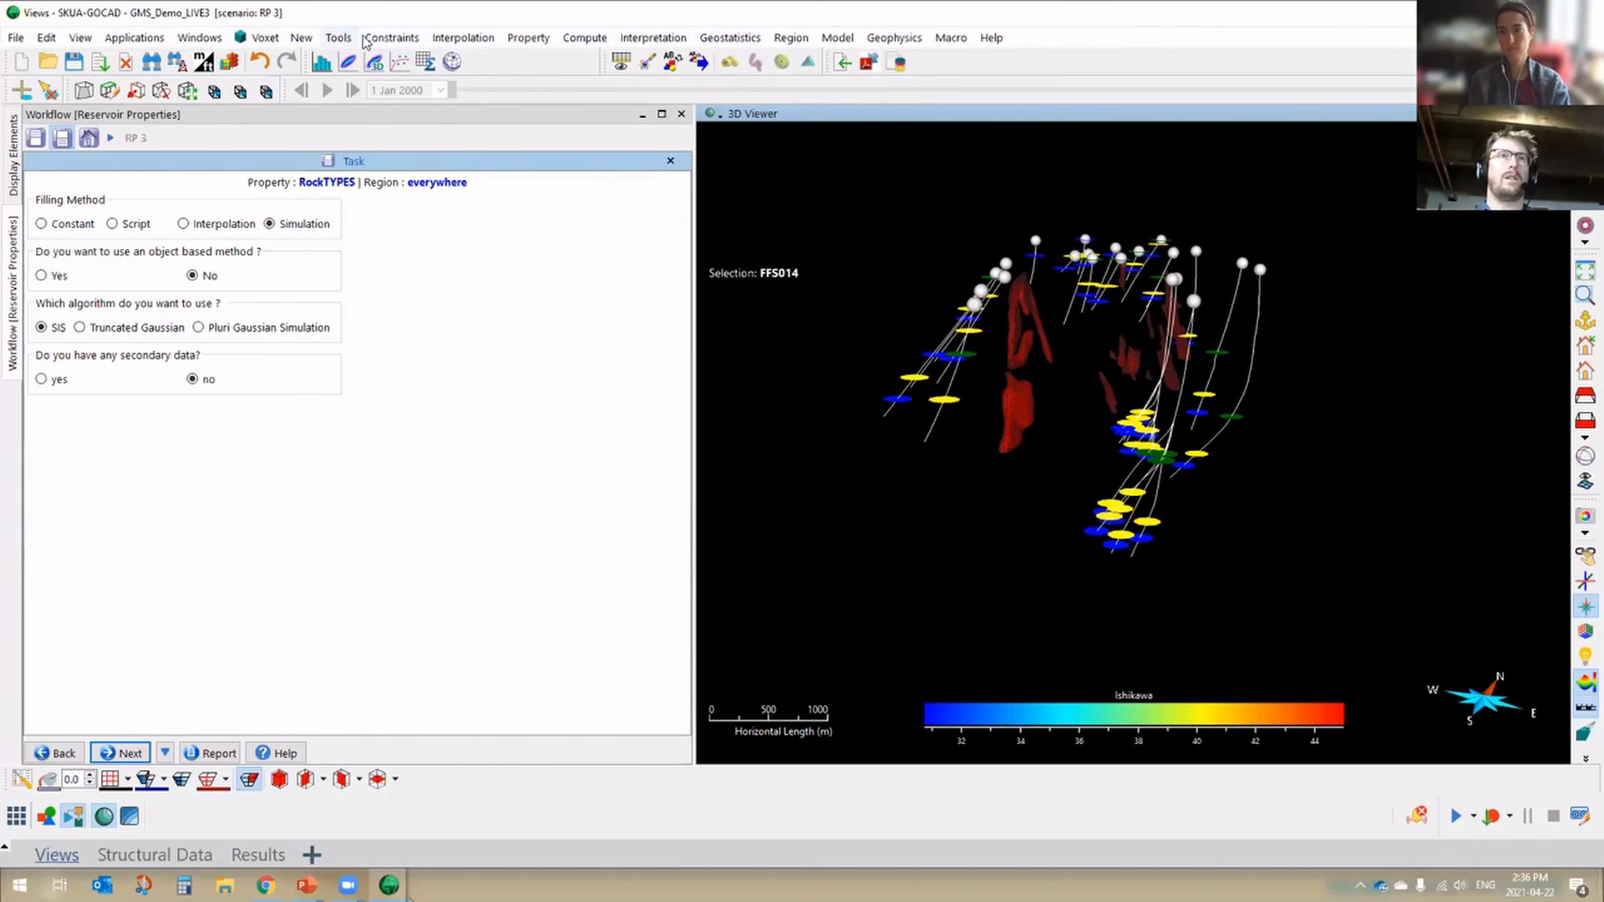
- Switch to the GeologicGrid commands and review the available geostatistical estimation and simulation methods
left_click(265, 37)
left_click(289, 277)
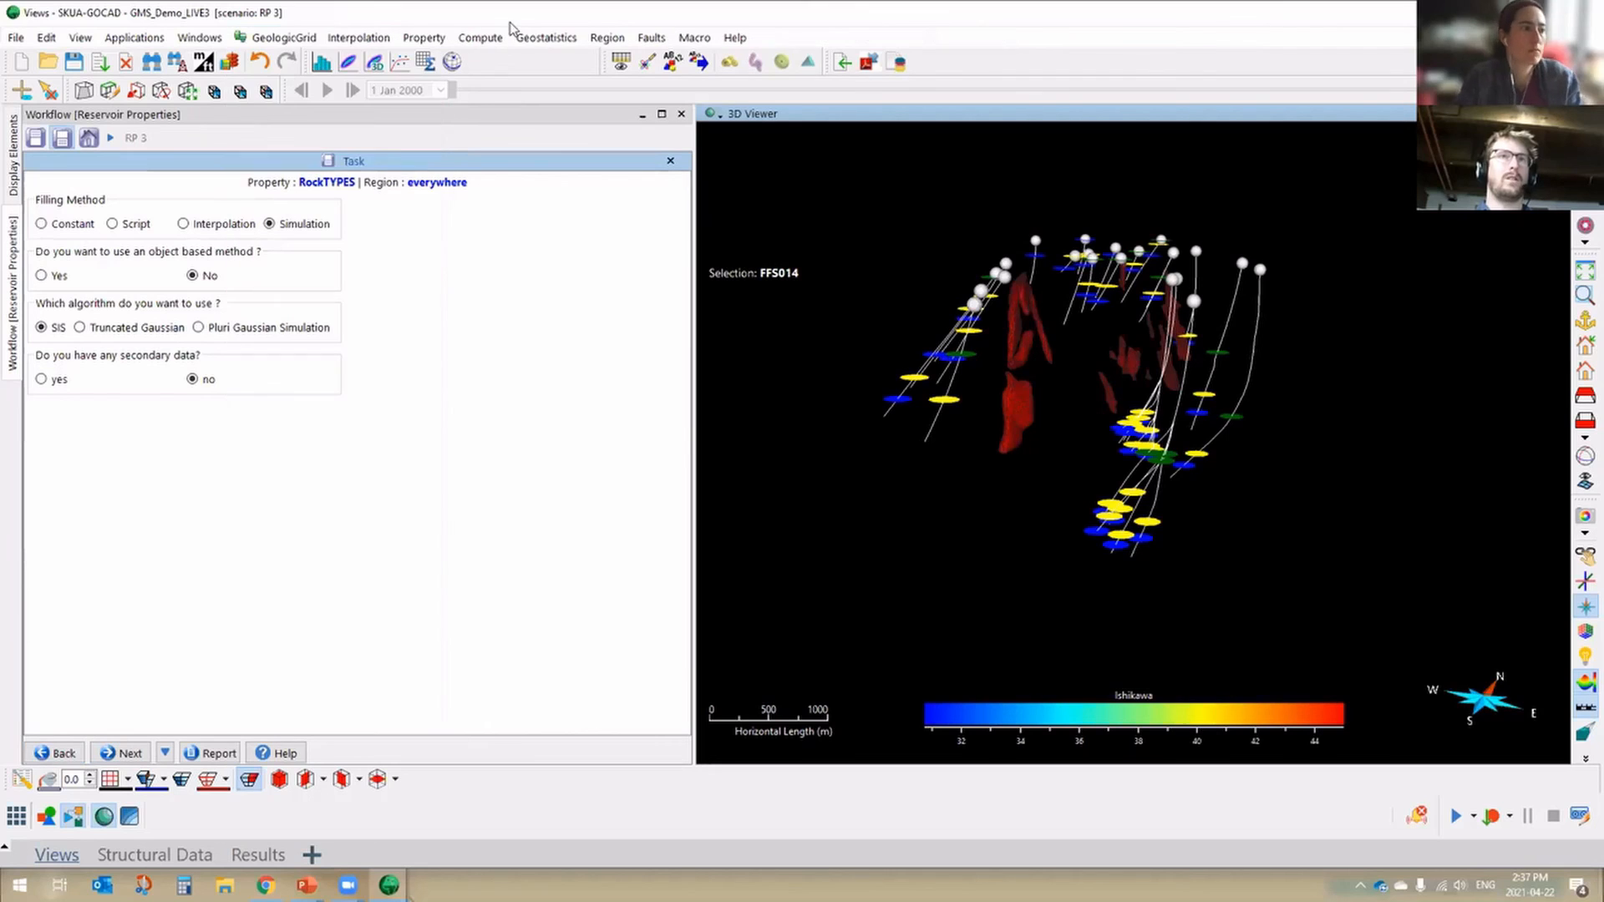
left_click(556, 40)
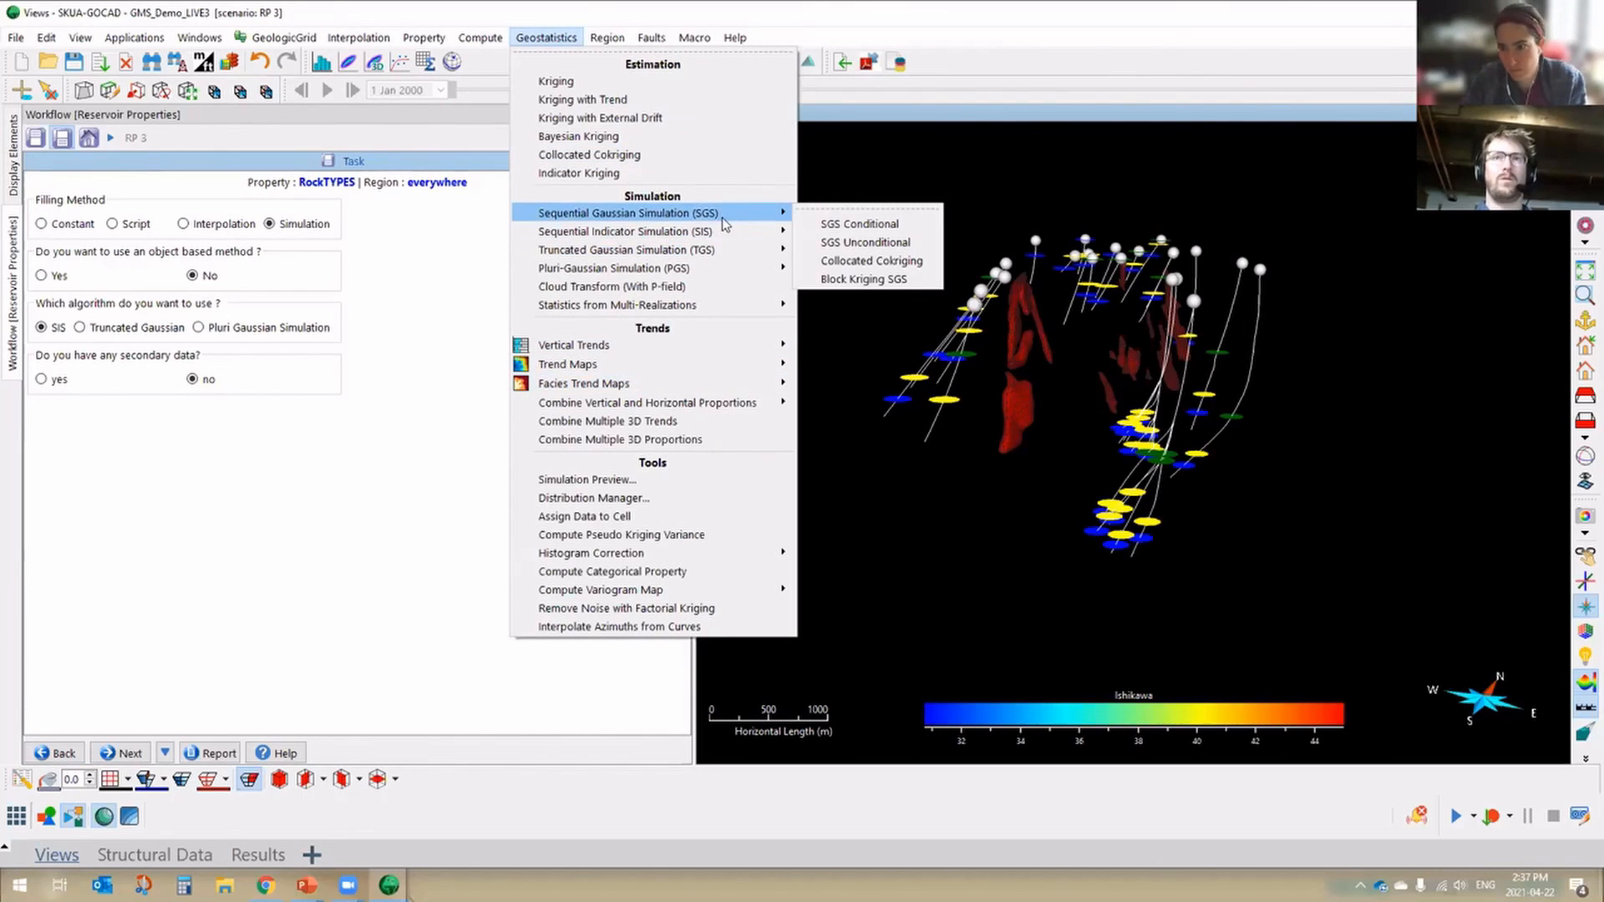
mouse_move(703, 235)
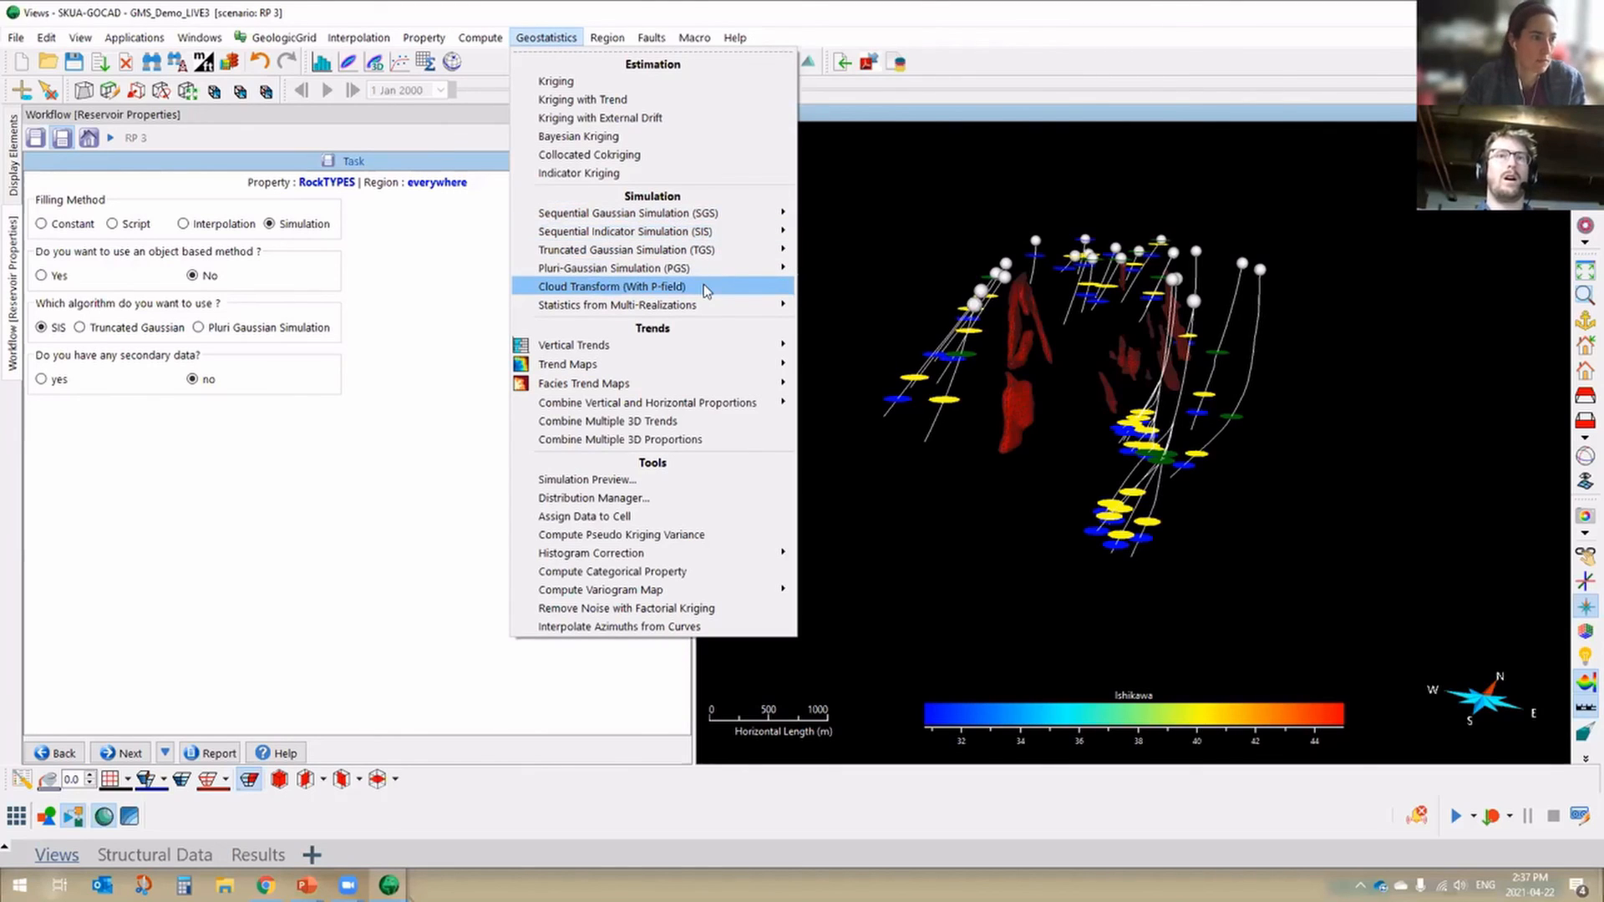
mouse_move(696, 313)
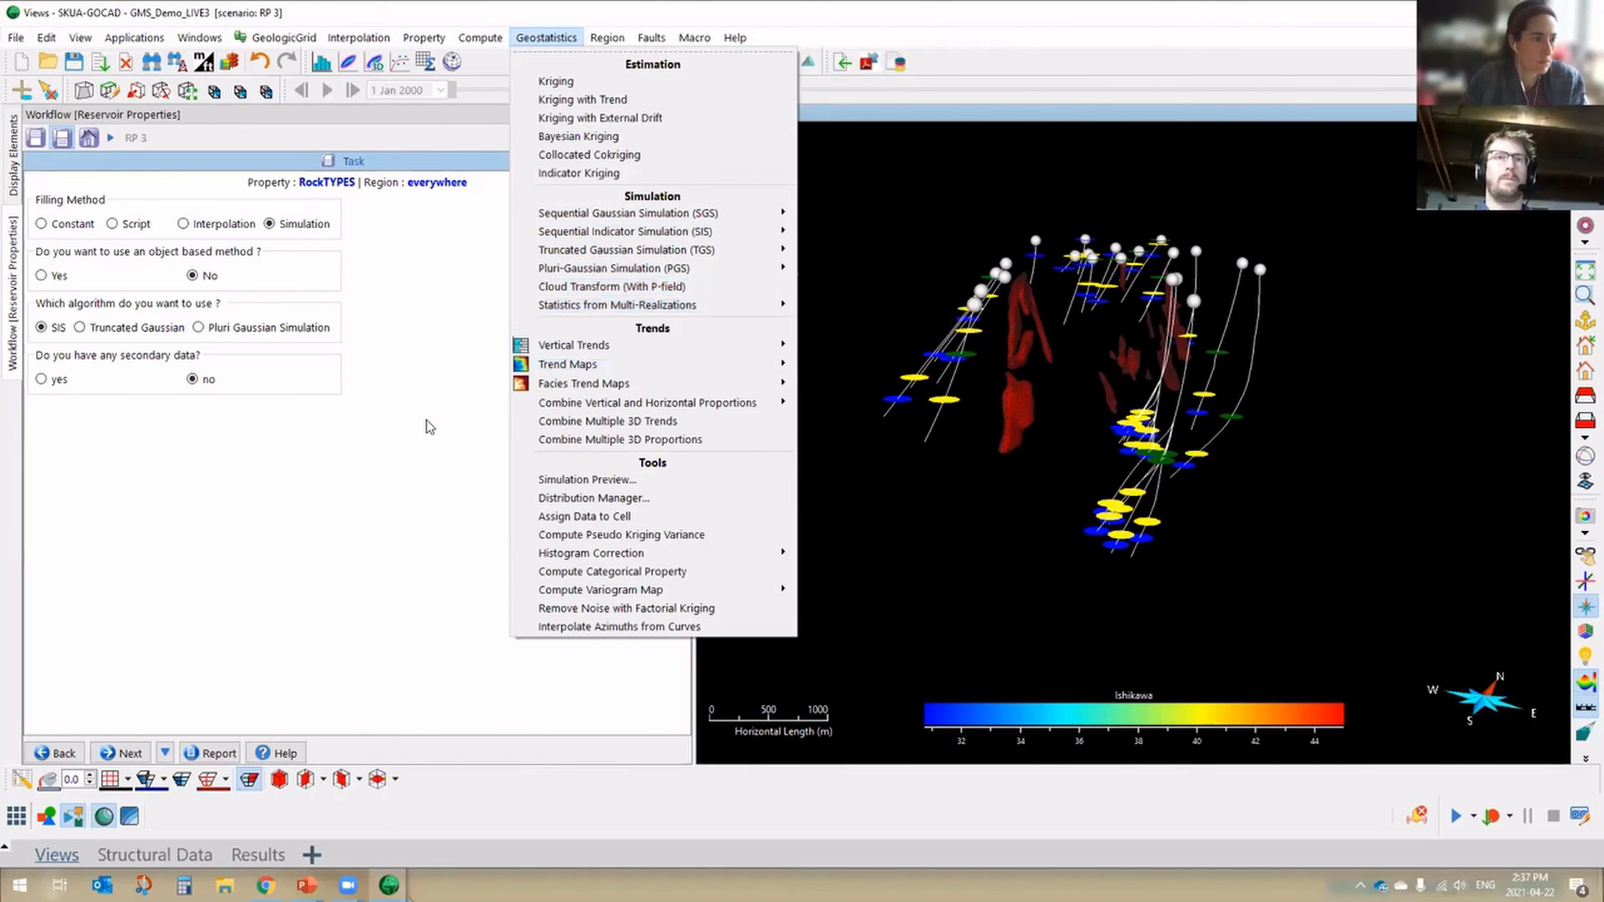
left_click(445, 421)
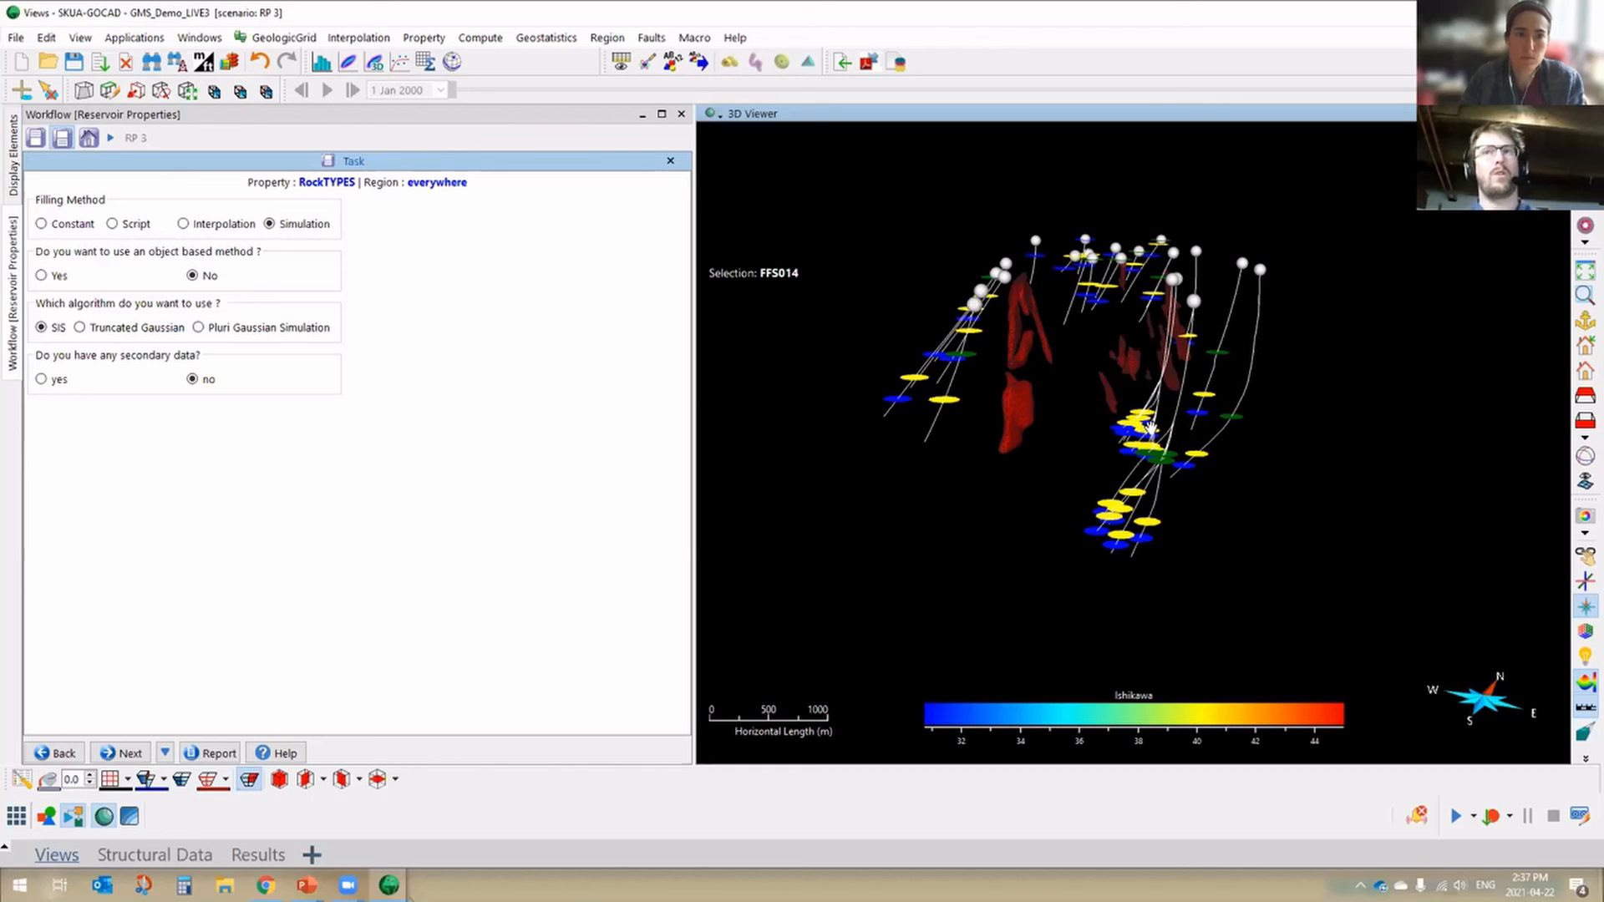
- Redisplay the geology_340x419x615 grid, list its properties, and paint it with the Ishikawa property
left_click_drag(1158, 402, 1219, 417)
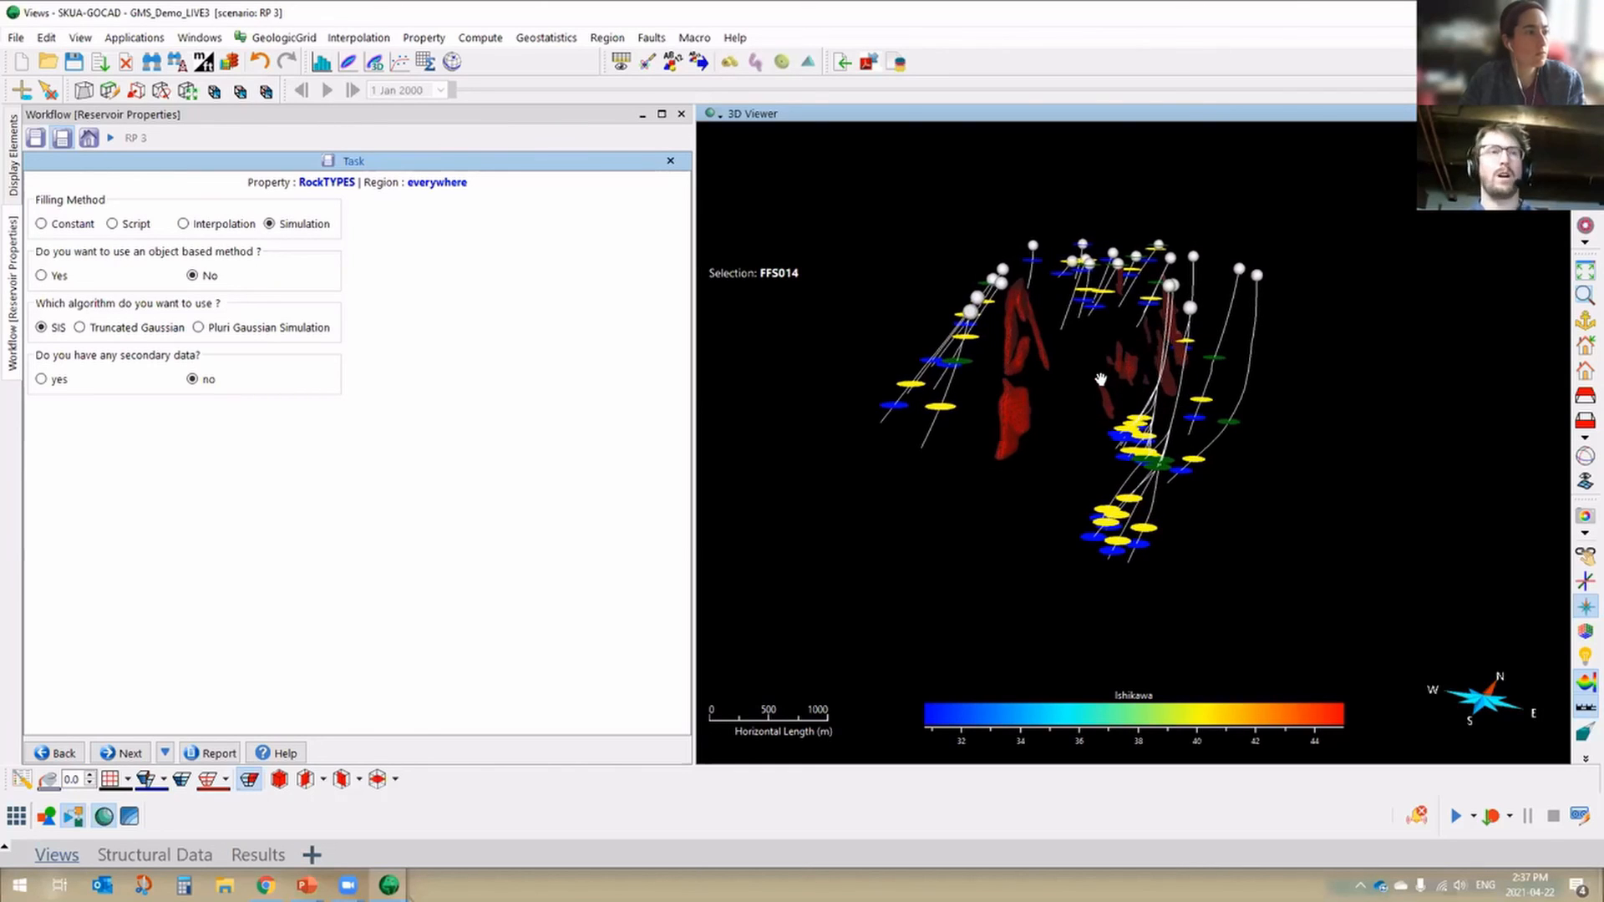
left_click_drag(1078, 391, 1074, 374)
left_click(14, 154)
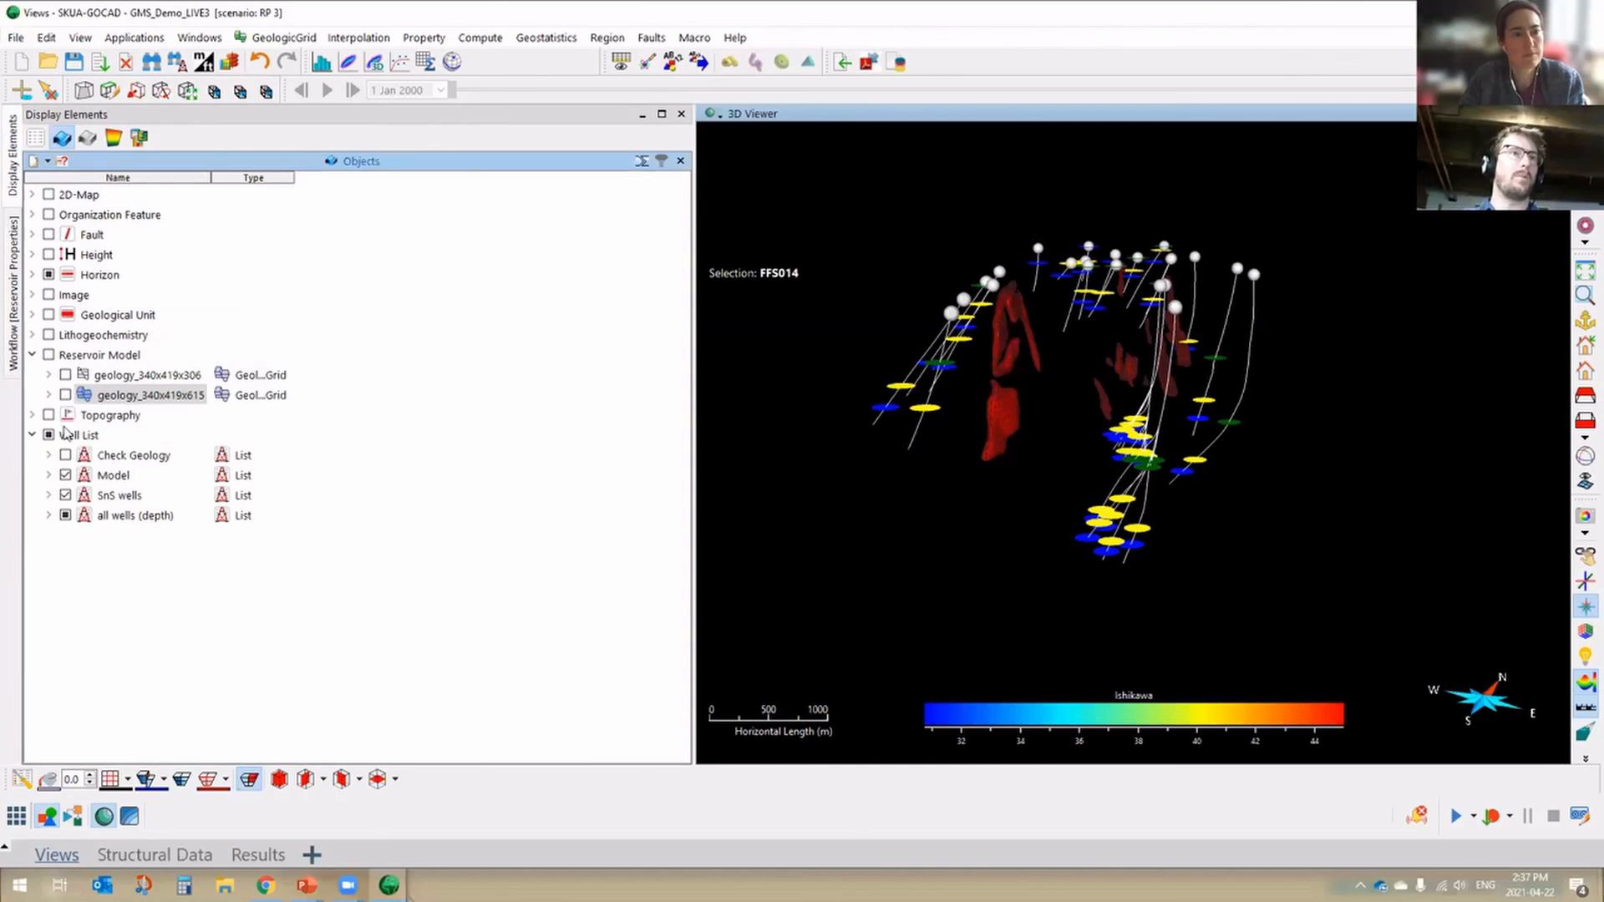
left_click(49, 395)
left_click(65, 436)
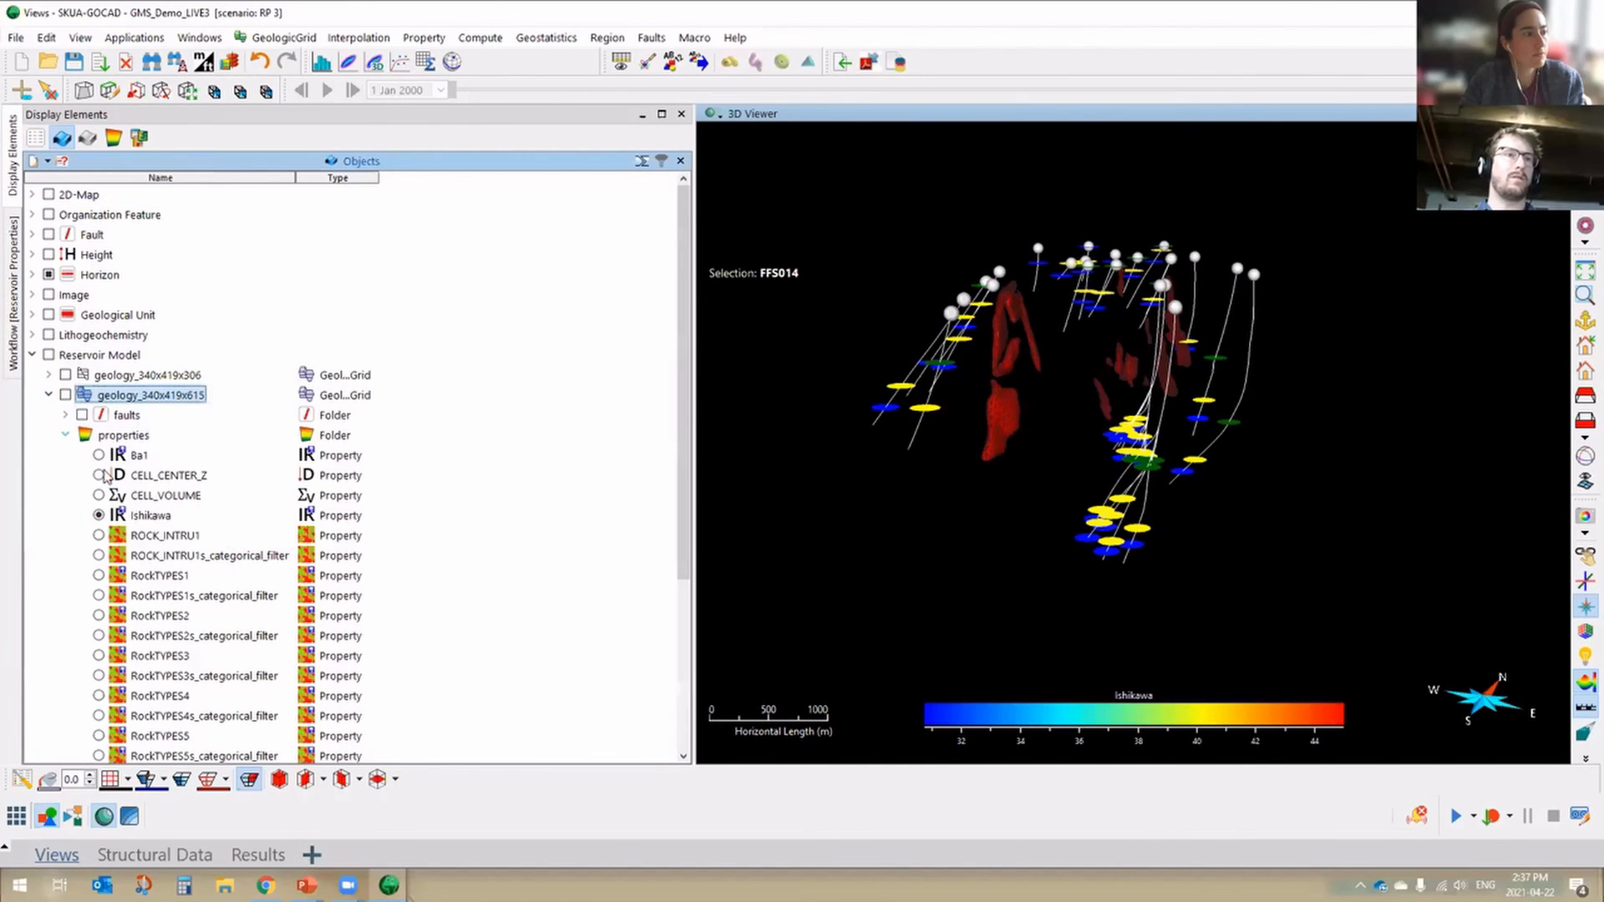
left_click(98, 516)
left_click(65, 395)
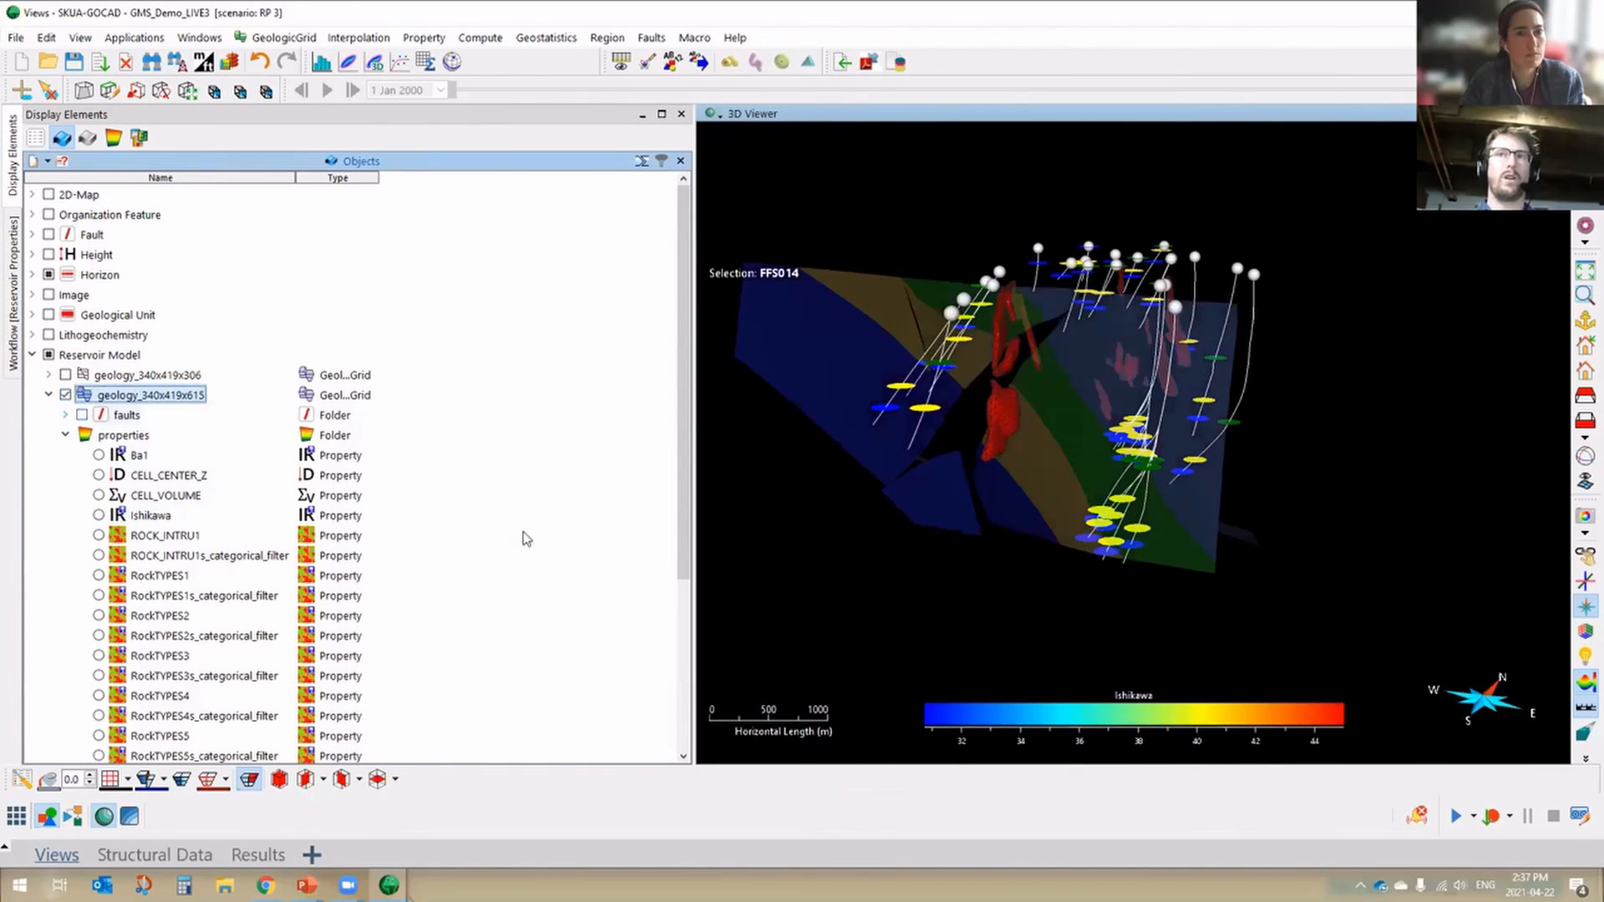
left_click(98, 515)
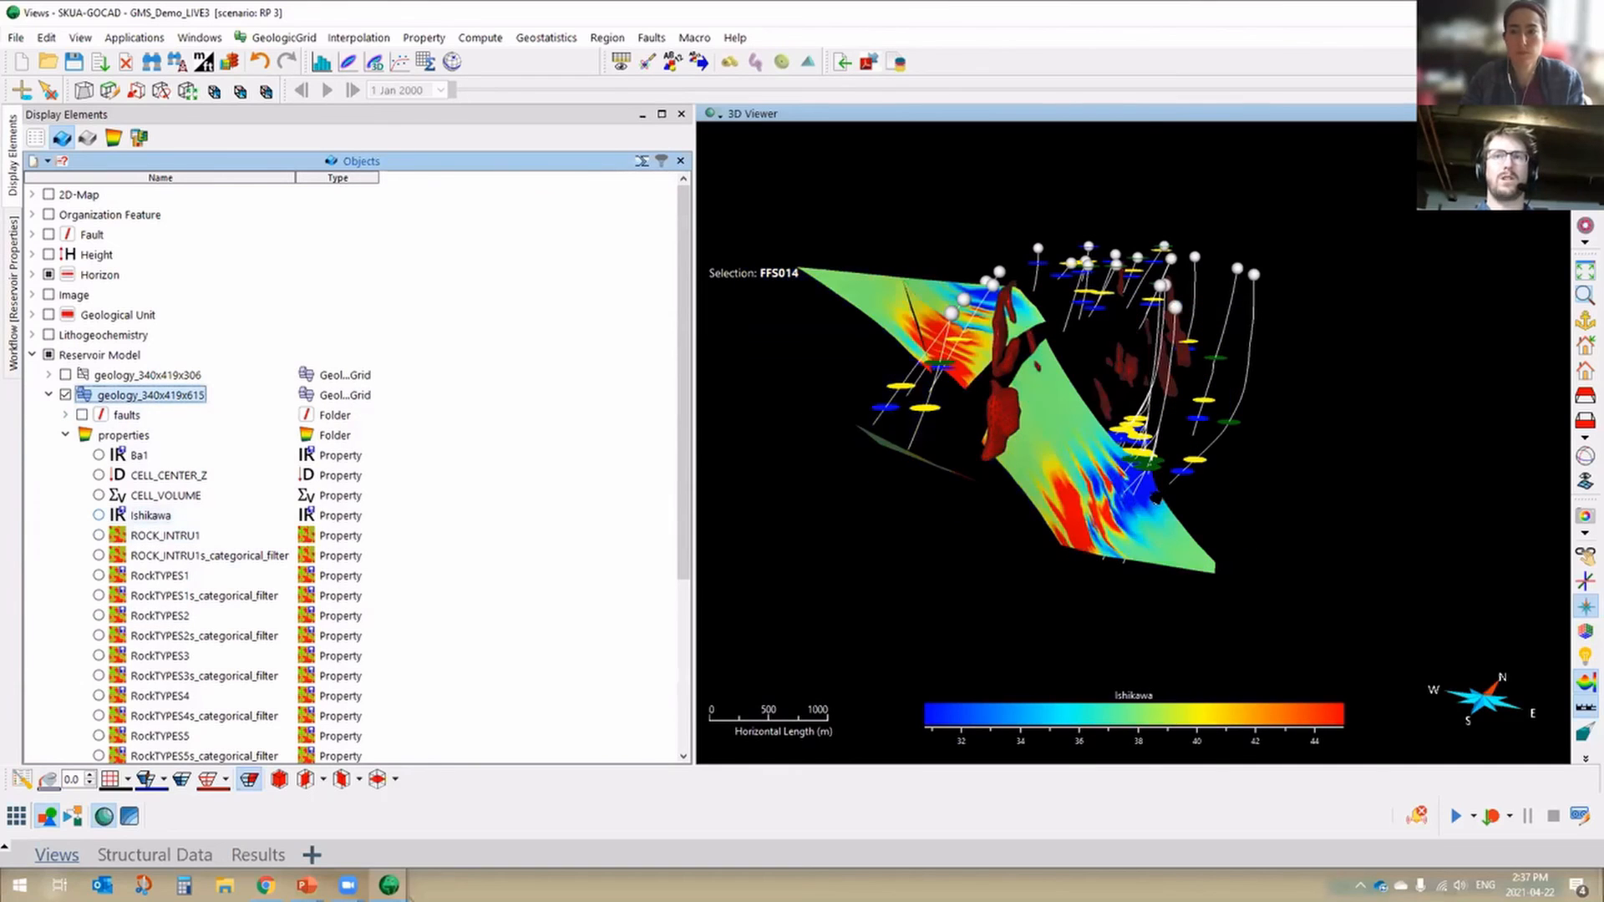
- Narrow the object list and examine the Ishikawa-painted section alongside the orebodies and wells in an enlarged 3D view
left_click_drag(1075, 459, 1139, 451)
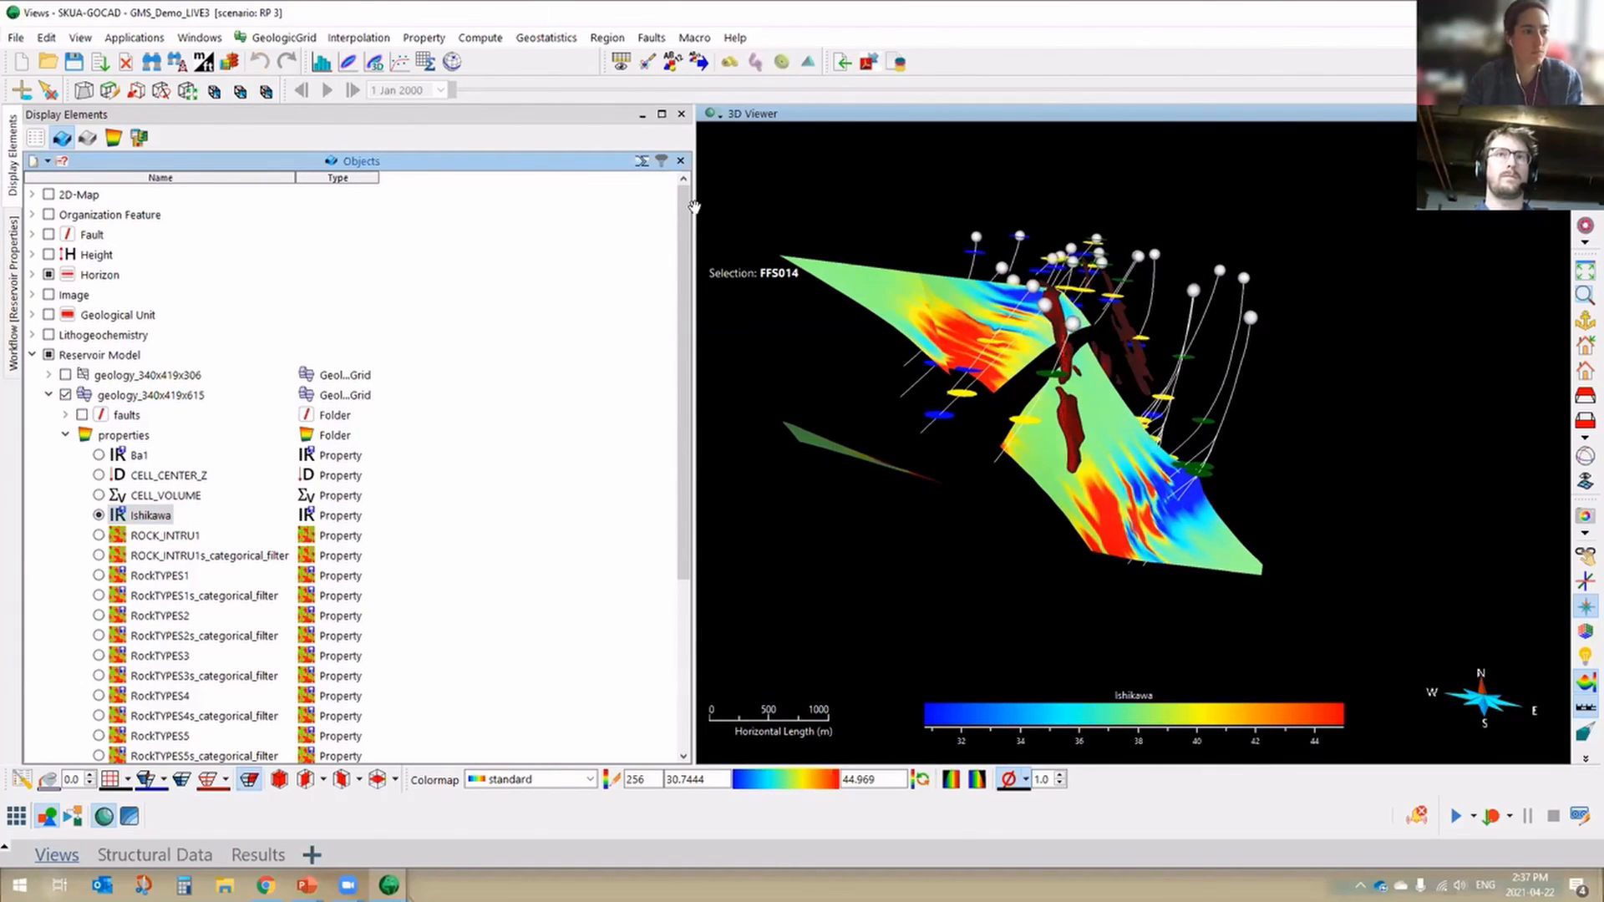
left_click_drag(690, 222, 401, 271)
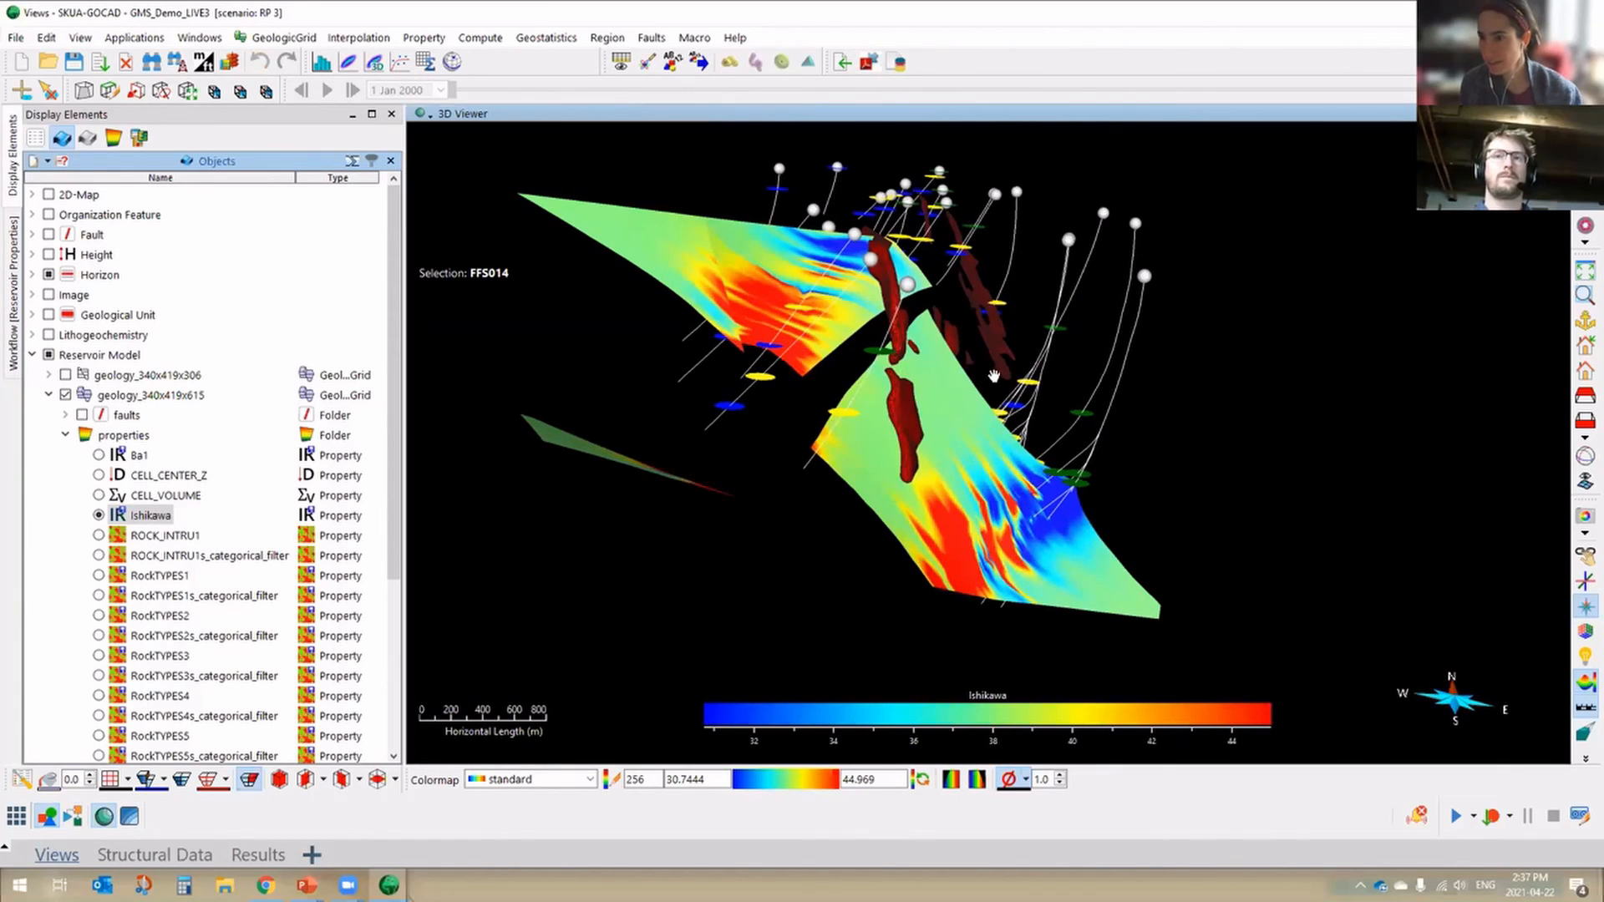
scroll(1055, 369, "down", 1)
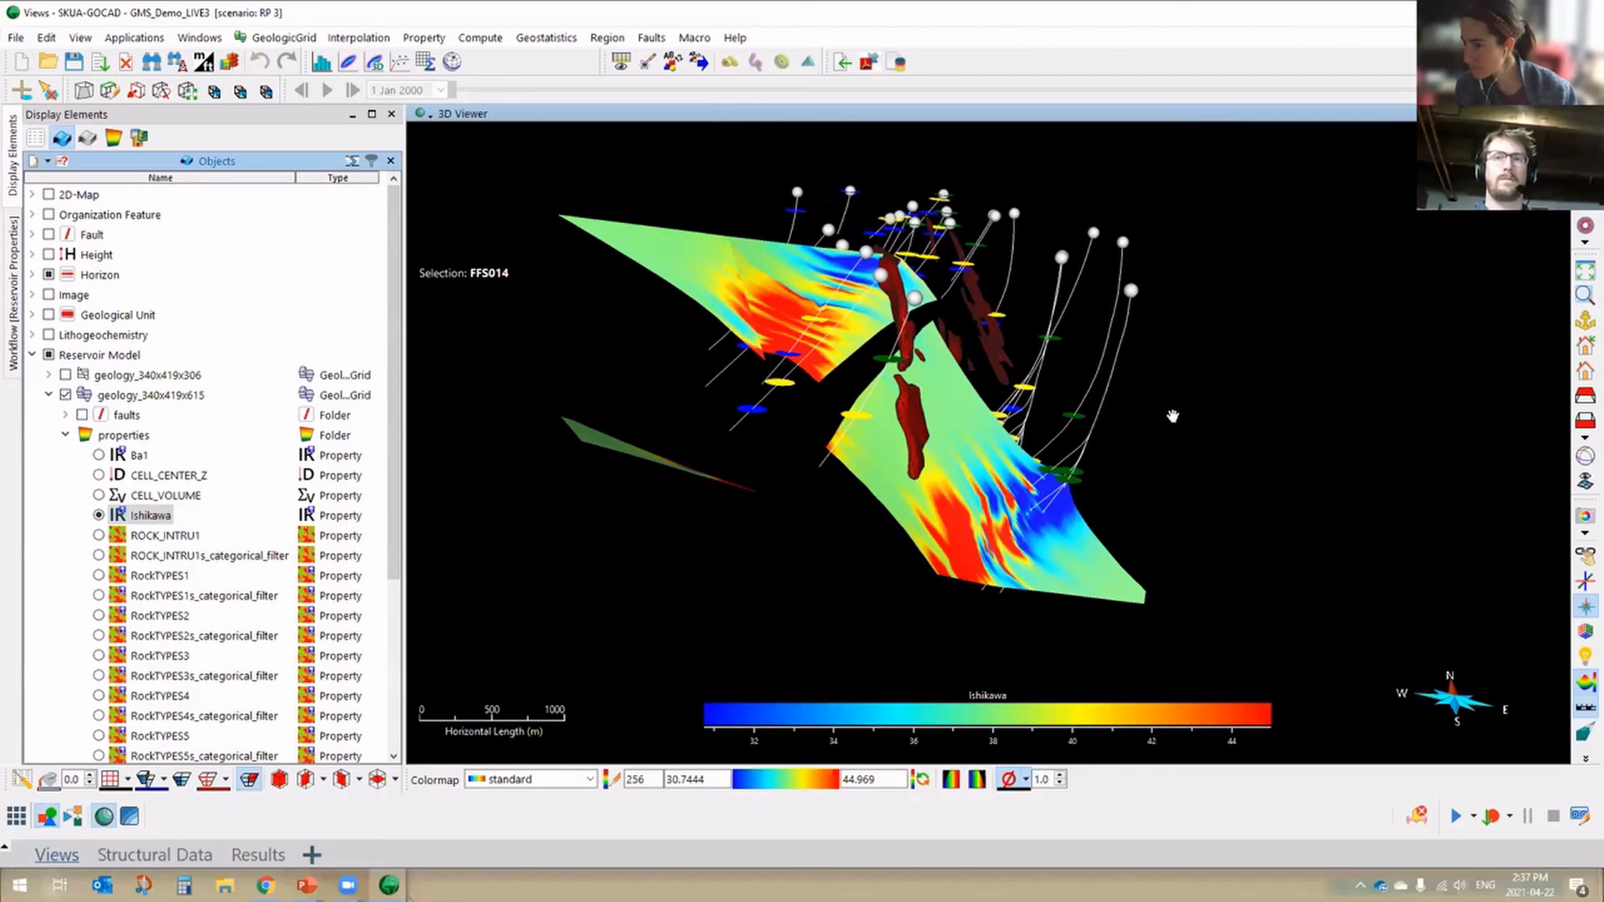
left_click_drag(967, 418, 968, 419)
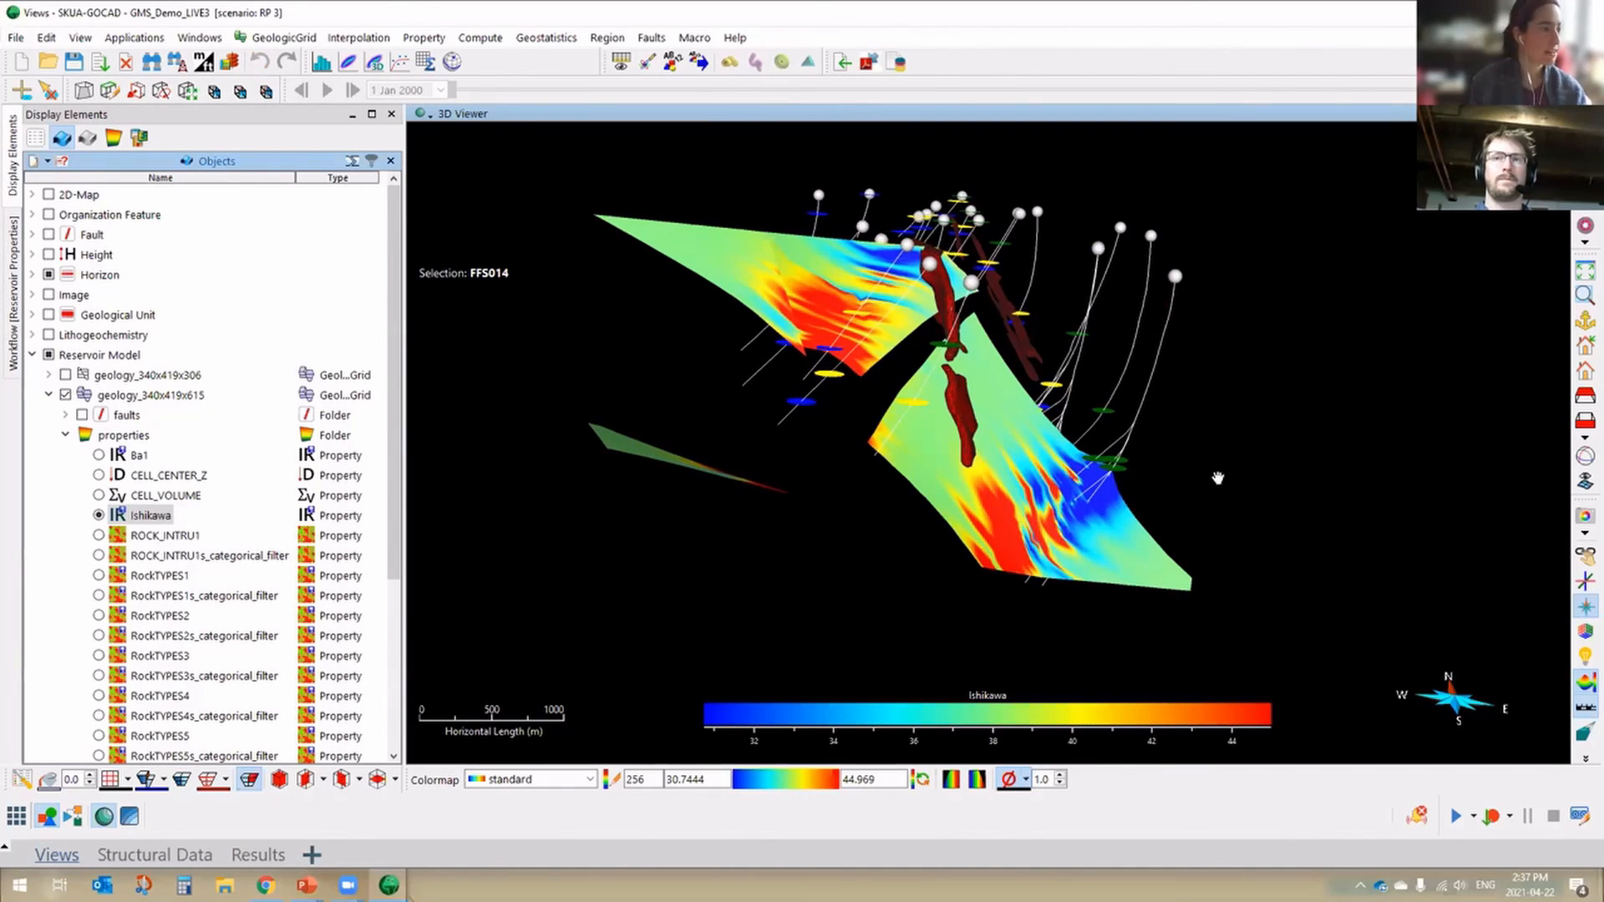